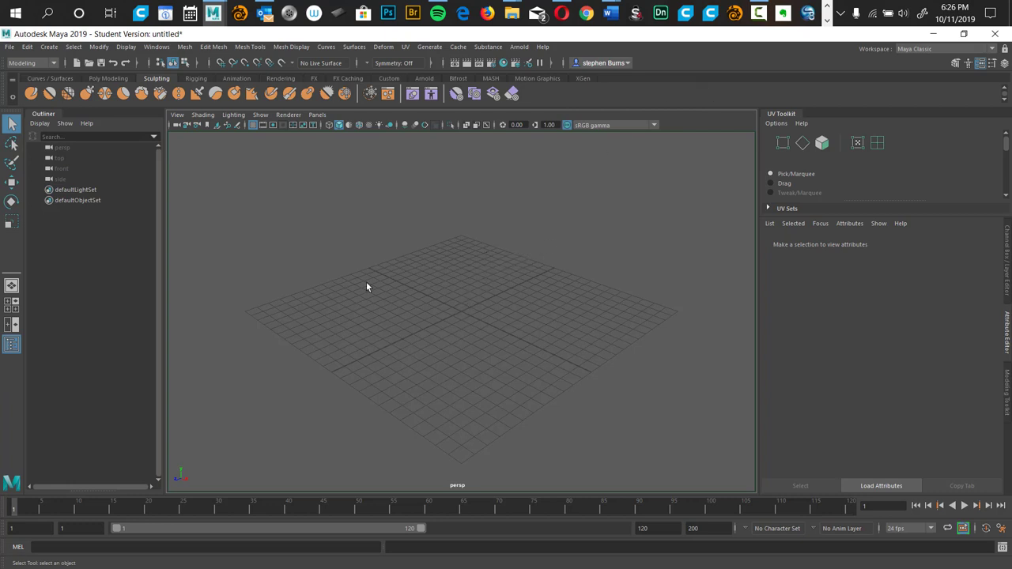
Create a polygon plane at the origin and scale it up uniformly until it nearly covers the grid
{"action": "right_click", "coordinate": [467, 230], "text": "shift"}
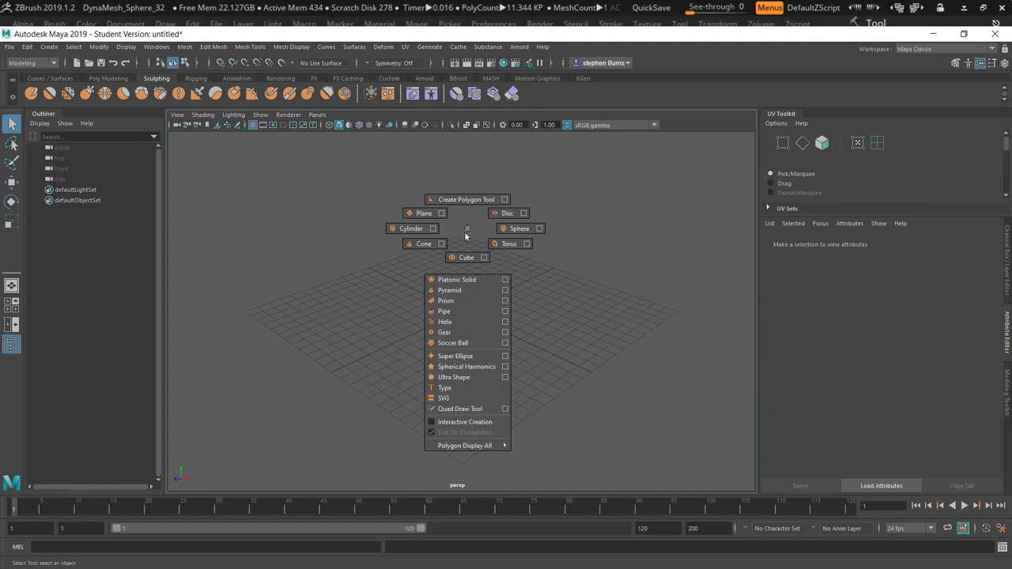
{"action": "right_click_drag", "start_coordinate": [465, 235], "coordinate": [426, 214], "text": "shift"}
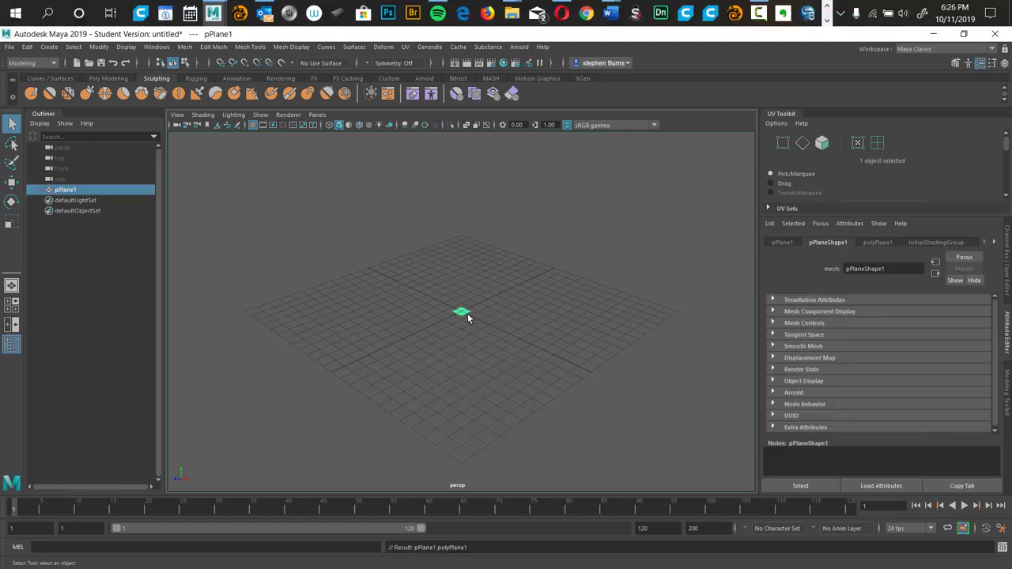
{"action": "key", "text": "r"}
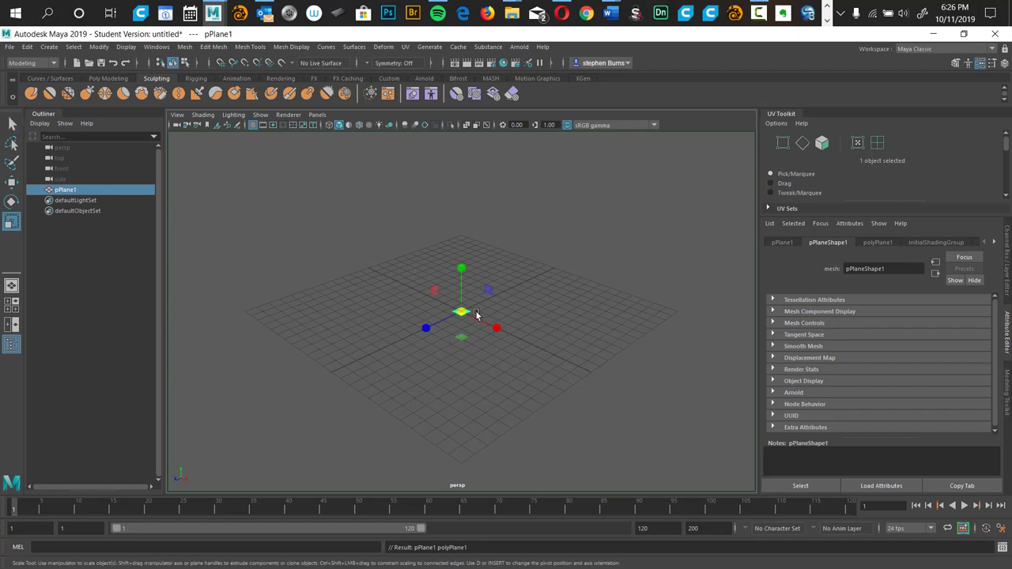
{"action": "left_click_drag", "start_coordinate": [466, 316], "coordinate": [665, 271]}
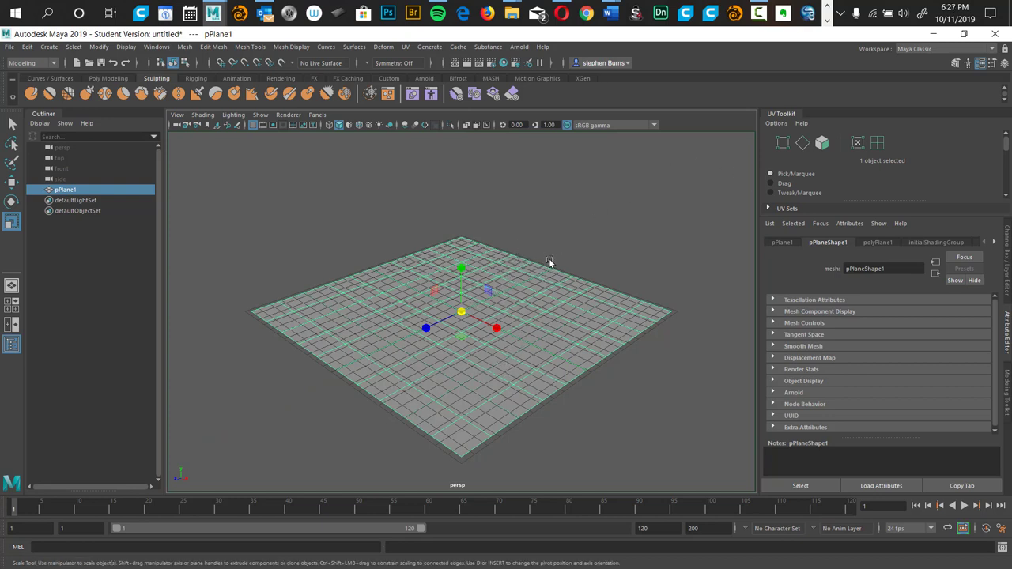
{"action": "mouse_move", "coordinate": [558, 247]}
{"action": "left_mouse_down", "text": "alt"}
{"action": "mouse_move", "coordinate": [559, 298]}
{"action": "mouse_move", "coordinate": [560, 221]}
{"action": "mouse_move", "coordinate": [574, 246]}
{"action": "mouse_move", "coordinate": [566, 275]}
{"action": "mouse_move", "coordinate": [569, 233]}
{"action": "left_mouse_up", "text": "alt"}
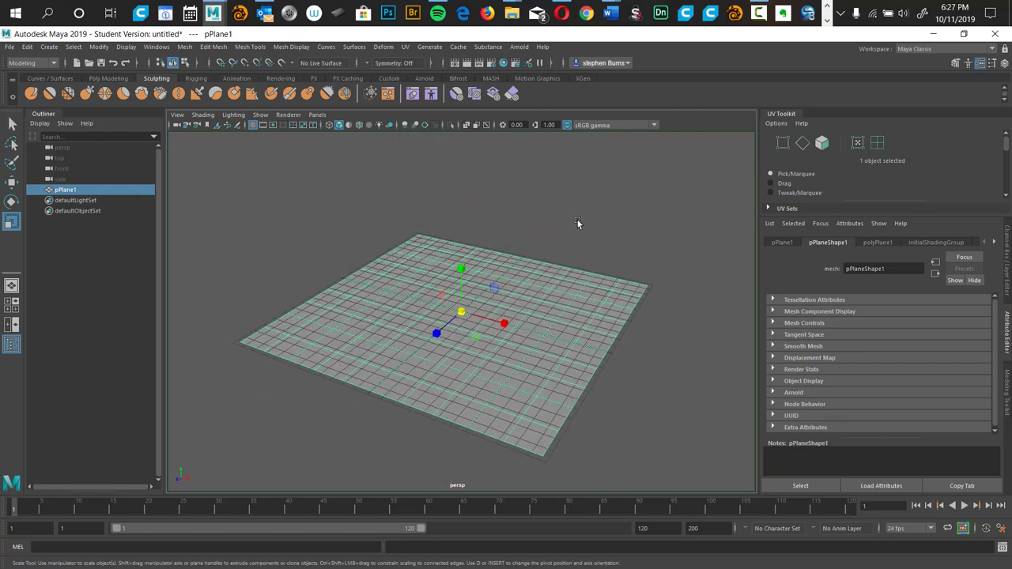
Change the plane to face selection mode, show its channel attributes and select one face near the centre
{"action": "right_click", "coordinate": [573, 218]}
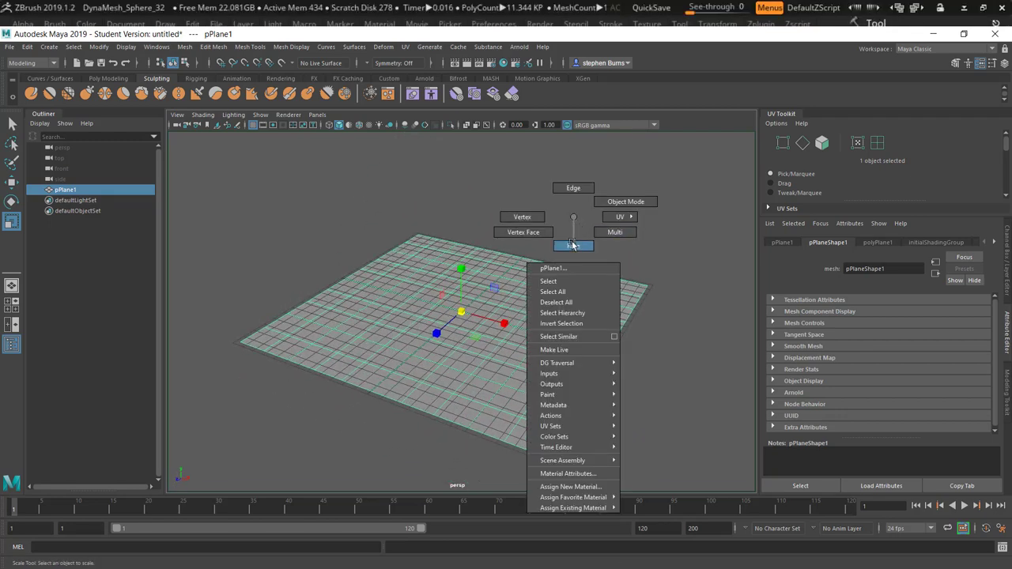
{"action": "left_click", "coordinate": [574, 246]}
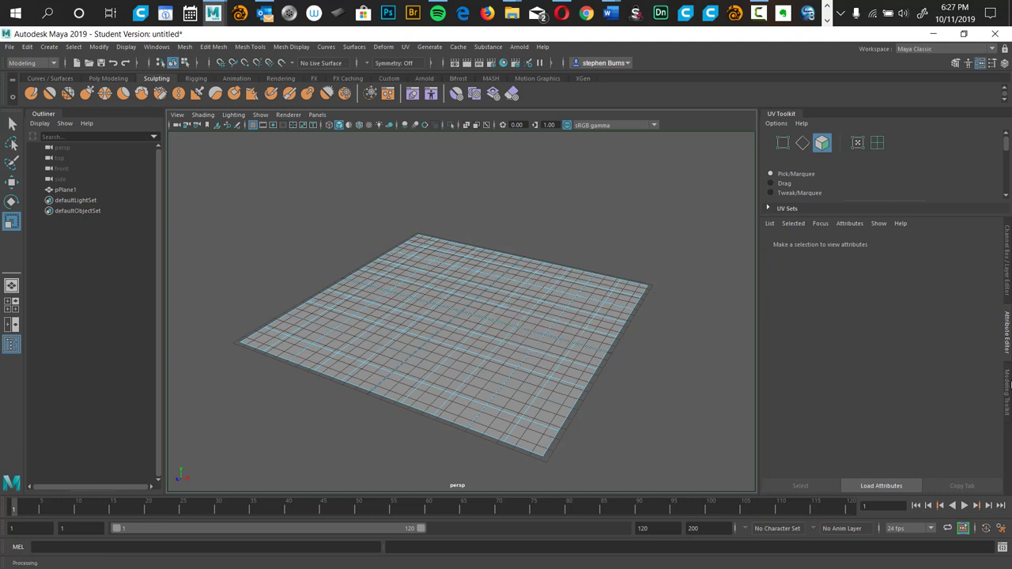
{"action": "left_click", "coordinate": [1009, 396]}
{"action": "left_click", "coordinate": [1008, 326]}
{"action": "left_click", "coordinate": [1009, 286]}
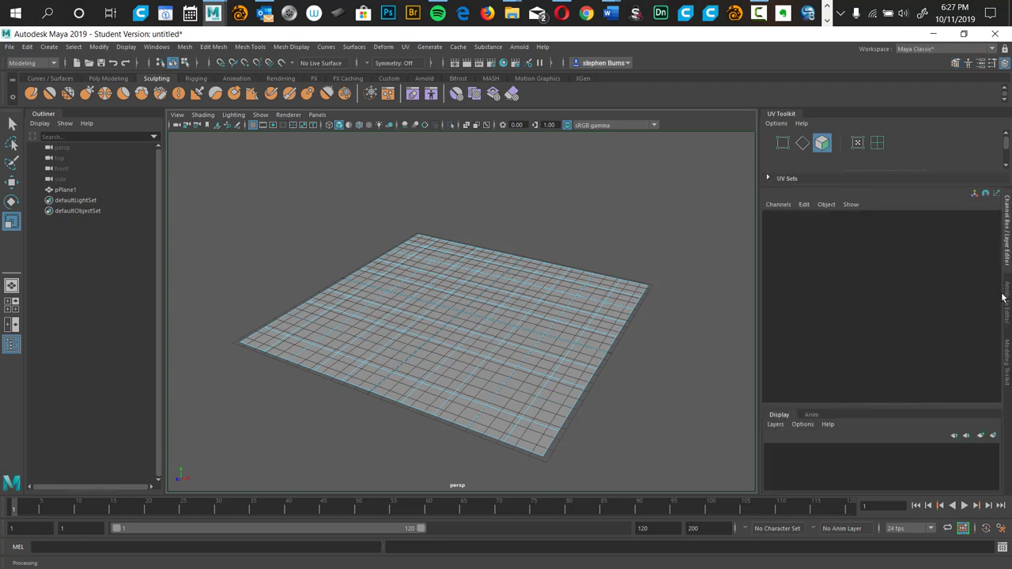
{"action": "left_click", "coordinate": [452, 316]}
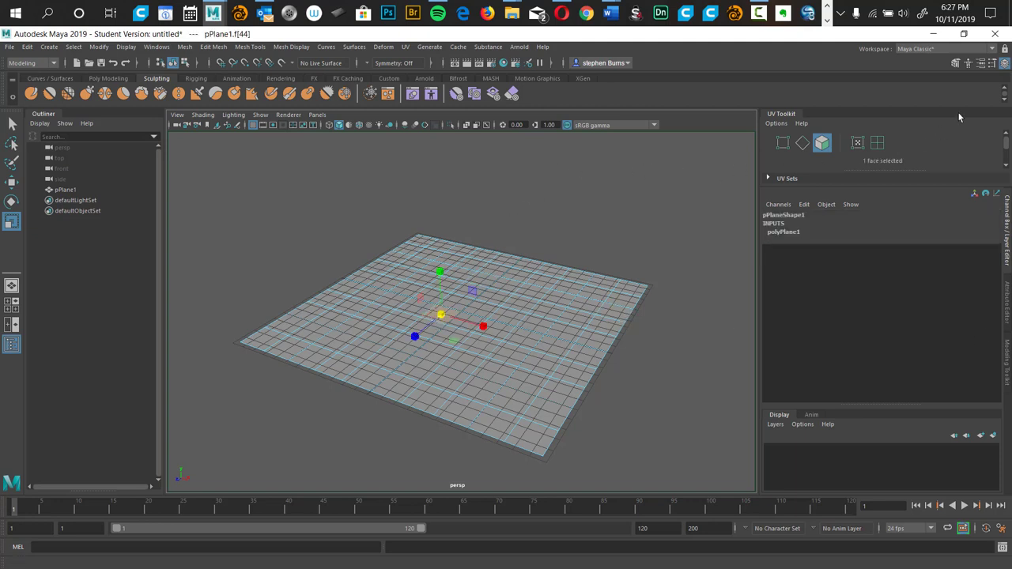
Switch to the Modeling - Standard workspace and set the plane's width and height subdivisions to 50 each in the perspective view
{"action": "left_click", "coordinate": [961, 50]}
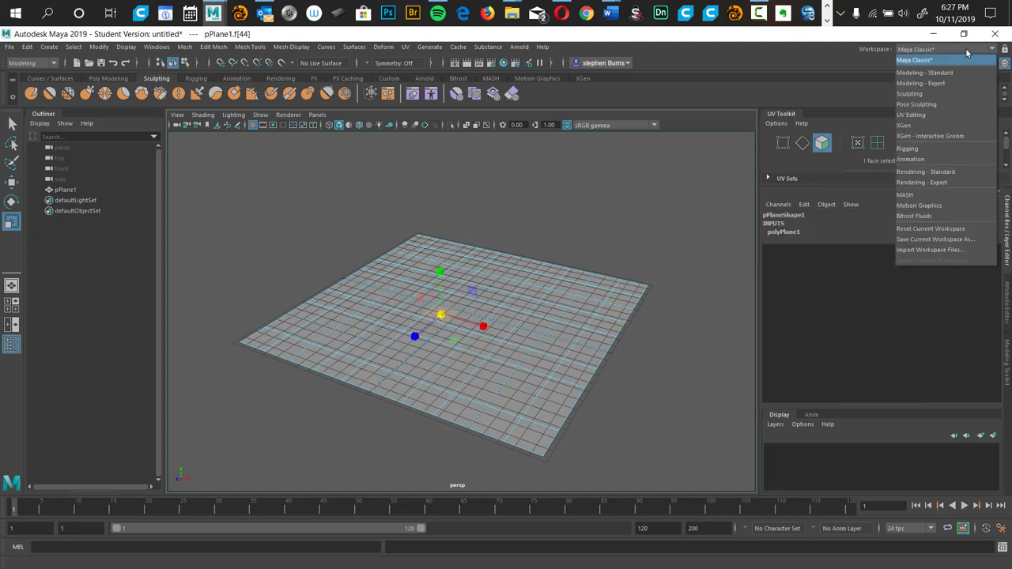
{"action": "left_click", "coordinate": [945, 72]}
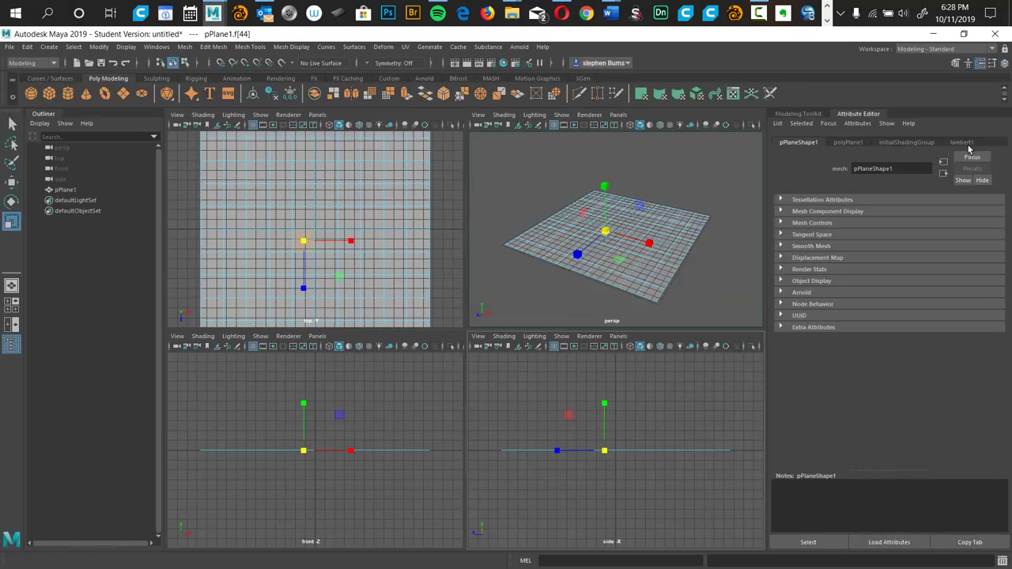
{"action": "left_click", "coordinate": [850, 143]}
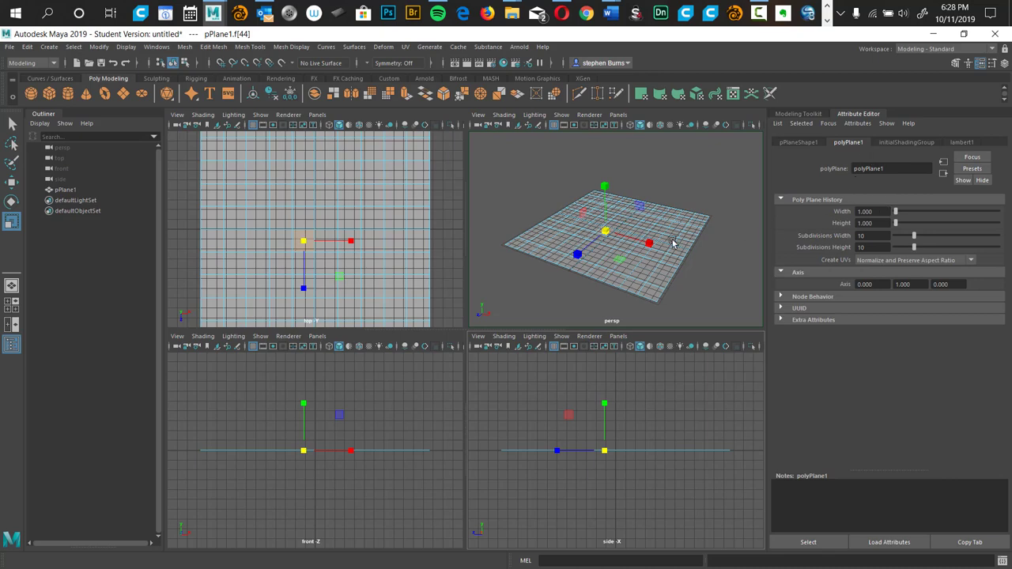
{"action": "key", "text": "space"}
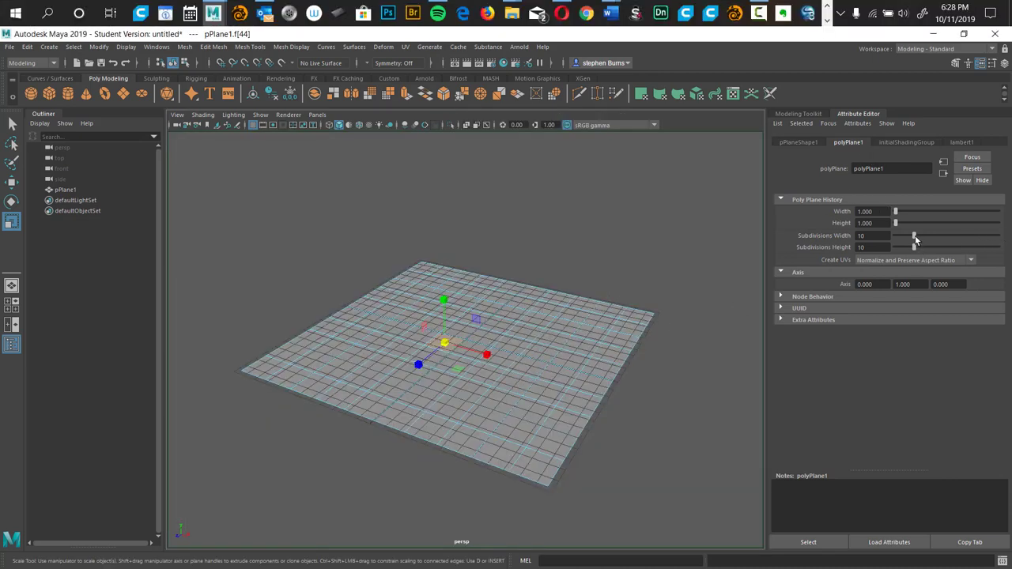
{"action": "left_click_drag", "start_coordinate": [915, 238], "coordinate": [1006, 260]}
{"action": "left_click_drag", "start_coordinate": [914, 247], "coordinate": [1010, 269]}
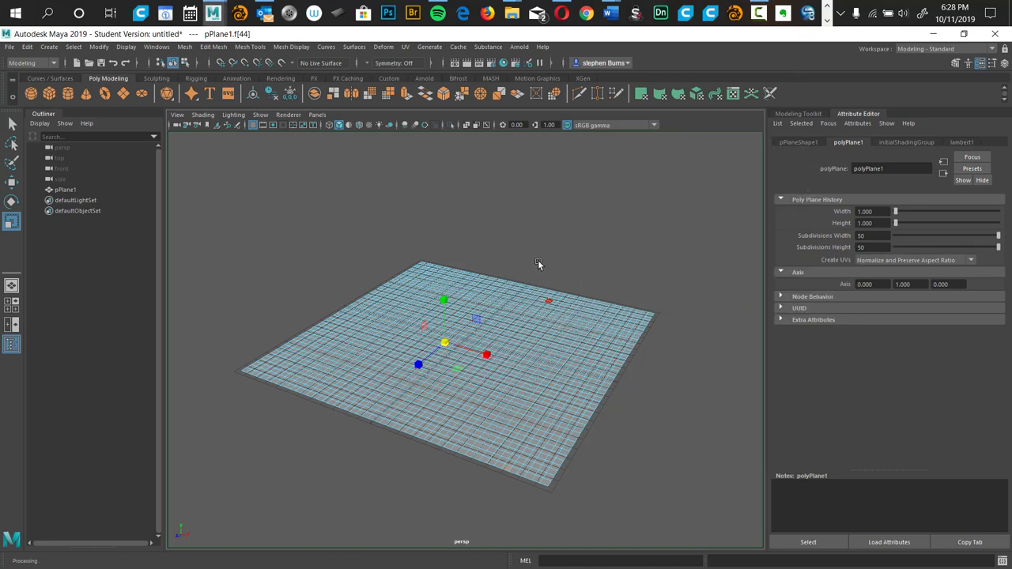
Bring up the set of sculpting brushes for working on the subdivided plane
{"action": "left_click_drag", "start_coordinate": [538, 263], "coordinate": [503, 334], "text": "alt"}
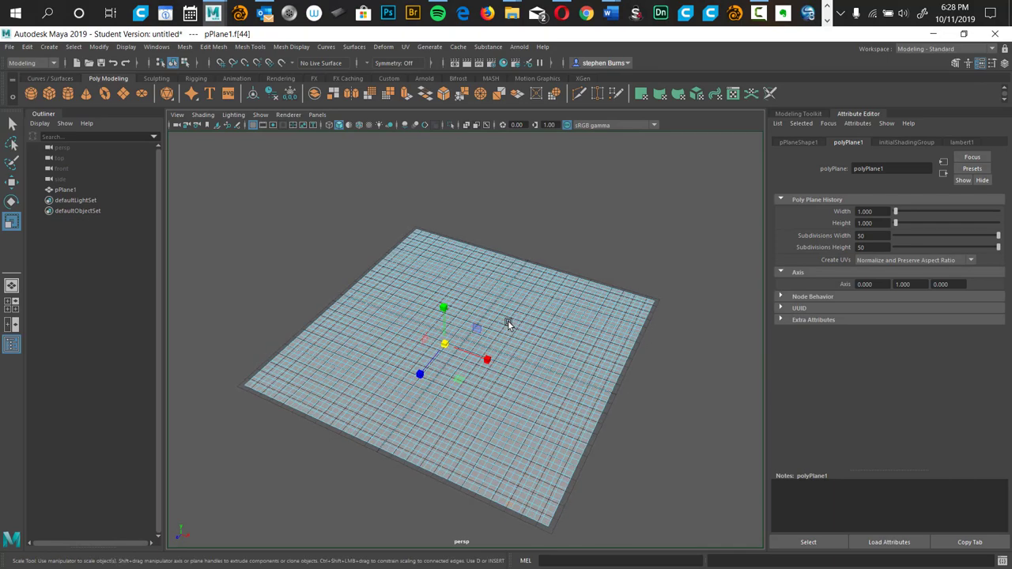
{"action": "right_click_drag", "start_coordinate": [510, 293], "coordinate": [589, 305], "text": "alt"}
{"action": "left_click_drag", "start_coordinate": [589, 305], "coordinate": [597, 314], "text": "alt"}
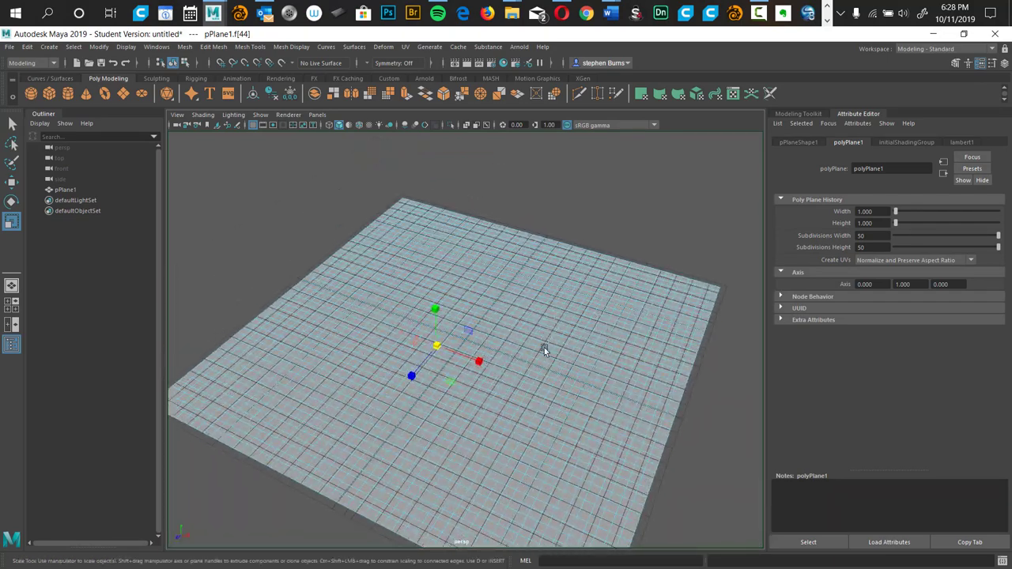
{"action": "left_click_drag", "start_coordinate": [543, 348], "coordinate": [557, 310], "text": "alt"}
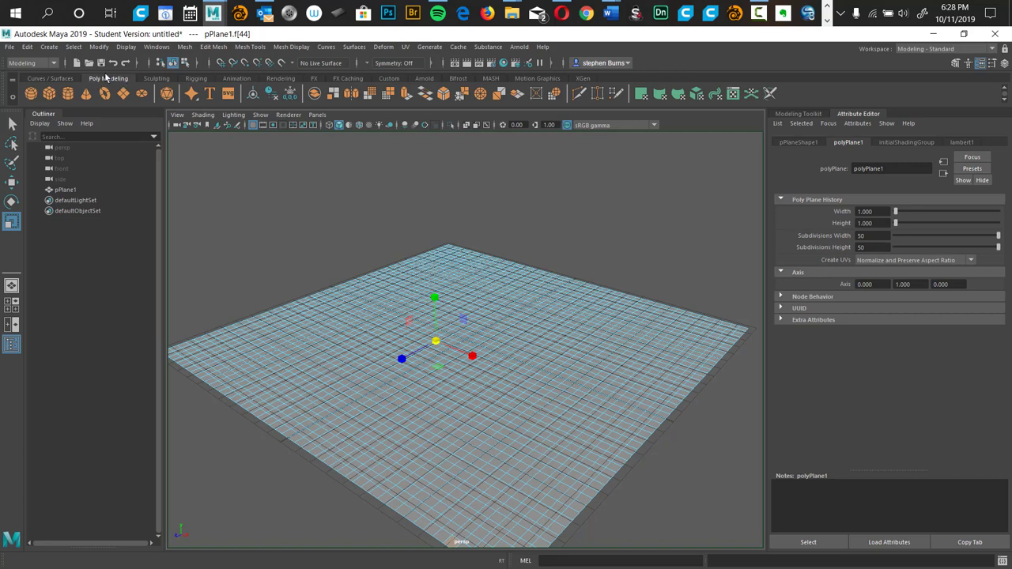
{"action": "left_click", "coordinate": [60, 79]}
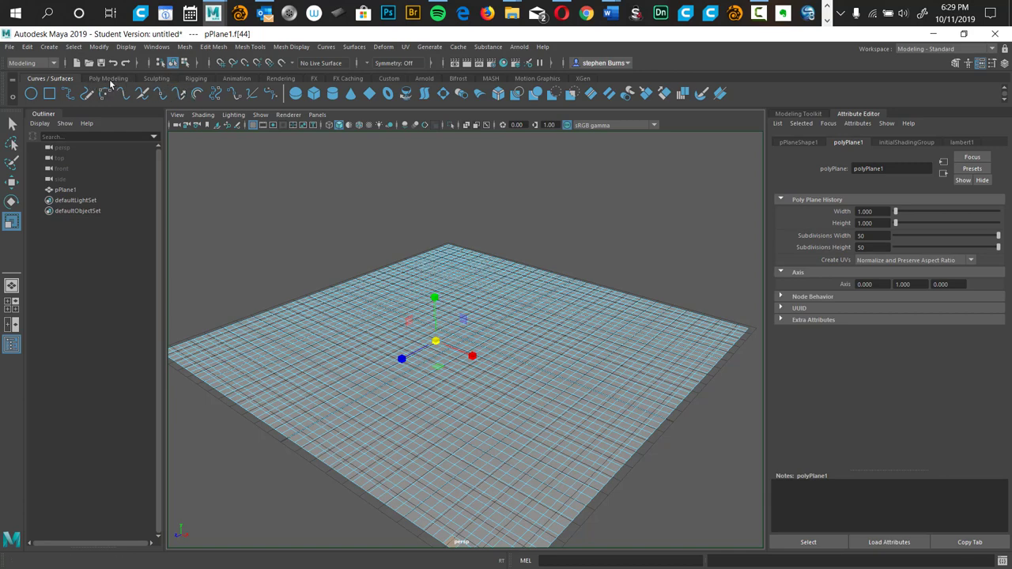
{"action": "left_click", "coordinate": [160, 79]}
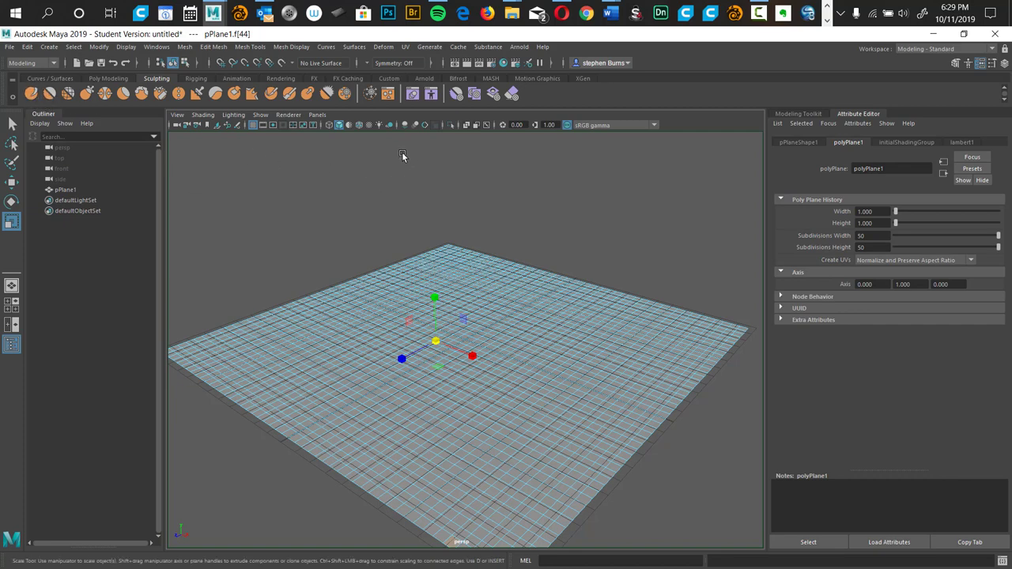
{"action": "right_click", "coordinate": [444, 179]}
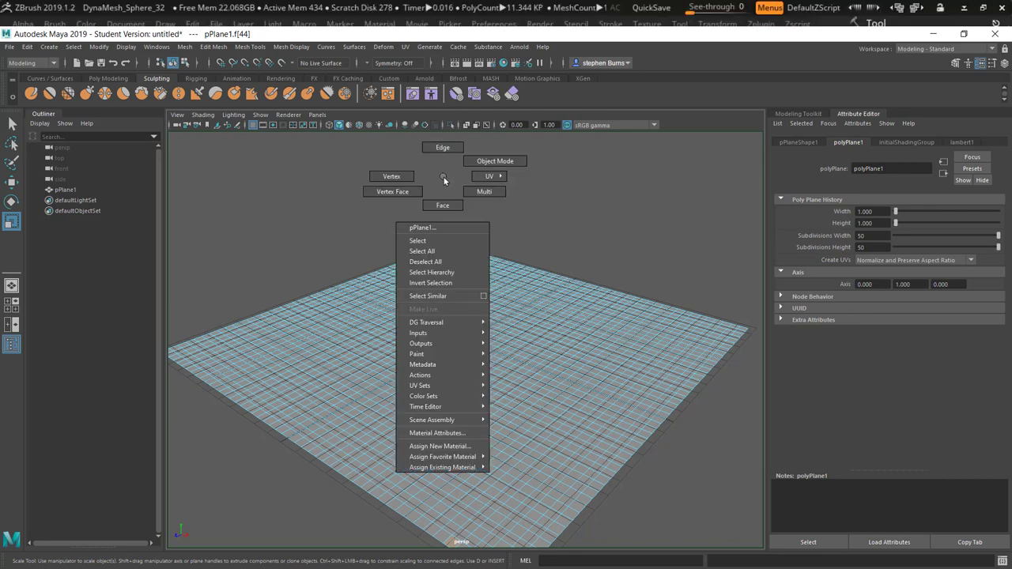
{"action": "right_click_drag", "start_coordinate": [444, 179], "coordinate": [612, 217]}
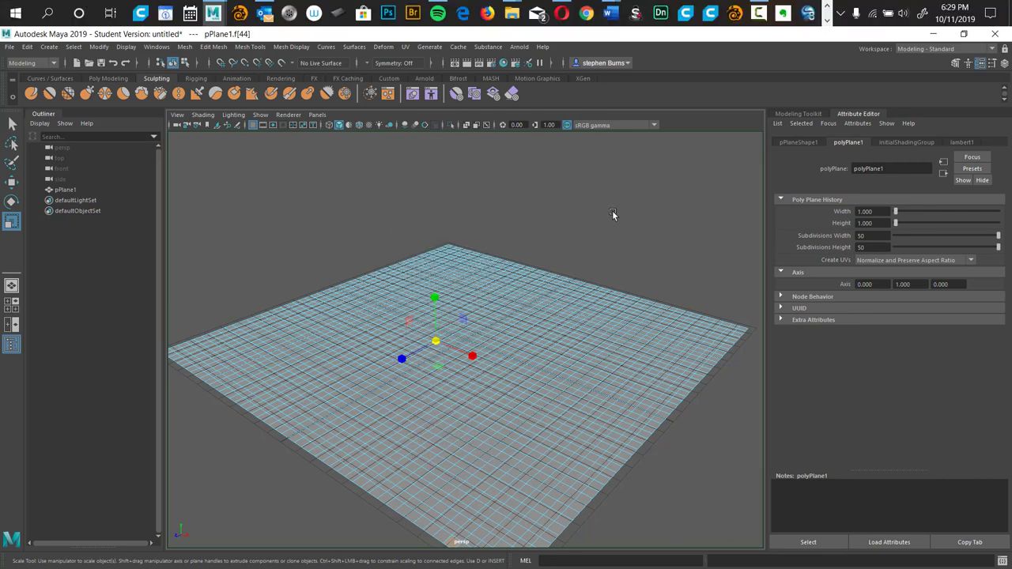
{"action": "right_click", "coordinate": [491, 183], "text": "shift"}
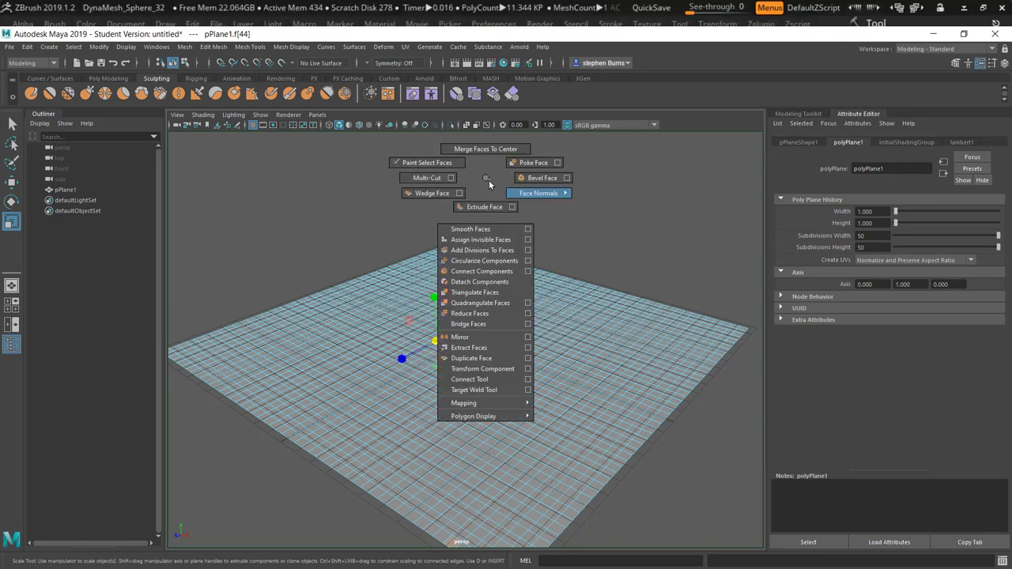
{"action": "right_click_drag", "start_coordinate": [491, 181], "coordinate": [502, 180], "text": "shift"}
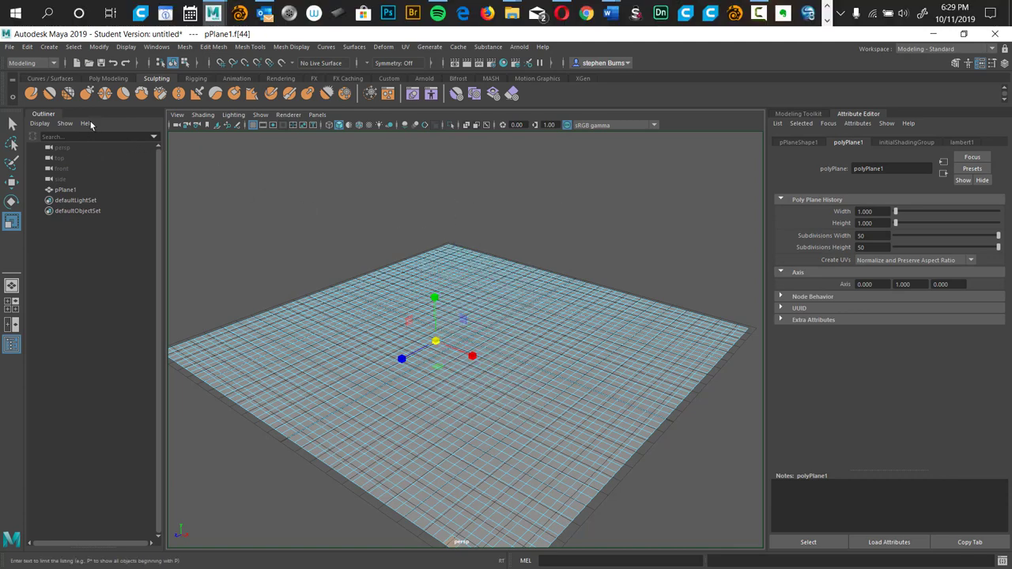
Raise a first mound near the plane's centre with the Sculpt Tool, using a brush size of about 29.95
{"action": "left_click", "coordinate": [32, 94]}
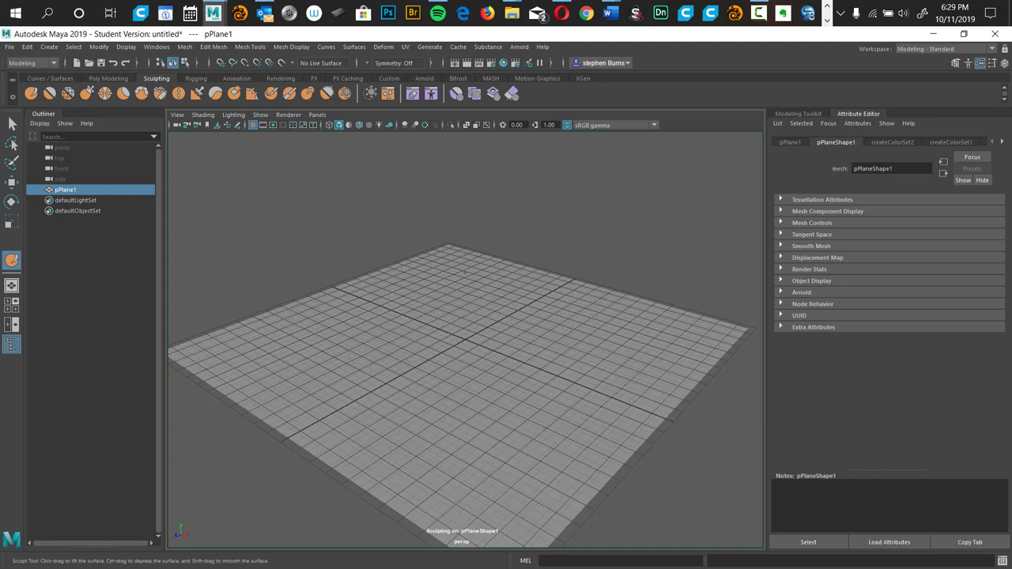
{"action": "double_click", "coordinate": [32, 94]}
{"action": "left_click_drag", "start_coordinate": [241, 105], "coordinate": [830, 90]}
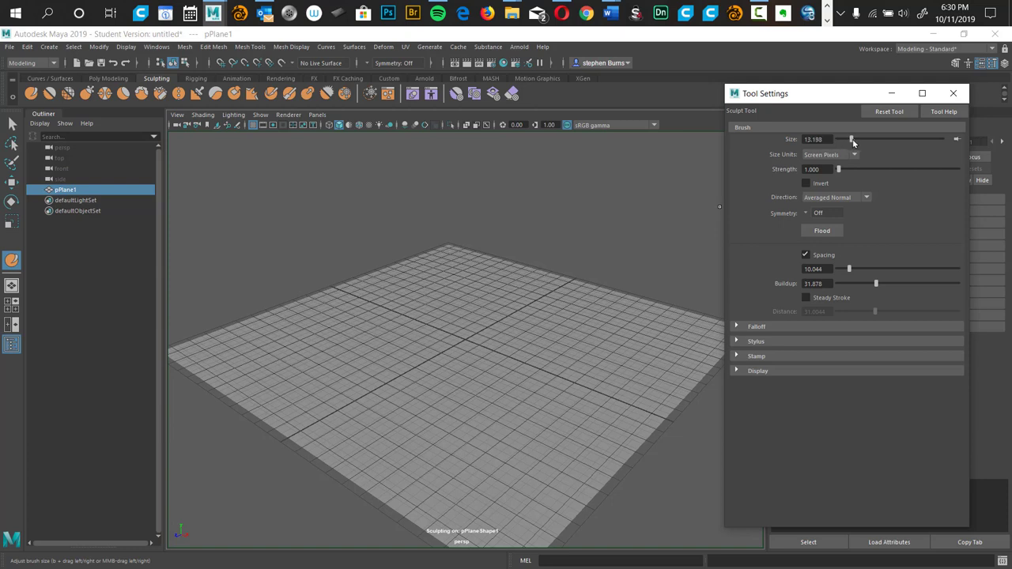
{"action": "left_click_drag", "start_coordinate": [867, 146], "coordinate": [871, 146]}
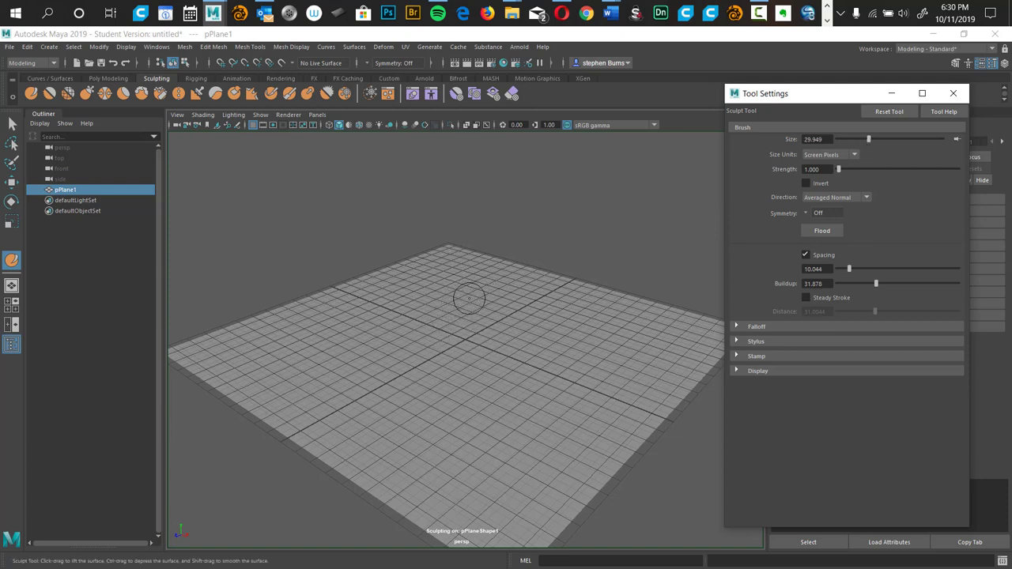
{"action": "left_click", "coordinate": [433, 309]}
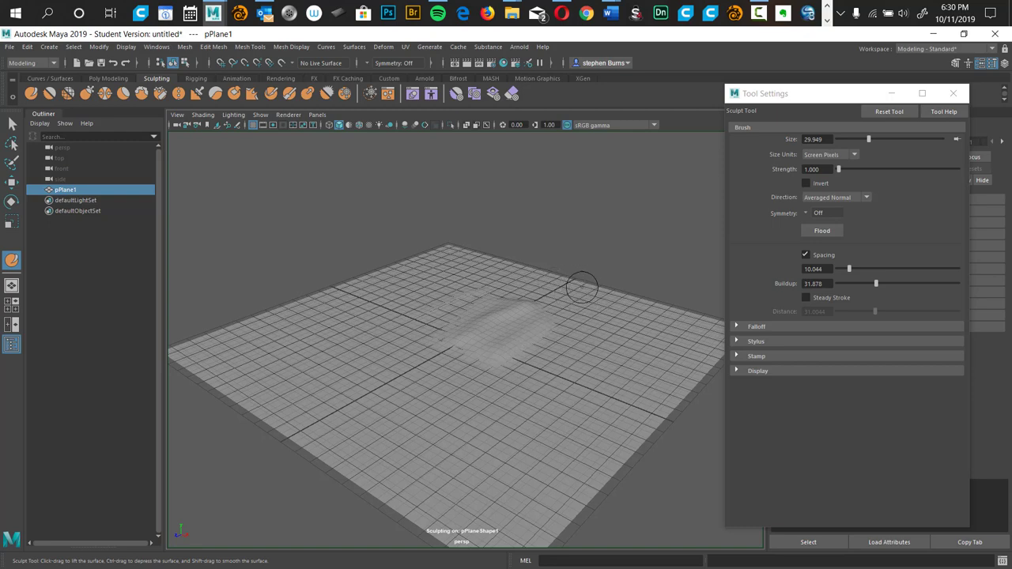
Enlarge the sculpt brush to about 47.2 and raise broad ridges on both sides and in front of the first mound
{"action": "mouse_move", "coordinate": [561, 395]}
{"action": "left_mouse_down", "text": "alt"}
{"action": "mouse_move", "coordinate": [569, 368]}
{"action": "mouse_move", "coordinate": [606, 393]}
{"action": "mouse_move", "coordinate": [506, 355]}
{"action": "left_mouse_up", "text": "alt"}
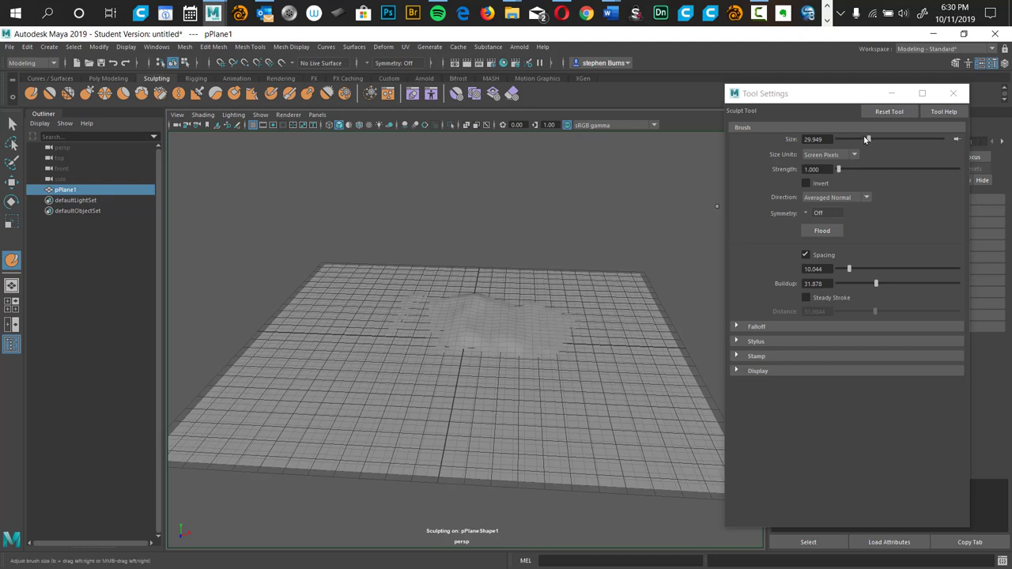
{"action": "left_click_drag", "start_coordinate": [869, 140], "coordinate": [889, 147]}
{"action": "mouse_move", "coordinate": [607, 304]}
{"action": "left_mouse_down"}
{"action": "mouse_move", "coordinate": [600, 331]}
{"action": "mouse_move", "coordinate": [566, 365]}
{"action": "mouse_move", "coordinate": [488, 335]}
{"action": "left_mouse_up"}
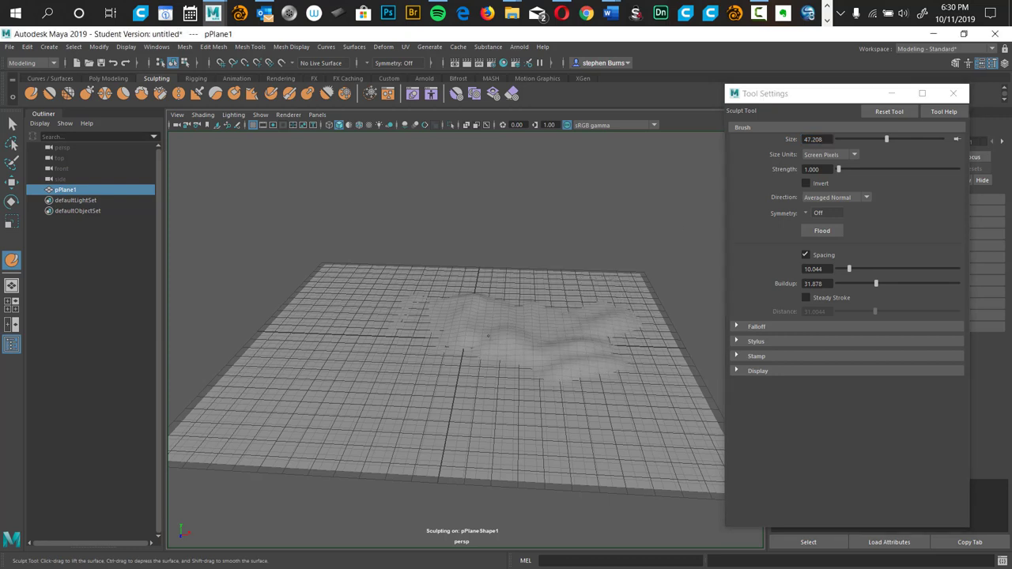
{"action": "left_click_drag", "start_coordinate": [452, 301], "coordinate": [400, 330]}
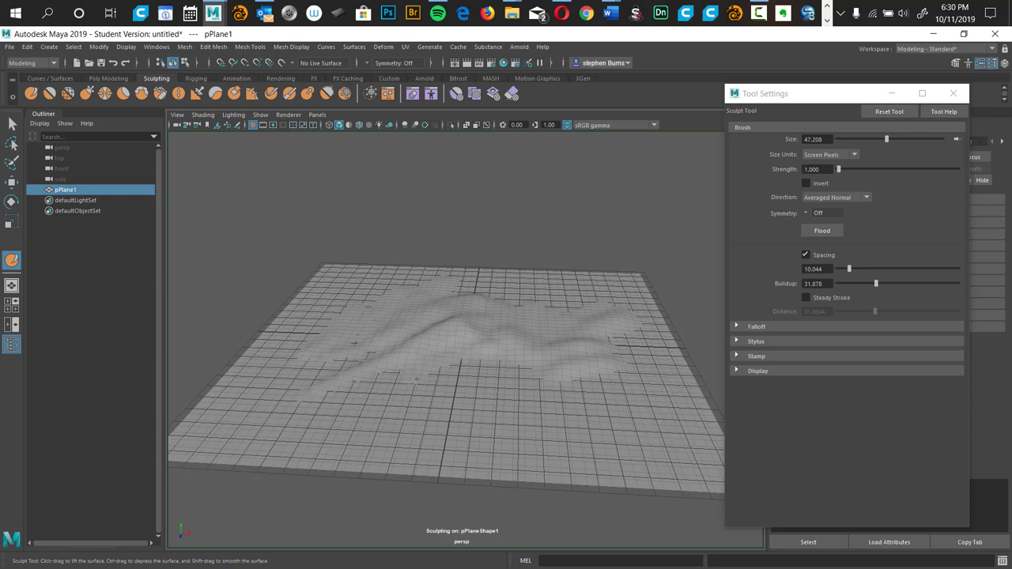
{"action": "mouse_move", "coordinate": [417, 380]}
{"action": "left_mouse_down"}
{"action": "mouse_move", "coordinate": [387, 383]}
{"action": "mouse_move", "coordinate": [443, 356]}
{"action": "mouse_move", "coordinate": [503, 368]}
{"action": "mouse_move", "coordinate": [474, 360]}
{"action": "mouse_move", "coordinate": [431, 373]}
{"action": "mouse_move", "coordinate": [442, 348]}
{"action": "mouse_move", "coordinate": [501, 326]}
{"action": "mouse_move", "coordinate": [431, 332]}
{"action": "mouse_move", "coordinate": [439, 296]}
{"action": "mouse_move", "coordinate": [506, 336]}
{"action": "mouse_move", "coordinate": [469, 407]}
{"action": "mouse_move", "coordinate": [546, 373]}
{"action": "mouse_move", "coordinate": [552, 356]}
{"action": "mouse_move", "coordinate": [537, 348]}
{"action": "left_mouse_up"}
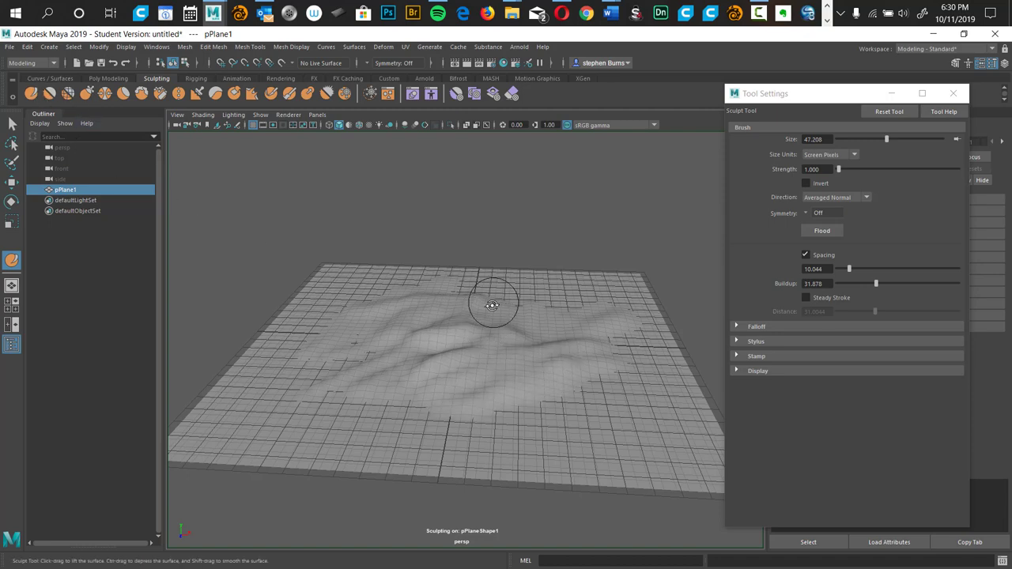
Sculpt more hills and ridges across the terrain, extending them outward from the middle toward the plane's edges
{"action": "mouse_move", "coordinate": [492, 306]}
{"action": "left_mouse_down", "text": "alt"}
{"action": "mouse_move", "coordinate": [488, 351]}
{"action": "mouse_move", "coordinate": [463, 277]}
{"action": "mouse_move", "coordinate": [423, 289]}
{"action": "mouse_move", "coordinate": [377, 285]}
{"action": "mouse_move", "coordinate": [521, 380]}
{"action": "mouse_move", "coordinate": [582, 342]}
{"action": "mouse_move", "coordinate": [546, 317]}
{"action": "mouse_move", "coordinate": [484, 300]}
{"action": "mouse_move", "coordinate": [471, 304]}
{"action": "mouse_move", "coordinate": [459, 340]}
{"action": "mouse_move", "coordinate": [468, 282]}
{"action": "mouse_move", "coordinate": [433, 252]}
{"action": "mouse_move", "coordinate": [473, 279]}
{"action": "left_mouse_up", "text": "alt"}
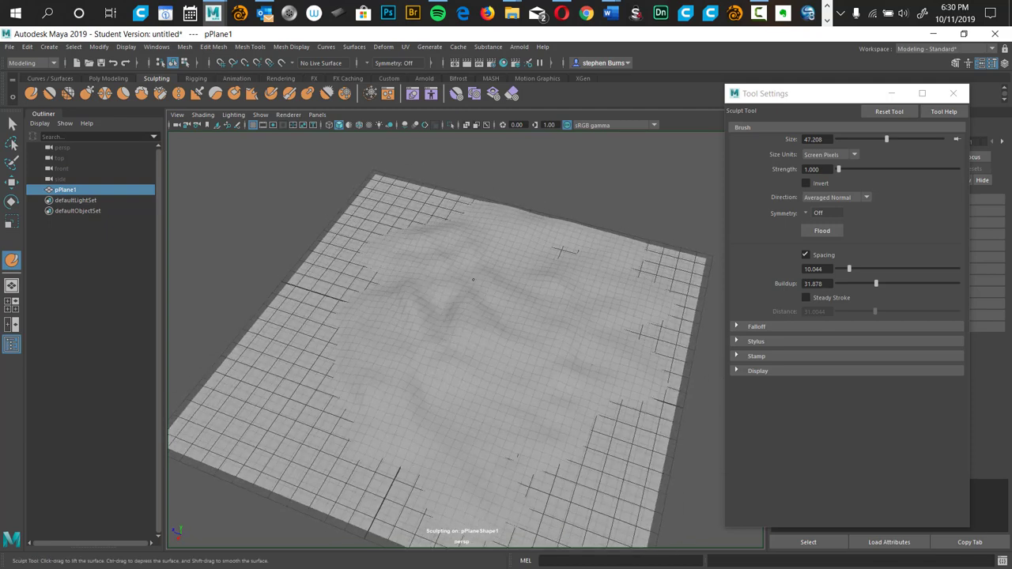
{"action": "left_click_drag", "start_coordinate": [501, 371], "coordinate": [552, 343], "text": "alt"}
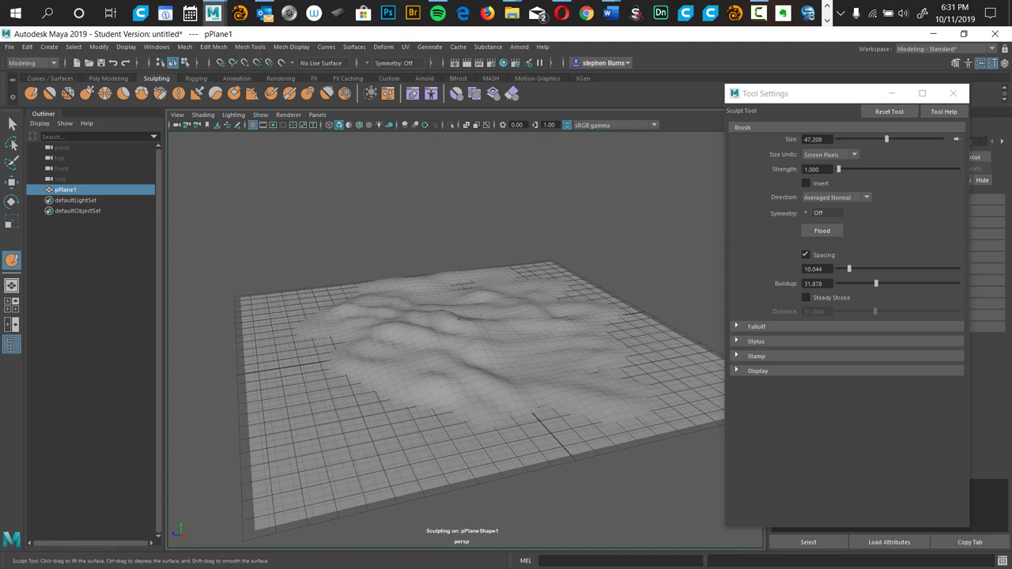
{"action": "mouse_move", "coordinate": [519, 345]}
{"action": "left_mouse_down"}
{"action": "mouse_move", "coordinate": [525, 357]}
{"action": "mouse_move", "coordinate": [509, 368]}
{"action": "mouse_move", "coordinate": [544, 356]}
{"action": "mouse_move", "coordinate": [511, 376]}
{"action": "mouse_move", "coordinate": [530, 357]}
{"action": "mouse_move", "coordinate": [519, 332]}
{"action": "left_mouse_up"}
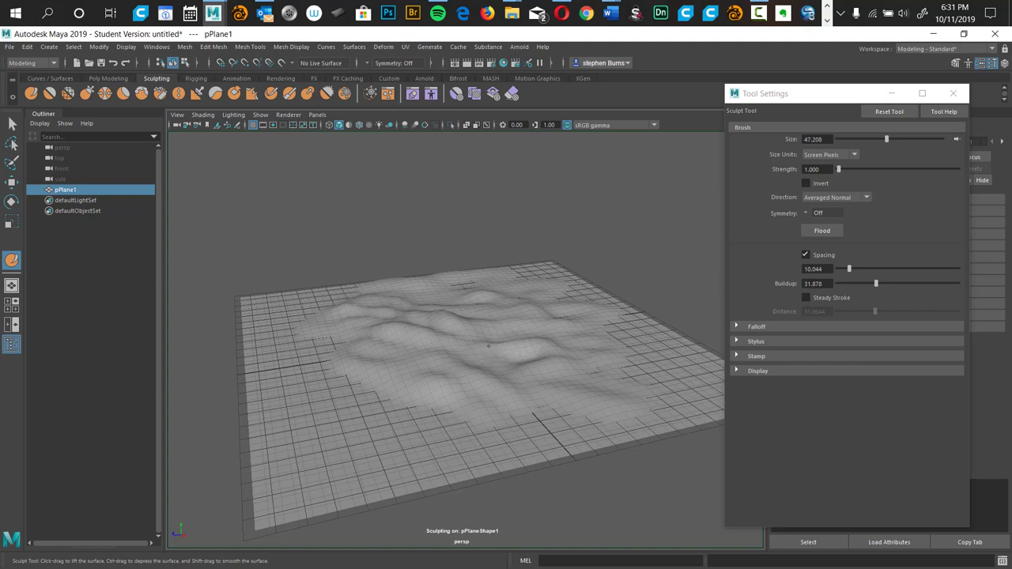
{"action": "mouse_move", "coordinate": [456, 314]}
{"action": "left_mouse_down"}
{"action": "mouse_move", "coordinate": [406, 317]}
{"action": "mouse_move", "coordinate": [452, 369]}
{"action": "mouse_move", "coordinate": [346, 342]}
{"action": "mouse_move", "coordinate": [411, 361]}
{"action": "mouse_move", "coordinate": [375, 398]}
{"action": "mouse_move", "coordinate": [474, 431]}
{"action": "mouse_move", "coordinate": [356, 429]}
{"action": "mouse_move", "coordinate": [348, 408]}
{"action": "mouse_move", "coordinate": [305, 391]}
{"action": "mouse_move", "coordinate": [324, 337]}
{"action": "left_mouse_up"}
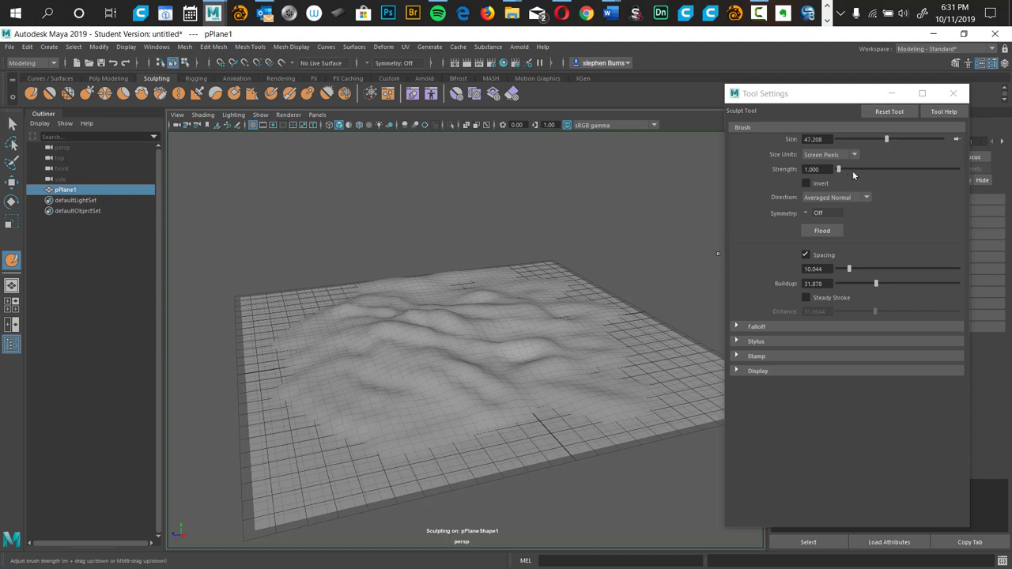
{"action": "left_click_drag", "start_coordinate": [841, 170], "coordinate": [848, 171]}
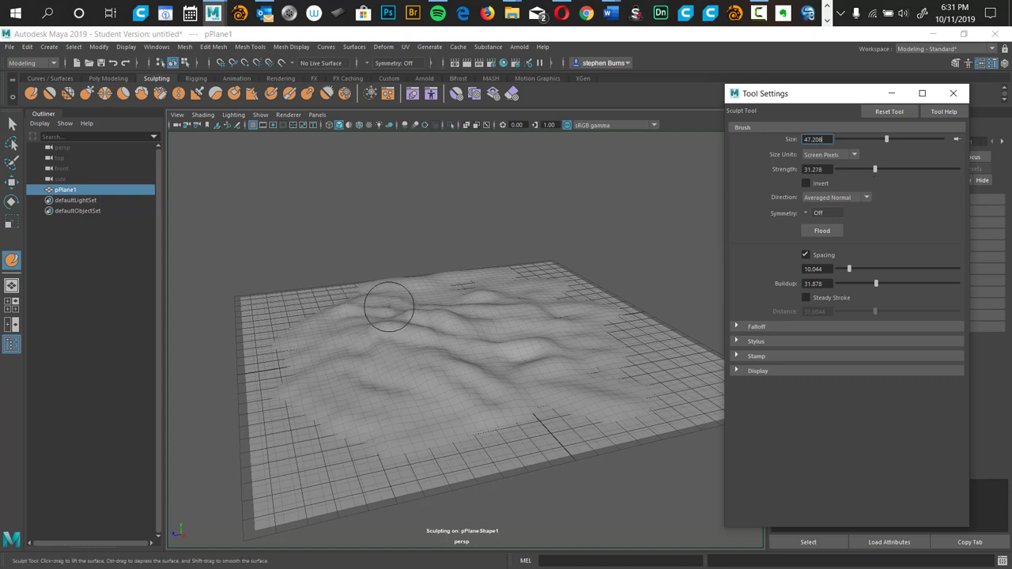
{"action": "mouse_move", "coordinate": [391, 305]}
{"action": "left_mouse_down"}
{"action": "mouse_move", "coordinate": [378, 332]}
{"action": "mouse_move", "coordinate": [381, 383]}
{"action": "mouse_move", "coordinate": [435, 332]}
{"action": "mouse_move", "coordinate": [414, 436]}
{"action": "left_mouse_up"}
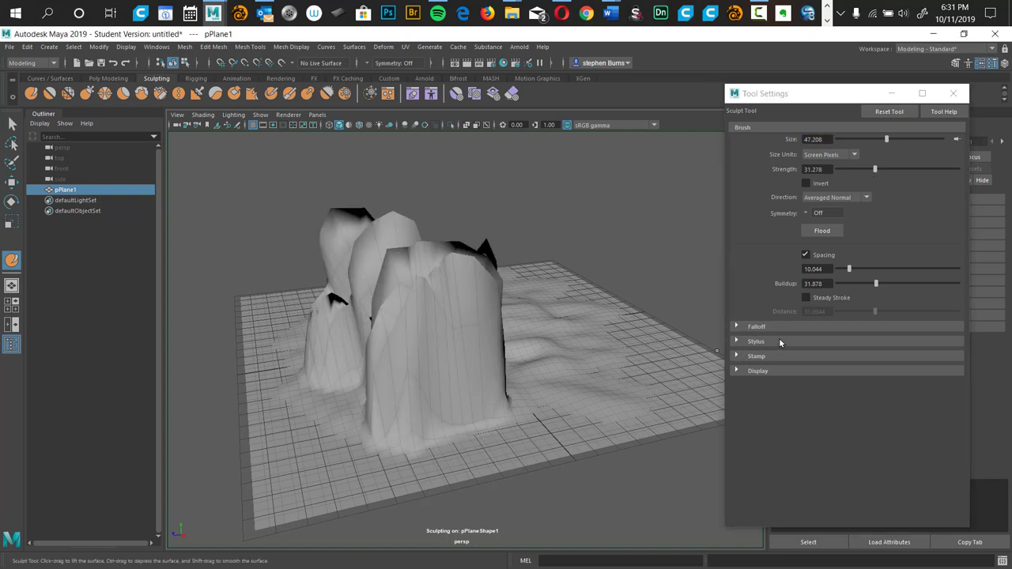
{"action": "key", "text": "ctrl+z"}
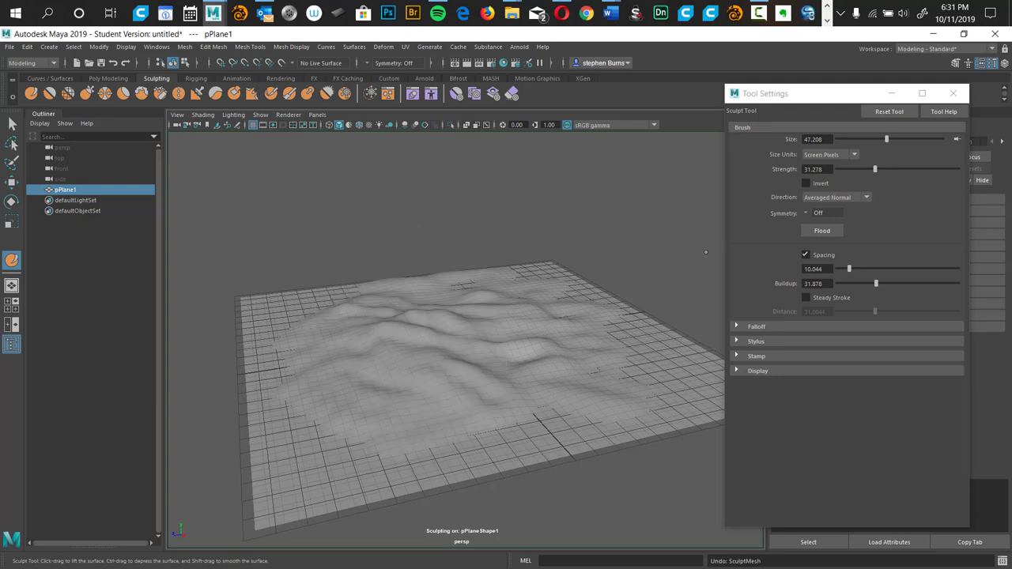
Raise jagged mountains across the terrain with a sculpt strength of about 13.66, plus another group of peaks behind them at about 9.69
{"action": "left_click_drag", "start_coordinate": [875, 169], "coordinate": [854, 179]}
{"action": "mouse_move", "coordinate": [453, 403]}
{"action": "left_mouse_down"}
{"action": "mouse_move", "coordinate": [411, 389]}
{"action": "mouse_move", "coordinate": [386, 329]}
{"action": "mouse_move", "coordinate": [348, 305]}
{"action": "mouse_move", "coordinate": [375, 299]}
{"action": "mouse_move", "coordinate": [414, 322]}
{"action": "mouse_move", "coordinate": [377, 341]}
{"action": "mouse_move", "coordinate": [392, 405]}
{"action": "mouse_move", "coordinate": [471, 415]}
{"action": "mouse_move", "coordinate": [396, 388]}
{"action": "mouse_move", "coordinate": [395, 316]}
{"action": "mouse_move", "coordinate": [475, 379]}
{"action": "mouse_move", "coordinate": [523, 364]}
{"action": "mouse_move", "coordinate": [451, 293]}
{"action": "mouse_move", "coordinate": [522, 274]}
{"action": "mouse_move", "coordinate": [575, 293]}
{"action": "left_mouse_up"}
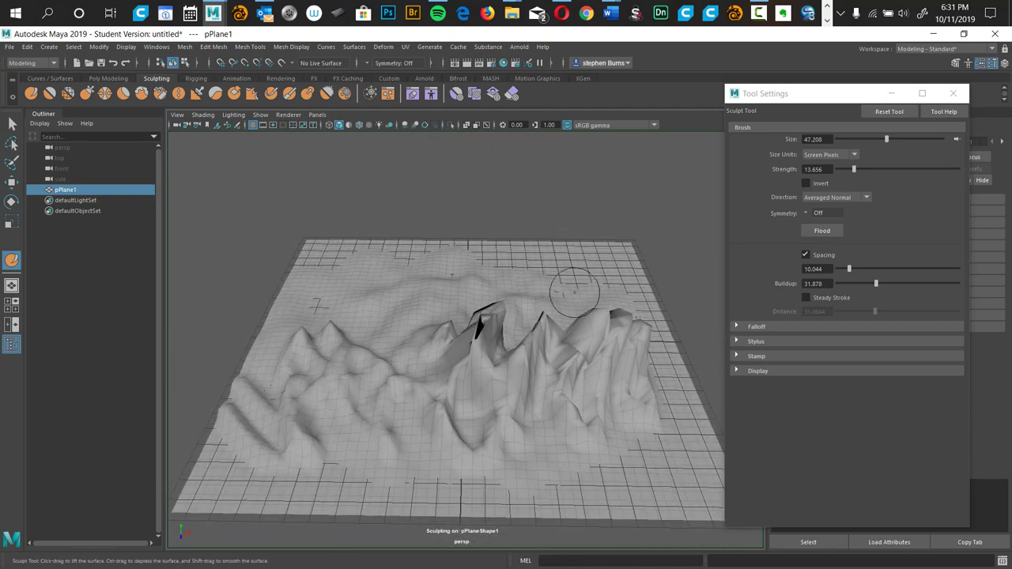
{"action": "mouse_move", "coordinate": [576, 335]}
{"action": "left_mouse_down", "text": "alt"}
{"action": "mouse_move", "coordinate": [569, 343]}
{"action": "mouse_move", "coordinate": [567, 330]}
{"action": "left_mouse_up", "text": "alt"}
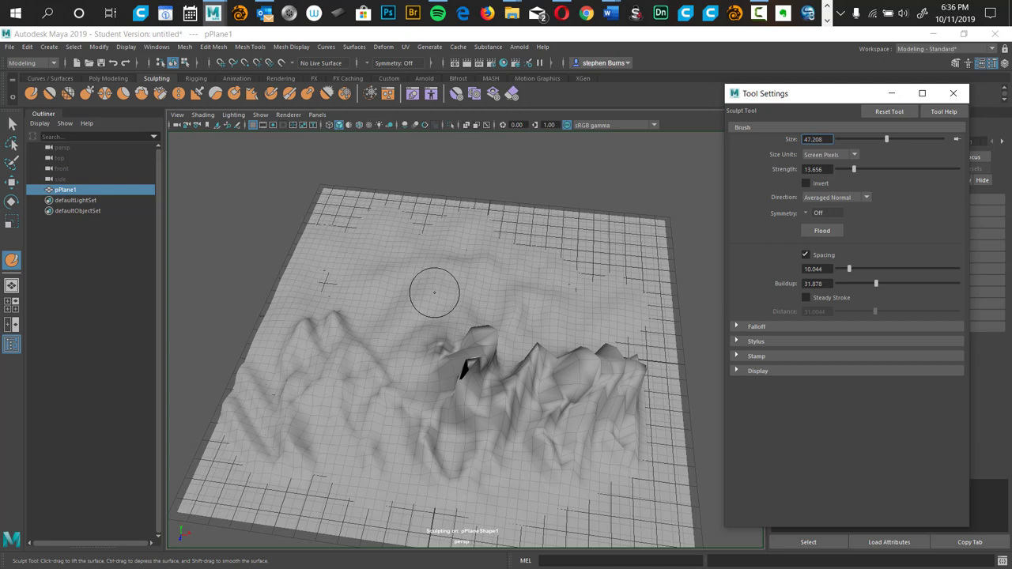
{"action": "mouse_move", "coordinate": [441, 283]}
{"action": "left_mouse_down"}
{"action": "mouse_move", "coordinate": [459, 316]}
{"action": "mouse_move", "coordinate": [504, 323]}
{"action": "mouse_move", "coordinate": [514, 345]}
{"action": "left_mouse_up"}
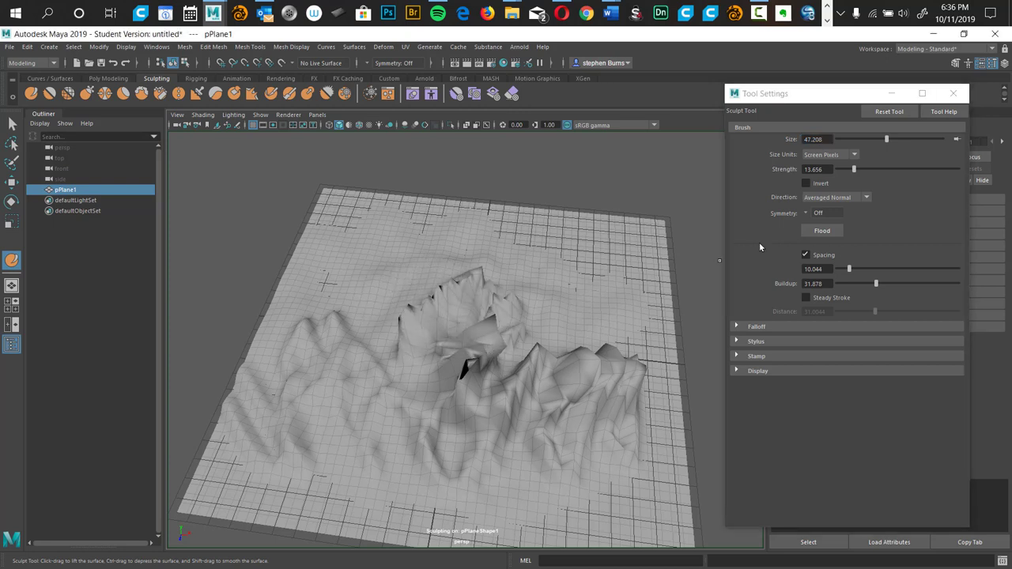
{"action": "left_click", "coordinate": [854, 169]}
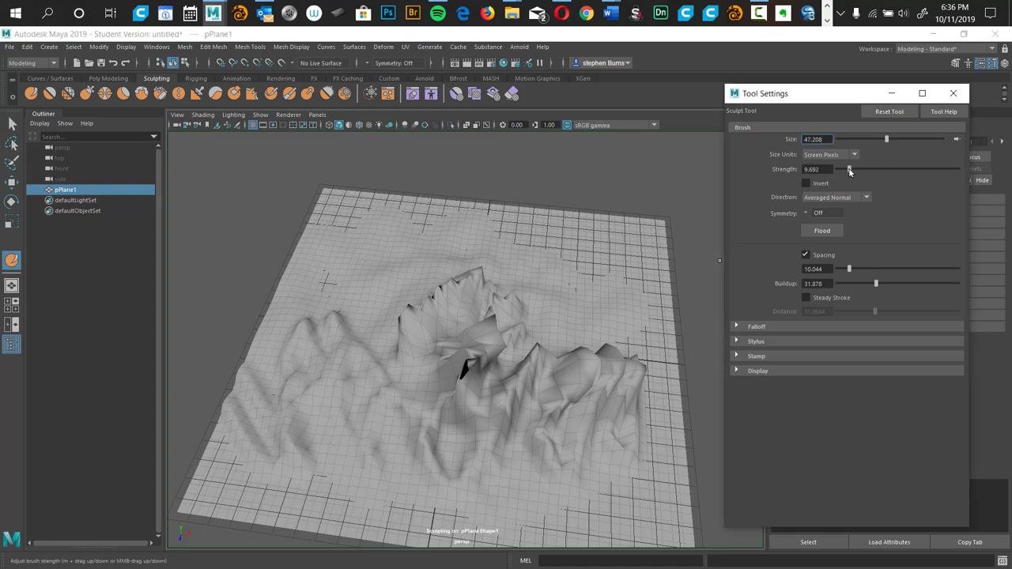
{"action": "mouse_move", "coordinate": [528, 301]}
{"action": "left_mouse_down"}
{"action": "mouse_move", "coordinate": [557, 296]}
{"action": "mouse_move", "coordinate": [556, 339]}
{"action": "mouse_move", "coordinate": [612, 325]}
{"action": "mouse_move", "coordinate": [541, 290]}
{"action": "left_mouse_up"}
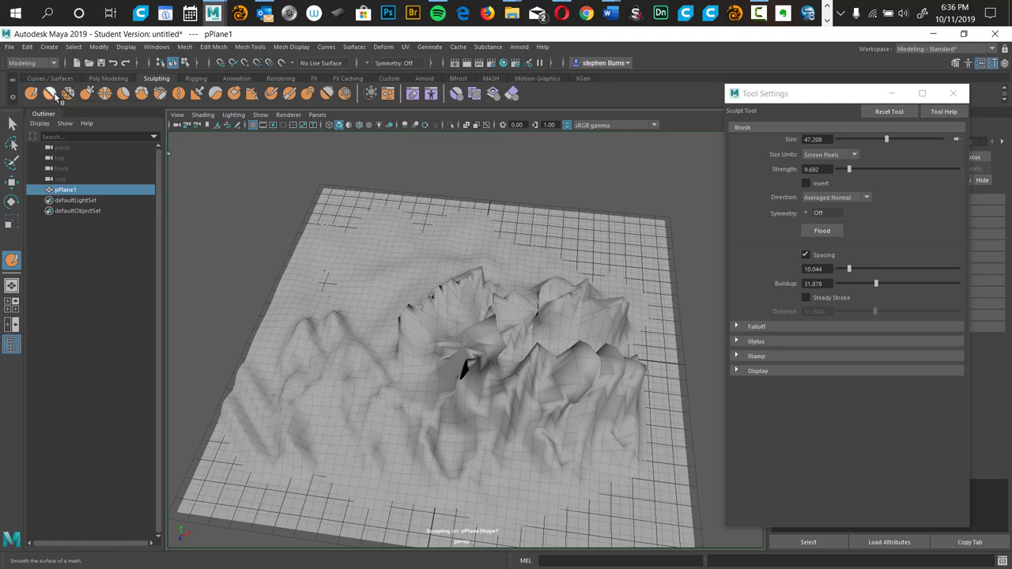
Soften the sharp central peaks and the jagged ridge beside them with the Smooth Tool at strength 100
{"action": "left_click", "coordinate": [50, 95]}
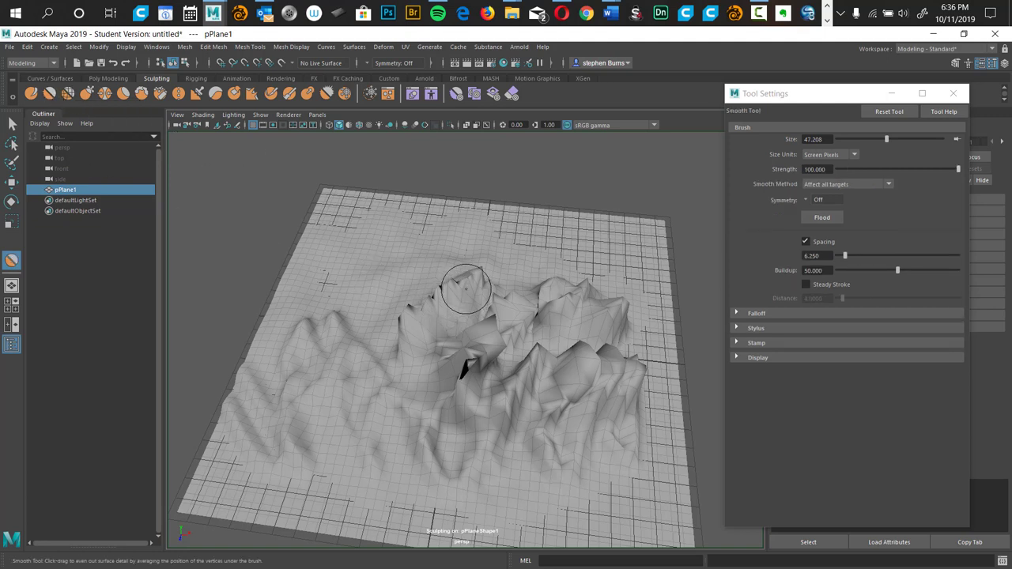
{"action": "mouse_move", "coordinate": [409, 250]}
{"action": "left_mouse_down", "text": "alt"}
{"action": "mouse_move", "coordinate": [485, 314]}
{"action": "mouse_move", "coordinate": [482, 240]}
{"action": "mouse_move", "coordinate": [420, 277]}
{"action": "mouse_move", "coordinate": [451, 237]}
{"action": "mouse_move", "coordinate": [544, 254]}
{"action": "mouse_move", "coordinate": [505, 288]}
{"action": "mouse_move", "coordinate": [525, 228]}
{"action": "mouse_move", "coordinate": [456, 351]}
{"action": "mouse_move", "coordinate": [374, 296]}
{"action": "mouse_move", "coordinate": [381, 228]}
{"action": "mouse_move", "coordinate": [450, 224]}
{"action": "mouse_move", "coordinate": [387, 285]}
{"action": "mouse_move", "coordinate": [323, 266]}
{"action": "mouse_move", "coordinate": [367, 276]}
{"action": "left_mouse_up", "text": "alt"}
{"action": "mouse_move", "coordinate": [420, 371]}
{"action": "left_mouse_down"}
{"action": "mouse_move", "coordinate": [451, 389]}
{"action": "mouse_move", "coordinate": [486, 317]}
{"action": "left_mouse_up"}
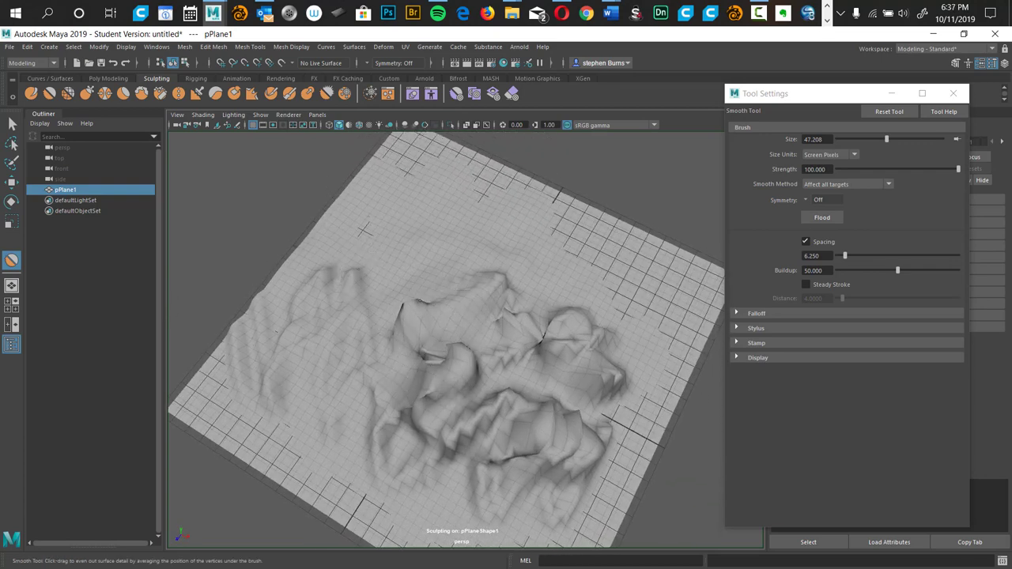
{"action": "mouse_move", "coordinate": [484, 461]}
{"action": "left_mouse_down"}
{"action": "mouse_move", "coordinate": [522, 457]}
{"action": "mouse_move", "coordinate": [582, 420]}
{"action": "left_mouse_up"}
{"action": "mouse_move", "coordinate": [582, 420]}
{"action": "left_mouse_down", "text": "alt"}
{"action": "mouse_move", "coordinate": [485, 398]}
{"action": "mouse_move", "coordinate": [473, 353]}
{"action": "mouse_move", "coordinate": [410, 358]}
{"action": "mouse_move", "coordinate": [386, 377]}
{"action": "left_mouse_up", "text": "alt"}
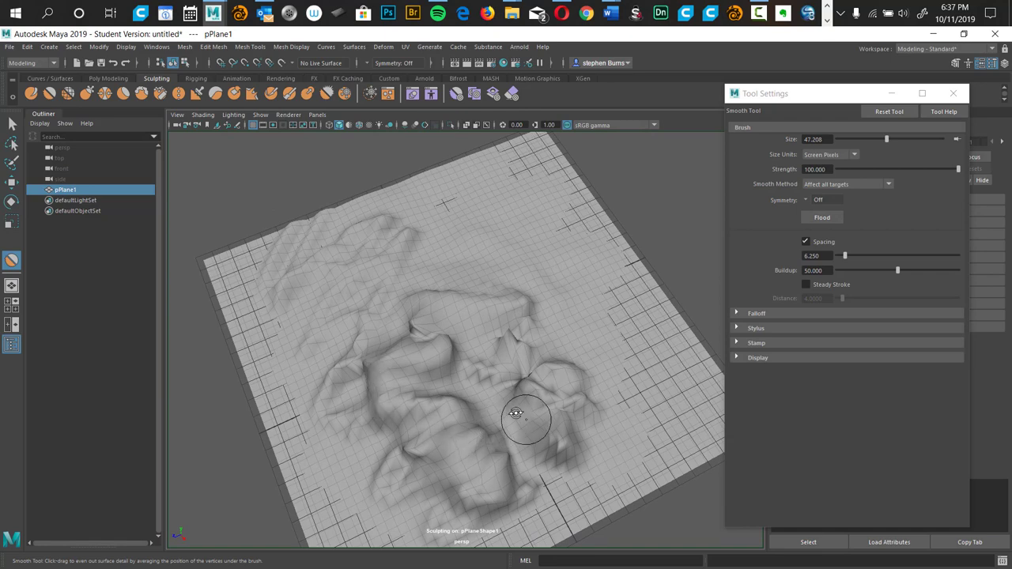
Continue smoothing the mountain group from several sides, rounding off the remaining spikes and folds
{"action": "mouse_move", "coordinate": [514, 411]}
{"action": "left_mouse_down", "text": "alt"}
{"action": "mouse_move", "coordinate": [458, 386]}
{"action": "mouse_move", "coordinate": [410, 428]}
{"action": "mouse_move", "coordinate": [445, 418]}
{"action": "left_mouse_up", "text": "alt"}
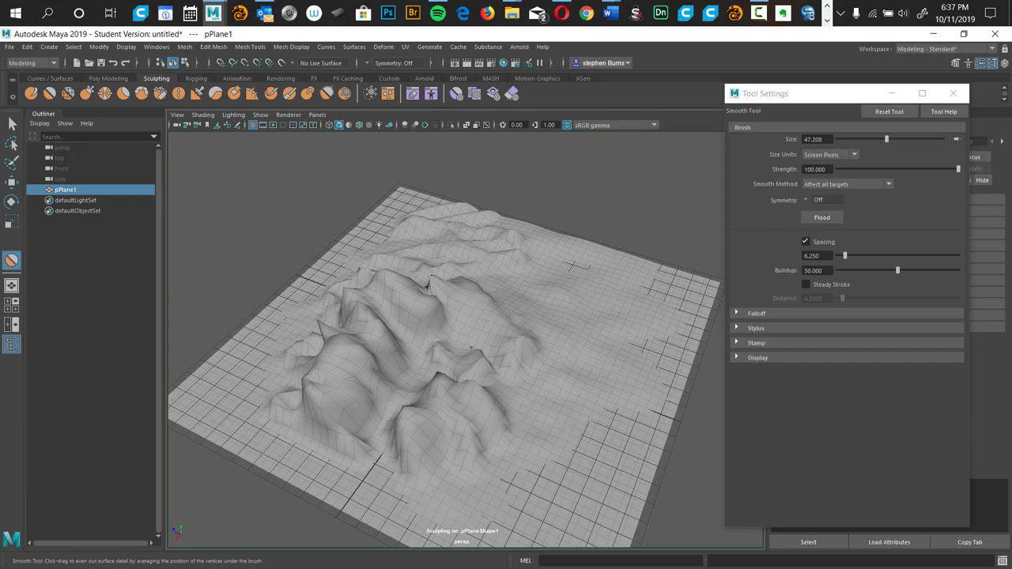
{"action": "mouse_move", "coordinate": [478, 354]}
{"action": "left_mouse_down", "text": "alt"}
{"action": "mouse_move", "coordinate": [493, 380]}
{"action": "mouse_move", "coordinate": [467, 400]}
{"action": "left_mouse_up", "text": "alt"}
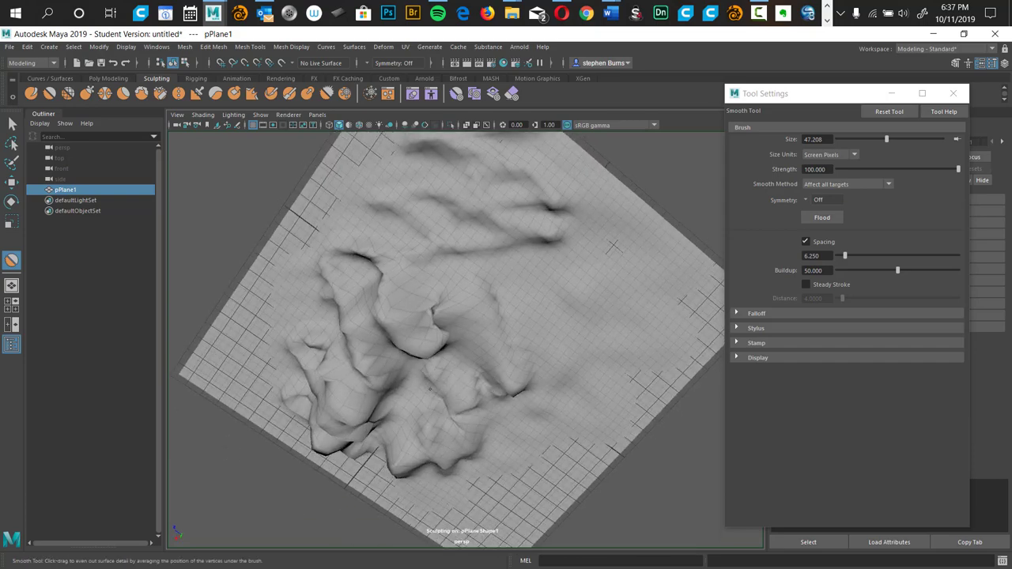
{"action": "mouse_move", "coordinate": [430, 339]}
{"action": "left_mouse_down"}
{"action": "mouse_move", "coordinate": [435, 317]}
{"action": "mouse_move", "coordinate": [446, 323]}
{"action": "left_mouse_up"}
{"action": "mouse_move", "coordinate": [454, 363]}
{"action": "left_mouse_down", "text": "alt"}
{"action": "mouse_move", "coordinate": [458, 319]}
{"action": "mouse_move", "coordinate": [391, 323]}
{"action": "mouse_move", "coordinate": [435, 309]}
{"action": "mouse_move", "coordinate": [482, 372]}
{"action": "mouse_move", "coordinate": [431, 306]}
{"action": "left_mouse_up", "text": "alt"}
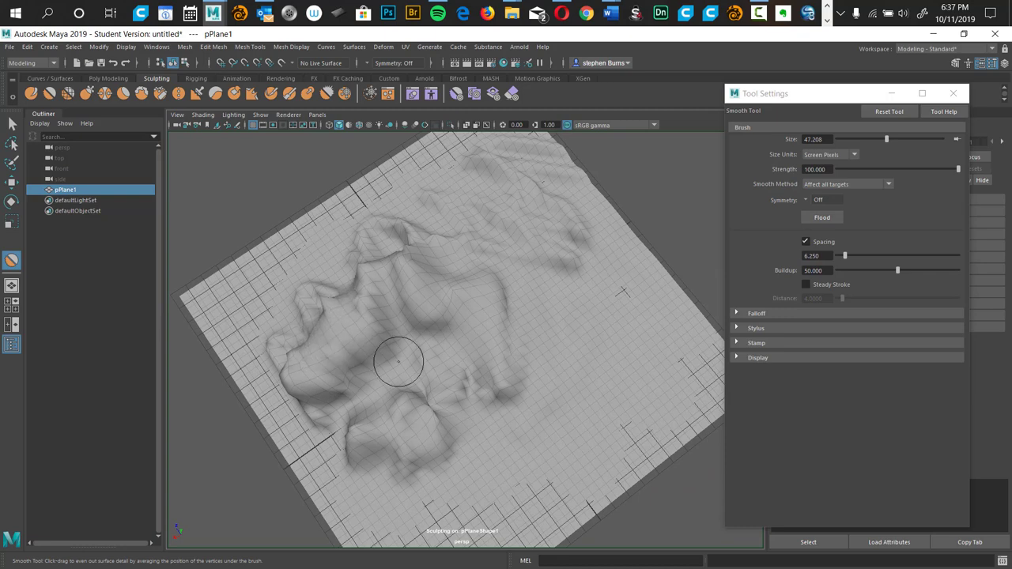
{"action": "mouse_move", "coordinate": [398, 361]}
{"action": "left_mouse_down", "text": "alt"}
{"action": "mouse_move", "coordinate": [475, 323]}
{"action": "mouse_move", "coordinate": [419, 326]}
{"action": "left_mouse_up", "text": "alt"}
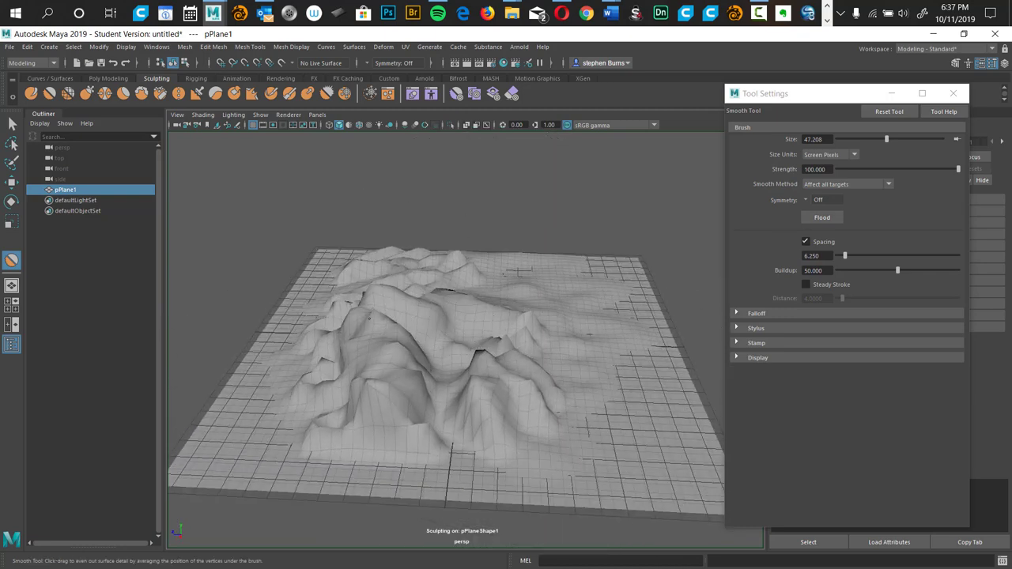
{"action": "mouse_move", "coordinate": [446, 310]}
{"action": "left_mouse_down"}
{"action": "mouse_move", "coordinate": [383, 329]}
{"action": "mouse_move", "coordinate": [416, 392]}
{"action": "left_mouse_up"}
{"action": "left_click_drag", "start_coordinate": [443, 328], "coordinate": [474, 363], "text": "alt"}
{"action": "mouse_move", "coordinate": [528, 386]}
{"action": "left_mouse_down"}
{"action": "mouse_move", "coordinate": [510, 407]}
{"action": "mouse_move", "coordinate": [533, 462]}
{"action": "mouse_move", "coordinate": [545, 453]}
{"action": "left_mouse_up"}
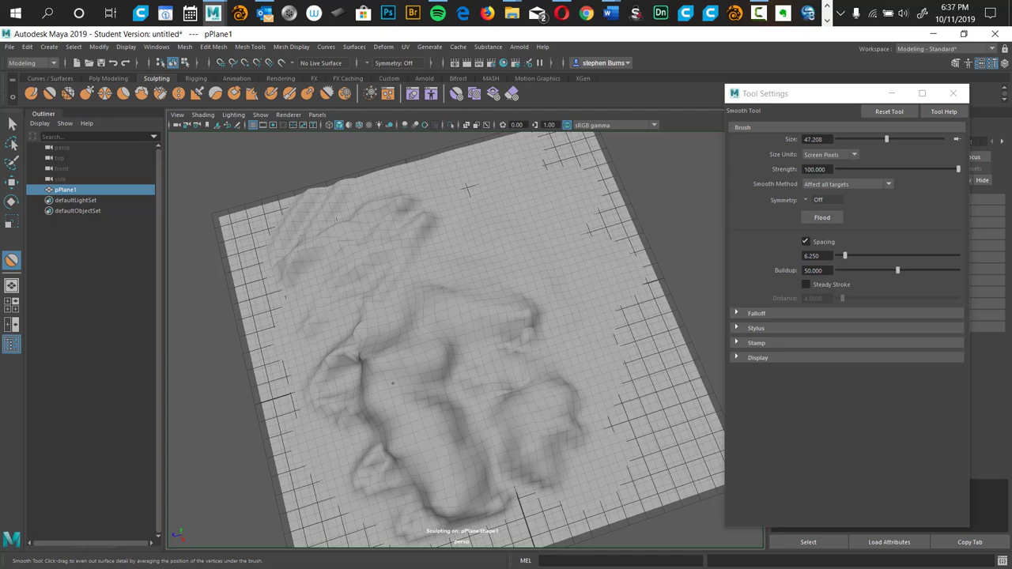
Smooth down the small outer ridges along the plane's edge and far corner, and soften the slopes of the main hills
{"action": "left_click_drag", "start_coordinate": [356, 381], "coordinate": [356, 371]}
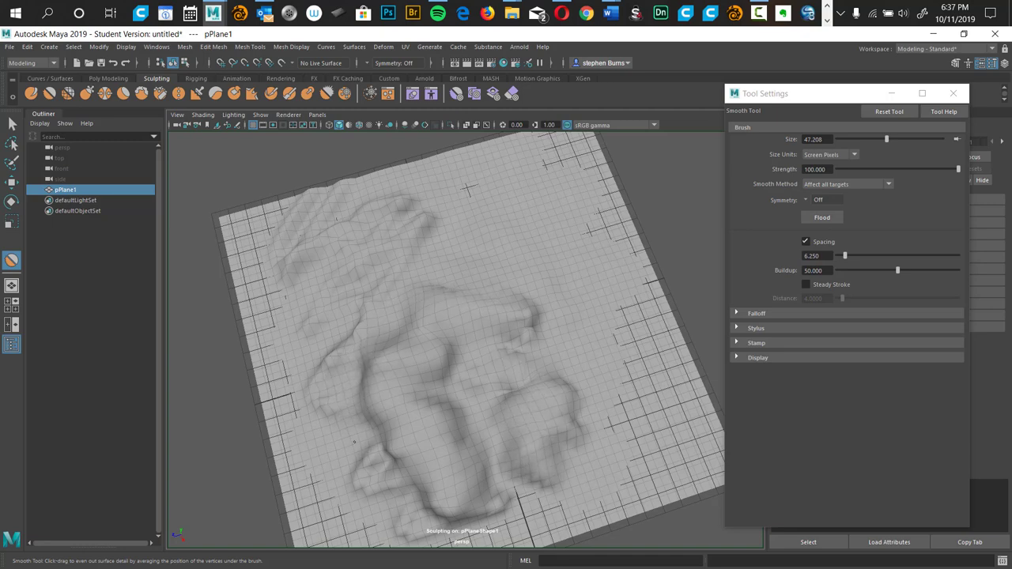
{"action": "left_click_drag", "start_coordinate": [354, 443], "coordinate": [457, 515]}
{"action": "left_click_drag", "start_coordinate": [376, 377], "coordinate": [341, 344]}
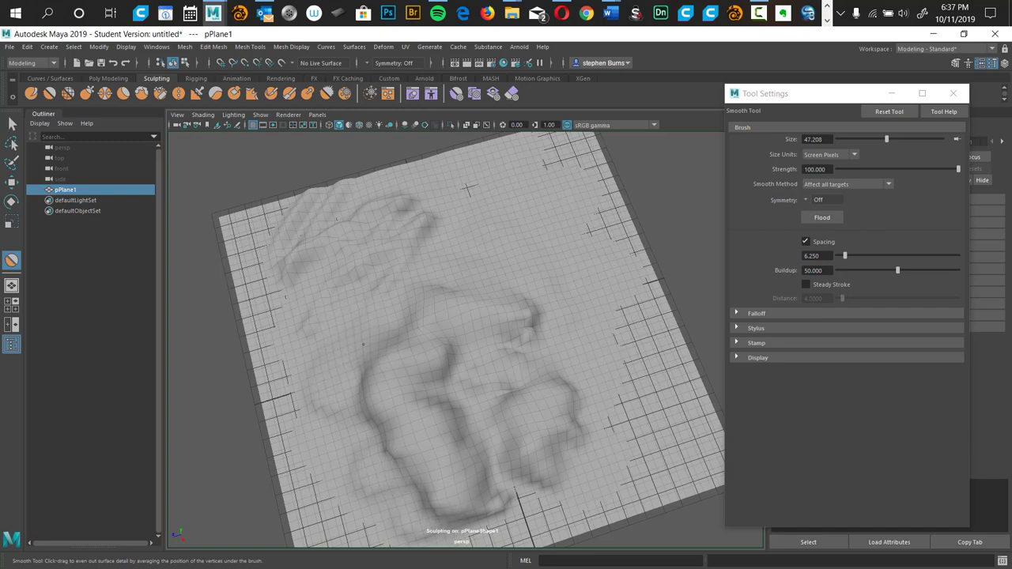
{"action": "left_click_drag", "start_coordinate": [404, 331], "coordinate": [359, 259]}
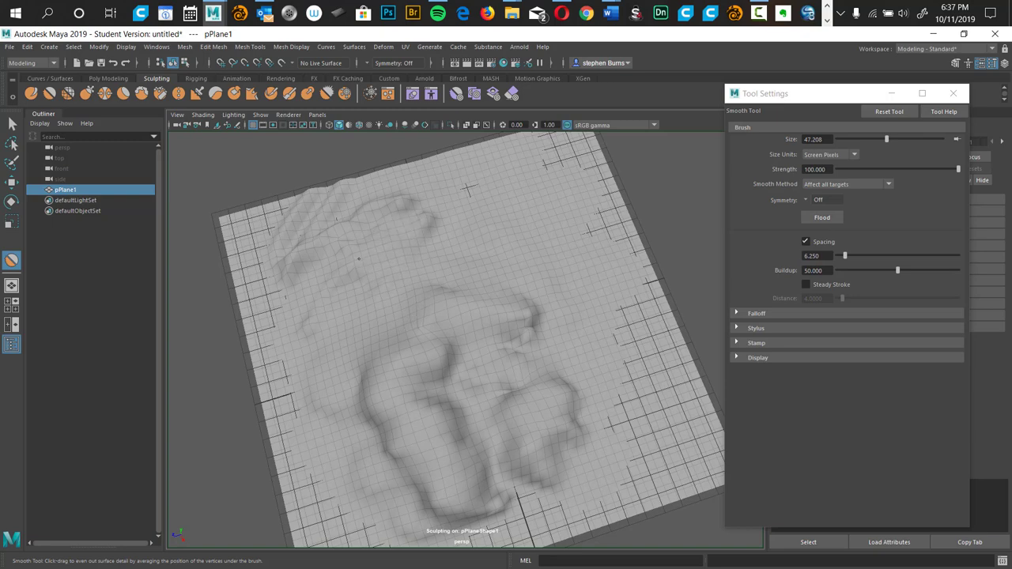
{"action": "mouse_move", "coordinate": [308, 290]}
{"action": "left_mouse_down"}
{"action": "mouse_move", "coordinate": [310, 226]}
{"action": "mouse_move", "coordinate": [339, 204]}
{"action": "mouse_move", "coordinate": [405, 201]}
{"action": "left_mouse_up"}
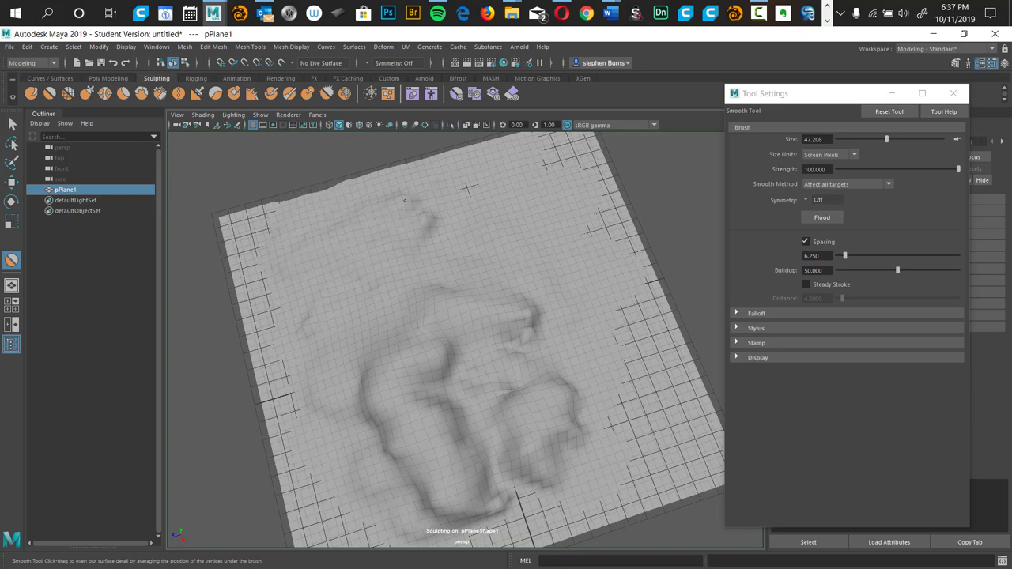
{"action": "mouse_move", "coordinate": [528, 313]}
{"action": "left_mouse_down"}
{"action": "mouse_move", "coordinate": [506, 354]}
{"action": "mouse_move", "coordinate": [413, 366]}
{"action": "left_mouse_up"}
{"action": "left_click_drag", "start_coordinate": [474, 455], "coordinate": [570, 465]}
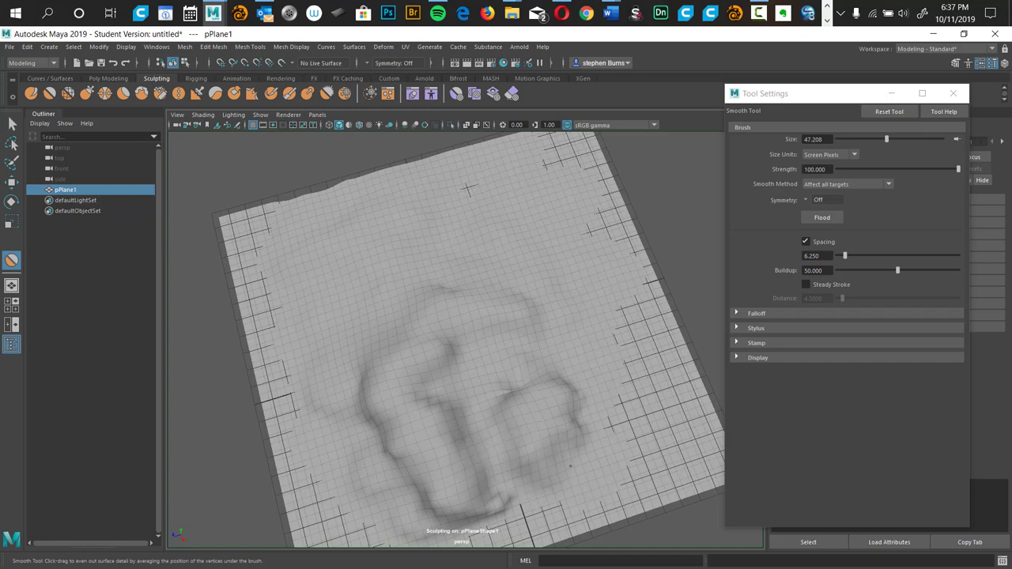
{"action": "mouse_move", "coordinate": [474, 378]}
{"action": "left_mouse_down", "text": "alt"}
{"action": "mouse_move", "coordinate": [501, 316]}
{"action": "mouse_move", "coordinate": [522, 355]}
{"action": "mouse_move", "coordinate": [556, 339]}
{"action": "mouse_move", "coordinate": [540, 333]}
{"action": "left_mouse_up", "text": "alt"}
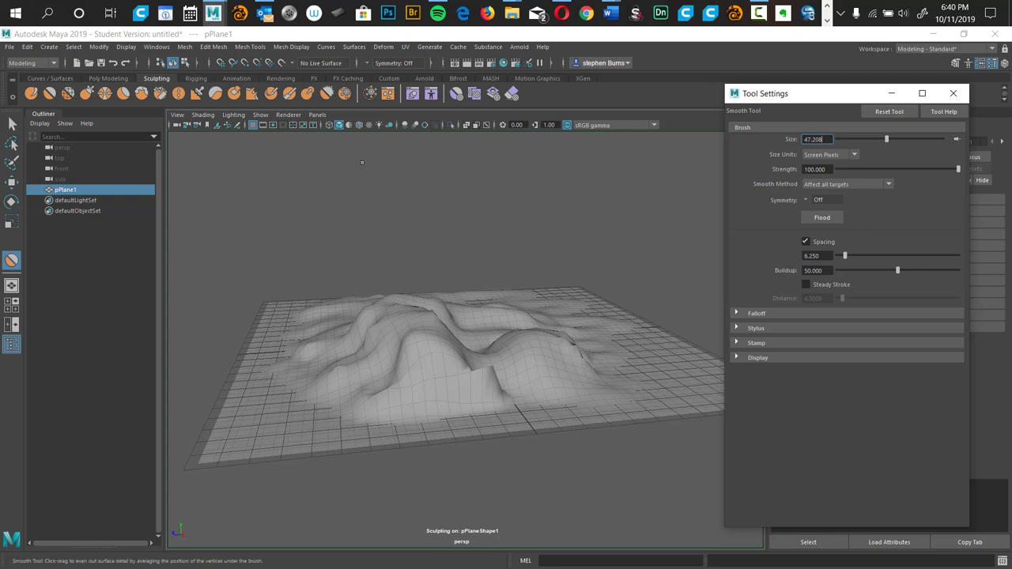
Close the brush settings window and keep the Smooth Tool selected
{"action": "left_click", "coordinate": [651, 96]}
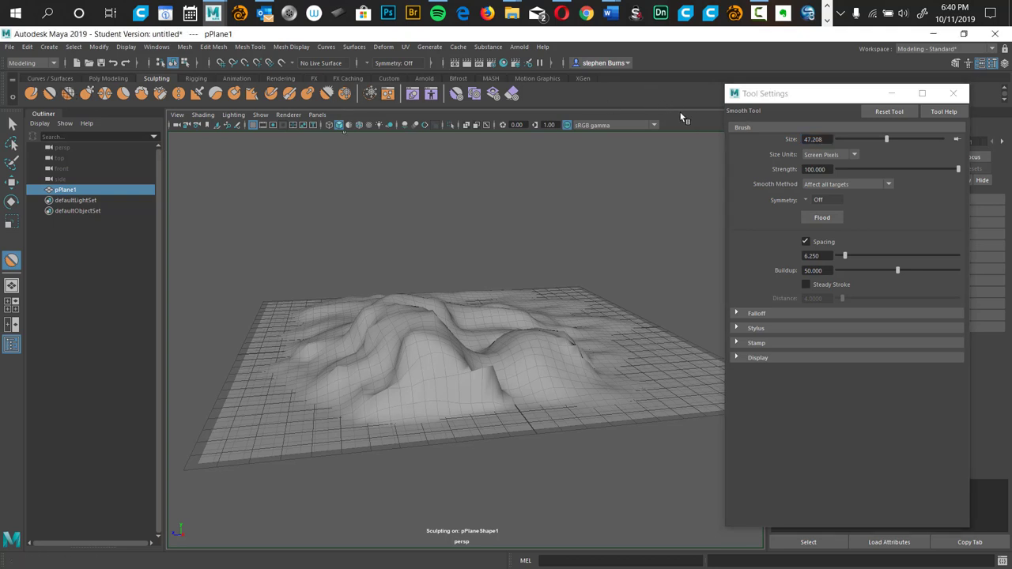
{"action": "left_click", "coordinate": [756, 105]}
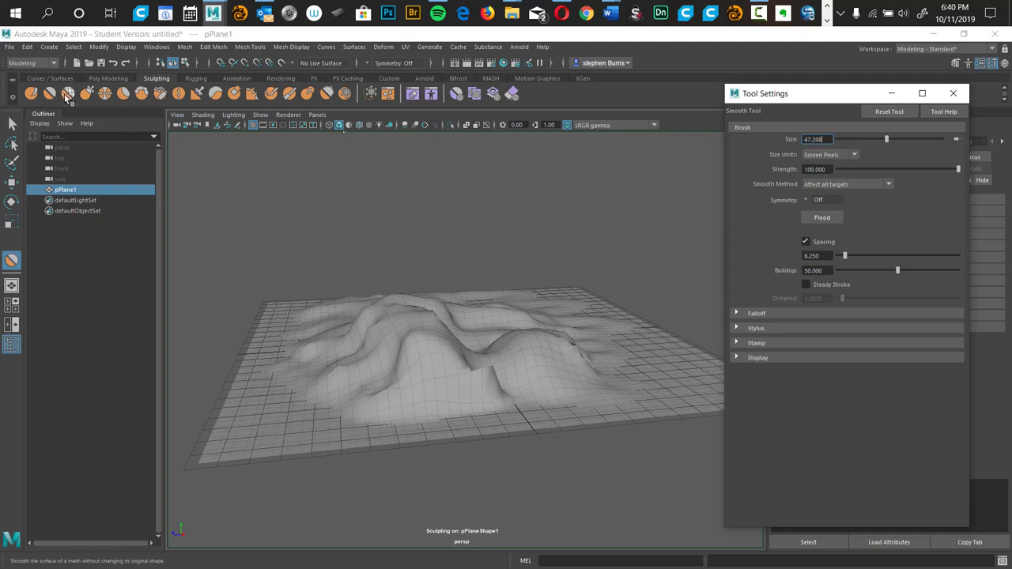
{"action": "left_click", "coordinate": [953, 93]}
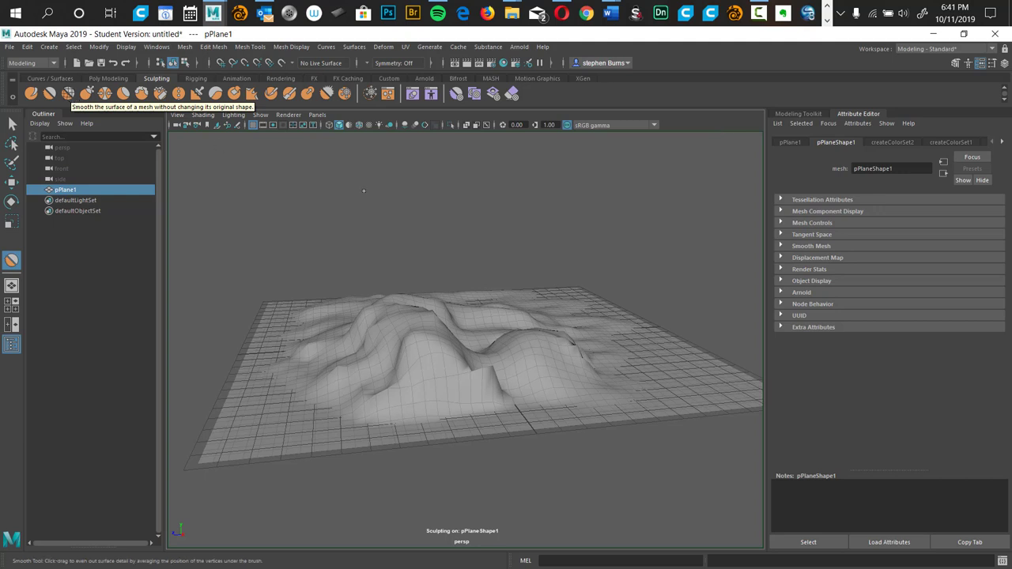
{"action": "left_click", "coordinate": [49, 93]}
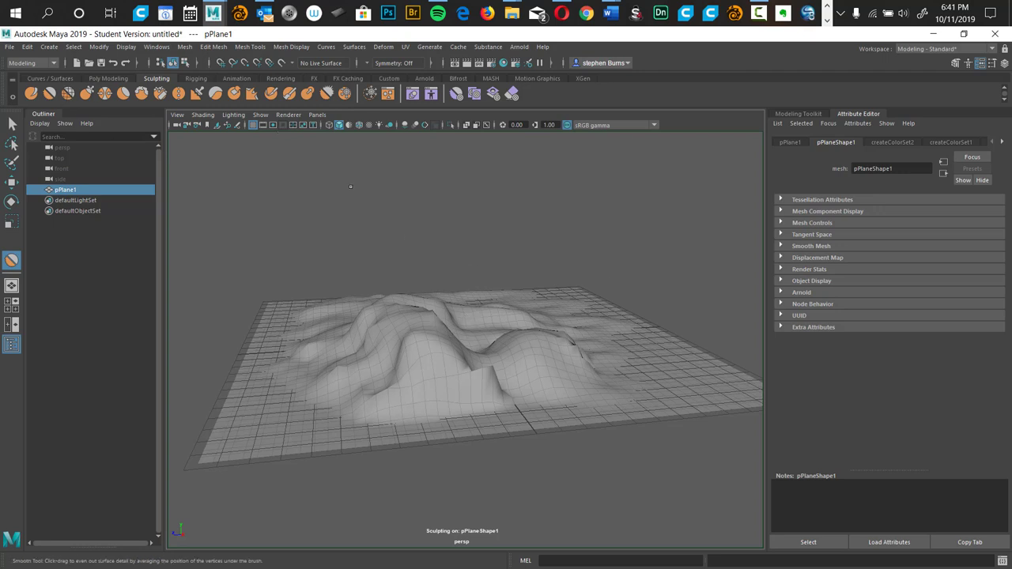
Raise a tall, steep peak and pointed ridges from the central hills with the Sculpt Tool
{"action": "left_click", "coordinate": [32, 95]}
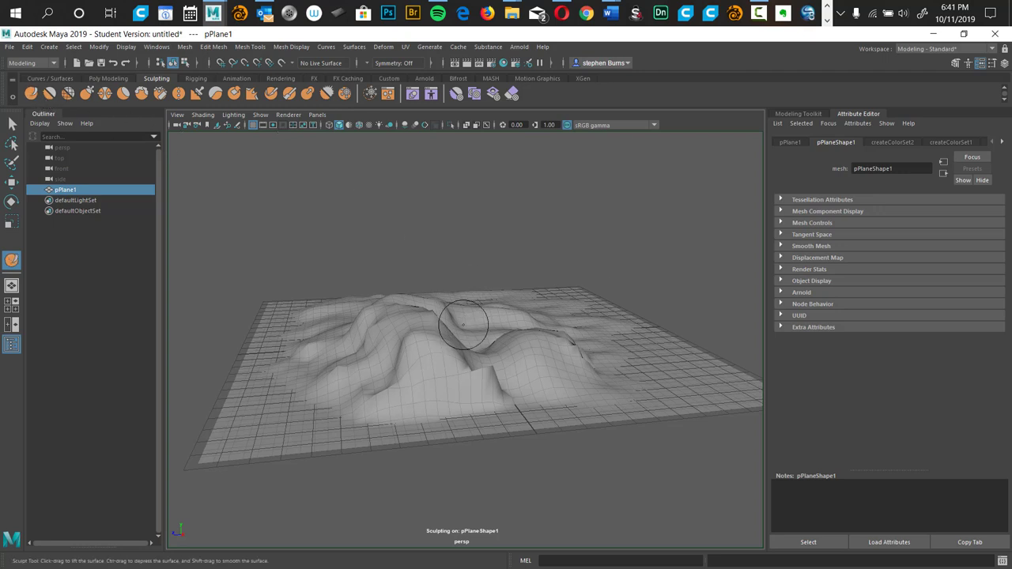
{"action": "mouse_move", "coordinate": [465, 326]}
{"action": "left_mouse_down"}
{"action": "mouse_move", "coordinate": [439, 320]}
{"action": "mouse_move", "coordinate": [466, 345]}
{"action": "mouse_move", "coordinate": [486, 335]}
{"action": "mouse_move", "coordinate": [471, 340]}
{"action": "mouse_move", "coordinate": [468, 329]}
{"action": "left_mouse_up"}
{"action": "mouse_move", "coordinate": [567, 303]}
{"action": "left_mouse_down", "text": "alt"}
{"action": "mouse_move", "coordinate": [549, 324]}
{"action": "mouse_move", "coordinate": [464, 350]}
{"action": "left_mouse_up", "text": "alt"}
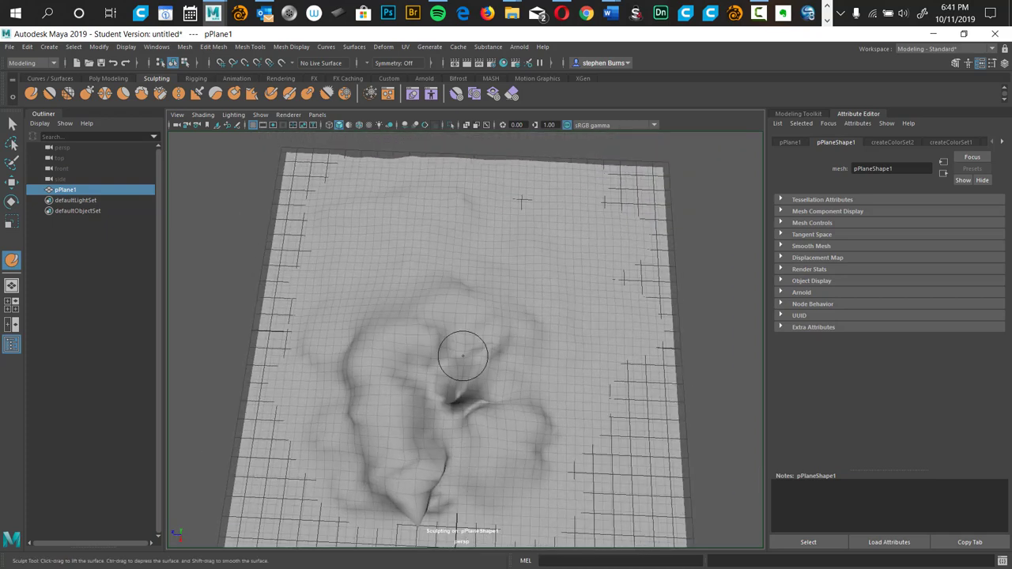
{"action": "left_click_drag", "start_coordinate": [404, 340], "coordinate": [410, 269]}
{"action": "mouse_move", "coordinate": [535, 346]}
{"action": "left_mouse_down", "text": "alt"}
{"action": "mouse_move", "coordinate": [469, 289]}
{"action": "mouse_move", "coordinate": [518, 372]}
{"action": "left_mouse_up", "text": "alt"}
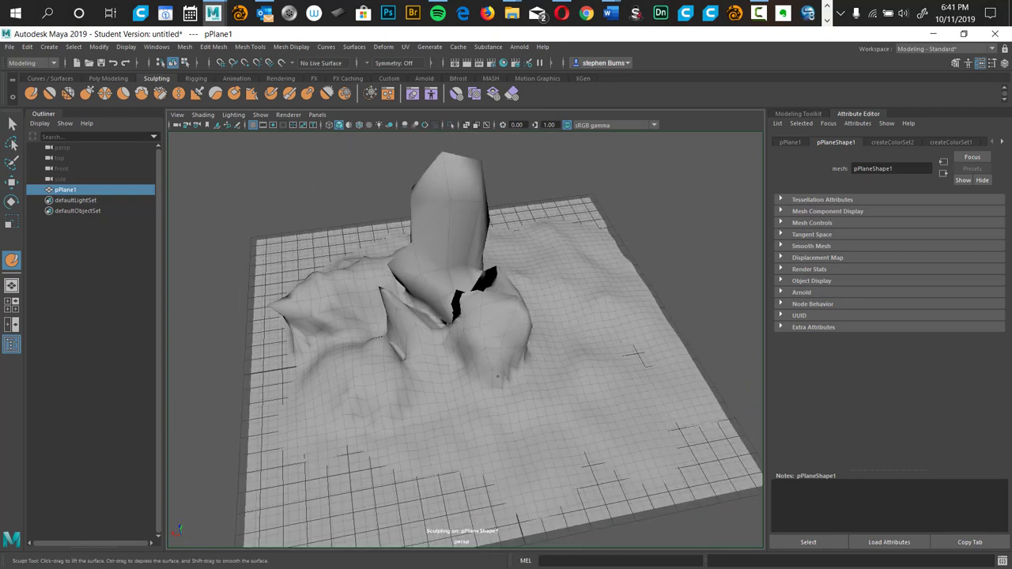
Relax the surface of the tall peak and its surrounding ridges with the Relax Tool
{"action": "left_click", "coordinate": [68, 93]}
{"action": "left_click_drag", "start_coordinate": [450, 185], "coordinate": [451, 172]}
{"action": "mouse_move", "coordinate": [460, 265]}
{"action": "left_mouse_down"}
{"action": "mouse_move", "coordinate": [472, 291]}
{"action": "mouse_move", "coordinate": [462, 288]}
{"action": "mouse_move", "coordinate": [523, 324]}
{"action": "mouse_move", "coordinate": [528, 314]}
{"action": "mouse_move", "coordinate": [480, 315]}
{"action": "mouse_move", "coordinate": [464, 336]}
{"action": "mouse_move", "coordinate": [478, 302]}
{"action": "mouse_move", "coordinate": [468, 350]}
{"action": "mouse_move", "coordinate": [419, 278]}
{"action": "mouse_move", "coordinate": [439, 330]}
{"action": "mouse_move", "coordinate": [478, 328]}
{"action": "mouse_move", "coordinate": [483, 296]}
{"action": "mouse_move", "coordinate": [472, 344]}
{"action": "mouse_move", "coordinate": [452, 345]}
{"action": "mouse_move", "coordinate": [451, 317]}
{"action": "left_mouse_up"}
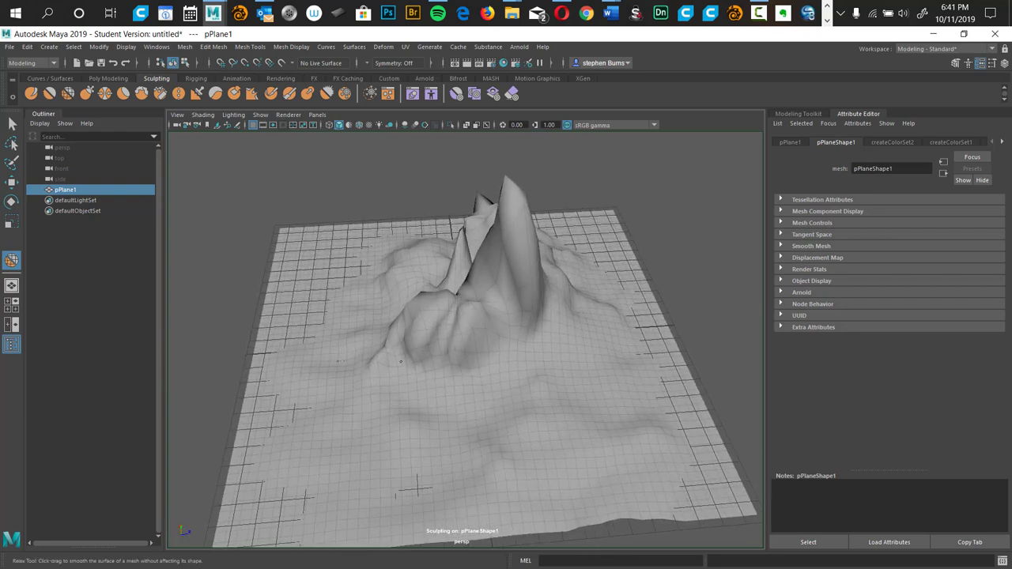
{"action": "mouse_move", "coordinate": [429, 362]}
{"action": "left_mouse_down", "text": "alt"}
{"action": "mouse_move", "coordinate": [572, 380]}
{"action": "mouse_move", "coordinate": [492, 348]}
{"action": "mouse_move", "coordinate": [514, 327]}
{"action": "left_mouse_up", "text": "alt"}
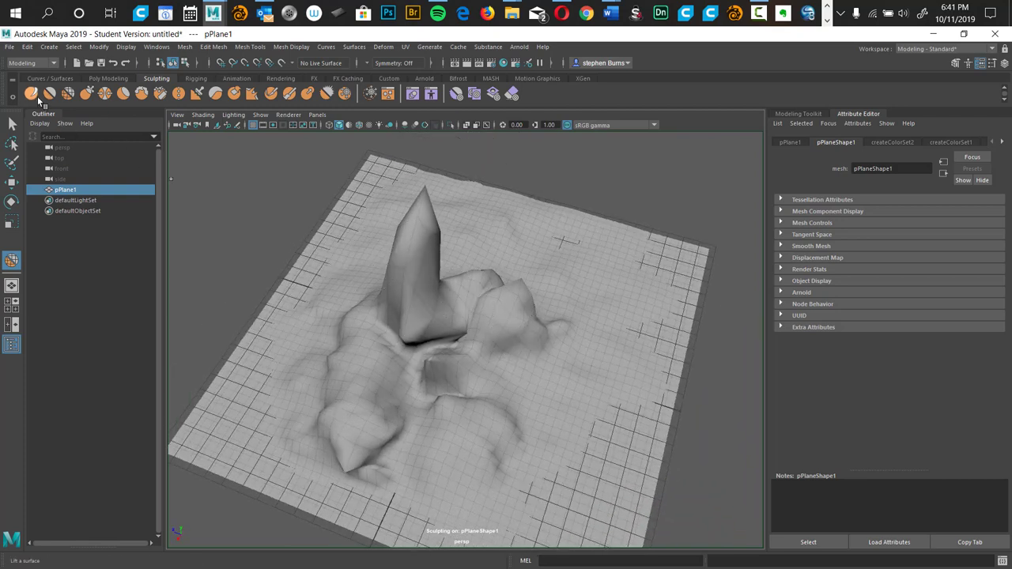
Reduce the Sculpt Tool brush size to 23.35 and carve narrow channels running from the central hills toward the plane's edge
{"action": "left_click", "coordinate": [31, 93]}
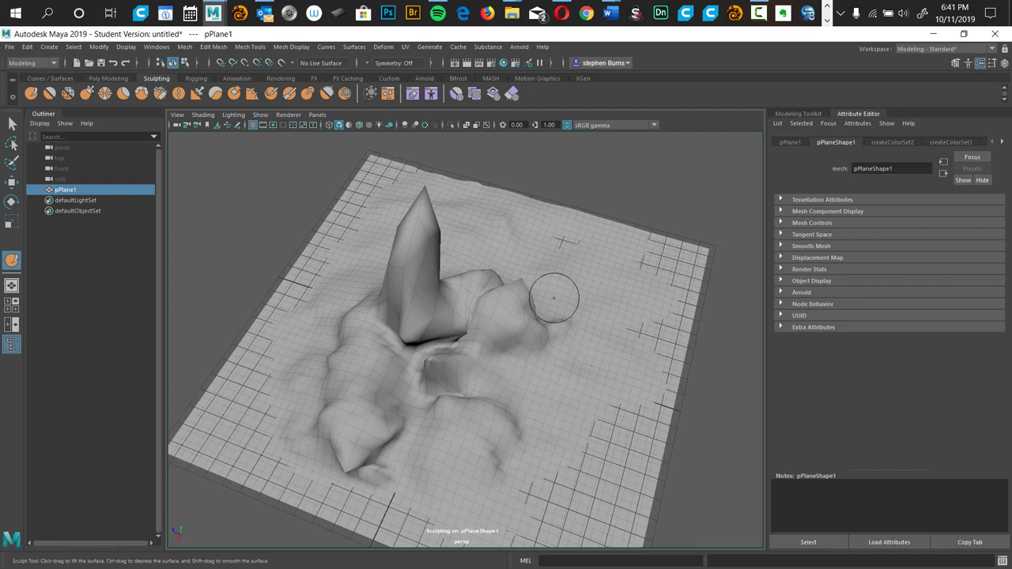
{"action": "double_click", "coordinate": [31, 93]}
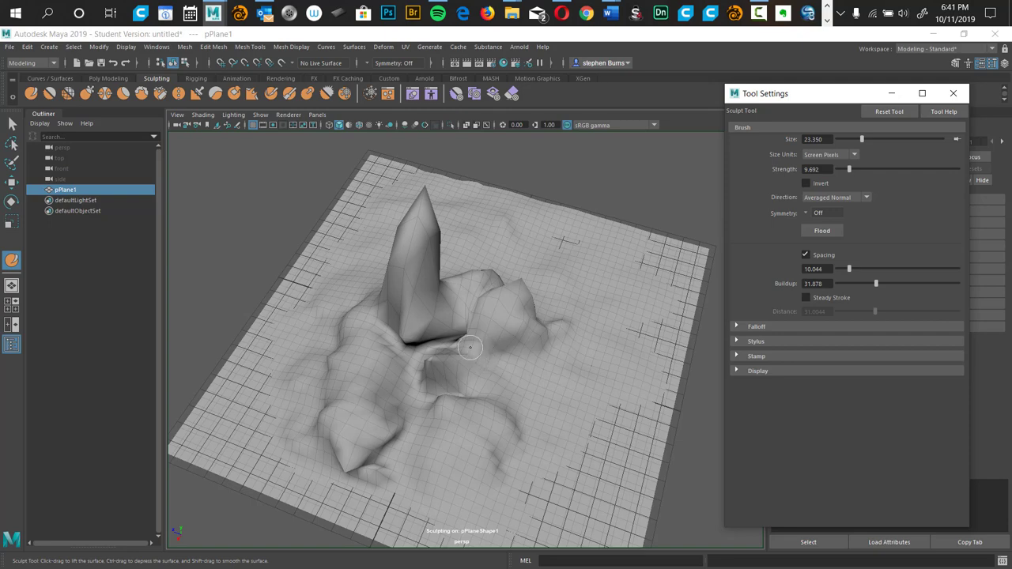
{"action": "mouse_move", "coordinate": [472, 352]}
{"action": "left_mouse_down", "text": "ctrl"}
{"action": "mouse_move", "coordinate": [590, 375]}
{"action": "mouse_move", "coordinate": [596, 393]}
{"action": "left_mouse_up", "text": "ctrl"}
{"action": "left_click_drag", "start_coordinate": [464, 391], "coordinate": [558, 446]}
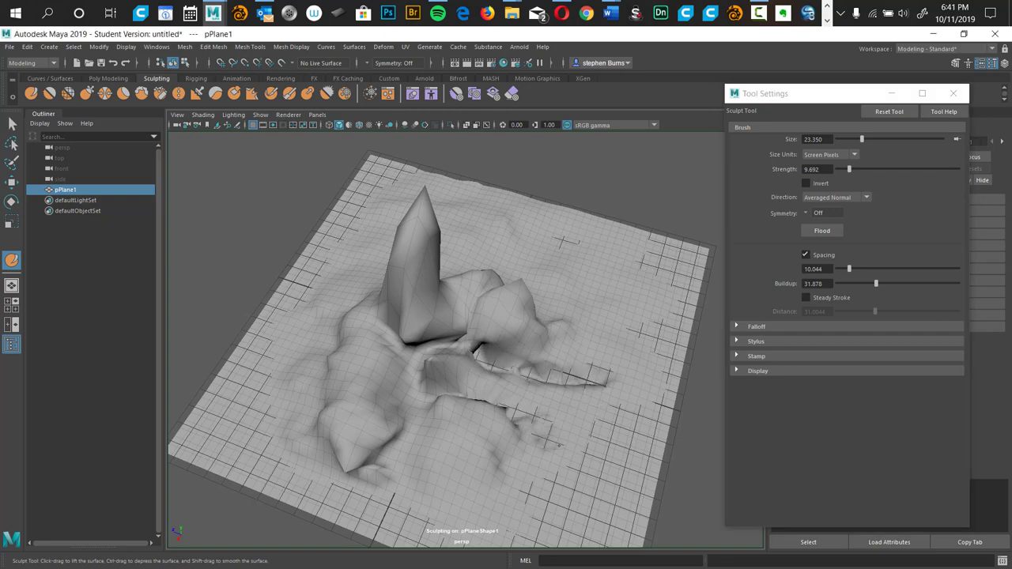
{"action": "left_click_drag", "start_coordinate": [415, 418], "coordinate": [397, 462]}
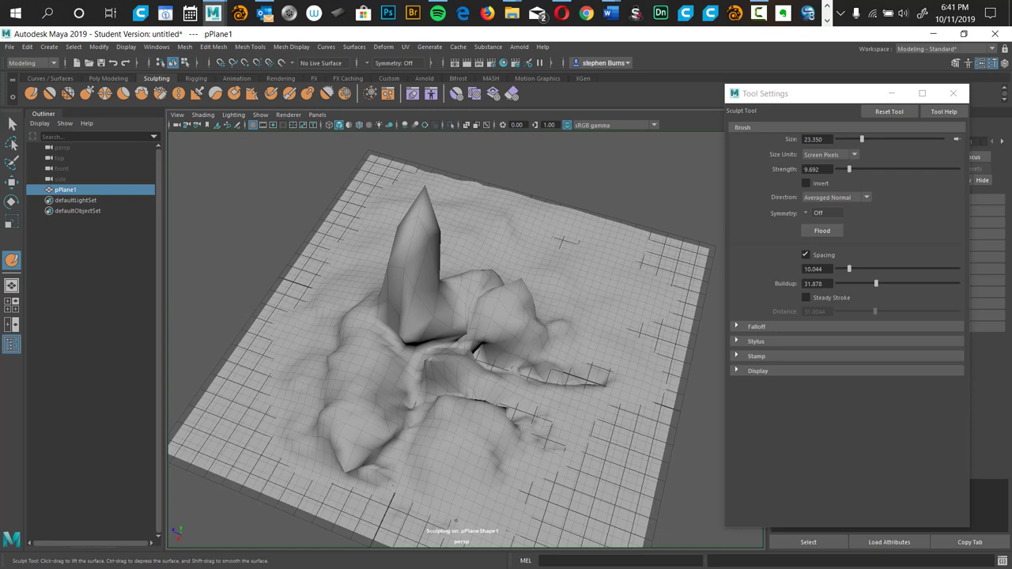
Carve one more short channel into the flat ground near the plane's front edge with the Sculpt Tool
{"action": "left_click_drag", "start_coordinate": [493, 502], "coordinate": [559, 517]}
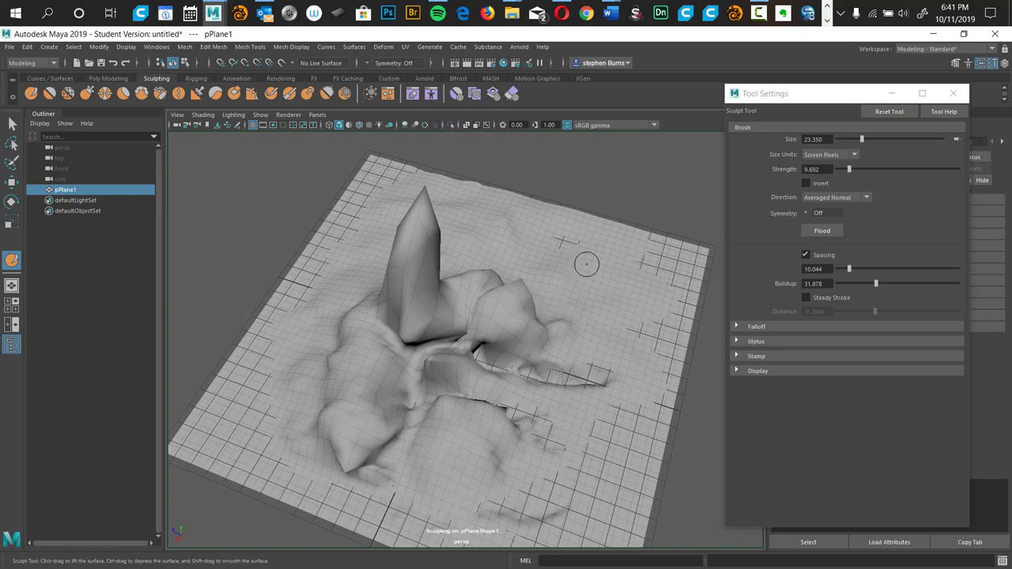
{"action": "left_click_drag", "start_coordinate": [587, 264], "coordinate": [514, 261], "text": "alt"}
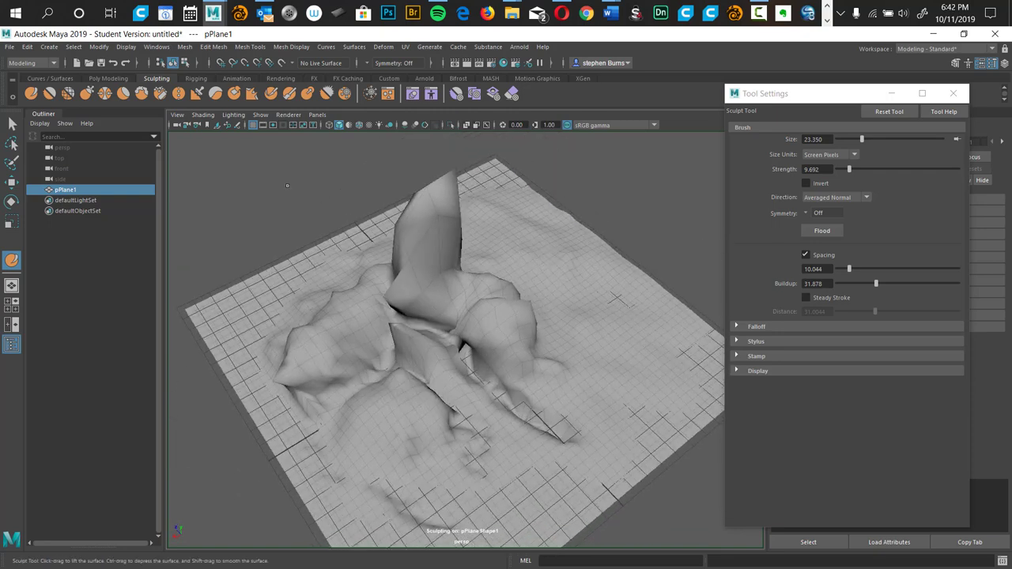
Pull several sharp spikes up from the flat ground behind the central hills with the Grab Tool
{"action": "left_click", "coordinate": [88, 98]}
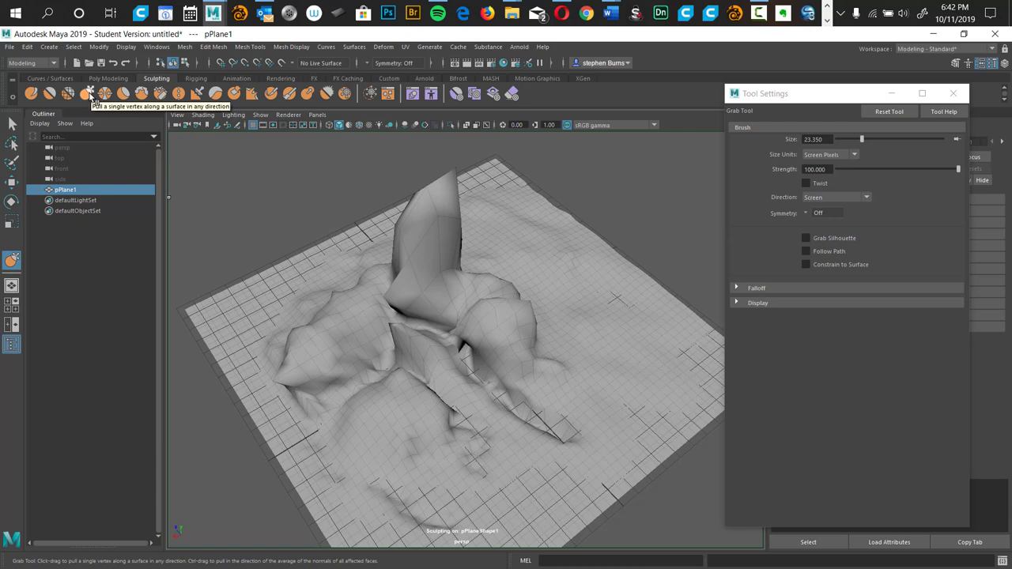
{"action": "mouse_move", "coordinate": [533, 255]}
{"action": "left_mouse_down", "text": "alt"}
{"action": "mouse_move", "coordinate": [523, 242]}
{"action": "mouse_move", "coordinate": [531, 253]}
{"action": "left_mouse_up", "text": "alt"}
{"action": "mouse_move", "coordinate": [552, 289]}
{"action": "left_mouse_down"}
{"action": "mouse_move", "coordinate": [554, 269]}
{"action": "mouse_move", "coordinate": [551, 285]}
{"action": "mouse_move", "coordinate": [594, 237]}
{"action": "mouse_move", "coordinate": [587, 279]}
{"action": "mouse_move", "coordinate": [599, 234]}
{"action": "mouse_move", "coordinate": [584, 295]}
{"action": "mouse_move", "coordinate": [601, 305]}
{"action": "mouse_move", "coordinate": [606, 280]}
{"action": "mouse_move", "coordinate": [606, 292]}
{"action": "mouse_move", "coordinate": [541, 241]}
{"action": "left_mouse_up"}
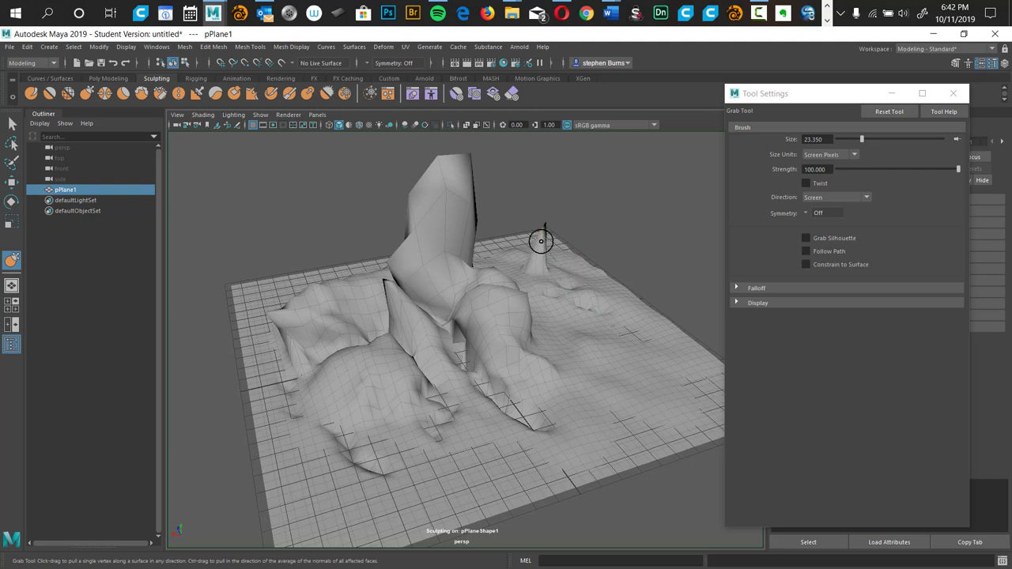
{"action": "left_click_drag", "start_coordinate": [565, 276], "coordinate": [575, 245]}
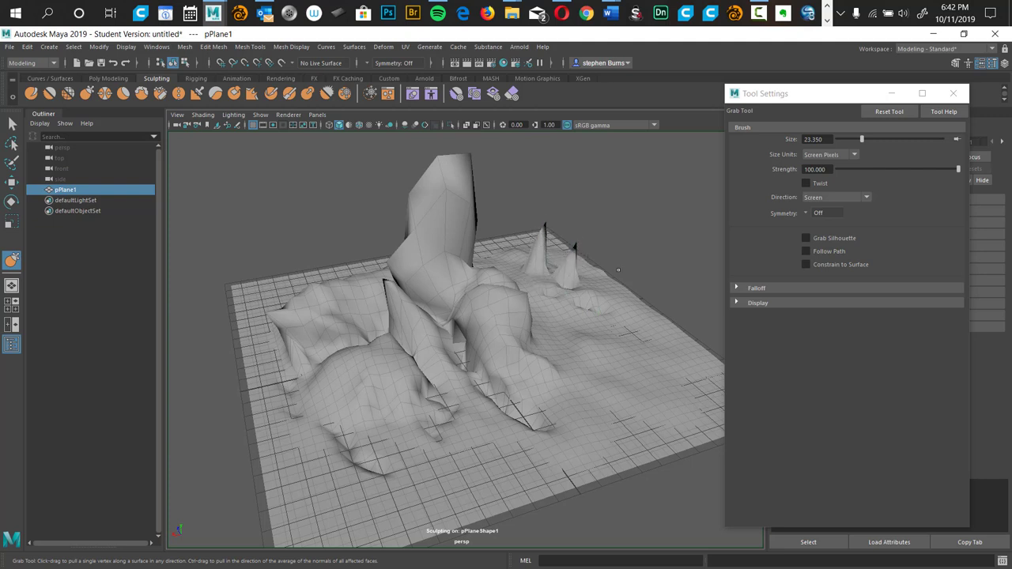
{"action": "mouse_move", "coordinate": [587, 323]}
{"action": "left_mouse_down", "text": "alt"}
{"action": "mouse_move", "coordinate": [556, 313]}
{"action": "mouse_move", "coordinate": [571, 320]}
{"action": "mouse_move", "coordinate": [587, 299]}
{"action": "left_mouse_up", "text": "alt"}
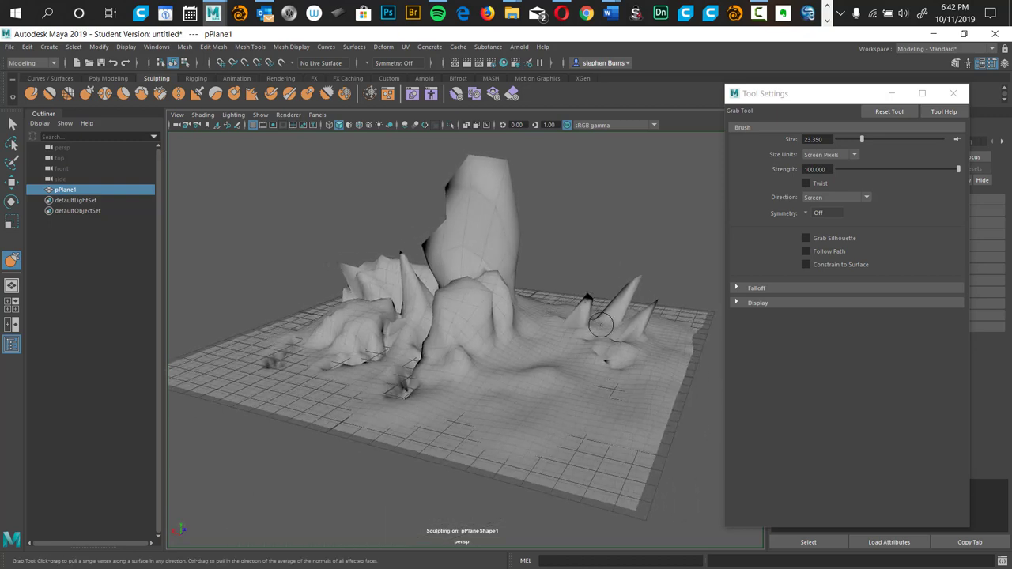
{"action": "left_click_drag", "start_coordinate": [601, 335], "coordinate": [656, 267]}
{"action": "mouse_move", "coordinate": [654, 329]}
{"action": "left_mouse_down", "text": "alt"}
{"action": "mouse_move", "coordinate": [578, 363]}
{"action": "mouse_move", "coordinate": [635, 356]}
{"action": "left_mouse_up", "text": "alt"}
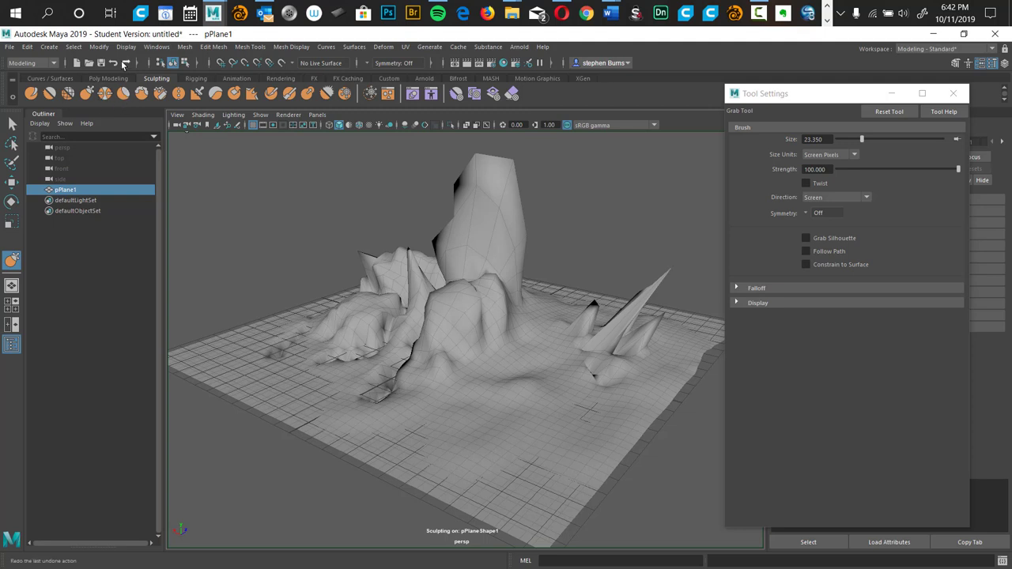
Pinch the ridges of the hill beside the tall peak with the Pinch Tool
{"action": "left_click", "coordinate": [105, 94]}
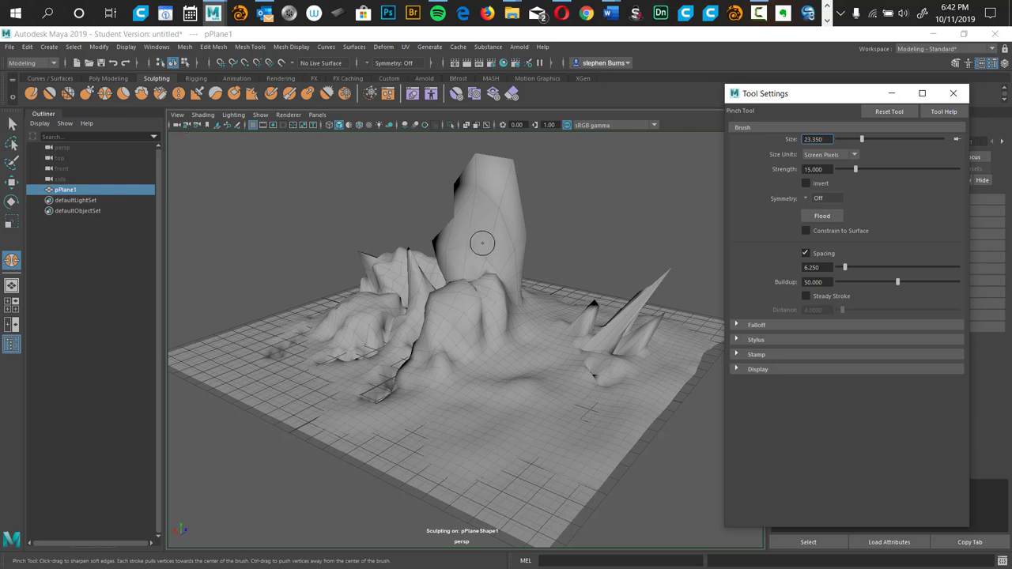
{"action": "left_click_drag", "start_coordinate": [524, 283], "coordinate": [461, 293], "text": "alt"}
{"action": "mouse_move", "coordinate": [468, 230]}
{"action": "left_mouse_down", "text": "alt"}
{"action": "mouse_move", "coordinate": [492, 181]}
{"action": "mouse_move", "coordinate": [516, 189]}
{"action": "left_mouse_up", "text": "alt"}
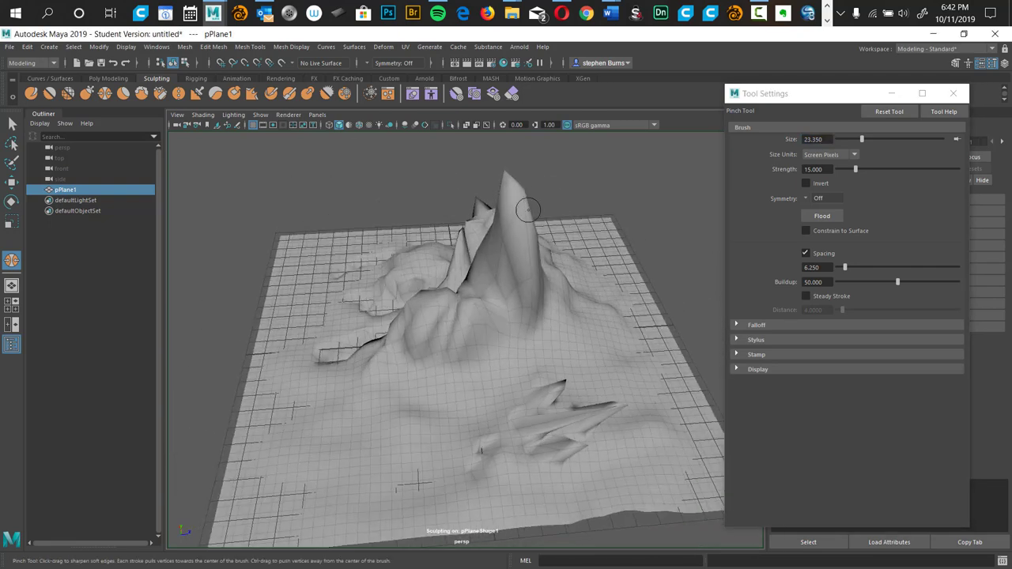
{"action": "left_click_drag", "start_coordinate": [446, 309], "coordinate": [448, 299]}
{"action": "mouse_move", "coordinate": [435, 264]}
{"action": "left_mouse_down", "text": "alt"}
{"action": "mouse_move", "coordinate": [493, 277]}
{"action": "mouse_move", "coordinate": [423, 283]}
{"action": "left_mouse_up", "text": "alt"}
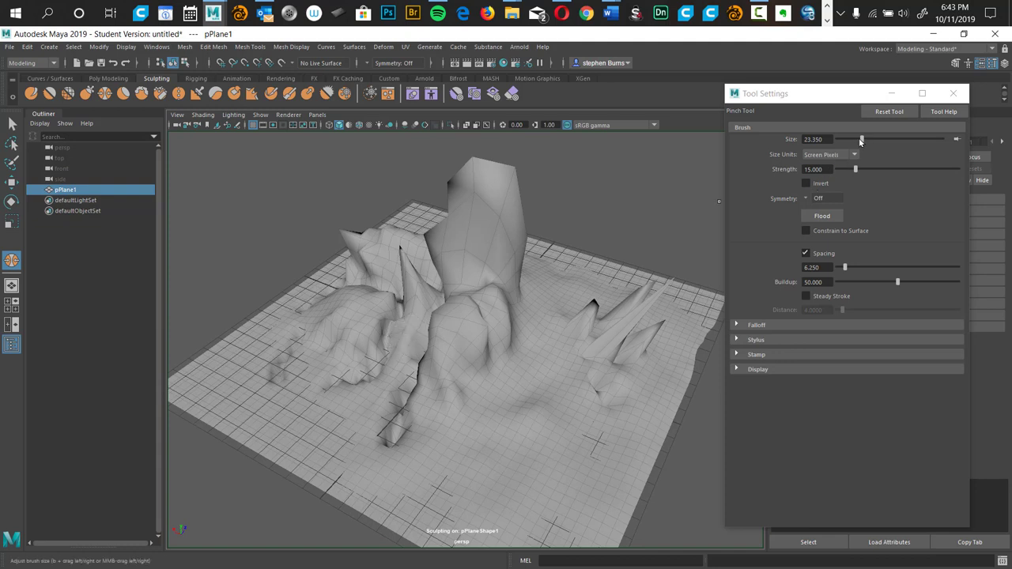
Set the Pinch Tool strength to 40.969 and pinch the hills and channel edges in front of the tall peak
{"action": "left_click_drag", "start_coordinate": [855, 170], "coordinate": [886, 169]}
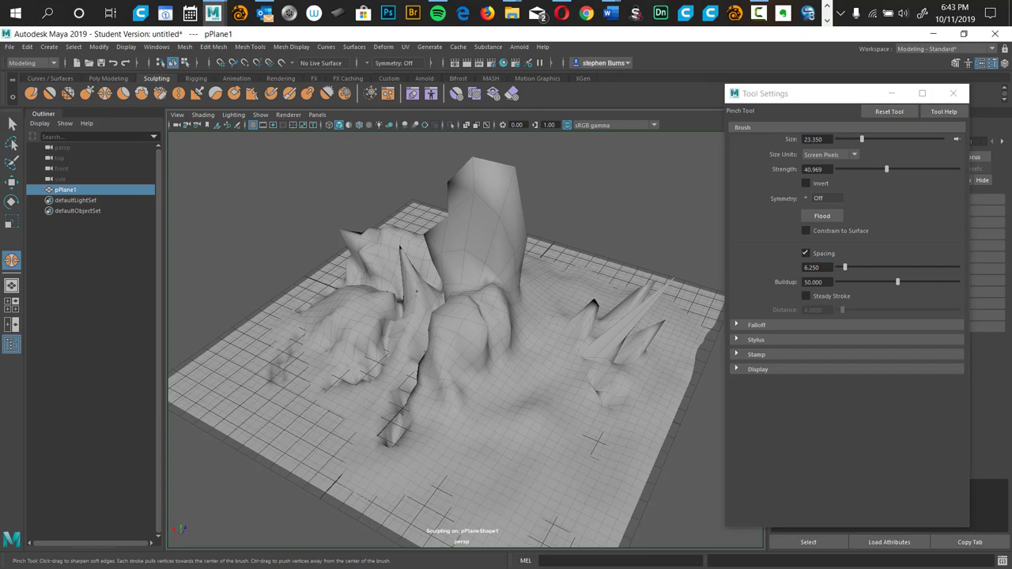
{"action": "key", "text": "q"}
{"action": "left_click_drag", "start_coordinate": [404, 362], "coordinate": [410, 301], "text": "alt"}
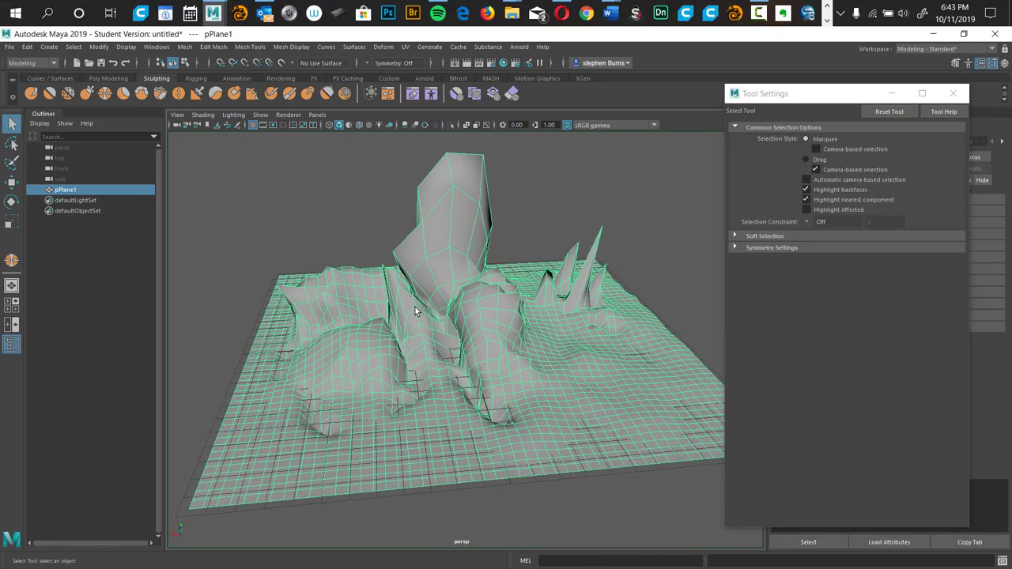
{"action": "left_click", "coordinate": [105, 94]}
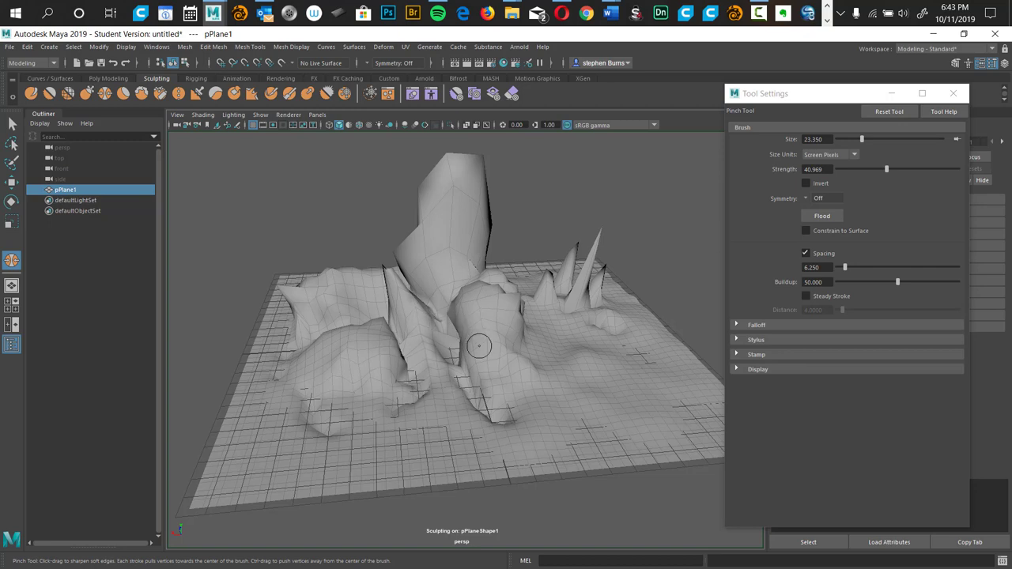
{"action": "mouse_move", "coordinate": [488, 361]}
{"action": "left_mouse_down", "text": "alt"}
{"action": "mouse_move", "coordinate": [541, 355]}
{"action": "mouse_move", "coordinate": [512, 305]}
{"action": "left_mouse_up", "text": "alt"}
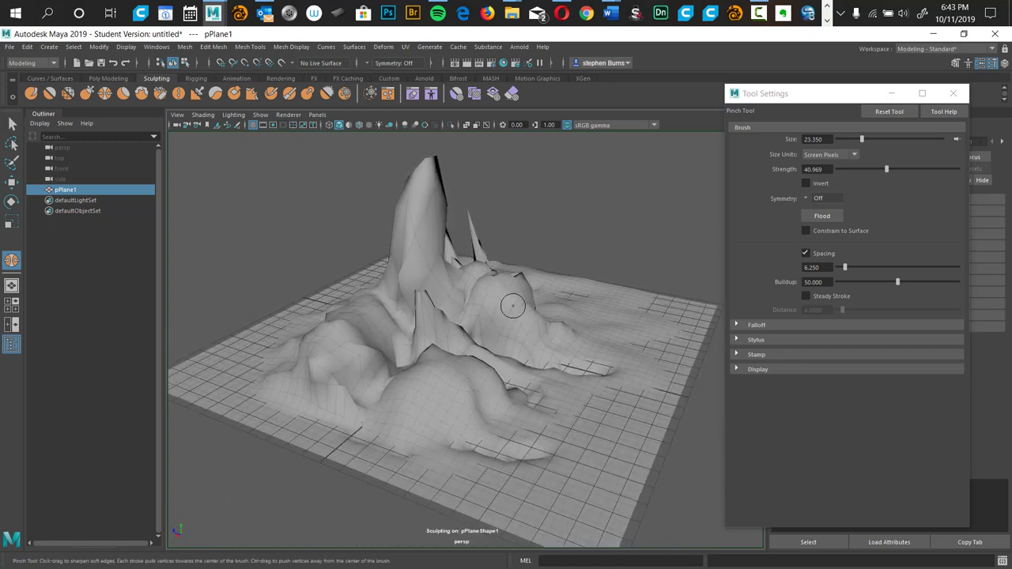
{"action": "left_click_drag", "start_coordinate": [570, 327], "coordinate": [524, 340], "text": "alt"}
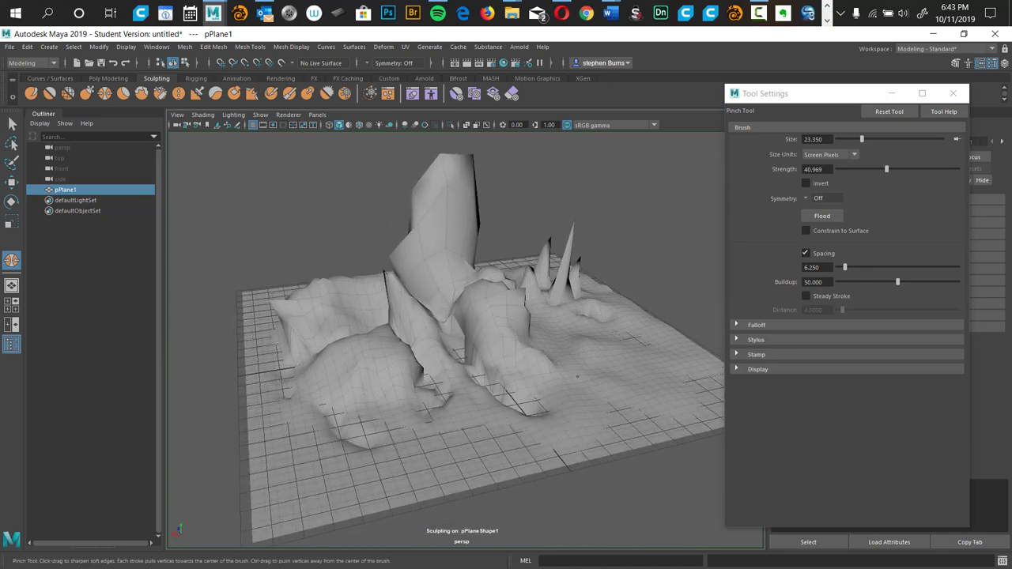
Pinch the bases of the sharp spikes on the flat side of the terrain with the Pinch Tool
{"action": "mouse_move", "coordinate": [583, 383]}
{"action": "left_mouse_down", "text": "alt"}
{"action": "mouse_move", "coordinate": [519, 361]}
{"action": "mouse_move", "coordinate": [466, 368]}
{"action": "left_mouse_up", "text": "alt"}
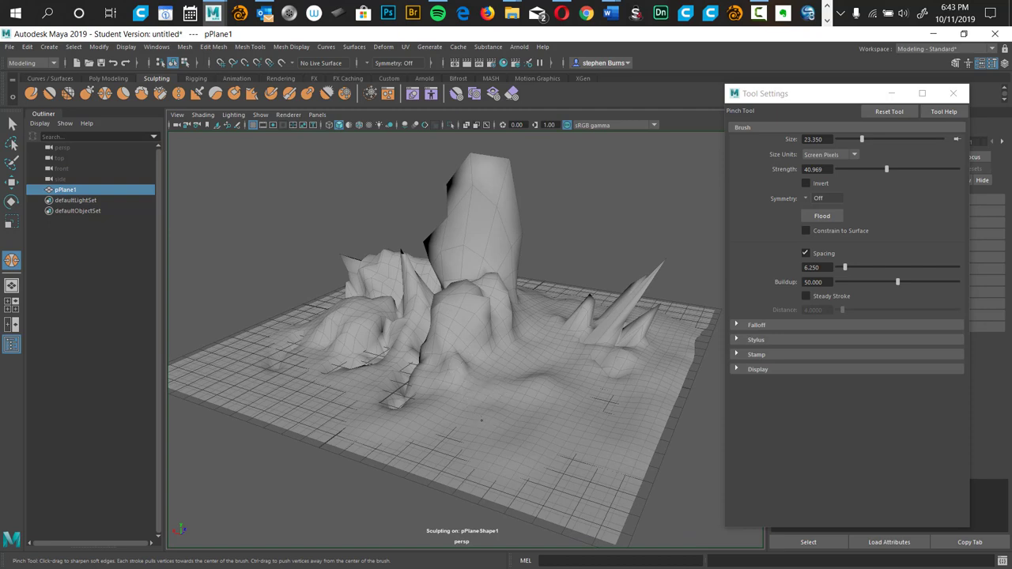
{"action": "left_click_drag", "start_coordinate": [605, 331], "coordinate": [548, 374], "text": "alt"}
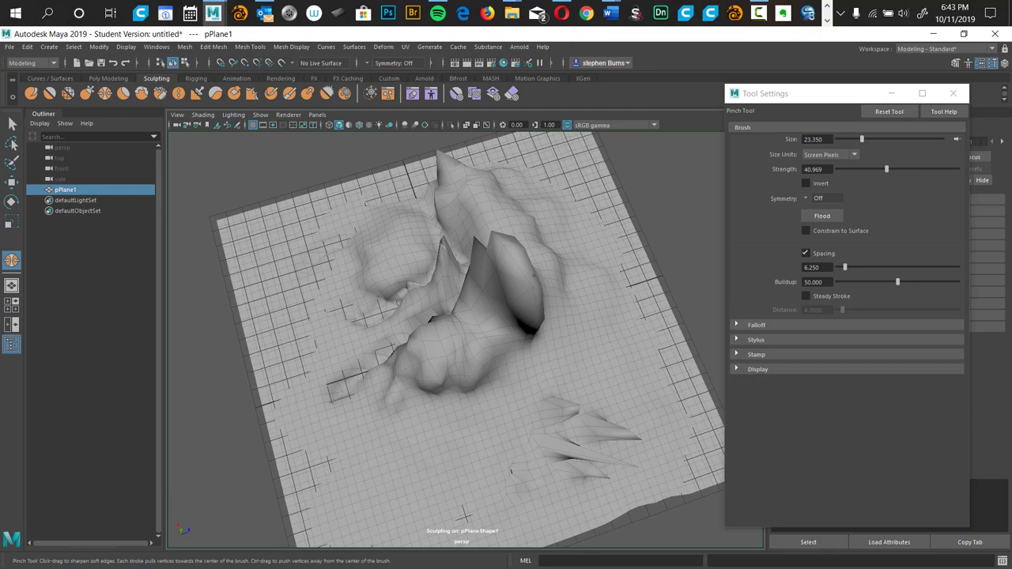
{"action": "mouse_move", "coordinate": [565, 334]}
{"action": "left_mouse_down", "text": "alt"}
{"action": "mouse_move", "coordinate": [569, 248]}
{"action": "mouse_move", "coordinate": [535, 271]}
{"action": "mouse_move", "coordinate": [388, 286]}
{"action": "mouse_move", "coordinate": [416, 285]}
{"action": "mouse_move", "coordinate": [400, 301]}
{"action": "mouse_move", "coordinate": [444, 312]}
{"action": "mouse_move", "coordinate": [447, 280]}
{"action": "left_mouse_up", "text": "alt"}
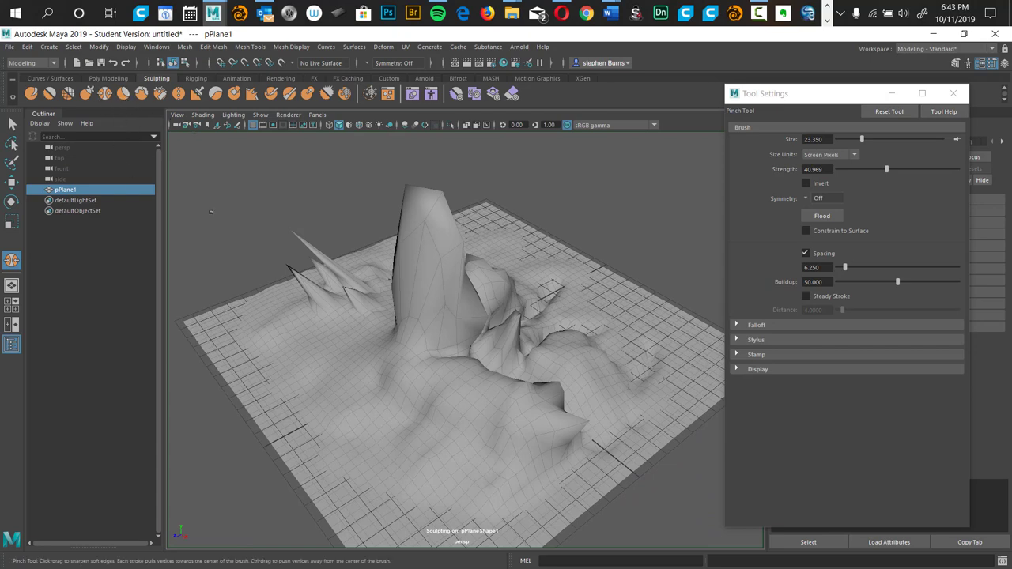
{"action": "mouse_move", "coordinate": [295, 278]}
{"action": "left_mouse_down", "text": "alt"}
{"action": "mouse_move", "coordinate": [603, 253]}
{"action": "mouse_move", "coordinate": [449, 272]}
{"action": "mouse_move", "coordinate": [445, 318]}
{"action": "left_mouse_up", "text": "alt"}
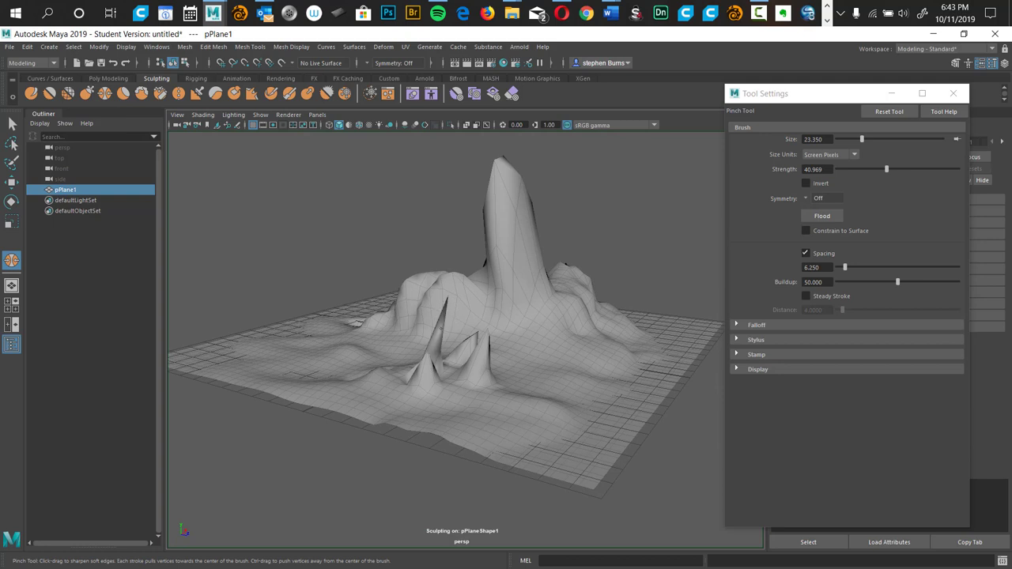
{"action": "mouse_move", "coordinate": [496, 363]}
{"action": "left_mouse_down"}
{"action": "mouse_move", "coordinate": [478, 389]}
{"action": "mouse_move", "coordinate": [423, 365]}
{"action": "mouse_move", "coordinate": [443, 400]}
{"action": "left_mouse_up"}
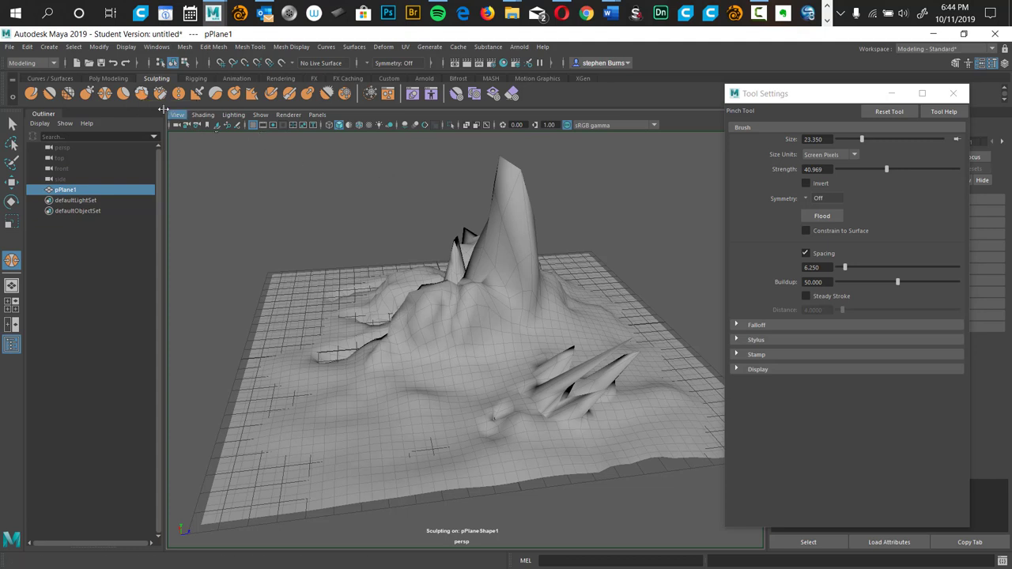
Set the Flatten Tool brush size to 51.269 and level the rounded hill beside the tall peak
{"action": "left_click", "coordinate": [124, 94]}
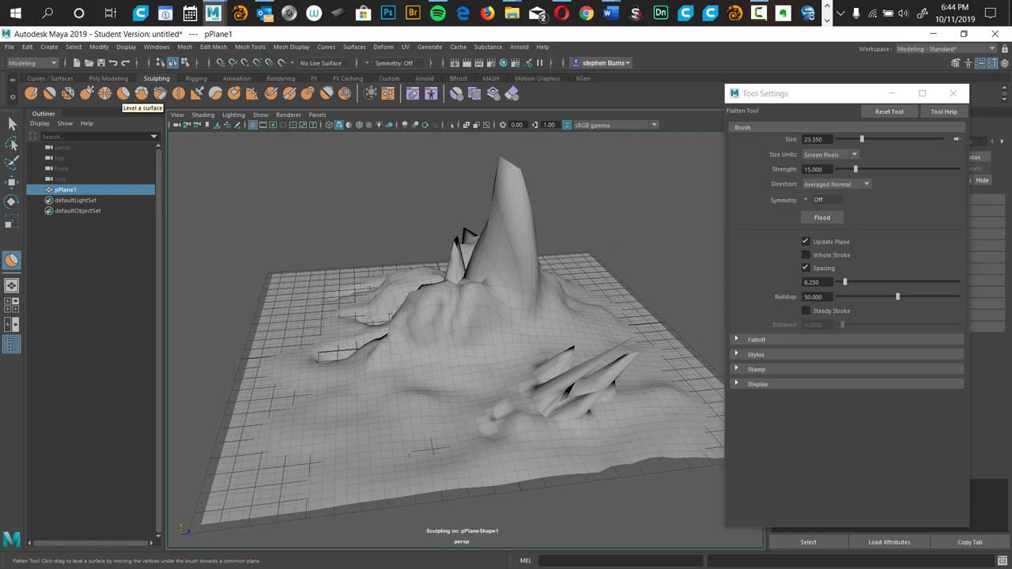
{"action": "left_click_drag", "start_coordinate": [473, 335], "coordinate": [577, 269], "text": "alt"}
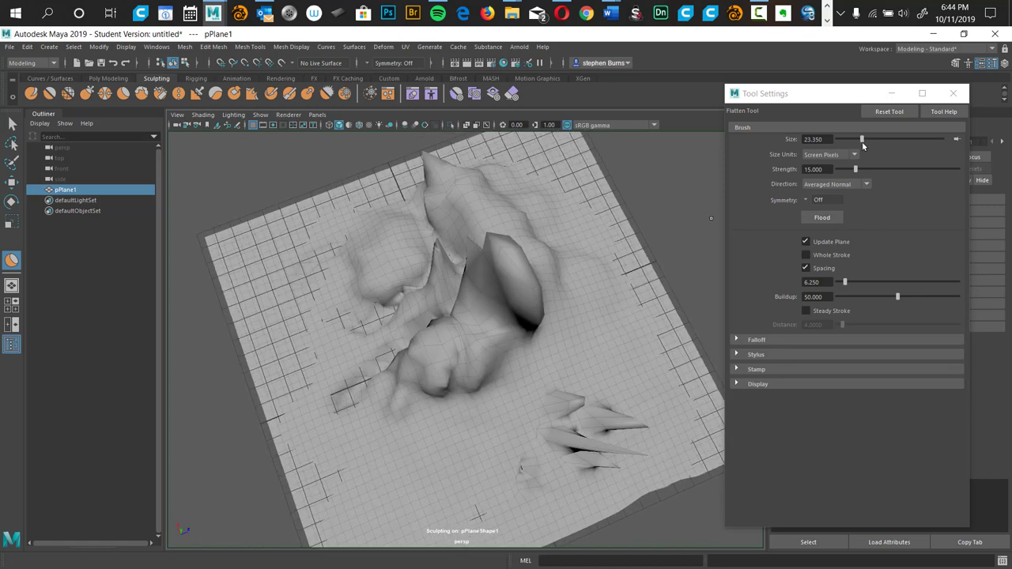
{"action": "left_click_drag", "start_coordinate": [862, 139], "coordinate": [891, 140]}
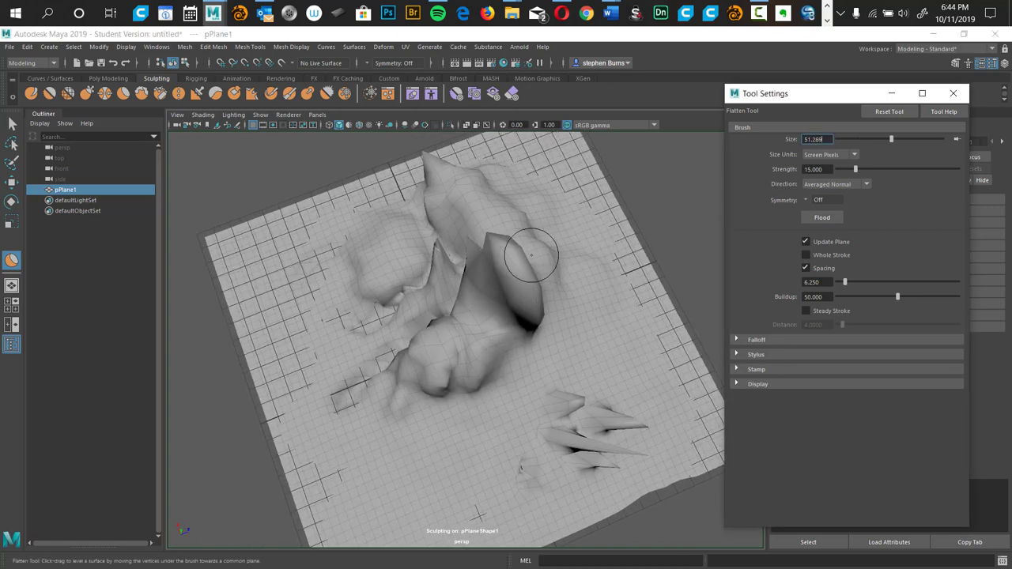
{"action": "left_click_drag", "start_coordinate": [532, 255], "coordinate": [475, 336]}
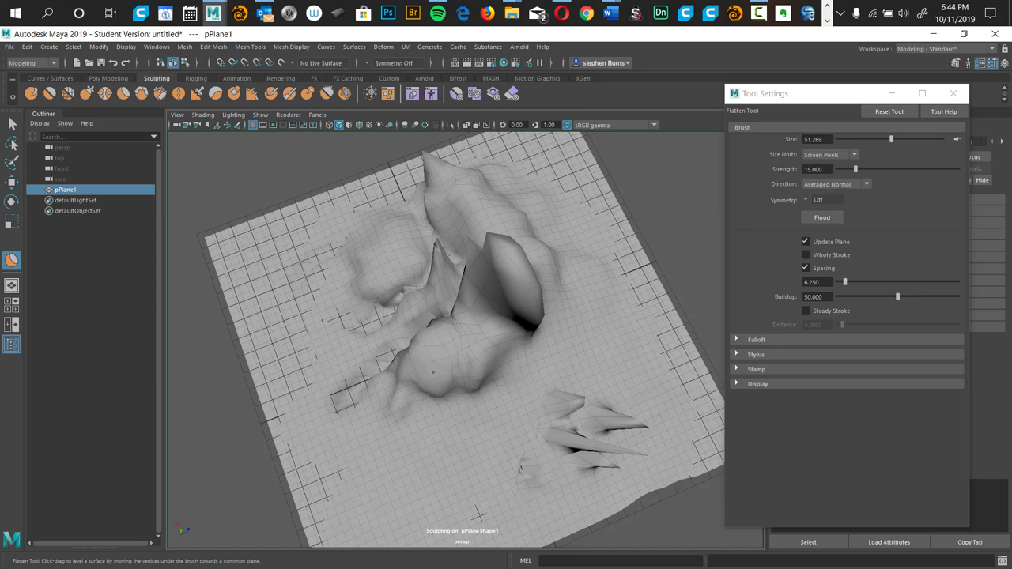
{"action": "mouse_move", "coordinate": [501, 413]}
{"action": "left_mouse_down", "text": "alt"}
{"action": "mouse_move", "coordinate": [491, 339]}
{"action": "mouse_move", "coordinate": [540, 351]}
{"action": "left_mouse_up", "text": "alt"}
{"action": "mouse_move", "coordinate": [474, 276]}
{"action": "left_mouse_down", "text": "alt"}
{"action": "mouse_move", "coordinate": [511, 334]}
{"action": "mouse_move", "coordinate": [493, 324]}
{"action": "left_mouse_up", "text": "alt"}
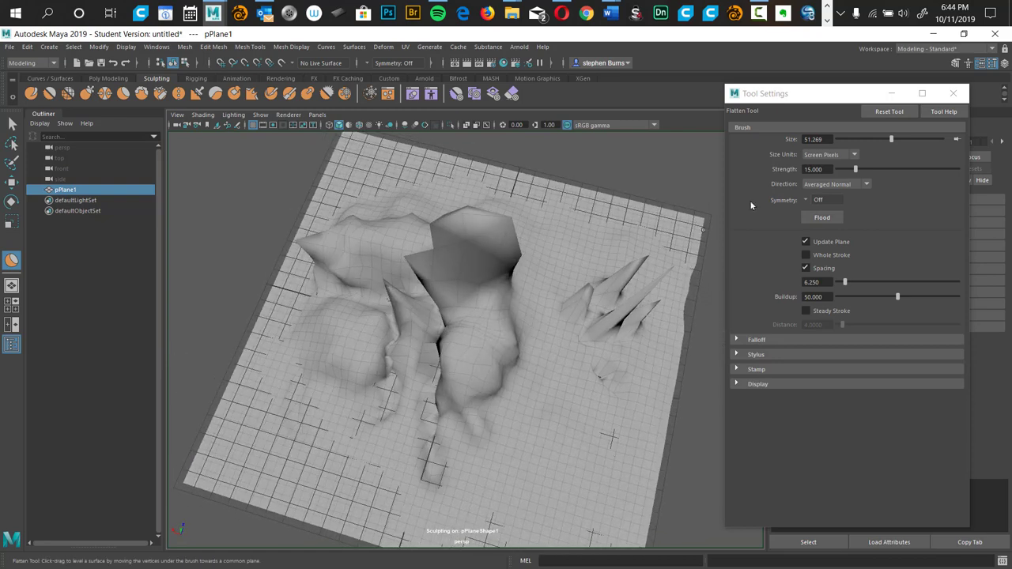
Set the Flatten Tool strength to 52.423 and flatten the tops of the hills surrounding the tall peak
{"action": "left_click_drag", "start_coordinate": [855, 169], "coordinate": [900, 175]}
{"action": "left_click", "coordinate": [486, 328]}
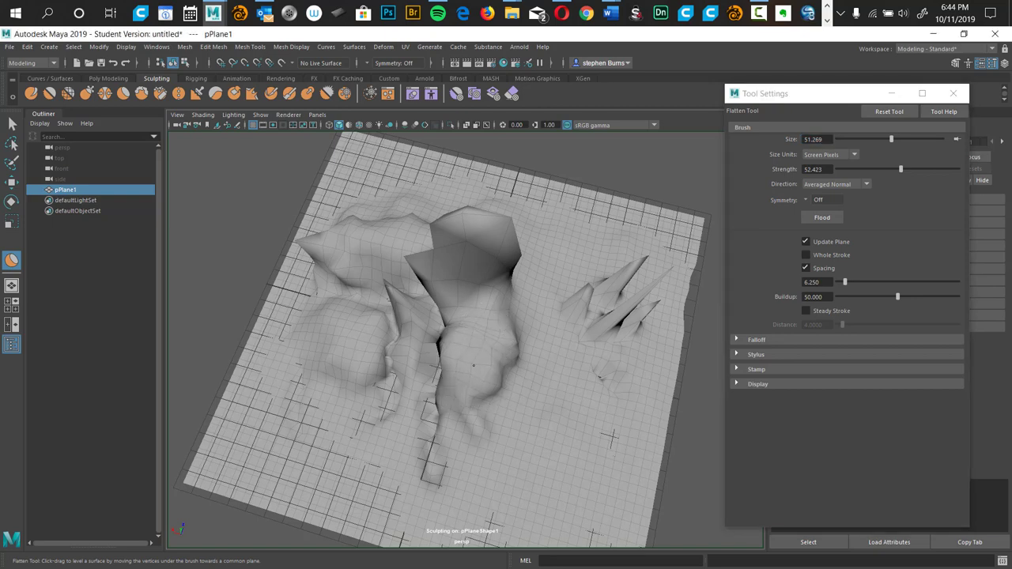
{"action": "mouse_move", "coordinate": [457, 389]}
{"action": "left_mouse_down", "text": "alt"}
{"action": "mouse_move", "coordinate": [463, 282]}
{"action": "mouse_move", "coordinate": [420, 311]}
{"action": "mouse_move", "coordinate": [403, 292]}
{"action": "mouse_move", "coordinate": [558, 317]}
{"action": "mouse_move", "coordinate": [477, 308]}
{"action": "left_mouse_up", "text": "alt"}
{"action": "left_click_drag", "start_coordinate": [351, 305], "coordinate": [367, 350], "text": "alt"}
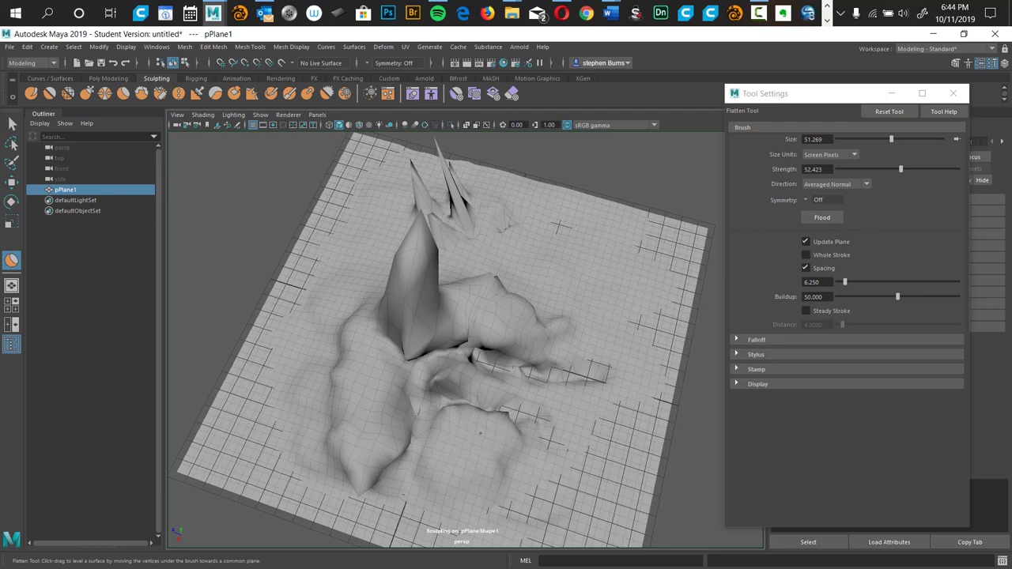
{"action": "mouse_move", "coordinate": [468, 452]}
{"action": "left_mouse_down", "text": "alt"}
{"action": "mouse_move", "coordinate": [480, 388]}
{"action": "mouse_move", "coordinate": [447, 402]}
{"action": "mouse_move", "coordinate": [493, 331]}
{"action": "mouse_move", "coordinate": [499, 342]}
{"action": "mouse_move", "coordinate": [518, 334]}
{"action": "left_mouse_up", "text": "alt"}
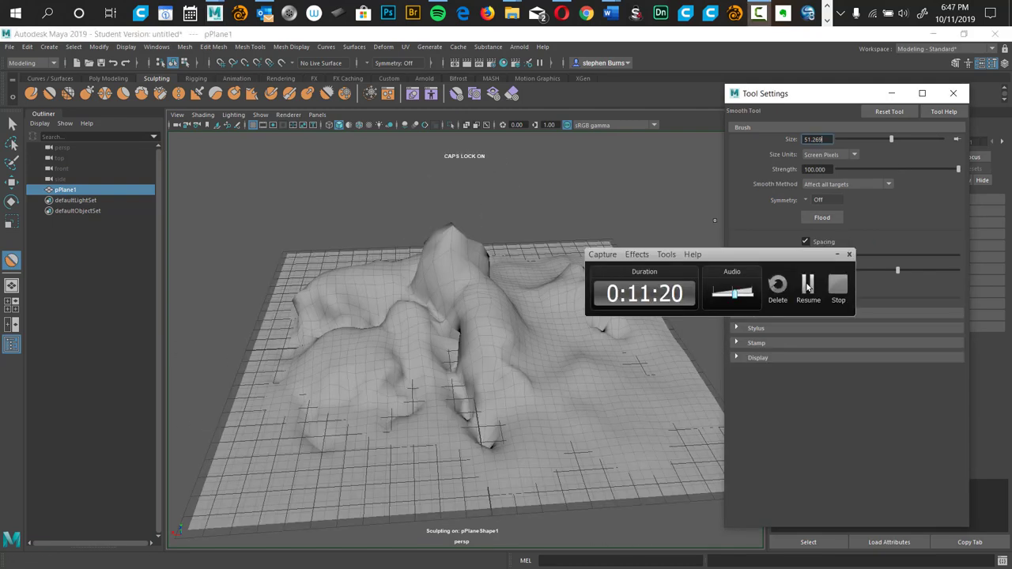
{"action": "left_click", "coordinate": [808, 287]}
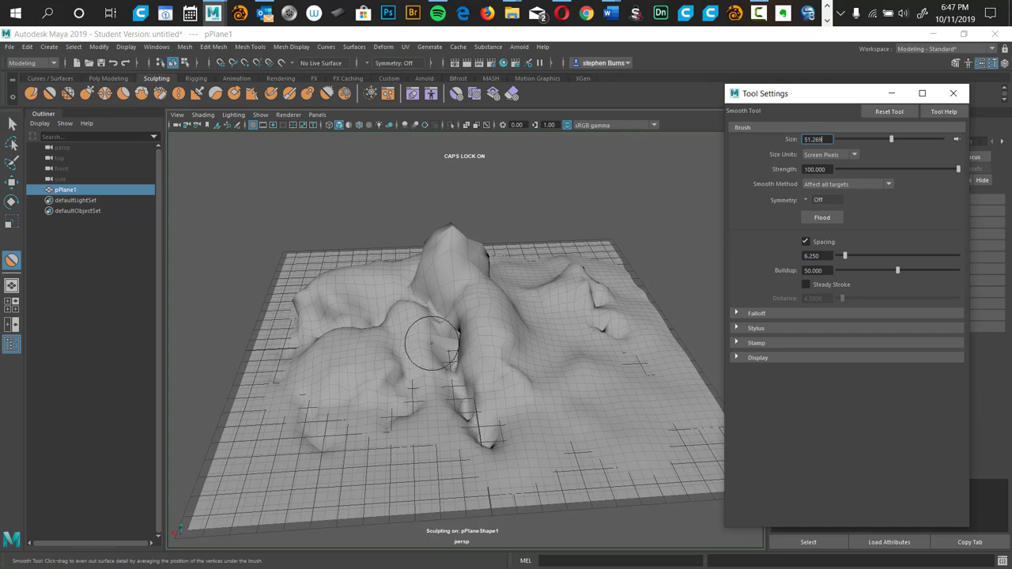
Apply the Fill Tool to the deep valley in front of the tall peak, and set its strength to 67.401
{"action": "mouse_move", "coordinate": [451, 345]}
{"action": "left_mouse_down", "text": "alt"}
{"action": "mouse_move", "coordinate": [488, 355]}
{"action": "mouse_move", "coordinate": [515, 388]}
{"action": "mouse_move", "coordinate": [505, 364]}
{"action": "mouse_move", "coordinate": [520, 366]}
{"action": "mouse_move", "coordinate": [511, 350]}
{"action": "mouse_move", "coordinate": [502, 356]}
{"action": "mouse_move", "coordinate": [502, 341]}
{"action": "mouse_move", "coordinate": [468, 325]}
{"action": "mouse_move", "coordinate": [486, 350]}
{"action": "mouse_move", "coordinate": [459, 335]}
{"action": "mouse_move", "coordinate": [472, 262]}
{"action": "mouse_move", "coordinate": [502, 355]}
{"action": "mouse_move", "coordinate": [469, 356]}
{"action": "left_mouse_up", "text": "alt"}
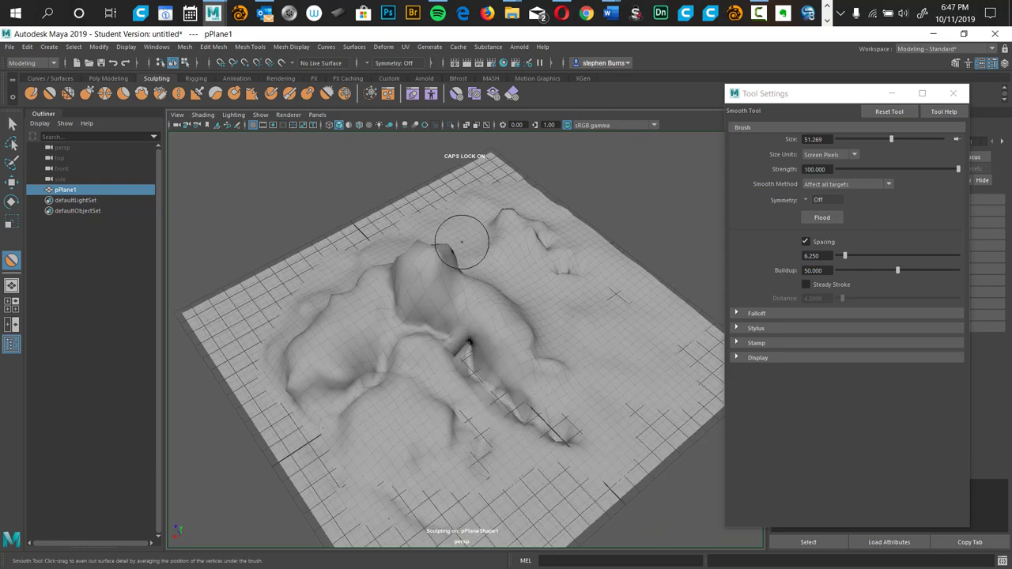
{"action": "mouse_move", "coordinate": [493, 344]}
{"action": "right_mouse_down", "text": "alt"}
{"action": "mouse_move", "coordinate": [522, 388]}
{"action": "mouse_move", "coordinate": [681, 385]}
{"action": "mouse_move", "coordinate": [593, 384]}
{"action": "right_mouse_up", "text": "alt"}
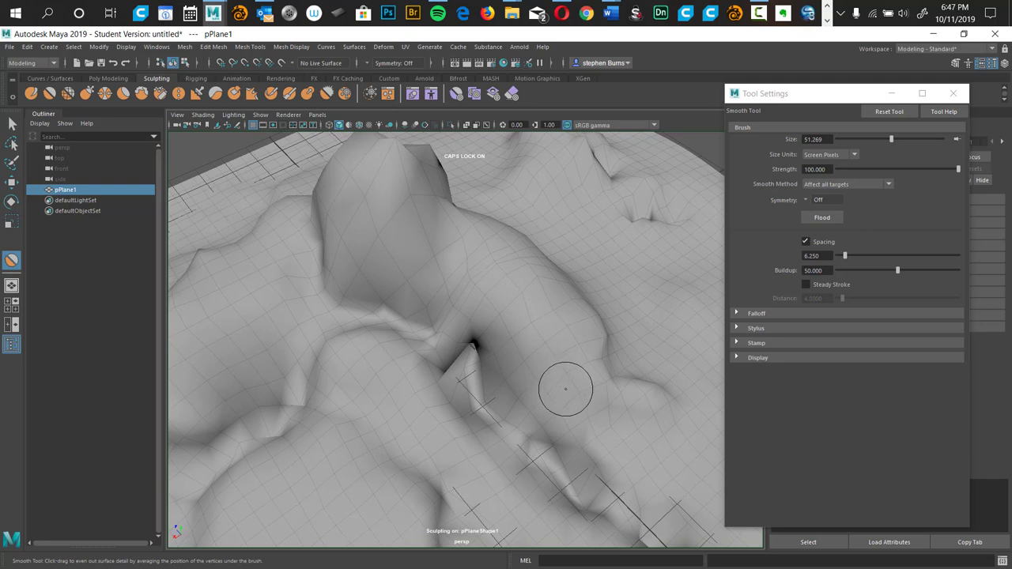
{"action": "mouse_move", "coordinate": [549, 402]}
{"action": "right_mouse_down", "text": "alt"}
{"action": "mouse_move", "coordinate": [530, 386]}
{"action": "mouse_move", "coordinate": [537, 382]}
{"action": "right_mouse_up", "text": "alt"}
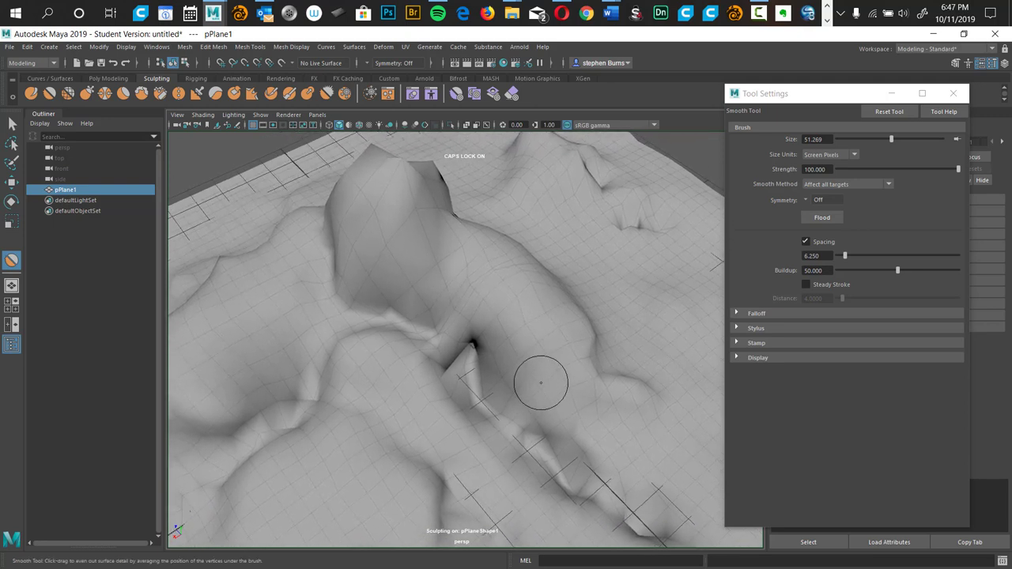
{"action": "mouse_move", "coordinate": [537, 381]}
{"action": "middle_mouse_down", "text": "alt"}
{"action": "mouse_move", "coordinate": [509, 283]}
{"action": "mouse_move", "coordinate": [517, 300]}
{"action": "middle_mouse_up", "text": "alt"}
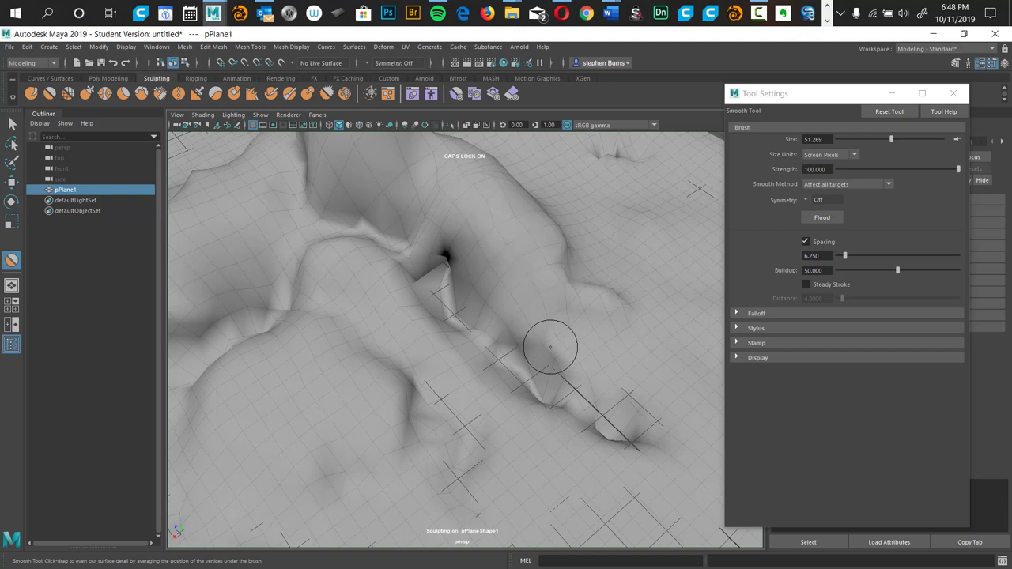
{"action": "left_click", "coordinate": [253, 94]}
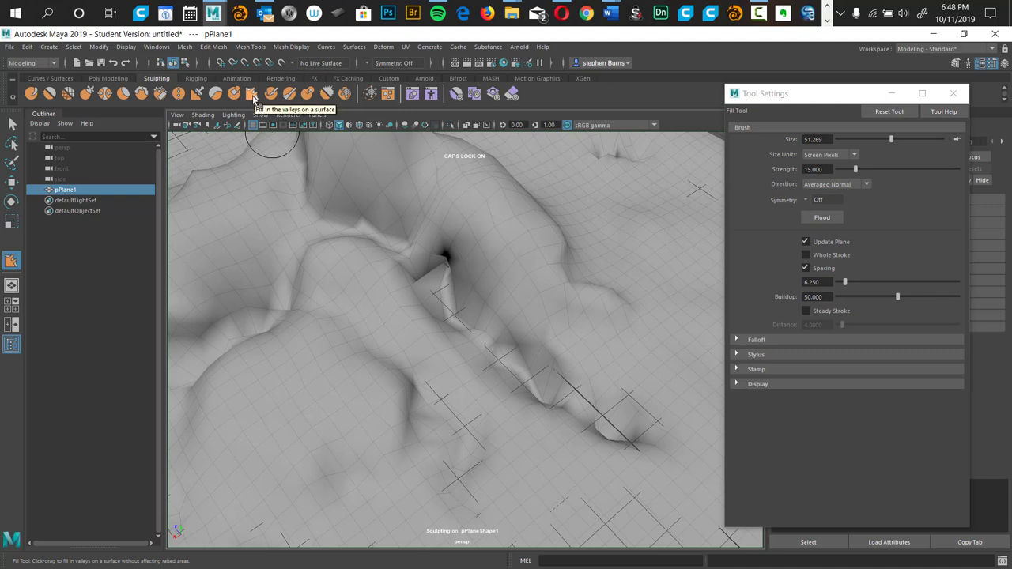
{"action": "left_click", "coordinate": [847, 96]}
{"action": "left_click_drag", "start_coordinate": [847, 96], "coordinate": [866, 92]}
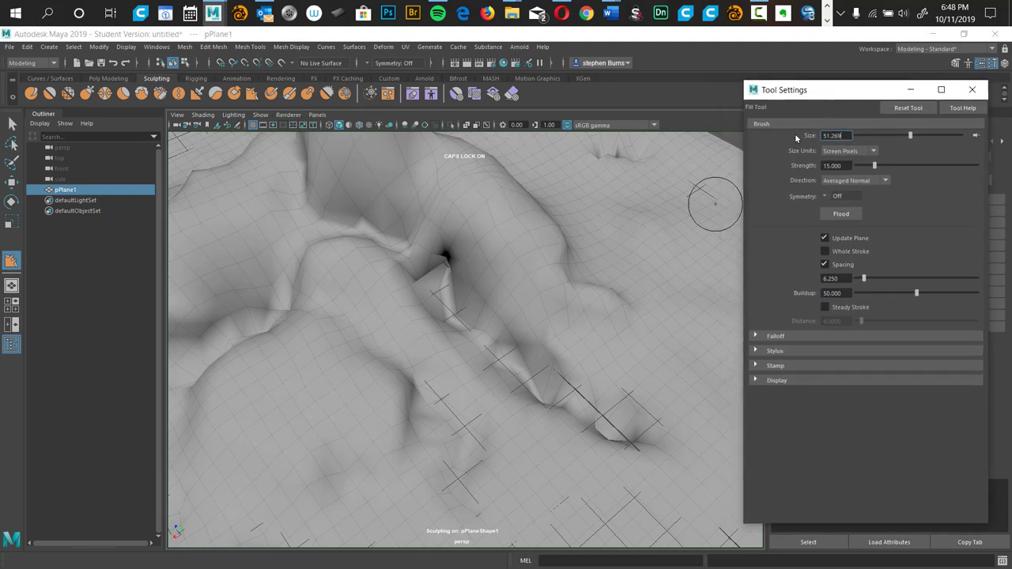
{"action": "left_click", "coordinate": [441, 270]}
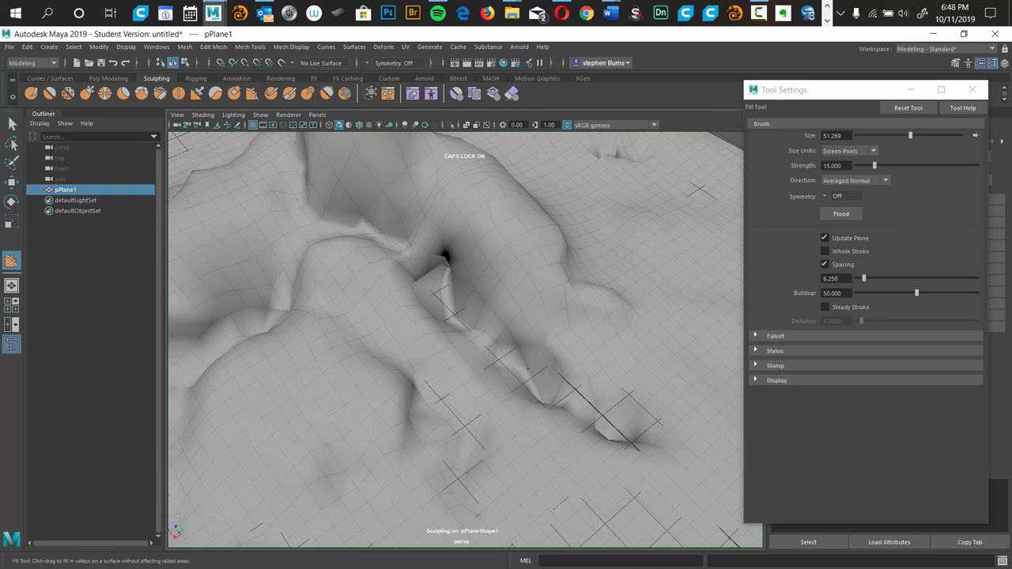
{"action": "left_click_drag", "start_coordinate": [874, 167], "coordinate": [940, 167]}
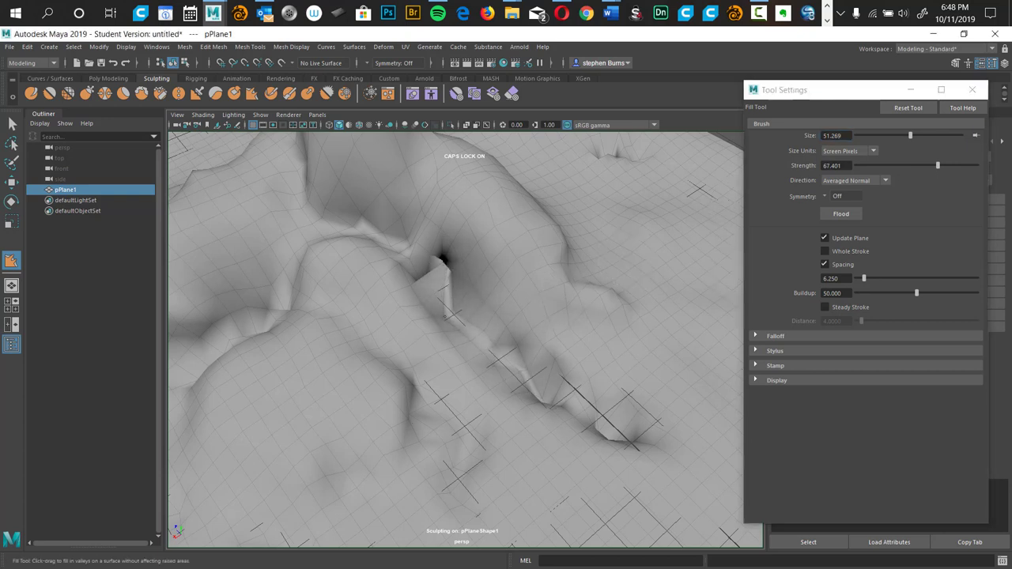
Try to pull the edge of the deep valley with the Grab Tool, and undo the stroke
{"action": "left_click", "coordinate": [86, 93]}
{"action": "mouse_move", "coordinate": [568, 409]}
{"action": "left_mouse_down"}
{"action": "mouse_move", "coordinate": [542, 394]}
{"action": "mouse_move", "coordinate": [491, 319]}
{"action": "mouse_move", "coordinate": [514, 344]}
{"action": "left_mouse_up"}
{"action": "key", "text": "ctrl+z"}
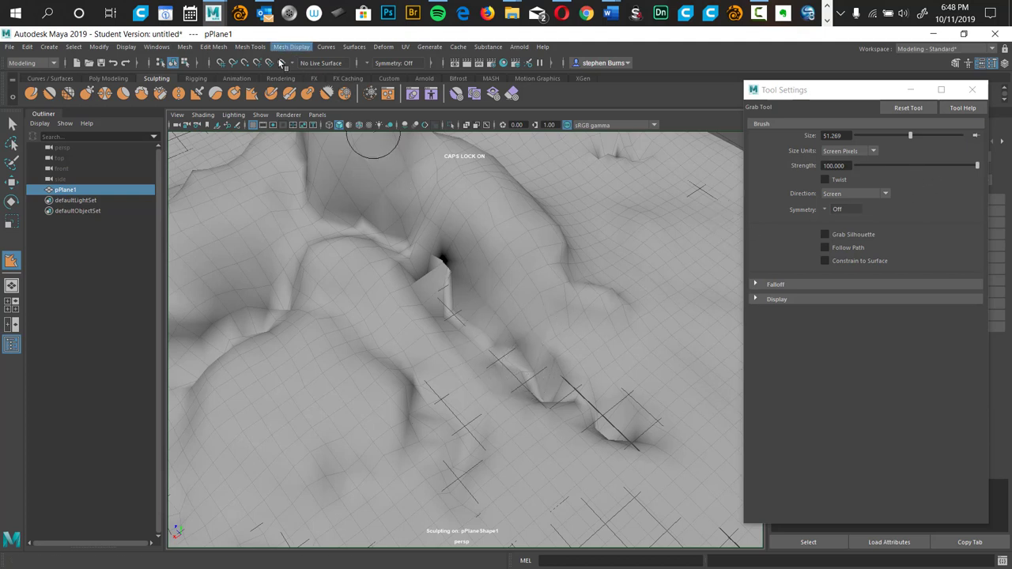
Fill the narrow channel between the long ridge and the rounded hill with the Fill Tool
{"action": "left_click", "coordinate": [251, 95]}
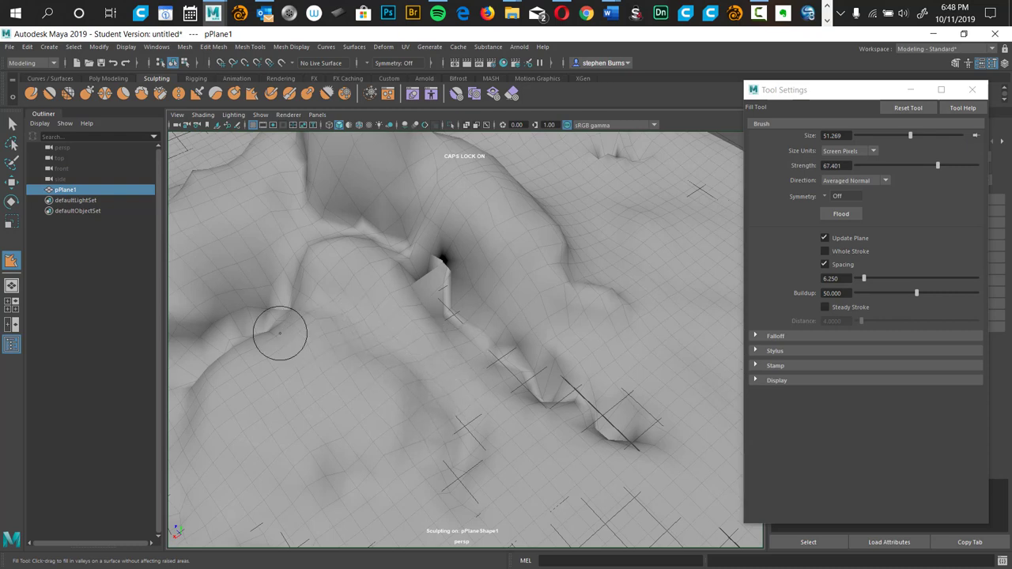
{"action": "mouse_move", "coordinate": [278, 332]}
{"action": "left_mouse_down", "text": "alt"}
{"action": "mouse_move", "coordinate": [459, 319]}
{"action": "mouse_move", "coordinate": [420, 334]}
{"action": "left_mouse_up", "text": "alt"}
{"action": "right_click_drag", "start_coordinate": [407, 346], "coordinate": [450, 370]}
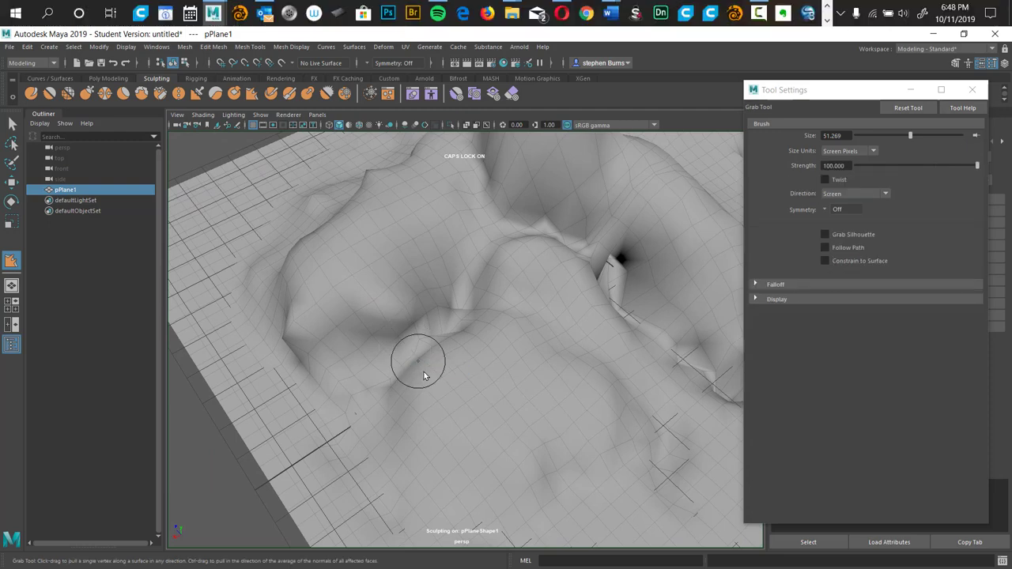
{"action": "mouse_move", "coordinate": [395, 366]}
{"action": "left_mouse_down", "text": "alt"}
{"action": "mouse_move", "coordinate": [427, 380]}
{"action": "mouse_move", "coordinate": [465, 321]}
{"action": "mouse_move", "coordinate": [456, 366]}
{"action": "mouse_move", "coordinate": [457, 336]}
{"action": "left_mouse_up", "text": "alt"}
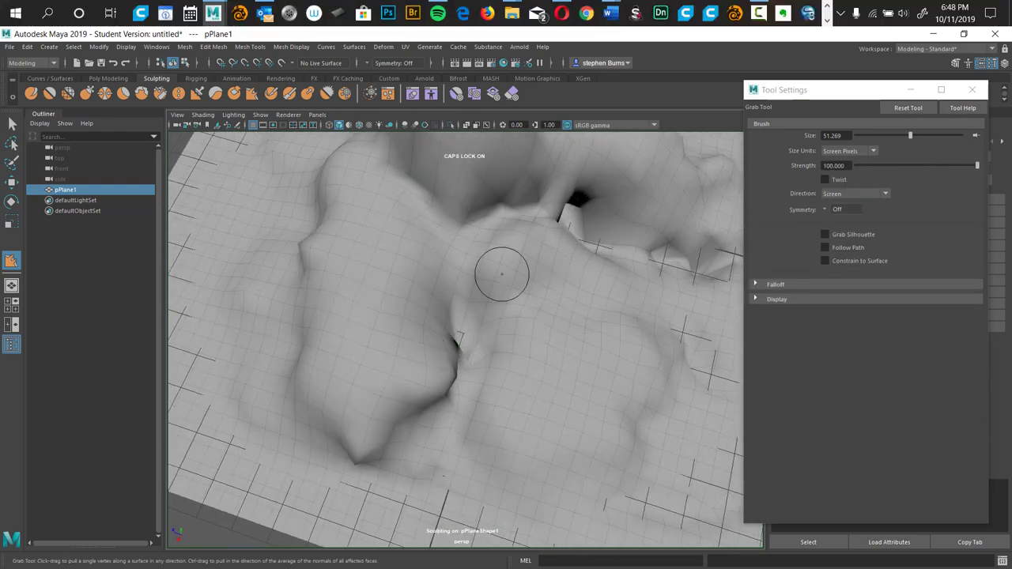
{"action": "left_click", "coordinate": [253, 93]}
{"action": "left_click_drag", "start_coordinate": [455, 328], "coordinate": [461, 401]}
{"action": "left_click_drag", "start_coordinate": [465, 309], "coordinate": [468, 355]}
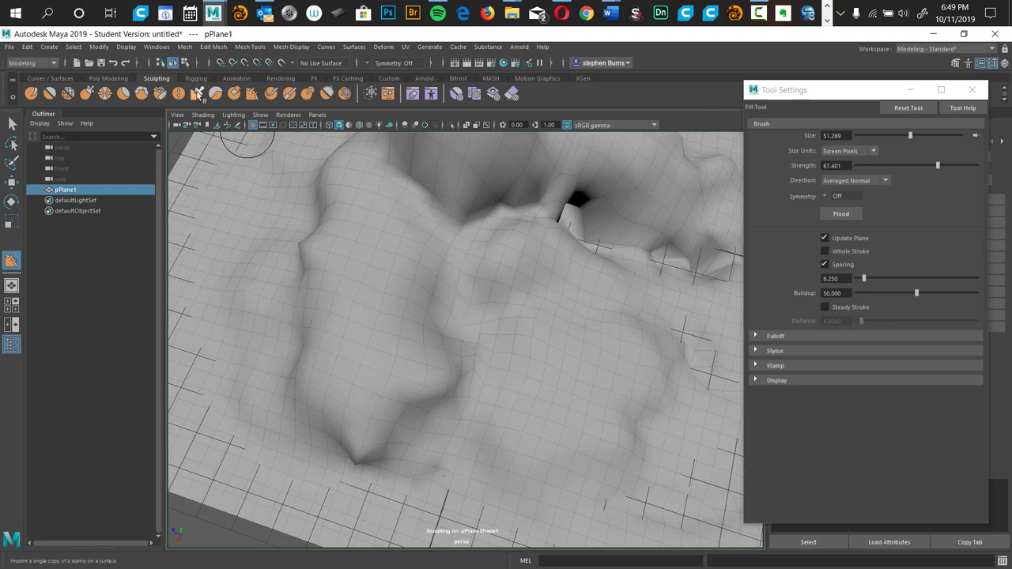
Stamp rocky bumps over the rounded hill and the low ground in front of it with the Imprint Tool
{"action": "left_click", "coordinate": [198, 94]}
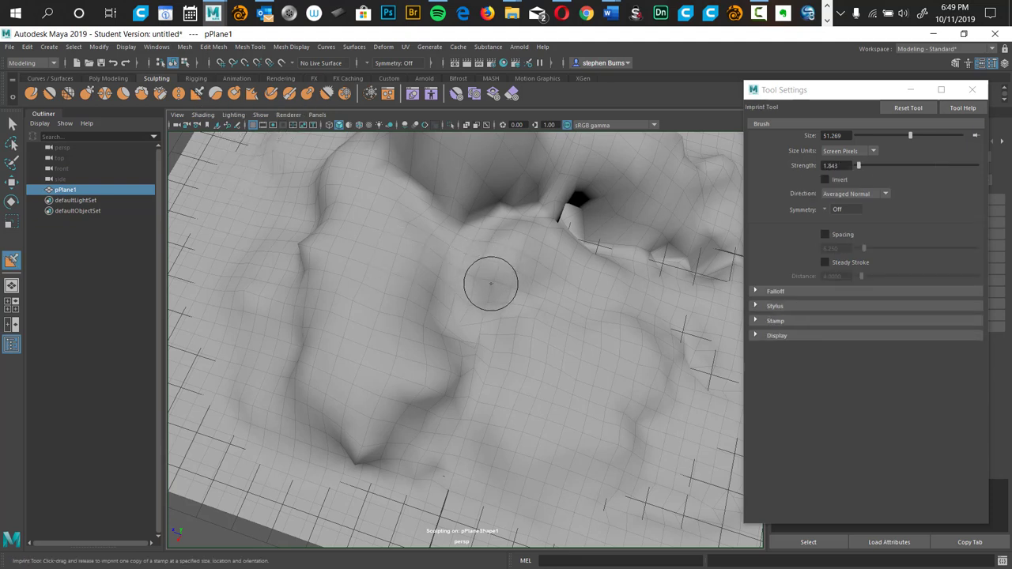
{"action": "mouse_move", "coordinate": [487, 290]}
{"action": "left_mouse_down"}
{"action": "mouse_move", "coordinate": [500, 302]}
{"action": "mouse_move", "coordinate": [486, 290]}
{"action": "left_mouse_up"}
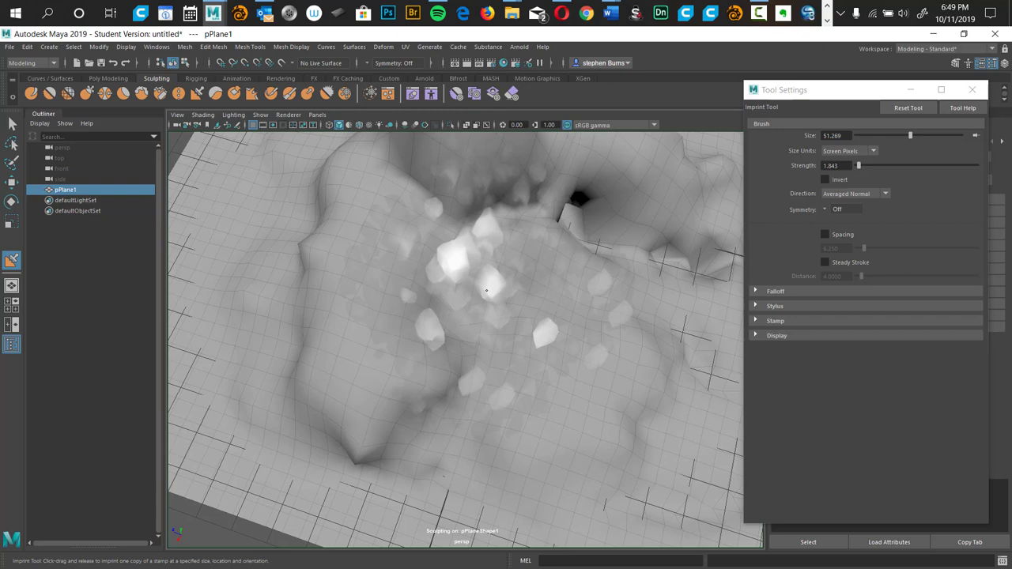
{"action": "left_click_drag", "start_coordinate": [487, 290], "coordinate": [486, 290]}
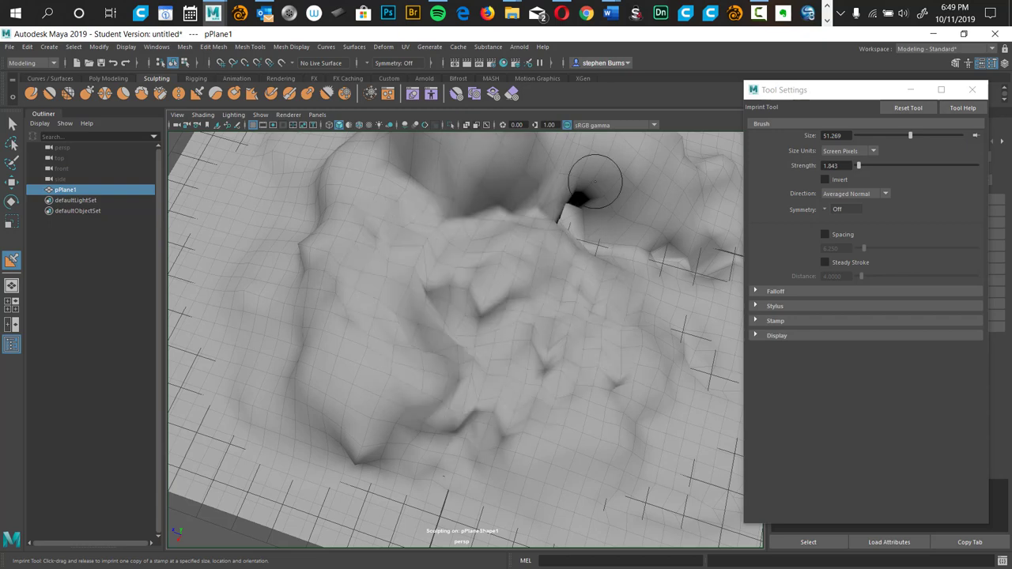
{"action": "mouse_move", "coordinate": [538, 338]}
{"action": "left_mouse_down", "text": "alt"}
{"action": "mouse_move", "coordinate": [533, 312]}
{"action": "mouse_move", "coordinate": [517, 370]}
{"action": "mouse_move", "coordinate": [551, 359]}
{"action": "mouse_move", "coordinate": [525, 356]}
{"action": "mouse_move", "coordinate": [553, 350]}
{"action": "left_mouse_up", "text": "alt"}
{"action": "left_click_drag", "start_coordinate": [601, 424], "coordinate": [601, 430]}
{"action": "mouse_move", "coordinate": [553, 339]}
{"action": "left_mouse_down", "text": "alt"}
{"action": "mouse_move", "coordinate": [506, 298]}
{"action": "mouse_move", "coordinate": [615, 305]}
{"action": "mouse_move", "coordinate": [640, 295]}
{"action": "mouse_move", "coordinate": [652, 310]}
{"action": "left_mouse_up", "text": "alt"}
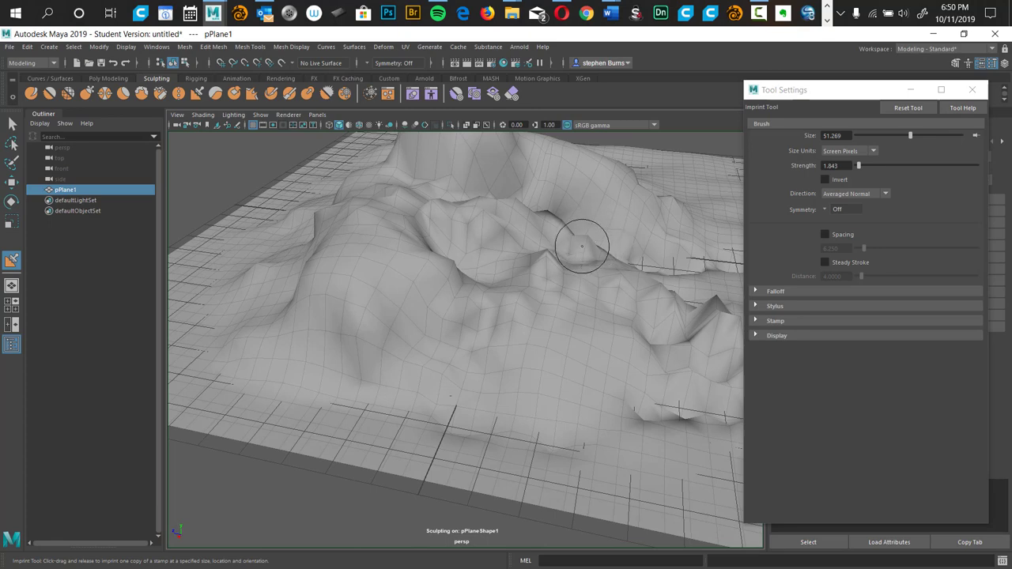
{"action": "mouse_move", "coordinate": [608, 255]}
{"action": "middle_mouse_down", "text": "alt"}
{"action": "mouse_move", "coordinate": [497, 350]}
{"action": "mouse_move", "coordinate": [469, 336]}
{"action": "middle_mouse_up", "text": "alt"}
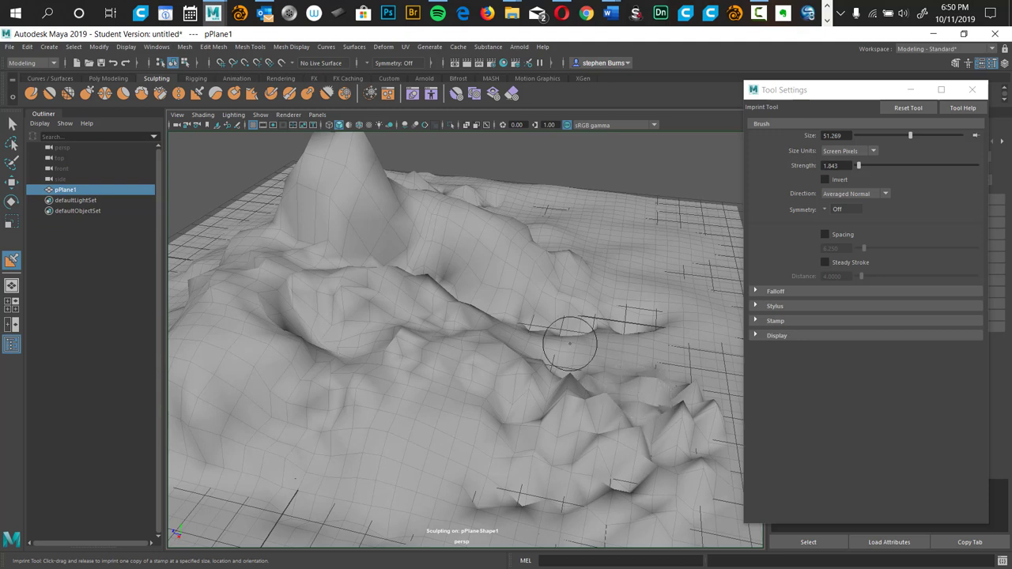
Display the terrain in smooth mesh preview and raise new peaks along the ridge and valley edge with the Sculpt Tool
{"action": "key", "text": "3"}
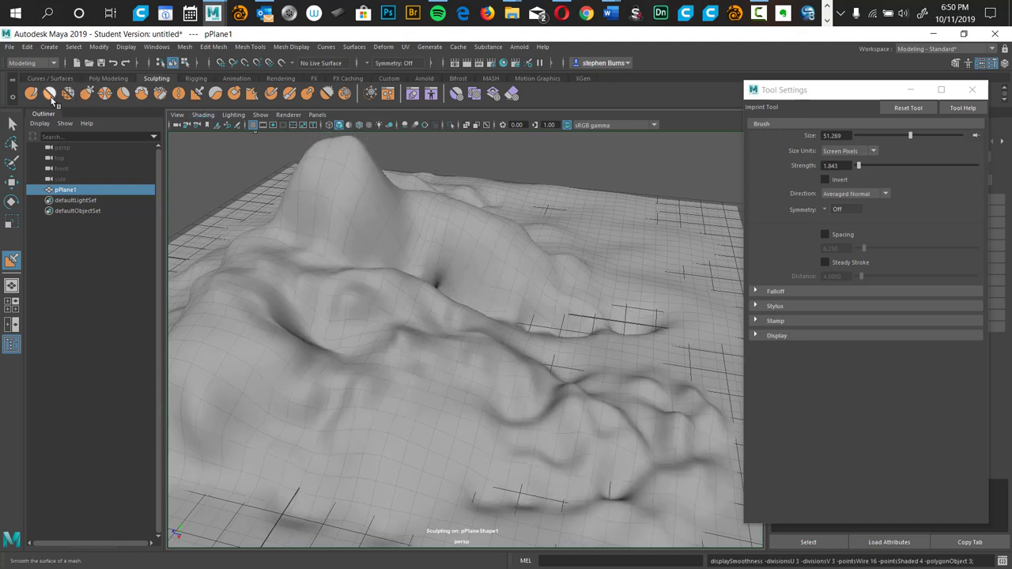
{"action": "left_click", "coordinate": [31, 93]}
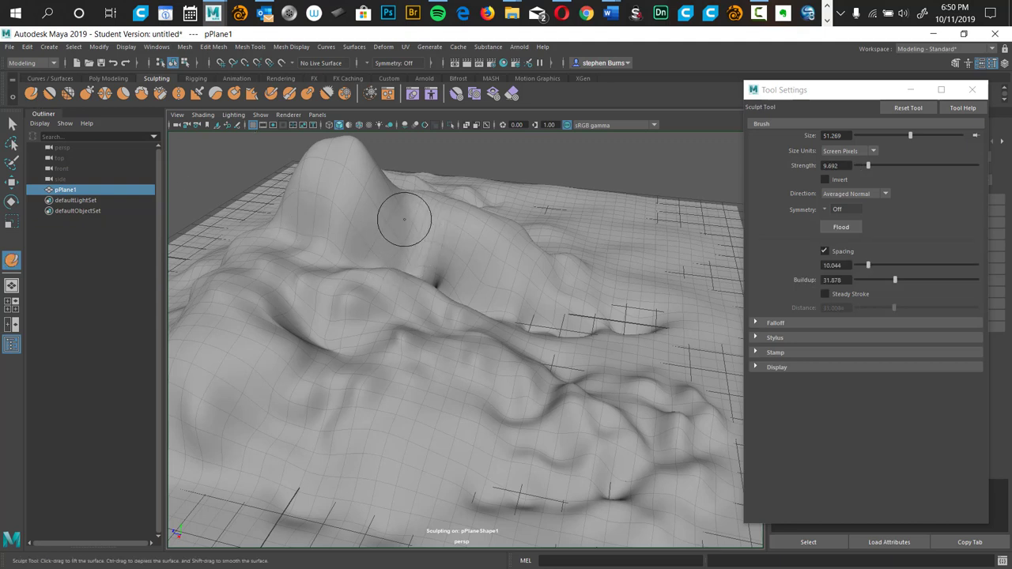
{"action": "mouse_move", "coordinate": [404, 219]}
{"action": "left_mouse_down"}
{"action": "mouse_move", "coordinate": [446, 265]}
{"action": "mouse_move", "coordinate": [514, 273]}
{"action": "mouse_move", "coordinate": [601, 269]}
{"action": "mouse_move", "coordinate": [655, 248]}
{"action": "mouse_move", "coordinate": [553, 254]}
{"action": "mouse_move", "coordinate": [625, 210]}
{"action": "mouse_move", "coordinate": [552, 240]}
{"action": "mouse_move", "coordinate": [601, 198]}
{"action": "left_mouse_up"}
{"action": "mouse_move", "coordinate": [610, 350]}
{"action": "left_mouse_down", "text": "alt"}
{"action": "mouse_move", "coordinate": [567, 319]}
{"action": "mouse_move", "coordinate": [470, 285]}
{"action": "left_mouse_up", "text": "alt"}
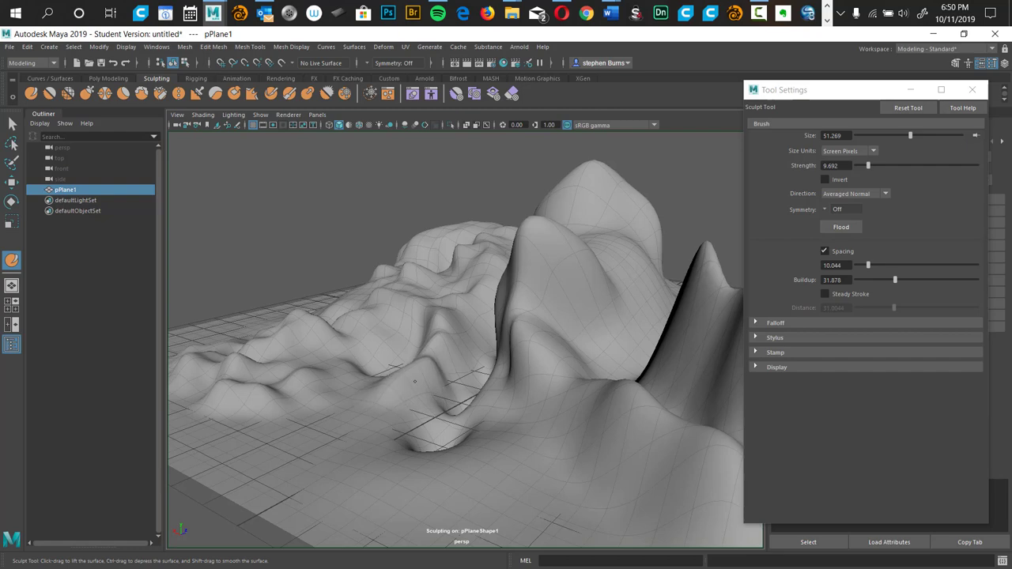
{"action": "mouse_move", "coordinate": [414, 382]}
{"action": "left_mouse_down"}
{"action": "mouse_move", "coordinate": [442, 332]}
{"action": "mouse_move", "coordinate": [457, 380]}
{"action": "mouse_move", "coordinate": [501, 388]}
{"action": "mouse_move", "coordinate": [547, 377]}
{"action": "left_mouse_up"}
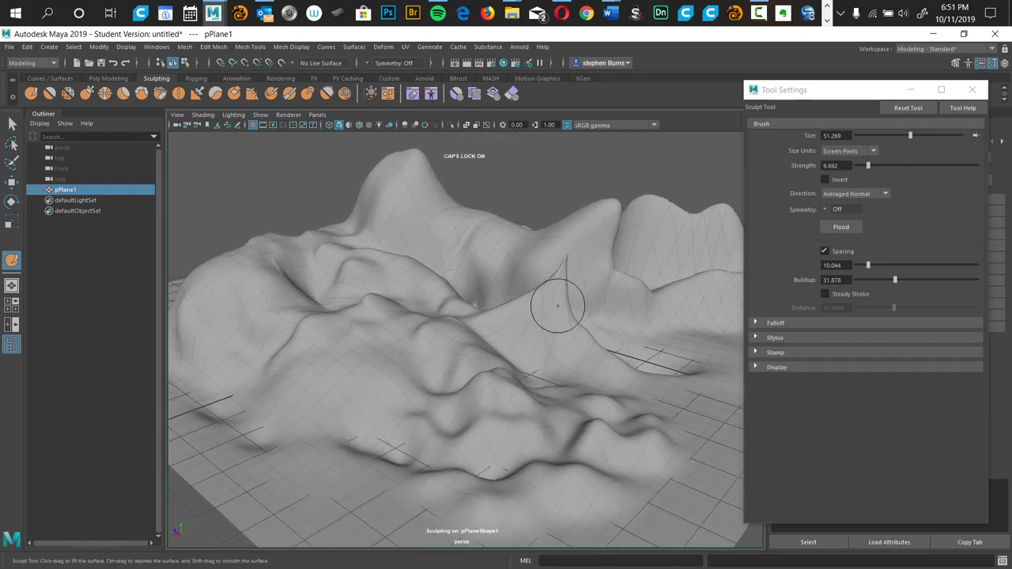
{"action": "mouse_move", "coordinate": [558, 306]}
{"action": "left_mouse_down", "text": "alt"}
{"action": "mouse_move", "coordinate": [481, 290]}
{"action": "mouse_move", "coordinate": [564, 317]}
{"action": "left_mouse_up", "text": "alt"}
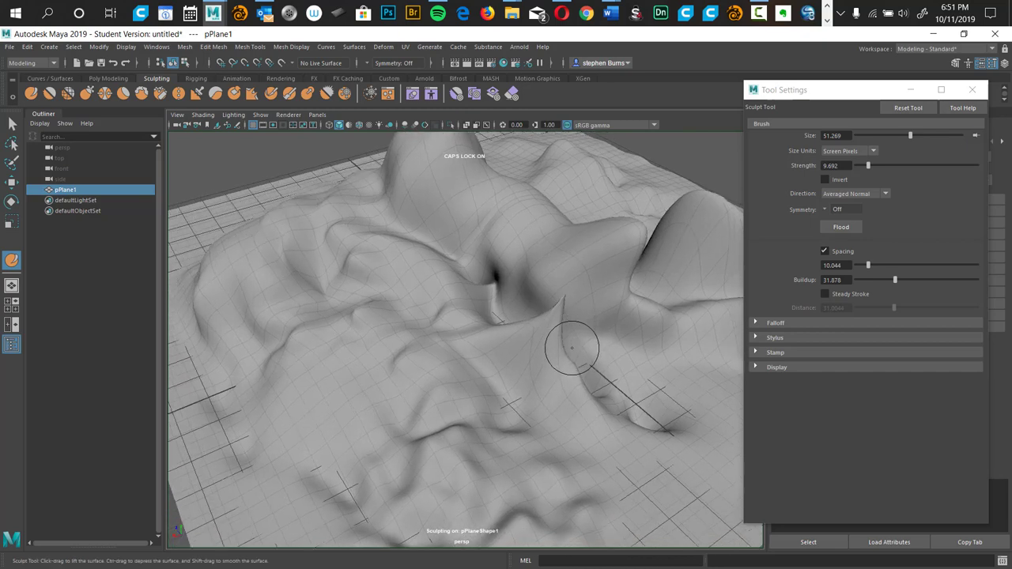
{"action": "mouse_move", "coordinate": [572, 342]}
{"action": "left_mouse_down"}
{"action": "mouse_move", "coordinate": [567, 368]}
{"action": "mouse_move", "coordinate": [580, 385]}
{"action": "left_mouse_up"}
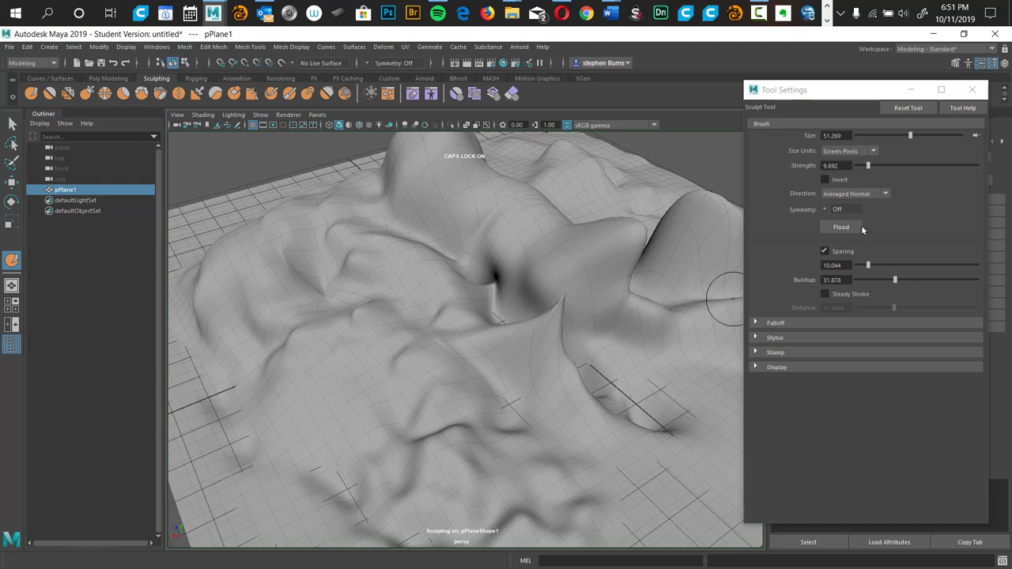
Exit sculpting and delete the sculpted terrain plane
{"action": "left_click_drag", "start_coordinate": [814, 90], "coordinate": [789, 82]}
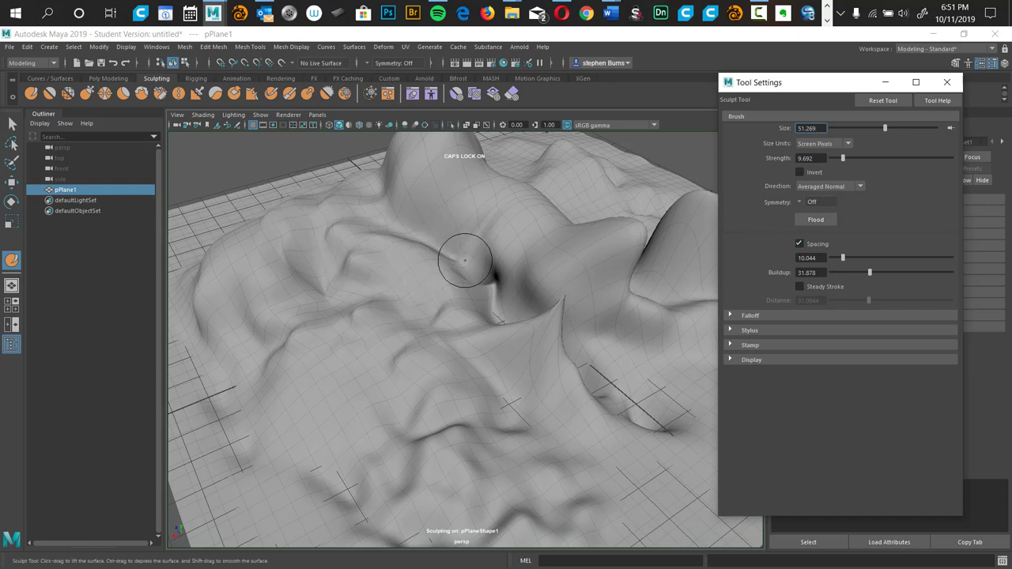
{"action": "mouse_move", "coordinate": [465, 261]}
{"action": "right_mouse_down"}
{"action": "mouse_move", "coordinate": [471, 271]}
{"action": "mouse_move", "coordinate": [621, 173]}
{"action": "right_mouse_up"}
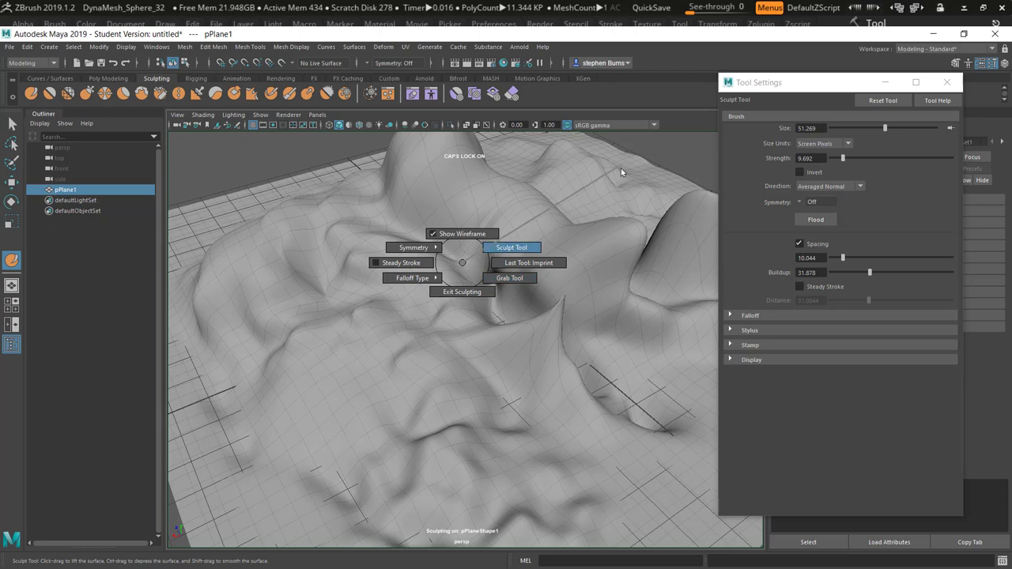
{"action": "mouse_move", "coordinate": [520, 241]}
{"action": "right_mouse_down"}
{"action": "mouse_move", "coordinate": [462, 295]}
{"action": "mouse_move", "coordinate": [502, 253]}
{"action": "mouse_move", "coordinate": [564, 246]}
{"action": "right_mouse_up"}
{"action": "key", "text": "Delete"}
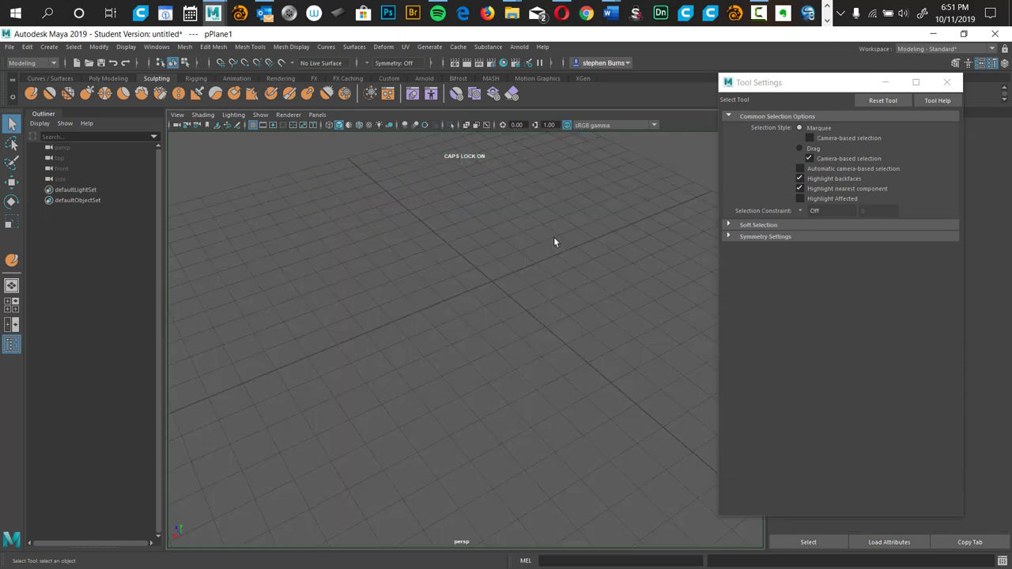
Create a new polygon plane at the grid origin and scale it up uniformly until it fills the perspective view
{"action": "right_click_drag", "start_coordinate": [485, 280], "coordinate": [437, 262], "text": "shift"}
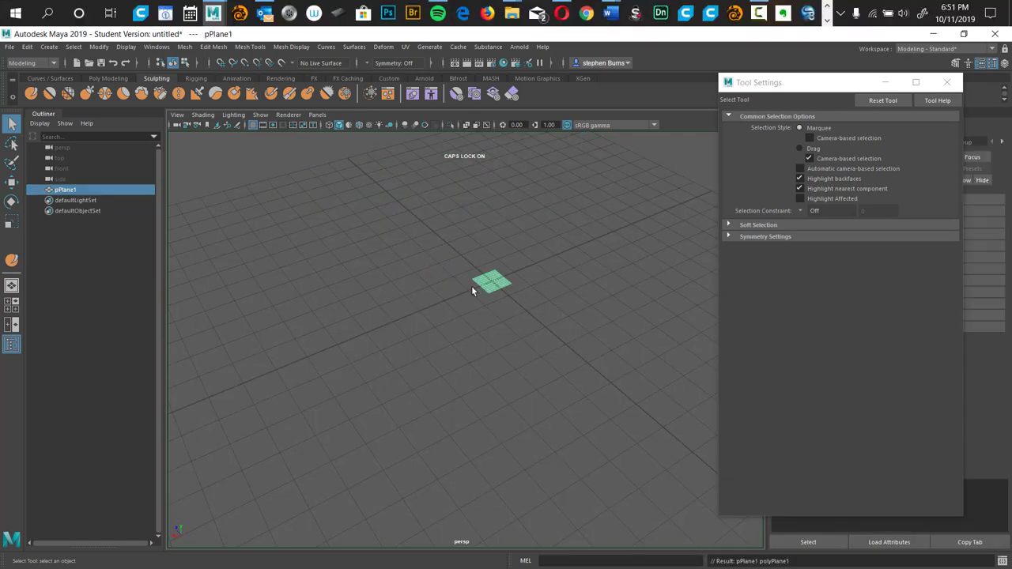
{"action": "key", "text": "r"}
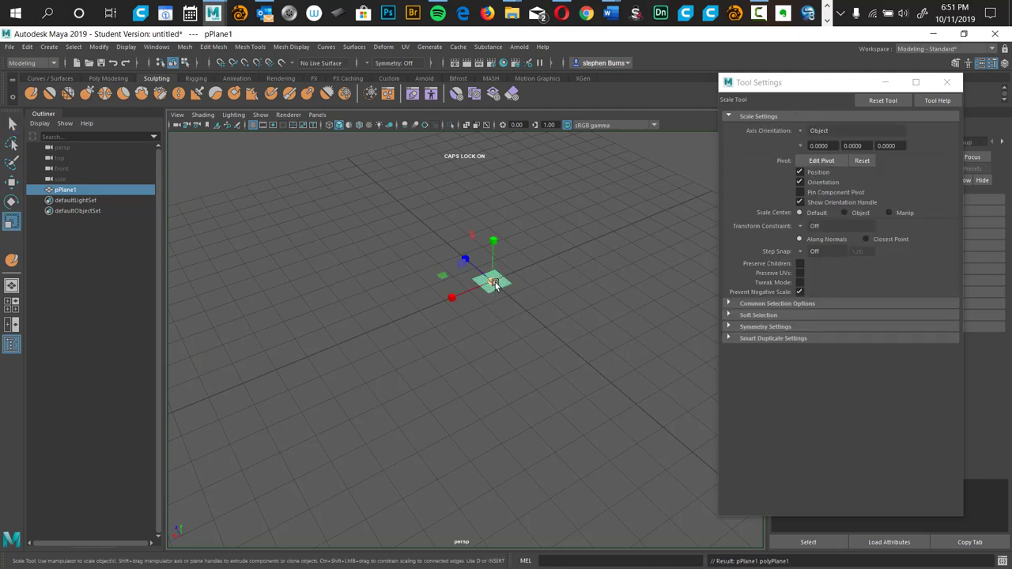
{"action": "left_click_drag", "start_coordinate": [493, 283], "coordinate": [940, 163]}
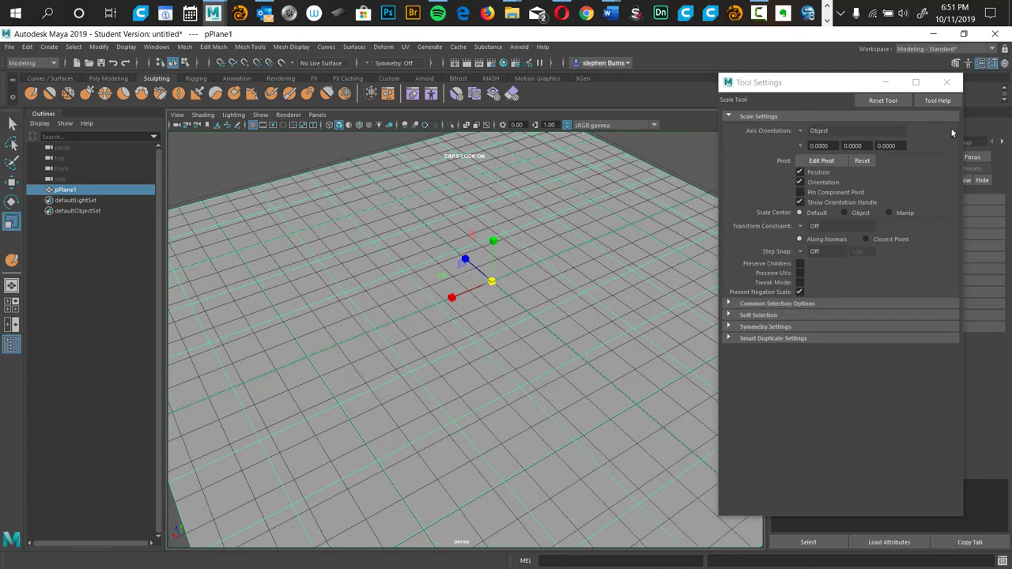
Set the new plane's Subdivisions Width and Subdivisions Height to 100
{"action": "left_click_drag", "start_coordinate": [836, 87], "coordinate": [554, 55]}
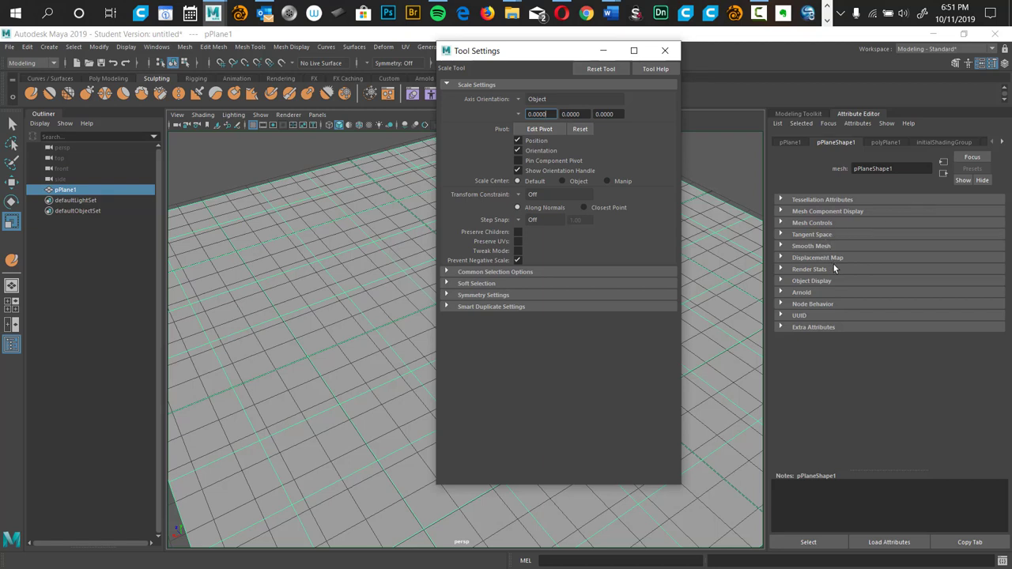
{"action": "left_click", "coordinate": [885, 142]}
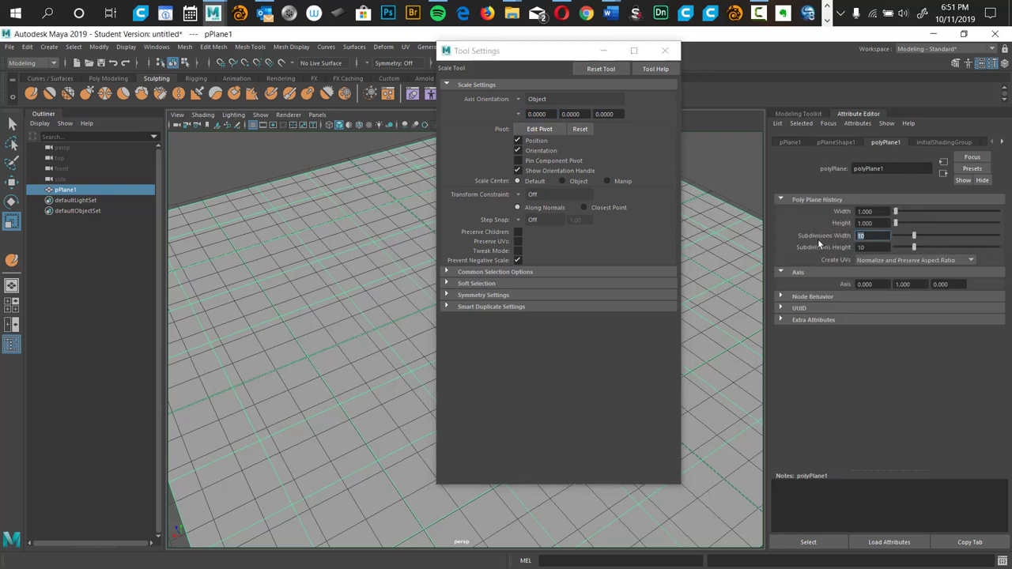
{"action": "type", "text": "100"}
{"action": "key", "text": "Tab"}
{"action": "type", "text": "100"}
{"action": "key", "text": "Tab"}
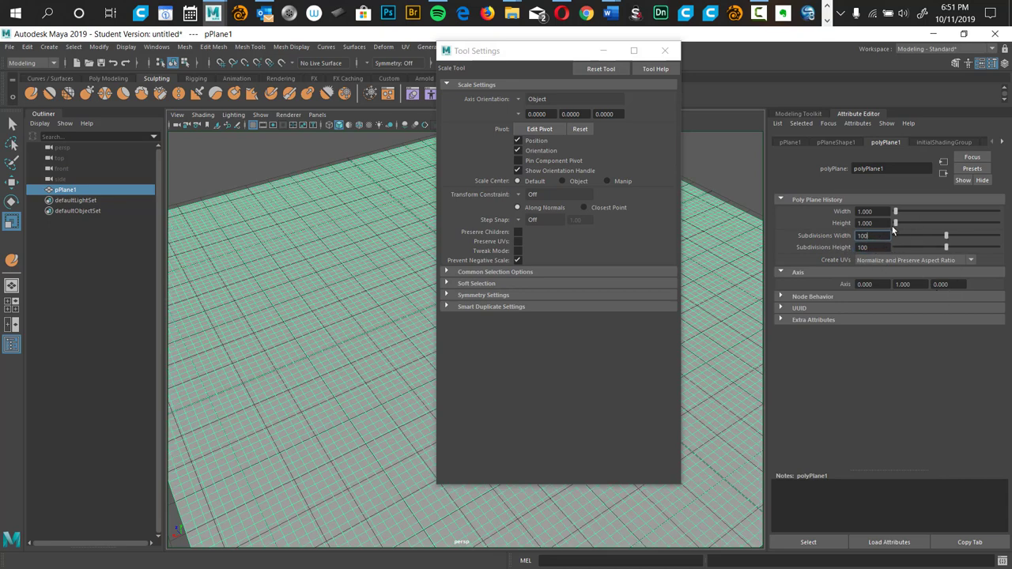
{"action": "left_click_drag", "start_coordinate": [601, 51], "coordinate": [849, 65]}
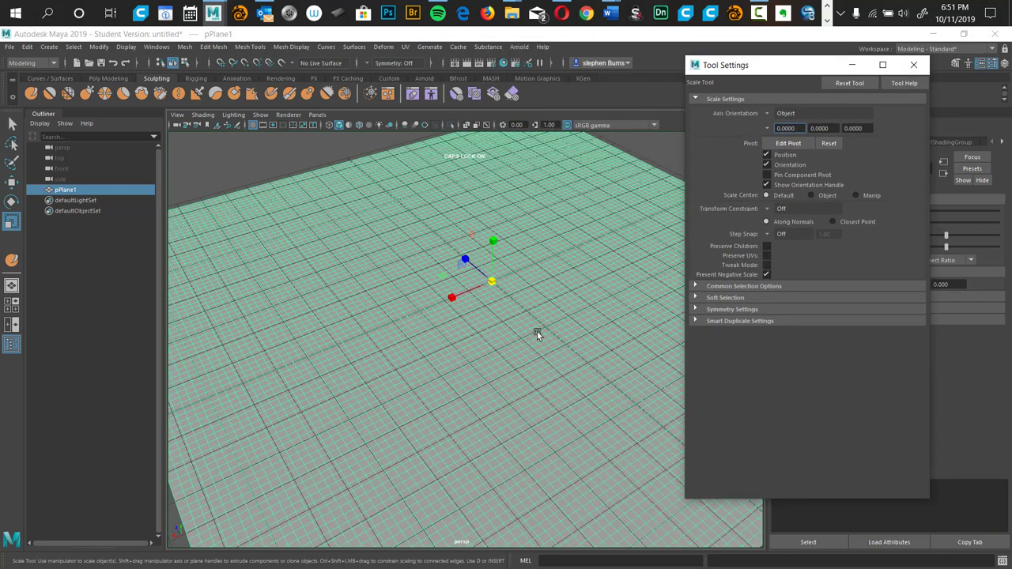
{"action": "left_click_drag", "start_coordinate": [540, 338], "coordinate": [466, 359], "text": "alt"}
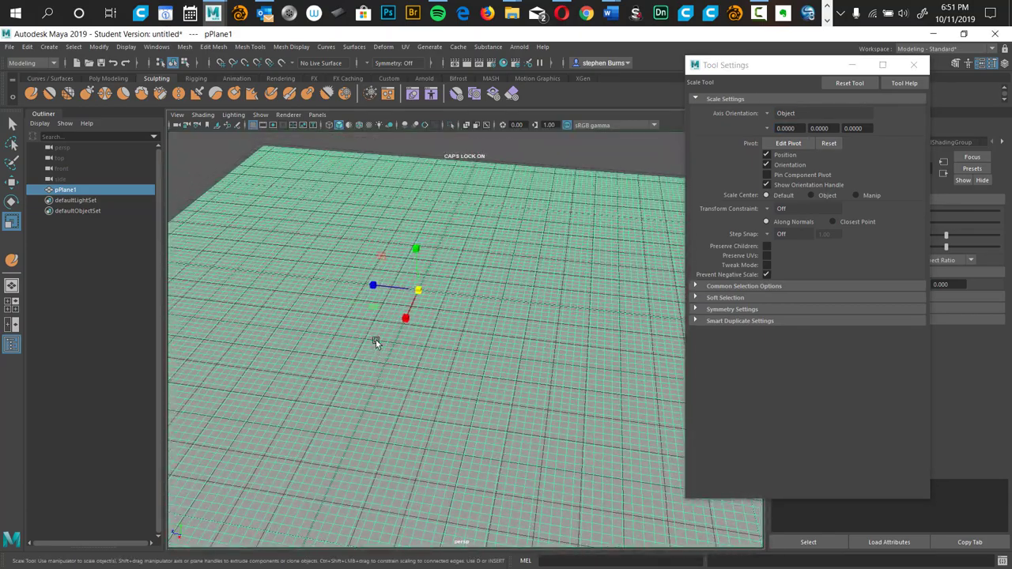
Activate the Smooth Tool and set its Spacing to 44.493, Size to 34.518 and Strength to 44.053
{"action": "left_click", "coordinate": [50, 93]}
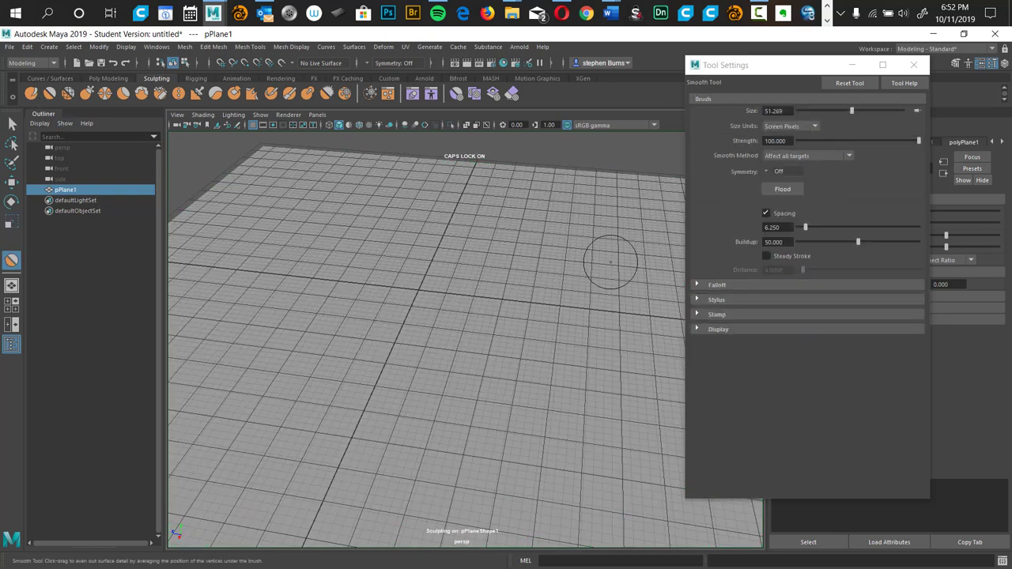
{"action": "left_click_drag", "start_coordinate": [805, 228], "coordinate": [807, 229]}
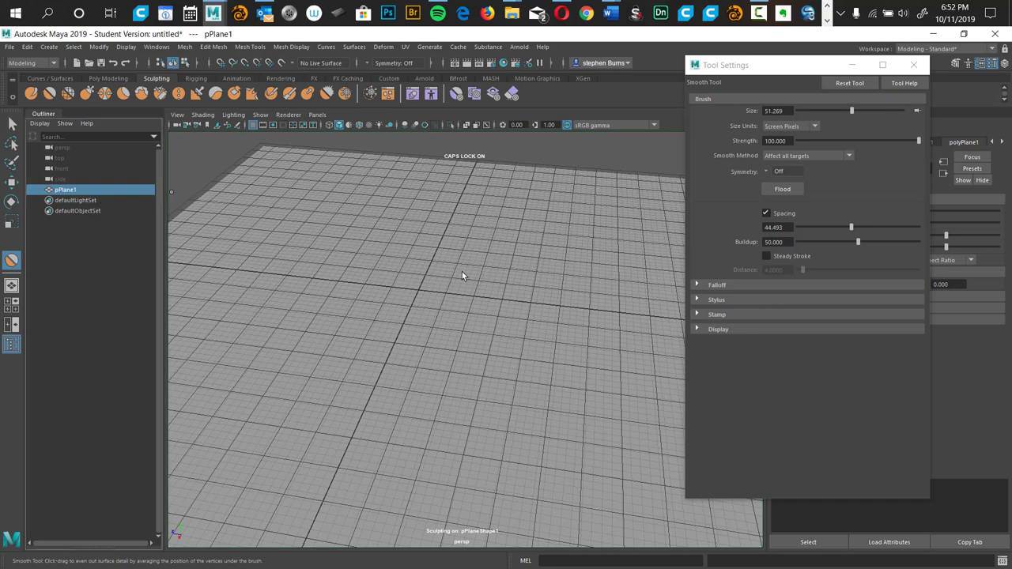
{"action": "key", "text": "f"}
{"action": "key", "text": "Caps_Lock"}
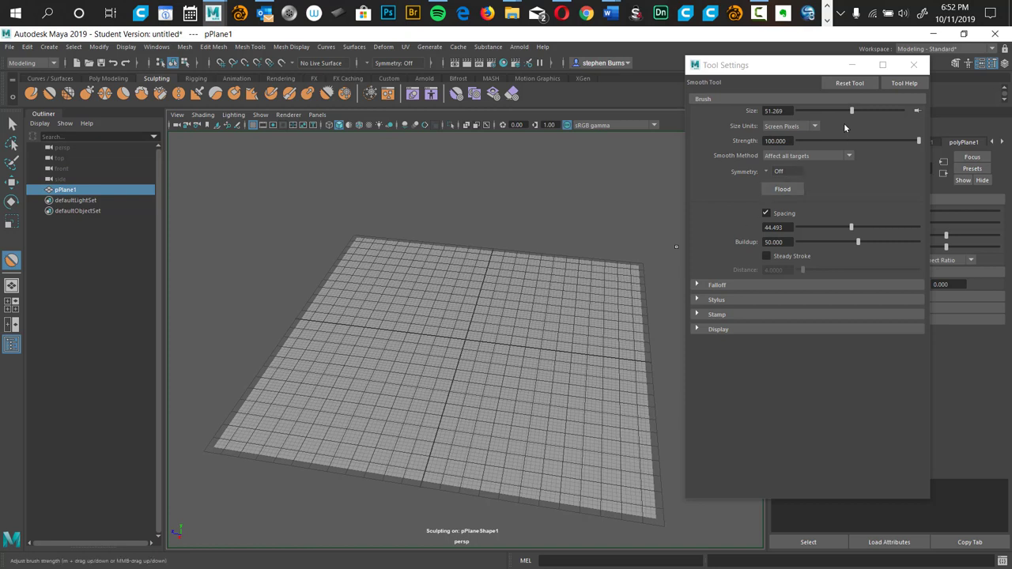
{"action": "left_click_drag", "start_coordinate": [852, 112], "coordinate": [839, 116]}
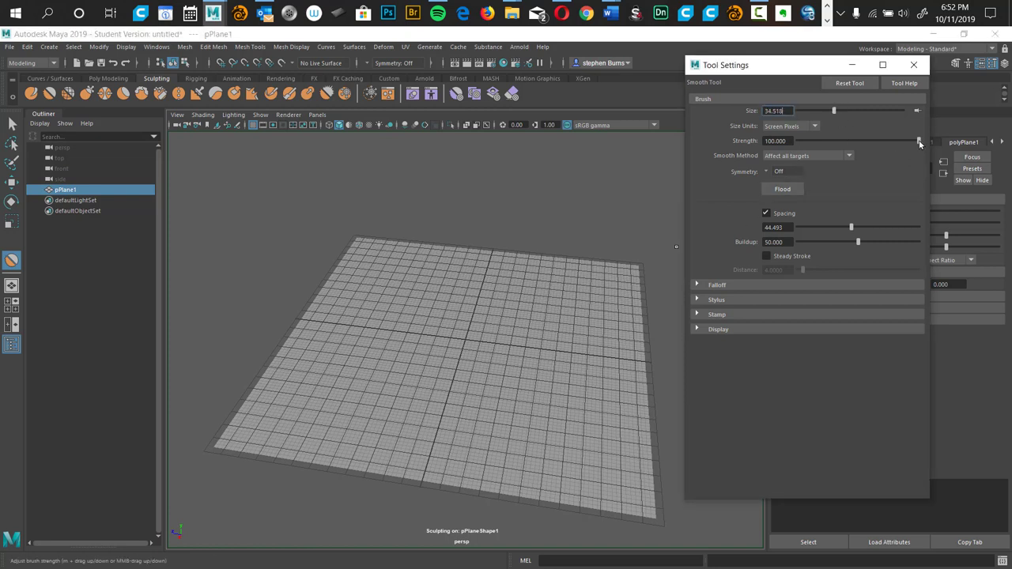
{"action": "left_click_drag", "start_coordinate": [850, 149], "coordinate": [851, 150]}
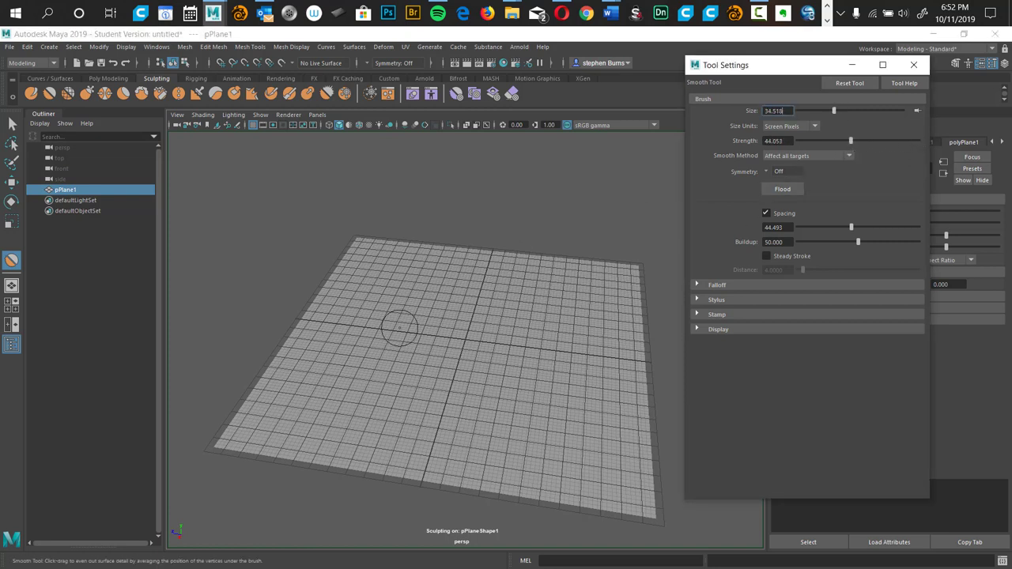
Try a Smooth Tool stroke on the flat plane and undo it
{"action": "left_click_drag", "start_coordinate": [366, 379], "coordinate": [384, 364]}
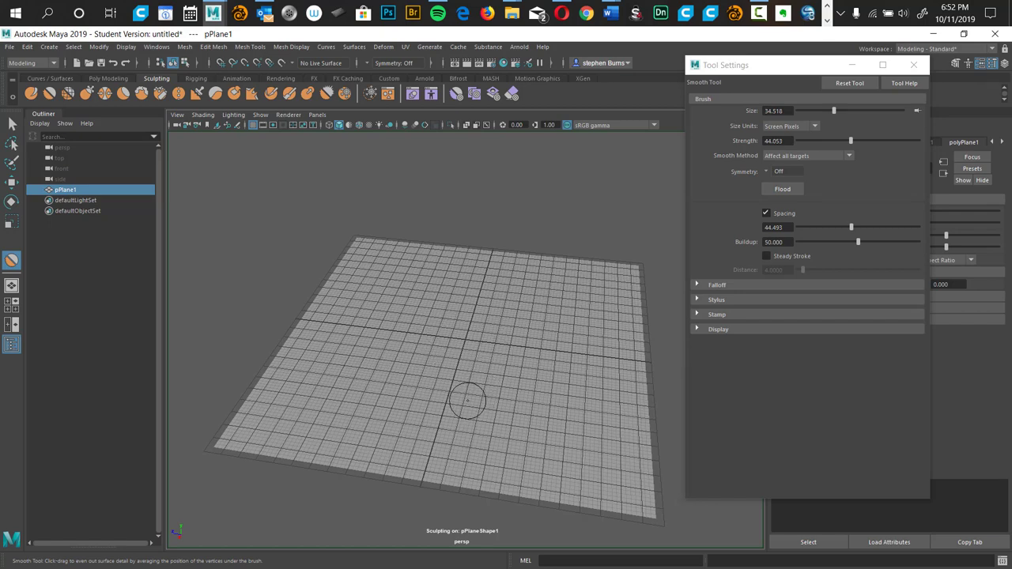
{"action": "right_click_drag", "start_coordinate": [475, 365], "coordinate": [541, 371], "text": "alt"}
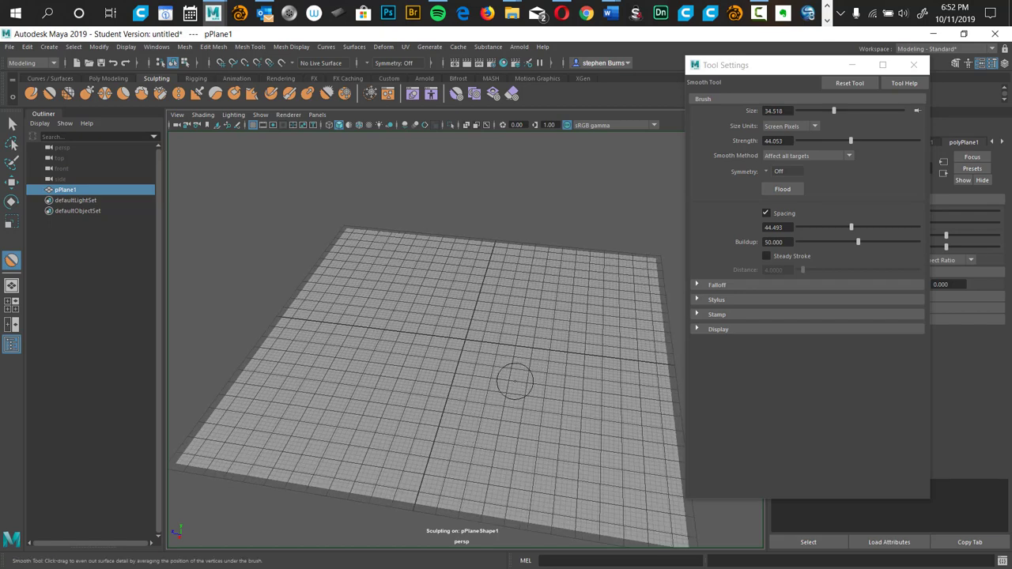
{"action": "mouse_move", "coordinate": [475, 379]}
{"action": "left_mouse_down", "text": "alt"}
{"action": "mouse_move", "coordinate": [504, 369]}
{"action": "mouse_move", "coordinate": [511, 339]}
{"action": "mouse_move", "coordinate": [501, 366]}
{"action": "left_mouse_up", "text": "alt"}
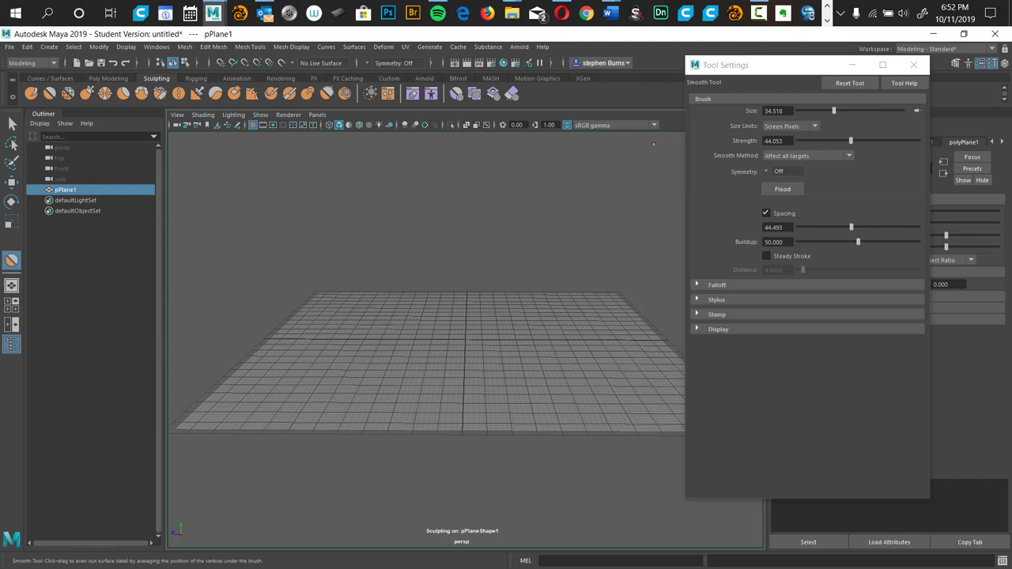
{"action": "key", "text": "ctrl+z"}
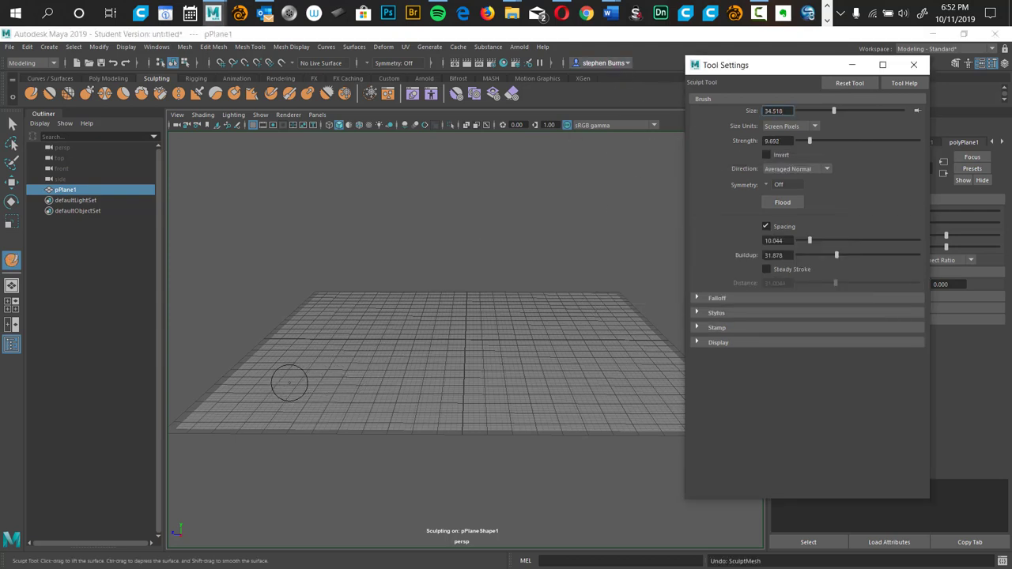
Try Sculpt Tool strokes across the plane at Spacing 10.044, 71.806 and 100, undoing each stroke
{"action": "left_click_drag", "start_coordinate": [284, 386], "coordinate": [591, 359]}
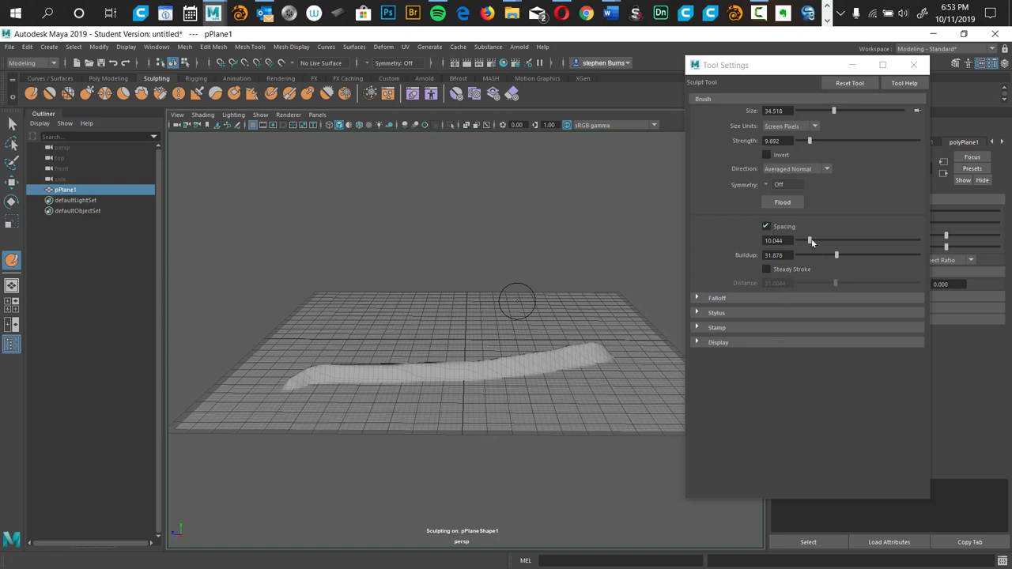
{"action": "key", "text": "ctrl+z"}
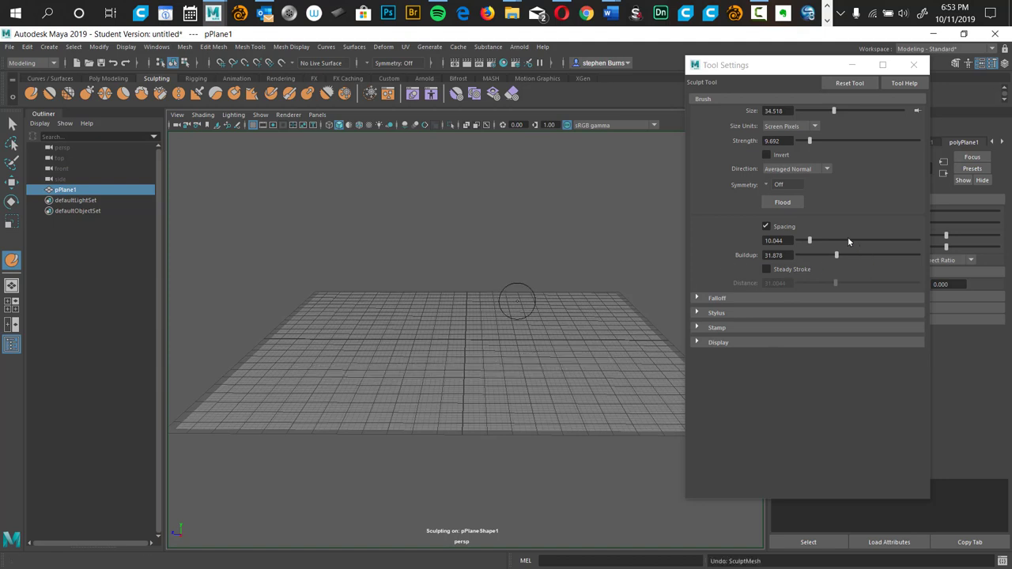
{"action": "left_click_drag", "start_coordinate": [810, 241], "coordinate": [882, 250]}
{"action": "mouse_move", "coordinate": [315, 355]}
{"action": "left_mouse_down"}
{"action": "mouse_move", "coordinate": [528, 307]}
{"action": "mouse_move", "coordinate": [544, 335]}
{"action": "mouse_move", "coordinate": [455, 353]}
{"action": "mouse_move", "coordinate": [523, 410]}
{"action": "mouse_move", "coordinate": [631, 389]}
{"action": "left_mouse_up"}
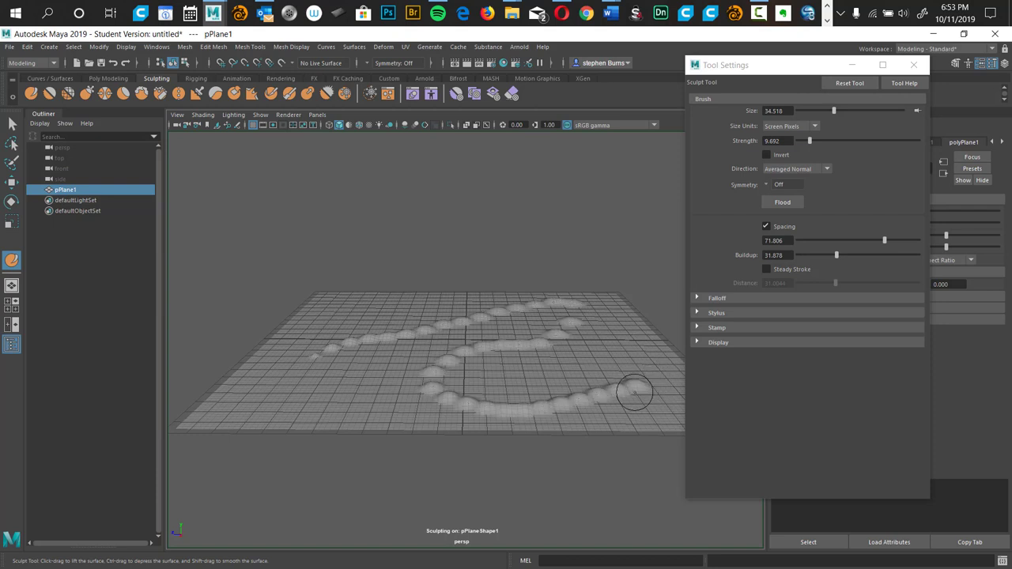
{"action": "key", "text": "ctrl+z"}
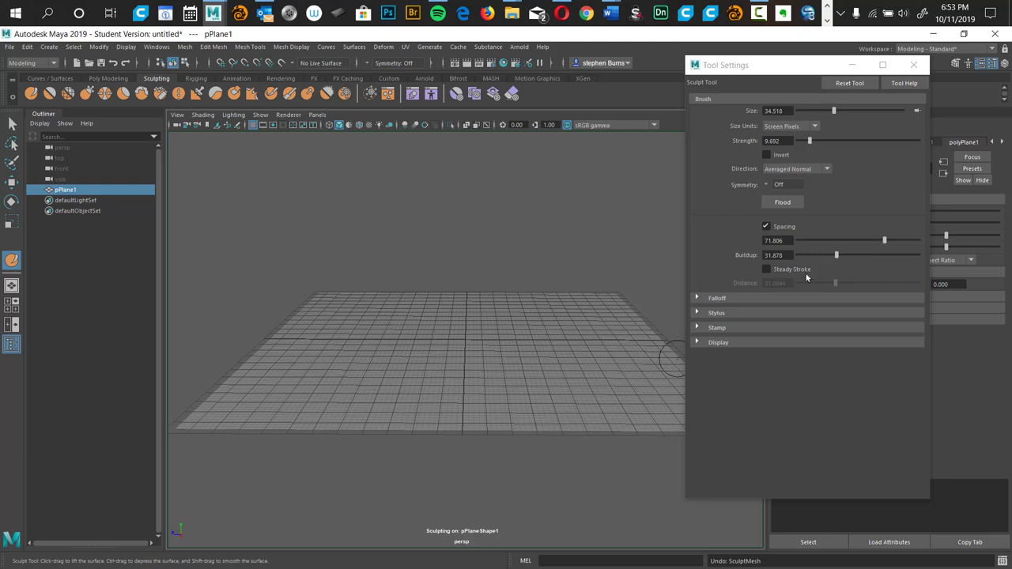
{"action": "left_click_drag", "start_coordinate": [884, 240], "coordinate": [895, 242]}
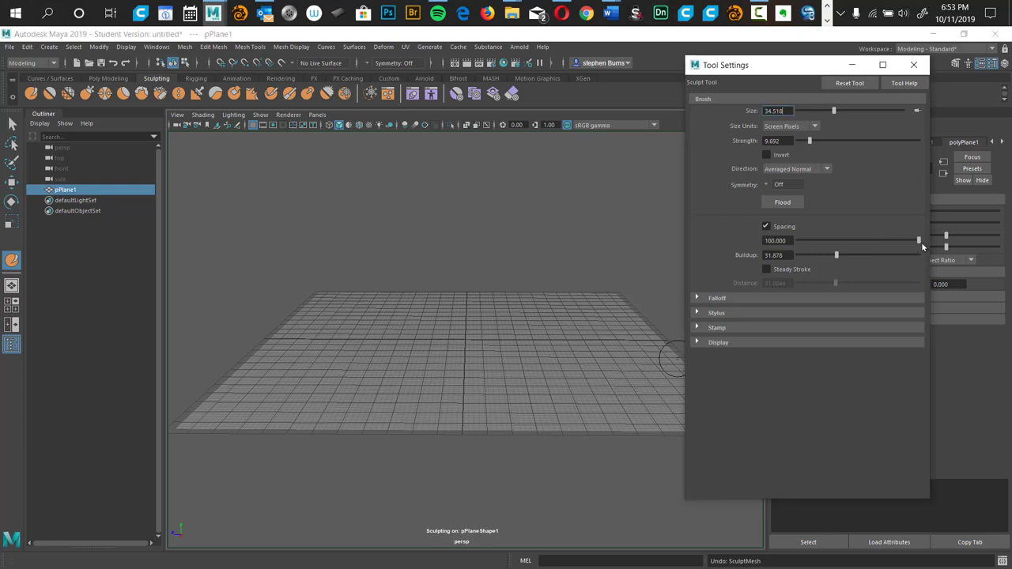
{"action": "mouse_move", "coordinate": [325, 312]}
{"action": "left_mouse_down"}
{"action": "mouse_move", "coordinate": [338, 335]}
{"action": "mouse_move", "coordinate": [514, 329]}
{"action": "mouse_move", "coordinate": [532, 364]}
{"action": "mouse_move", "coordinate": [589, 396]}
{"action": "mouse_move", "coordinate": [647, 403]}
{"action": "left_mouse_up"}
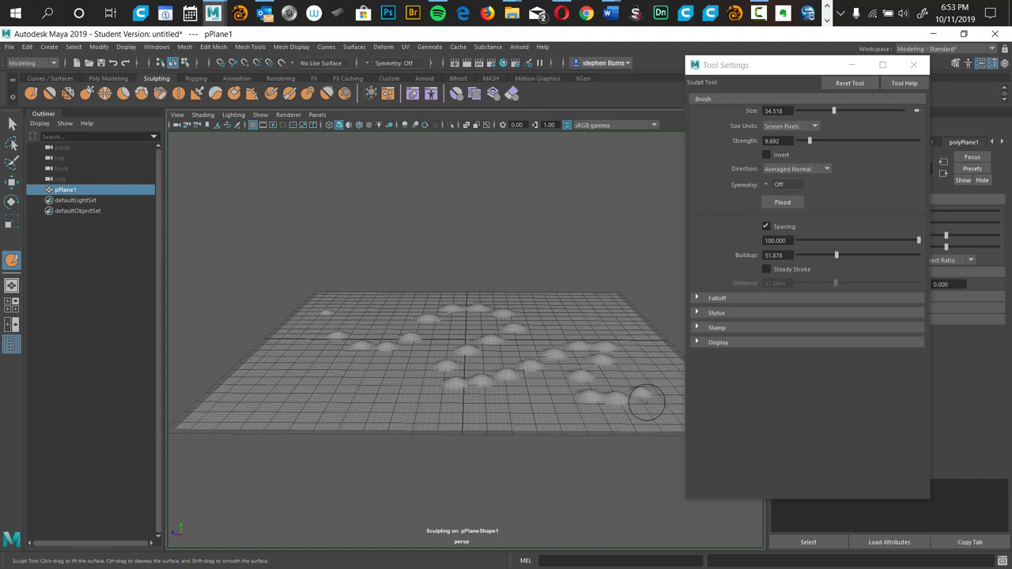
{"action": "key", "text": "ctrl+z"}
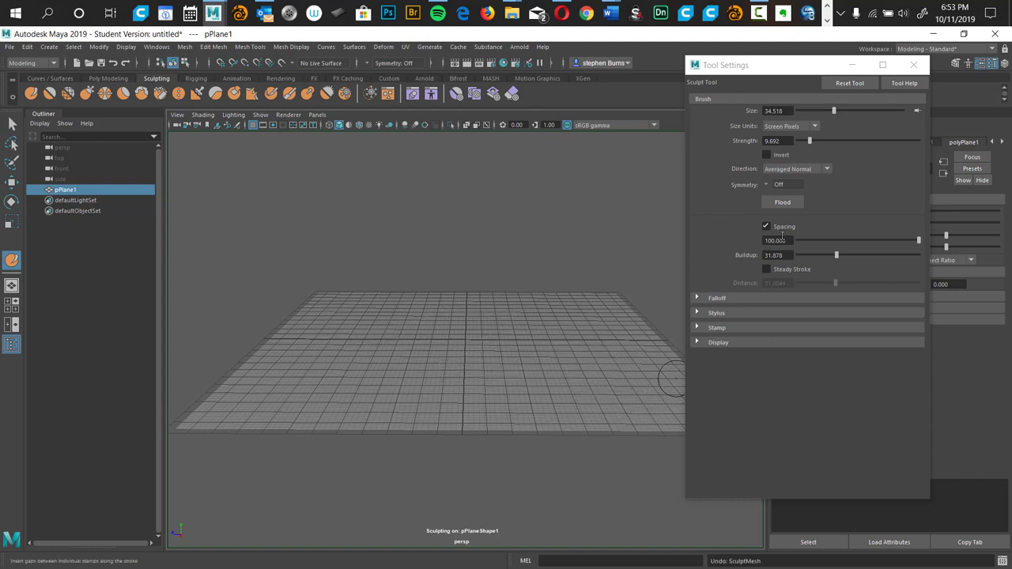
Sculpt a winding ridge across the plane's middle at Spacing 3.524, and tall cliffs along its far and right side with Buildup 70.925
{"action": "left_click_drag", "start_coordinate": [918, 240], "coordinate": [911, 241]}
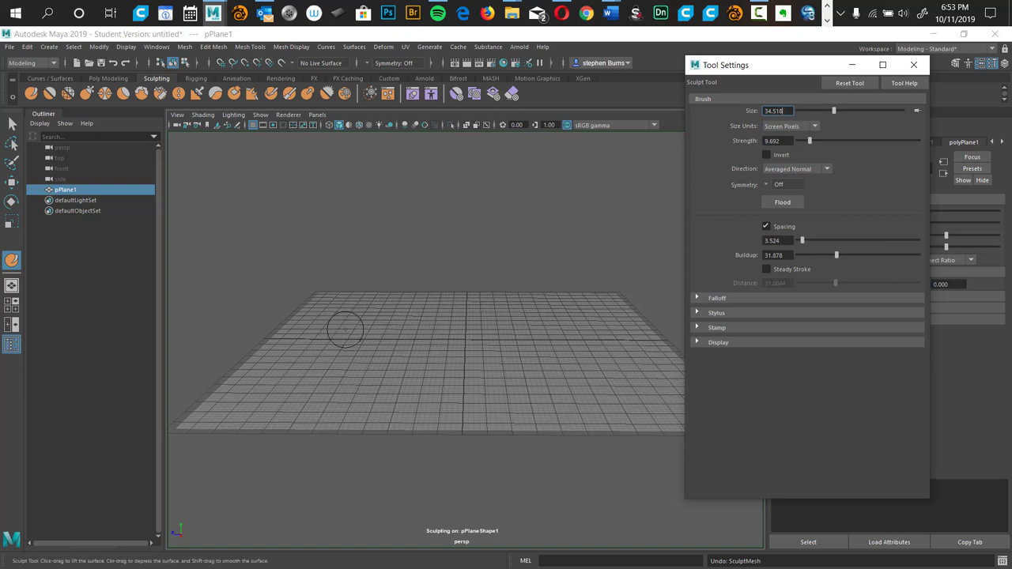
{"action": "mouse_move", "coordinate": [336, 328]}
{"action": "left_mouse_down"}
{"action": "mouse_move", "coordinate": [380, 348]}
{"action": "mouse_move", "coordinate": [467, 338]}
{"action": "mouse_move", "coordinate": [498, 370]}
{"action": "mouse_move", "coordinate": [546, 364]}
{"action": "mouse_move", "coordinate": [638, 414]}
{"action": "left_mouse_up"}
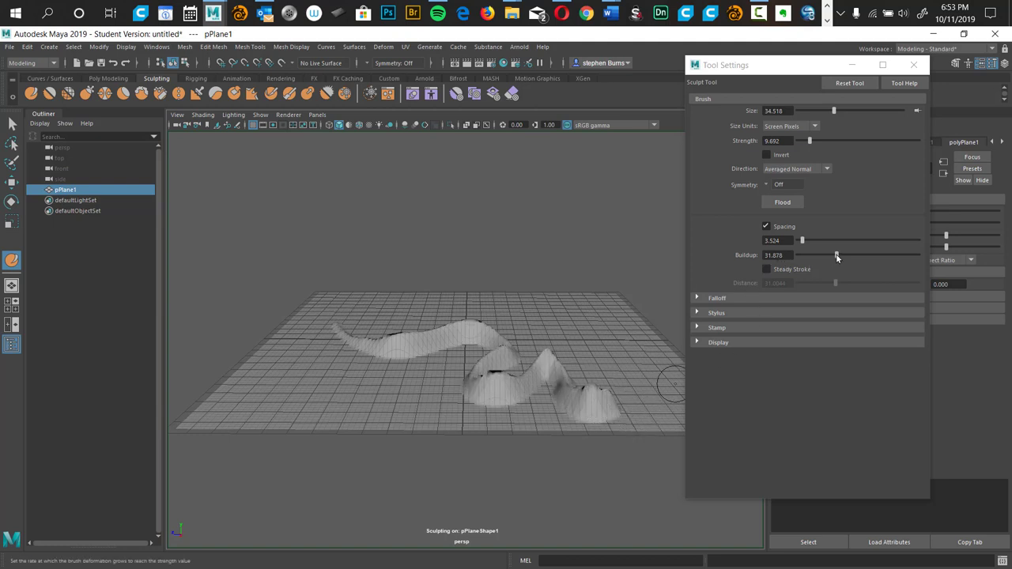
{"action": "left_click_drag", "start_coordinate": [837, 255], "coordinate": [883, 255]}
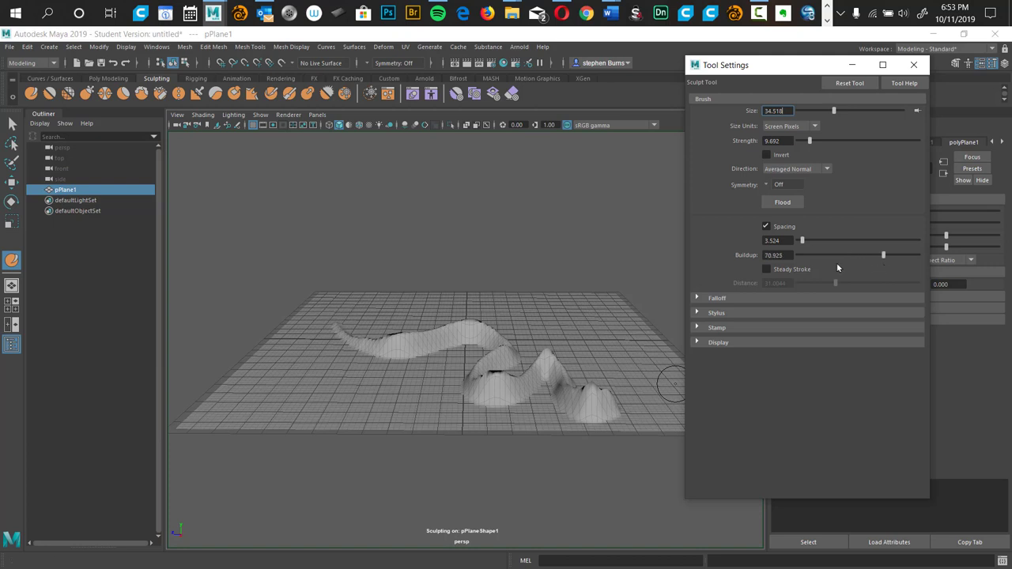
{"action": "mouse_move", "coordinate": [531, 320]}
{"action": "left_mouse_down"}
{"action": "mouse_move", "coordinate": [592, 325]}
{"action": "mouse_move", "coordinate": [643, 405]}
{"action": "left_mouse_up"}
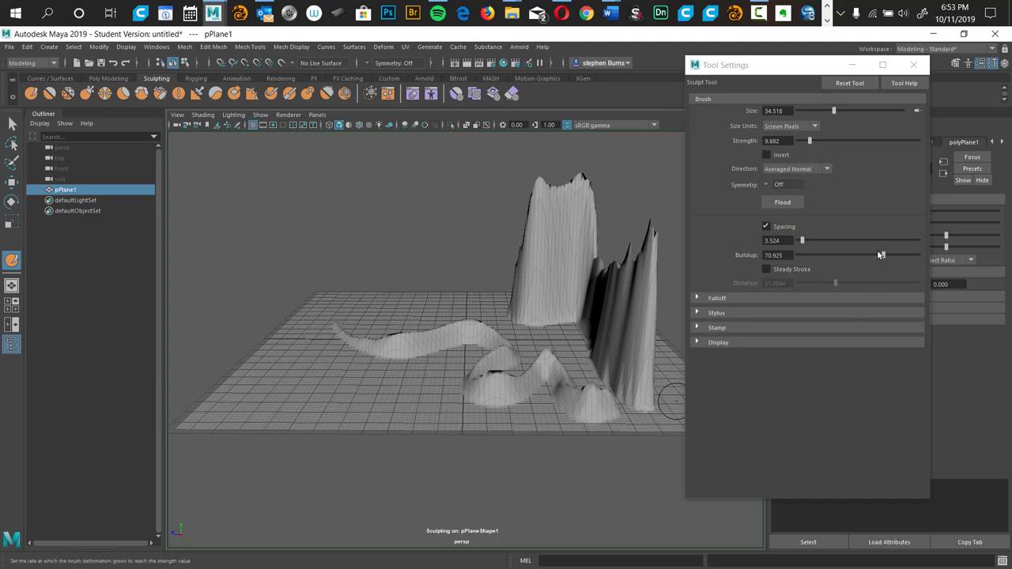
Raise rugged hills on the plane's left half with Buildup 44.053, and low mounds around the existing ridges with Buildup 18.062
{"action": "left_click_drag", "start_coordinate": [881, 254], "coordinate": [850, 256]}
{"action": "left_click_drag", "start_coordinate": [803, 255], "coordinate": [851, 269]}
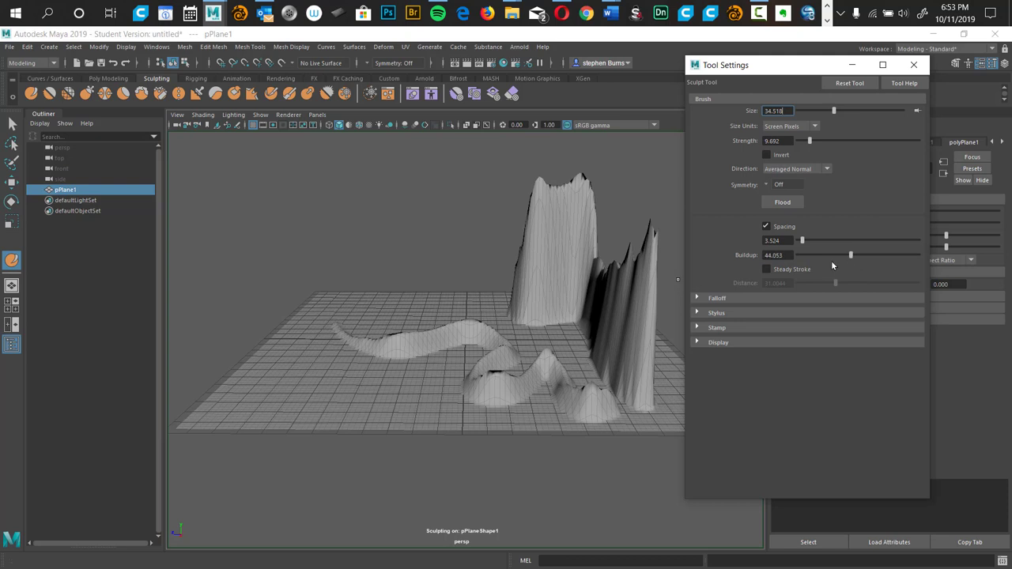
{"action": "left_click", "coordinate": [393, 302]}
{"action": "left_click", "coordinate": [434, 312]}
{"action": "left_click_drag", "start_coordinate": [417, 329], "coordinate": [420, 366]}
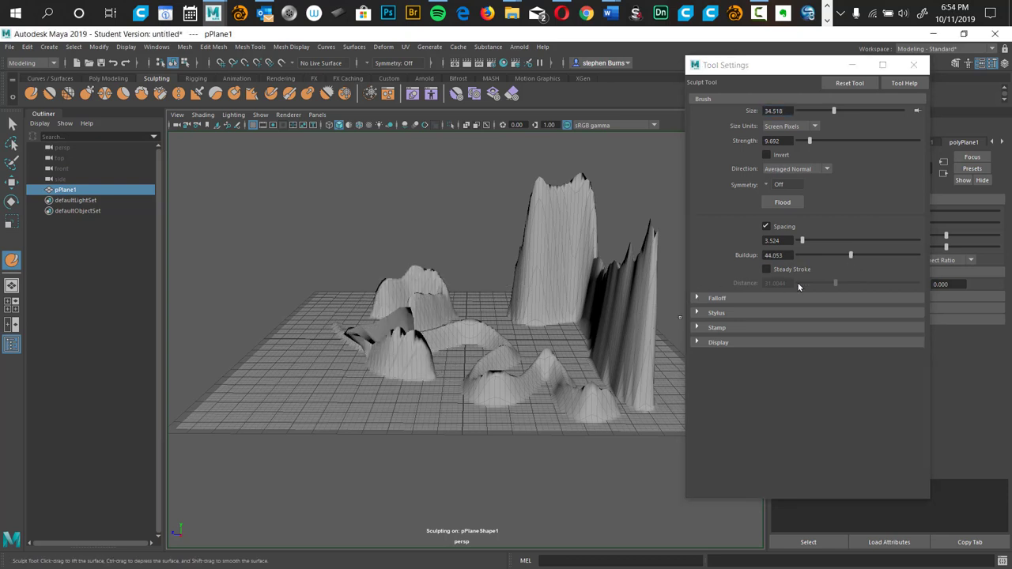
{"action": "left_click_drag", "start_coordinate": [850, 256], "coordinate": [819, 255]}
{"action": "mouse_move", "coordinate": [317, 368]}
{"action": "left_mouse_down"}
{"action": "mouse_move", "coordinate": [348, 392]}
{"action": "mouse_move", "coordinate": [534, 380]}
{"action": "mouse_move", "coordinate": [569, 336]}
{"action": "left_mouse_up"}
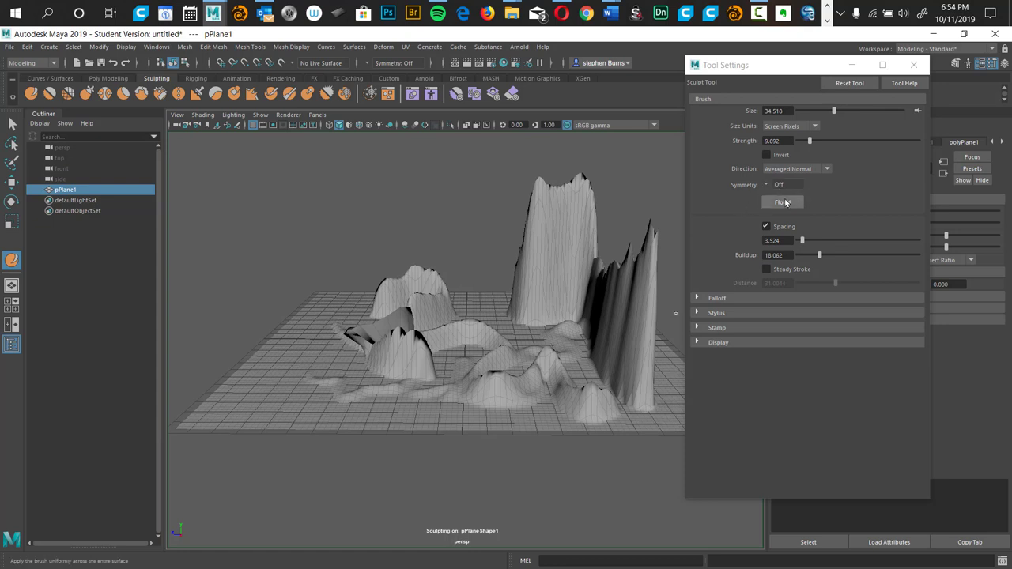
Set the brush Symmetry to Object X and sculpt mirrored low ridges around the hills and along the plane's opposite edges
{"action": "left_click", "coordinate": [767, 186]}
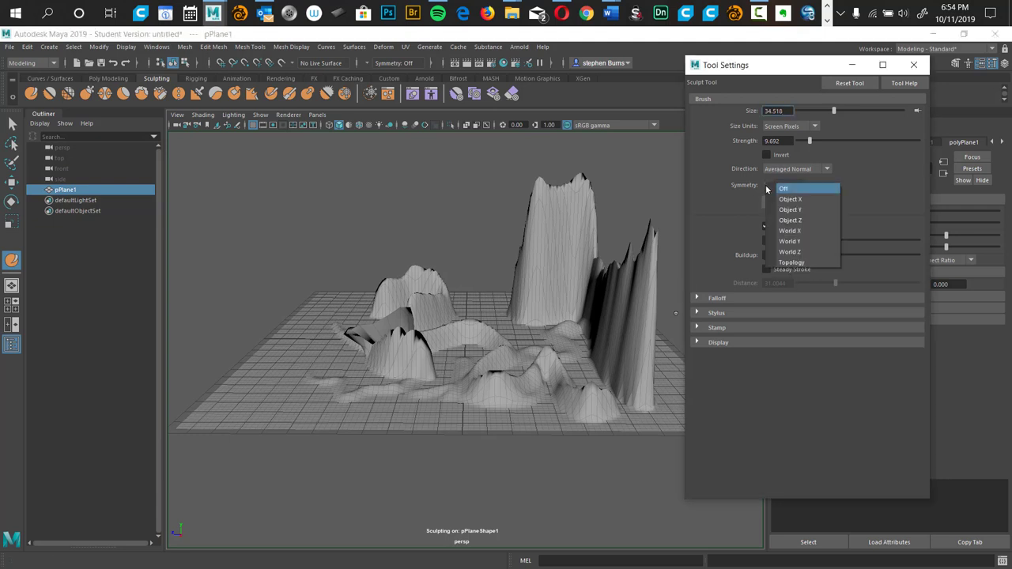
{"action": "left_click", "coordinate": [783, 200]}
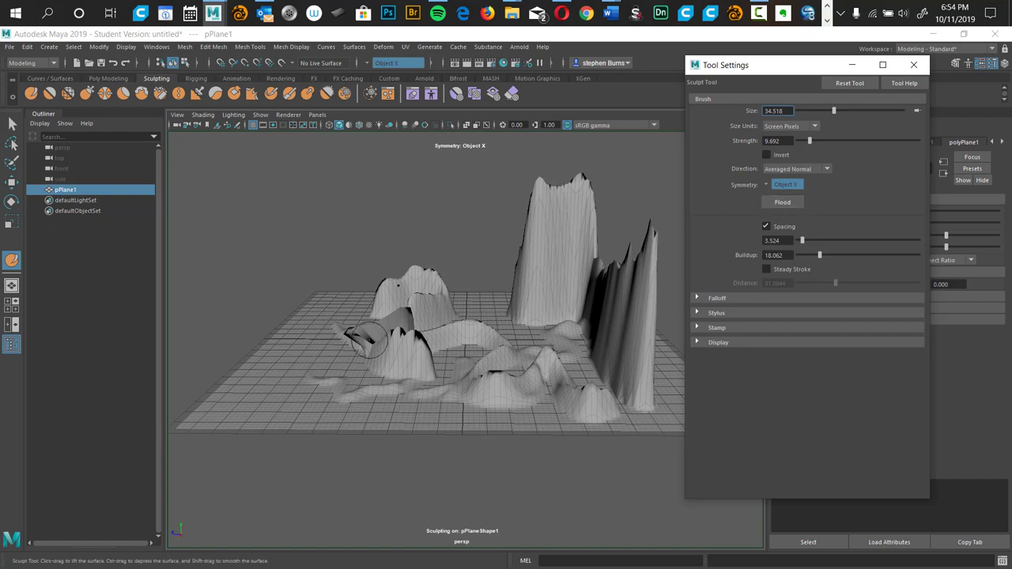
{"action": "mouse_move", "coordinate": [319, 372]}
{"action": "left_mouse_down"}
{"action": "mouse_move", "coordinate": [395, 368]}
{"action": "mouse_move", "coordinate": [340, 381]}
{"action": "mouse_move", "coordinate": [504, 331]}
{"action": "mouse_move", "coordinate": [558, 386]}
{"action": "left_mouse_up"}
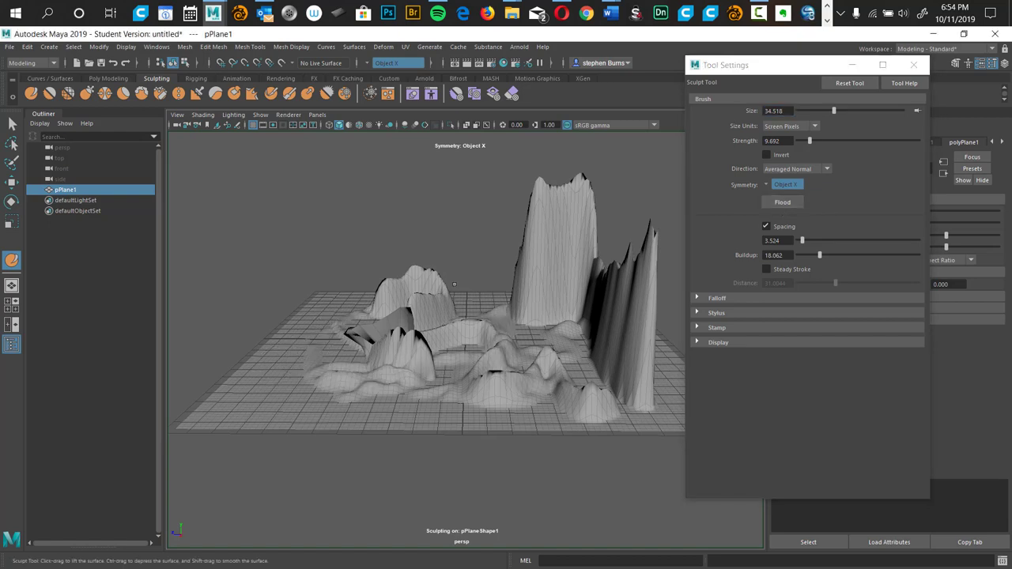
{"action": "mouse_move", "coordinate": [454, 284]}
{"action": "left_mouse_down", "text": "alt"}
{"action": "mouse_move", "coordinate": [430, 289]}
{"action": "mouse_move", "coordinate": [440, 285]}
{"action": "left_mouse_up", "text": "alt"}
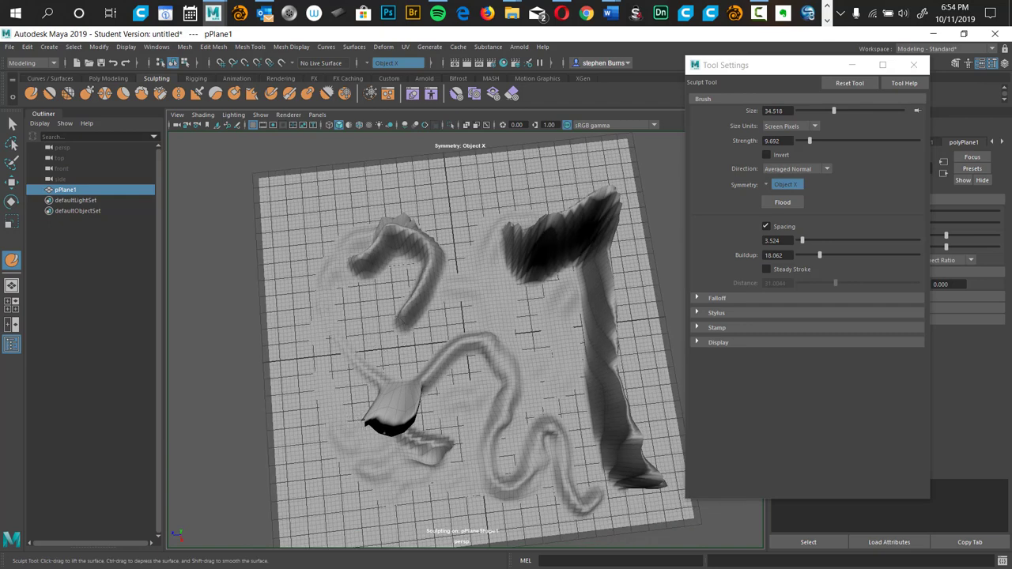
{"action": "mouse_move", "coordinate": [386, 431]}
{"action": "left_mouse_down"}
{"action": "mouse_move", "coordinate": [431, 402]}
{"action": "mouse_move", "coordinate": [503, 395]}
{"action": "mouse_move", "coordinate": [345, 419]}
{"action": "mouse_move", "coordinate": [330, 399]}
{"action": "left_mouse_up"}
{"action": "mouse_move", "coordinate": [460, 191]}
{"action": "left_mouse_down"}
{"action": "mouse_move", "coordinate": [356, 208]}
{"action": "mouse_move", "coordinate": [471, 191]}
{"action": "left_mouse_up"}
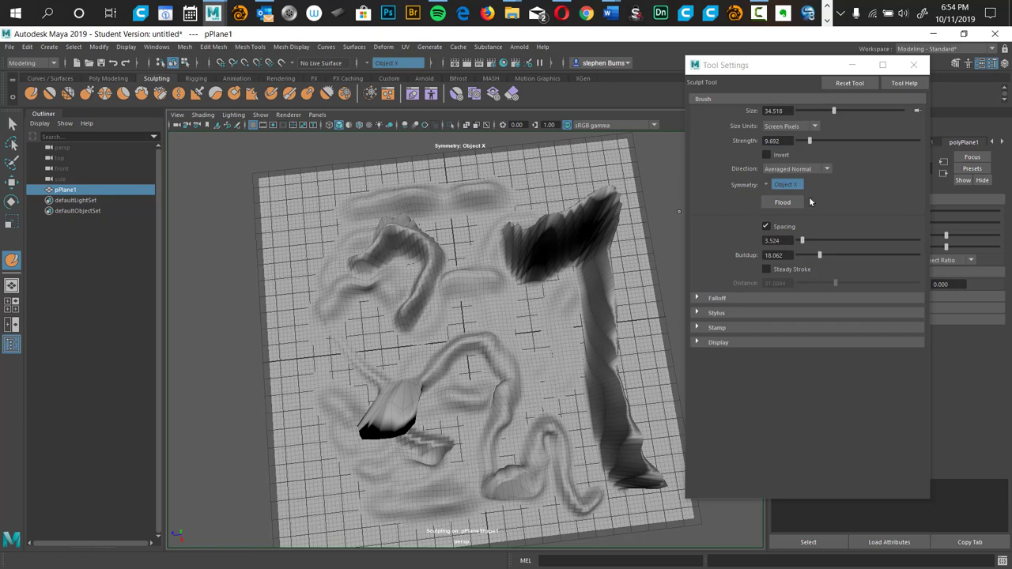
Turn the brush Symmetry off and sculpt low bumps in the flat area beside the tall right-hand cliff
{"action": "left_click", "coordinate": [767, 185]}
{"action": "left_click", "coordinate": [786, 193]}
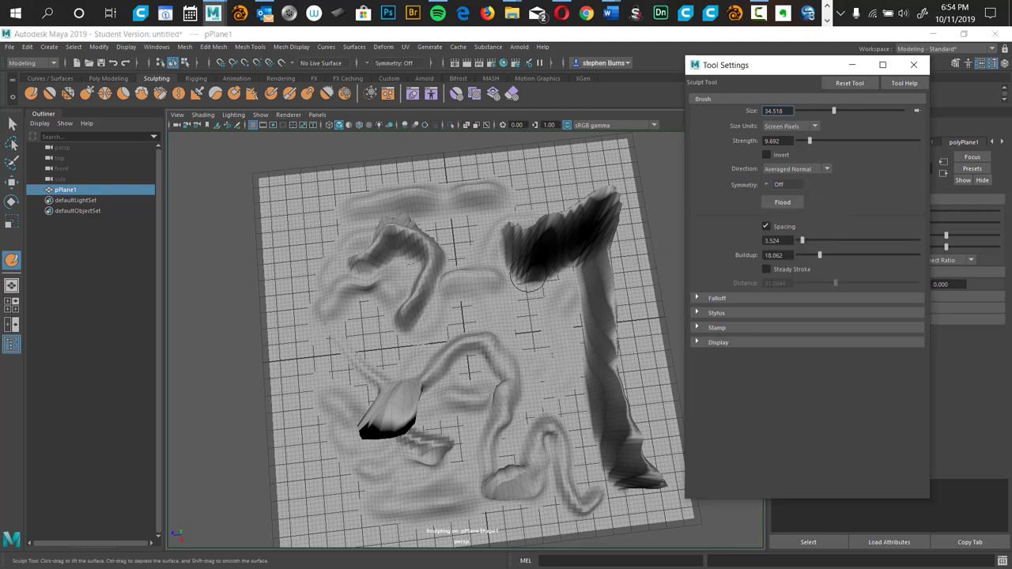
{"action": "mouse_move", "coordinate": [528, 283]}
{"action": "left_mouse_down"}
{"action": "mouse_move", "coordinate": [534, 336]}
{"action": "mouse_move", "coordinate": [571, 411]}
{"action": "left_mouse_up"}
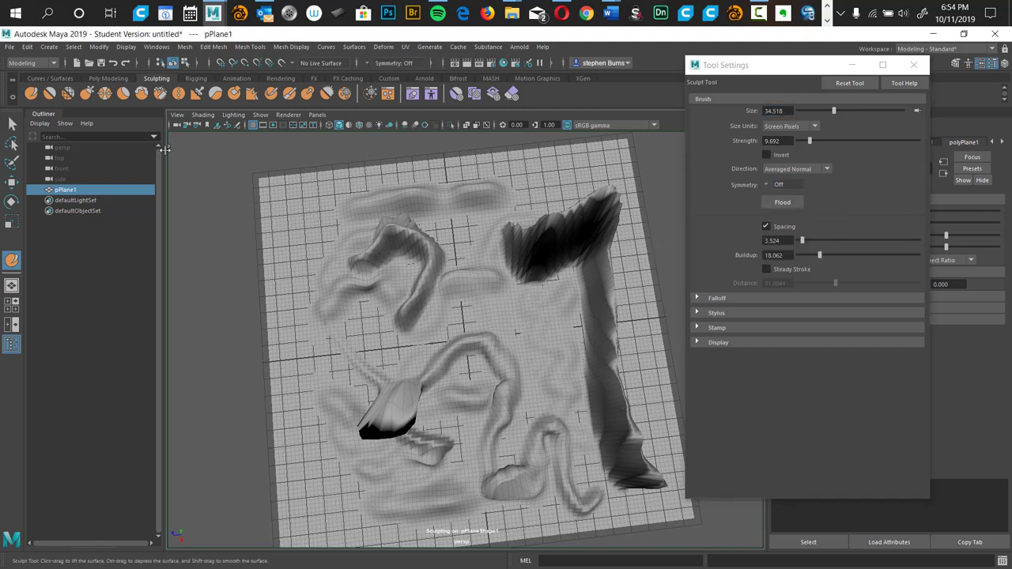
Soften the jagged cliffs with the Smooth Tool and set its Strength to 58.590 and Buildup to 62.115
{"action": "left_click", "coordinate": [49, 94]}
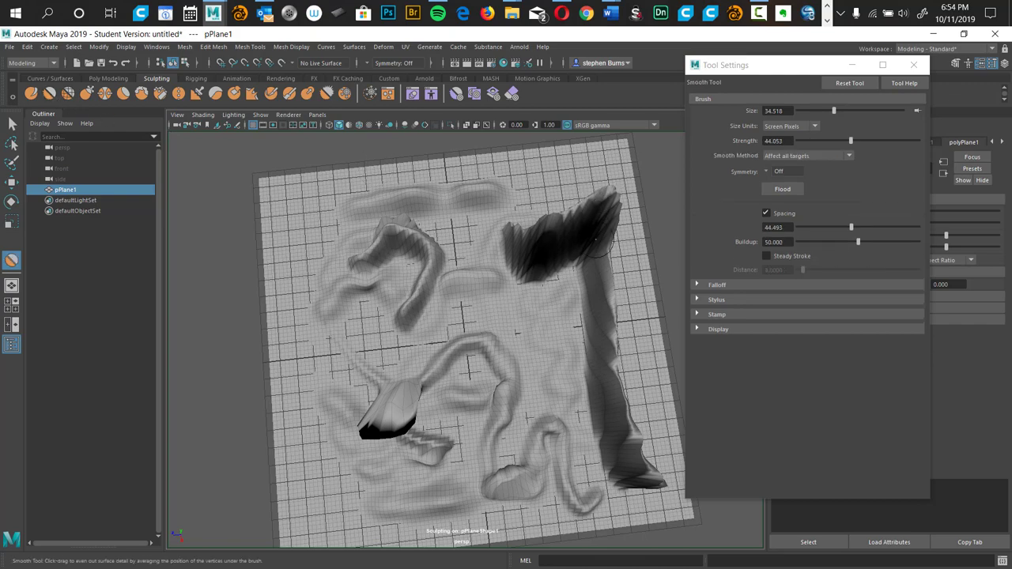
{"action": "mouse_move", "coordinate": [602, 241]}
{"action": "left_mouse_down", "text": "alt"}
{"action": "mouse_move", "coordinate": [561, 260]}
{"action": "mouse_move", "coordinate": [549, 227]}
{"action": "mouse_move", "coordinate": [565, 239]}
{"action": "left_mouse_up", "text": "alt"}
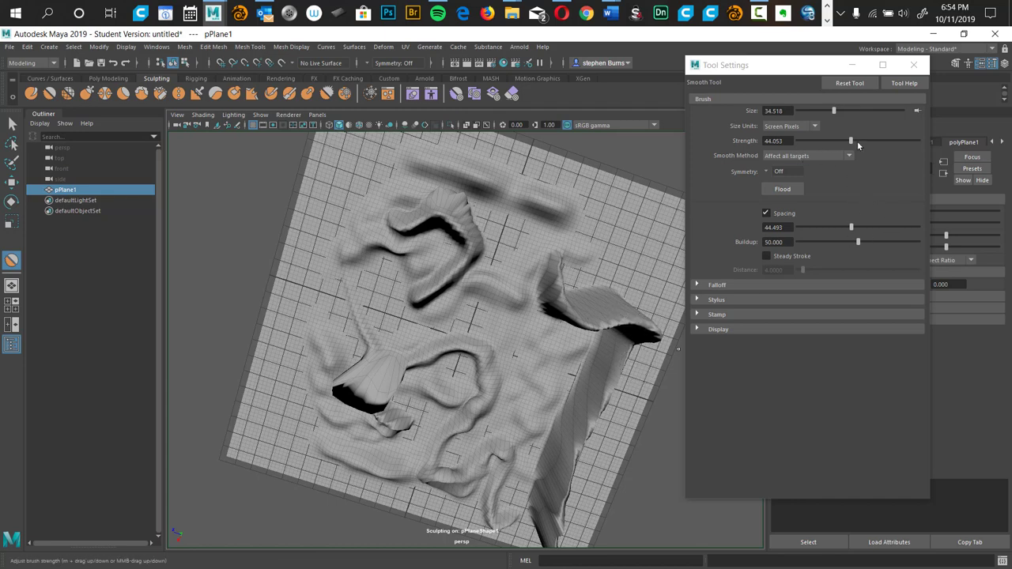
{"action": "left_click_drag", "start_coordinate": [854, 140], "coordinate": [867, 140]}
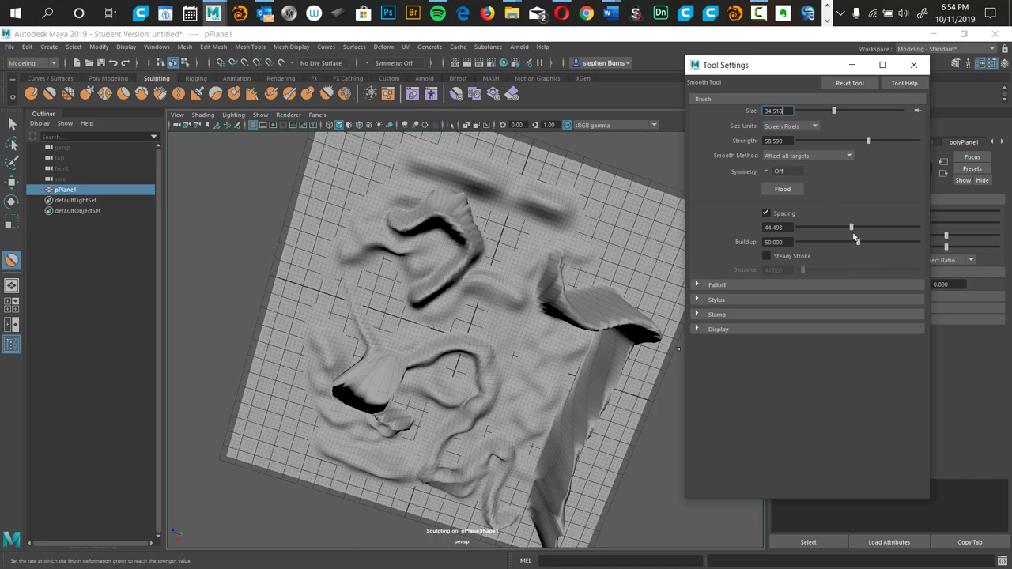
{"action": "left_click_drag", "start_coordinate": [876, 242], "coordinate": [874, 242]}
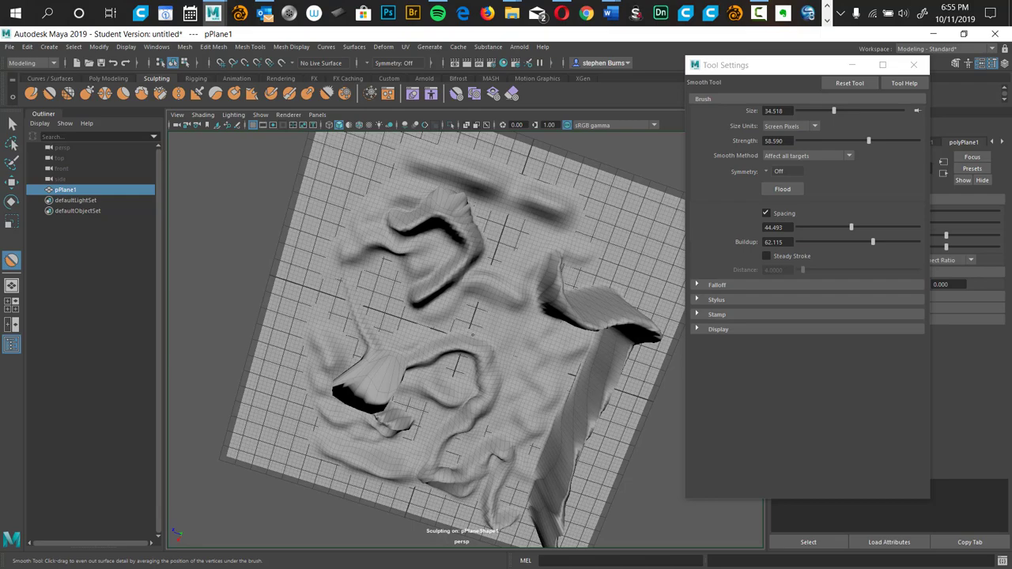
{"action": "mouse_move", "coordinate": [469, 411]}
{"action": "left_mouse_down", "text": "alt"}
{"action": "mouse_move", "coordinate": [543, 352]}
{"action": "mouse_move", "coordinate": [606, 355]}
{"action": "mouse_move", "coordinate": [484, 376]}
{"action": "mouse_move", "coordinate": [450, 411]}
{"action": "mouse_move", "coordinate": [507, 395]}
{"action": "mouse_move", "coordinate": [459, 356]}
{"action": "mouse_move", "coordinate": [416, 416]}
{"action": "mouse_move", "coordinate": [480, 370]}
{"action": "left_mouse_up", "text": "alt"}
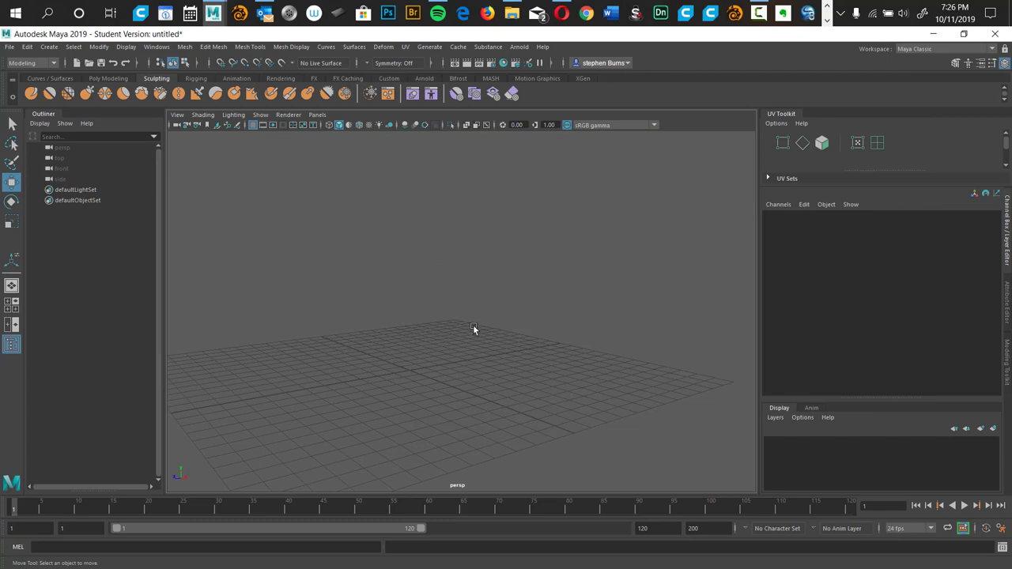
Create a polygon cylinder and scale it into a flat disc with Scale X and Z about 6.708 and Scale Y about 0.542
{"action": "mouse_move", "coordinate": [473, 329]}
{"action": "left_mouse_down", "text": "alt"}
{"action": "mouse_move", "coordinate": [495, 335]}
{"action": "mouse_move", "coordinate": [468, 327]}
{"action": "mouse_move", "coordinate": [466, 351]}
{"action": "mouse_move", "coordinate": [477, 317]}
{"action": "mouse_move", "coordinate": [452, 319]}
{"action": "mouse_move", "coordinate": [461, 351]}
{"action": "mouse_move", "coordinate": [432, 322]}
{"action": "mouse_move", "coordinate": [468, 336]}
{"action": "left_mouse_up", "text": "alt"}
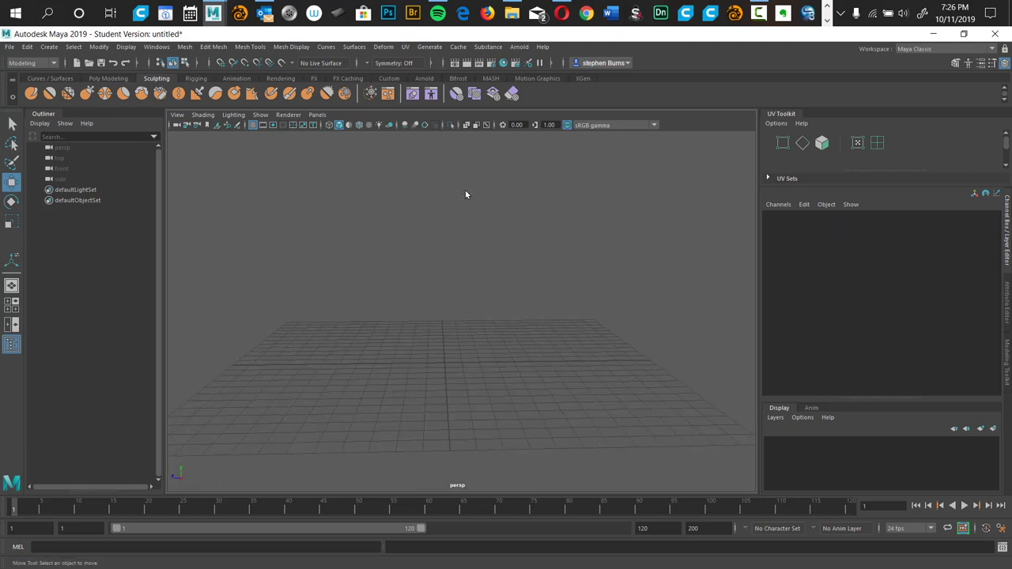
{"action": "right_click_drag", "start_coordinate": [465, 192], "coordinate": [417, 192], "text": "shift"}
{"action": "key", "text": "r"}
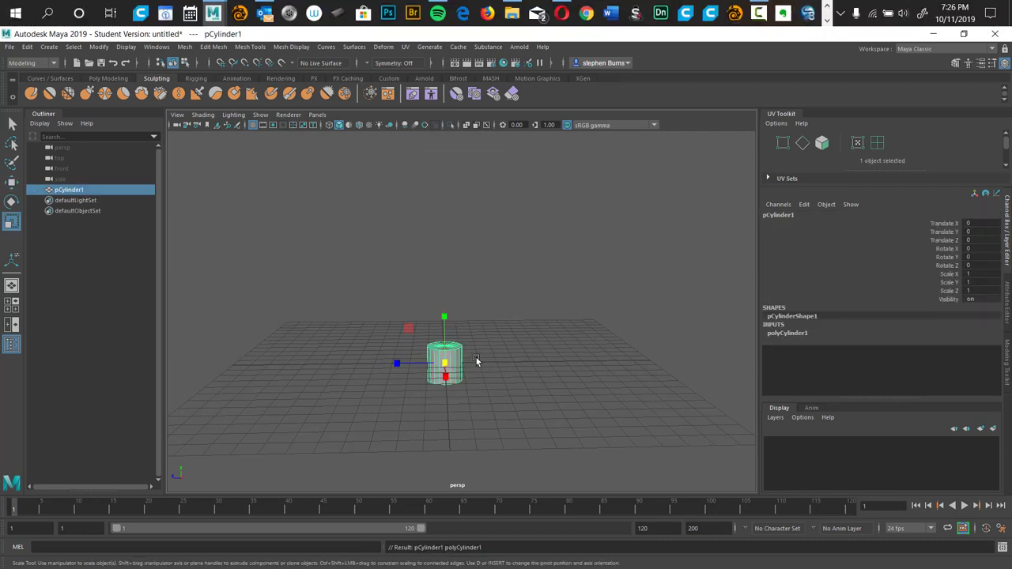
{"action": "left_click_drag", "start_coordinate": [445, 364], "coordinate": [614, 351]}
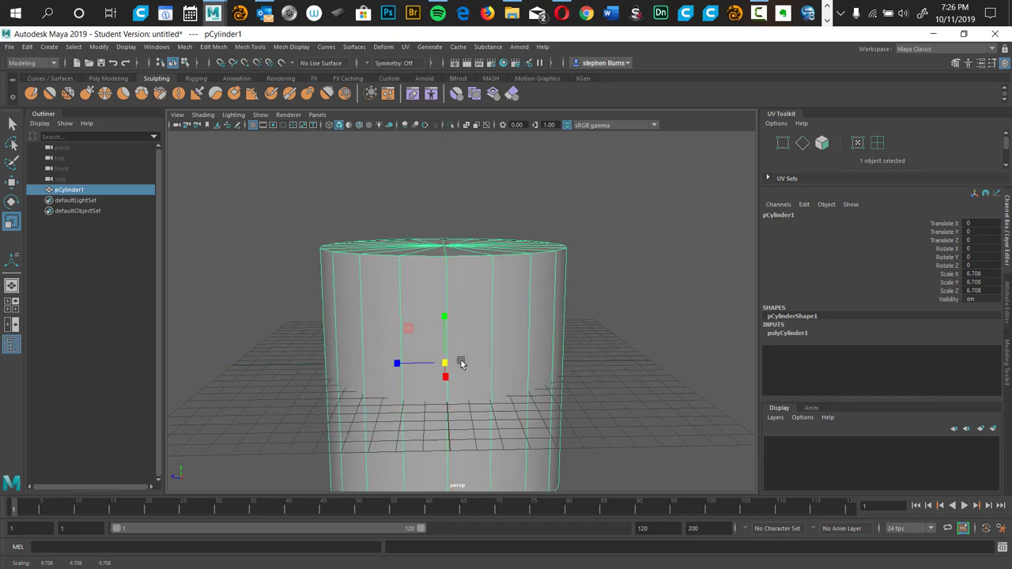
{"action": "left_click_drag", "start_coordinate": [448, 323], "coordinate": [441, 364]}
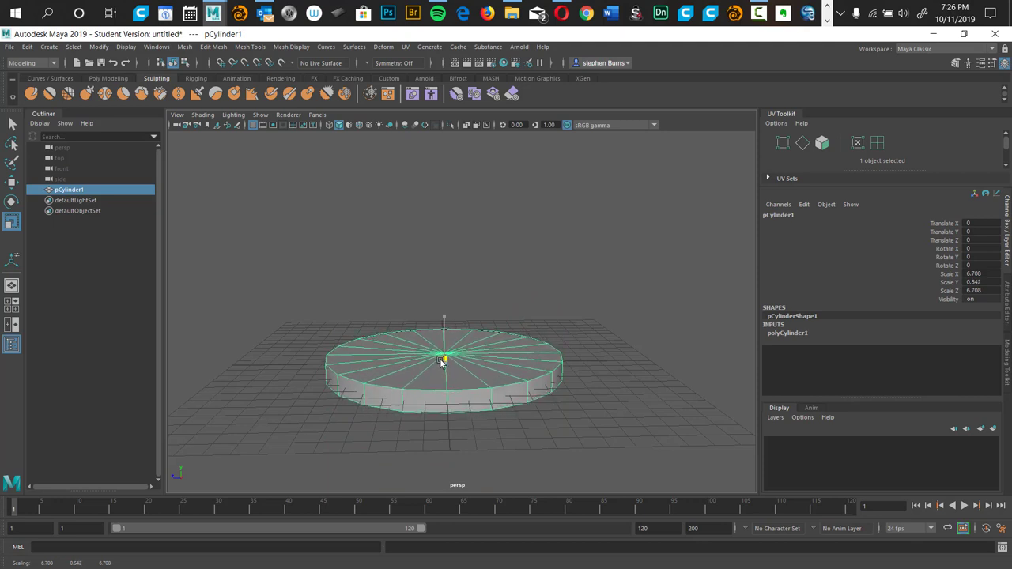
Raise the disc above the grid to about Translate Y 7.982 and thin it to about Scale Y 0.453
{"action": "key", "text": "w"}
{"action": "left_click_drag", "start_coordinate": [451, 317], "coordinate": [465, 169]}
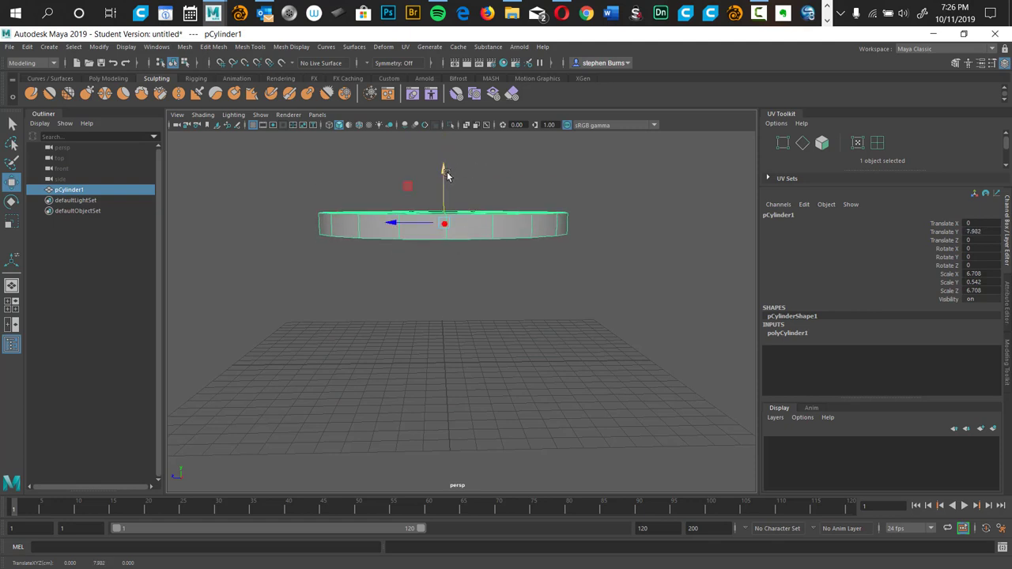
{"action": "key", "text": "r"}
{"action": "left_click_drag", "start_coordinate": [445, 174], "coordinate": [446, 184]}
{"action": "mouse_move", "coordinate": [530, 305]}
{"action": "left_mouse_down", "text": "alt"}
{"action": "mouse_move", "coordinate": [527, 324]}
{"action": "mouse_move", "coordinate": [522, 300]}
{"action": "left_mouse_up", "text": "alt"}
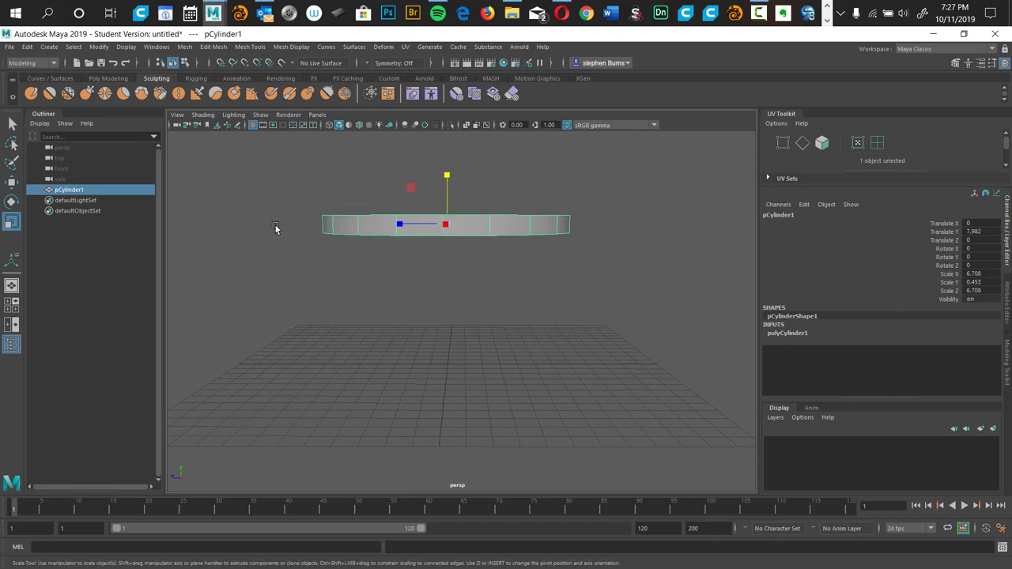
Switch the disc to face selection and select only the 20 triangular faces of its upper cap
{"action": "left_click_drag", "start_coordinate": [288, 148], "coordinate": [616, 230]}
{"action": "mouse_move", "coordinate": [552, 316]}
{"action": "left_mouse_down", "text": "alt"}
{"action": "mouse_move", "coordinate": [538, 335]}
{"action": "mouse_move", "coordinate": [517, 285]}
{"action": "mouse_move", "coordinate": [540, 308]}
{"action": "mouse_move", "coordinate": [554, 301]}
{"action": "left_mouse_up", "text": "alt"}
{"action": "right_click_drag", "start_coordinate": [684, 227], "coordinate": [678, 254]}
{"action": "left_click", "coordinate": [677, 257]}
{"action": "right_click_drag", "start_coordinate": [558, 349], "coordinate": [554, 340], "text": "alt"}
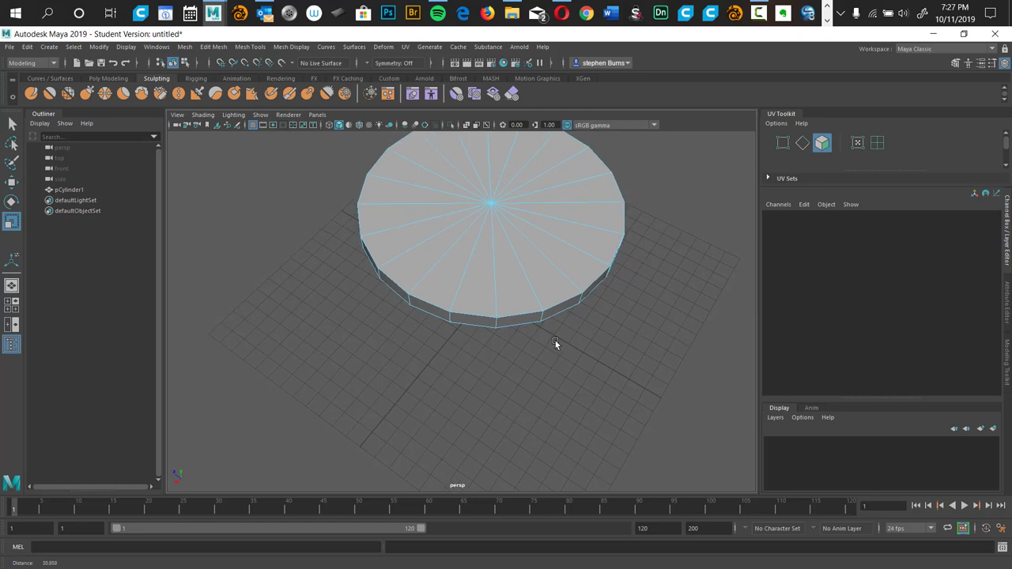
{"action": "double_click", "coordinate": [542, 273]}
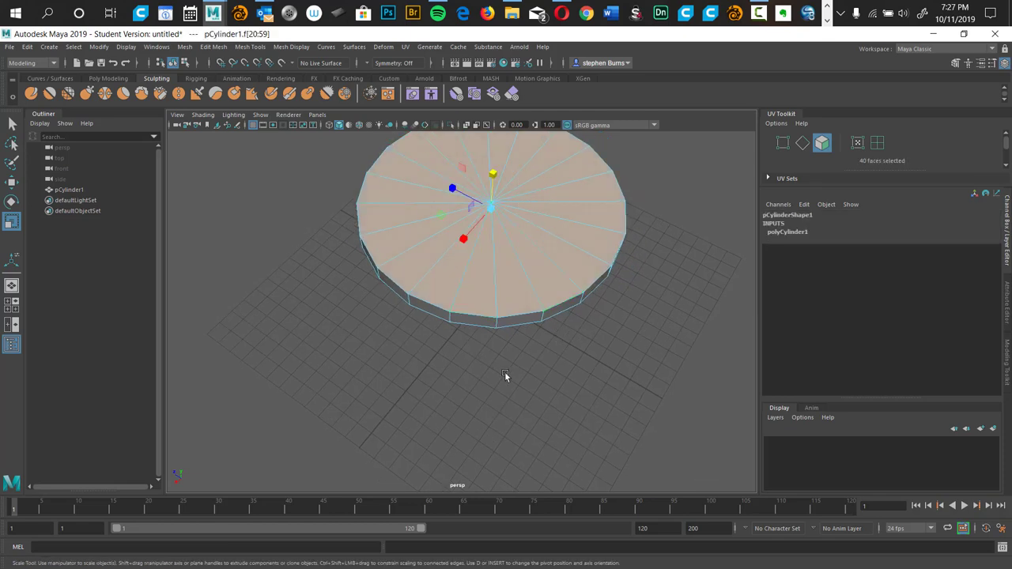
{"action": "left_click_drag", "start_coordinate": [484, 405], "coordinate": [498, 364], "text": "alt"}
{"action": "key", "text": "r"}
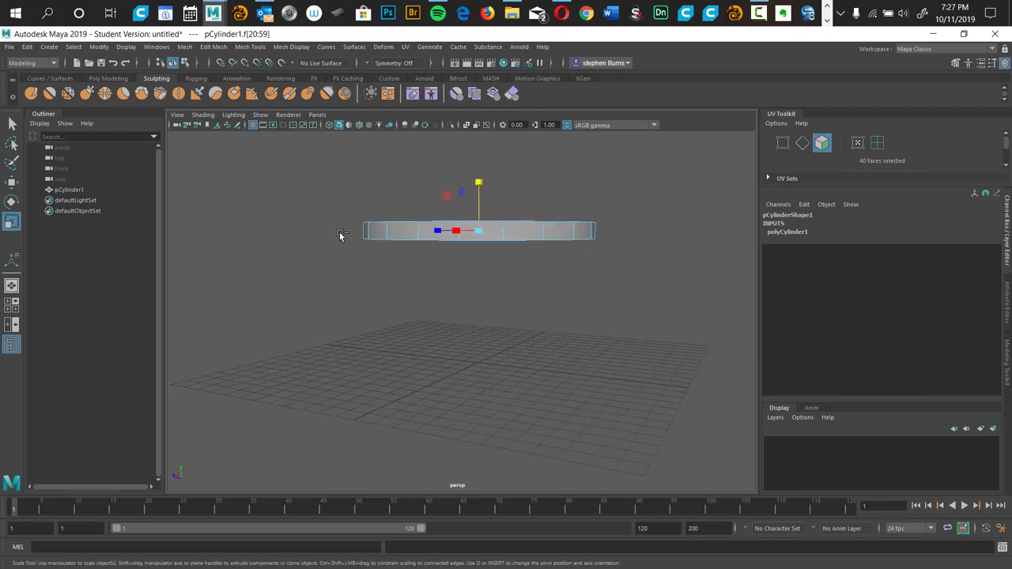
{"action": "left_click_drag", "start_coordinate": [338, 230], "coordinate": [687, 297]}
{"action": "left_click_drag", "start_coordinate": [618, 285], "coordinate": [591, 314], "text": "alt"}
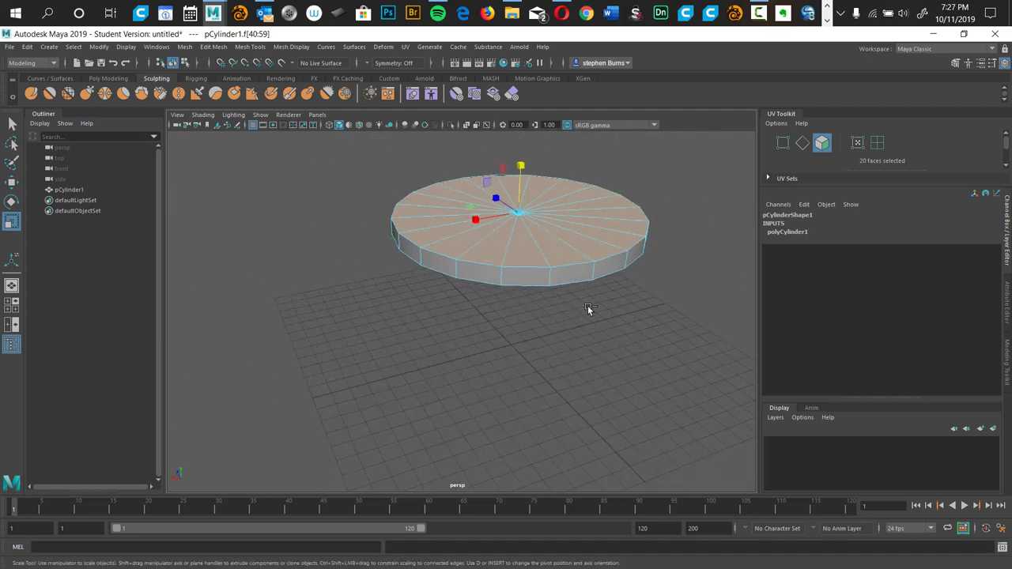
Bevel the rim of the disc's upper cap with 4 segments
{"action": "key", "text": "ctrl+b"}
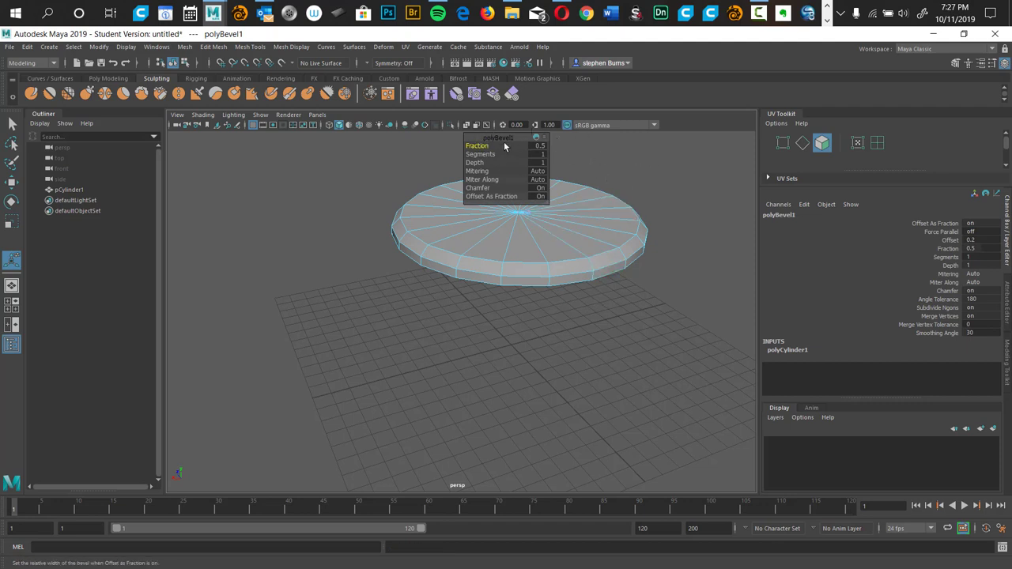
{"action": "left_click_drag", "start_coordinate": [500, 139], "coordinate": [685, 145]}
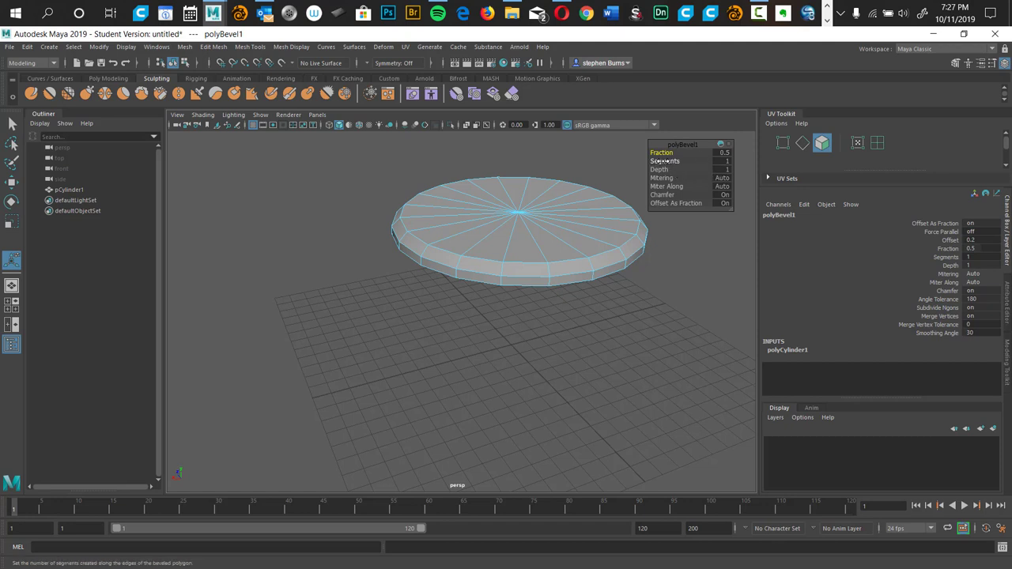
{"action": "left_click_drag", "start_coordinate": [663, 160], "coordinate": [674, 162]}
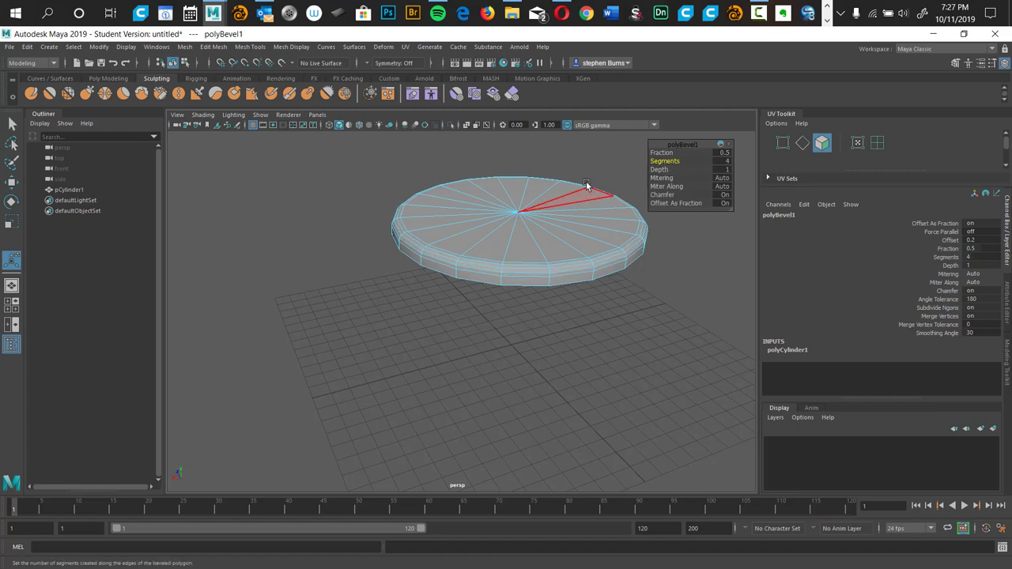
Select only the 20 triangular faces on the underside of the disc
{"action": "left_click_drag", "start_coordinate": [556, 346], "coordinate": [501, 282], "text": "alt"}
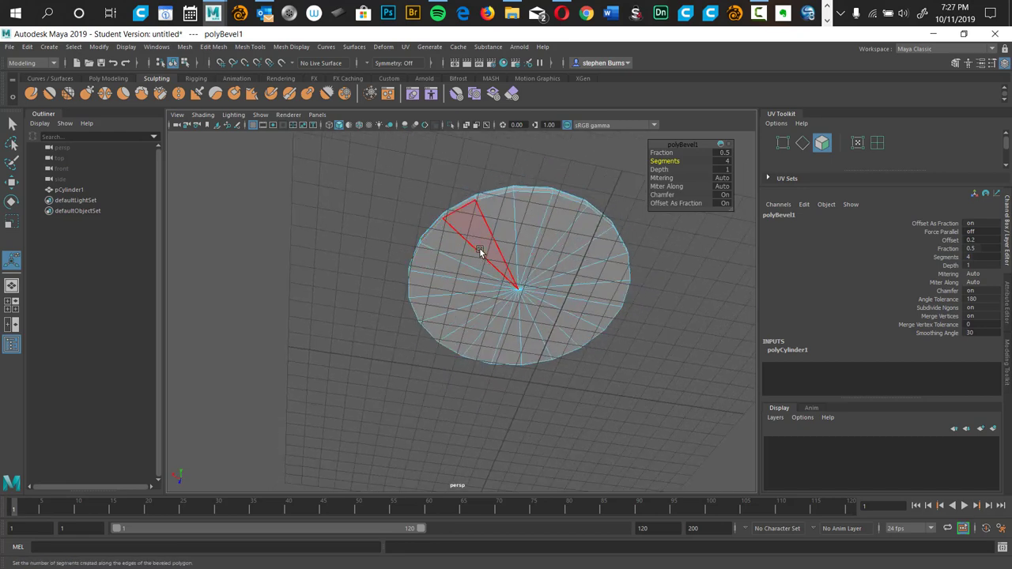
{"action": "left_click_drag", "start_coordinate": [479, 249], "coordinate": [553, 313]}
{"action": "left_click_drag", "start_coordinate": [657, 246], "coordinate": [579, 252], "text": "alt"}
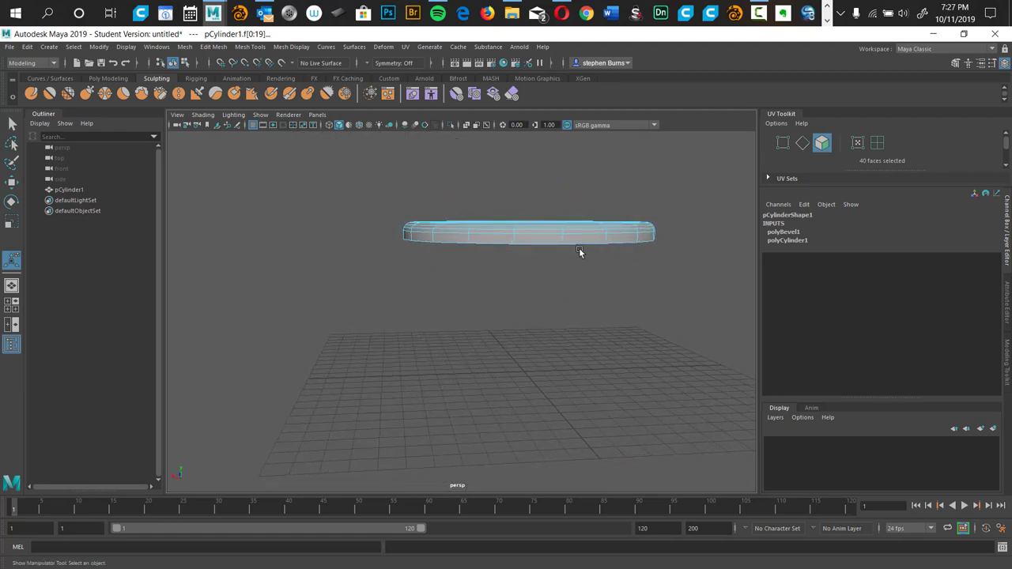
{"action": "left_click_drag", "start_coordinate": [370, 189], "coordinate": [677, 255]}
{"action": "left_click_drag", "start_coordinate": [528, 310], "coordinate": [481, 208], "text": "alt"}
{"action": "left_click", "coordinate": [490, 174], "text": "shift"}
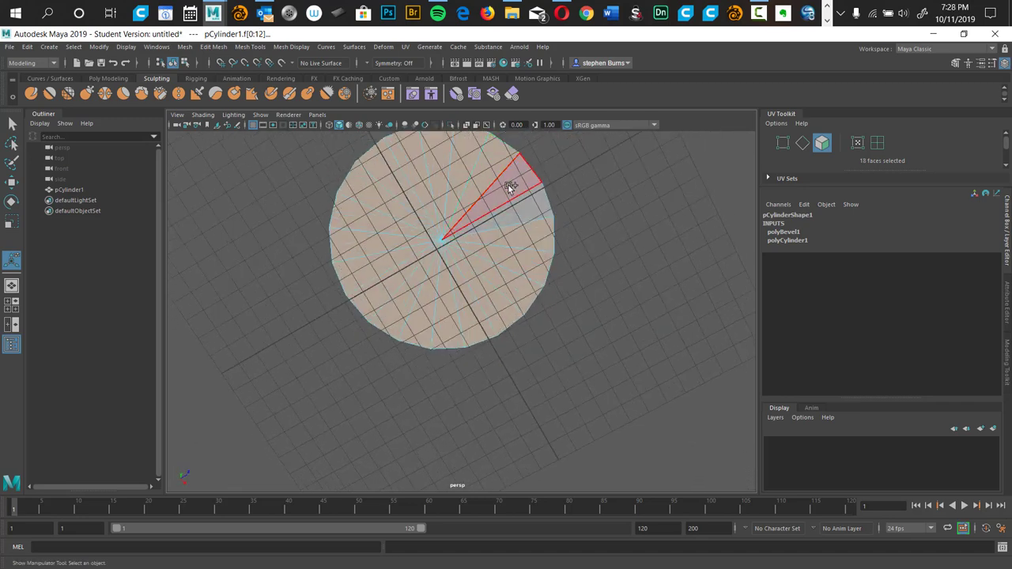
{"action": "left_click", "coordinate": [511, 187], "text": "shift"}
{"action": "left_click", "coordinate": [521, 215], "text": "shift"}
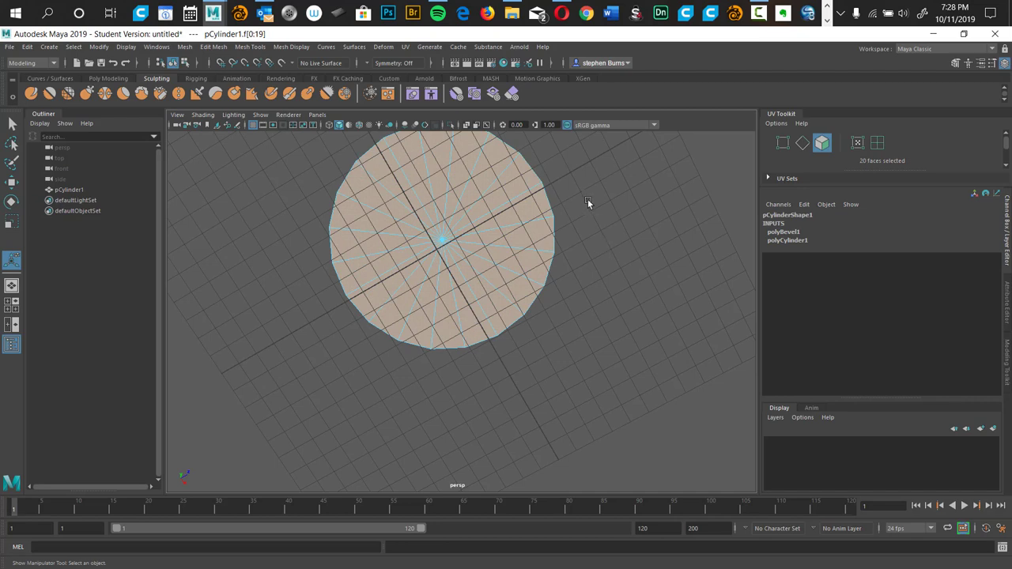
{"action": "left_click_drag", "start_coordinate": [552, 162], "coordinate": [558, 249], "text": "alt"}
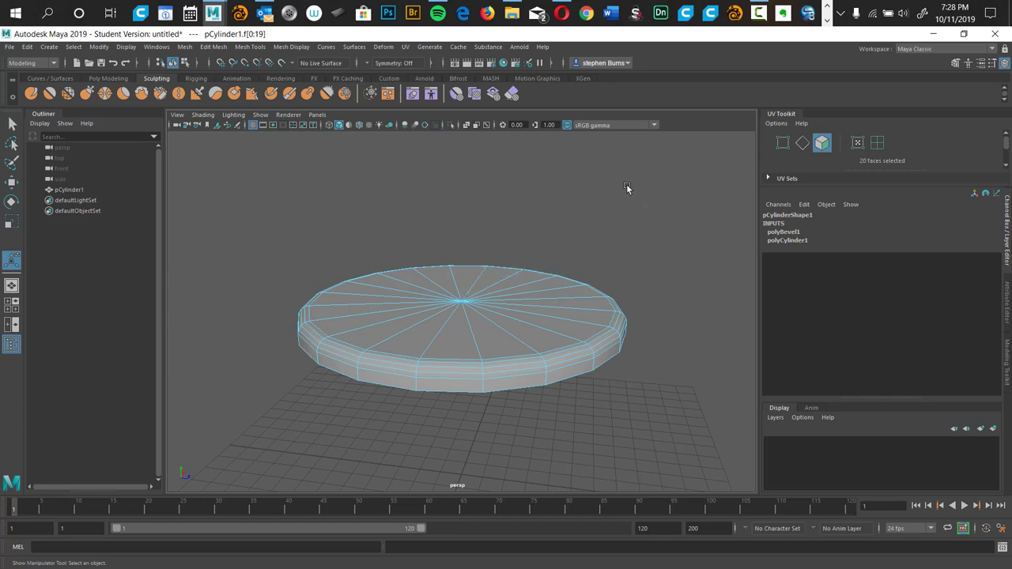
Extrude the underside faces in place and scale them inward to a small central circle about a quarter of the disc's width
{"action": "scroll", "coordinate": [623, 231], "scroll_direction": "up", "scroll_amount": 2}
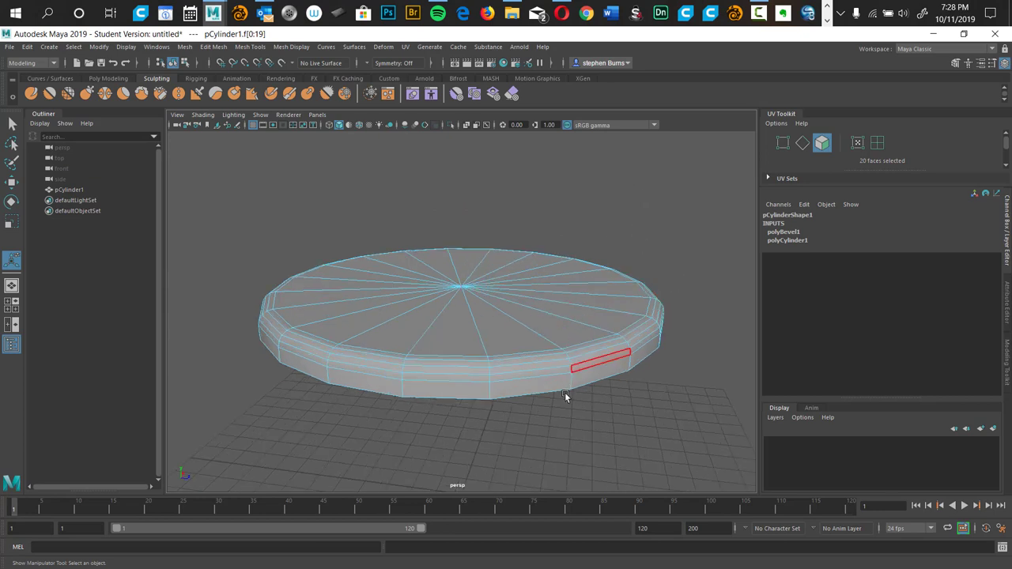
{"action": "left_click_drag", "start_coordinate": [513, 475], "coordinate": [501, 409], "text": "alt"}
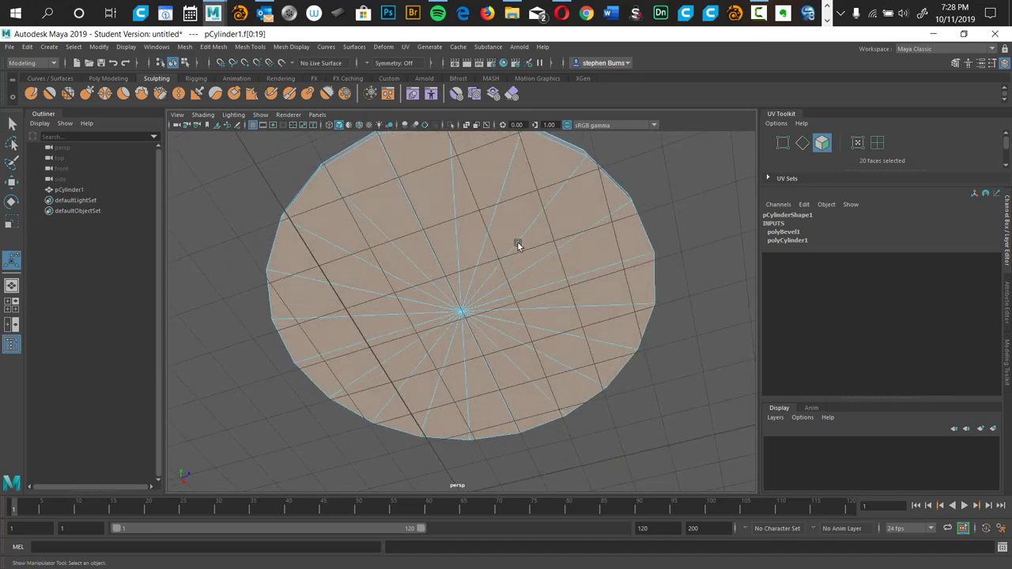
{"action": "key", "text": "r"}
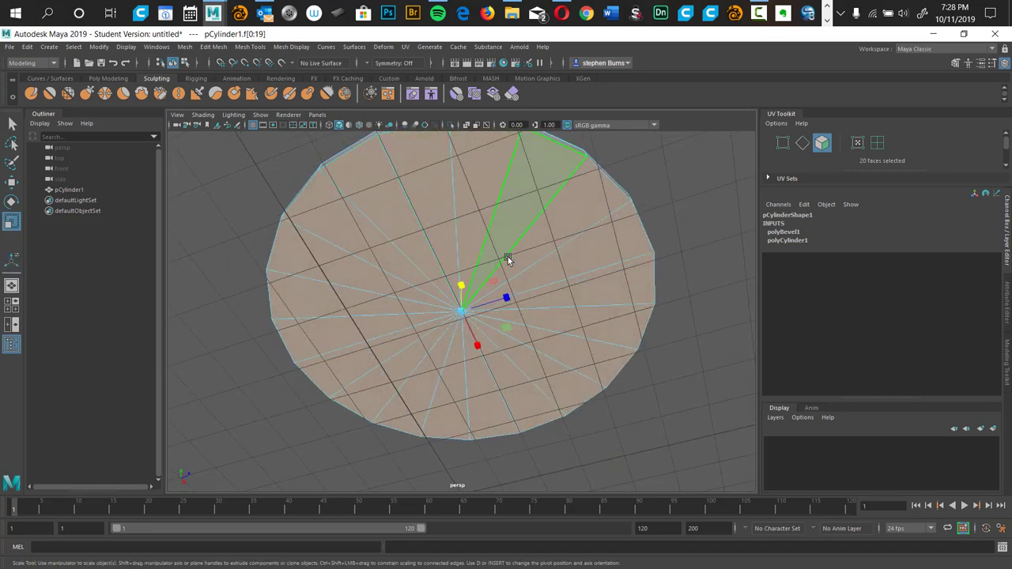
{"action": "left_click_drag", "start_coordinate": [557, 359], "coordinate": [496, 332], "text": "alt"}
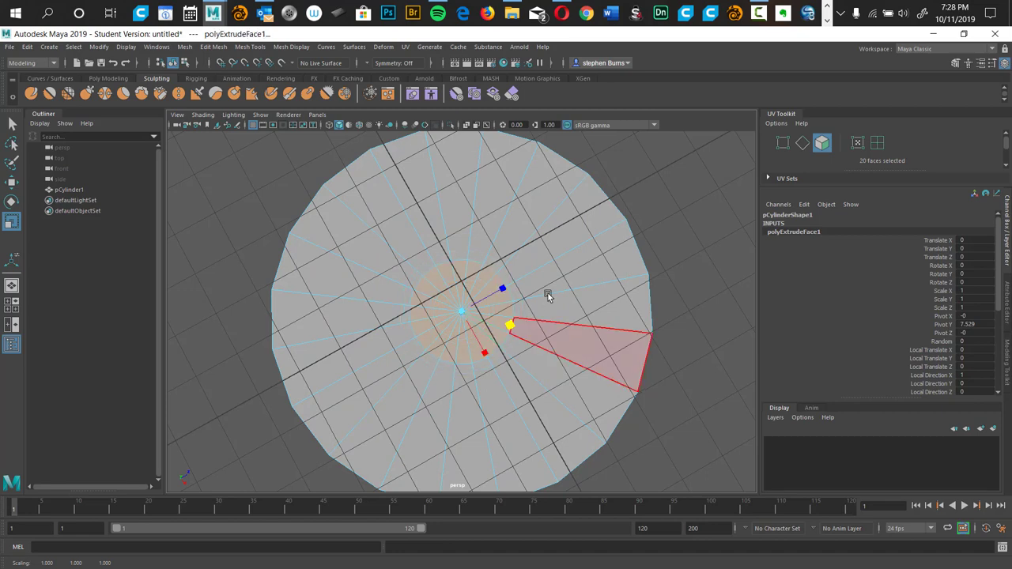
Extrude the central circle slightly downward to about Y 7.255 and scale its faces in to form a tapered collar
{"action": "left_click_drag", "start_coordinate": [598, 197], "coordinate": [611, 261], "text": "alt"}
{"action": "key", "text": "w"}
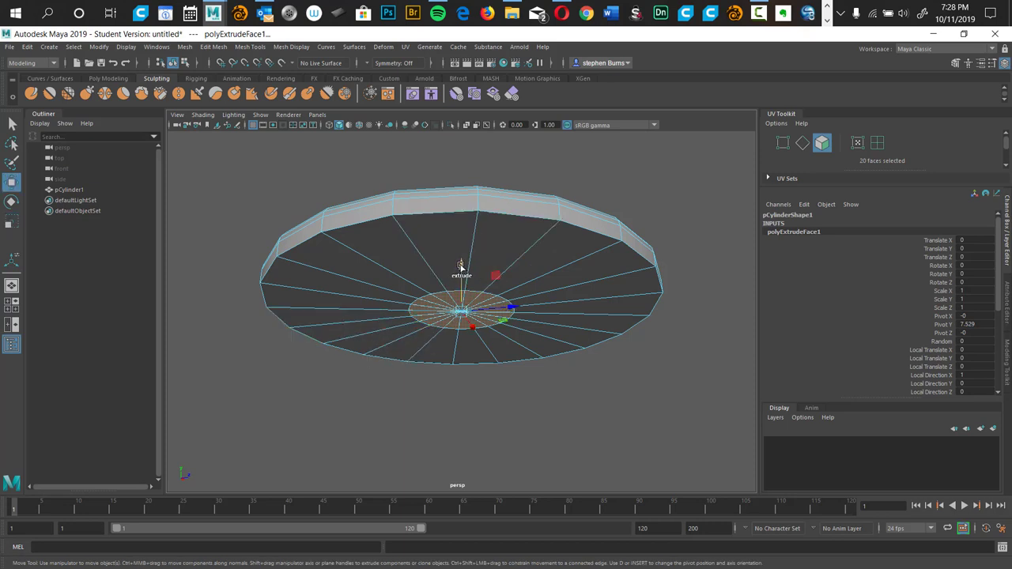
{"action": "left_click_drag", "start_coordinate": [461, 265], "coordinate": [463, 274], "text": "shift"}
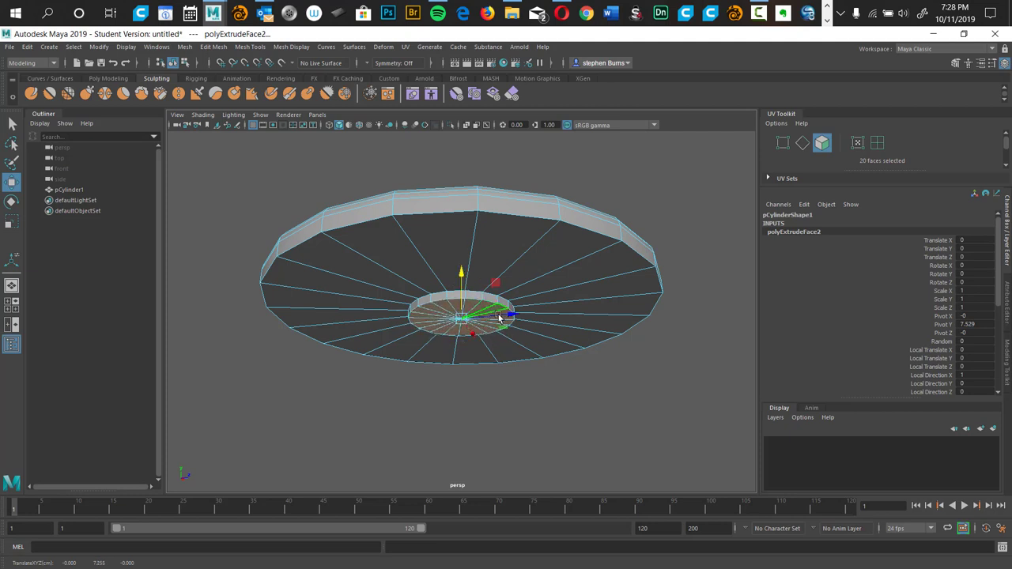
{"action": "key", "text": "r"}
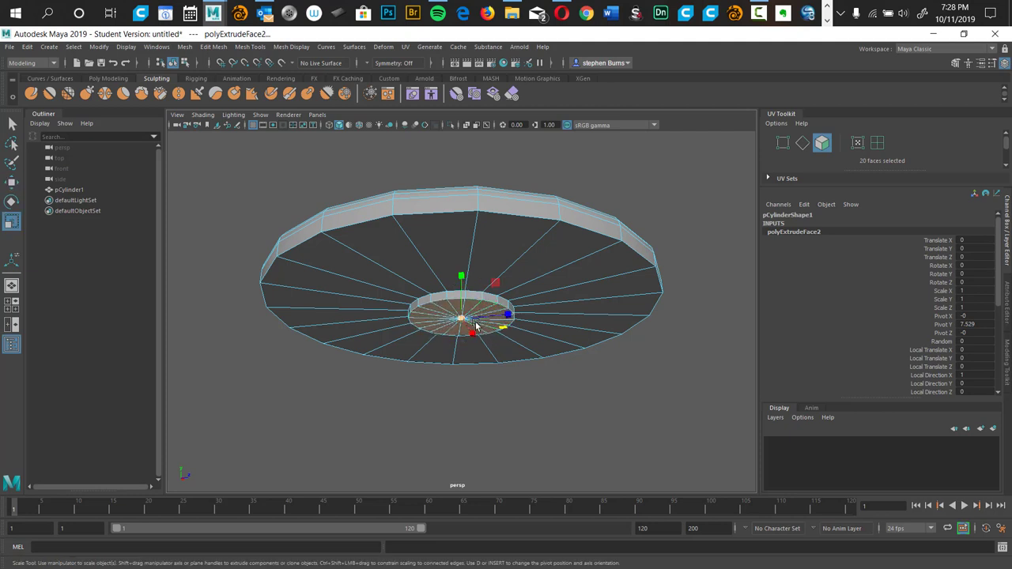
{"action": "left_click_drag", "start_coordinate": [476, 324], "coordinate": [451, 320]}
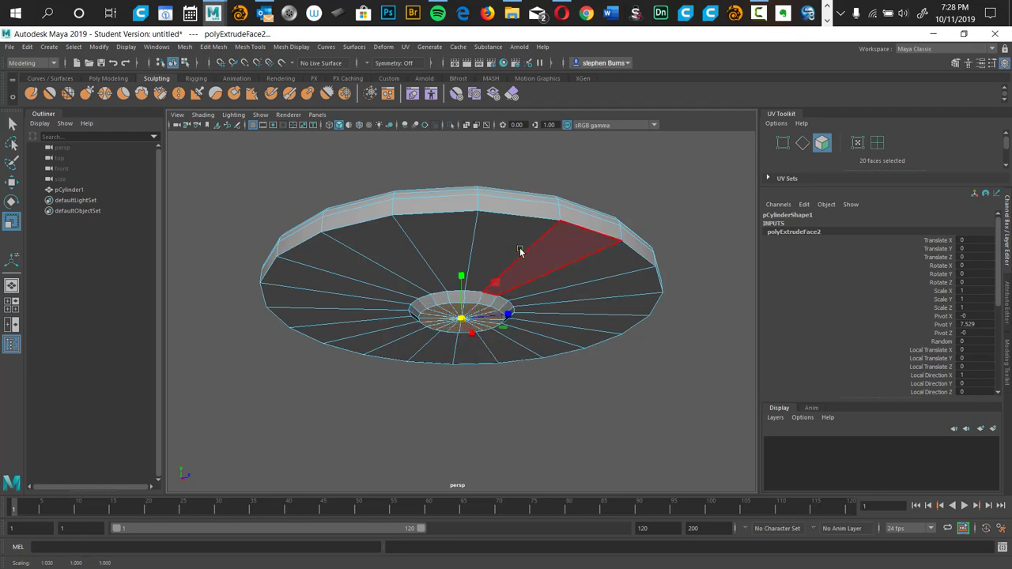
Extrude the collar's end faces downward to about Y 0.874 to form a long cylindrical pedestal, and inspect it from several angles
{"action": "mouse_move", "coordinate": [520, 199]}
{"action": "left_mouse_down", "text": "alt"}
{"action": "mouse_move", "coordinate": [512, 229]}
{"action": "mouse_move", "coordinate": [511, 213]}
{"action": "left_mouse_up", "text": "alt"}
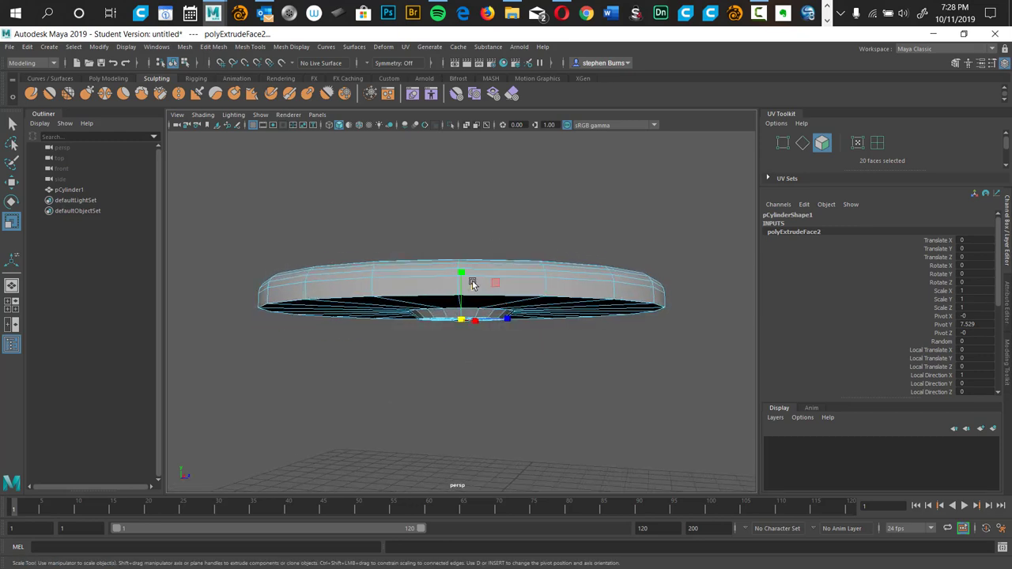
{"action": "key", "text": "w"}
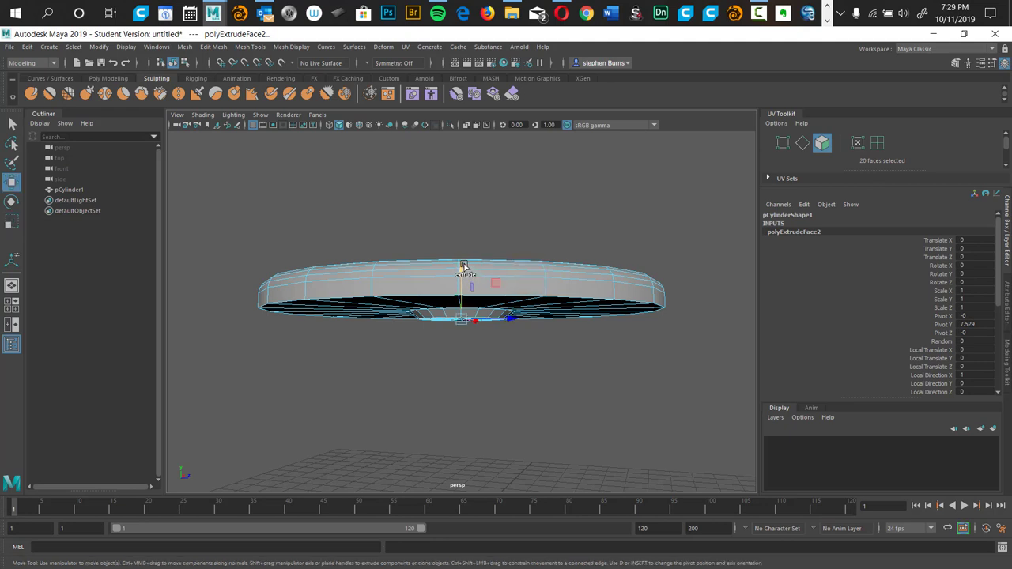
{"action": "left_click_drag", "start_coordinate": [462, 270], "coordinate": [409, 459], "text": "shift"}
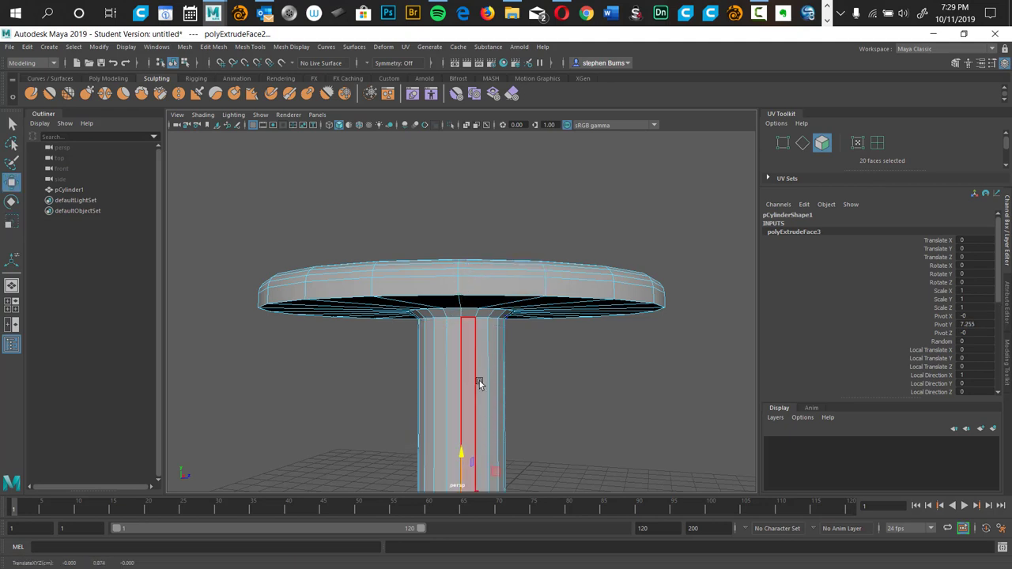
{"action": "key", "text": "f"}
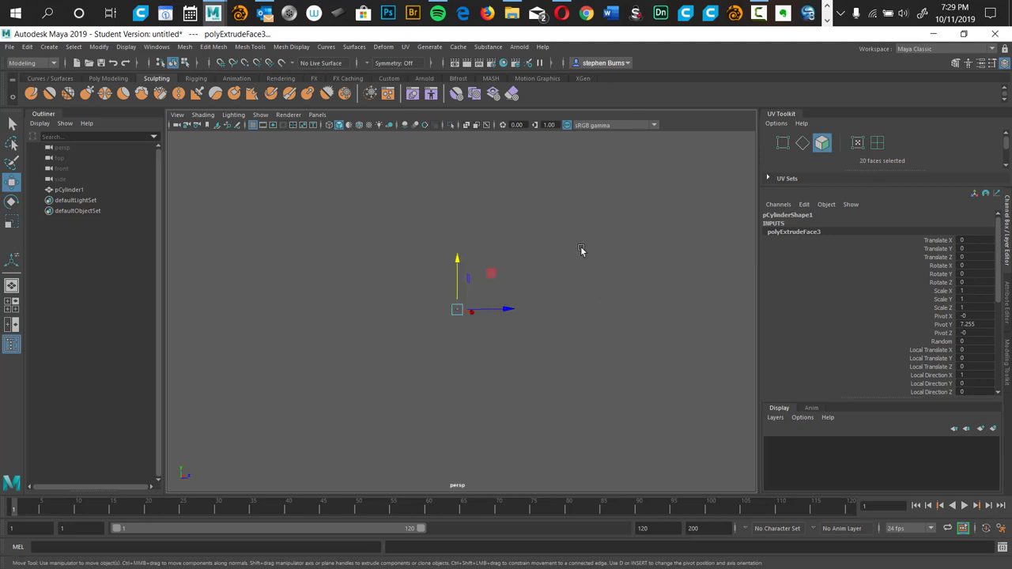
{"action": "key", "text": "a"}
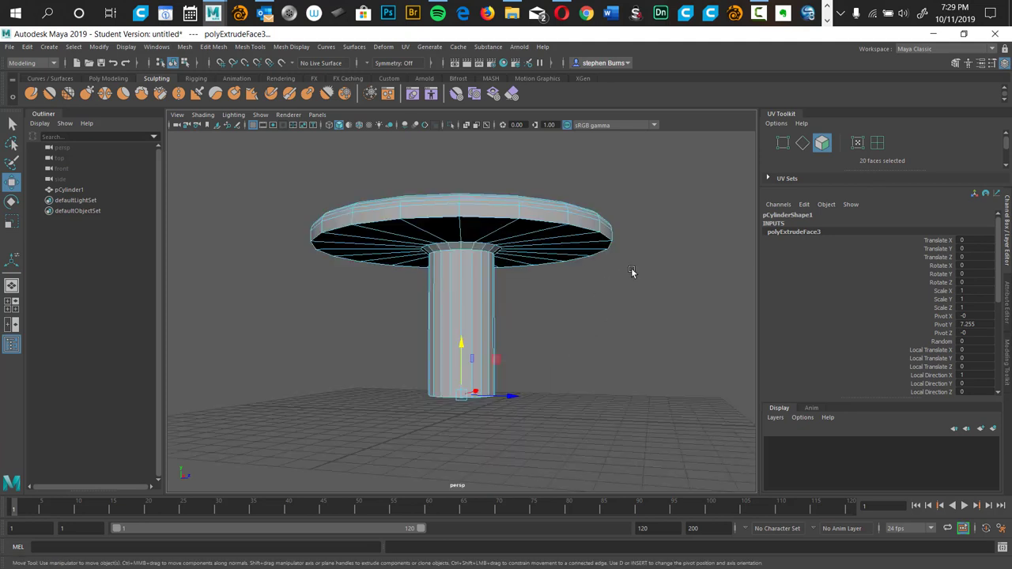
{"action": "left_click_drag", "start_coordinate": [565, 379], "coordinate": [483, 278], "text": "alt"}
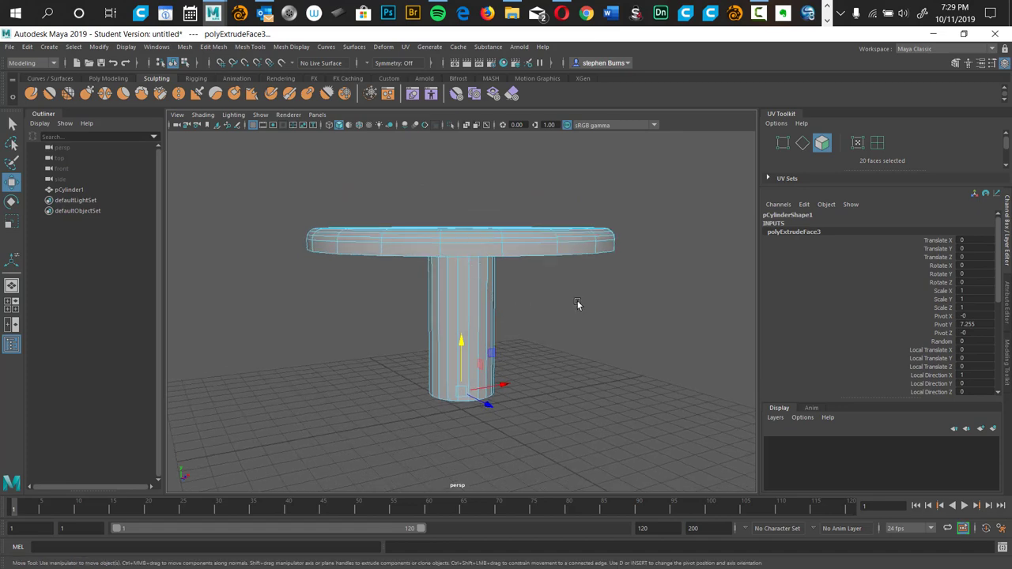
{"action": "left_click_drag", "start_coordinate": [577, 305], "coordinate": [462, 271], "text": "alt"}
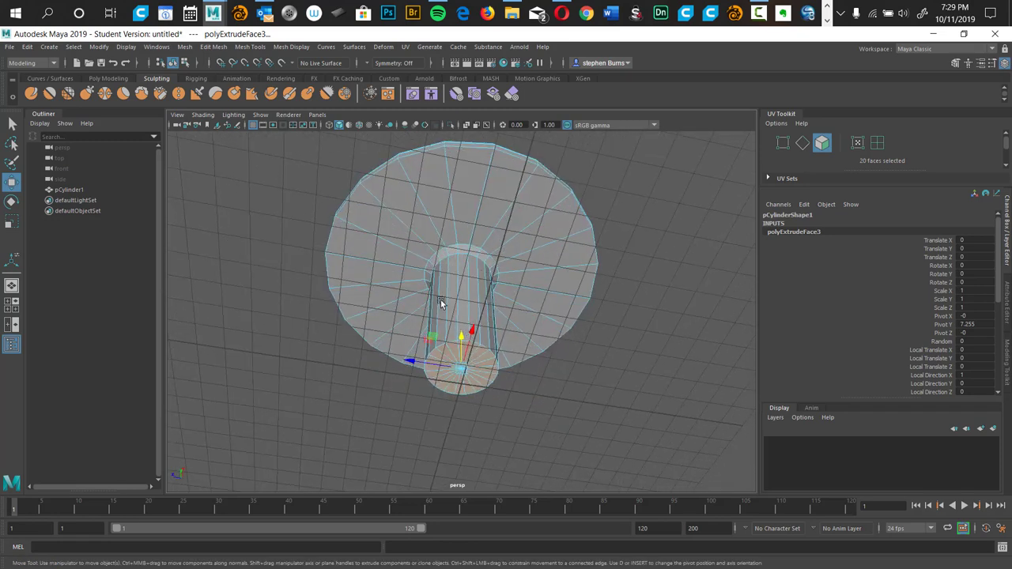
{"action": "left_click_drag", "start_coordinate": [631, 291], "coordinate": [473, 242], "text": "alt"}
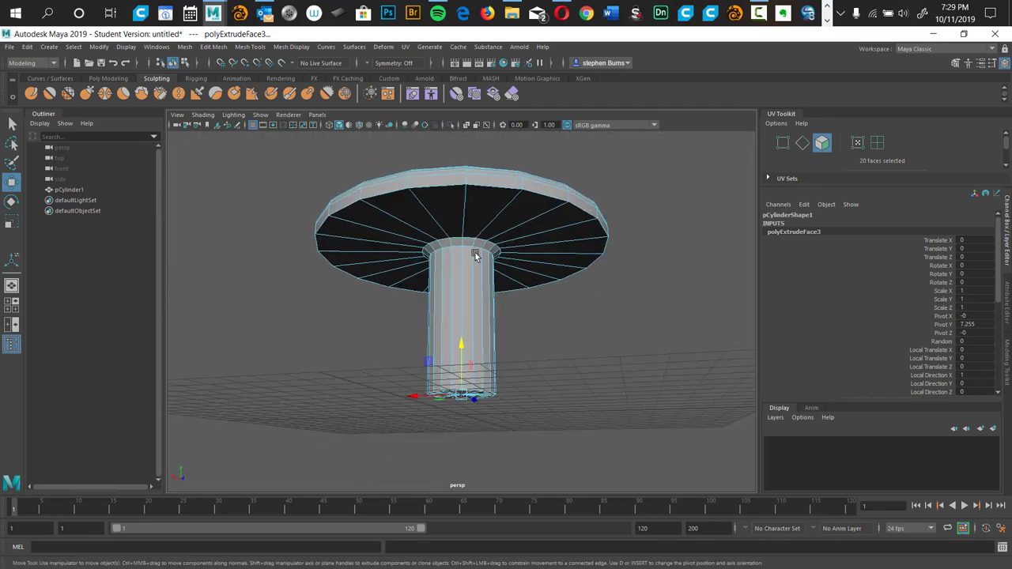
{"action": "mouse_move", "coordinate": [564, 327]}
{"action": "left_mouse_down", "text": "alt"}
{"action": "mouse_move", "coordinate": [551, 296]}
{"action": "mouse_move", "coordinate": [556, 313]}
{"action": "left_mouse_up", "text": "alt"}
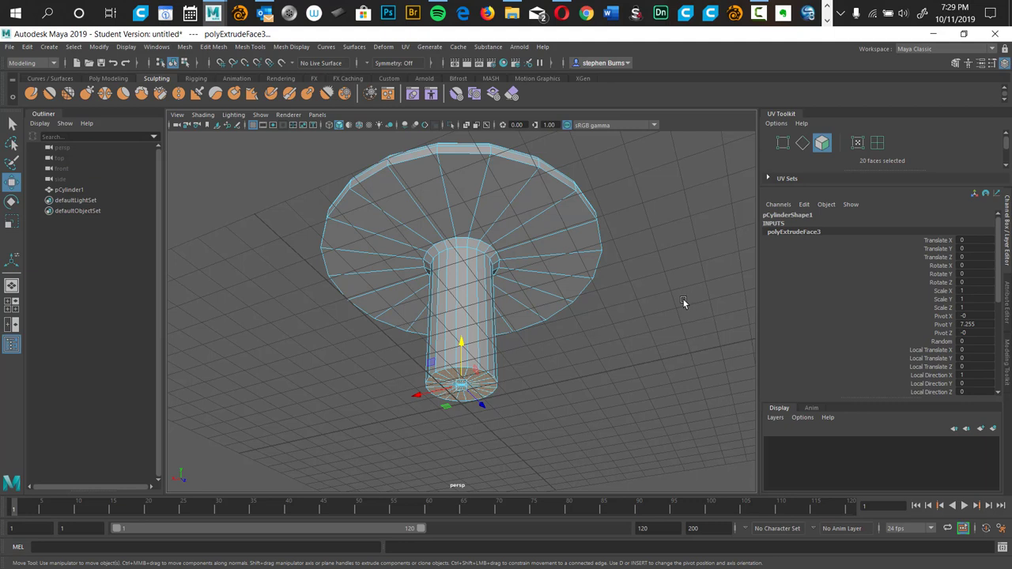
Grow the selection from the pedestal's end faces up to the disc's underside, and shrink it back to the 20 end faces
{"action": "key", "text": "ctrl+e"}
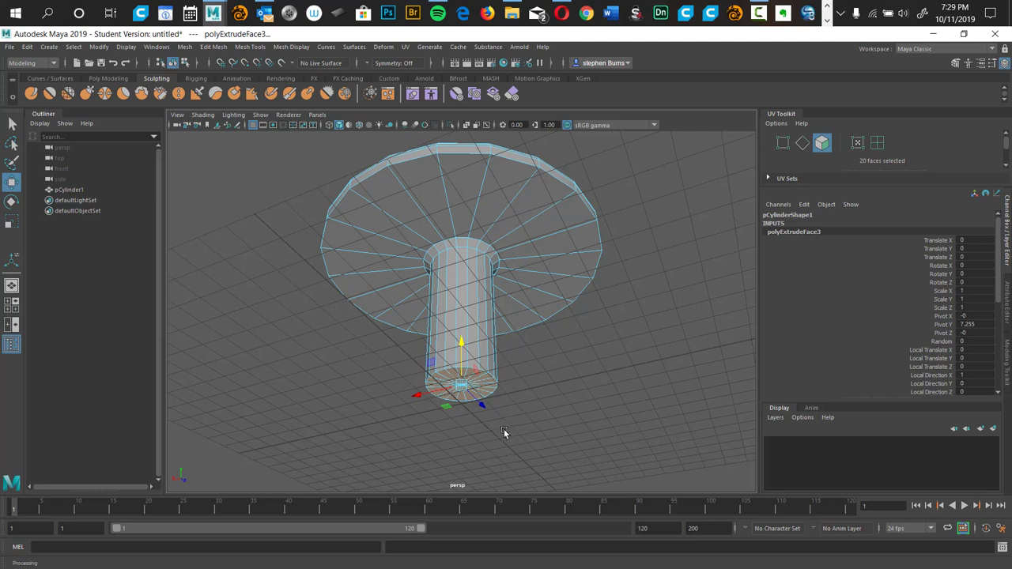
{"action": "key", "text": "shift+period"}
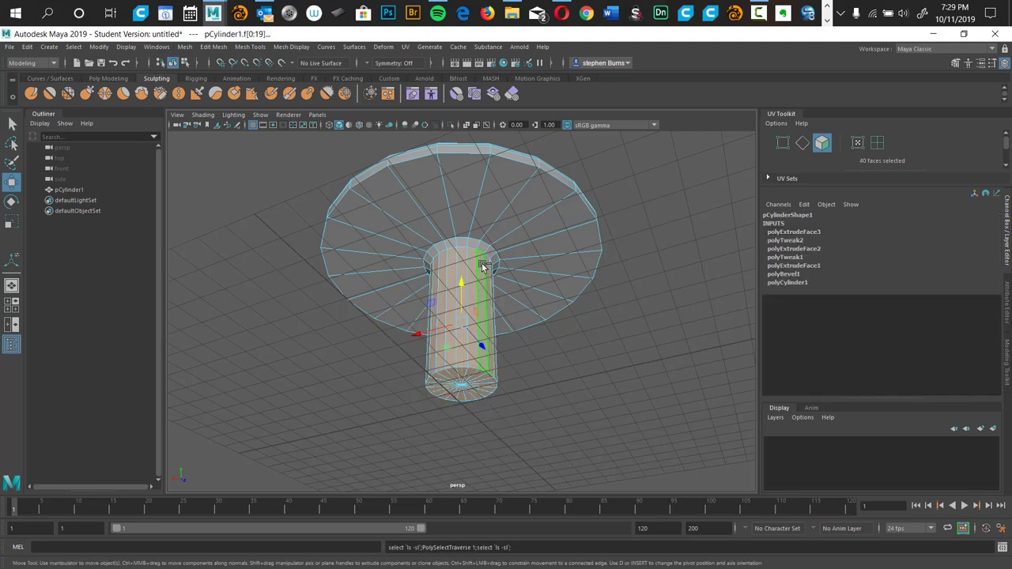
{"action": "key", "text": "shift+period"}
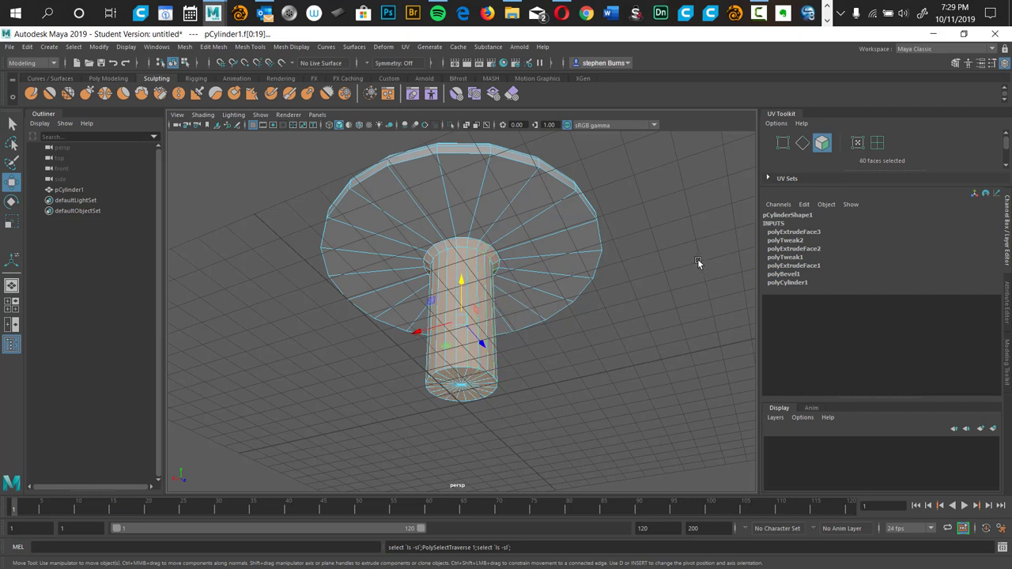
{"action": "key", "text": "shift+comma"}
{"action": "key", "text": "shift+comma"}
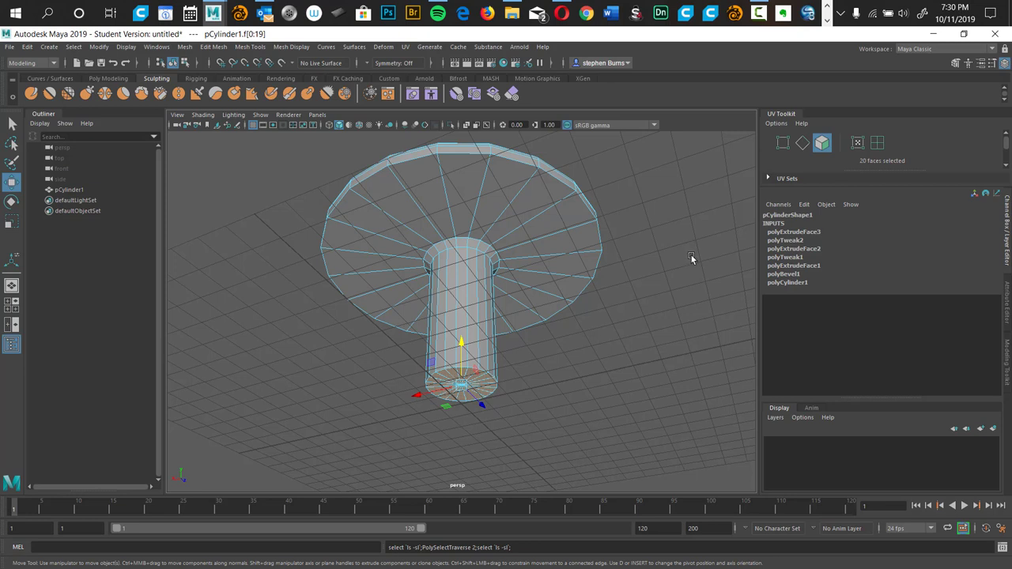
{"action": "key", "text": "shift+period"}
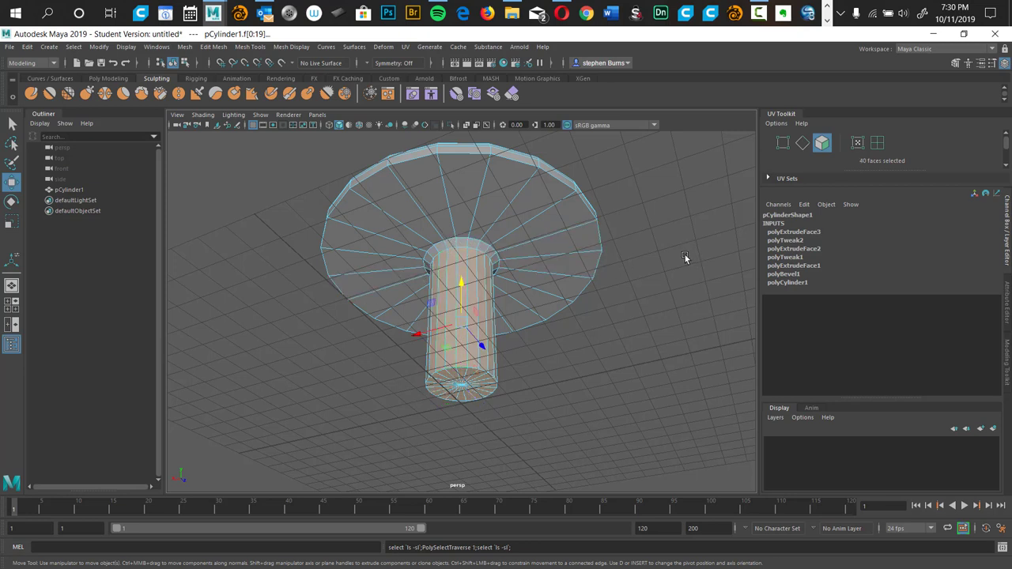
{"action": "key", "text": "shift+period"}
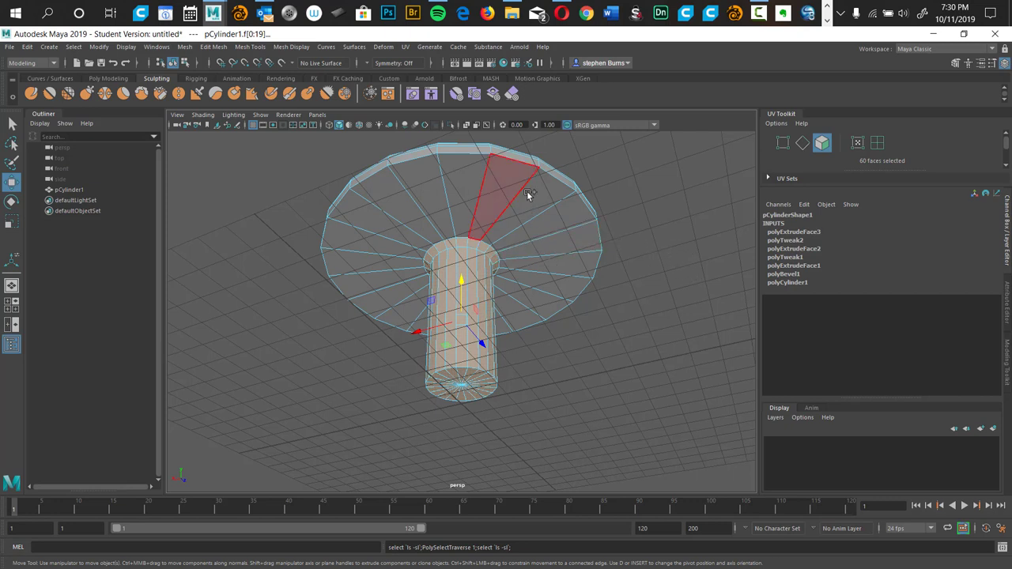
{"action": "key", "text": "shift+period"}
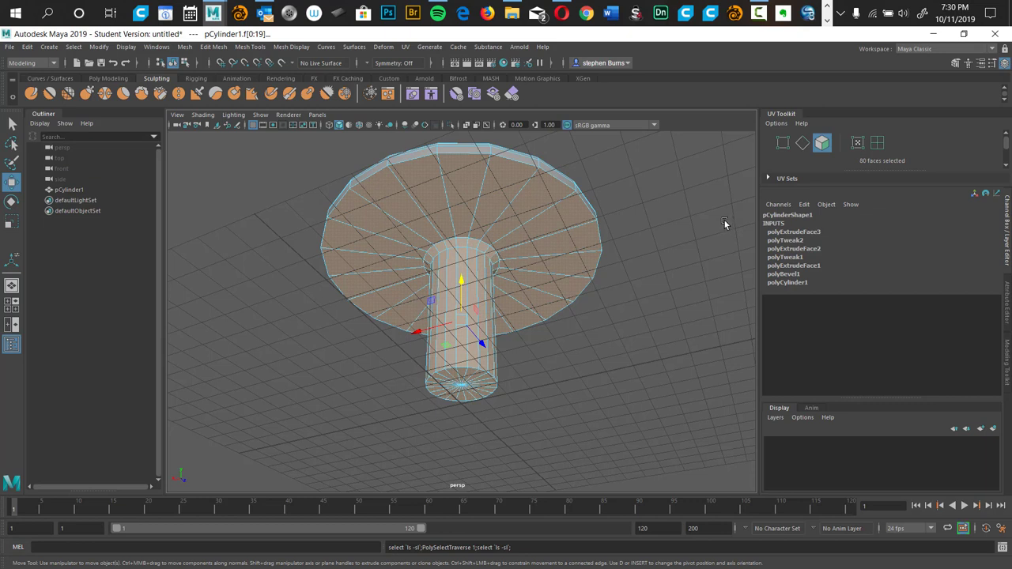
{"action": "key", "text": "shift+comma"}
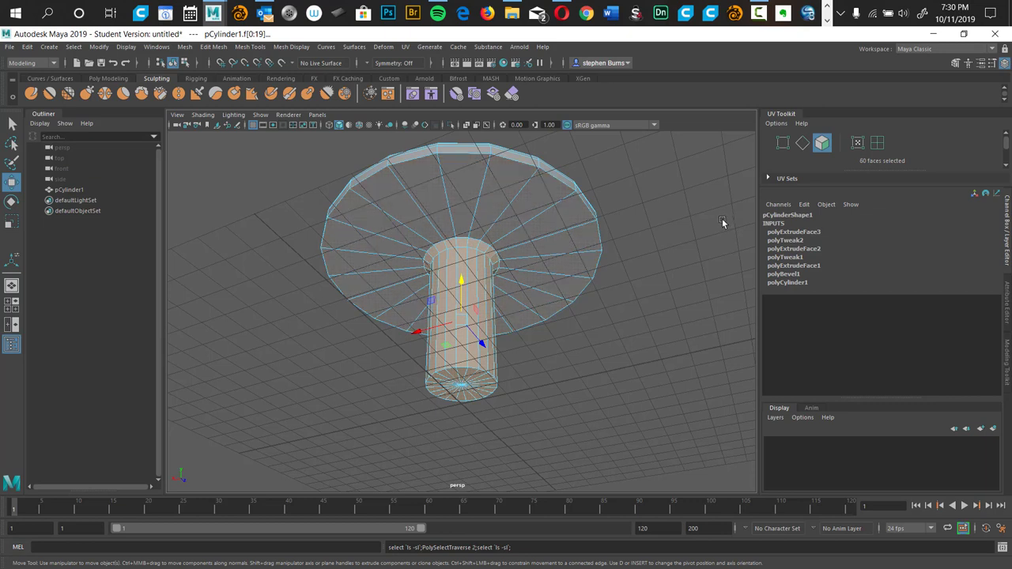
{"action": "key", "text": "shift+comma"}
{"action": "key", "text": "shift+comma"}
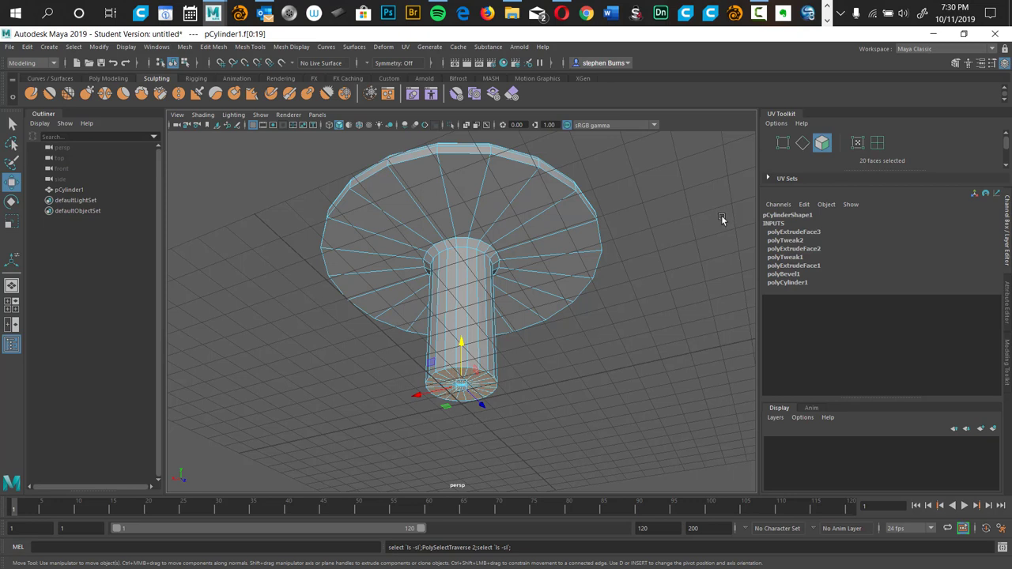
Extend the selection over the pedestal and collar, and scale these faces inward in X and Z to slightly under half their width using an X-ray top view
{"action": "key", "text": "shift+period"}
{"action": "key", "text": "shift+period"}
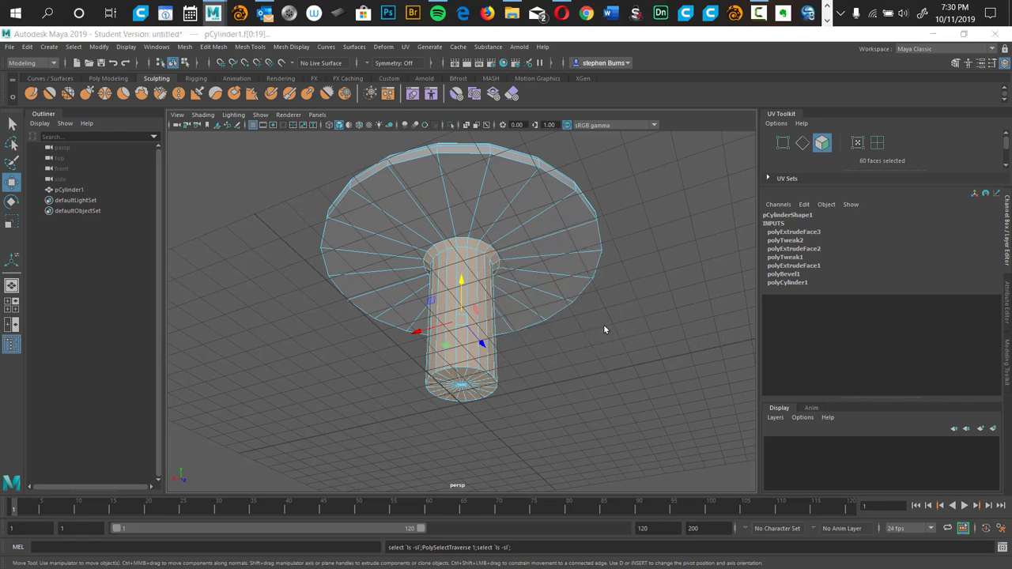
{"action": "key", "text": "space"}
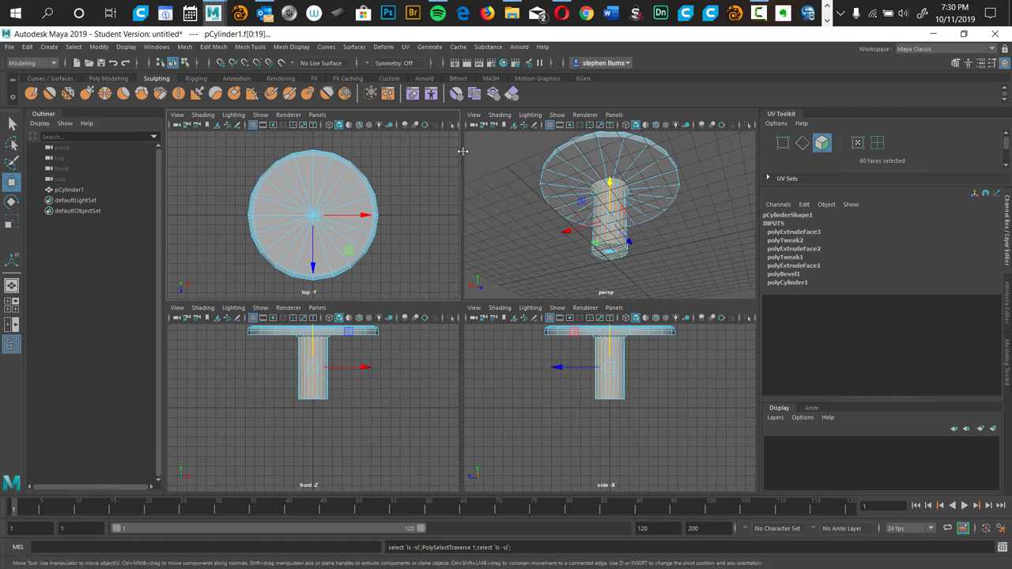
{"action": "left_click_drag", "start_coordinate": [462, 152], "coordinate": [554, 171]}
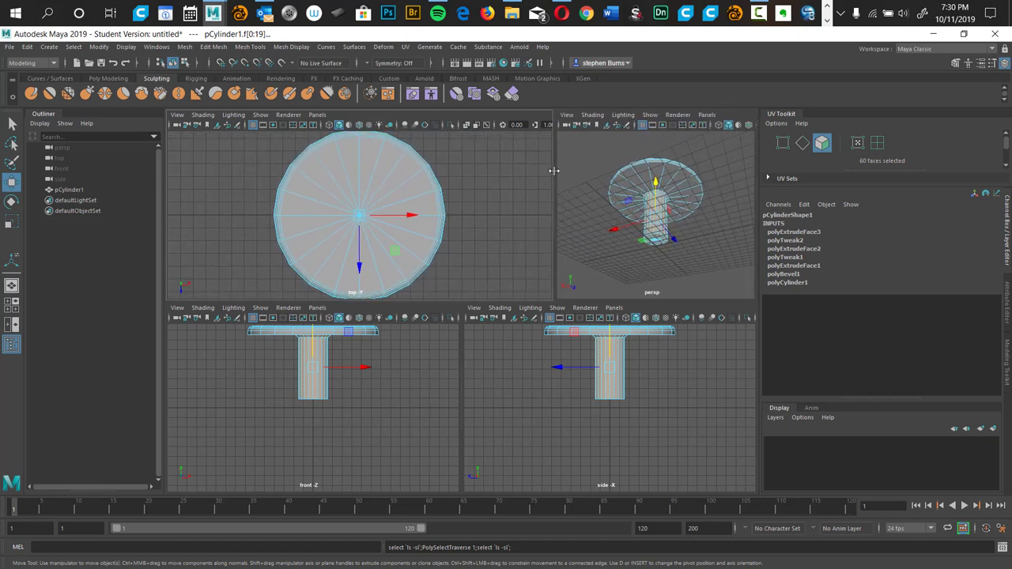
{"action": "left_click", "coordinate": [467, 125]}
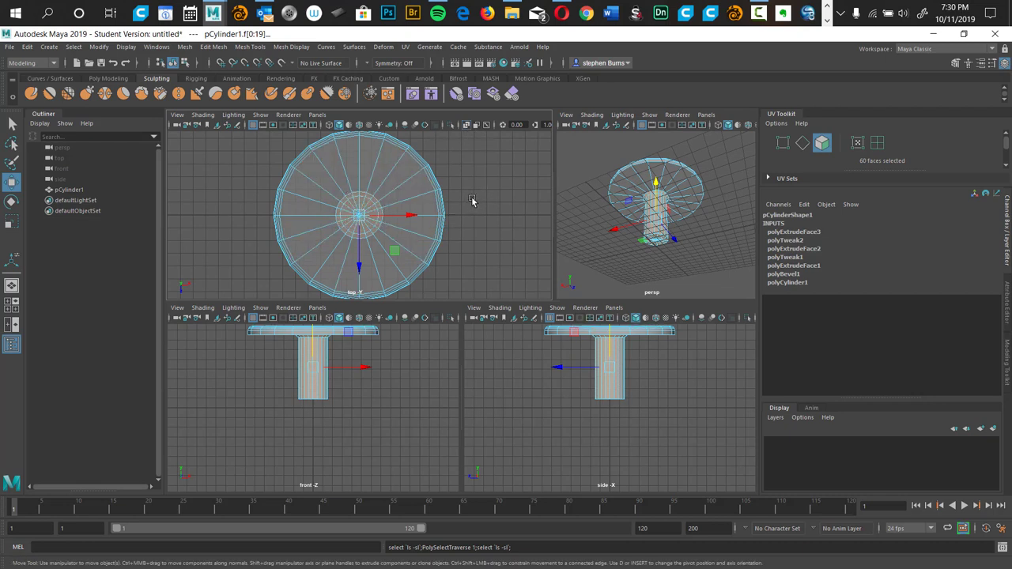
{"action": "key", "text": "r"}
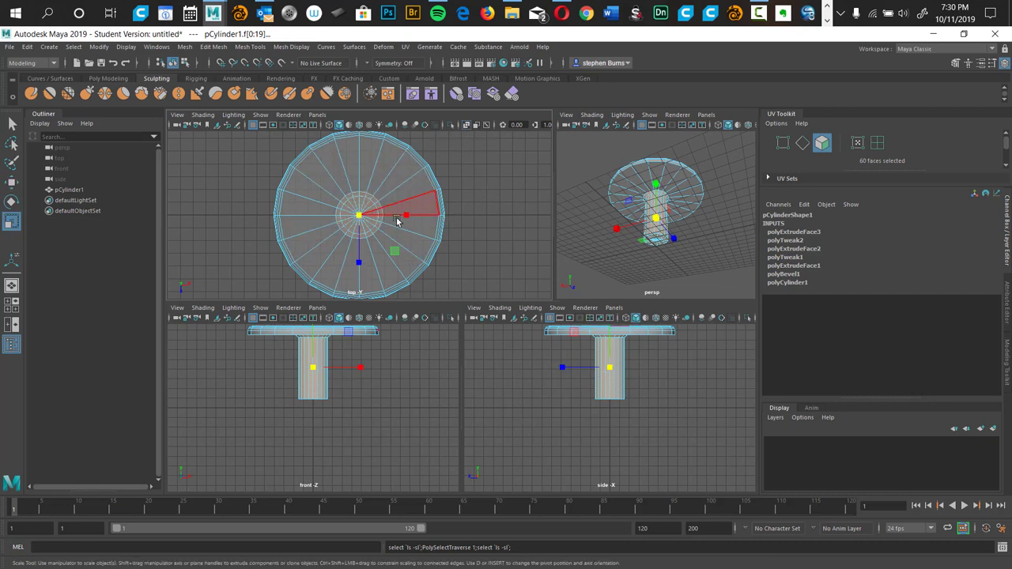
{"action": "left_click", "coordinate": [357, 217]}
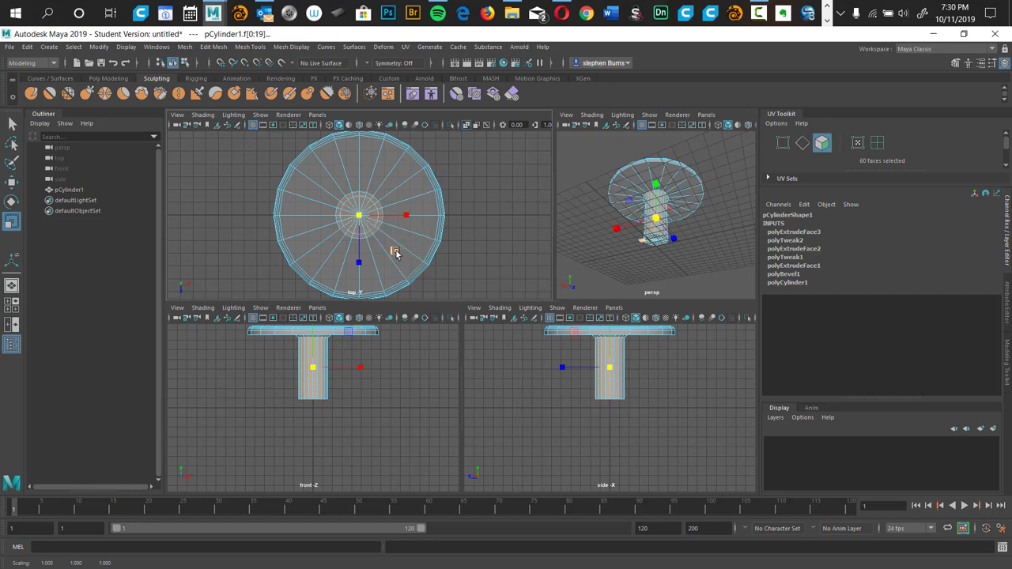
{"action": "left_click_drag", "start_coordinate": [395, 253], "coordinate": [377, 263]}
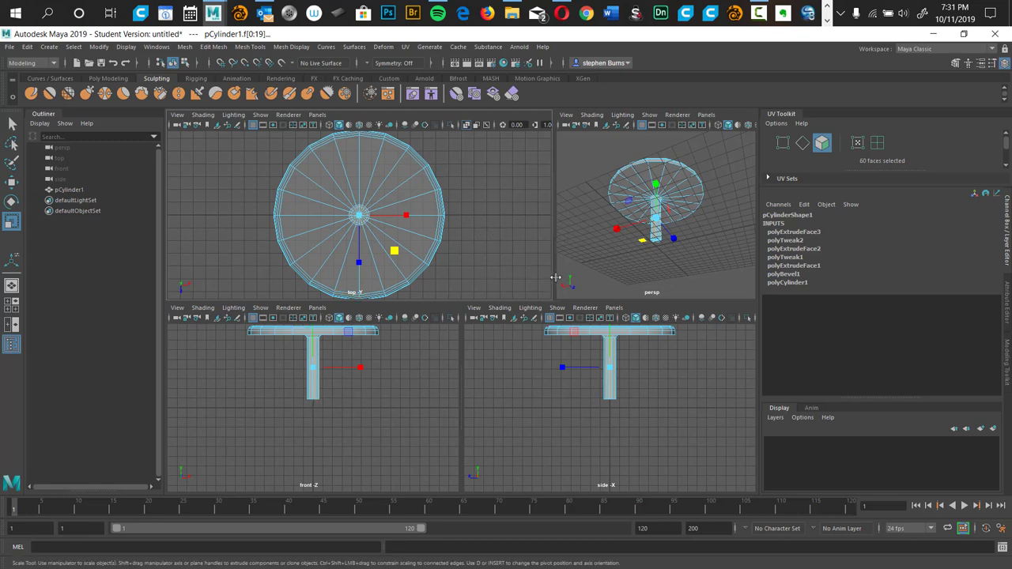
{"action": "left_click_drag", "start_coordinate": [554, 238], "coordinate": [456, 237]}
{"action": "key", "text": "space"}
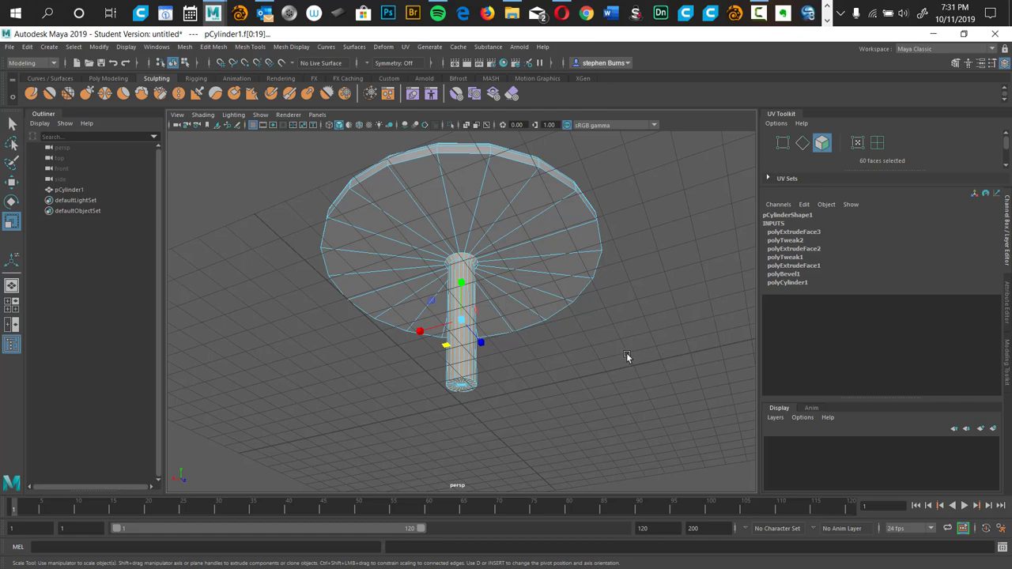
Extrude only the pedestal's end faces slightly downward to about Y 0.658 and scale them outward into a flared foot about 1.3 times the pedestal's width
{"action": "key", "text": "shift+comma"}
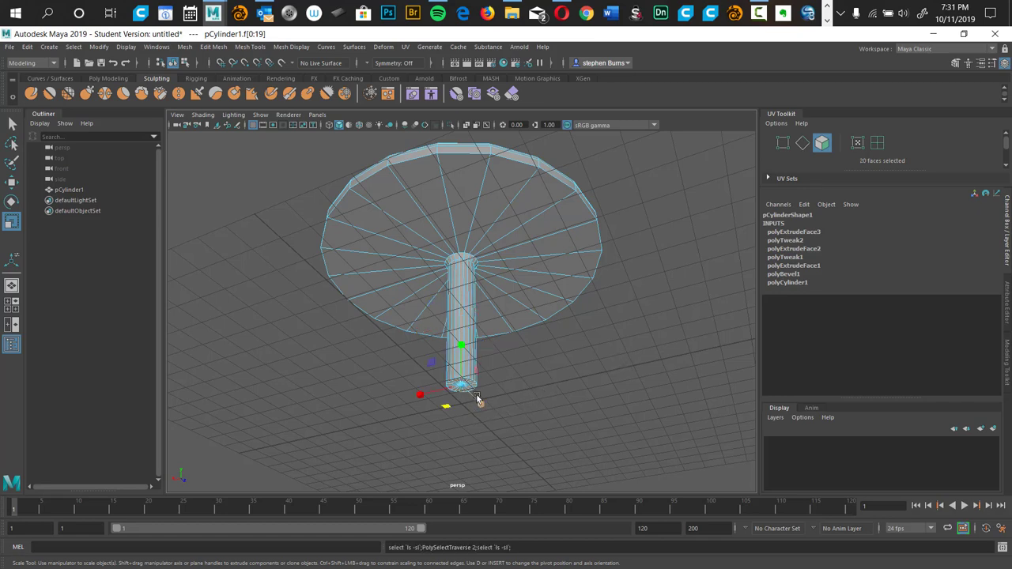
{"action": "left_click_drag", "start_coordinate": [506, 419], "coordinate": [538, 382], "text": "alt"}
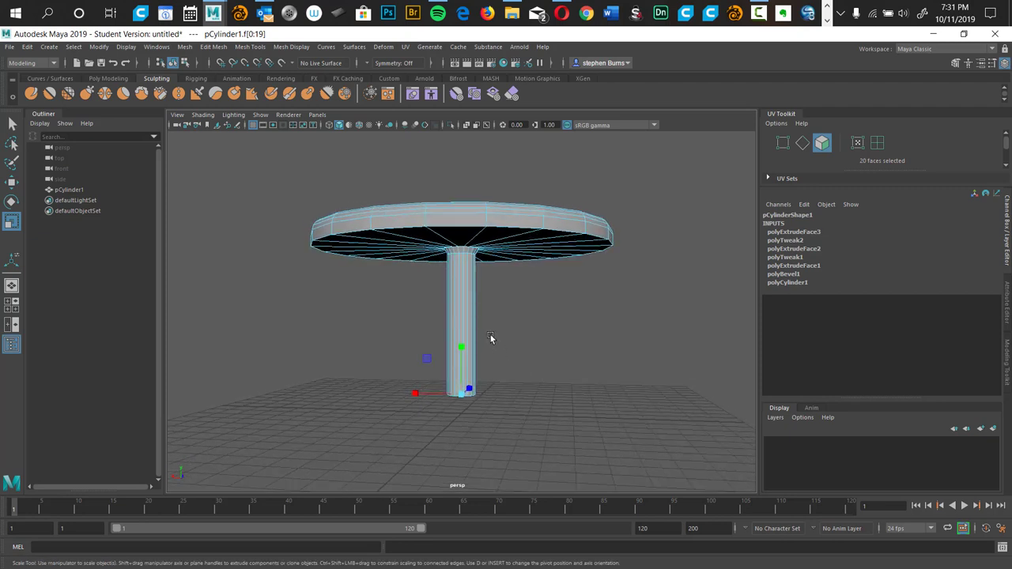
{"action": "key", "text": "ctrl+e"}
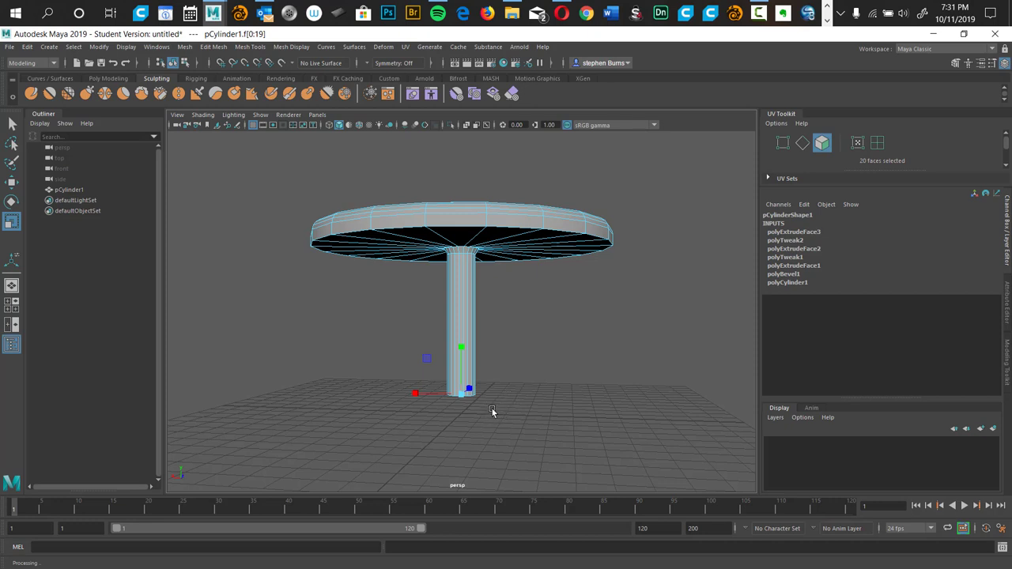
{"action": "key", "text": "w"}
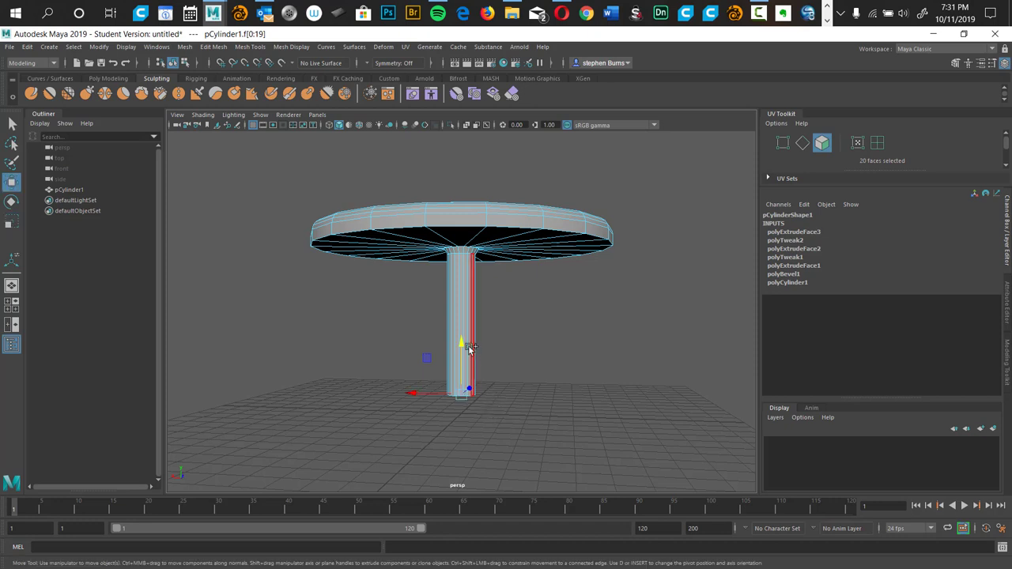
{"action": "left_click_drag", "start_coordinate": [462, 344], "coordinate": [465, 350], "text": "shift"}
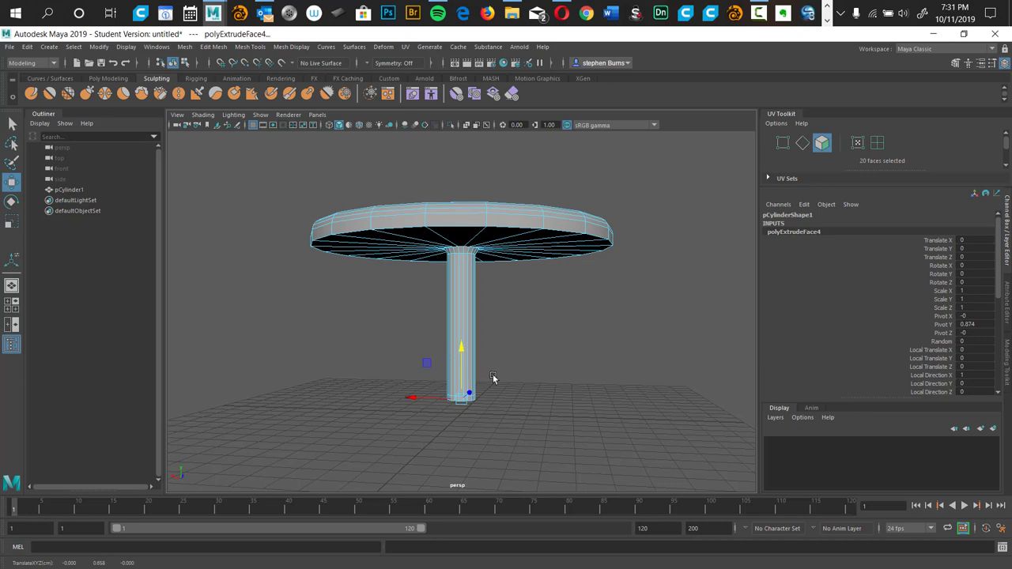
{"action": "key", "text": "r"}
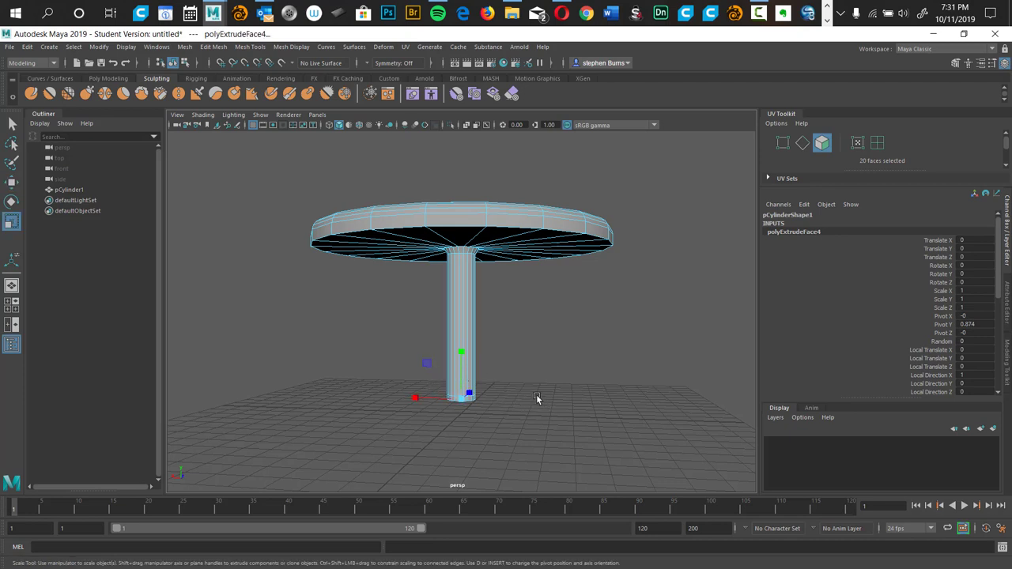
{"action": "key", "text": "f"}
{"action": "left_click_drag", "start_coordinate": [522, 356], "coordinate": [562, 257], "text": "alt"}
{"action": "left_click_drag", "start_coordinate": [544, 305], "coordinate": [522, 372], "text": "alt"}
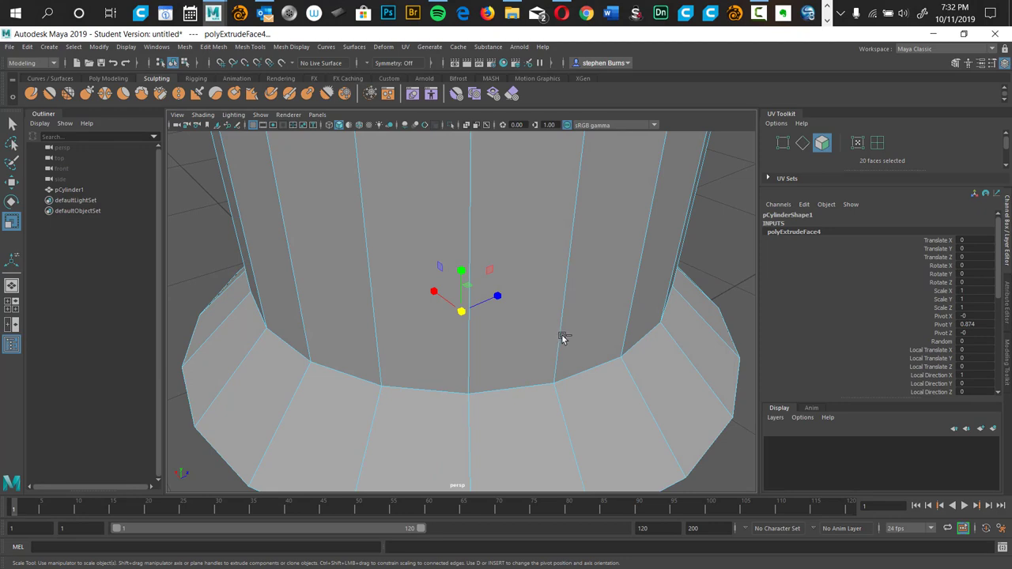
{"action": "scroll", "coordinate": [544, 339], "scroll_direction": "down", "scroll_amount": 5}
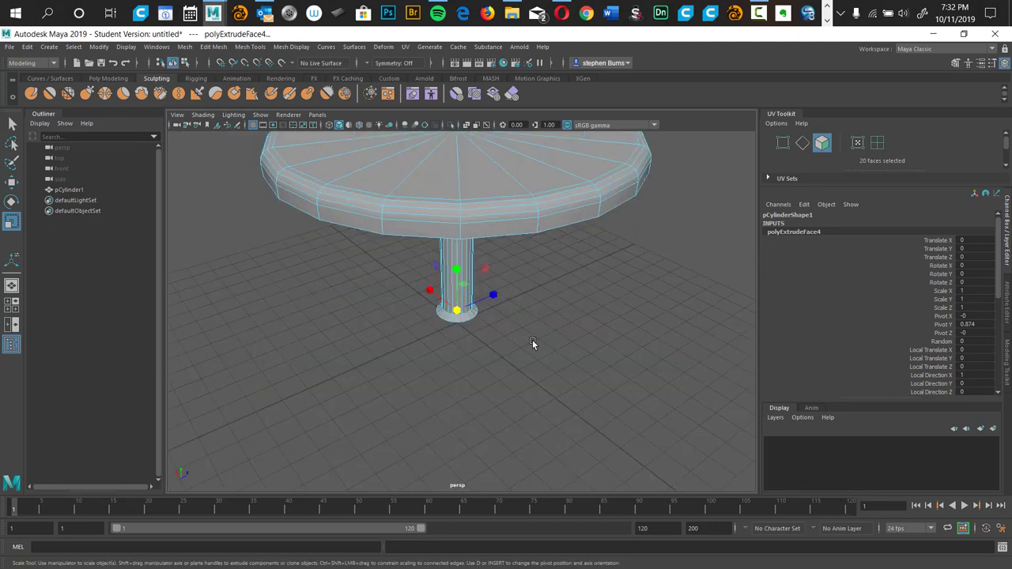
{"action": "scroll", "coordinate": [527, 344], "scroll_direction": "up", "scroll_amount": 5}
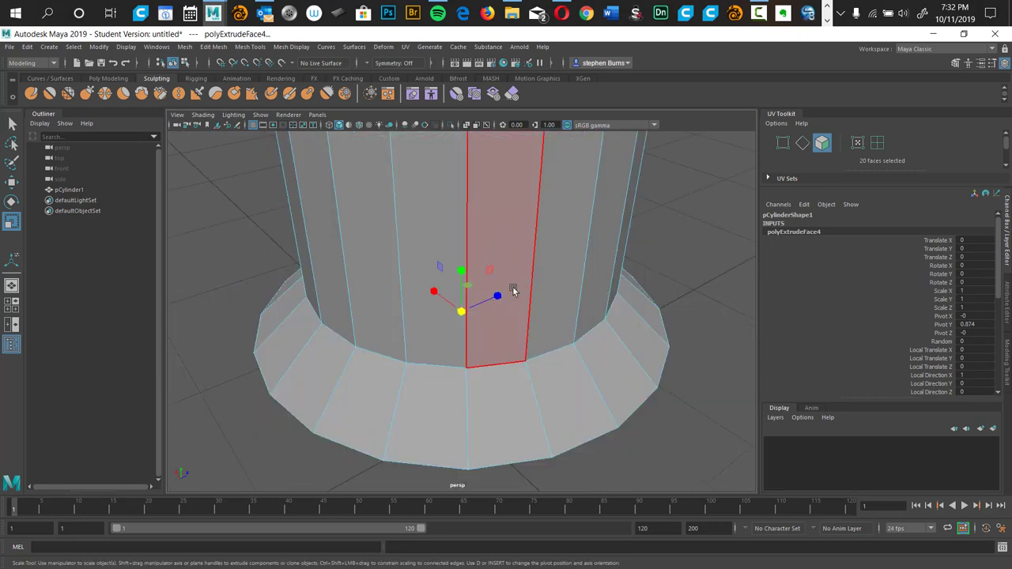
With X-ray display on, extrude the foot's end faces outward in X and Z into a flat circle about 60% of the tabletop's width
{"action": "left_click", "coordinate": [475, 126]}
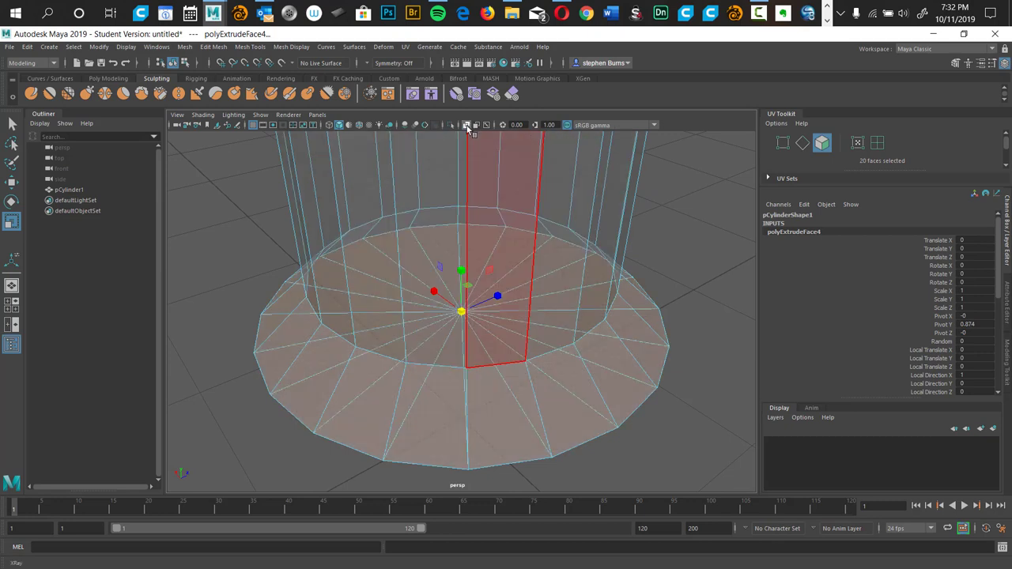
{"action": "left_click", "coordinate": [459, 310]}
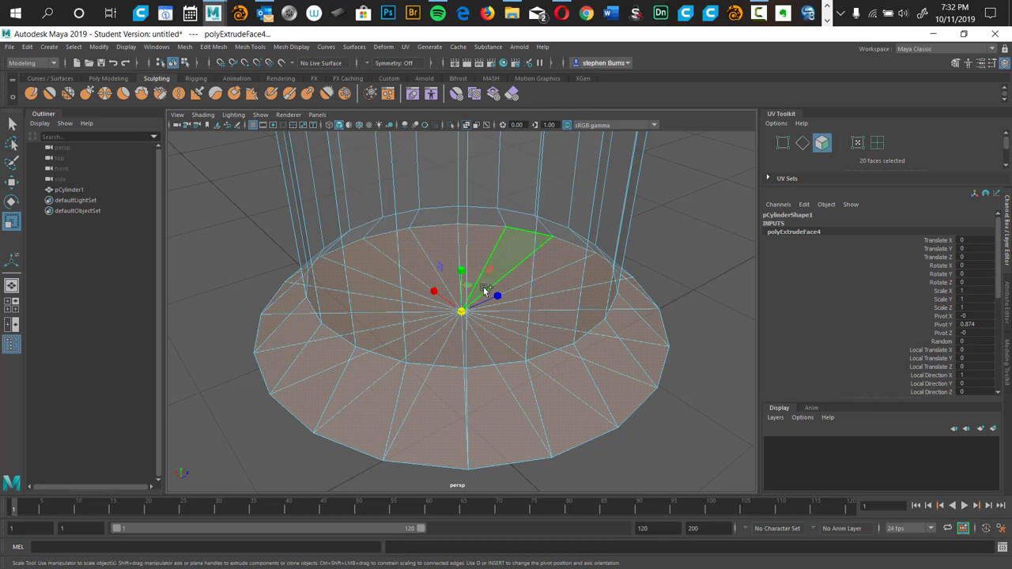
{"action": "left_click_drag", "start_coordinate": [469, 290], "coordinate": [731, 273], "text": "shift"}
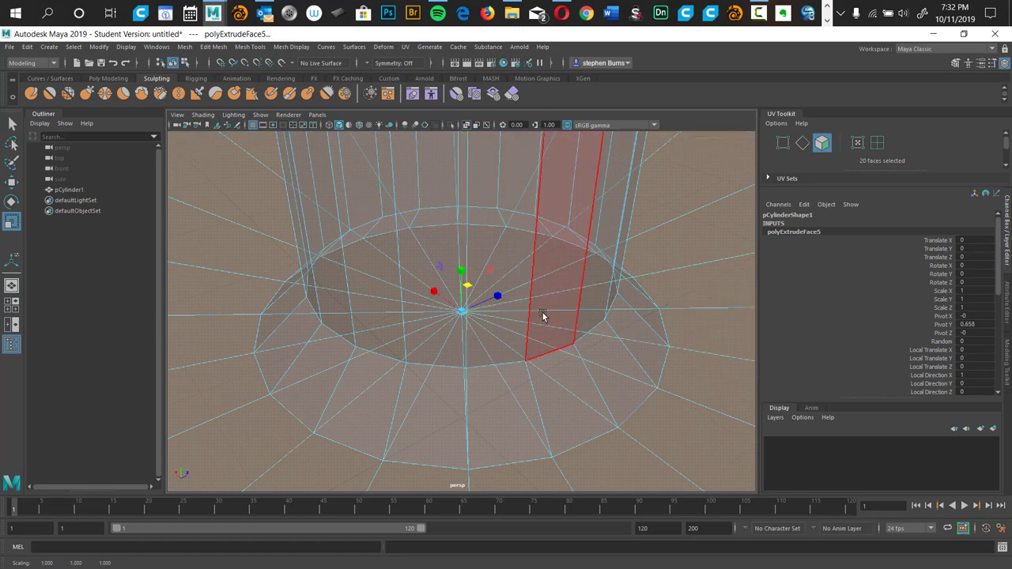
{"action": "scroll", "coordinate": [542, 316], "scroll_direction": "down", "scroll_amount": 5}
{"action": "left_click_drag", "start_coordinate": [545, 381], "coordinate": [526, 354], "text": "alt"}
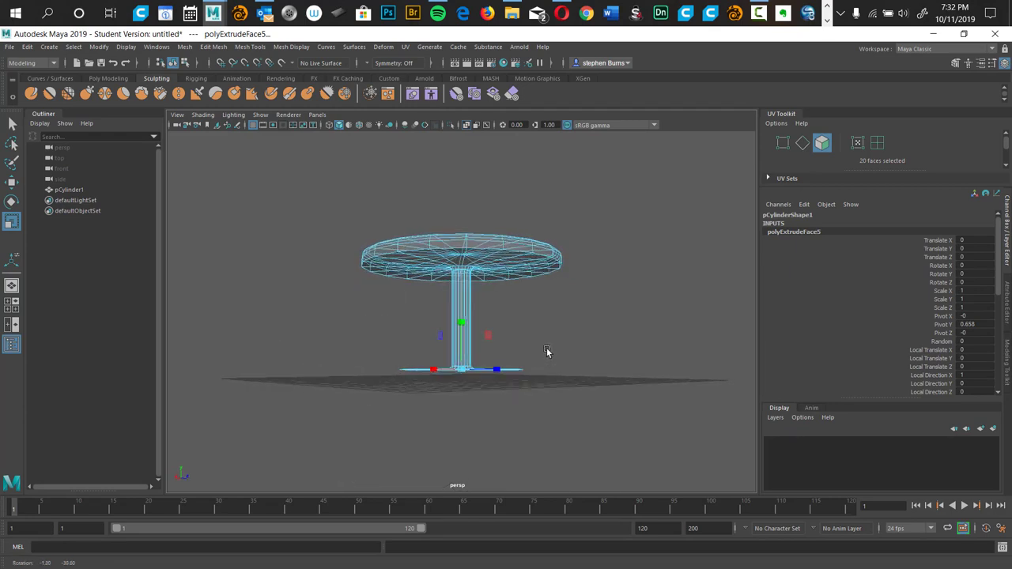
Extrude the flat circle's underside down to about the grid to give the base thickness, and view the table without X-ray display from above
{"action": "key", "text": "w"}
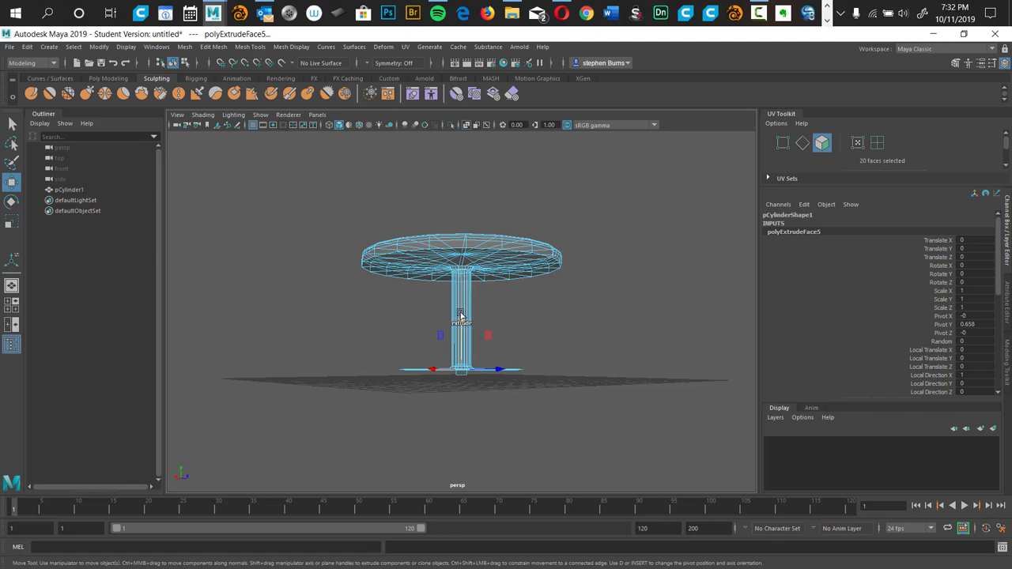
{"action": "left_click", "coordinate": [461, 320]}
{"action": "left_click_drag", "start_coordinate": [461, 320], "coordinate": [462, 324], "text": "shift"}
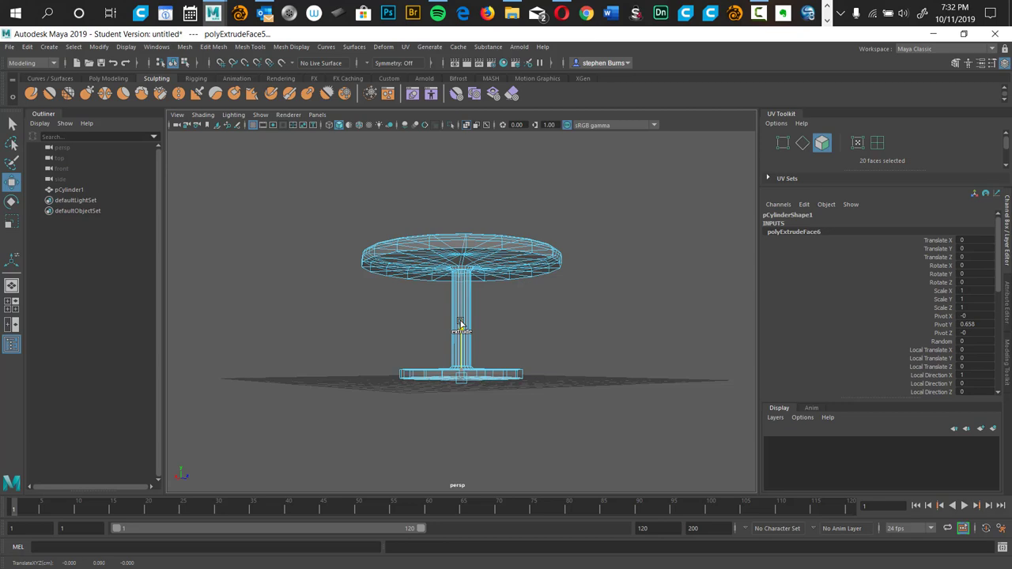
{"action": "left_click_drag", "start_coordinate": [506, 325], "coordinate": [485, 317], "text": "alt"}
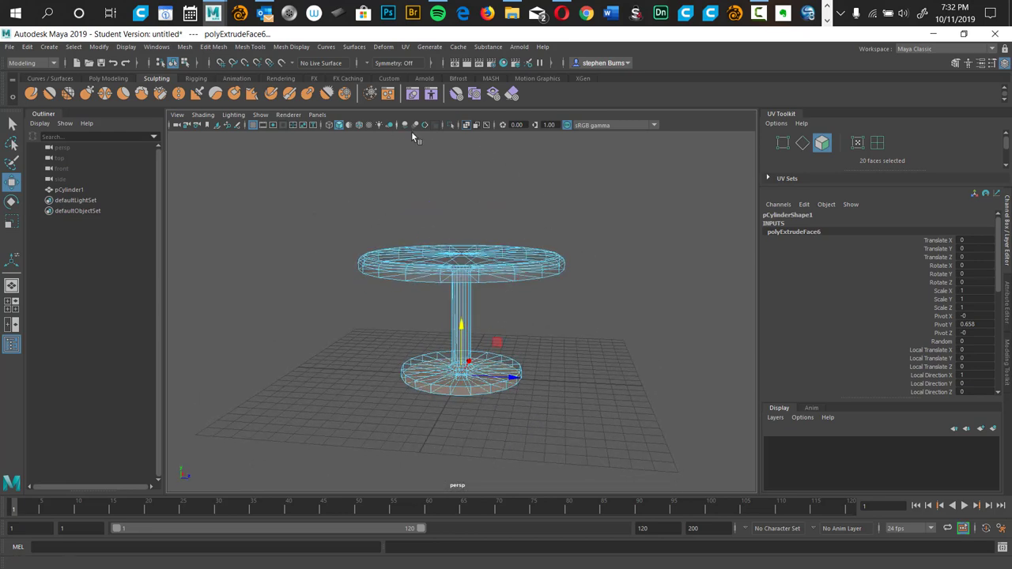
{"action": "key", "text": "5"}
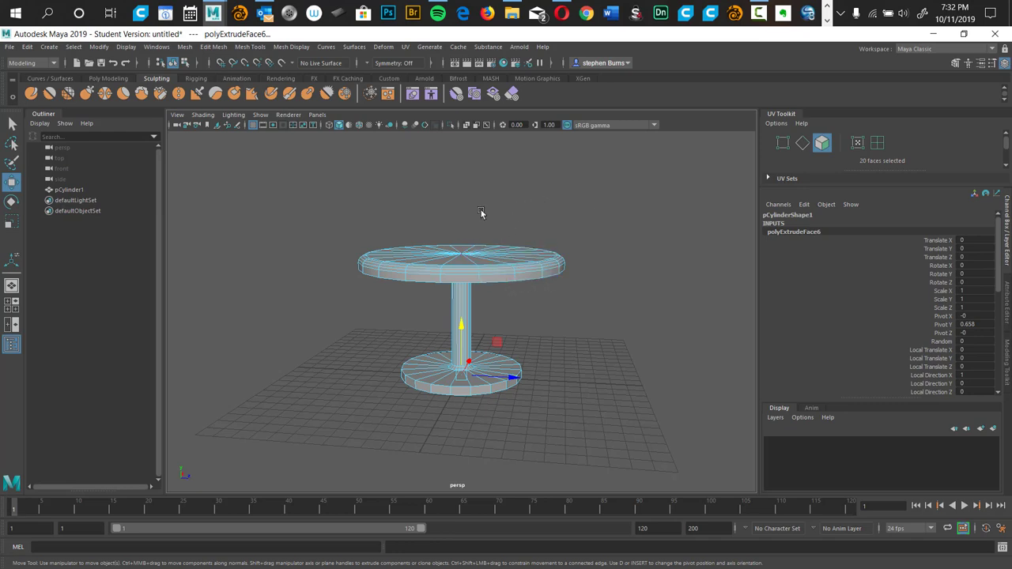
{"action": "left_click_drag", "start_coordinate": [511, 223], "coordinate": [565, 346], "text": "alt"}
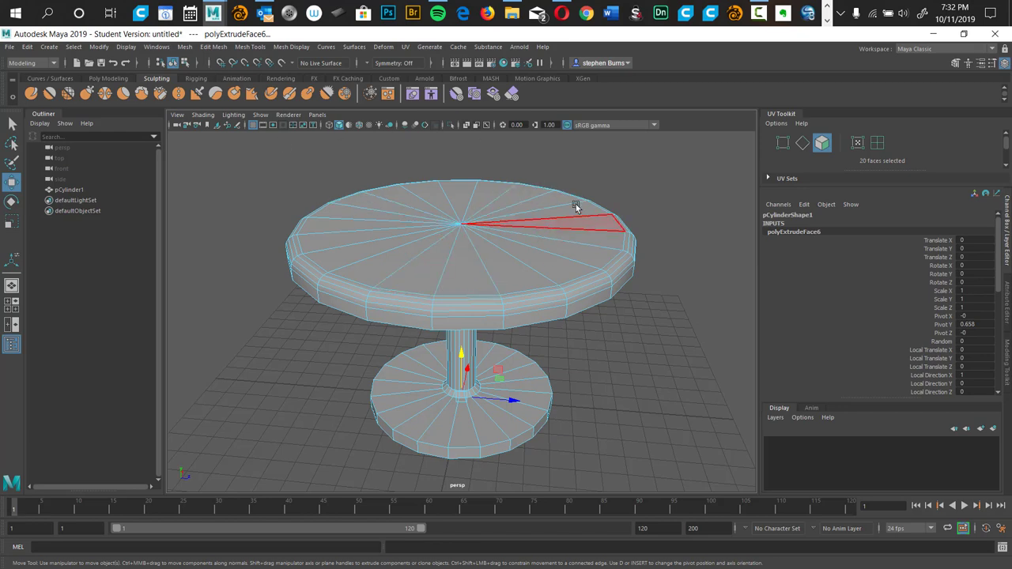
Deselect the table's faces, create a polygon plane at the origin and scale it uniformly to about 23.9
{"action": "right_click_drag", "start_coordinate": [635, 175], "coordinate": [650, 192], "text": "shift"}
{"action": "left_click", "coordinate": [659, 214]}
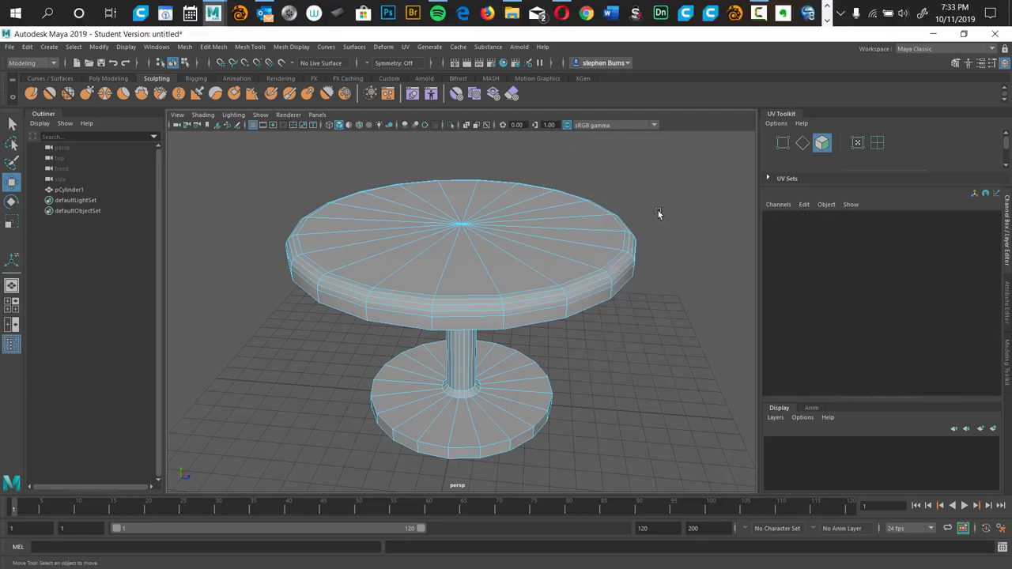
{"action": "key", "text": "q"}
{"action": "right_click_drag", "start_coordinate": [666, 214], "coordinate": [618, 203], "text": "shift"}
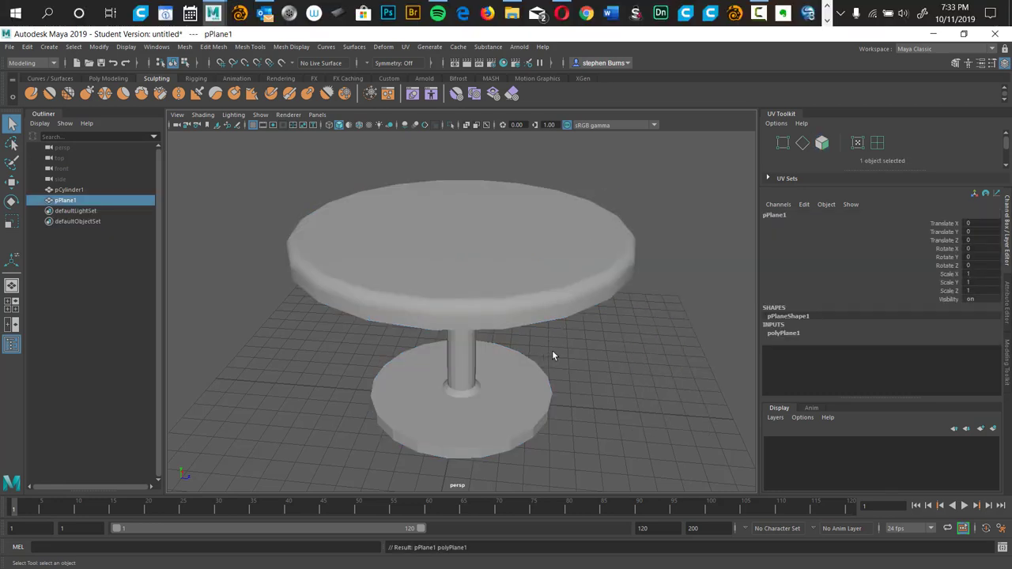
{"action": "key", "text": "r"}
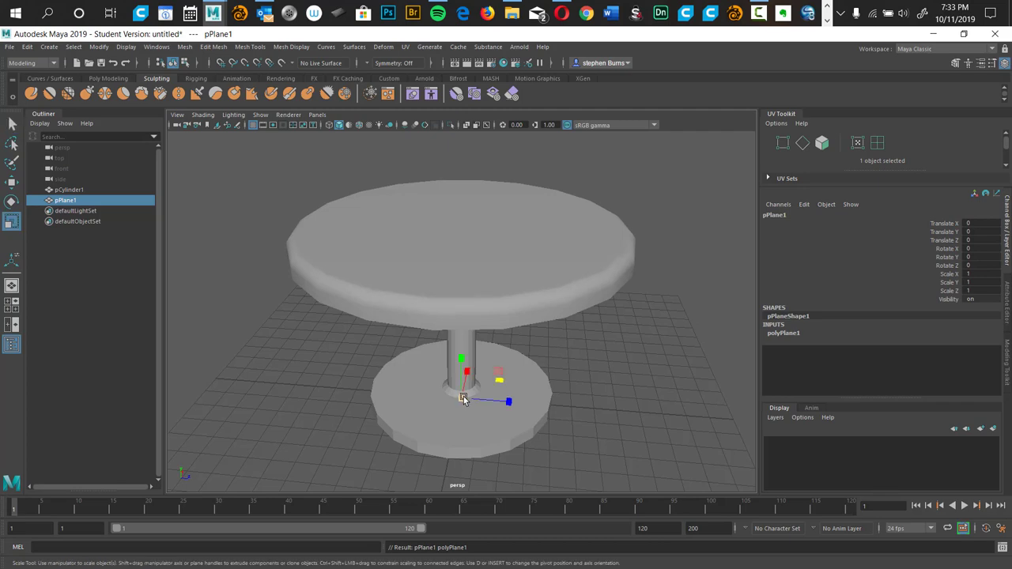
{"action": "left_click_drag", "start_coordinate": [463, 396], "coordinate": [805, 271]}
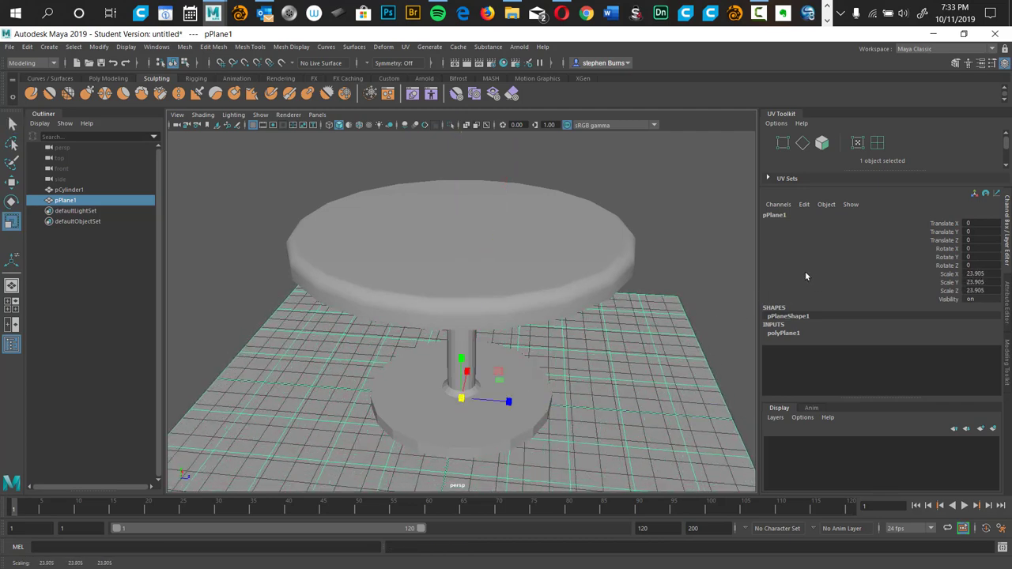
Raise the plane above the tabletop to about Y 10.05
{"action": "key", "text": "w"}
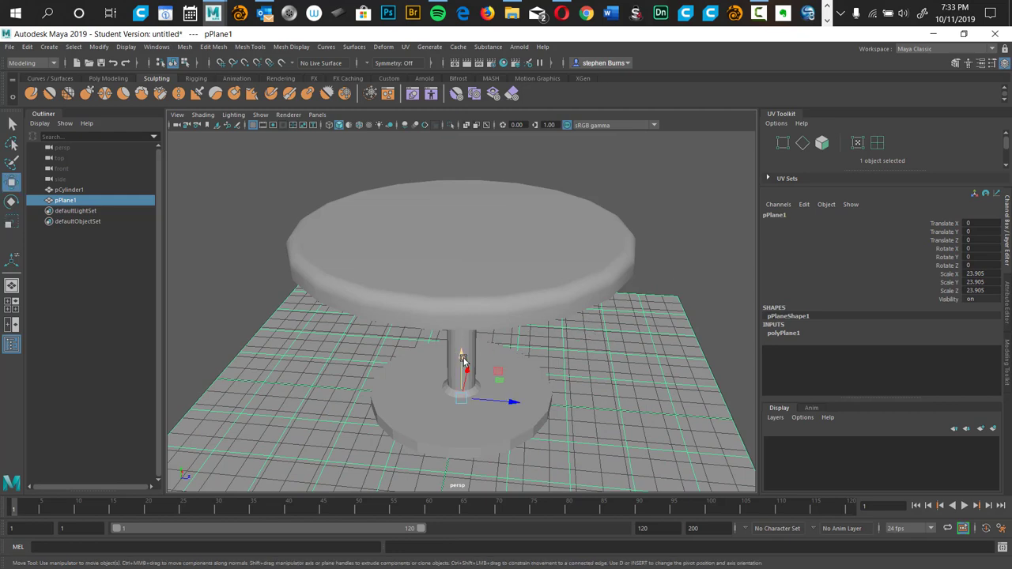
{"action": "left_click_drag", "start_coordinate": [463, 360], "coordinate": [464, 170]}
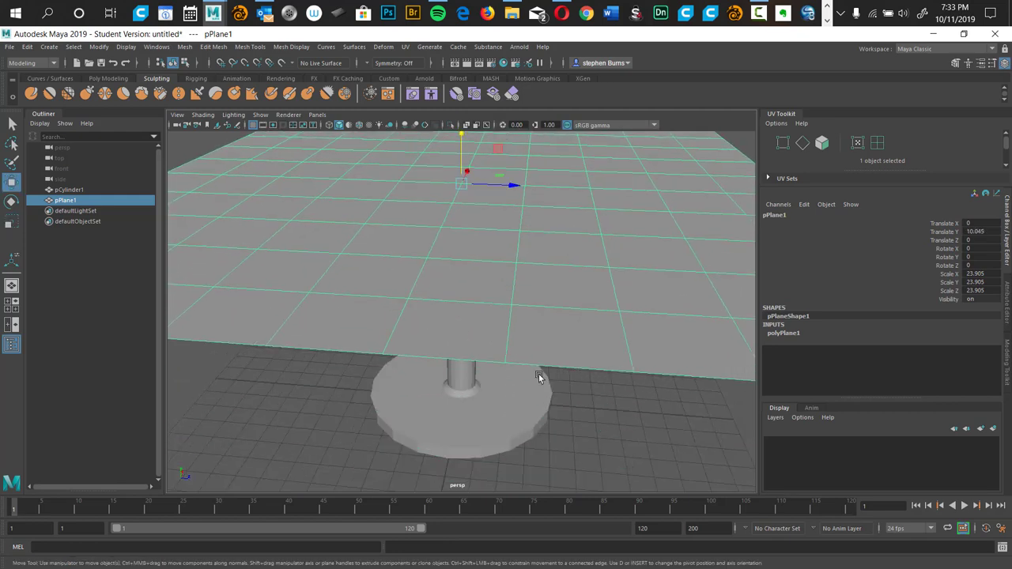
{"action": "mouse_move", "coordinate": [538, 375]}
{"action": "left_mouse_down", "text": "alt"}
{"action": "mouse_move", "coordinate": [538, 353]}
{"action": "mouse_move", "coordinate": [540, 364]}
{"action": "left_mouse_up", "text": "alt"}
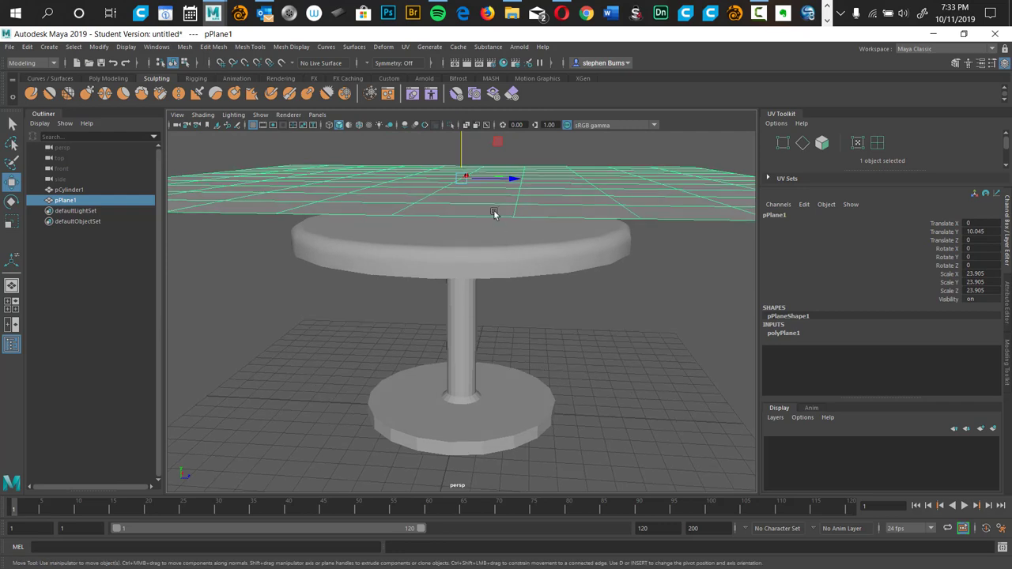
{"action": "right_click_drag", "start_coordinate": [548, 259], "coordinate": [564, 244], "text": "alt"}
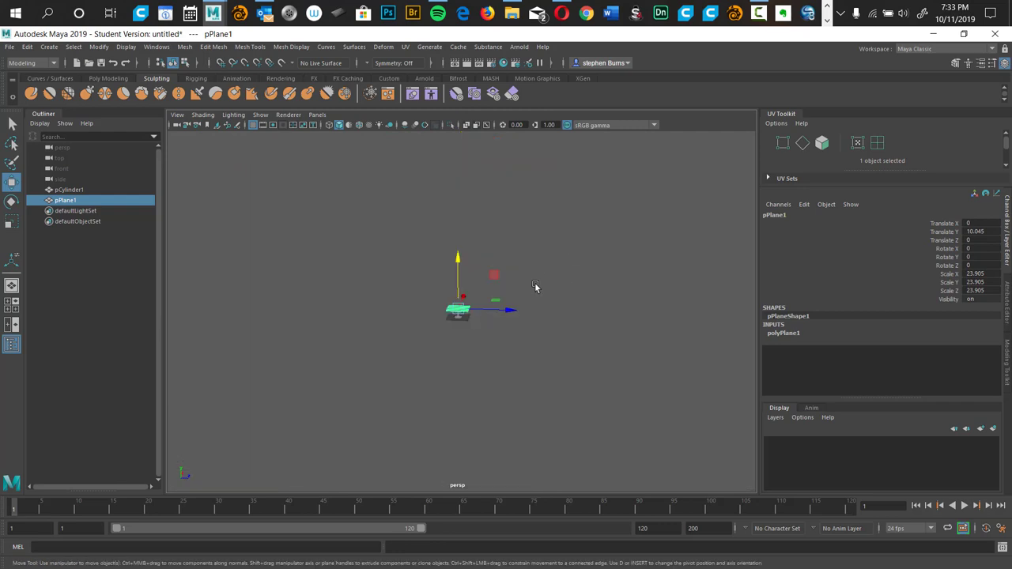
{"action": "key", "text": "a"}
{"action": "mouse_move", "coordinate": [461, 288]}
{"action": "left_mouse_down", "text": "alt"}
{"action": "mouse_move", "coordinate": [484, 287]}
{"action": "mouse_move", "coordinate": [462, 290]}
{"action": "left_mouse_up", "text": "alt"}
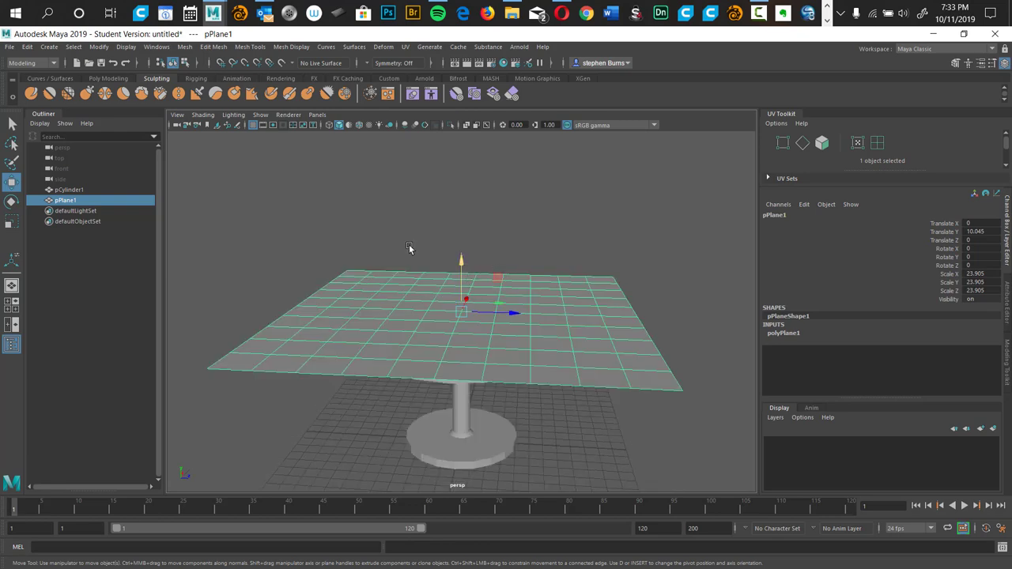
{"action": "left_click_drag", "start_coordinate": [377, 239], "coordinate": [414, 251], "text": "alt"}
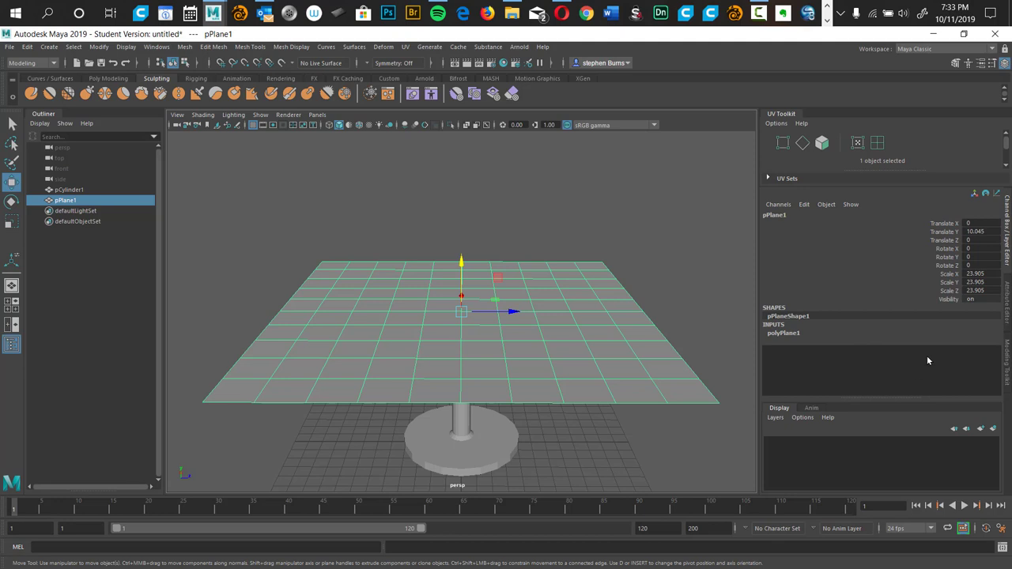
Set the plane's width and height subdivisions to 50 each
{"action": "left_click", "coordinate": [1010, 306]}
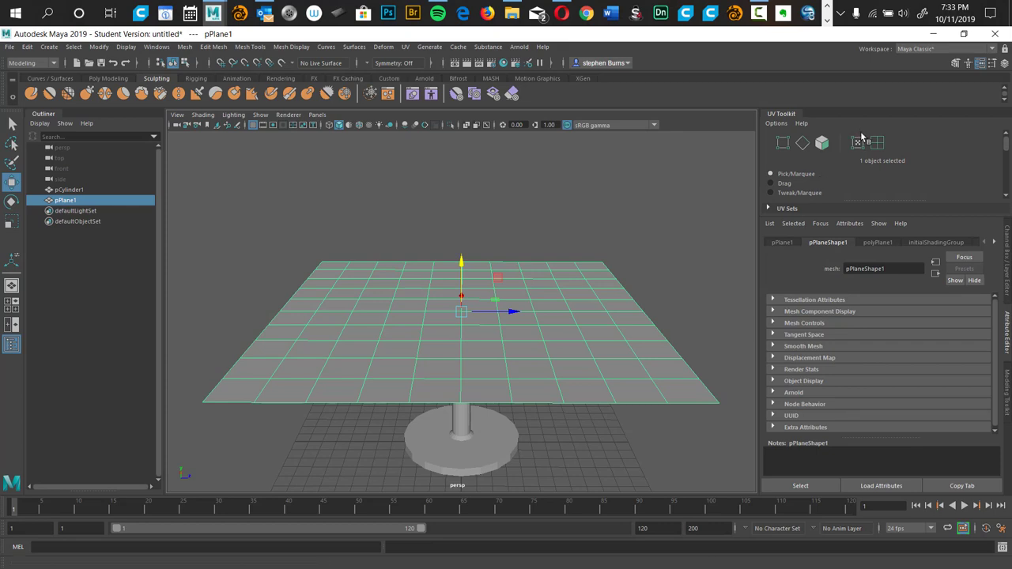
{"action": "left_click", "coordinate": [880, 243]}
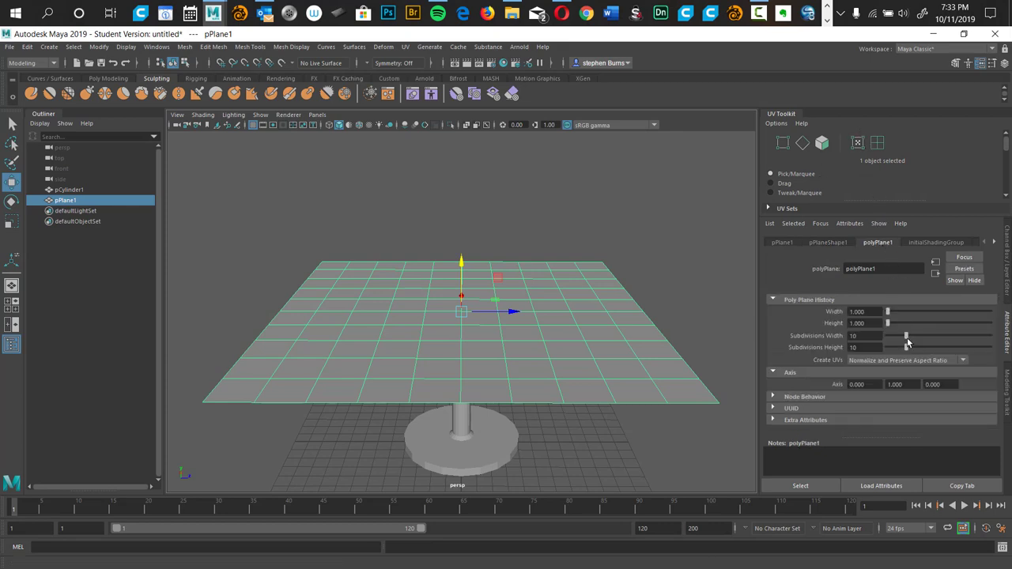
{"action": "left_click_drag", "start_coordinate": [908, 340], "coordinate": [990, 345]}
{"action": "left_click_drag", "start_coordinate": [909, 351], "coordinate": [1008, 363]}
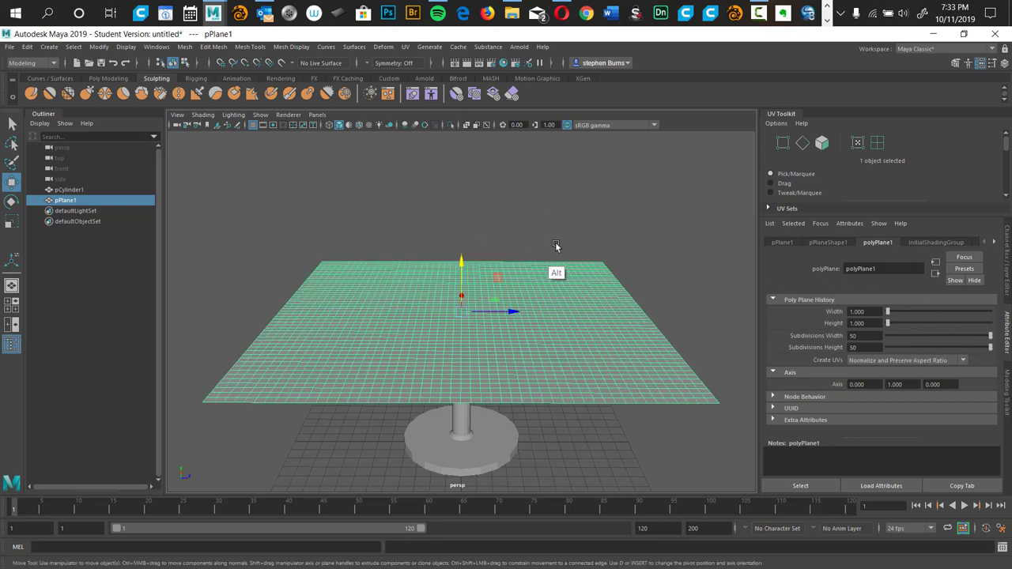
{"action": "left_click_drag", "start_coordinate": [556, 244], "coordinate": [554, 215], "text": "alt"}
{"action": "left_click_drag", "start_coordinate": [556, 235], "coordinate": [543, 221], "text": "alt"}
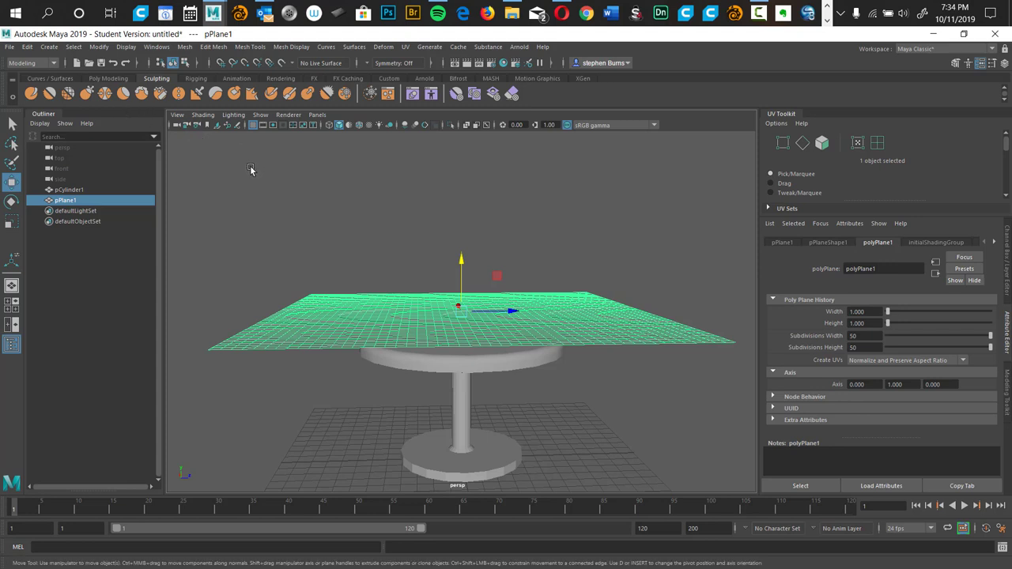
Switch to the FX tool set and make the plane an nCloth object
{"action": "left_click", "coordinate": [53, 64]}
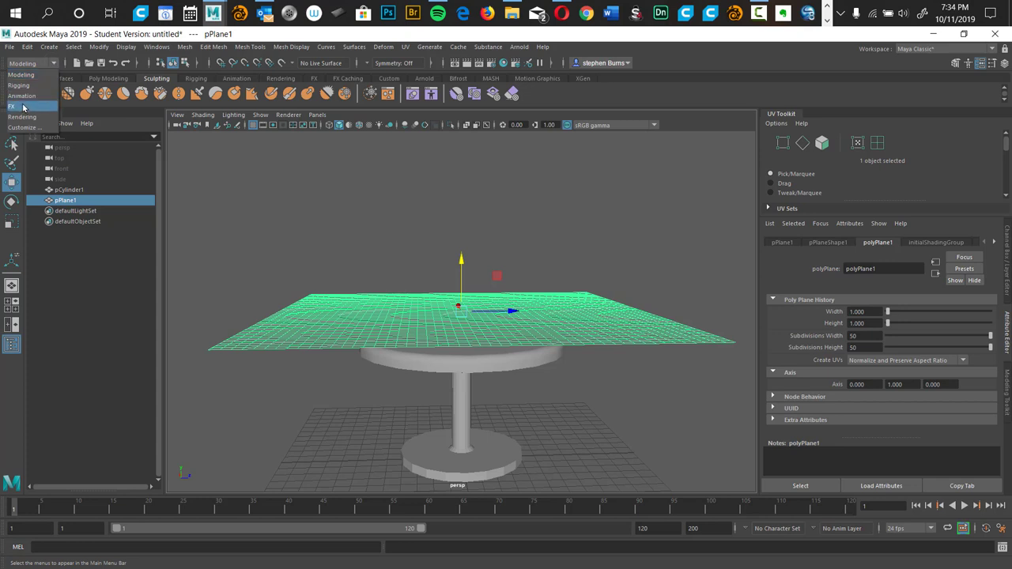
{"action": "left_click", "coordinate": [25, 107]}
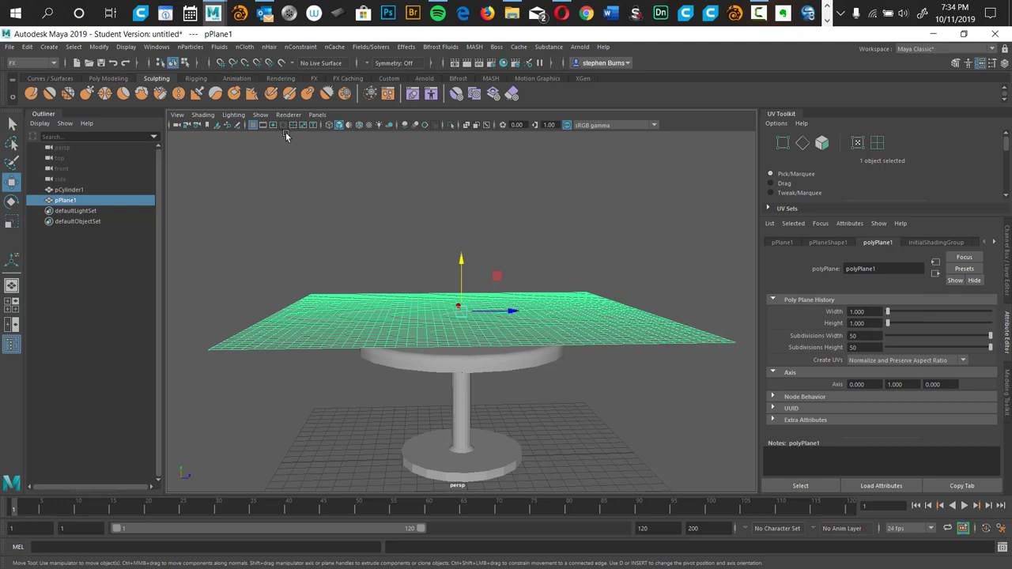
{"action": "left_click", "coordinate": [245, 48]}
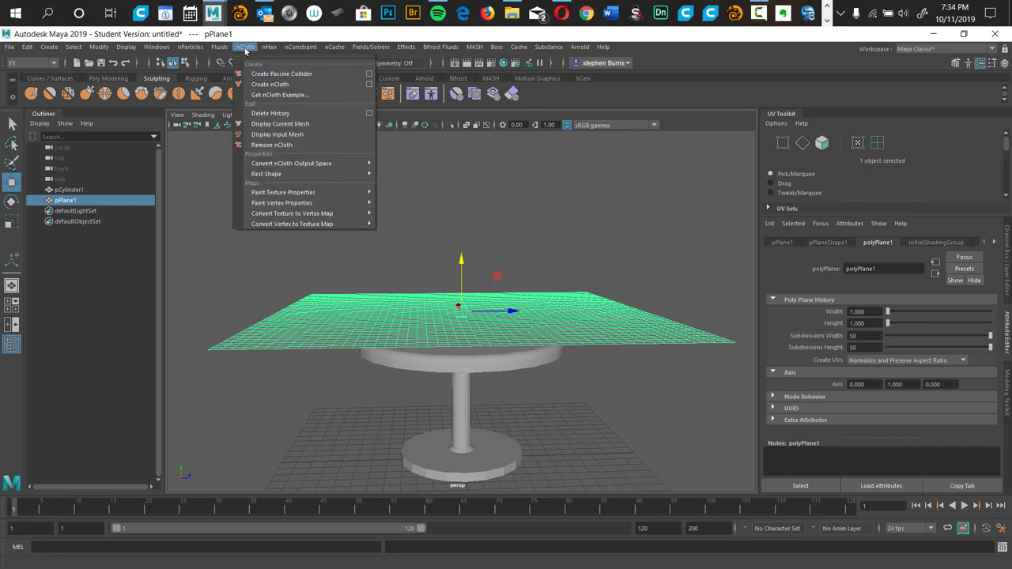
{"action": "left_click", "coordinate": [269, 84]}
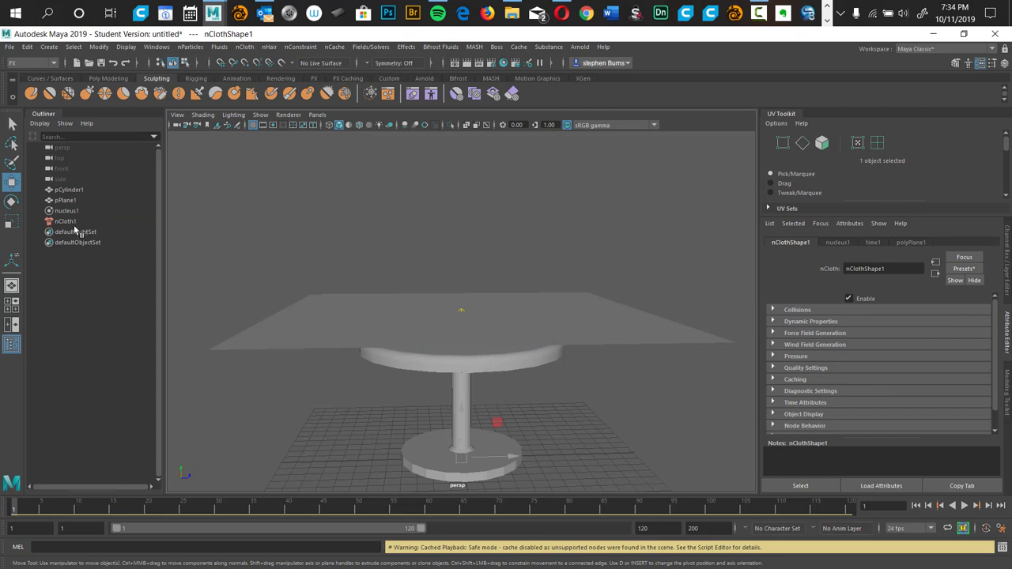
Rename the cylinder object as table and the plane as cloth
{"action": "left_click", "coordinate": [71, 190]}
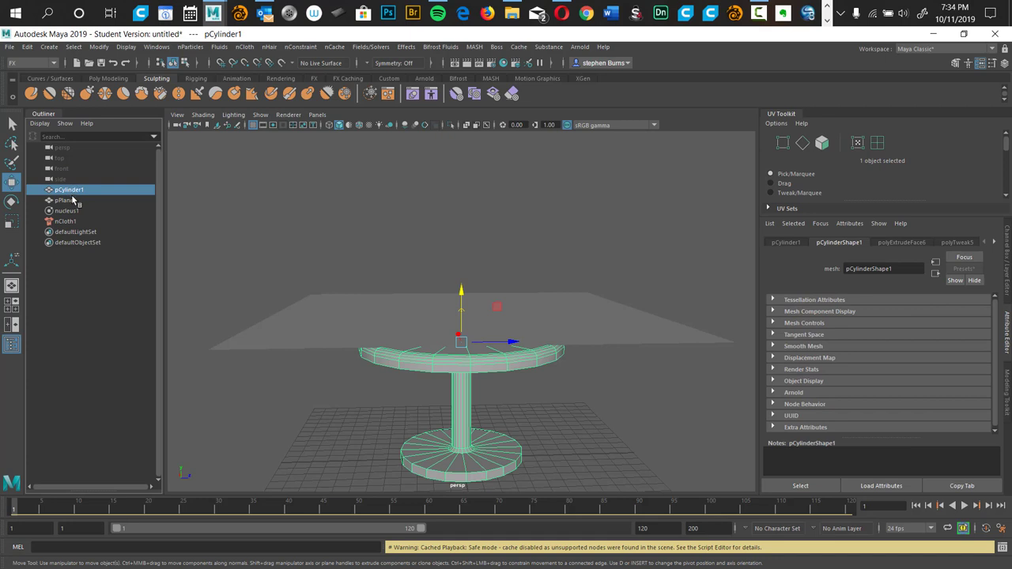
{"action": "double_click", "coordinate": [71, 192]}
{"action": "type", "text": "table"}
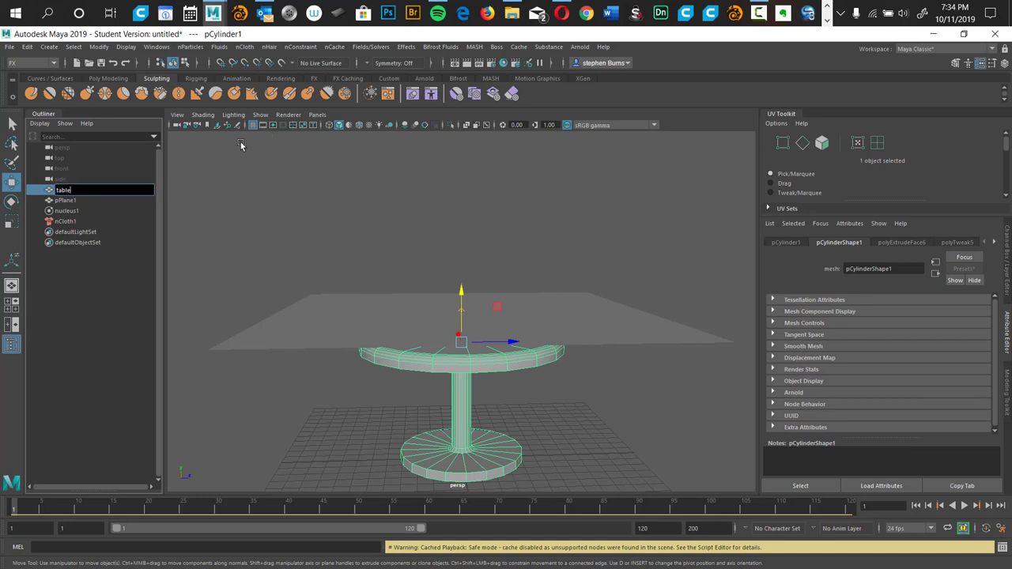
{"action": "left_click", "coordinate": [68, 202]}
{"action": "double_click", "coordinate": [77, 201]}
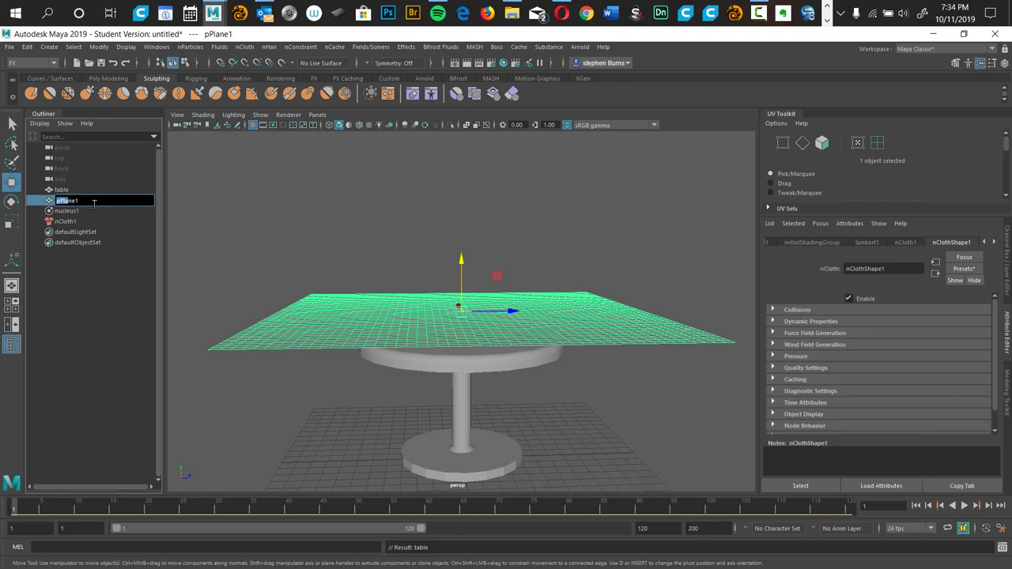
{"action": "type", "text": "clothy"}
{"action": "left_click", "coordinate": [86, 283]}
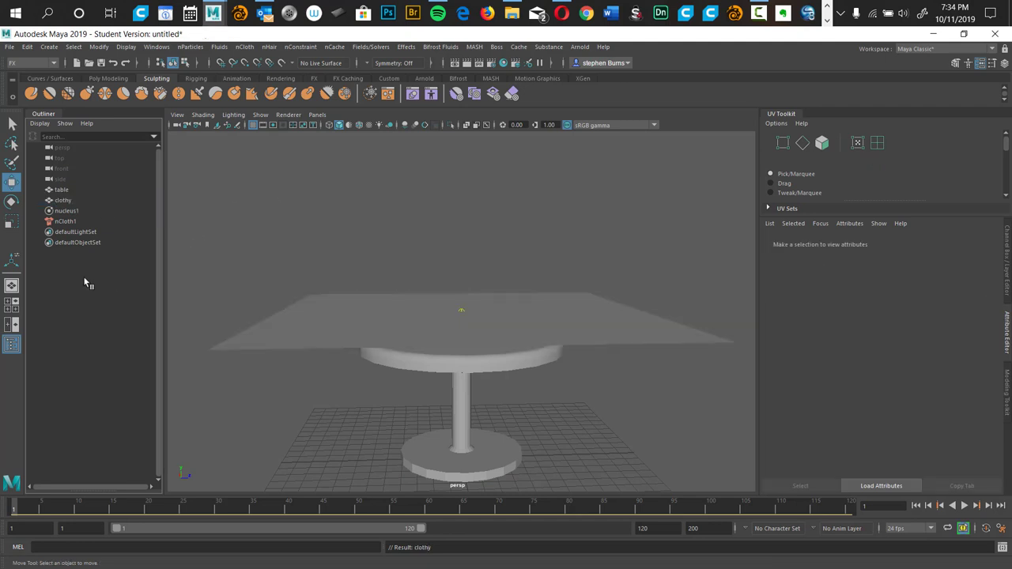
{"action": "double_click", "coordinate": [66, 201]}
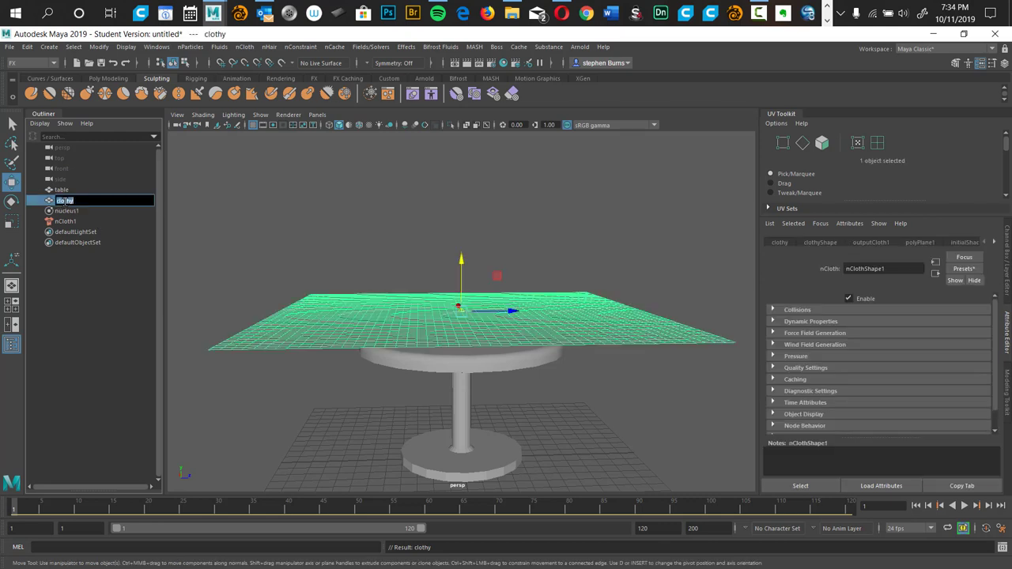
{"action": "left_click", "coordinate": [85, 203]}
{"action": "key", "text": "Return"}
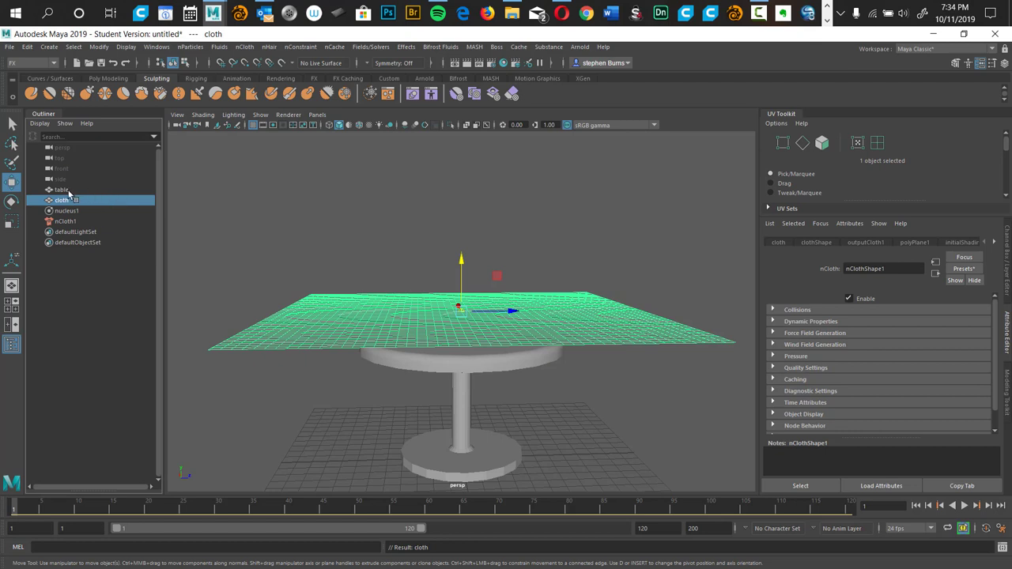
Make the table a passive collider for the cloth simulation
{"action": "left_click", "coordinate": [61, 189]}
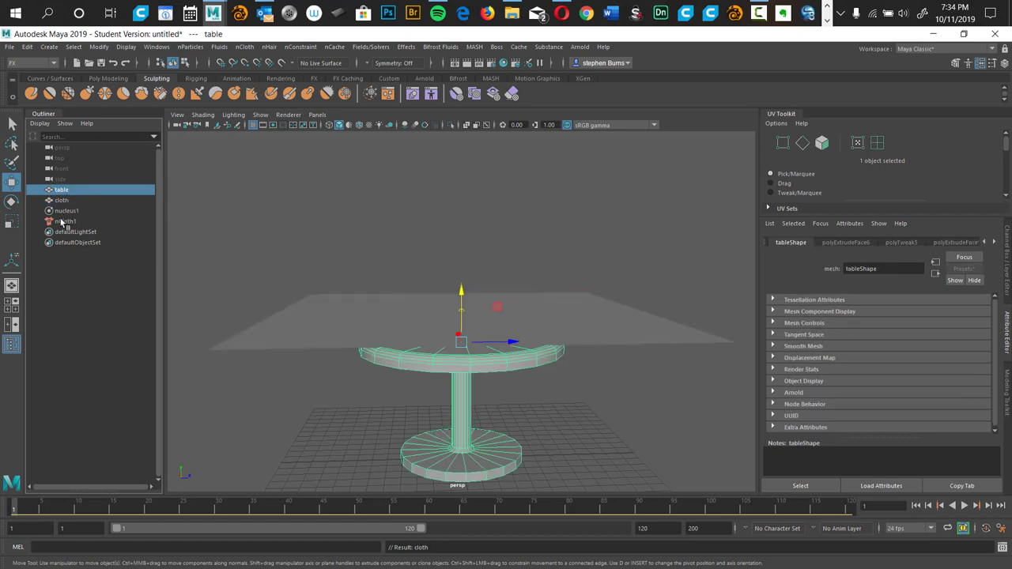
{"action": "left_click", "coordinate": [245, 47]}
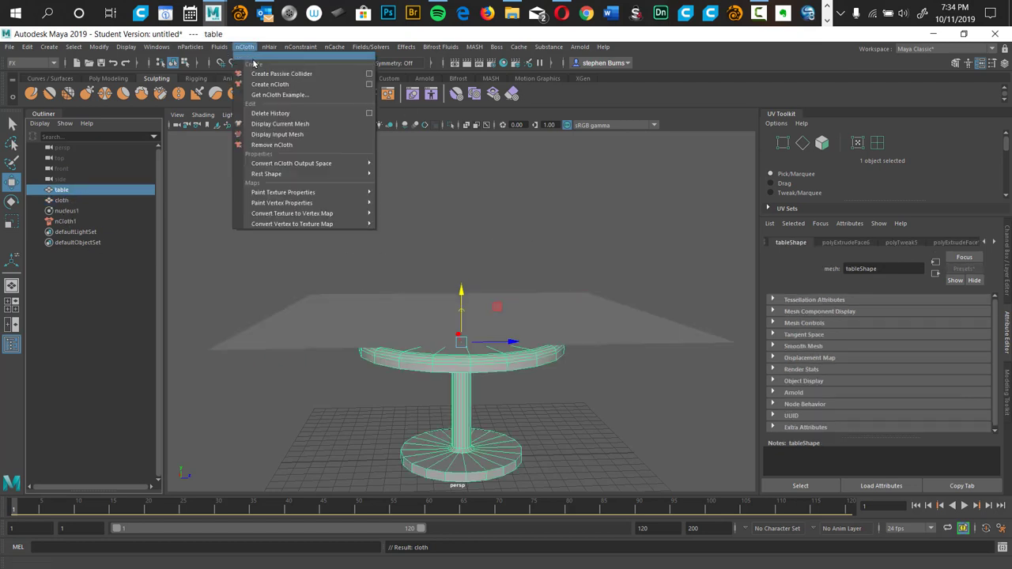
{"action": "left_click", "coordinate": [284, 73]}
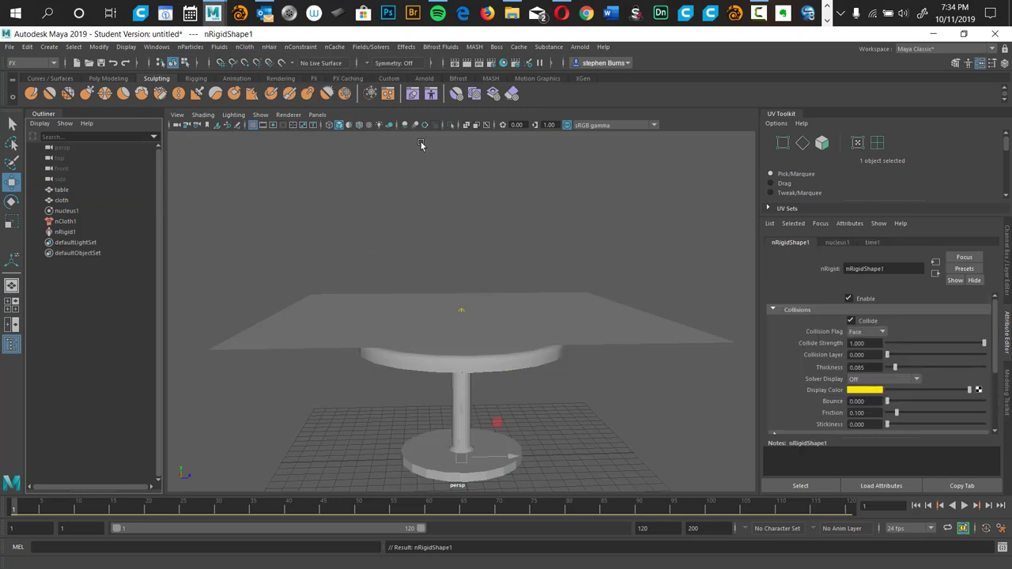
Show wireframe on the shaded objects and run the cloth simulation from frame 1 to about frame 78
{"action": "left_click", "coordinate": [358, 125]}
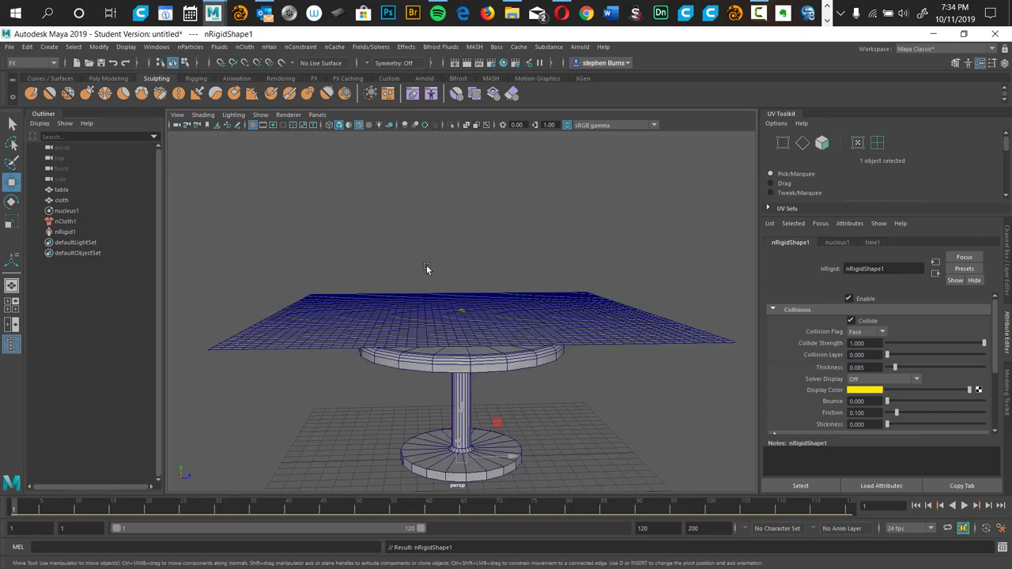
{"action": "mouse_move", "coordinate": [457, 253]}
{"action": "left_mouse_down", "text": "alt"}
{"action": "mouse_move", "coordinate": [451, 301]}
{"action": "mouse_move", "coordinate": [479, 223]}
{"action": "mouse_move", "coordinate": [472, 246]}
{"action": "mouse_move", "coordinate": [459, 247]}
{"action": "left_mouse_up", "text": "alt"}
{"action": "left_click_drag", "start_coordinate": [18, 508], "coordinate": [261, 496]}
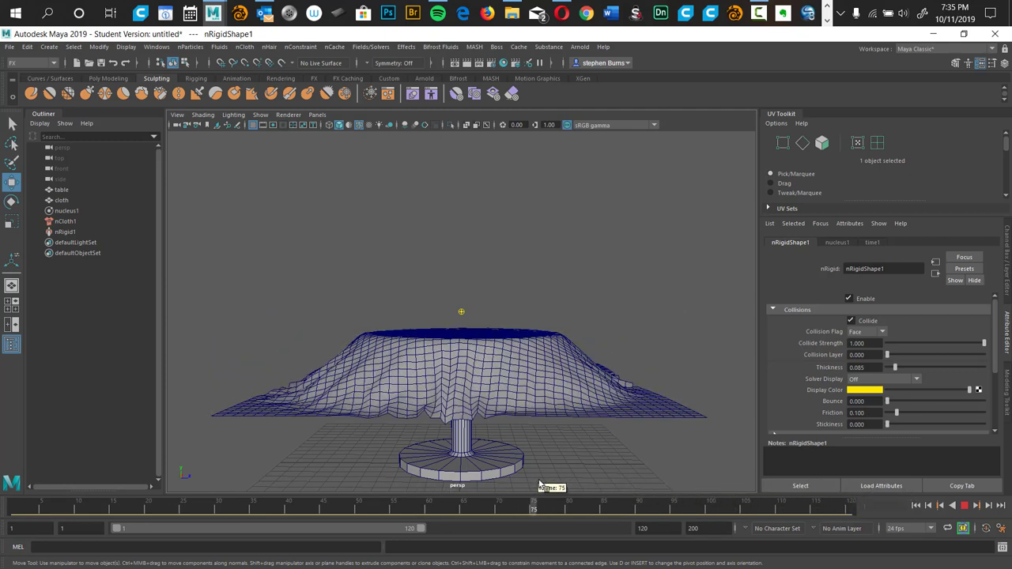
{"action": "left_click", "coordinate": [554, 503]}
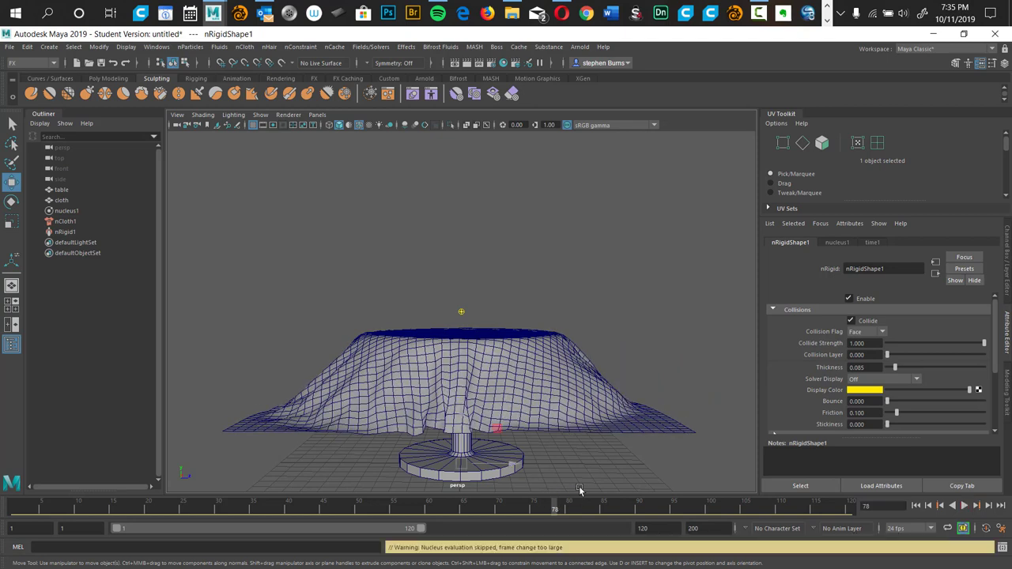
Set the playback end frame to 200 and play the cloth simulation from frame 1 through frame 200
{"action": "left_click", "coordinate": [662, 527]}
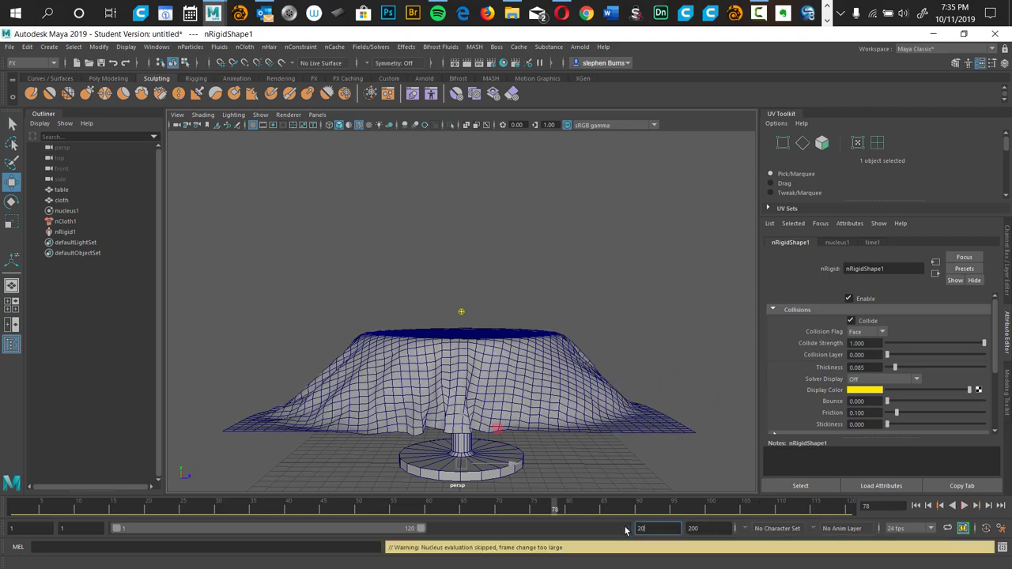
{"action": "type", "text": "200"}
{"action": "key", "text": "Return"}
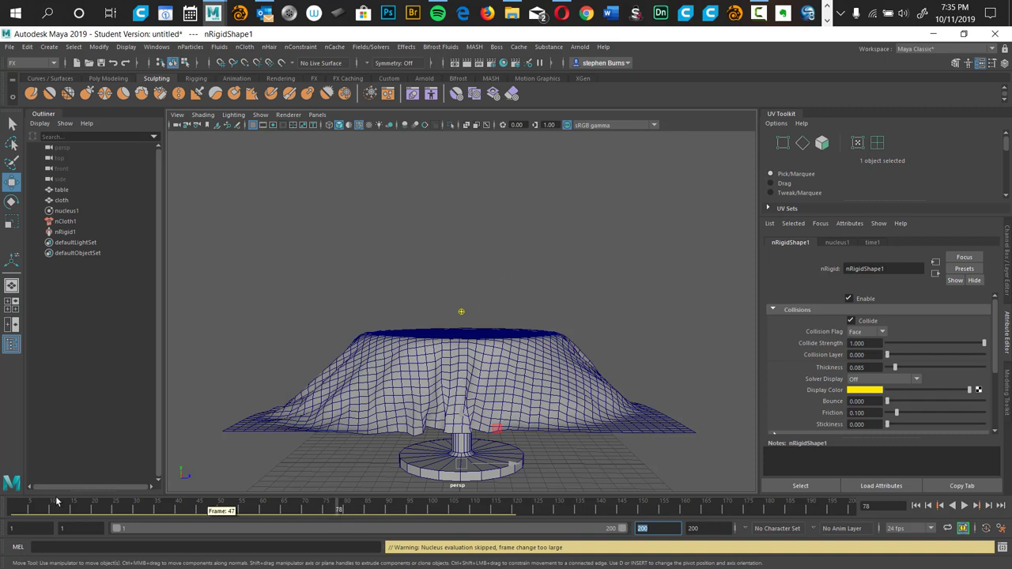
{"action": "left_click", "coordinate": [15, 507]}
{"action": "key", "text": "alt+v"}
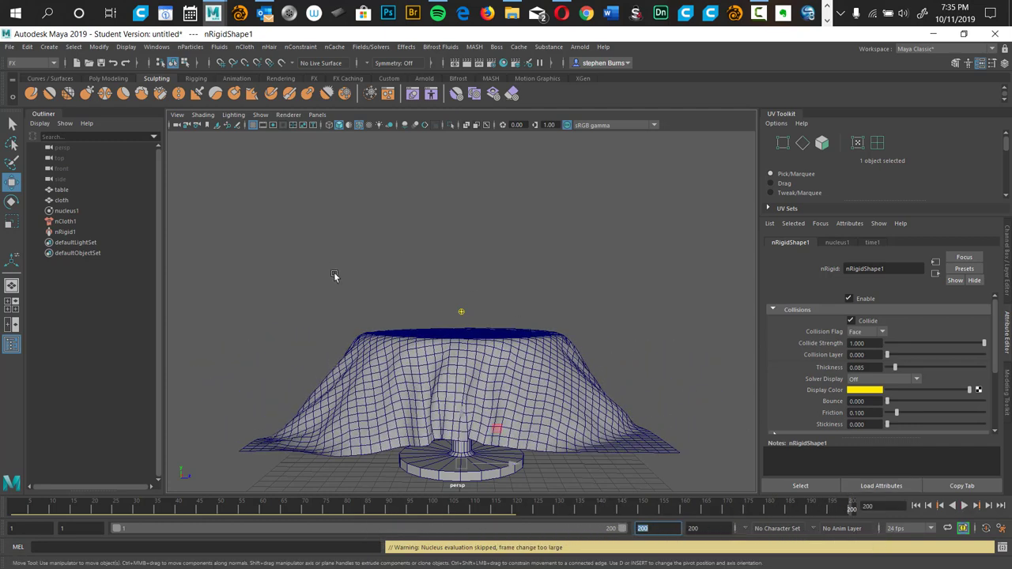
{"action": "left_click_drag", "start_coordinate": [389, 259], "coordinate": [404, 294], "text": "alt"}
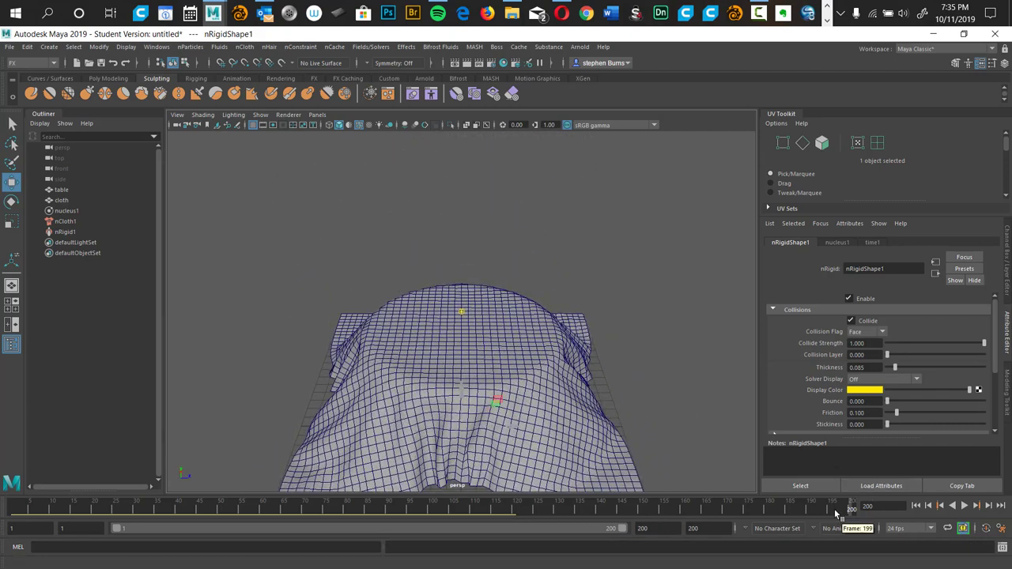
Set the playback and animation end frames to 300 and run the cloth simulation from frame 1 through frame 300
{"action": "double_click", "coordinate": [644, 528]}
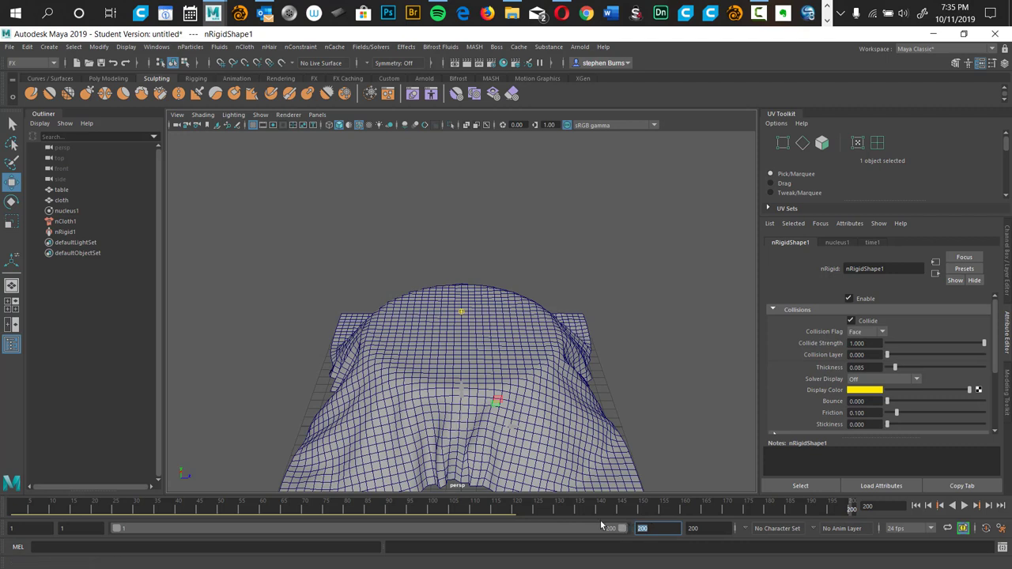
{"action": "type", "text": "300"}
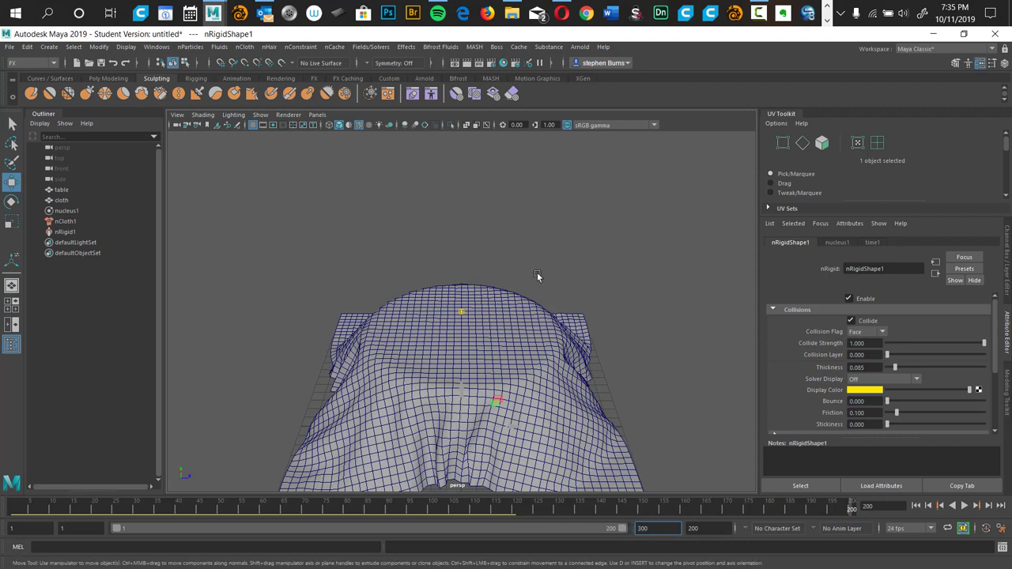
{"action": "left_click", "coordinate": [700, 528]}
{"action": "double_click", "coordinate": [701, 528]}
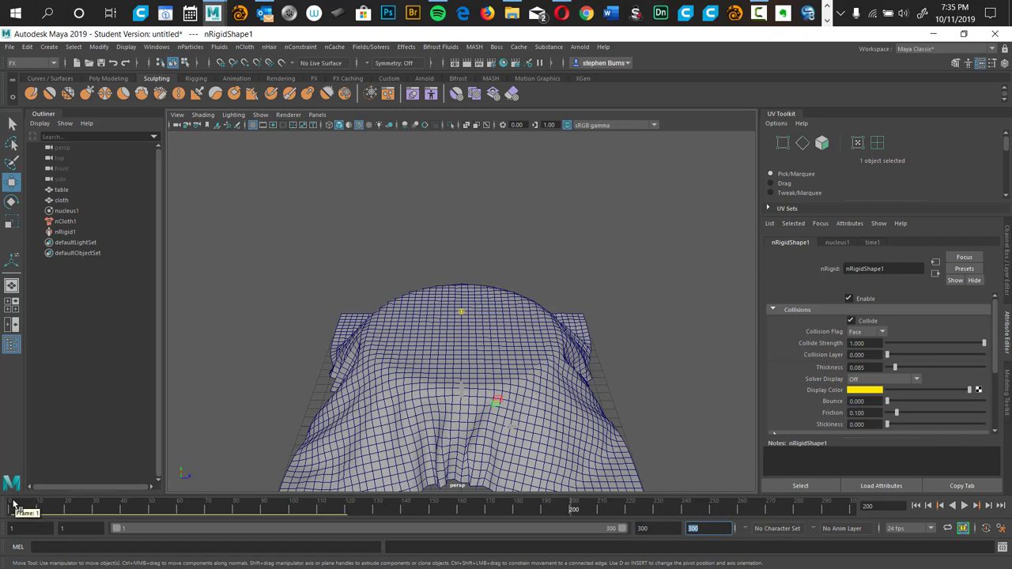
{"action": "left_click_drag", "start_coordinate": [15, 508], "coordinate": [151, 509]}
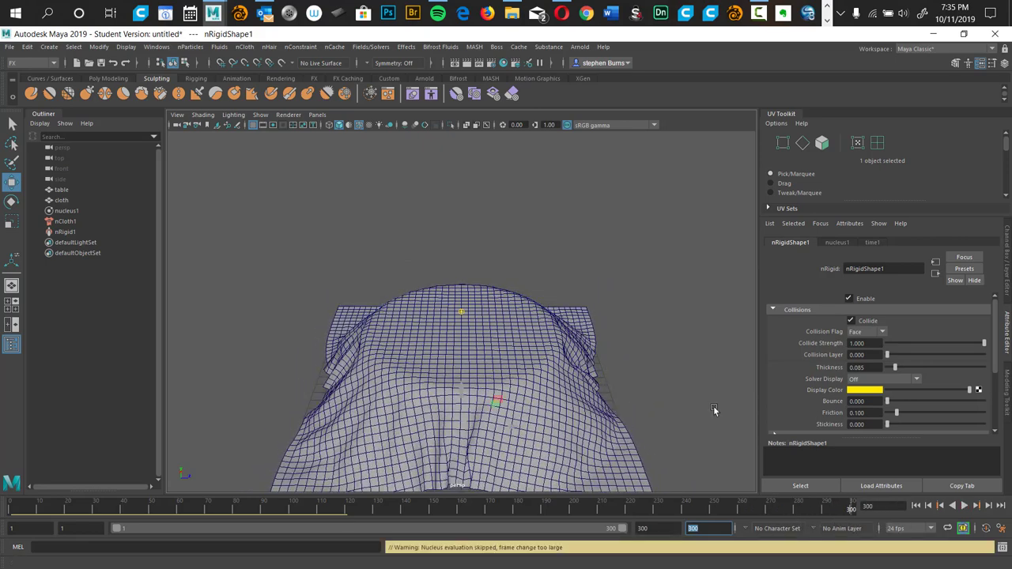
Select the cloth and turn on smooth mesh preview for it
{"action": "left_click_drag", "start_coordinate": [571, 321], "coordinate": [577, 298], "text": "alt"}
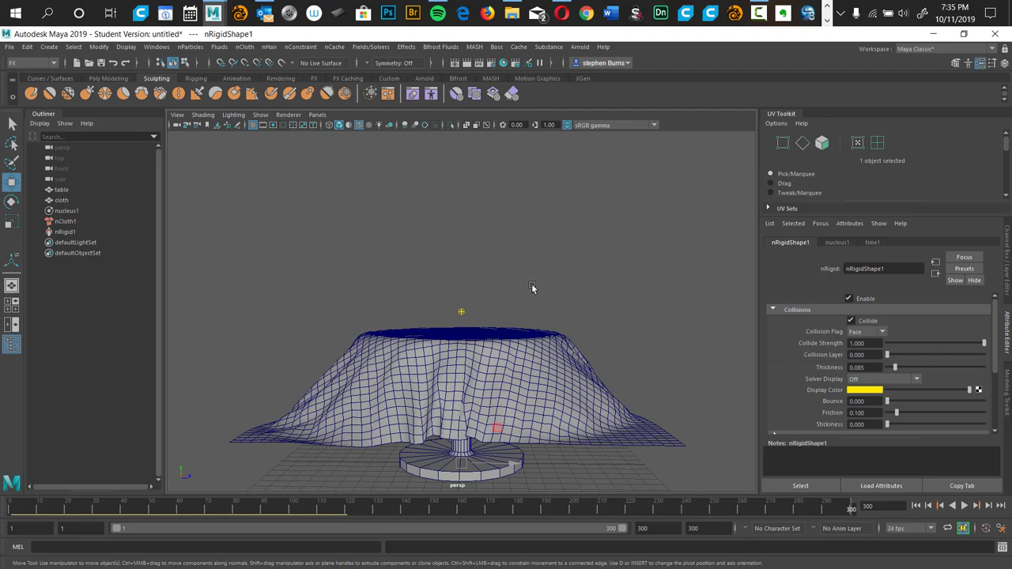
{"action": "key", "text": "3"}
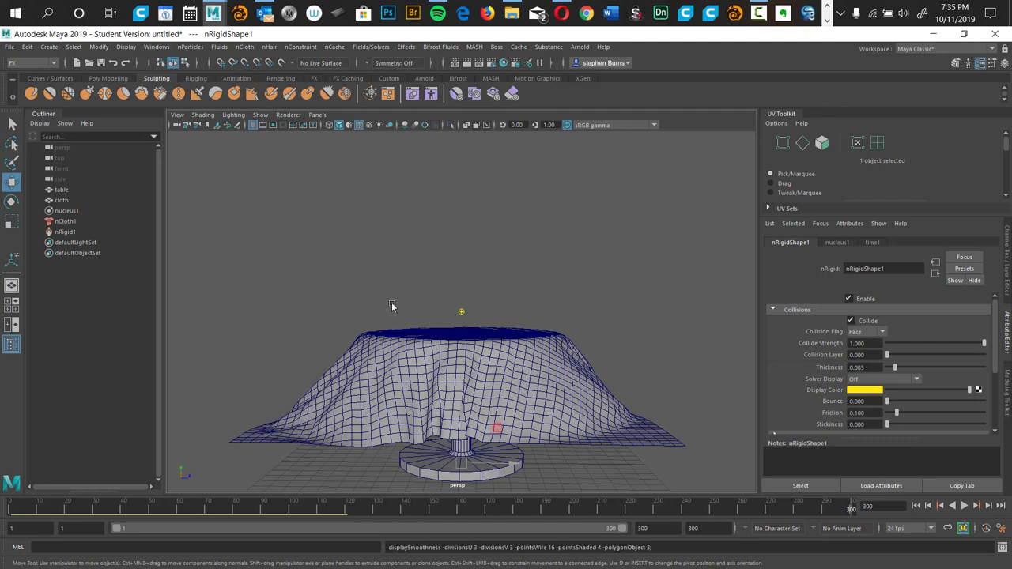
{"action": "key", "text": "1"}
{"action": "left_click", "coordinate": [61, 201]}
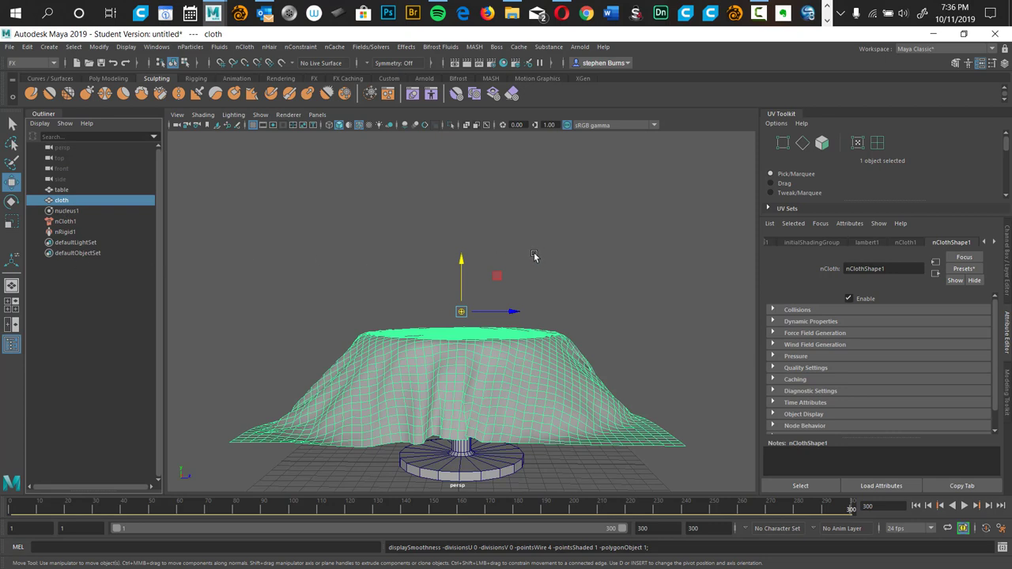
{"action": "key", "text": "3"}
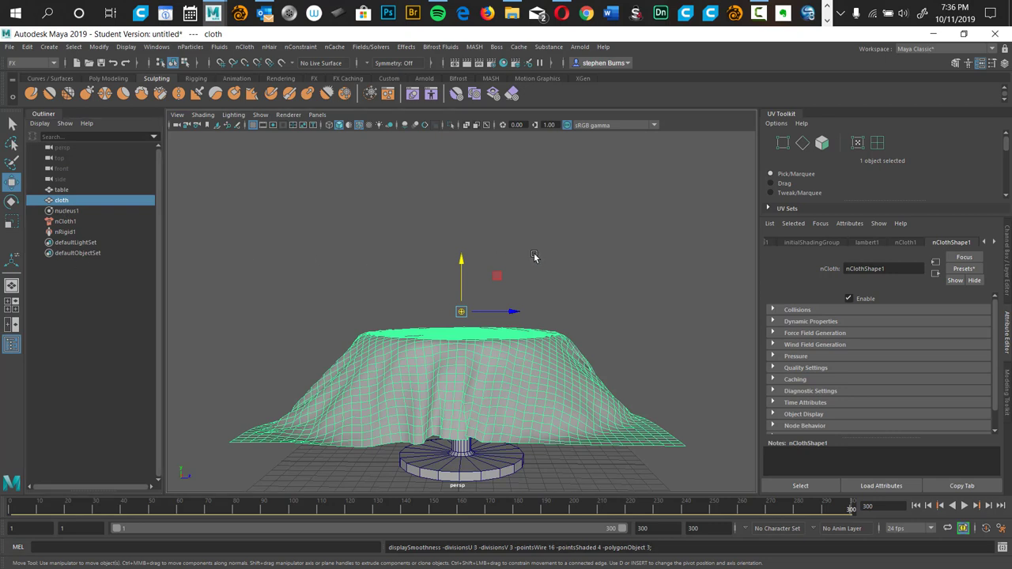
Activate the Sculpt tool on the cloth, set its brush size to 24.121, and brush the hanging side below the tabletop edge
{"action": "left_click", "coordinate": [32, 94]}
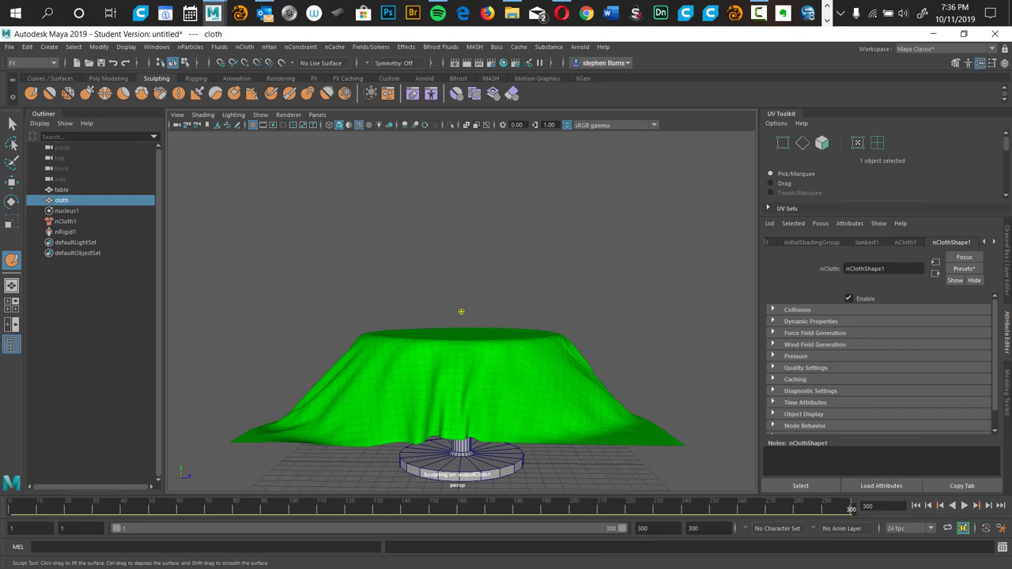
{"action": "double_click", "coordinate": [31, 94]}
{"action": "left_click_drag", "start_coordinate": [588, 129], "coordinate": [737, 116]}
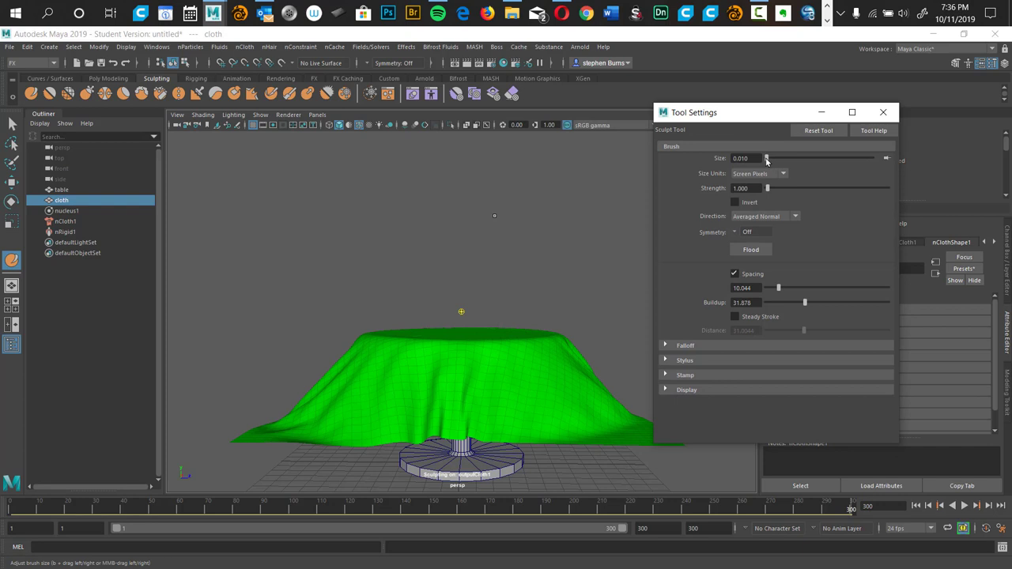
{"action": "left_click_drag", "start_coordinate": [766, 160], "coordinate": [792, 159]}
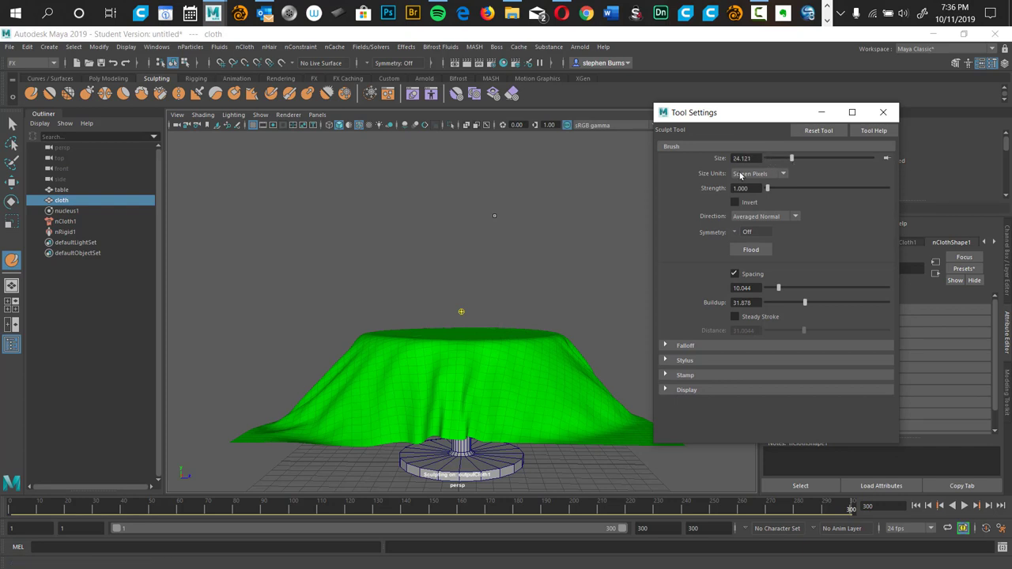
{"action": "left_click", "coordinate": [378, 361]}
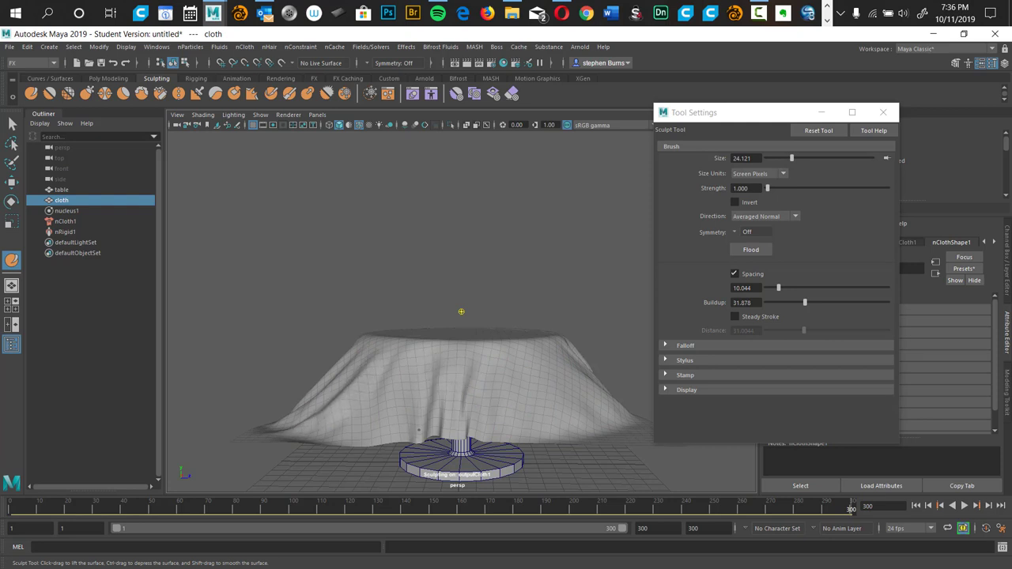
Try a Sculpt stroke down the cloth's hanging side at strength 12.664 and undo it
{"action": "left_click_drag", "start_coordinate": [469, 384], "coordinate": [528, 383], "text": "alt"}
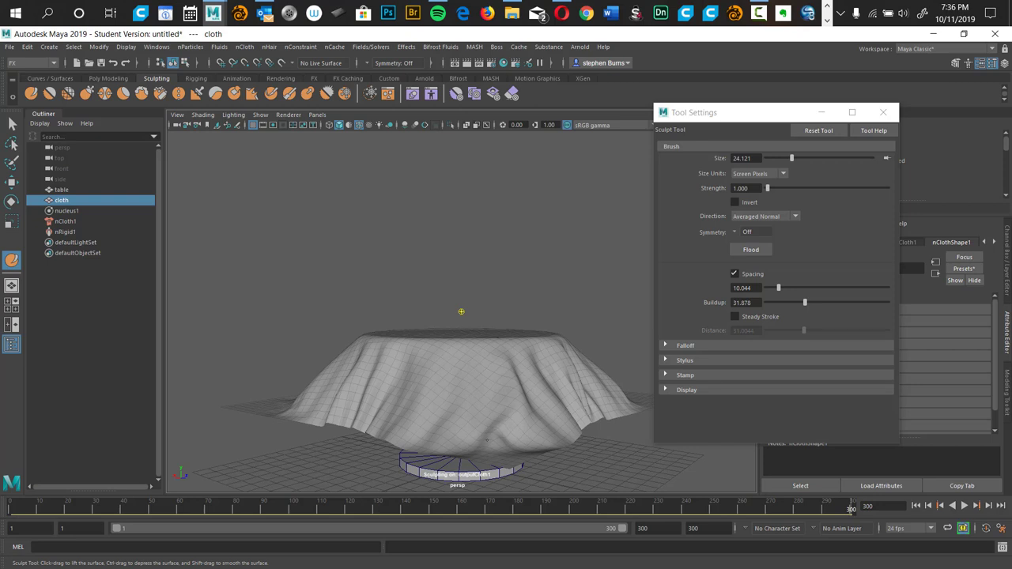
{"action": "mouse_move", "coordinate": [506, 388]}
{"action": "left_mouse_down", "text": "alt"}
{"action": "mouse_move", "coordinate": [515, 413]}
{"action": "mouse_move", "coordinate": [507, 398]}
{"action": "left_mouse_up", "text": "alt"}
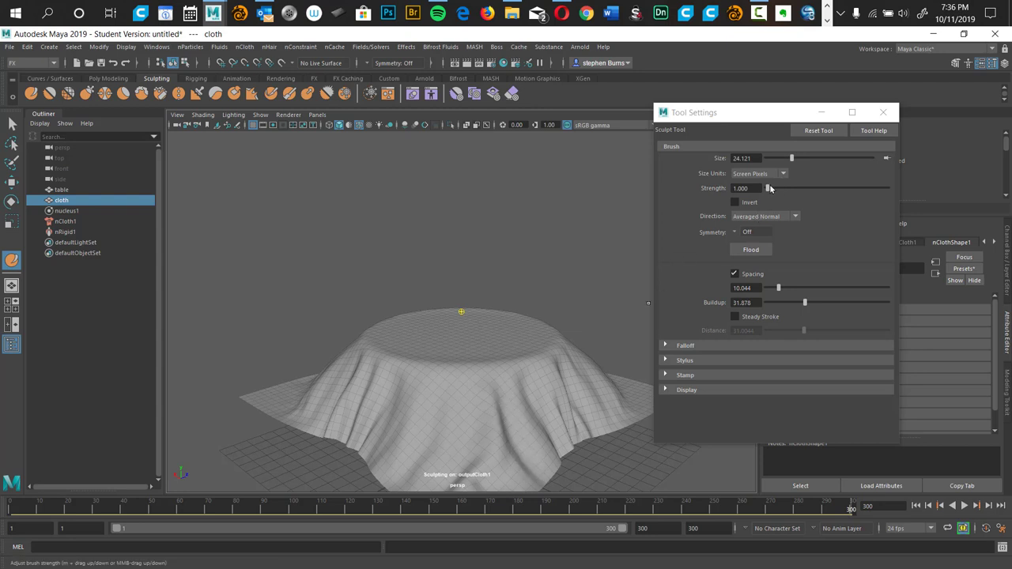
{"action": "left_click_drag", "start_coordinate": [768, 188], "coordinate": [781, 189]}
{"action": "left_click_drag", "start_coordinate": [513, 413], "coordinate": [538, 475]}
{"action": "mouse_move", "coordinate": [531, 419]}
{"action": "left_mouse_down", "text": "alt"}
{"action": "mouse_move", "coordinate": [486, 372]}
{"action": "mouse_move", "coordinate": [514, 396]}
{"action": "mouse_move", "coordinate": [505, 371]}
{"action": "mouse_move", "coordinate": [506, 395]}
{"action": "left_mouse_up", "text": "alt"}
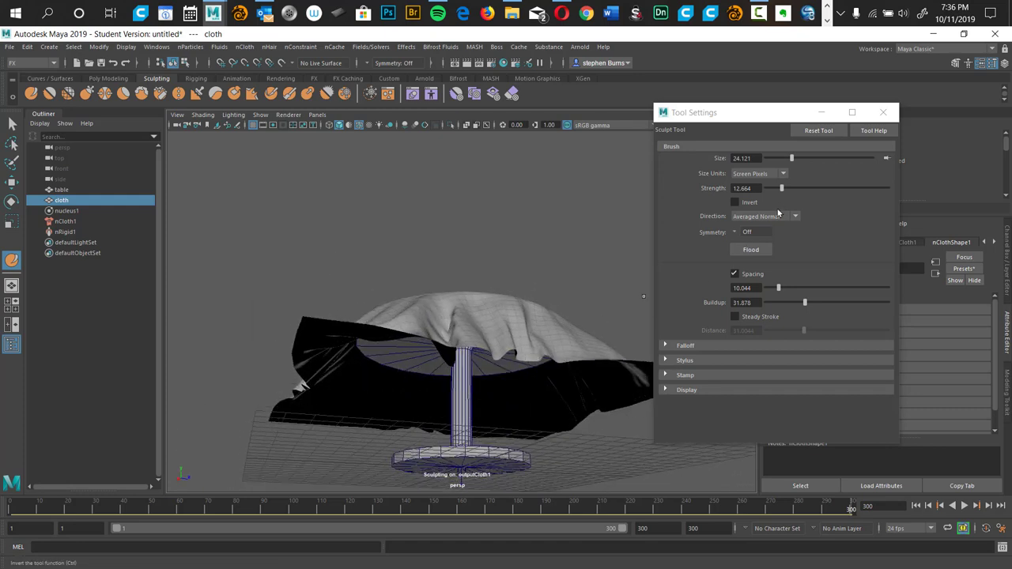
{"action": "key", "text": "ctrl+z"}
Tune the Sculpt brush to strength 6.114, buildup 22.707 and spacing 3.493, trying it on the cloth's side
{"action": "left_click_drag", "start_coordinate": [782, 189], "coordinate": [777, 190]}
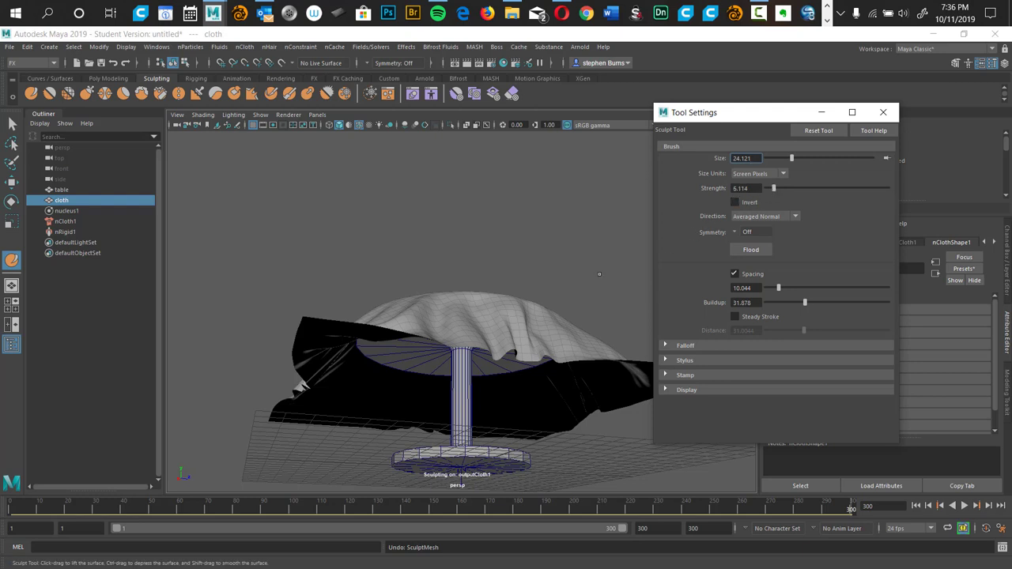
{"action": "left_click_drag", "start_coordinate": [534, 341], "coordinate": [549, 312], "text": "alt"}
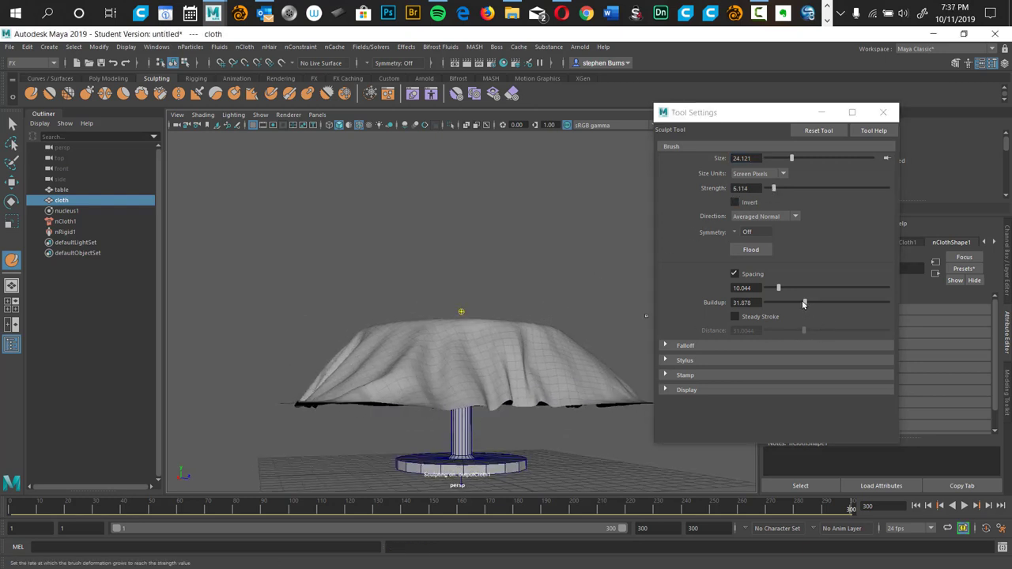
{"action": "left_click_drag", "start_coordinate": [805, 305], "coordinate": [794, 304]}
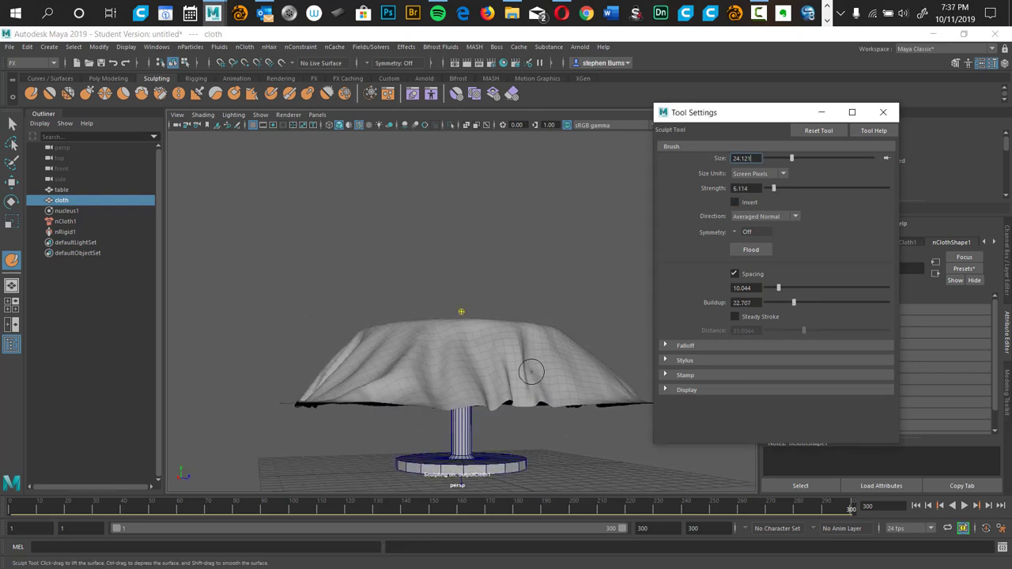
{"action": "left_click", "coordinate": [482, 368]}
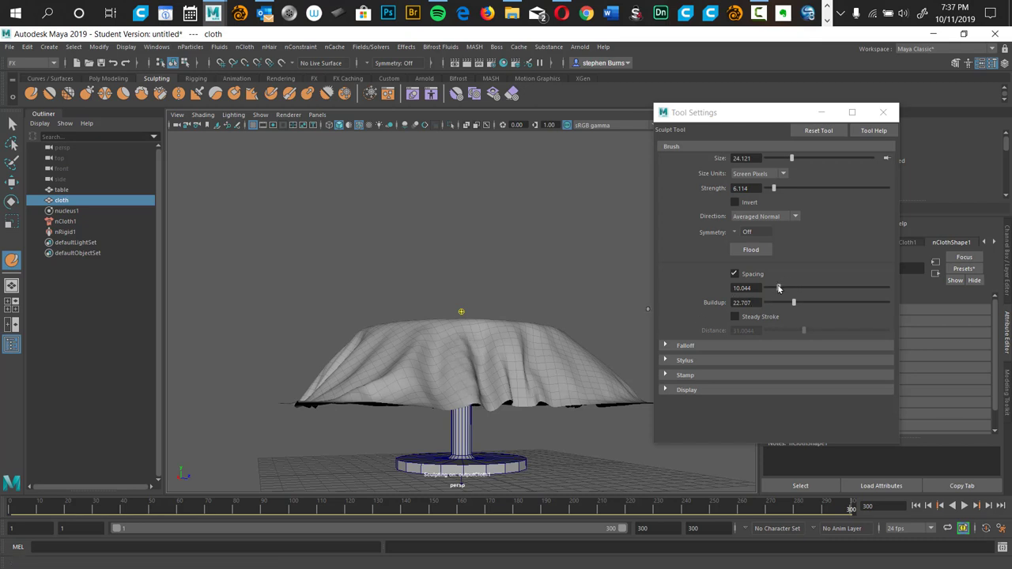
{"action": "left_click_drag", "start_coordinate": [779, 289], "coordinate": [775, 290]}
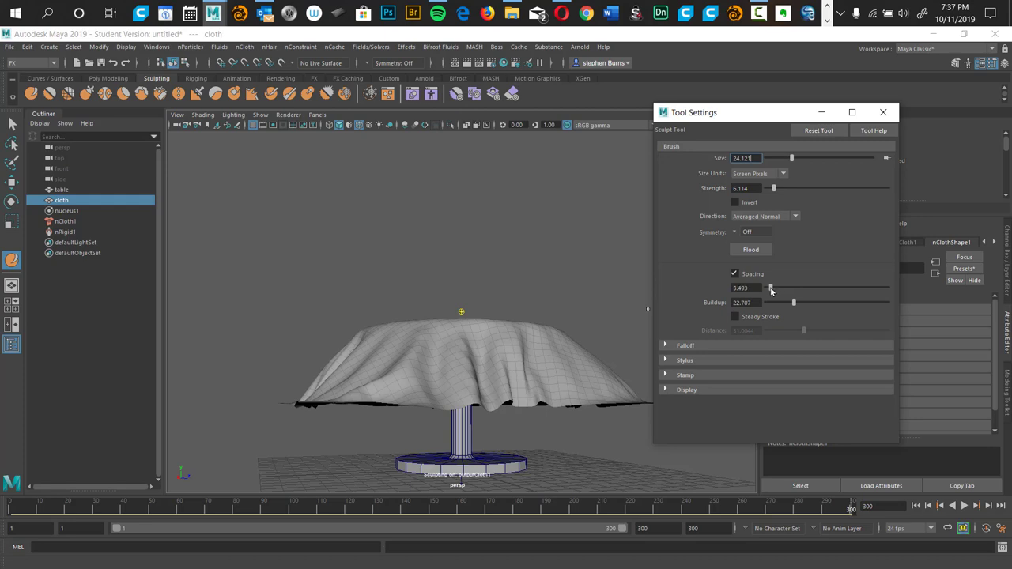
Sculpt vertical folds into the smooth hanging areas around the cloth, running from the tabletop edge down to the hem
{"action": "mouse_move", "coordinate": [413, 339]}
{"action": "left_mouse_down", "text": "alt"}
{"action": "mouse_move", "coordinate": [448, 335]}
{"action": "mouse_move", "coordinate": [427, 354]}
{"action": "left_mouse_up", "text": "alt"}
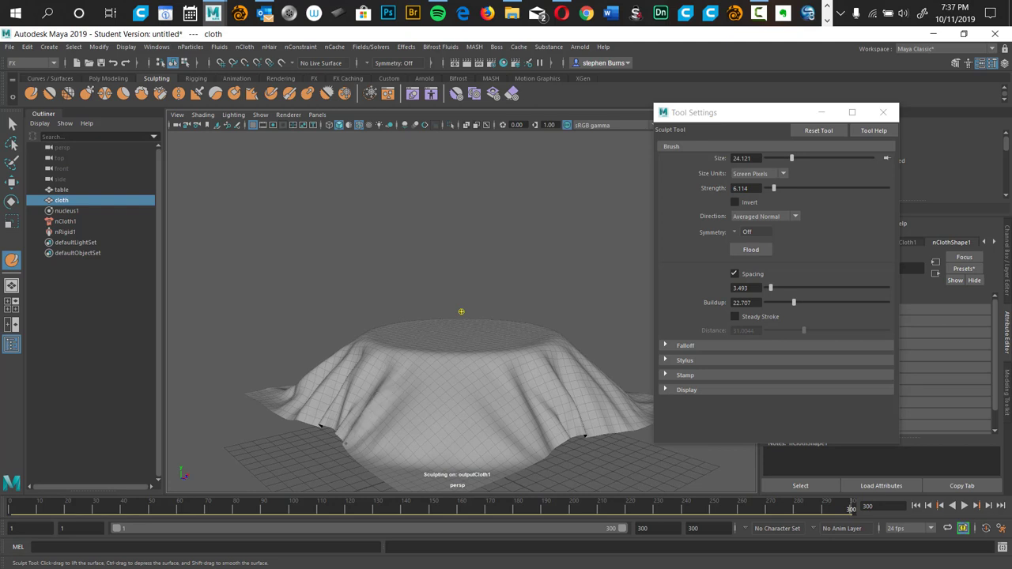
{"action": "mouse_move", "coordinate": [389, 376]}
{"action": "left_mouse_down"}
{"action": "mouse_move", "coordinate": [349, 423]}
{"action": "mouse_move", "coordinate": [423, 401]}
{"action": "mouse_move", "coordinate": [421, 412]}
{"action": "mouse_move", "coordinate": [455, 414]}
{"action": "mouse_move", "coordinate": [461, 391]}
{"action": "left_mouse_up"}
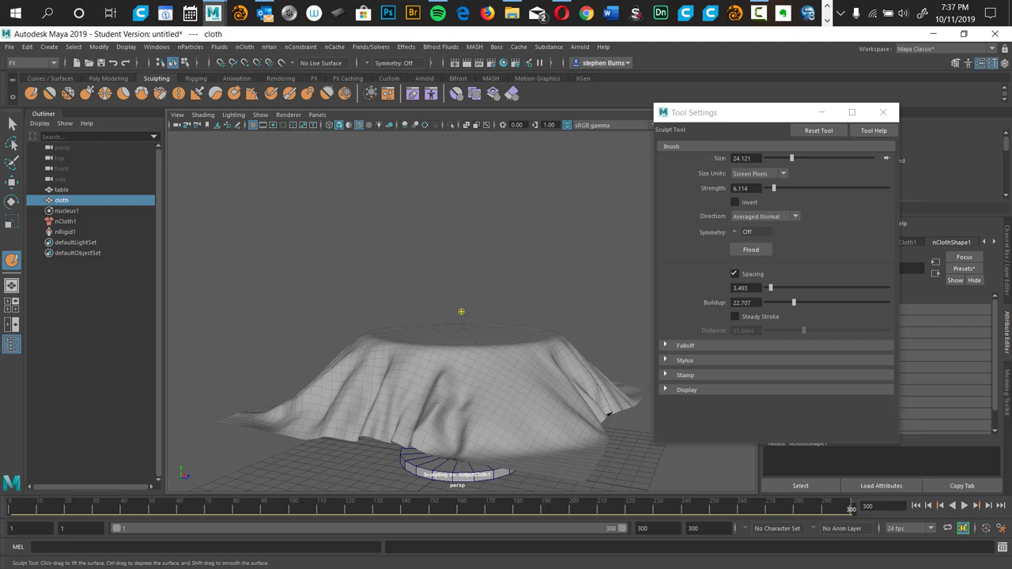
{"action": "left_click_drag", "start_coordinate": [377, 401], "coordinate": [443, 413], "text": "alt"}
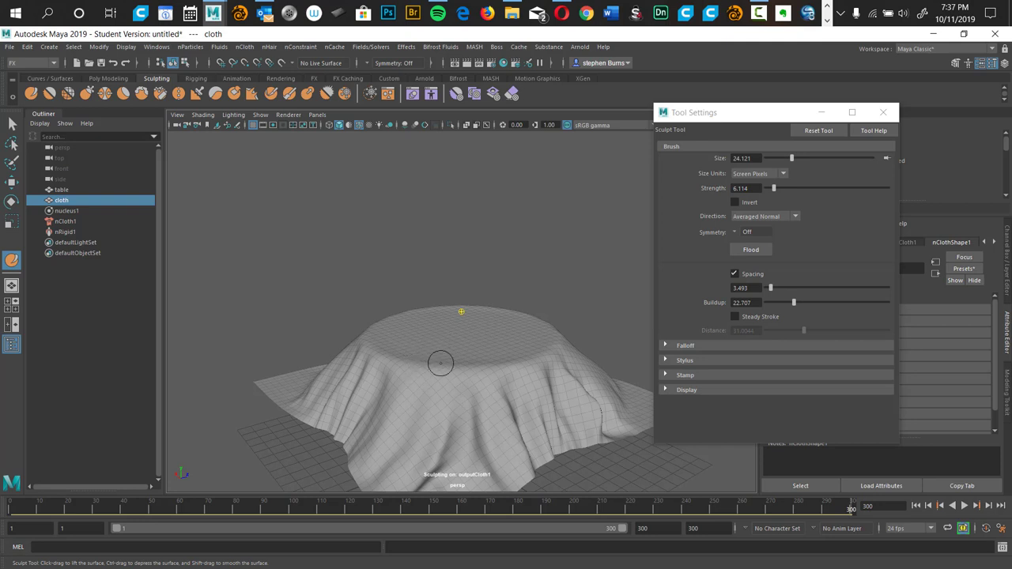
{"action": "middle_click_drag", "start_coordinate": [440, 361], "coordinate": [451, 278], "text": "alt"}
{"action": "left_click_drag", "start_coordinate": [451, 277], "coordinate": [461, 256], "text": "alt"}
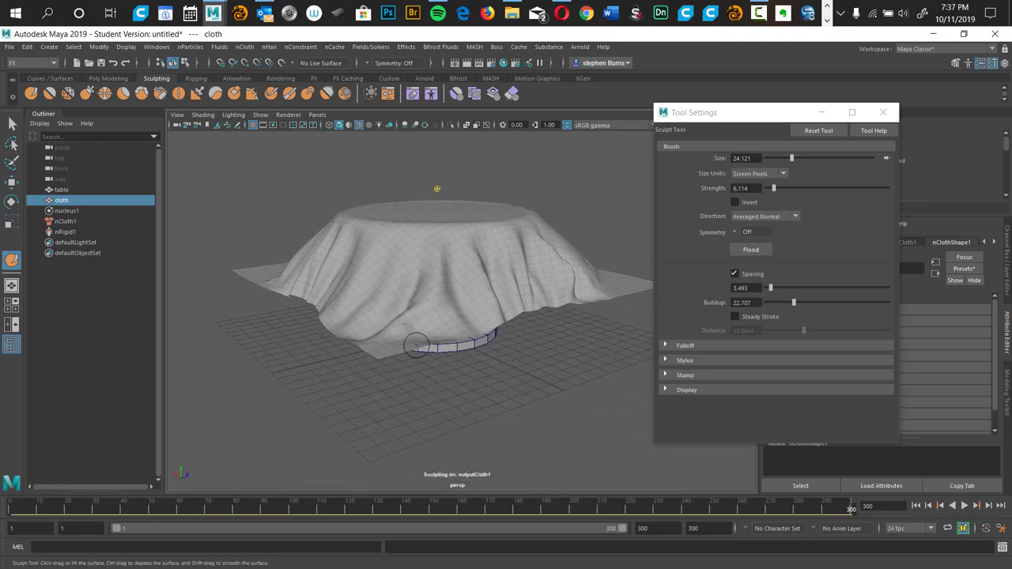
{"action": "left_click_drag", "start_coordinate": [416, 346], "coordinate": [416, 321], "text": "alt"}
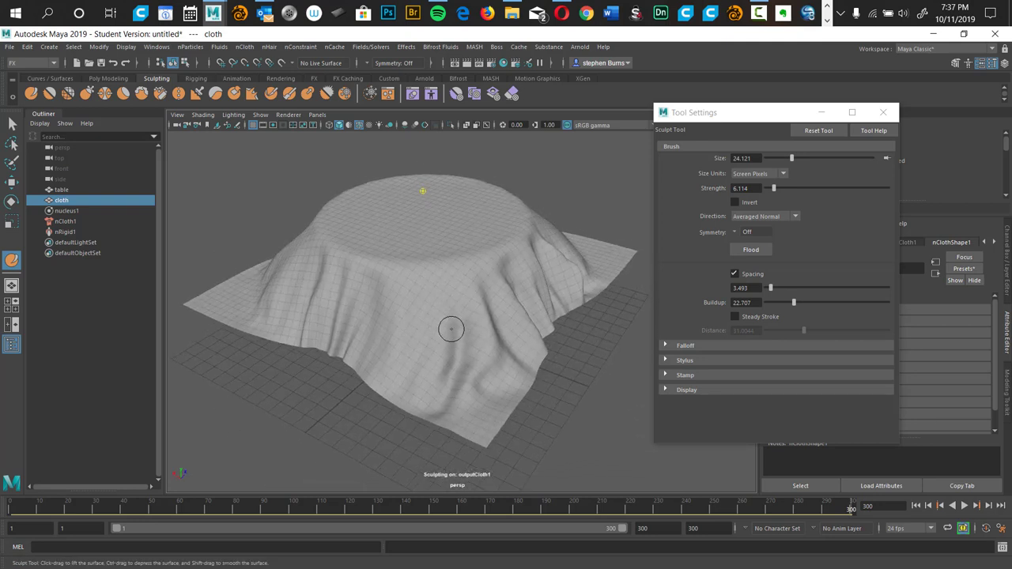
{"action": "mouse_move", "coordinate": [448, 285]}
{"action": "left_mouse_down"}
{"action": "mouse_move", "coordinate": [453, 367]}
{"action": "mouse_move", "coordinate": [432, 417]}
{"action": "left_mouse_up"}
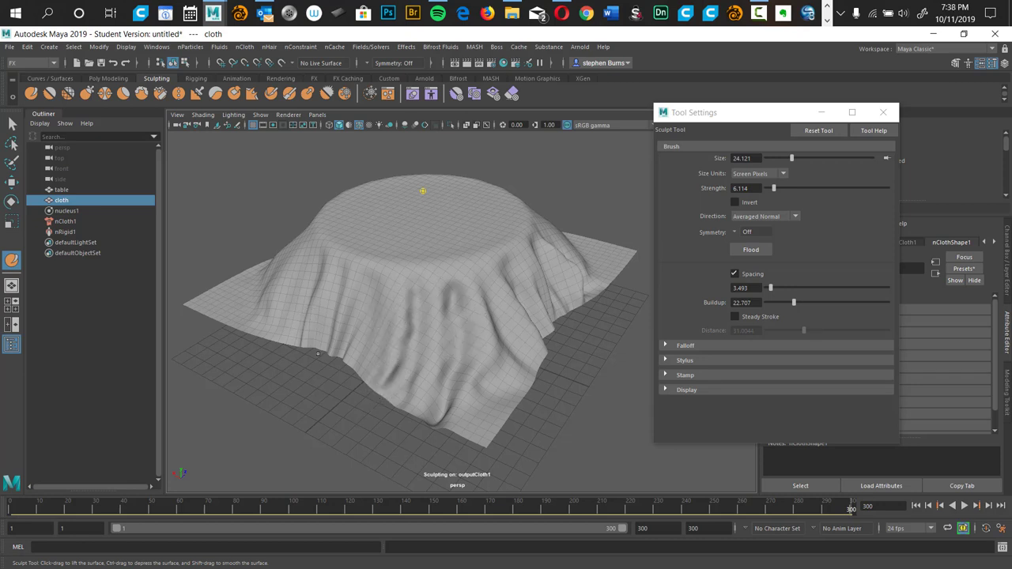
Soften the folds around the hanging sides of the cloth using the Smooth tool at strength 100
{"action": "left_click", "coordinate": [49, 93]}
{"action": "mouse_move", "coordinate": [400, 343]}
{"action": "left_mouse_down", "text": "alt"}
{"action": "mouse_move", "coordinate": [431, 316]}
{"action": "mouse_move", "coordinate": [464, 331]}
{"action": "left_mouse_up", "text": "alt"}
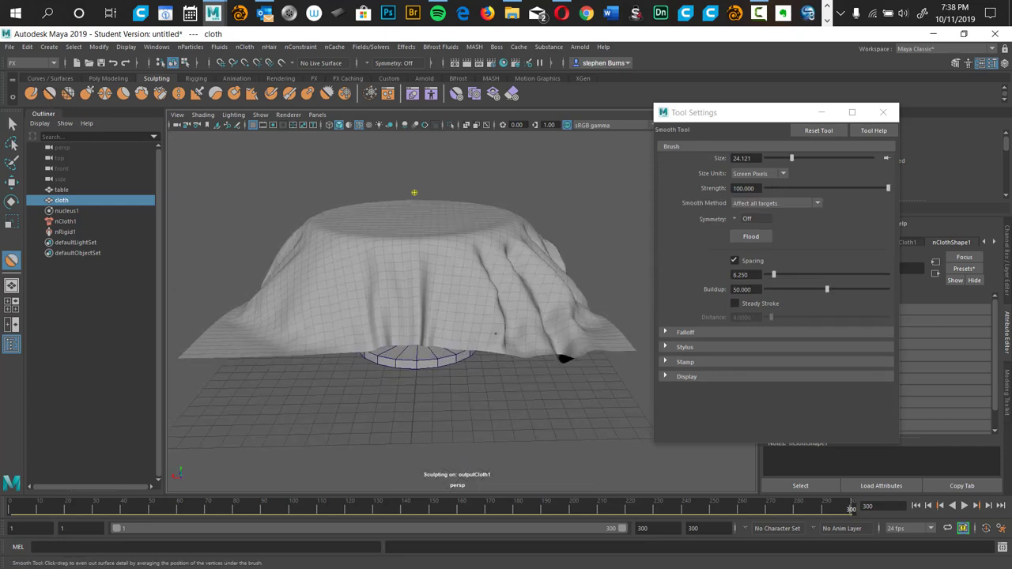
{"action": "left_click_drag", "start_coordinate": [563, 358], "coordinate": [363, 294], "text": "alt"}
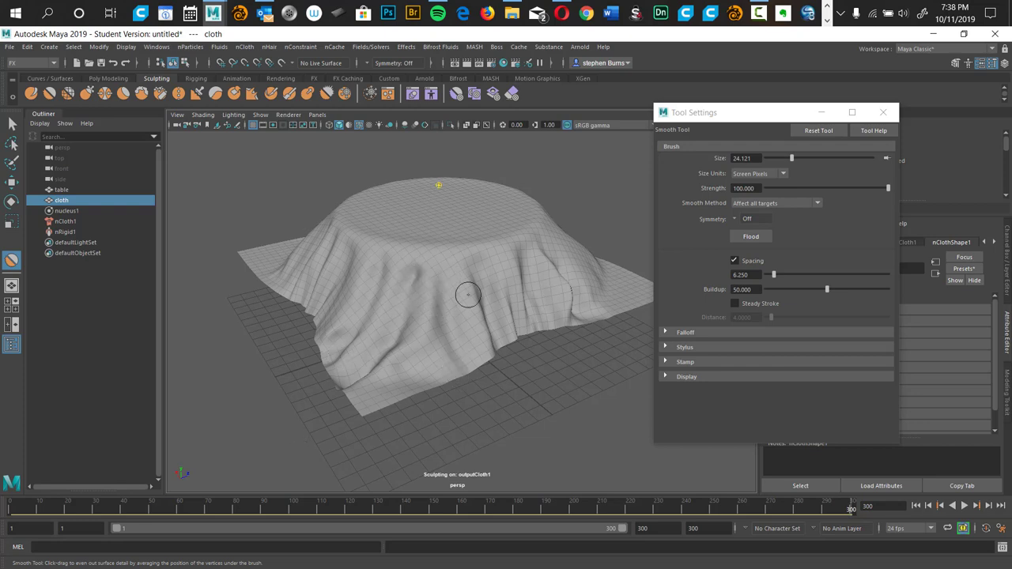
{"action": "left_click_drag", "start_coordinate": [441, 321], "coordinate": [476, 345], "text": "alt"}
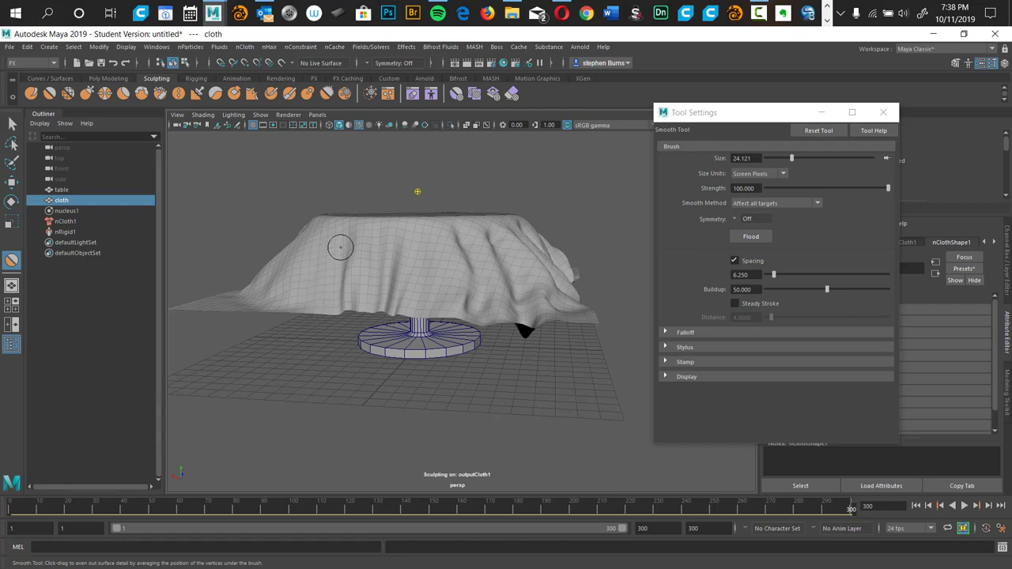
{"action": "left_click_drag", "start_coordinate": [317, 264], "coordinate": [386, 287], "text": "alt"}
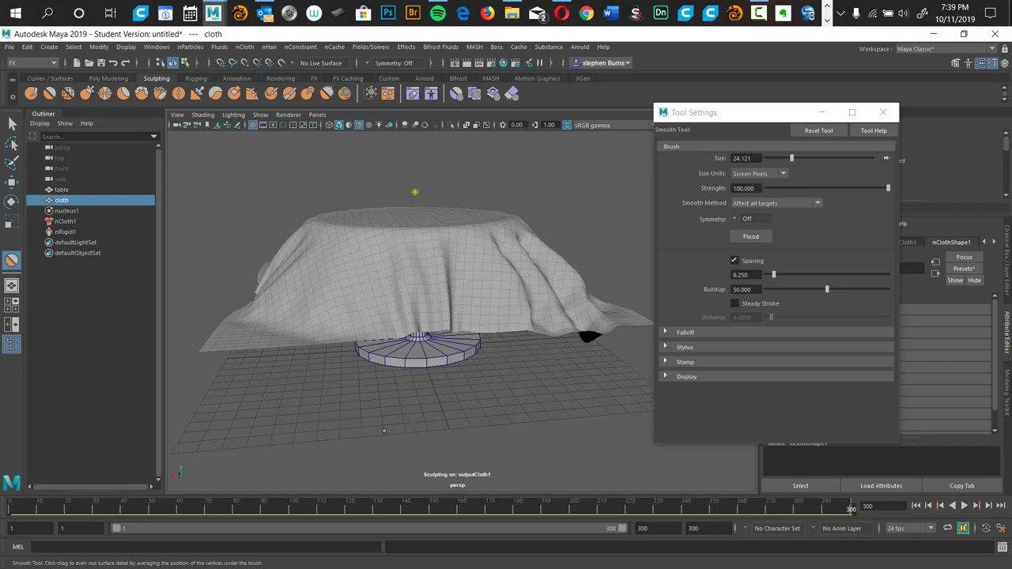
{"action": "mouse_move", "coordinate": [406, 300]}
{"action": "left_mouse_down", "text": "alt"}
{"action": "mouse_move", "coordinate": [432, 395]}
{"action": "mouse_move", "coordinate": [423, 409]}
{"action": "mouse_move", "coordinate": [414, 378]}
{"action": "mouse_move", "coordinate": [466, 377]}
{"action": "left_mouse_up", "text": "alt"}
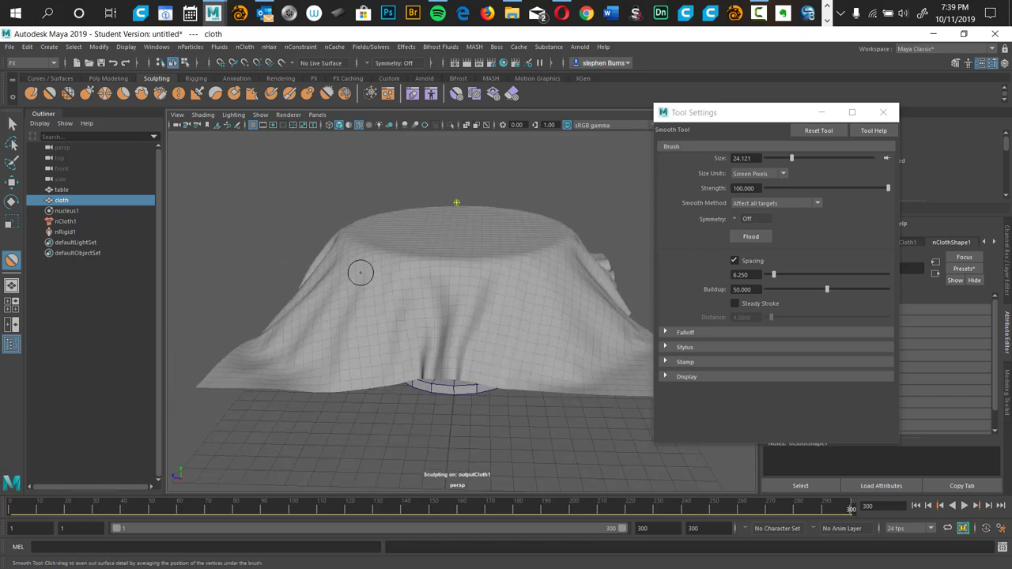
{"action": "mouse_move", "coordinate": [357, 273]}
{"action": "left_mouse_down", "text": "alt"}
{"action": "mouse_move", "coordinate": [372, 286]}
{"action": "mouse_move", "coordinate": [383, 277]}
{"action": "left_mouse_up", "text": "alt"}
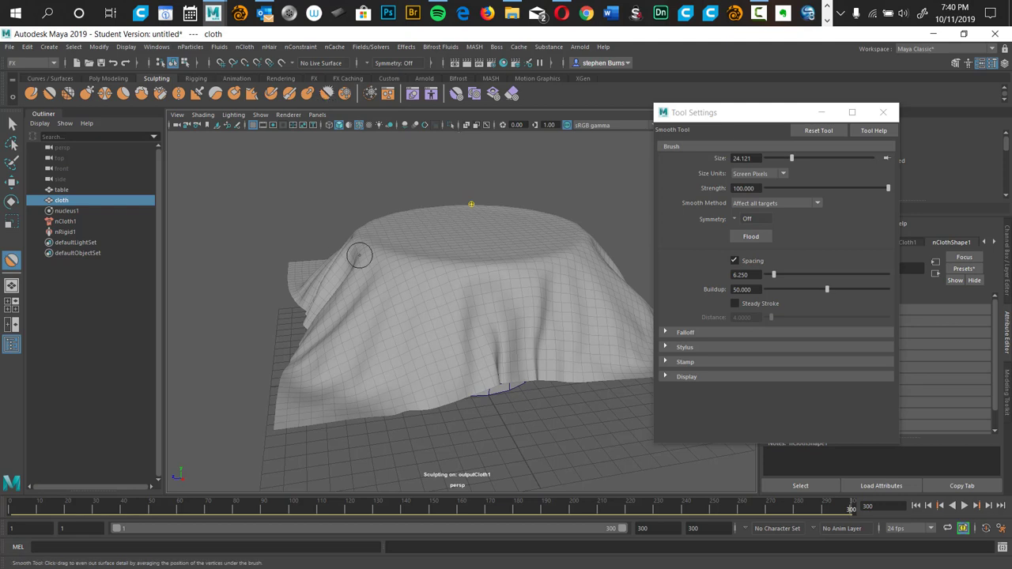
Spray a stamp imprint at strength 15 onto the cloth fold just below the tabletop edge
{"action": "left_click", "coordinate": [328, 96]}
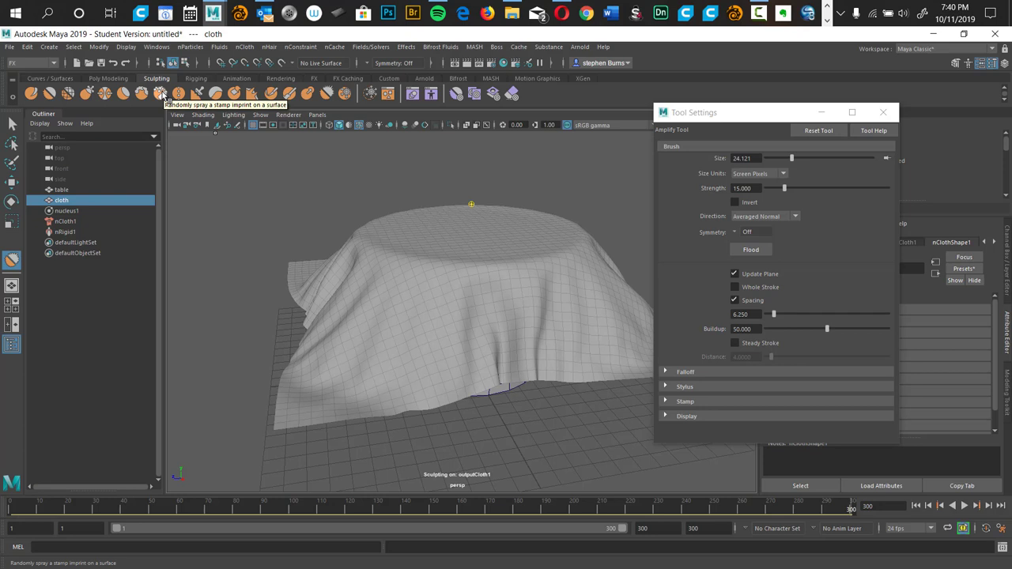
{"action": "left_click", "coordinate": [160, 93]}
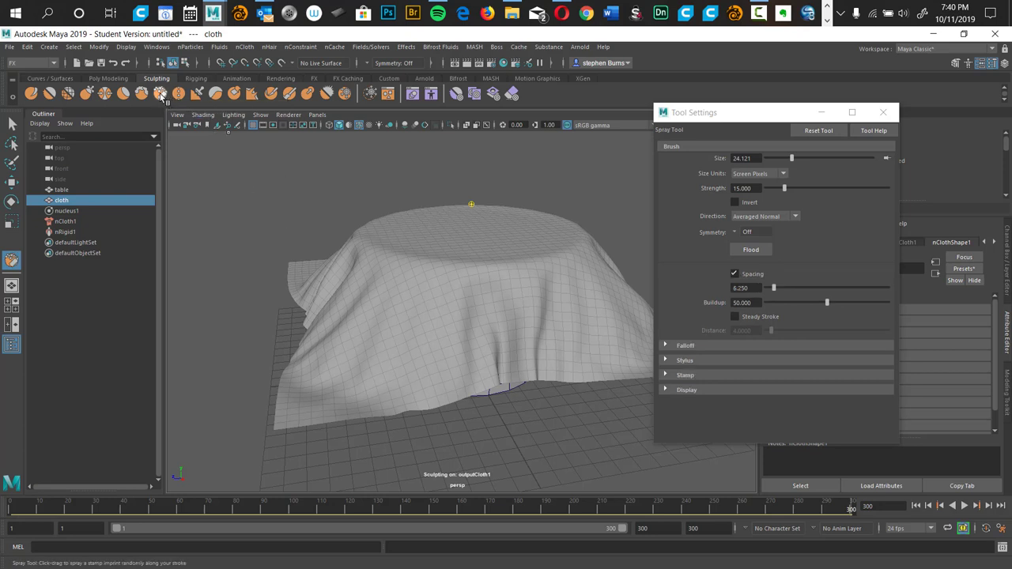
{"action": "left_click_drag", "start_coordinate": [359, 265], "coordinate": [344, 273]}
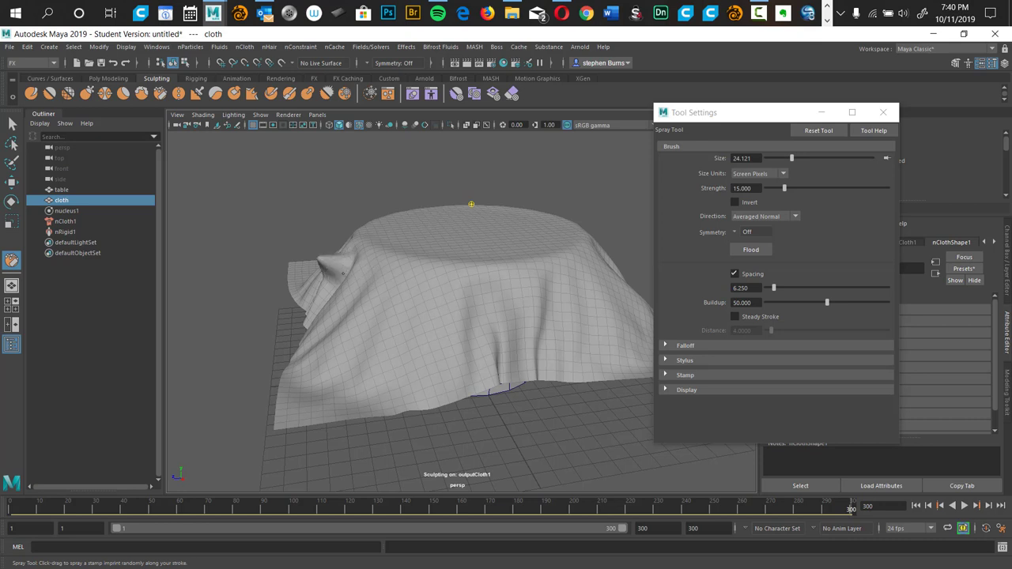
Enlarge the Spray brush to size 63.819 and spray imprints down the cloth's front hanging corner
{"action": "left_click_drag", "start_coordinate": [357, 314], "coordinate": [418, 318], "text": "alt"}
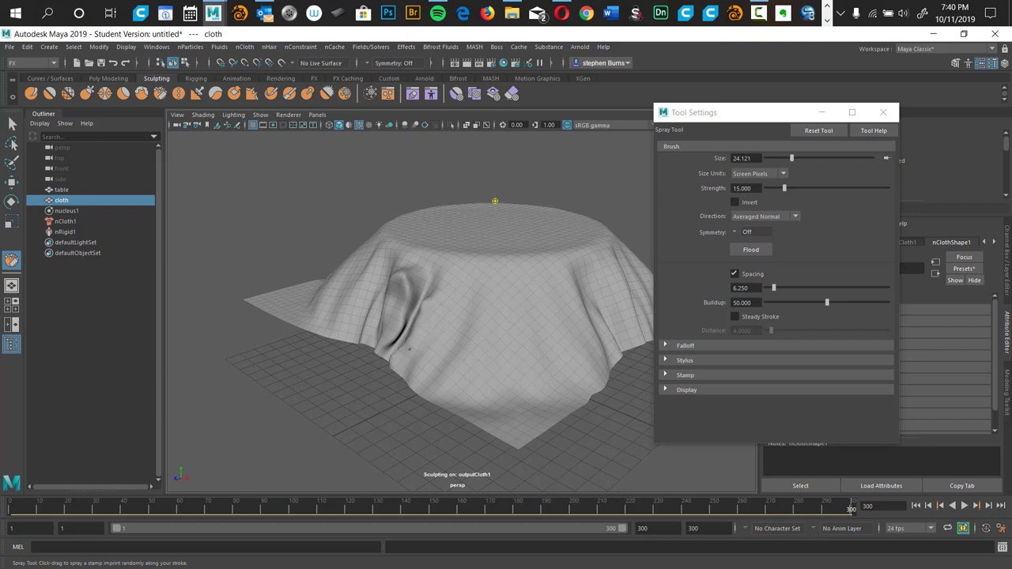
{"action": "mouse_move", "coordinate": [792, 158]}
{"action": "left_mouse_down"}
{"action": "mouse_move", "coordinate": [809, 167]}
{"action": "mouse_move", "coordinate": [836, 158]}
{"action": "left_mouse_up"}
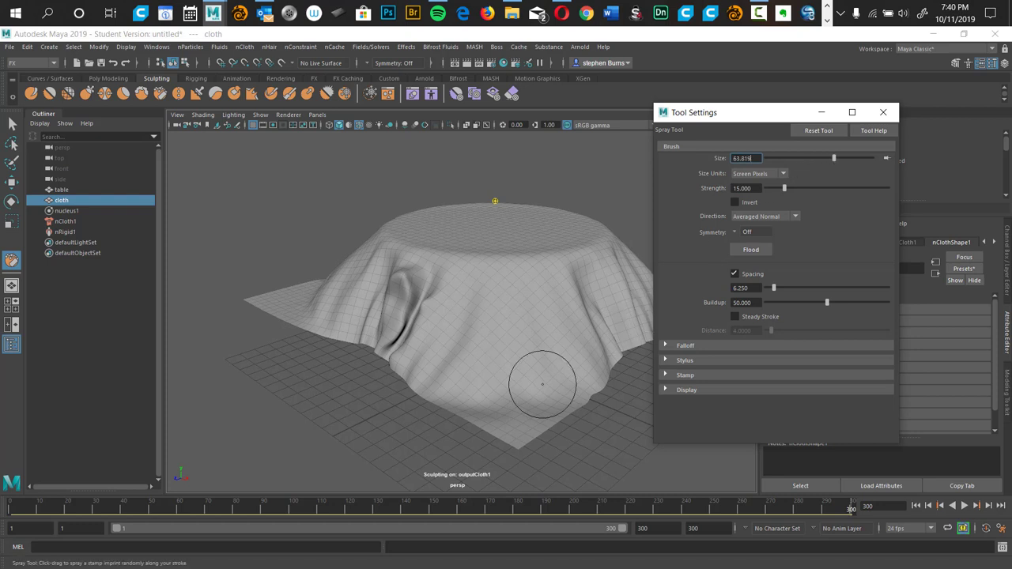
{"action": "mouse_move", "coordinate": [464, 355]}
{"action": "left_mouse_down"}
{"action": "mouse_move", "coordinate": [458, 375]}
{"action": "mouse_move", "coordinate": [491, 371]}
{"action": "mouse_move", "coordinate": [509, 429]}
{"action": "left_mouse_up"}
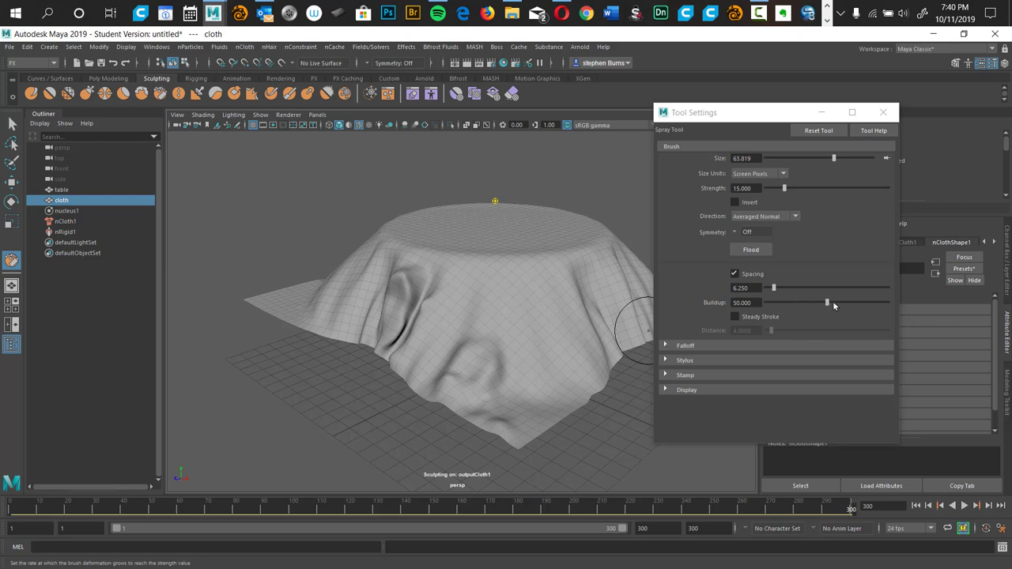
Set the Spray brush spacing to 0.873 and spray denser wrinkles across the cloth's front corner
{"action": "left_click_drag", "start_coordinate": [775, 289], "coordinate": [767, 292]}
{"action": "left_click_drag", "start_coordinate": [494, 313], "coordinate": [515, 428]}
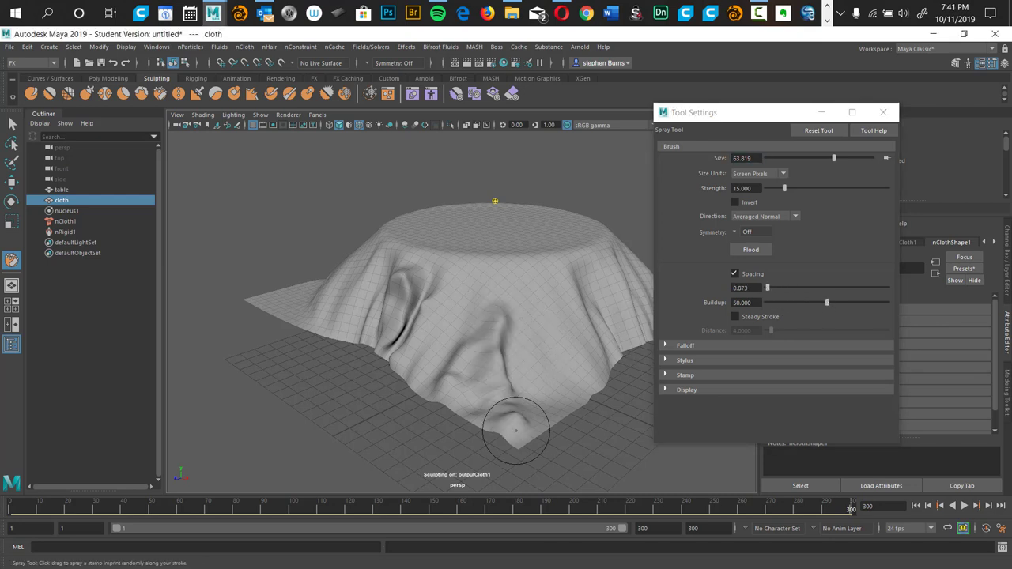
{"action": "mouse_move", "coordinate": [522, 351]}
{"action": "left_mouse_down"}
{"action": "mouse_move", "coordinate": [533, 352]}
{"action": "mouse_move", "coordinate": [561, 300]}
{"action": "mouse_move", "coordinate": [592, 289]}
{"action": "mouse_move", "coordinate": [623, 386]}
{"action": "left_mouse_up"}
{"action": "mouse_move", "coordinate": [560, 389]}
{"action": "left_mouse_down", "text": "alt"}
{"action": "mouse_move", "coordinate": [524, 311]}
{"action": "mouse_move", "coordinate": [271, 266]}
{"action": "mouse_move", "coordinate": [305, 260]}
{"action": "mouse_move", "coordinate": [292, 273]}
{"action": "mouse_move", "coordinate": [304, 317]}
{"action": "mouse_move", "coordinate": [350, 299]}
{"action": "left_mouse_up", "text": "alt"}
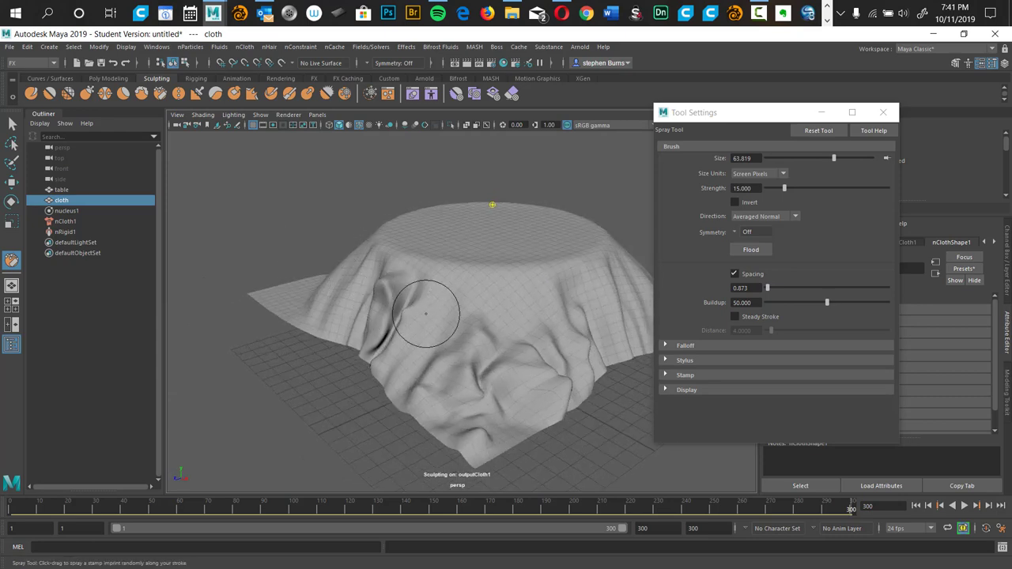
{"action": "mouse_move", "coordinate": [424, 311]}
{"action": "left_mouse_down"}
{"action": "mouse_move", "coordinate": [389, 376]}
{"action": "mouse_move", "coordinate": [406, 414]}
{"action": "mouse_move", "coordinate": [478, 359]}
{"action": "mouse_move", "coordinate": [500, 388]}
{"action": "mouse_move", "coordinate": [482, 355]}
{"action": "mouse_move", "coordinate": [454, 369]}
{"action": "mouse_move", "coordinate": [418, 355]}
{"action": "mouse_move", "coordinate": [409, 380]}
{"action": "mouse_move", "coordinate": [470, 385]}
{"action": "mouse_move", "coordinate": [377, 336]}
{"action": "mouse_move", "coordinate": [437, 188]}
{"action": "mouse_move", "coordinate": [456, 190]}
{"action": "left_mouse_up"}
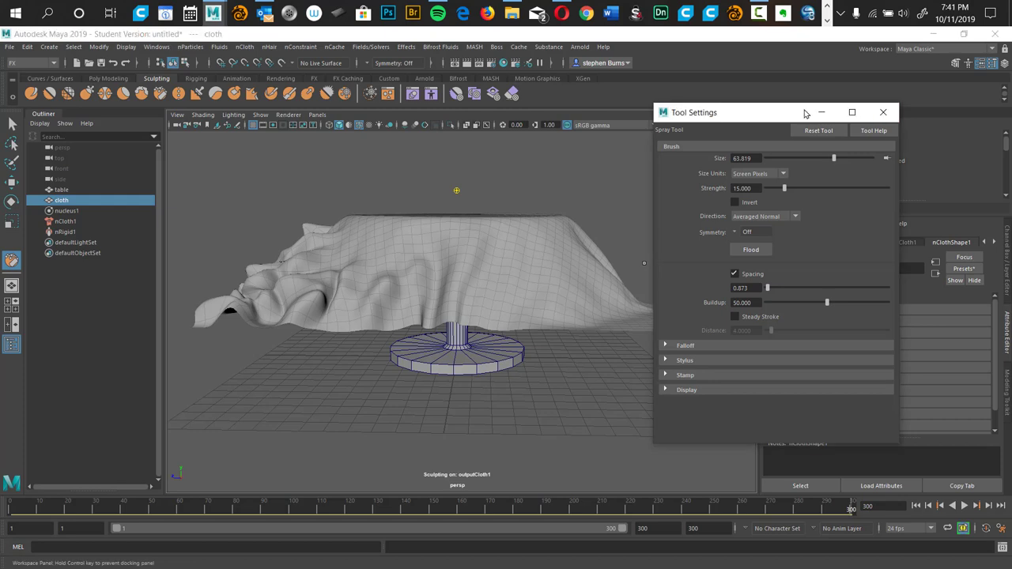
{"action": "left_click_drag", "start_coordinate": [754, 112], "coordinate": [828, 112]}
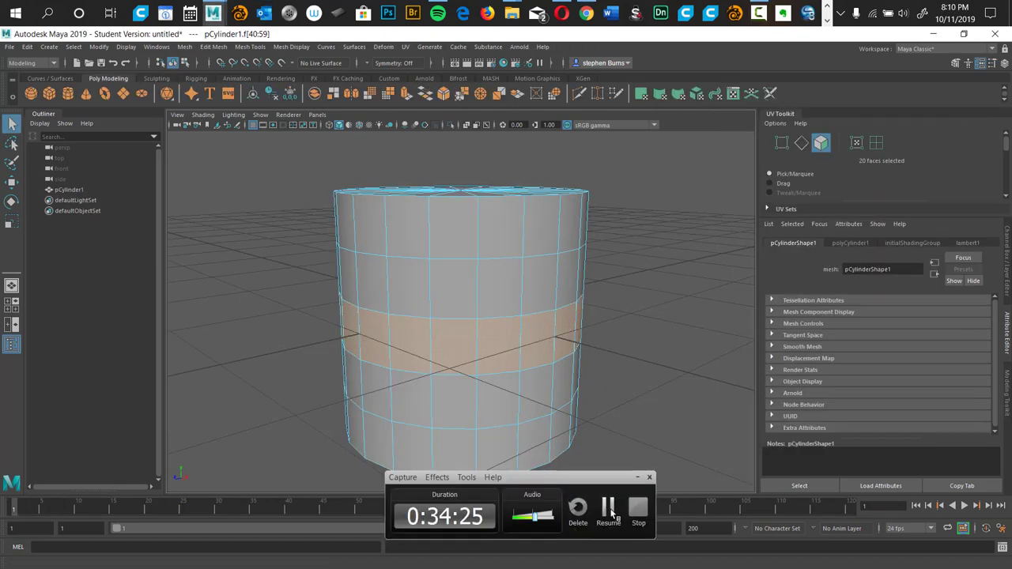
Step the face-ring selection between the cylinder's top and bottom side rings, ending back on the middle ring
{"action": "left_click", "coordinate": [609, 510]}
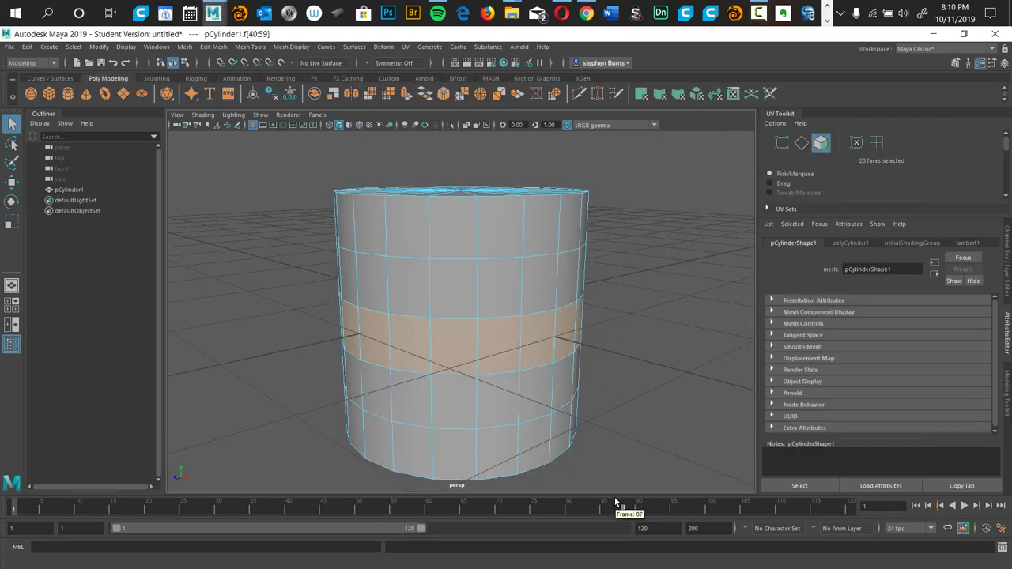
{"action": "right_click_drag", "start_coordinate": [655, 272], "coordinate": [582, 321], "text": "alt"}
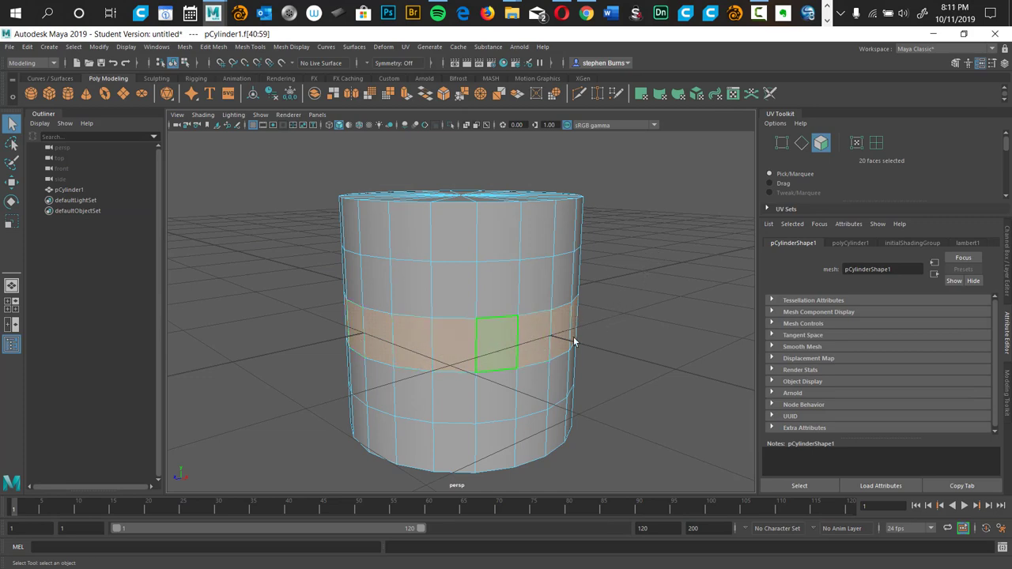
{"action": "left_click_drag", "start_coordinate": [481, 325], "coordinate": [561, 321], "text": "alt"}
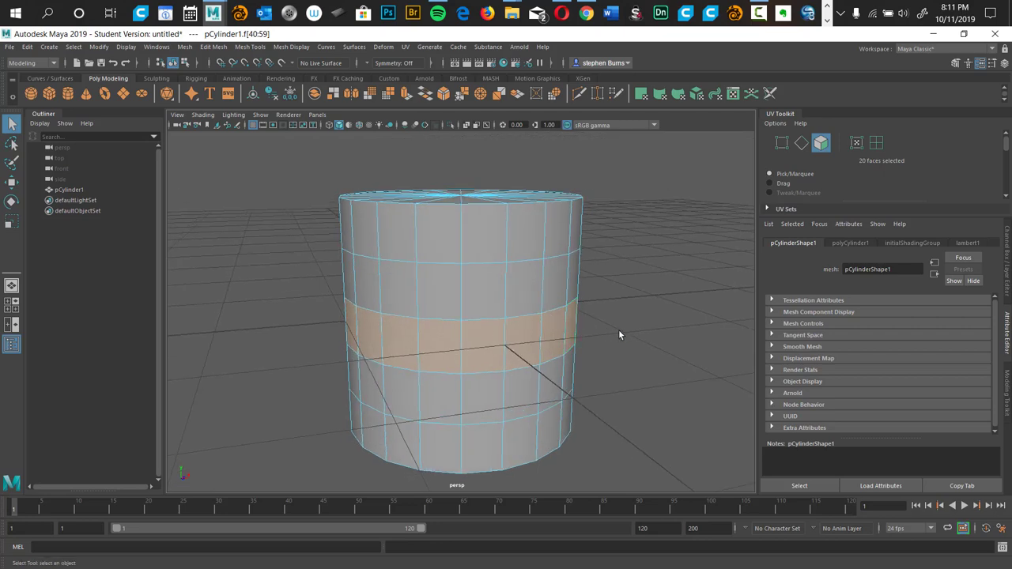
{"action": "key", "text": "Up"}
{"action": "key", "text": "Up"}
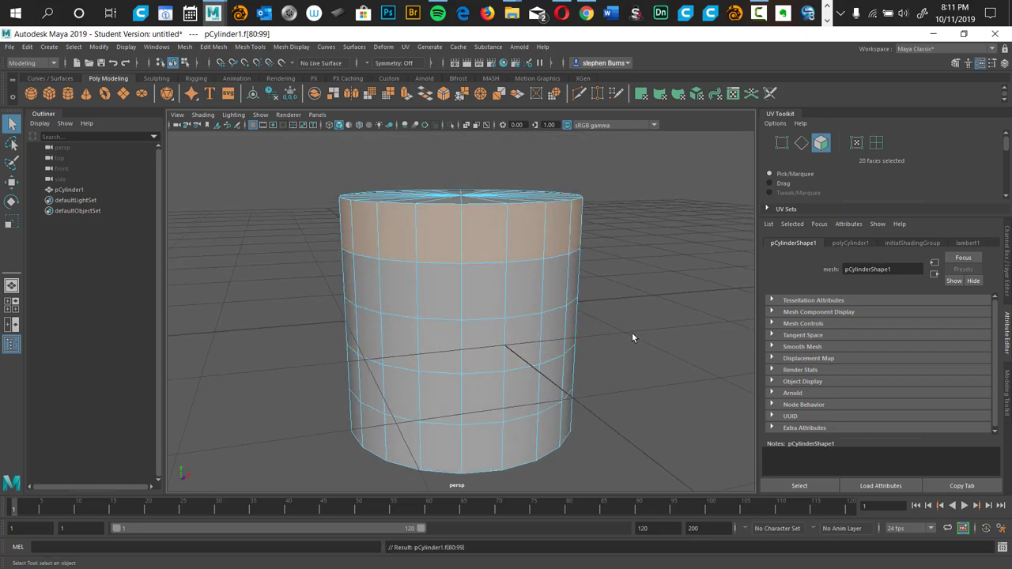
{"action": "key", "text": "Down"}
{"action": "key", "text": "Down"}
{"action": "key", "text": "Down"}
{"action": "key", "text": "Down"}
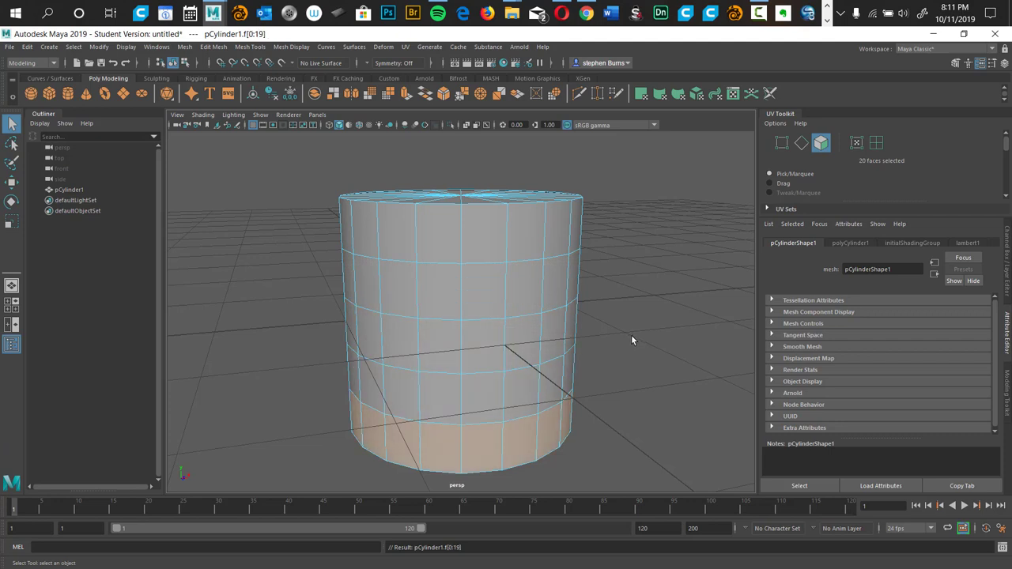
{"action": "key", "text": "Up"}
{"action": "key", "text": "Up"}
{"action": "key", "text": "Up"}
{"action": "key", "text": "Up"}
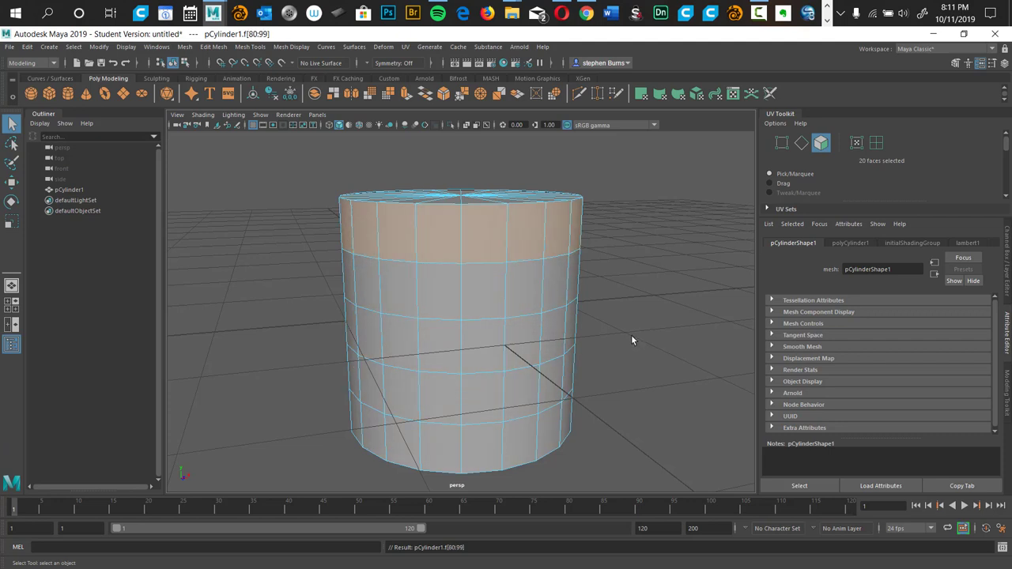
{"action": "key", "text": "Down"}
{"action": "key", "text": "Down"}
{"action": "key", "text": "Down"}
{"action": "key", "text": "Up"}
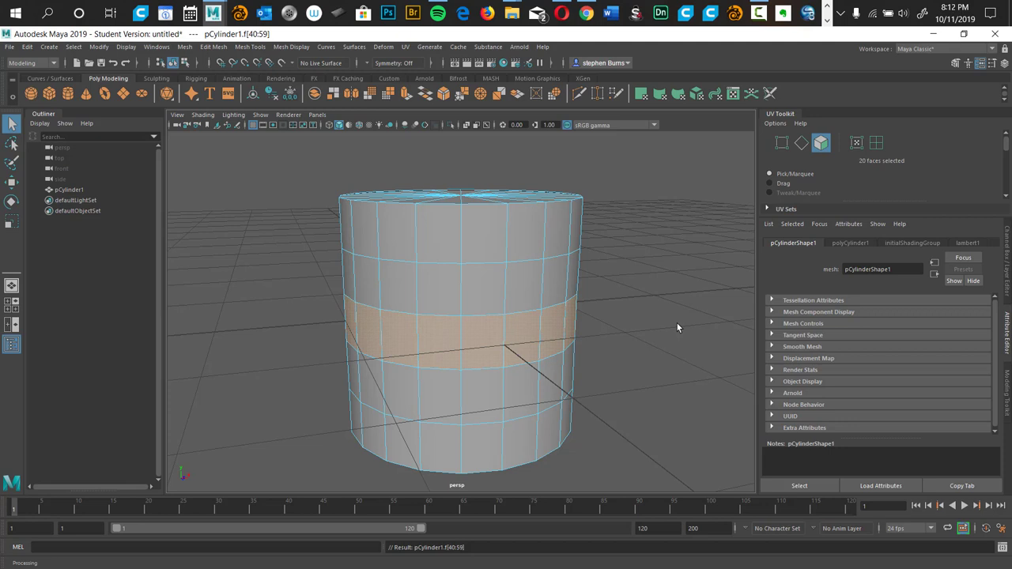
Grow the middle face-ring selection by one ring on each side and shrink it back
{"action": "key", "text": "shift+period"}
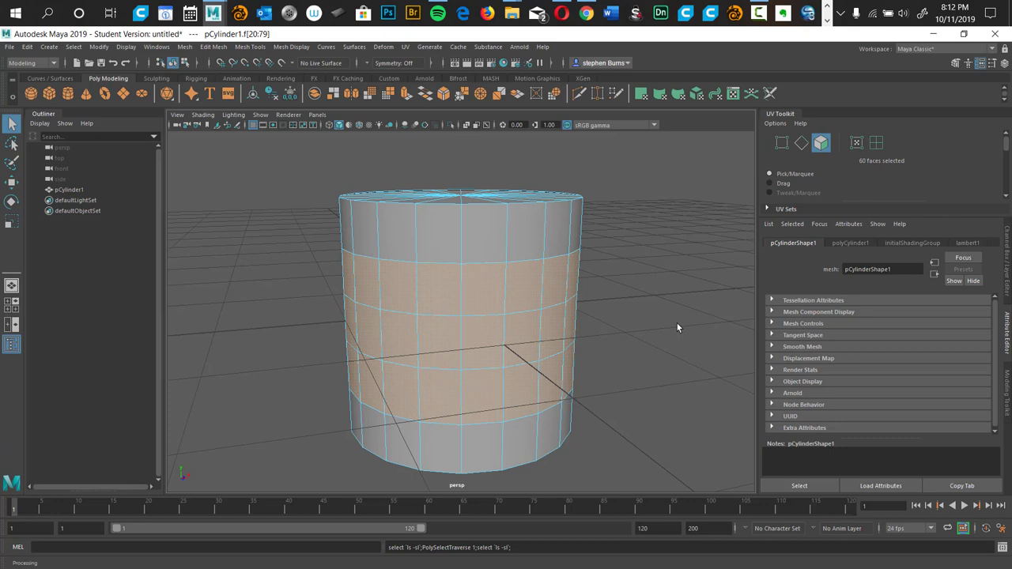
{"action": "key", "text": "shift+comma"}
Step the face-ring selection through the cylinder's rings to the second one from the top, and grow that selection
{"action": "key", "text": "Down"}
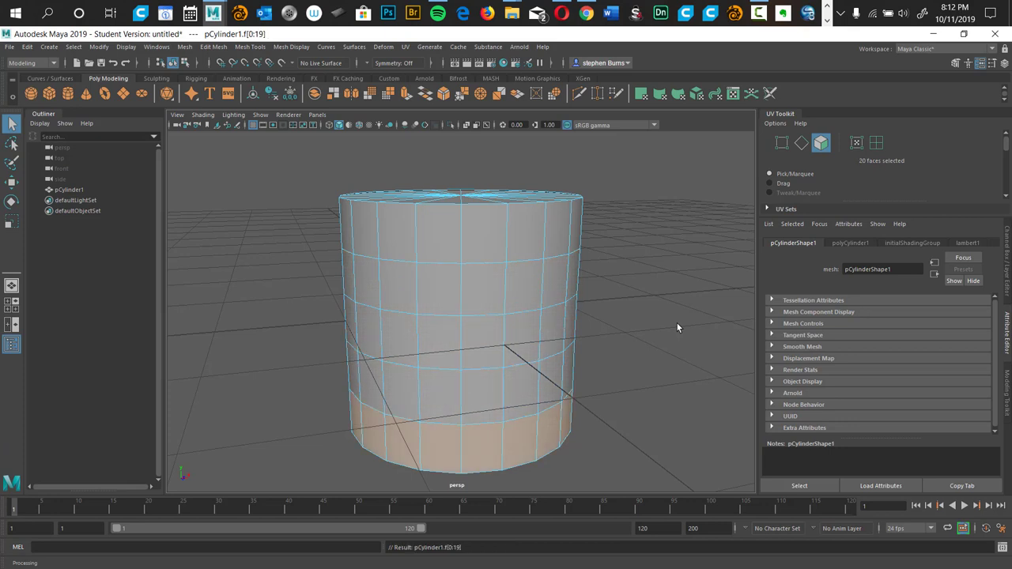
{"action": "key", "text": "Up"}
{"action": "key", "text": "Up"}
{"action": "key", "text": "Up"}
{"action": "key", "text": "Up"}
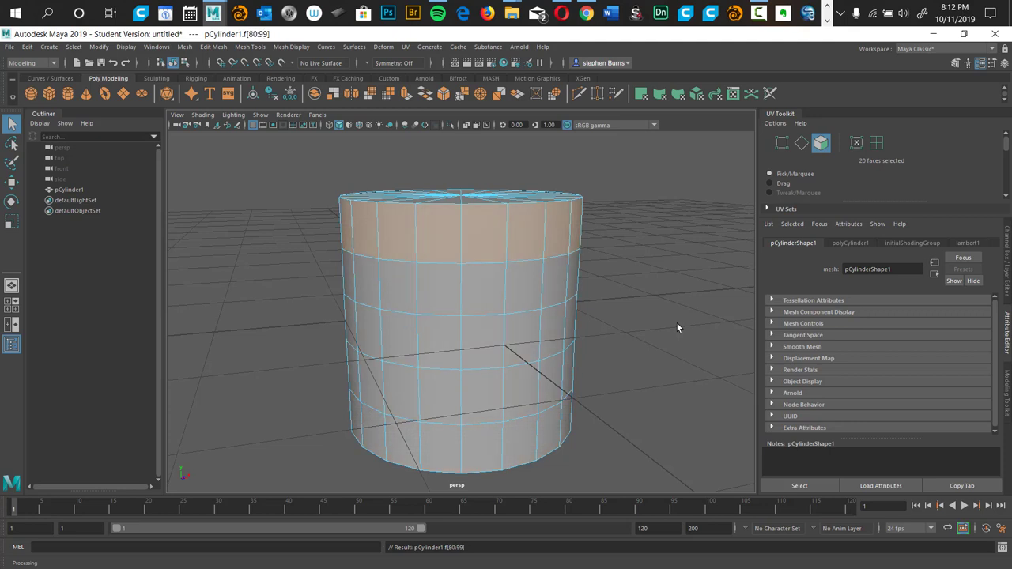
{"action": "key", "text": "Down"}
{"action": "key", "text": "Down"}
{"action": "key", "text": "Down"}
{"action": "key", "text": "Down"}
{"action": "key", "text": "Up"}
{"action": "key", "text": "Up"}
{"action": "key", "text": "Up"}
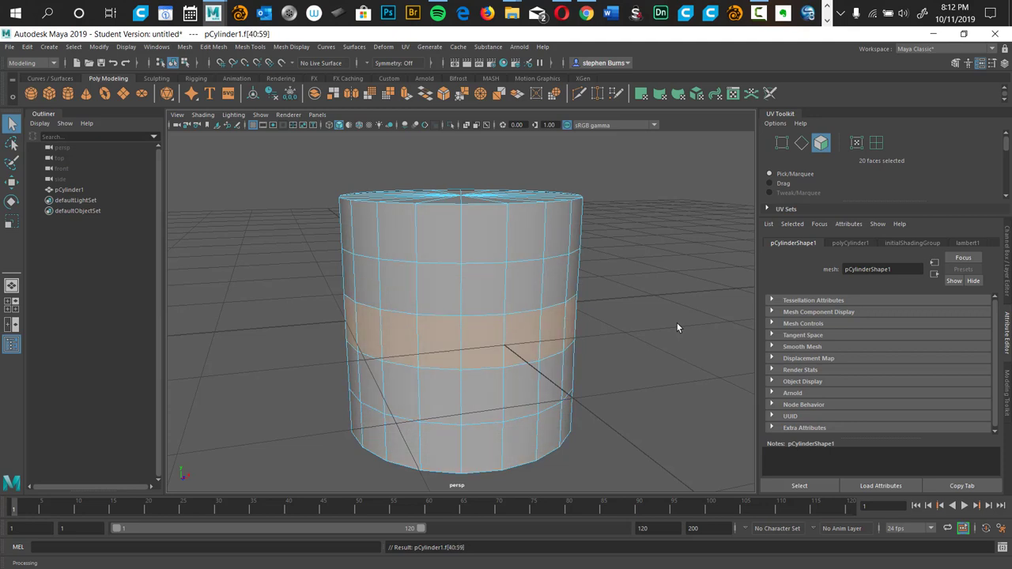
{"action": "key", "text": "Down"}
{"action": "key", "text": "Up"}
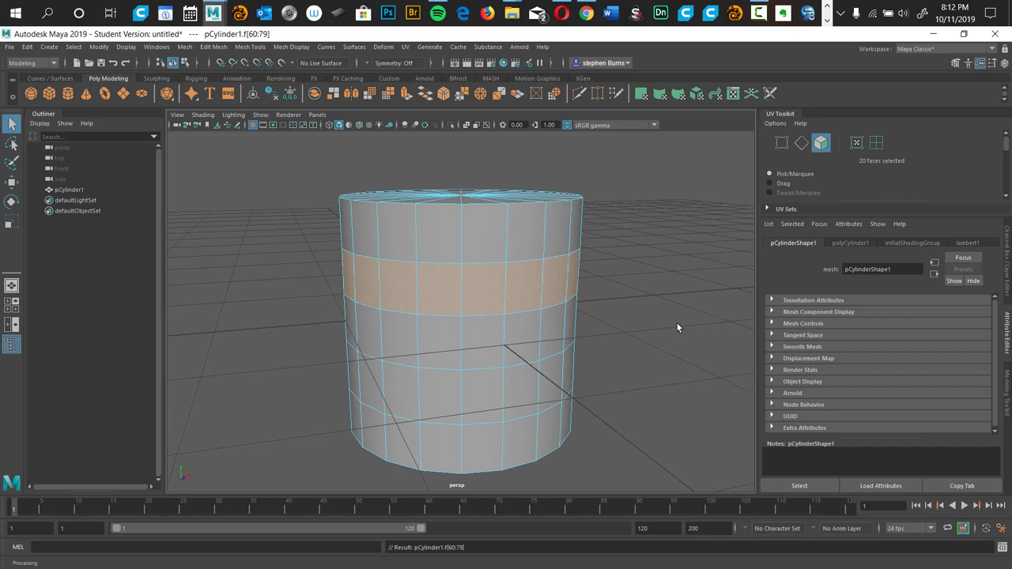
{"action": "key", "text": "shift+period"}
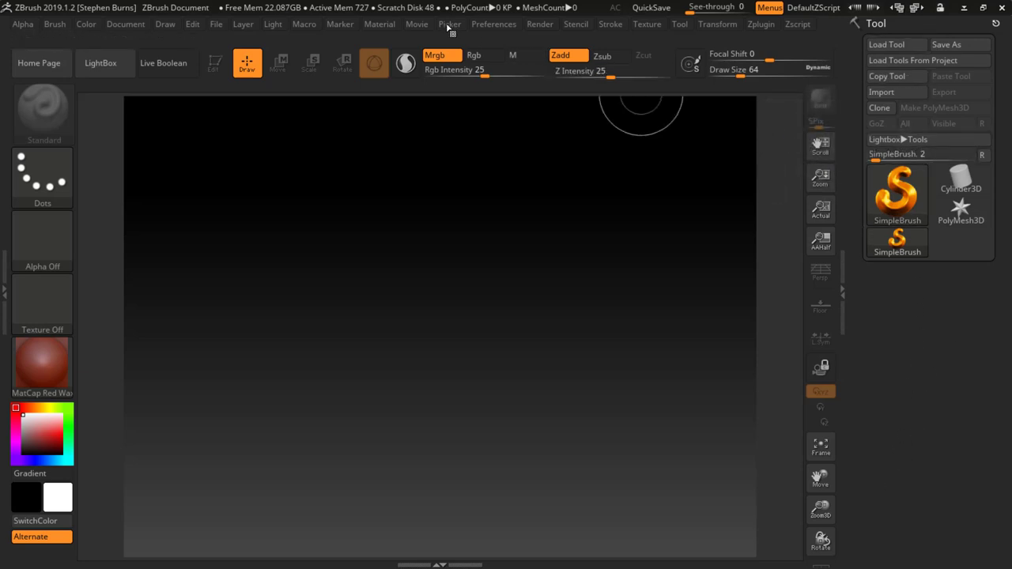
In ZBrush, create a new document with the WSize option on so that it fills the canvas area
{"action": "left_click", "coordinate": [502, 29]}
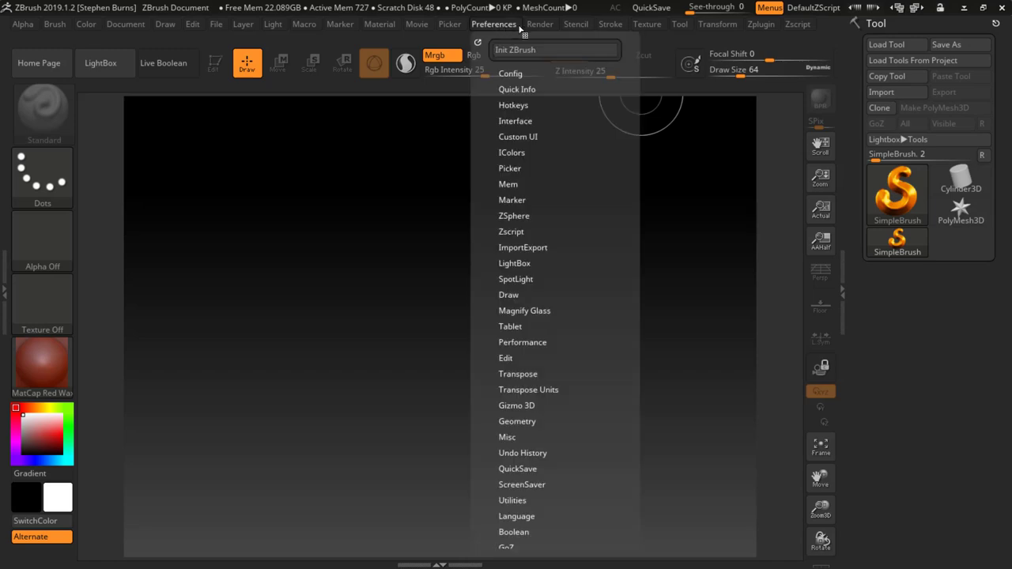
{"action": "left_click", "coordinate": [493, 30]}
{"action": "left_click", "coordinate": [487, 25]}
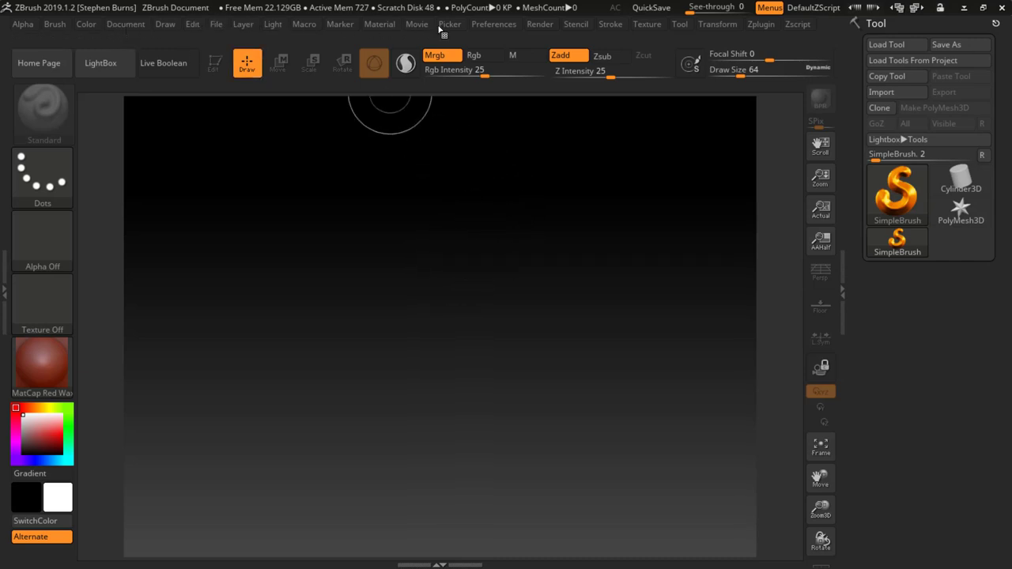
{"action": "left_click", "coordinate": [127, 26]}
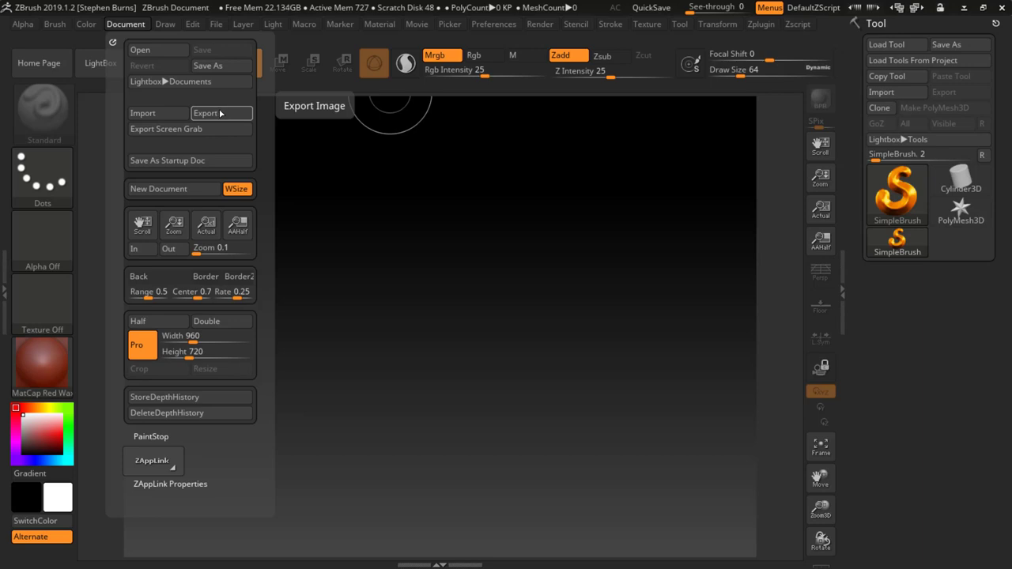
{"action": "left_click", "coordinate": [171, 192]}
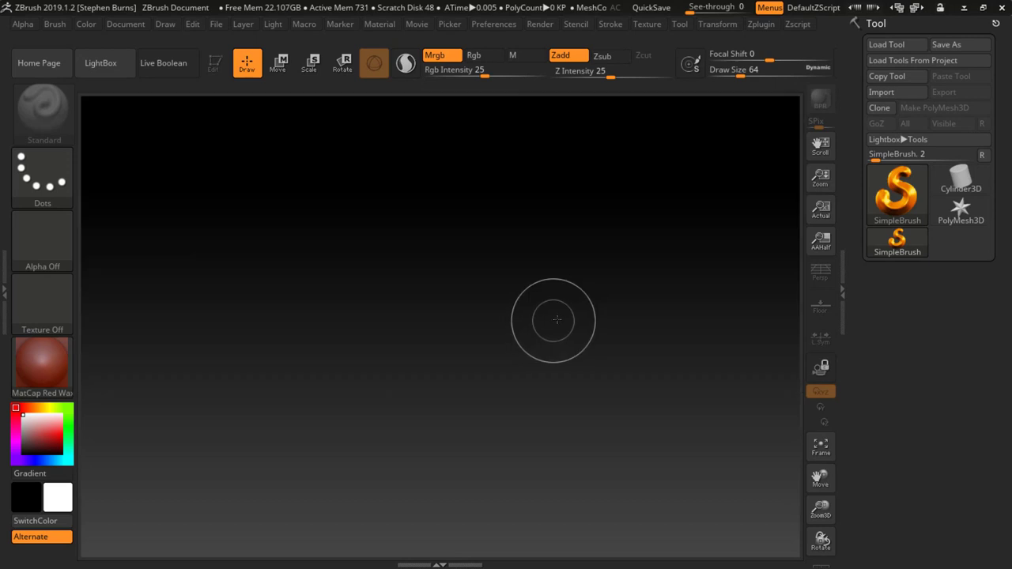
Show and hide LightBox repeatedly and browse through its Project thumbnails
{"action": "left_click", "coordinate": [107, 68]}
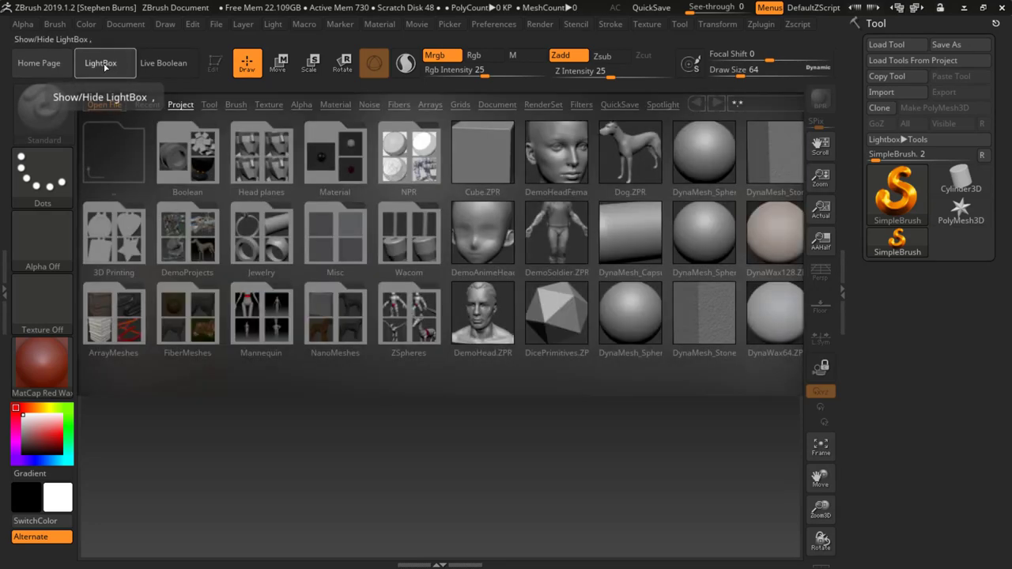
{"action": "left_click", "coordinate": [106, 69]}
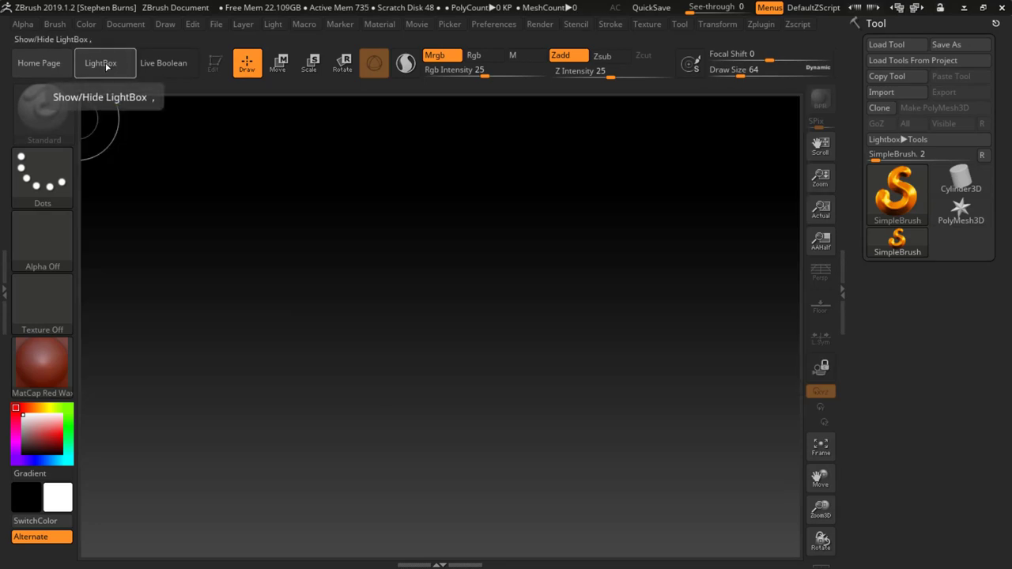
{"action": "left_click", "coordinate": [106, 67]}
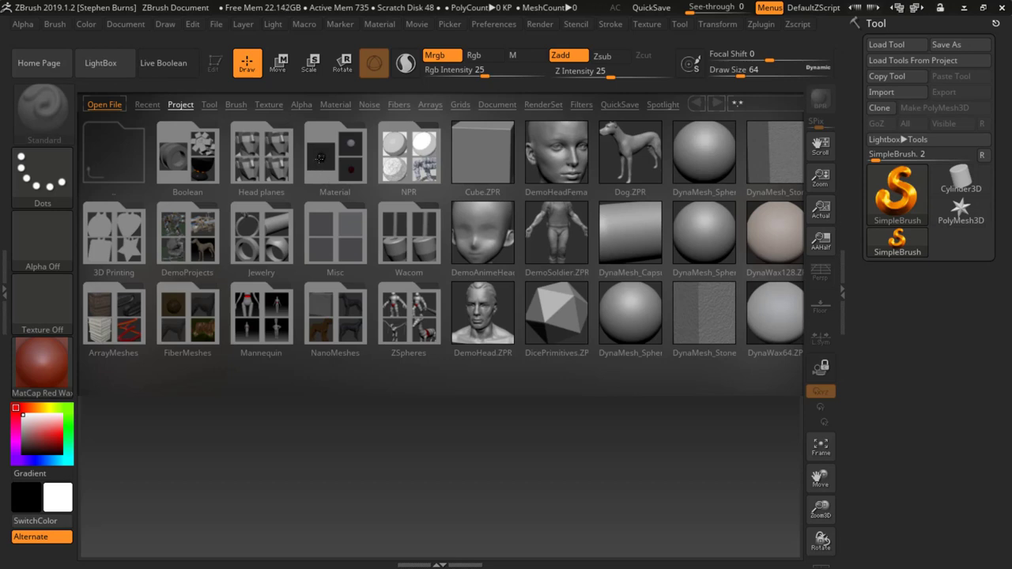
{"action": "left_click_drag", "start_coordinate": [724, 167], "coordinate": [504, 192]}
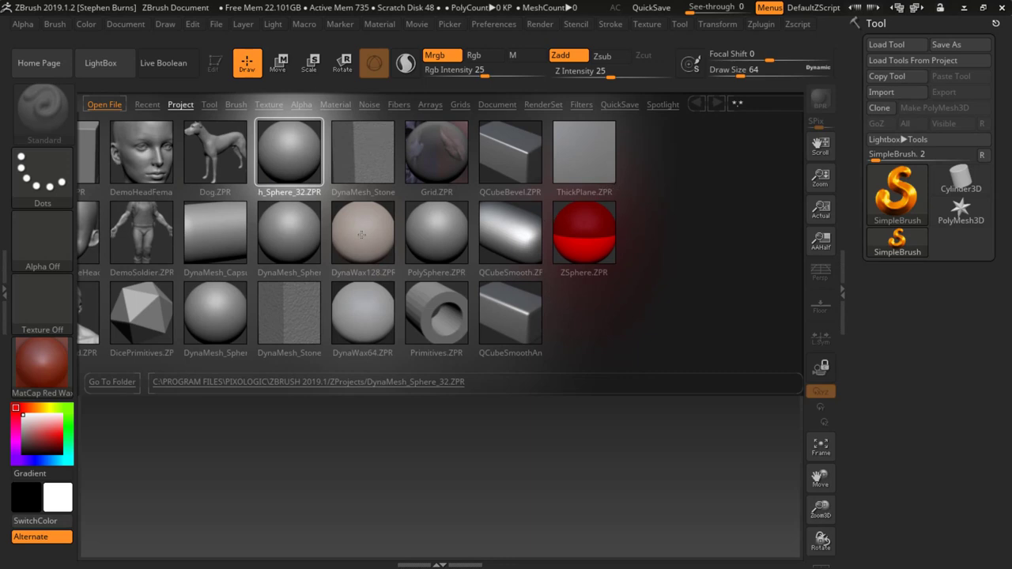
{"action": "left_click_drag", "start_coordinate": [362, 234], "coordinate": [524, 218]}
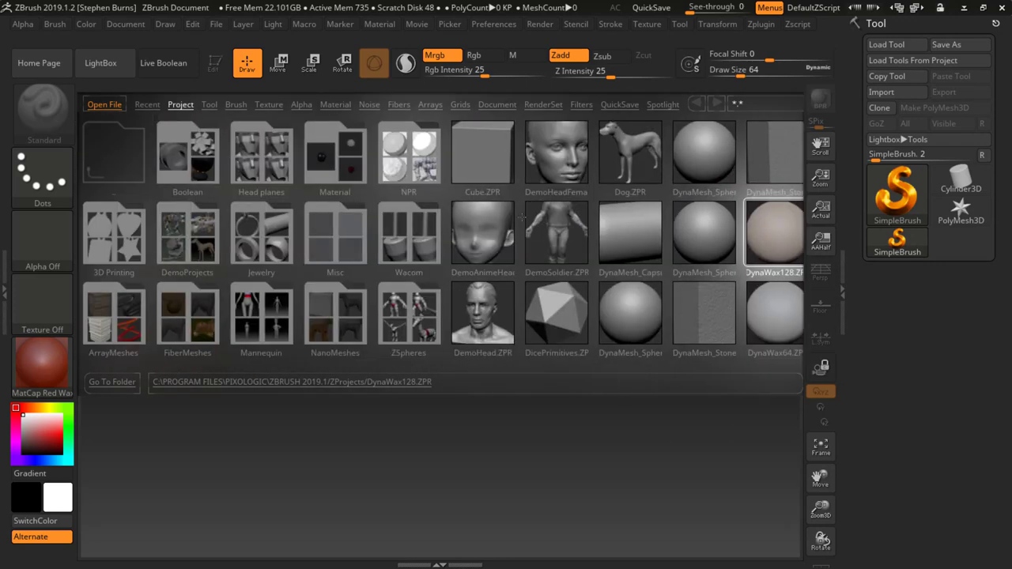
{"action": "left_click", "coordinate": [108, 68]}
{"action": "key", "text": "comma"}
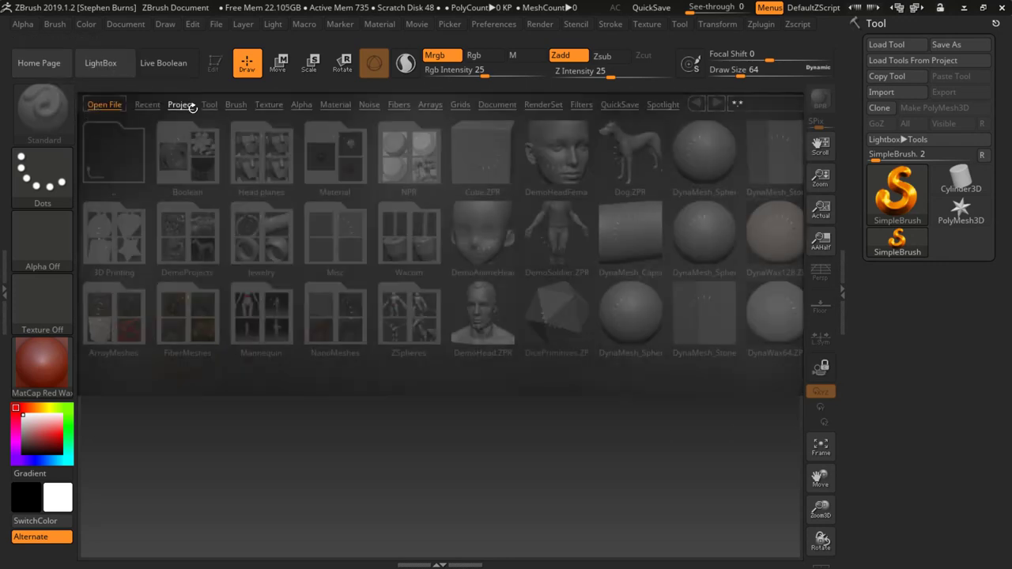
{"action": "key", "text": "comma"}
{"action": "key", "text": "comma"}
{"action": "key", "text": "comma"}
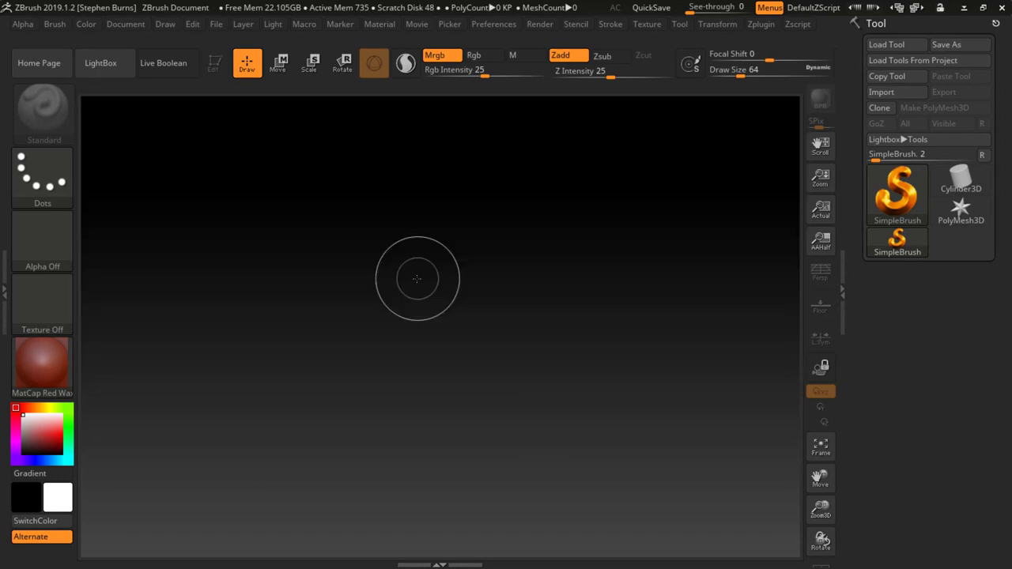
Open the DynaWax64.ZPR project from LightBox's Project thumbnails without saving the current project
{"action": "key", "text": "comma"}
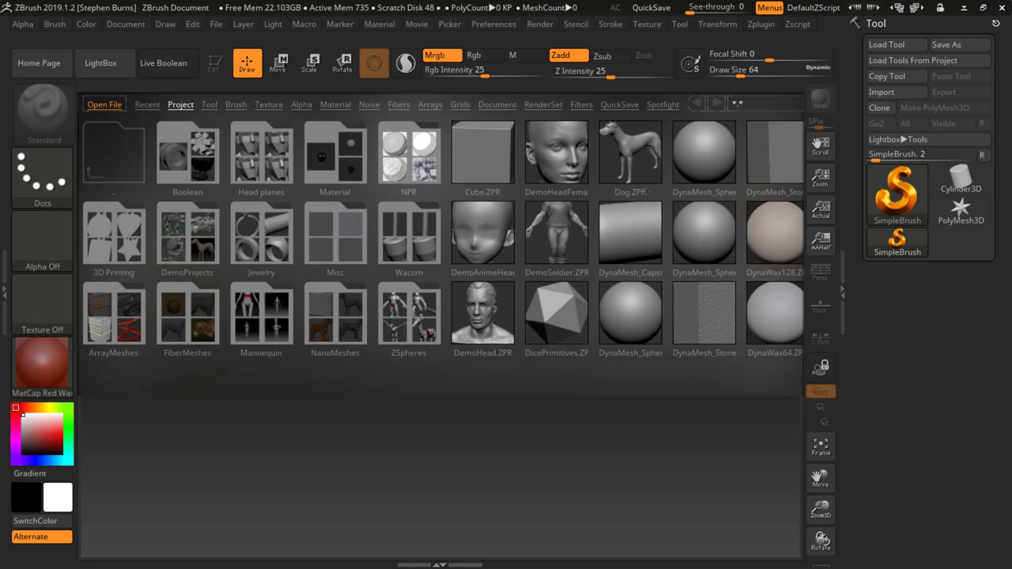
{"action": "left_click_drag", "start_coordinate": [664, 213], "coordinate": [490, 223]}
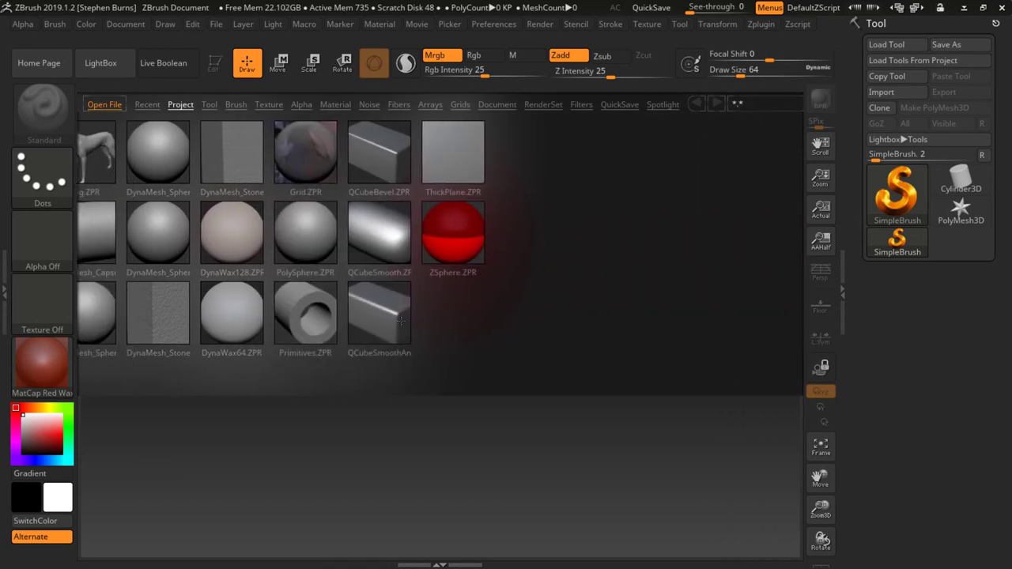
{"action": "left_click_drag", "start_coordinate": [378, 240], "coordinate": [472, 245]}
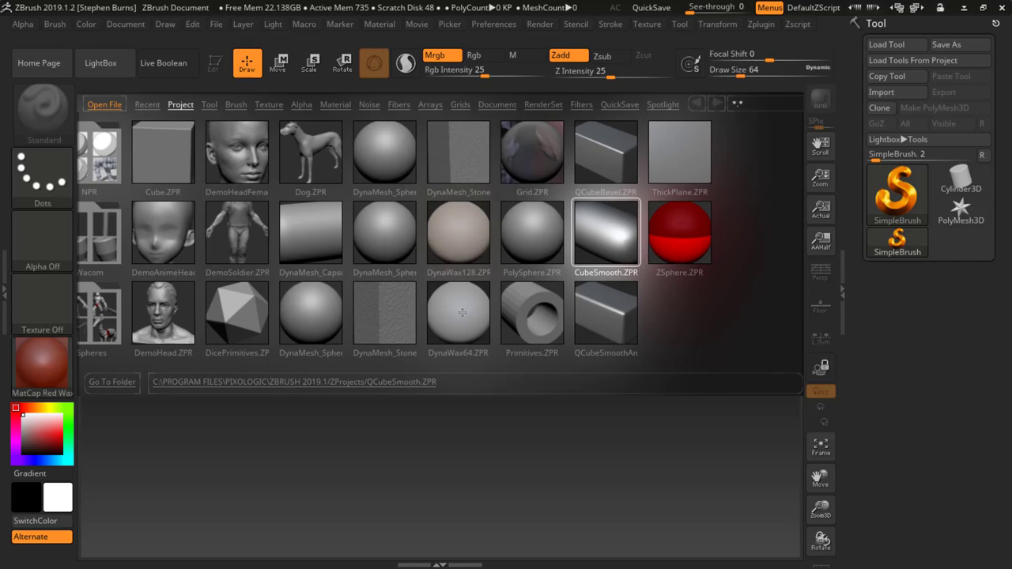
{"action": "double_click", "coordinate": [462, 313]}
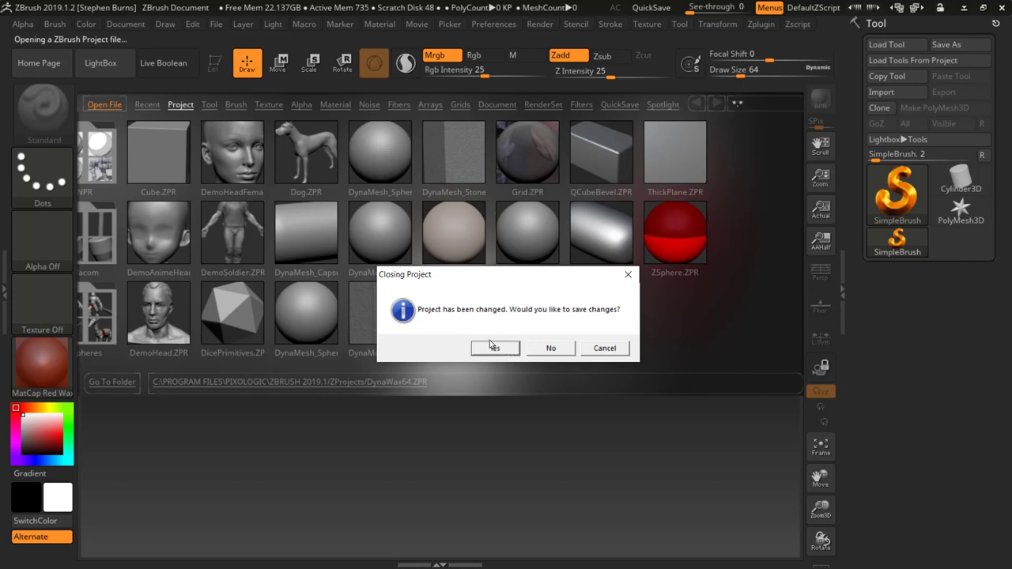
{"action": "left_click", "coordinate": [496, 349]}
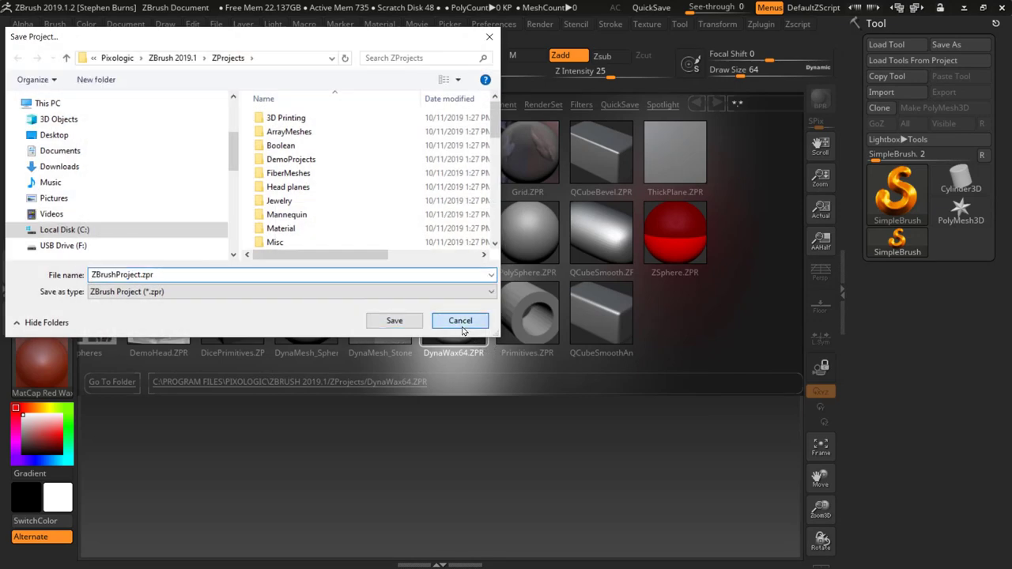
{"action": "left_click", "coordinate": [460, 321]}
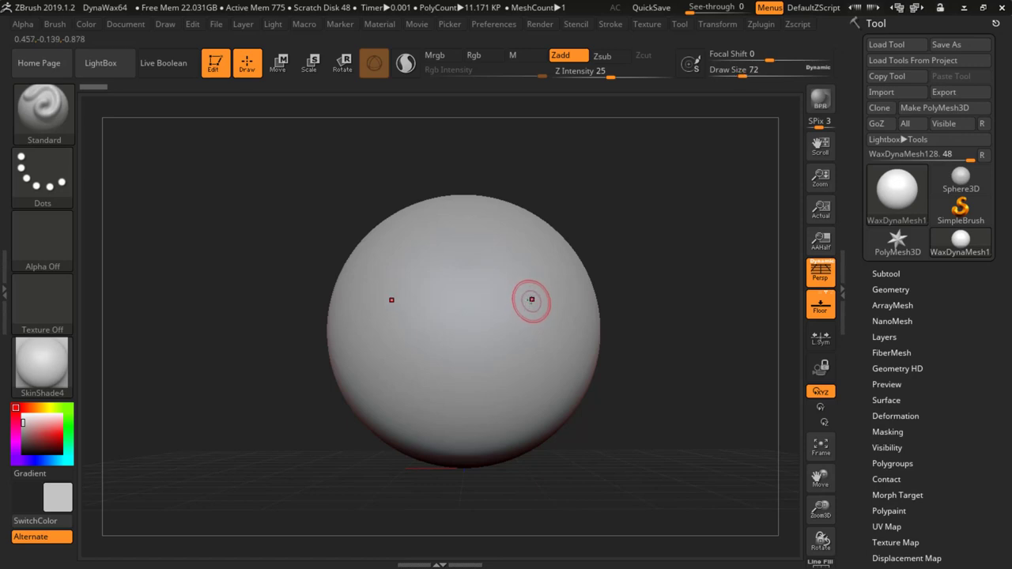
Shrink and enlarge the Standard brush, finishing with a Draw Size of 116
{"action": "key", "text": "bracketright"}
{"action": "key", "text": "bracketleft"}
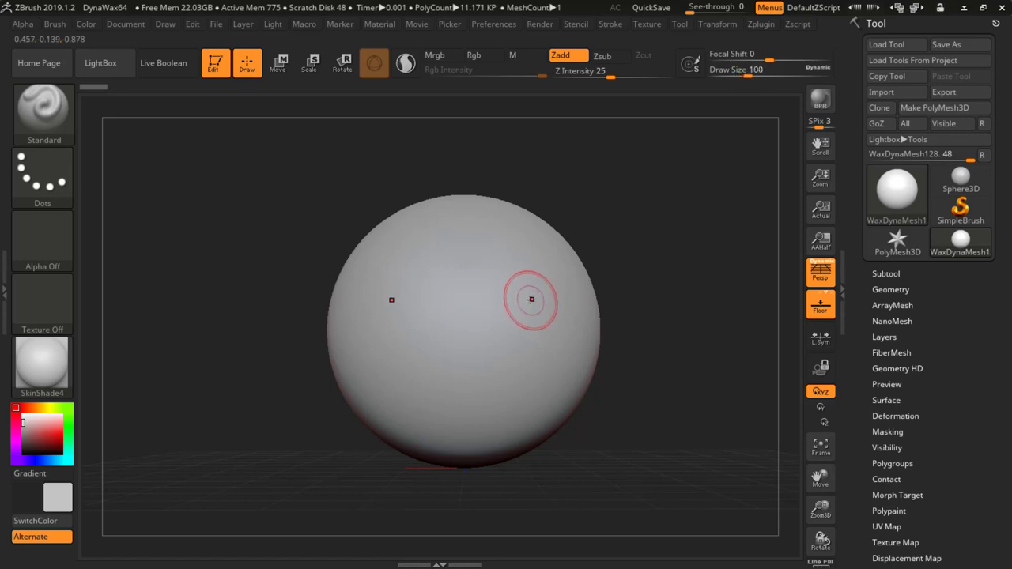
{"action": "key", "text": "bracketleft"}
{"action": "key", "text": "bracketleft"}
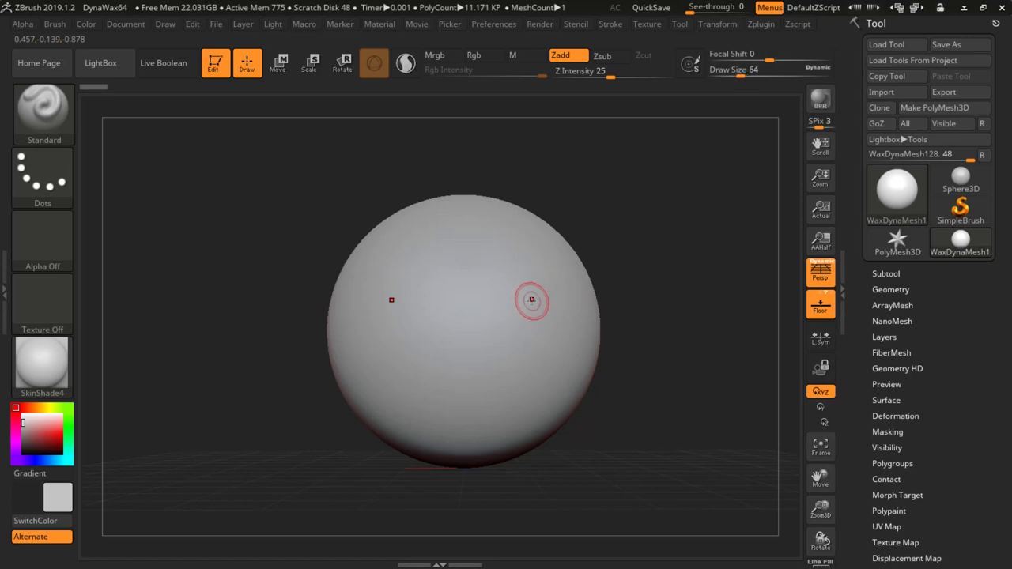
{"action": "key", "text": "bracketright"}
{"action": "key", "text": "bracketright"}
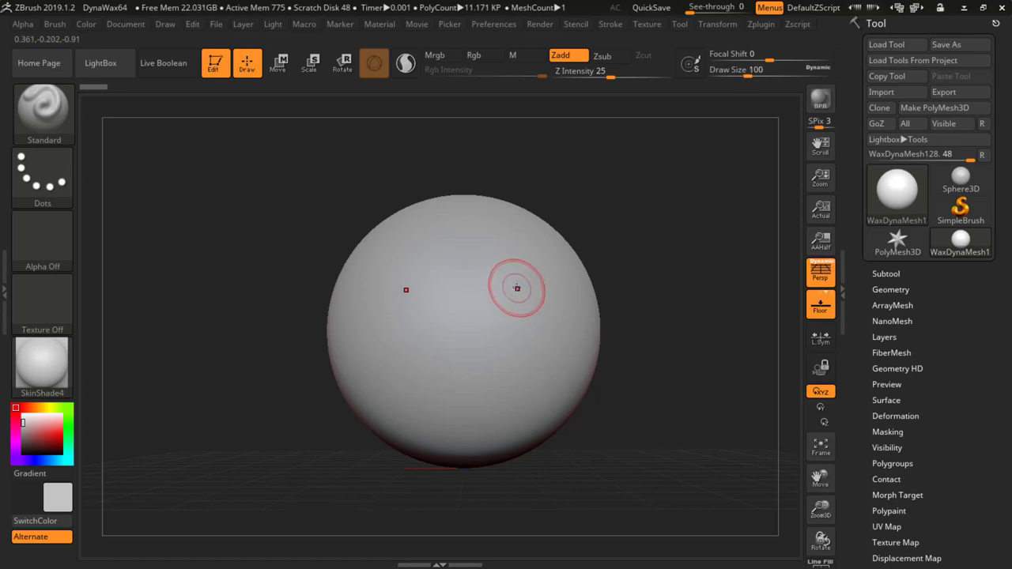
{"action": "key", "text": "bracketright"}
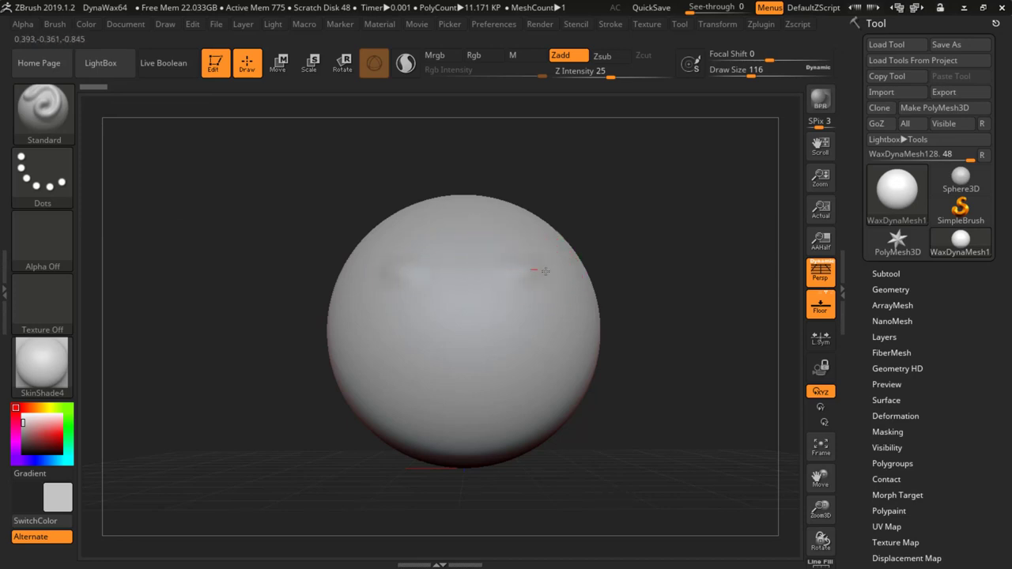
Sculpt mirrored raised forms on the sphere's front with the Standard brush, and add further ridges around and above them
{"action": "left_click_drag", "start_coordinate": [510, 287], "coordinate": [547, 299]}
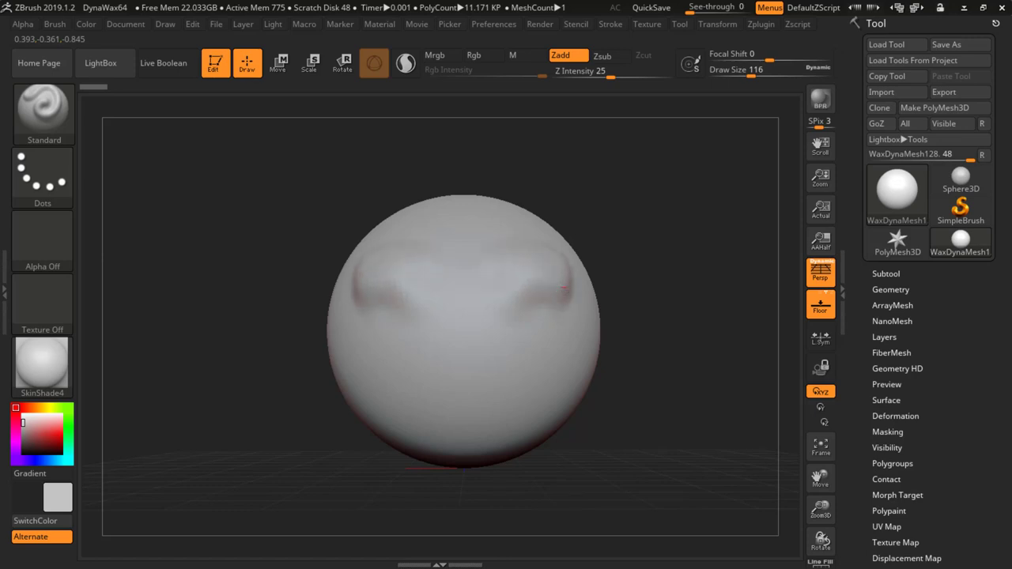
{"action": "left_click_drag", "start_coordinate": [546, 321], "coordinate": [520, 287]}
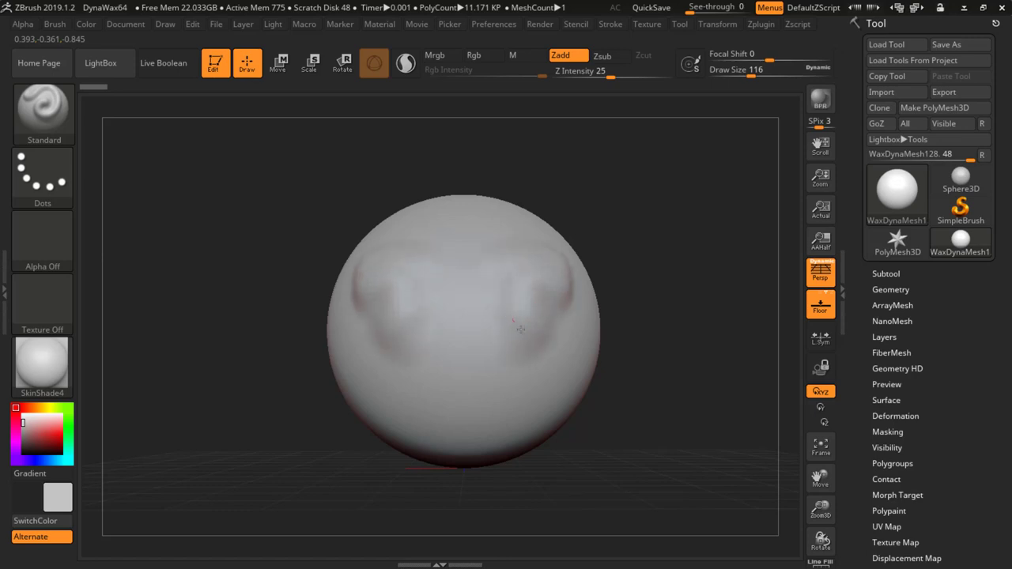
{"action": "mouse_move", "coordinate": [520, 329]}
{"action": "left_mouse_down"}
{"action": "mouse_move", "coordinate": [544, 292]}
{"action": "mouse_move", "coordinate": [530, 352]}
{"action": "mouse_move", "coordinate": [542, 295]}
{"action": "mouse_move", "coordinate": [565, 356]}
{"action": "mouse_move", "coordinate": [551, 387]}
{"action": "mouse_move", "coordinate": [563, 316]}
{"action": "mouse_move", "coordinate": [552, 324]}
{"action": "mouse_move", "coordinate": [553, 372]}
{"action": "mouse_move", "coordinate": [571, 297]}
{"action": "mouse_move", "coordinate": [575, 348]}
{"action": "mouse_move", "coordinate": [518, 355]}
{"action": "mouse_move", "coordinate": [526, 391]}
{"action": "mouse_move", "coordinate": [503, 298]}
{"action": "left_mouse_up"}
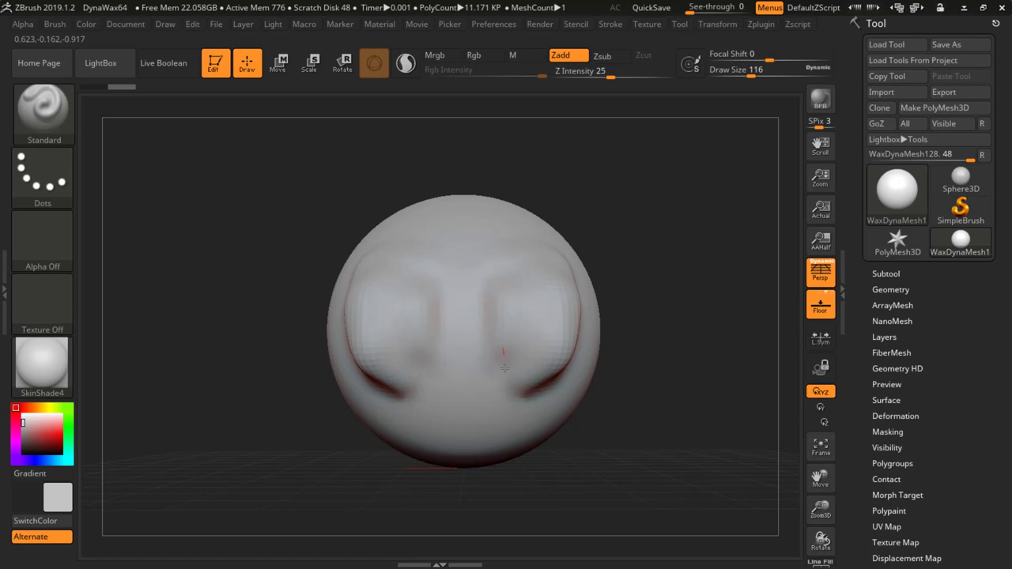
{"action": "mouse_move", "coordinate": [552, 277]}
{"action": "left_mouse_down"}
{"action": "mouse_move", "coordinate": [567, 338]}
{"action": "mouse_move", "coordinate": [571, 304]}
{"action": "mouse_move", "coordinate": [556, 362]}
{"action": "left_mouse_up"}
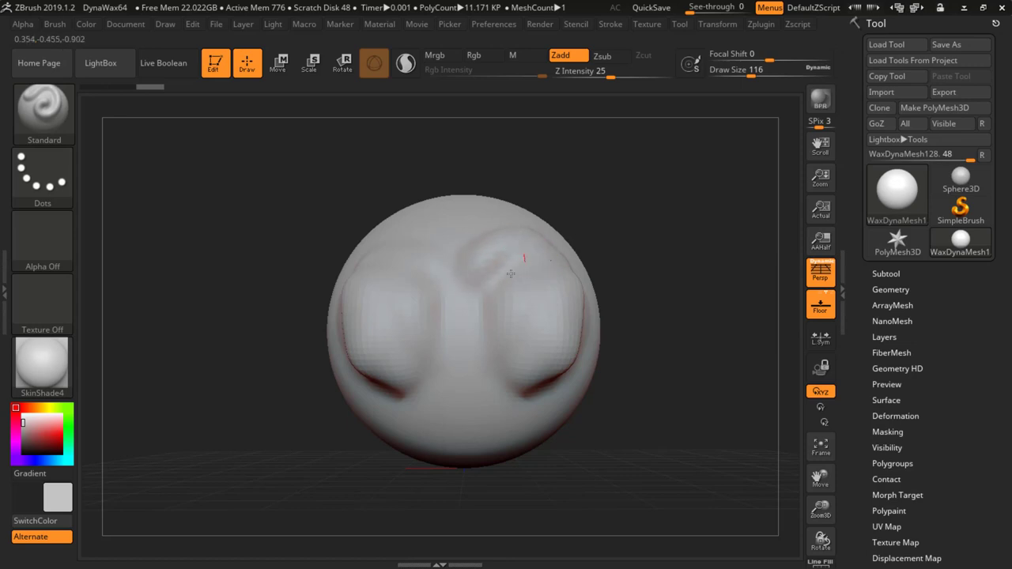
{"action": "mouse_move", "coordinate": [560, 237]}
{"action": "left_mouse_down"}
{"action": "mouse_move", "coordinate": [565, 395]}
{"action": "mouse_move", "coordinate": [500, 443]}
{"action": "mouse_move", "coordinate": [528, 395]}
{"action": "left_mouse_up"}
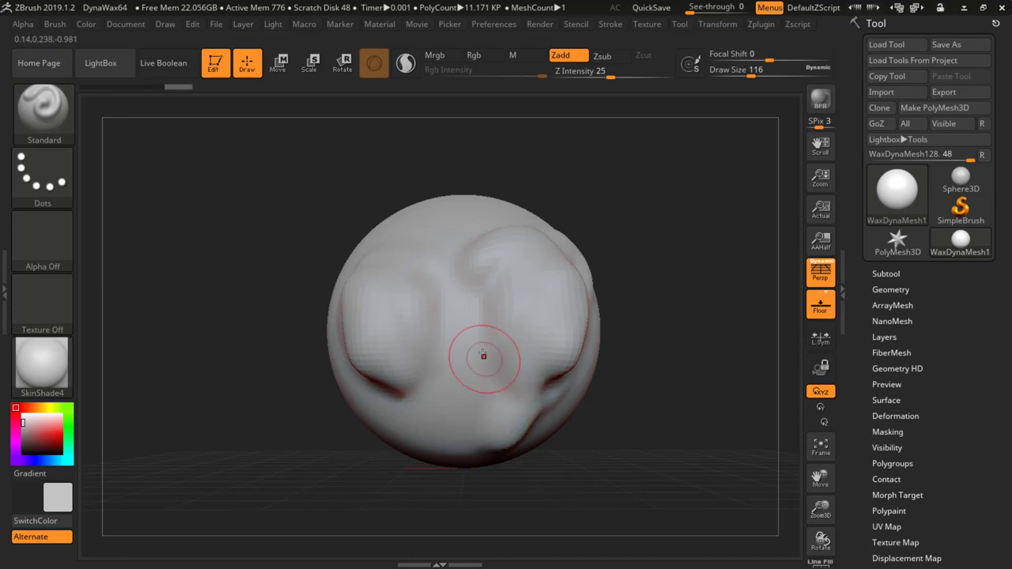
{"action": "left_click_drag", "start_coordinate": [472, 221], "coordinate": [460, 216]}
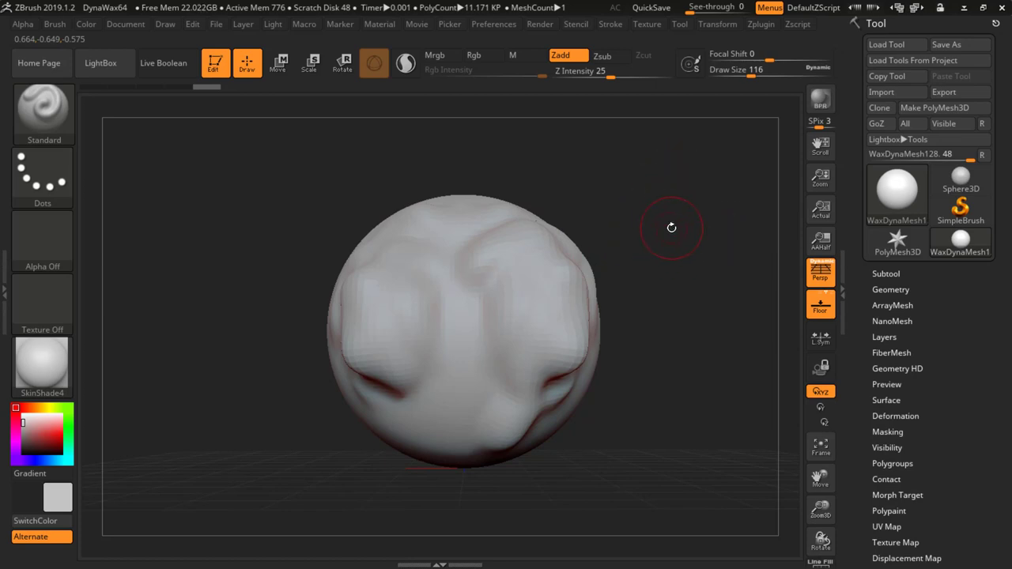
Examine the sculpted sphere from above, the front and the side
{"action": "mouse_move", "coordinate": [672, 227]}
{"action": "left_mouse_down"}
{"action": "mouse_move", "coordinate": [498, 181]}
{"action": "mouse_move", "coordinate": [778, 289]}
{"action": "mouse_move", "coordinate": [442, 291]}
{"action": "mouse_move", "coordinate": [461, 166]}
{"action": "mouse_move", "coordinate": [500, 224]}
{"action": "mouse_move", "coordinate": [484, 267]}
{"action": "mouse_move", "coordinate": [517, 213]}
{"action": "left_mouse_up"}
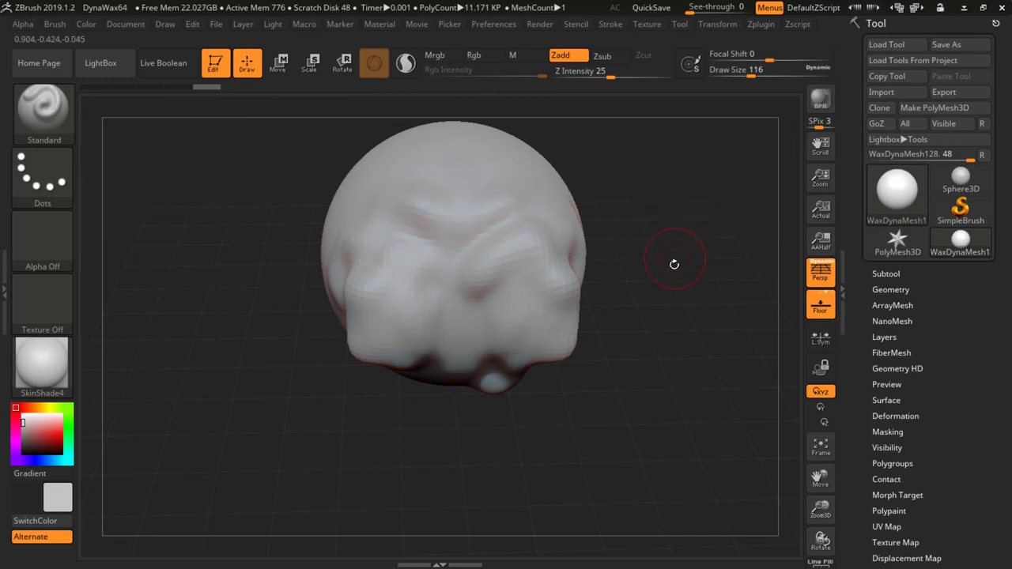
{"action": "mouse_move", "coordinate": [675, 264]}
{"action": "left_mouse_down"}
{"action": "mouse_move", "coordinate": [689, 229]}
{"action": "mouse_move", "coordinate": [664, 229]}
{"action": "left_mouse_up"}
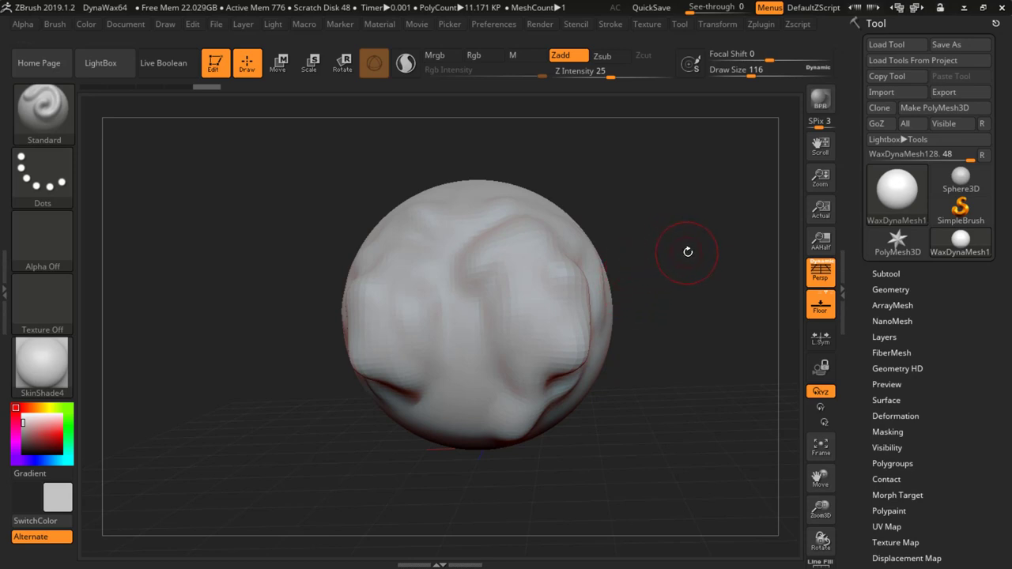
{"action": "mouse_move", "coordinate": [688, 252]}
{"action": "left_mouse_down"}
{"action": "mouse_move", "coordinate": [703, 273]}
{"action": "mouse_move", "coordinate": [689, 259]}
{"action": "left_mouse_up"}
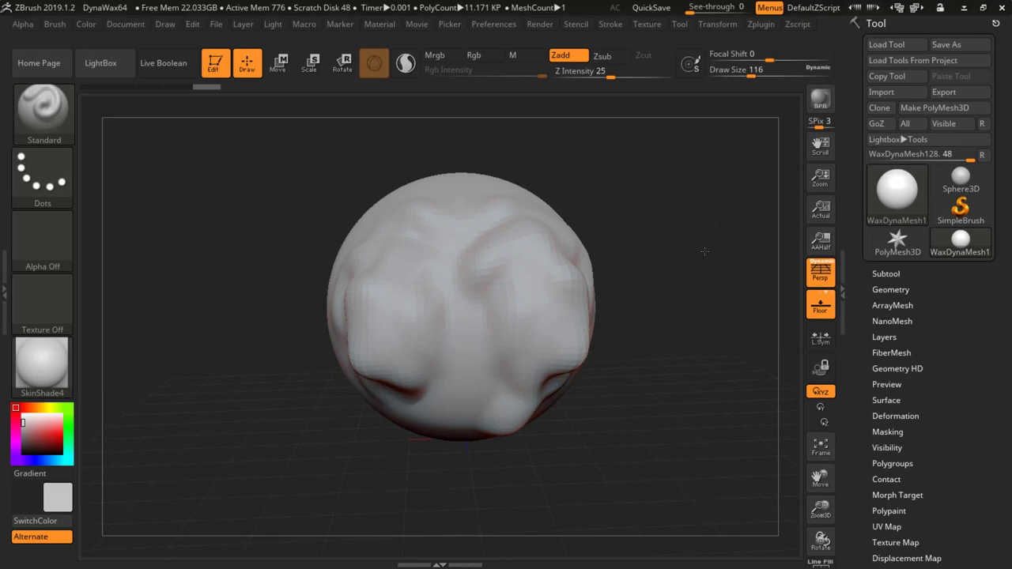
{"action": "mouse_move", "coordinate": [705, 252]}
{"action": "left_mouse_down"}
{"action": "mouse_move", "coordinate": [593, 201]}
{"action": "mouse_move", "coordinate": [696, 245]}
{"action": "left_mouse_up"}
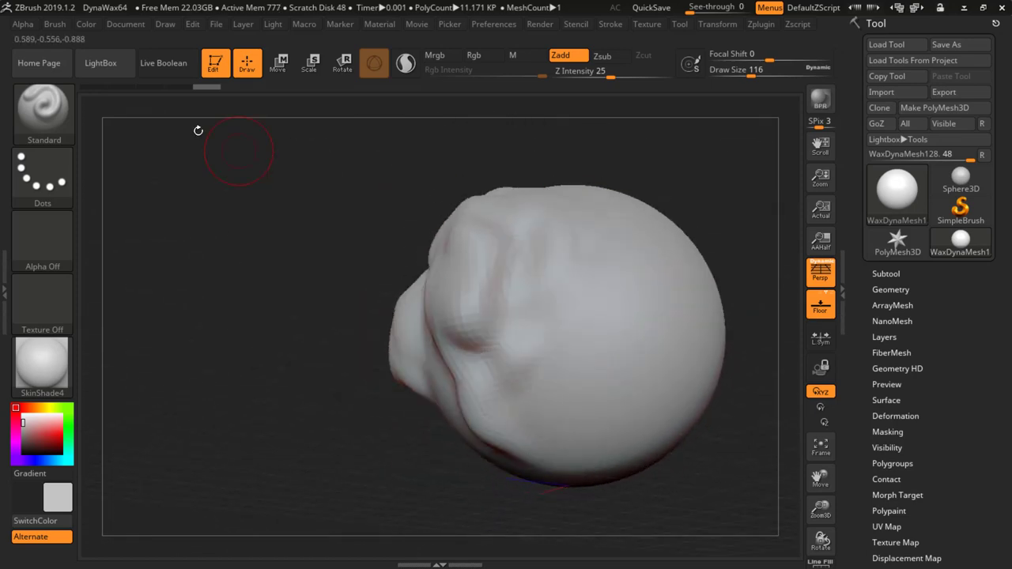
Browse the Project thumbnails in LightBox and hide LightBox again without opening another project
{"action": "left_click", "coordinate": [114, 70]}
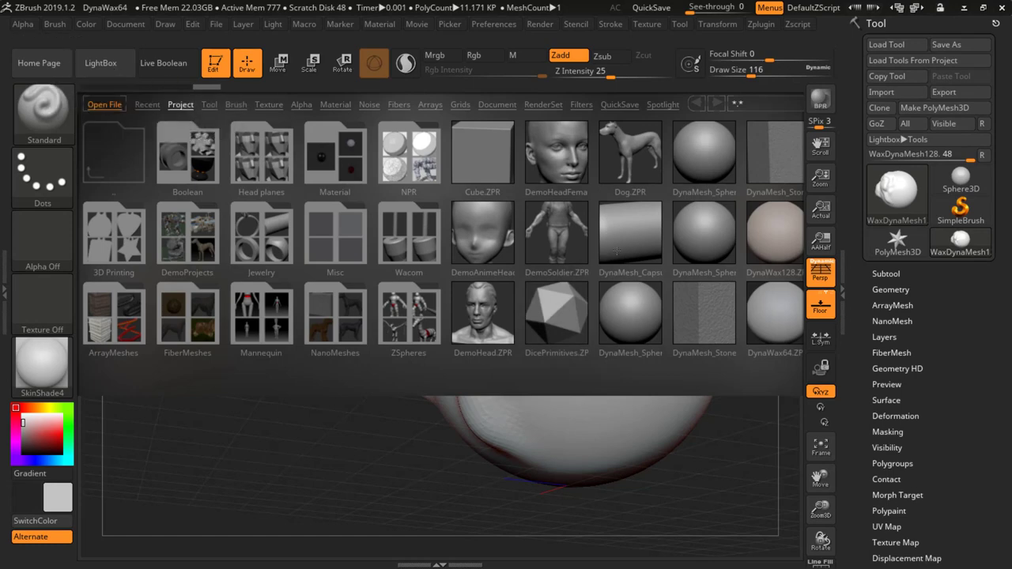
{"action": "left_click_drag", "start_coordinate": [639, 246], "coordinate": [522, 258]}
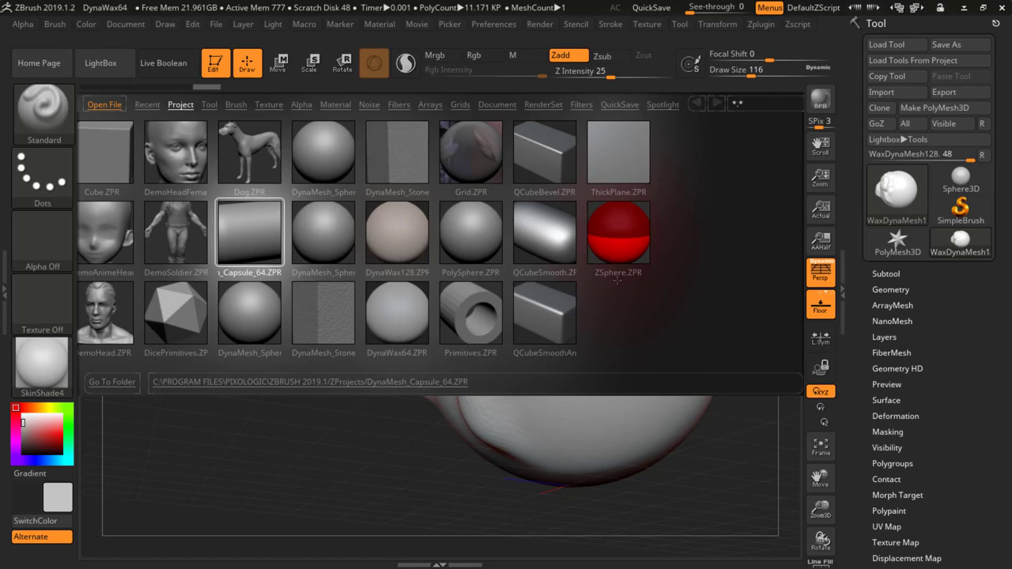
{"action": "key", "text": "comma"}
{"action": "key", "text": "comma"}
{"action": "key", "text": "comma"}
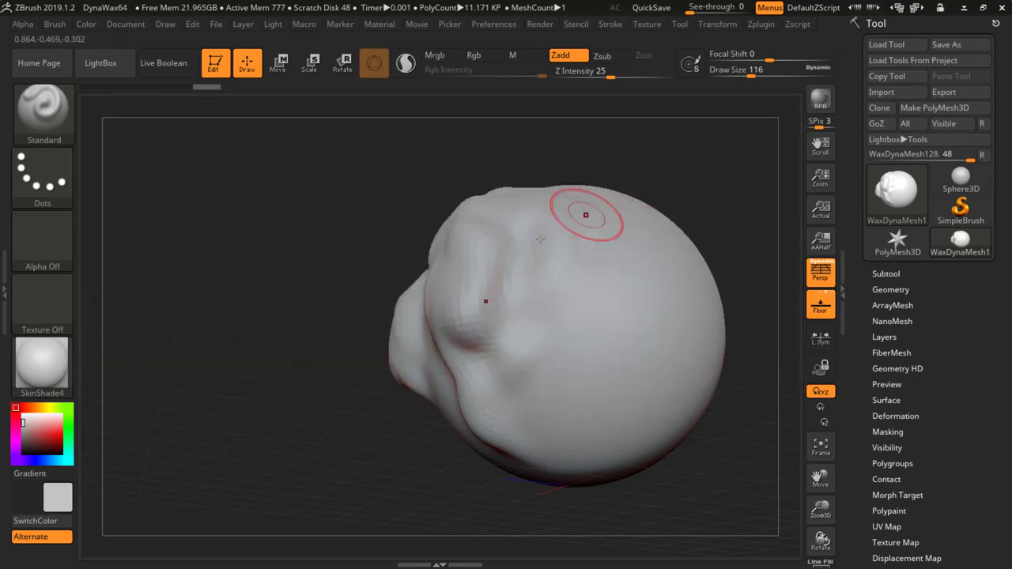
Start saving the smooth wax sphere as a ZTool file, choosing the Desktop as the destination folder
{"action": "mouse_move", "coordinate": [427, 294]}
{"action": "right_mouse_down"}
{"action": "mouse_move", "coordinate": [497, 305]}
{"action": "mouse_move", "coordinate": [479, 318]}
{"action": "mouse_move", "coordinate": [540, 246]}
{"action": "right_mouse_up"}
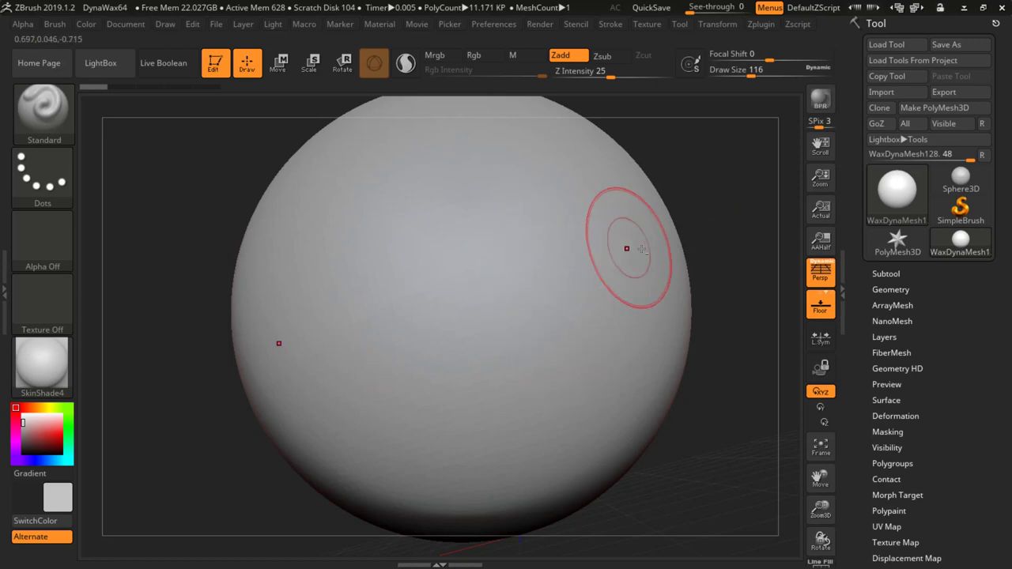
{"action": "mouse_move", "coordinate": [707, 283]}
{"action": "left_mouse_down", "text": "alt"}
{"action": "mouse_move", "coordinate": [690, 316]}
{"action": "mouse_move", "coordinate": [671, 312]}
{"action": "mouse_move", "coordinate": [691, 311]}
{"action": "left_mouse_up", "text": "alt"}
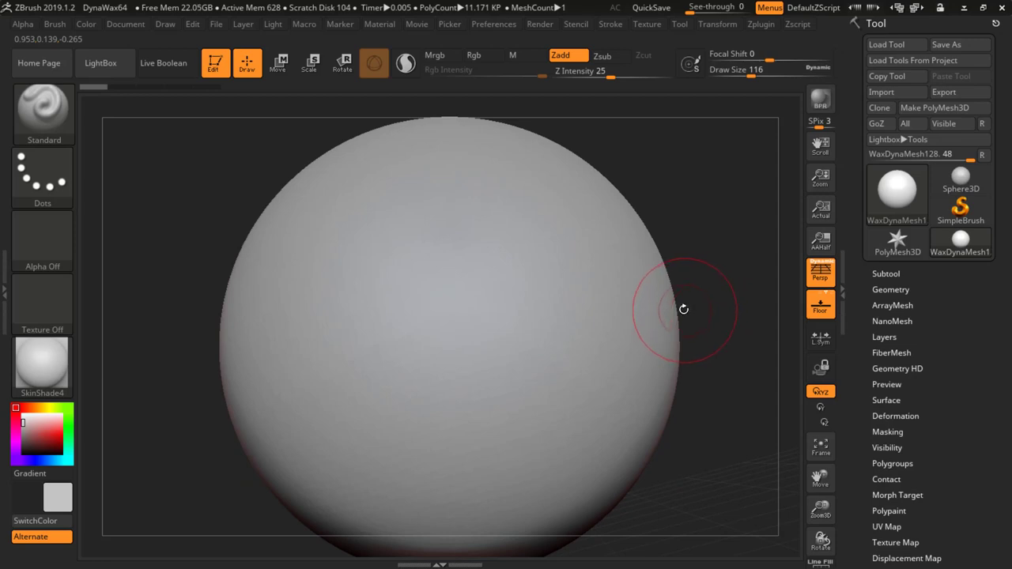
{"action": "left_click", "coordinate": [957, 47]}
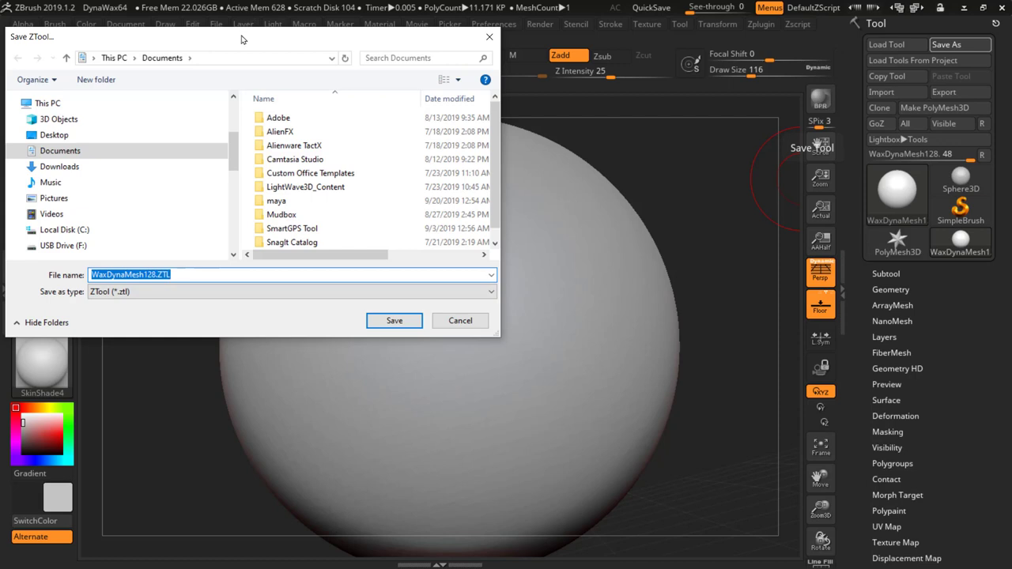
{"action": "left_click_drag", "start_coordinate": [243, 39], "coordinate": [458, 64]}
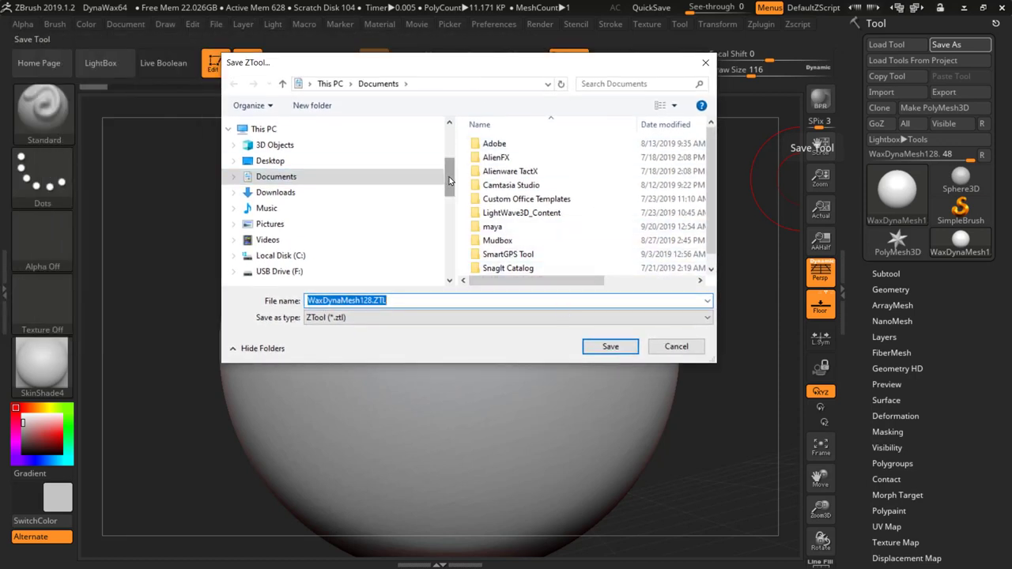
{"action": "left_click", "coordinate": [271, 161]}
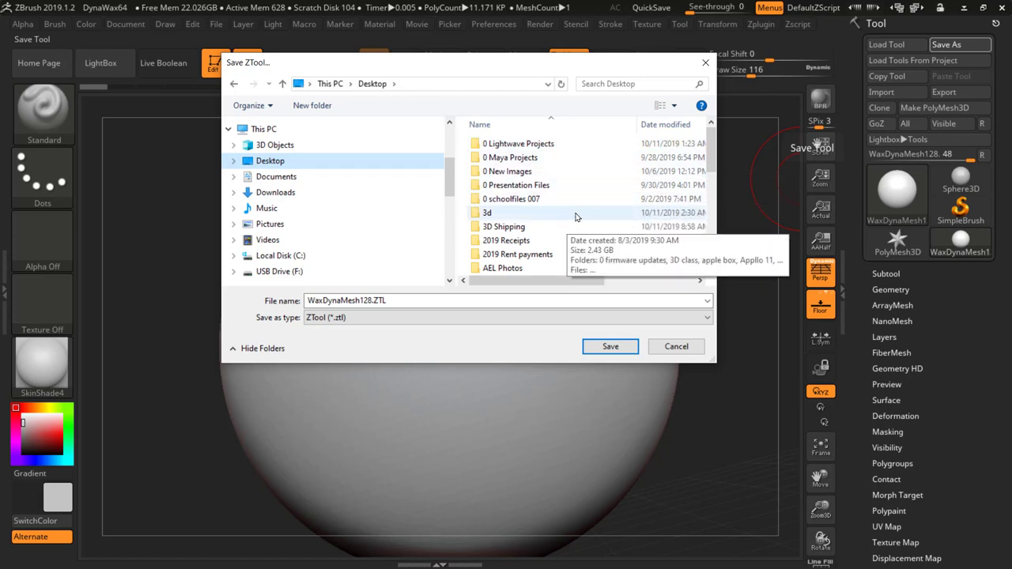
Create a folder named "0 Zbrush" on the Desktop and open it as the save location for the tool
{"action": "key", "text": "ctrl+shift+n"}
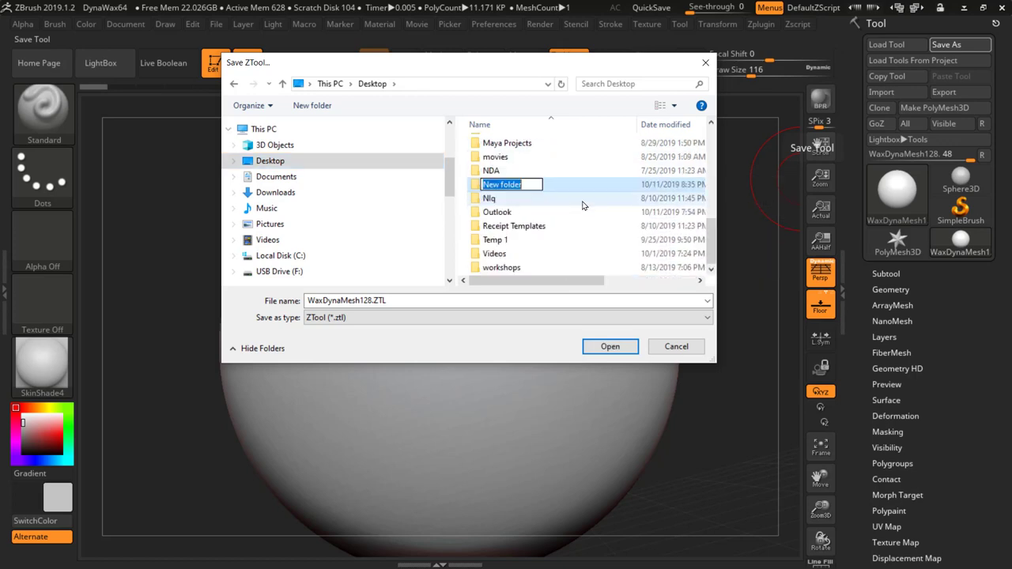
{"action": "type", "text": "0"}
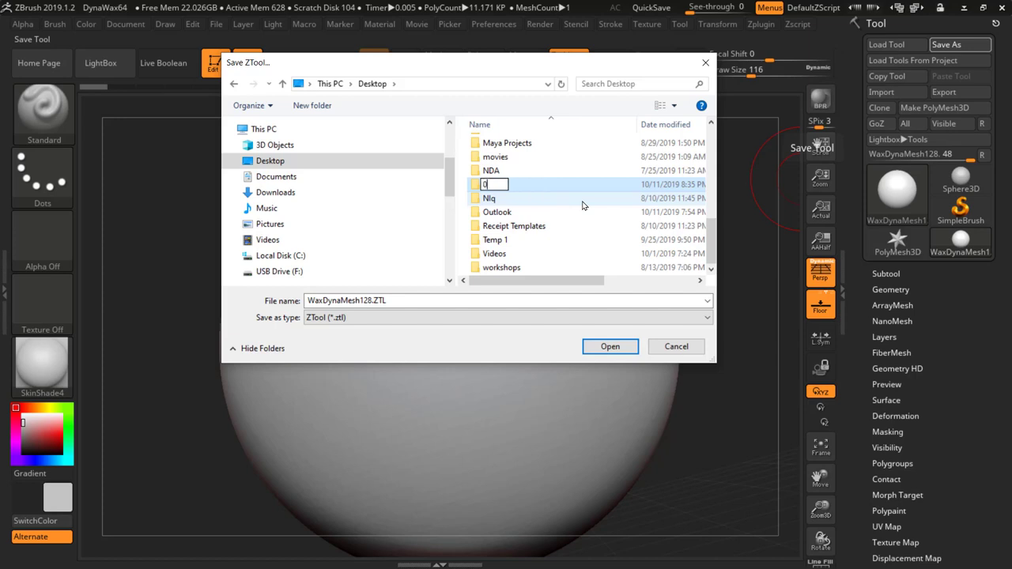
{"action": "type", "text": " Zbur"}
{"action": "type", "text": "sh"}
{"action": "double_click", "coordinate": [479, 185]}
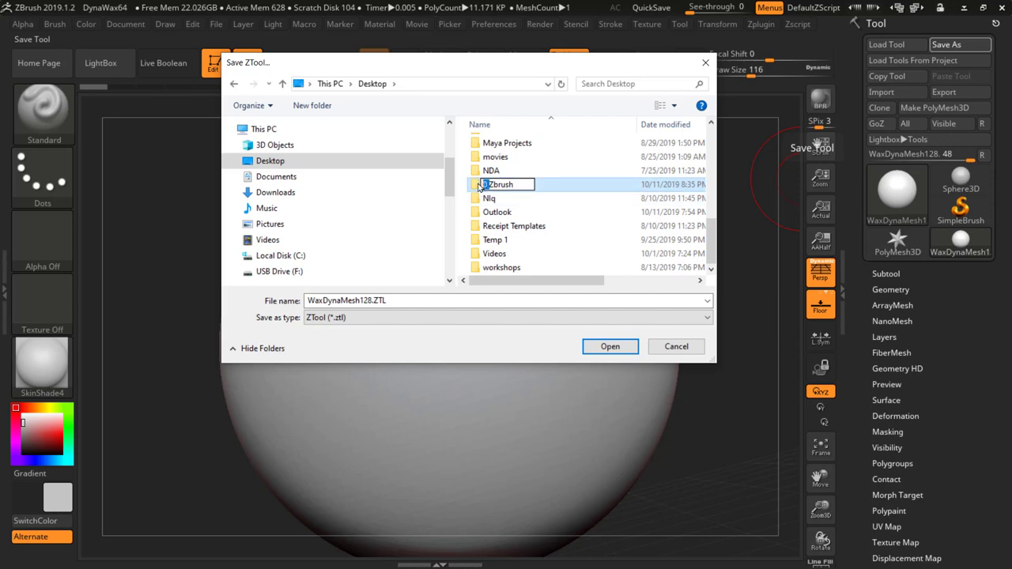
{"action": "double_click", "coordinate": [552, 188]}
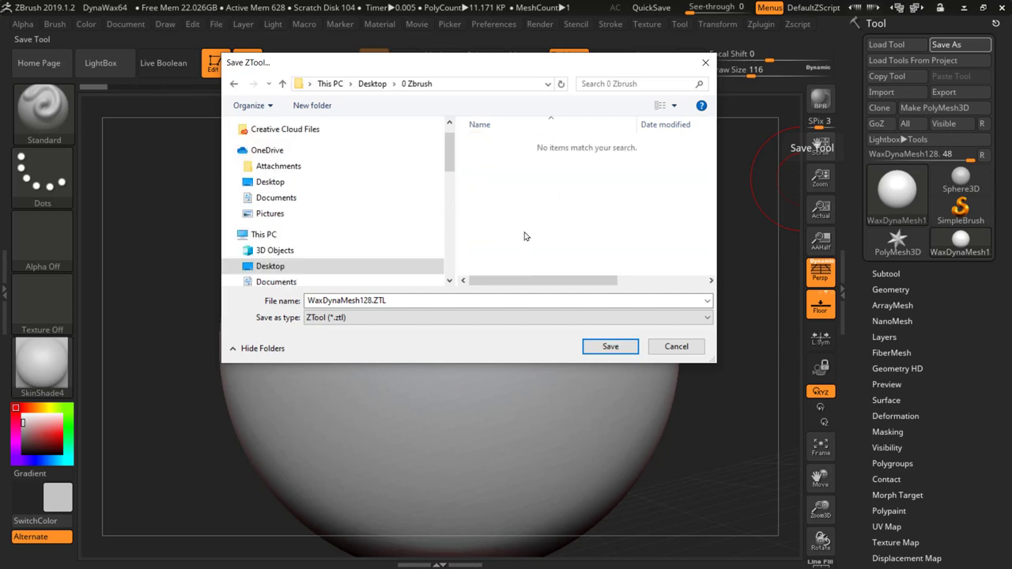
Create a "brush tut" subfolder inside "0 Zbrush" and save the tool in it as WaxDynaMesh128.ZTL
{"action": "key", "text": "ctrl+shift+n"}
{"action": "type", "text": "==--==-"}
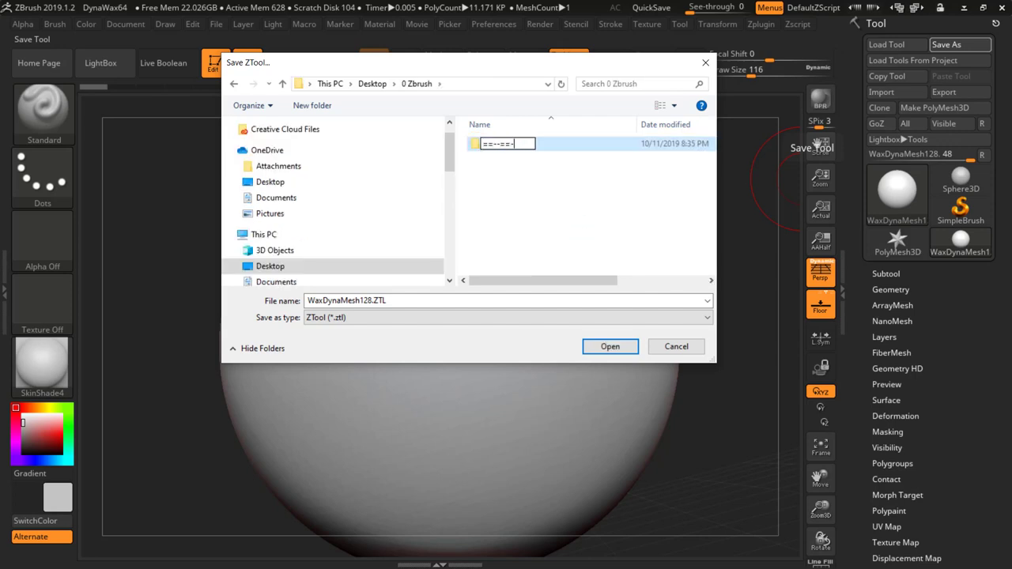
{"action": "left_click", "coordinate": [557, 251]}
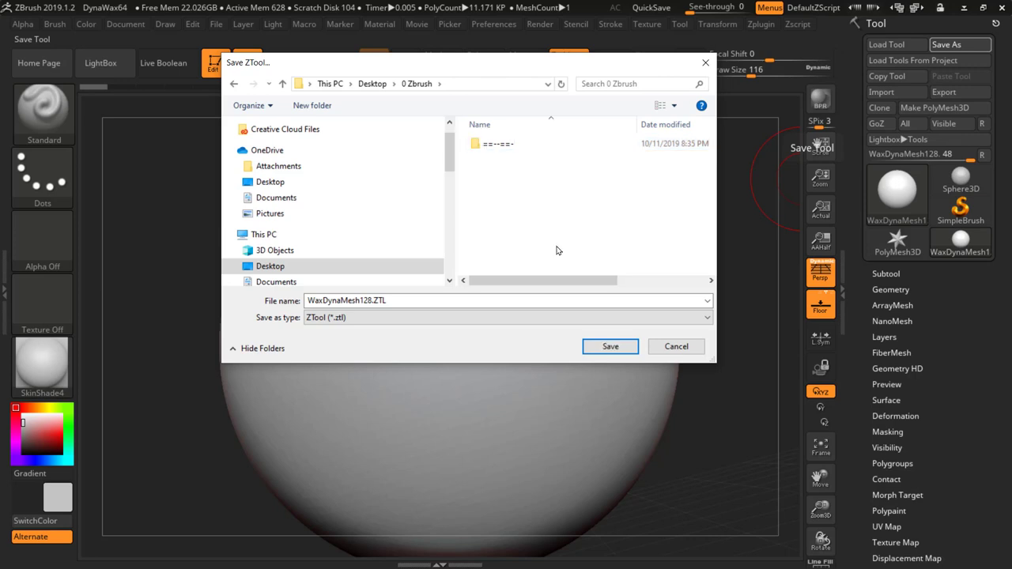
{"action": "left_click", "coordinate": [507, 146]}
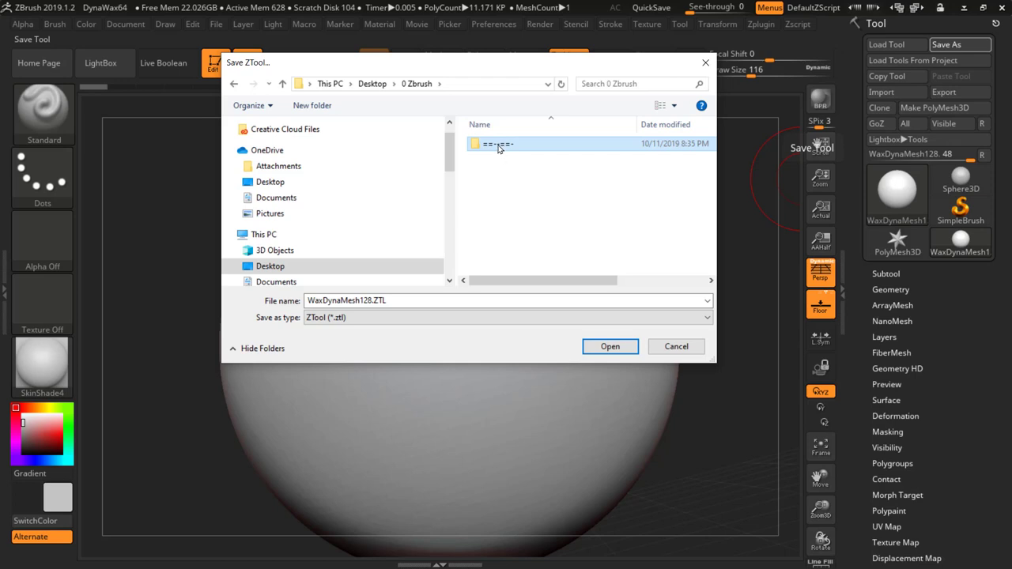
{"action": "left_click", "coordinate": [498, 146]}
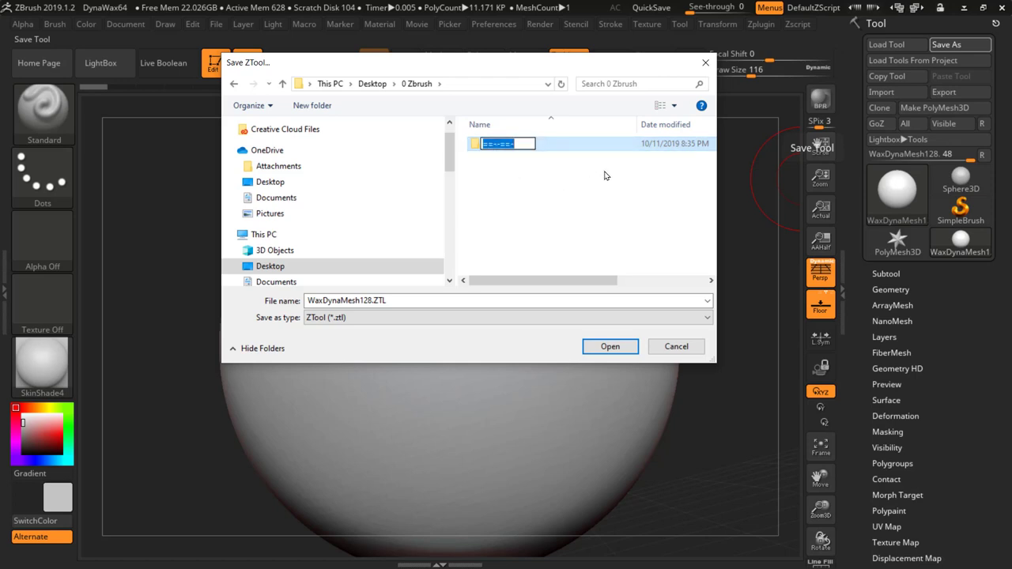
{"action": "type", "text": "brush tut"}
{"action": "double_click", "coordinate": [478, 146]}
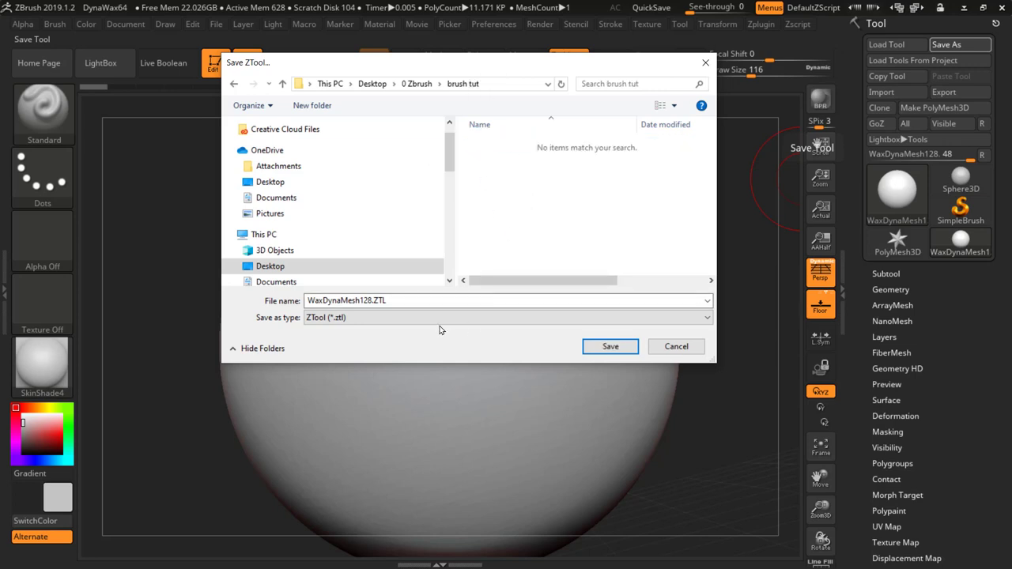
{"action": "double_click", "coordinate": [375, 300]}
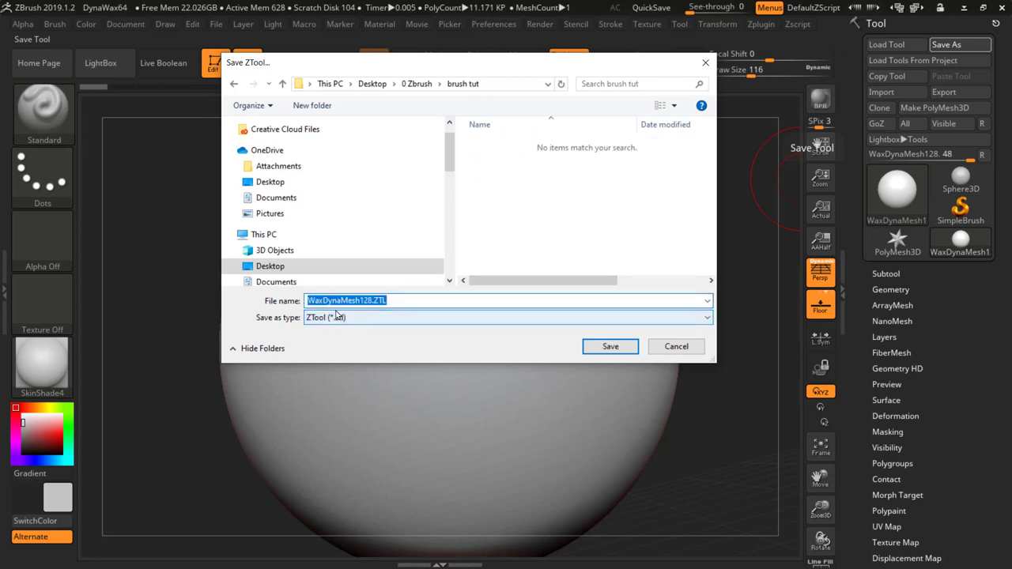
{"action": "left_click", "coordinate": [610, 347]}
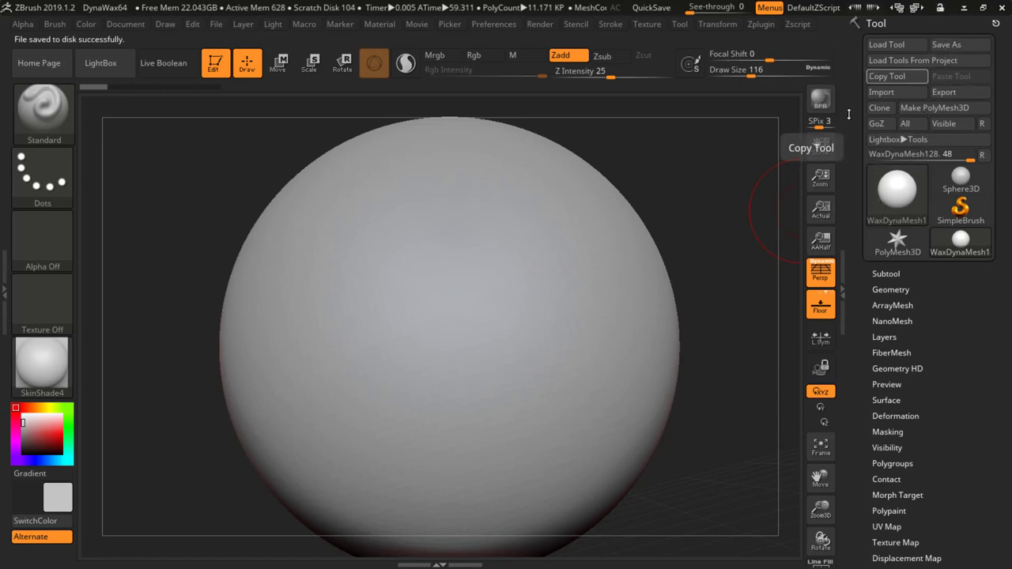
Check the saved tool in the Load Tool dialog and view the mesh export formats, without loading or exporting anything
{"action": "left_click", "coordinate": [887, 45]}
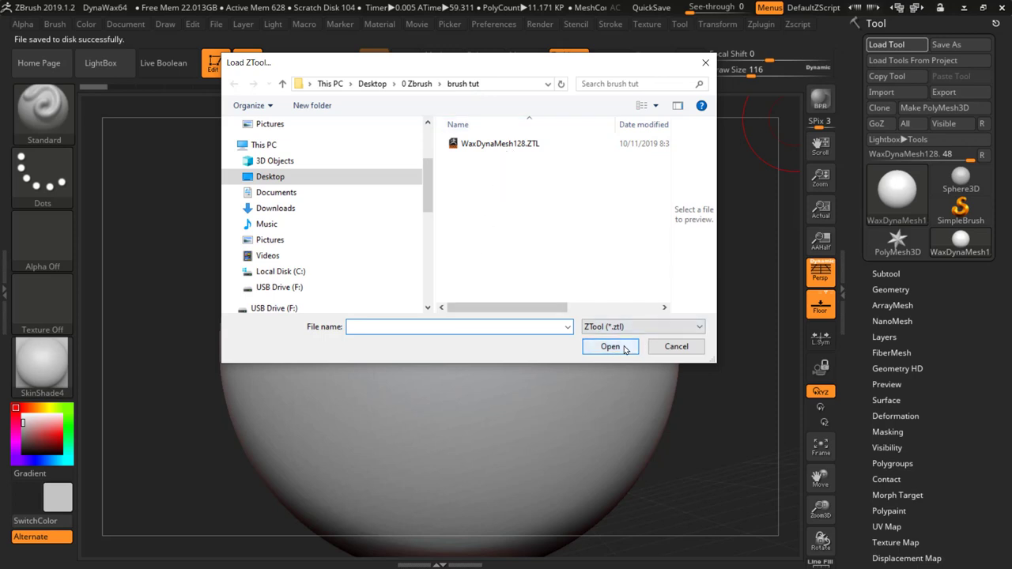
{"action": "left_click", "coordinate": [674, 347]}
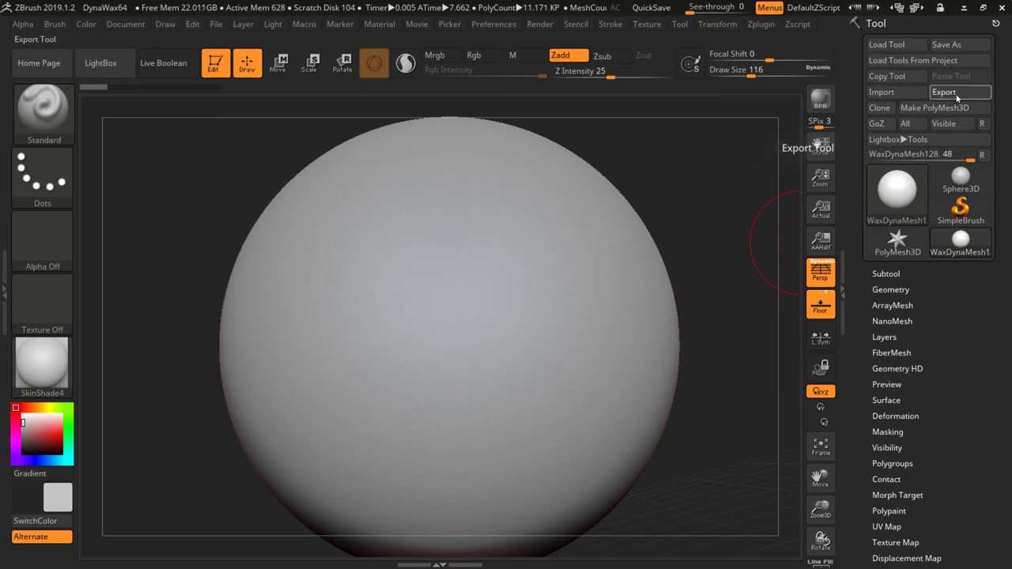
{"action": "left_click", "coordinate": [959, 93]}
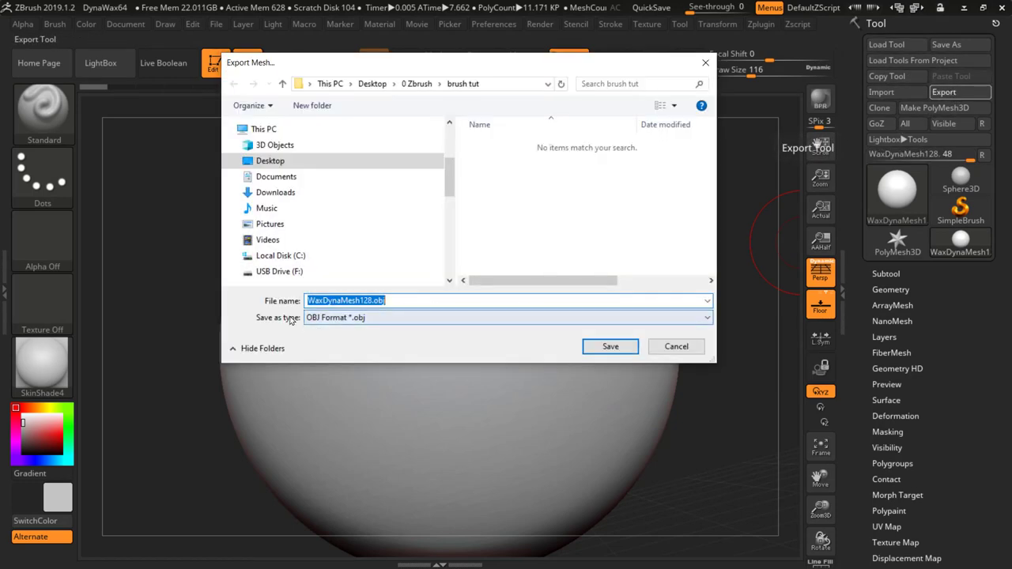
{"action": "left_click", "coordinate": [705, 318]}
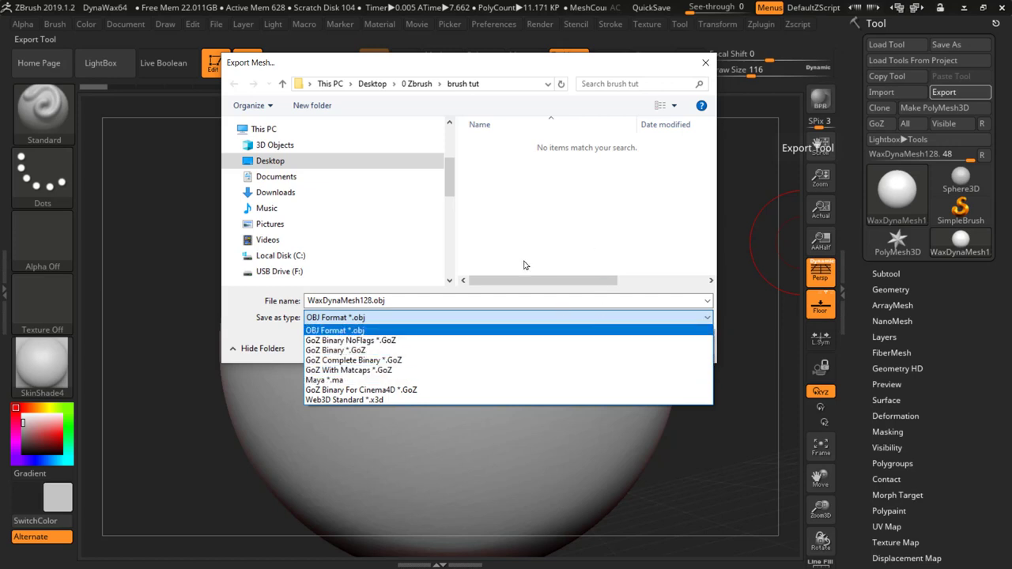
{"action": "left_click", "coordinate": [523, 62]}
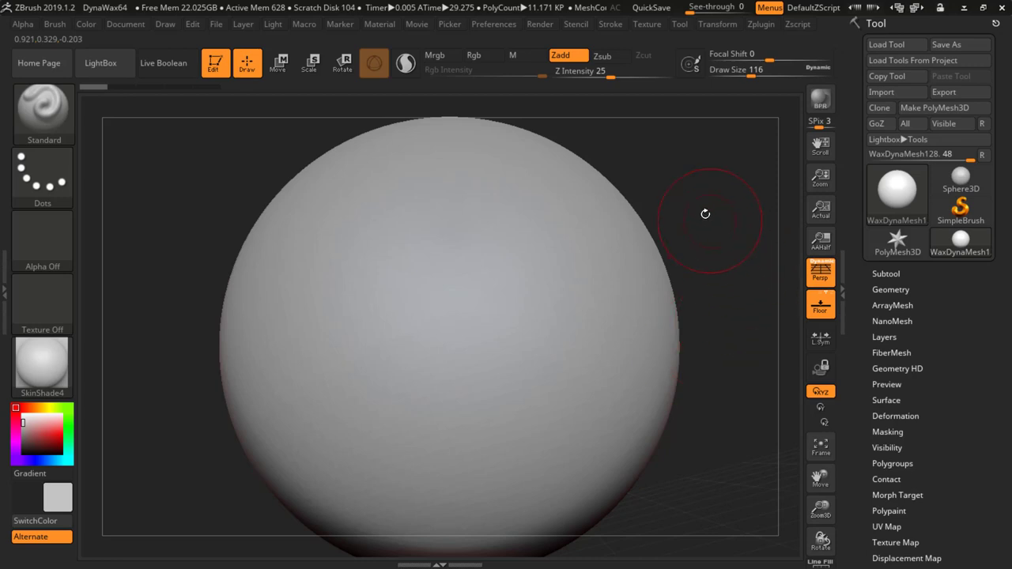
Try stepping the brush size up and down over the sphere and set the Draw Size to 286
{"action": "left_click_drag", "start_coordinate": [682, 240], "coordinate": [625, 286]}
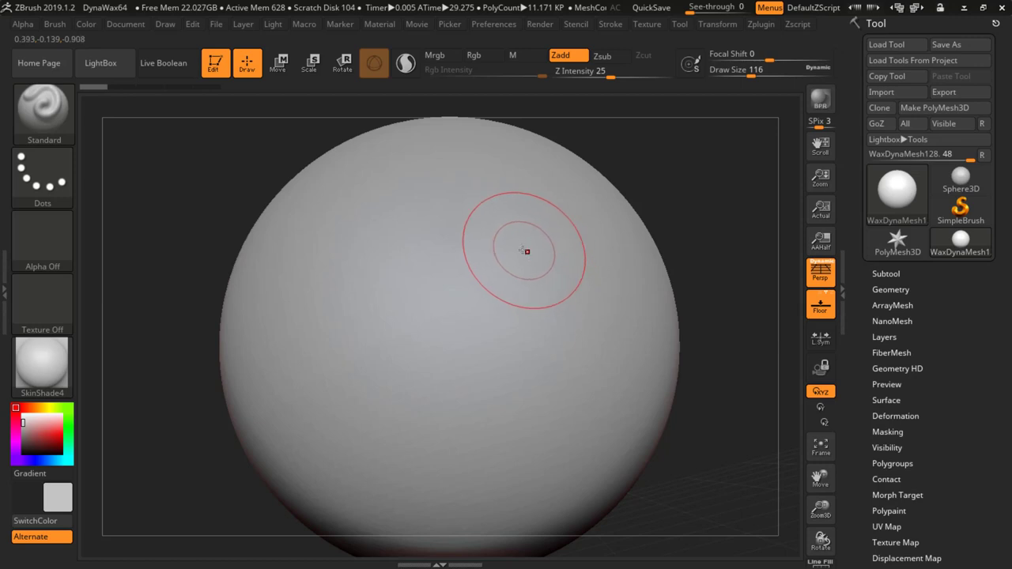
{"action": "key", "text": "bracketright"}
{"action": "key", "text": "bracketright"}
{"action": "key", "text": "bracketright"}
{"action": "key", "text": "bracketright"}
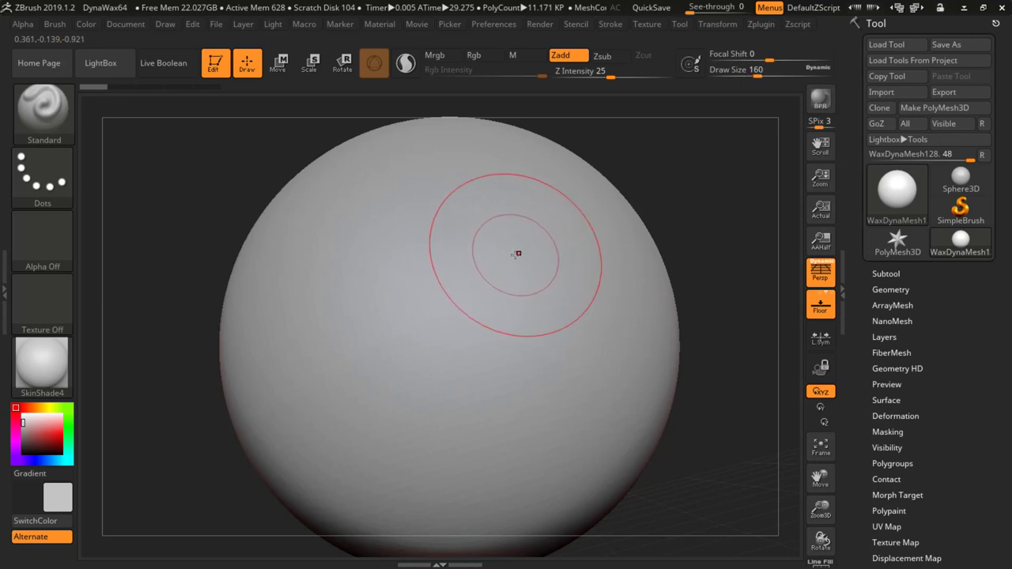
{"action": "key", "text": "bracketleft"}
{"action": "key", "text": "bracketleft"}
{"action": "key", "text": "bracketleft"}
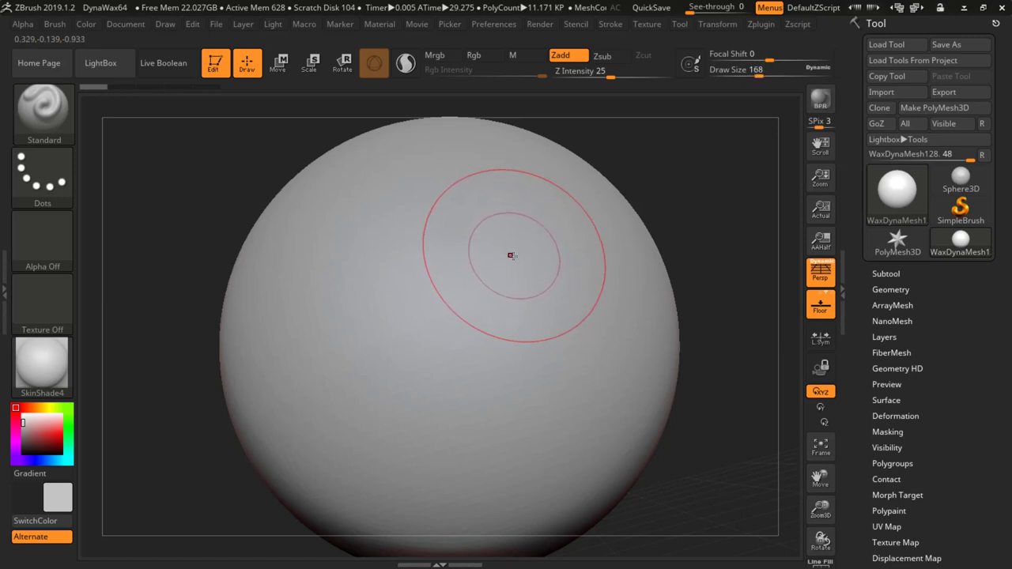
{"action": "key", "text": "space"}
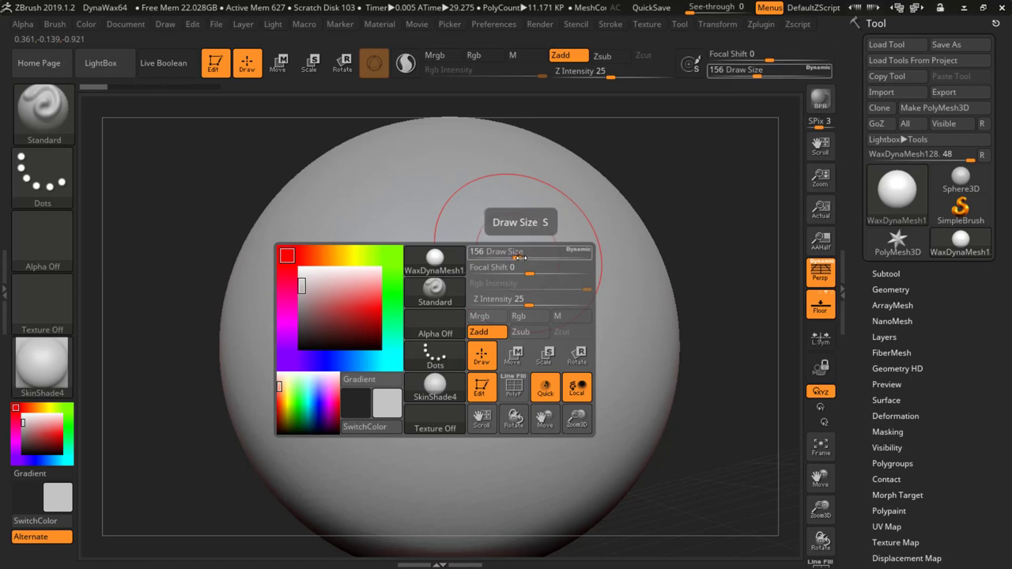
{"action": "mouse_move", "coordinate": [520, 257]}
{"action": "left_mouse_down"}
{"action": "mouse_move", "coordinate": [529, 261]}
{"action": "mouse_move", "coordinate": [508, 263]}
{"action": "mouse_move", "coordinate": [534, 259]}
{"action": "left_mouse_up"}
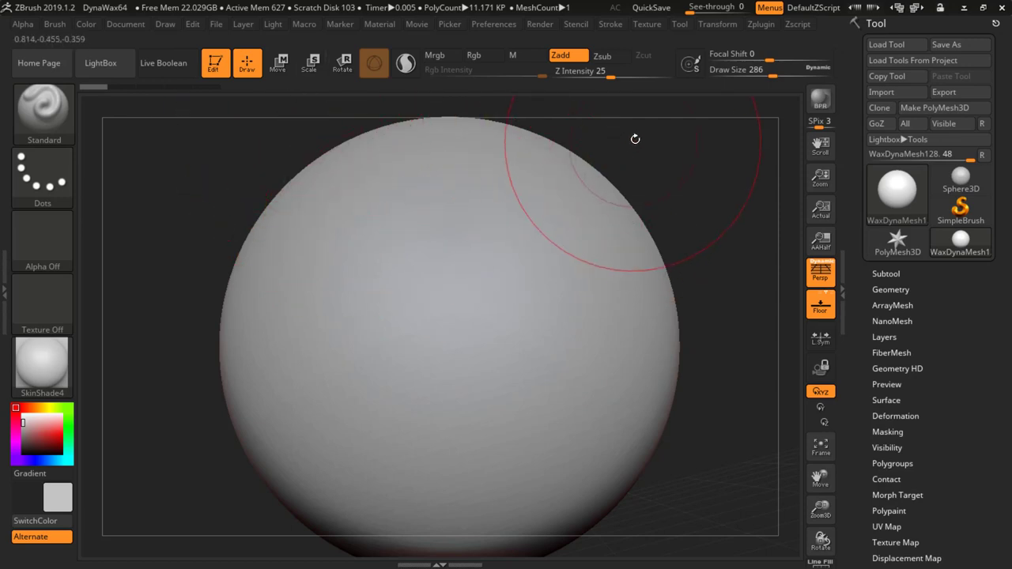
Find the Wacom Tablet folder among the installed Windows programs and open Wacom Tablet Properties
{"action": "key", "text": "super"}
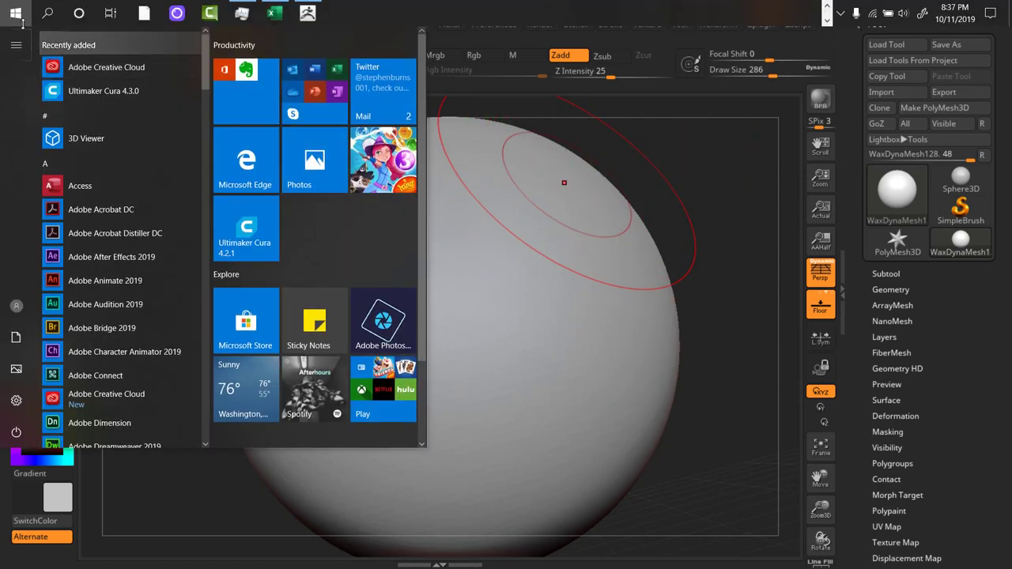
{"action": "left_click", "coordinate": [16, 13]}
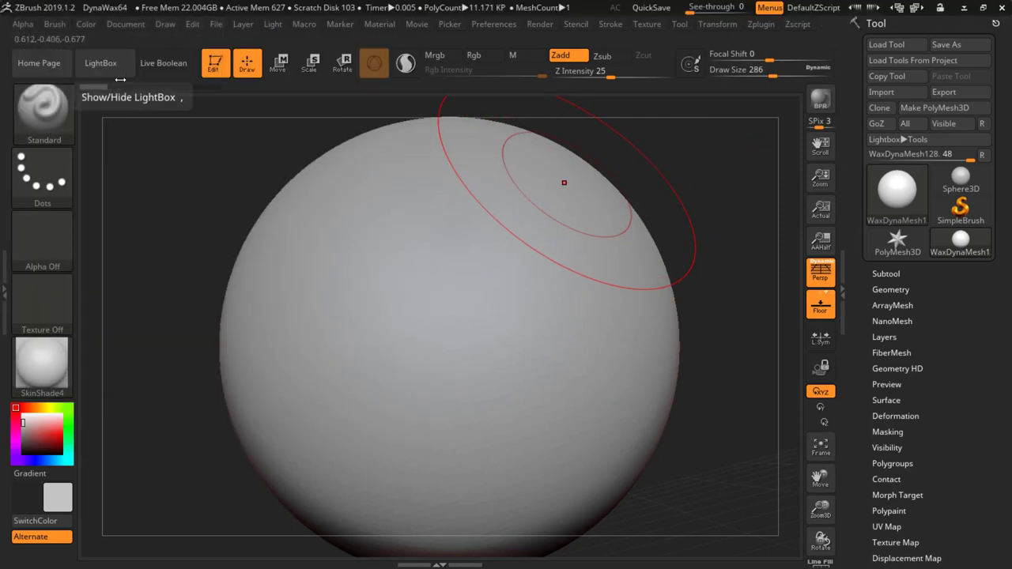
{"action": "key", "text": "super"}
{"action": "left_click_drag", "start_coordinate": [203, 77], "coordinate": [200, 402]}
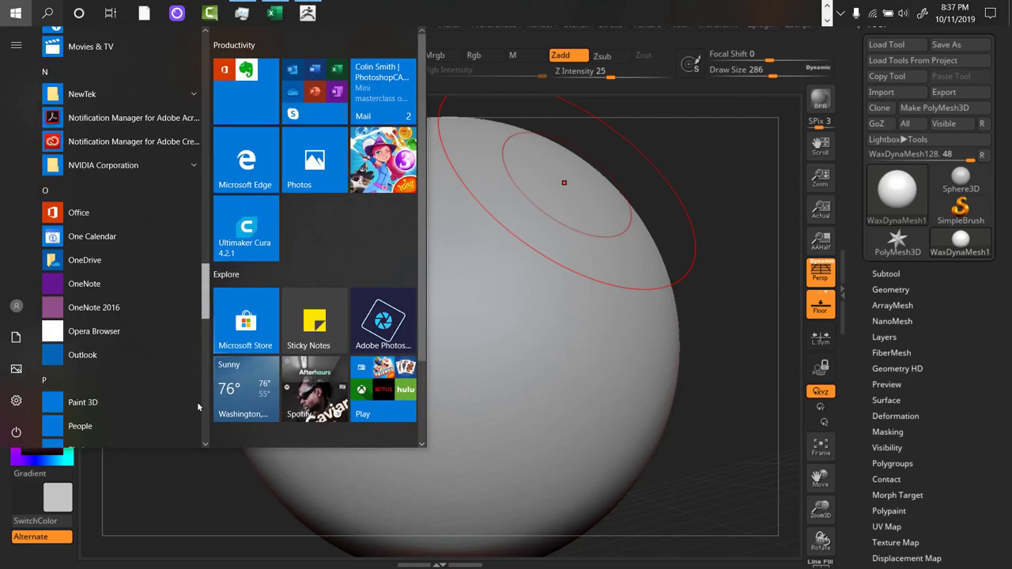
{"action": "left_click", "coordinate": [121, 94]}
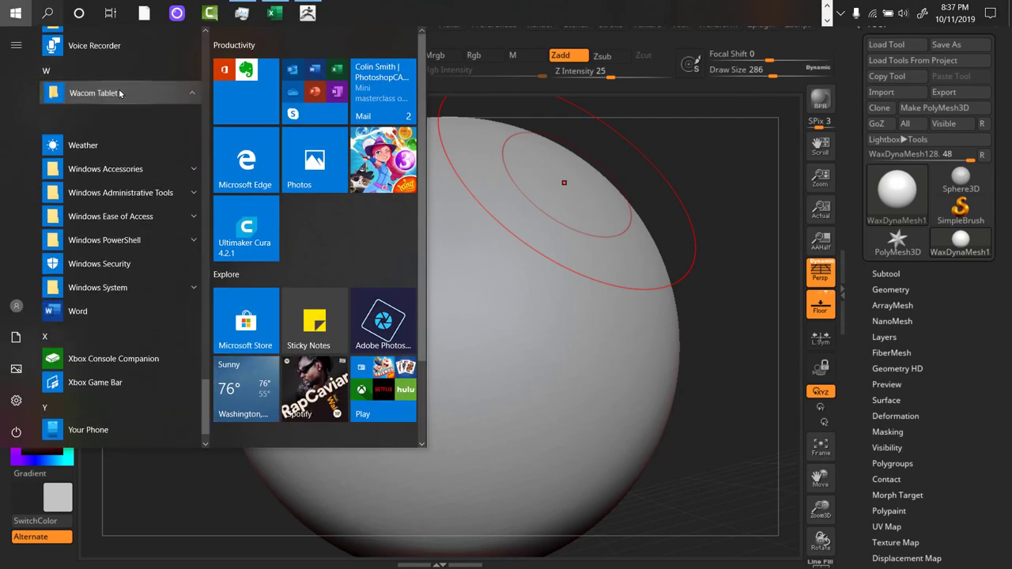
{"action": "left_click", "coordinate": [111, 141]}
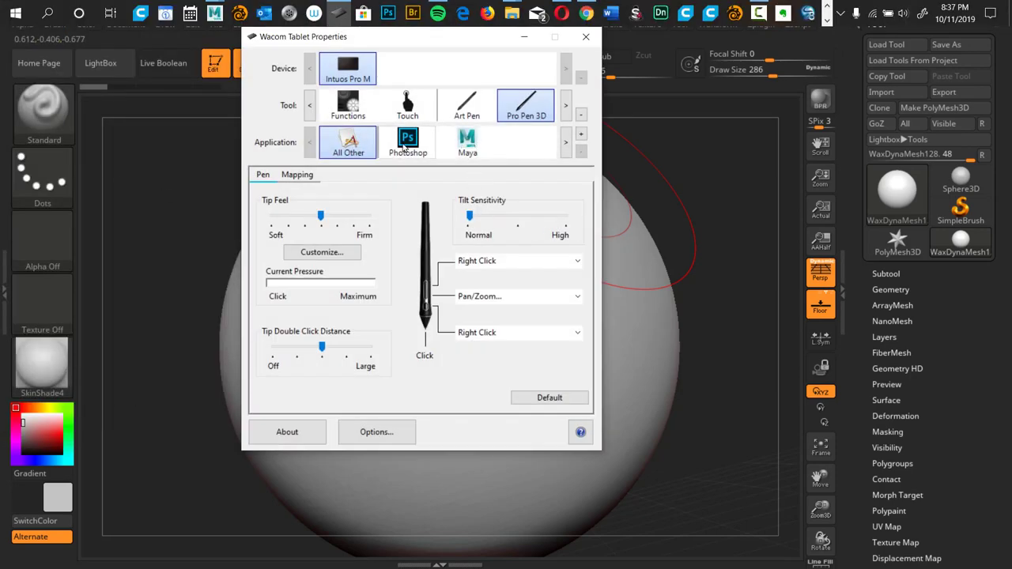
Add ZBrush from the currently open applications for custom Pro Pen 3D settings
{"action": "left_click", "coordinate": [582, 137]}
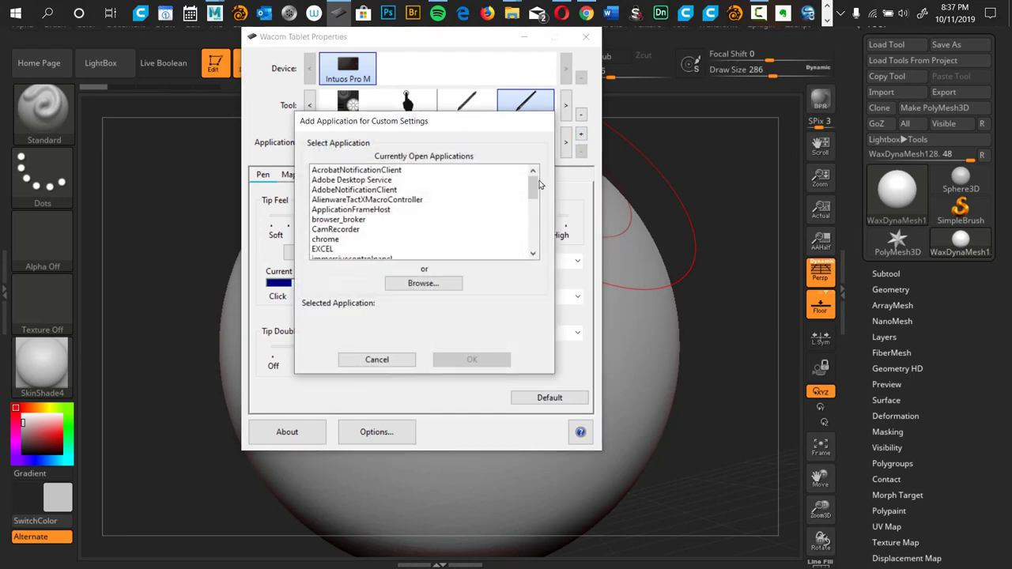
{"action": "left_click_drag", "start_coordinate": [534, 185], "coordinate": [530, 250]}
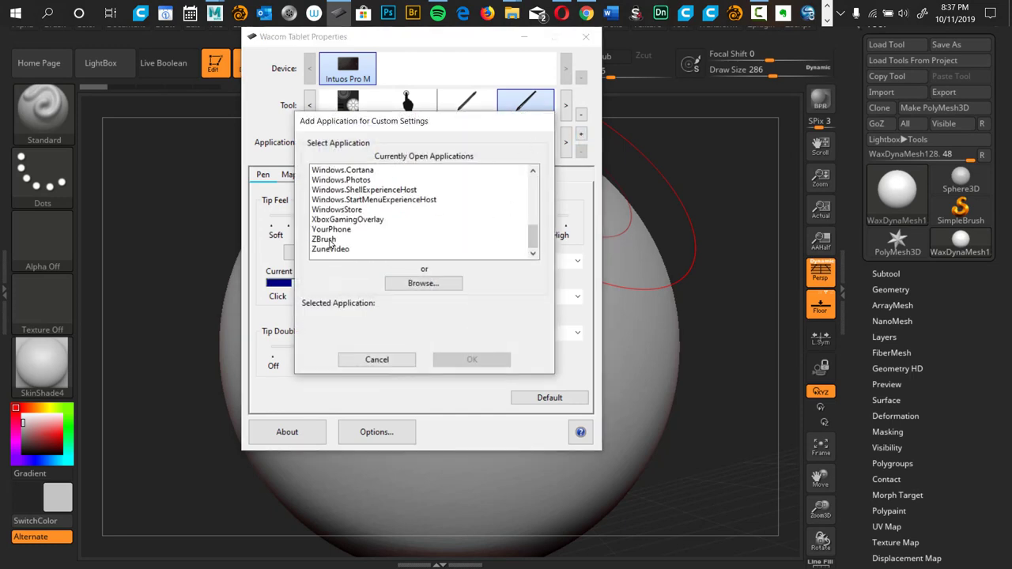
{"action": "left_click", "coordinate": [328, 239]}
{"action": "left_click", "coordinate": [472, 360]}
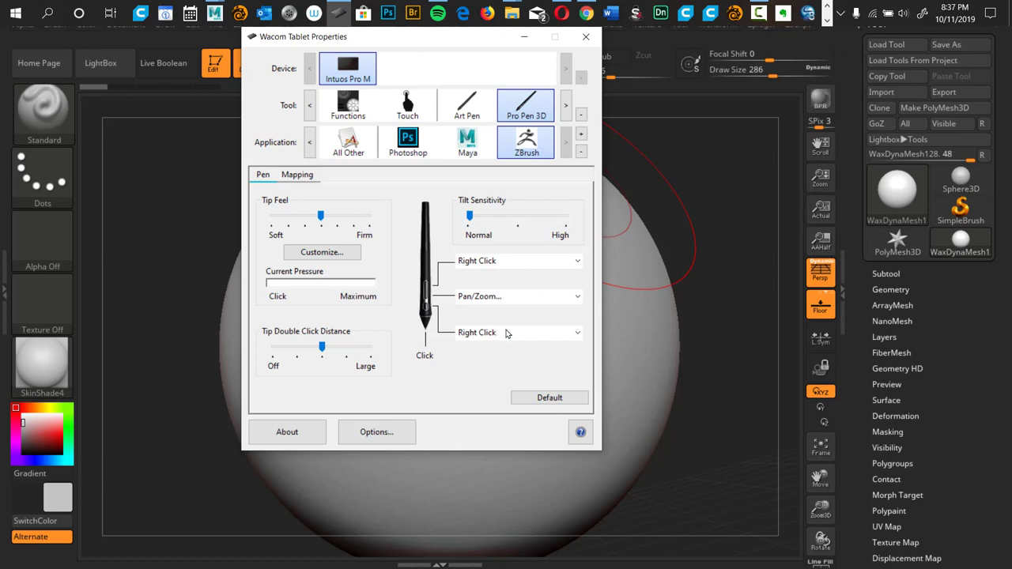
Assign a Space keystroke named "submenu" to the uppermost side switch of the Pro Pen 3D for ZBrush
{"action": "left_click", "coordinate": [576, 263]}
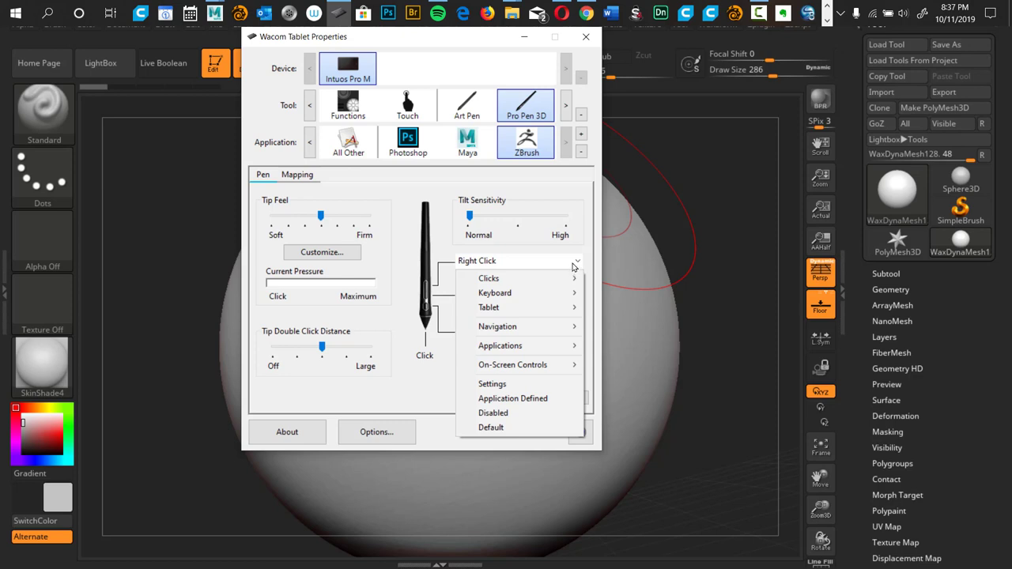
{"action": "mouse_move", "coordinate": [564, 299]}
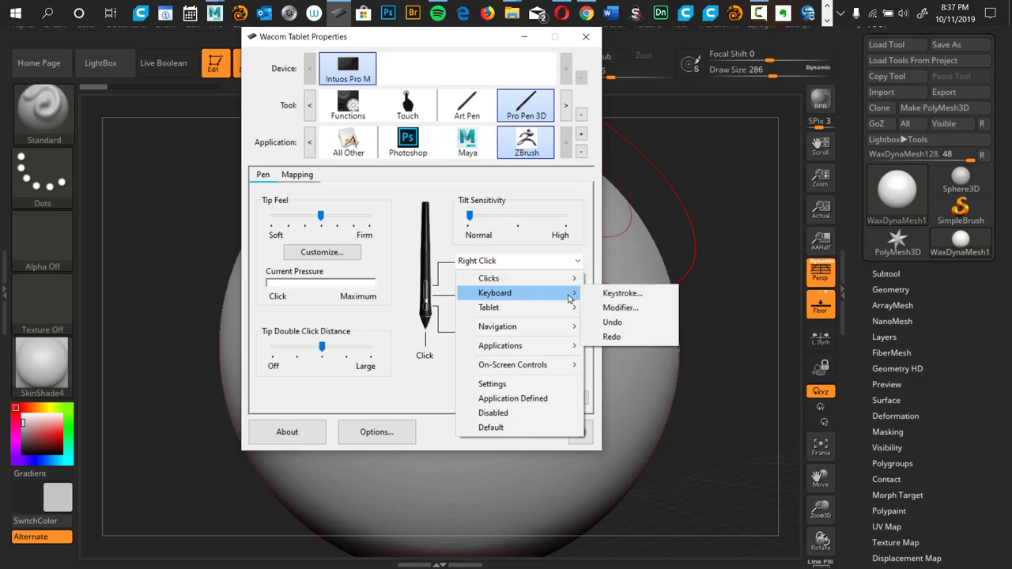
{"action": "left_click", "coordinate": [628, 296]}
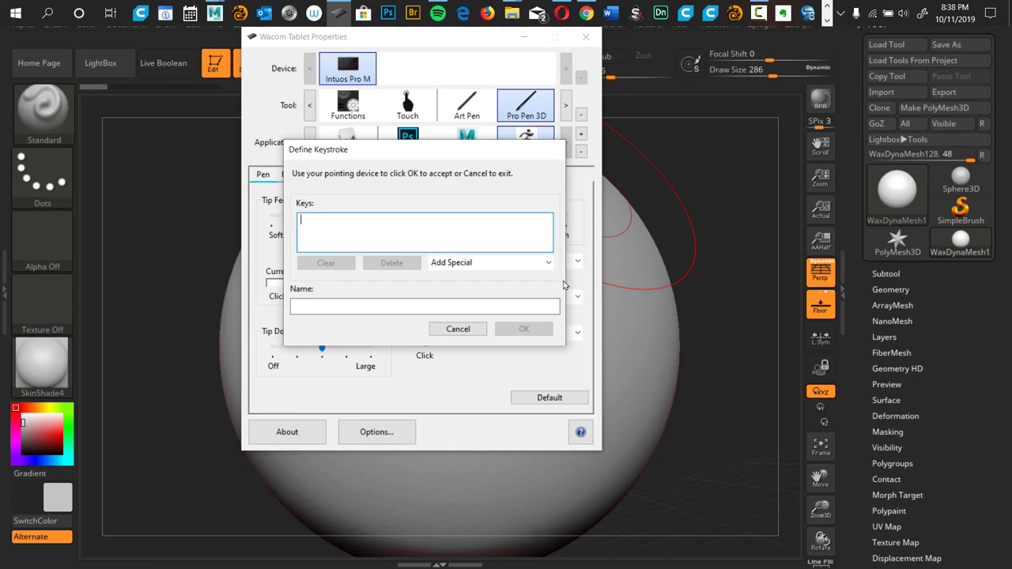
{"action": "key", "text": "space"}
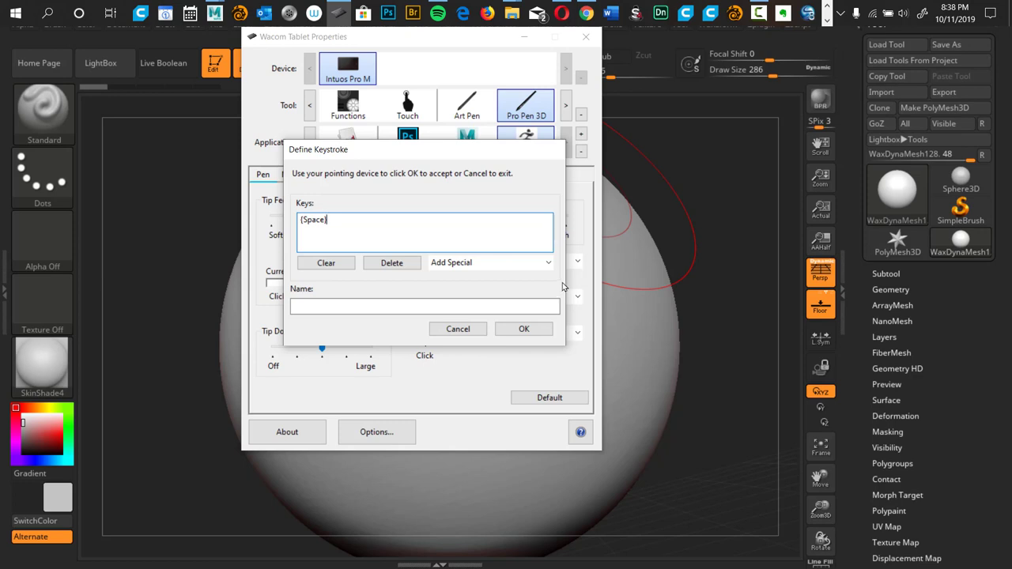
{"action": "left_click", "coordinate": [365, 305]}
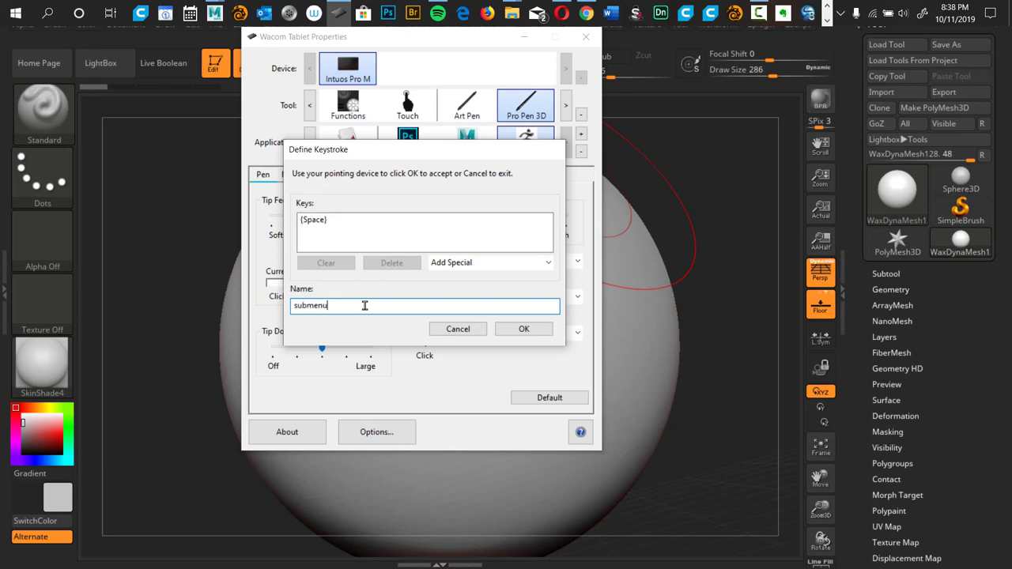
{"action": "left_click", "coordinate": [525, 330]}
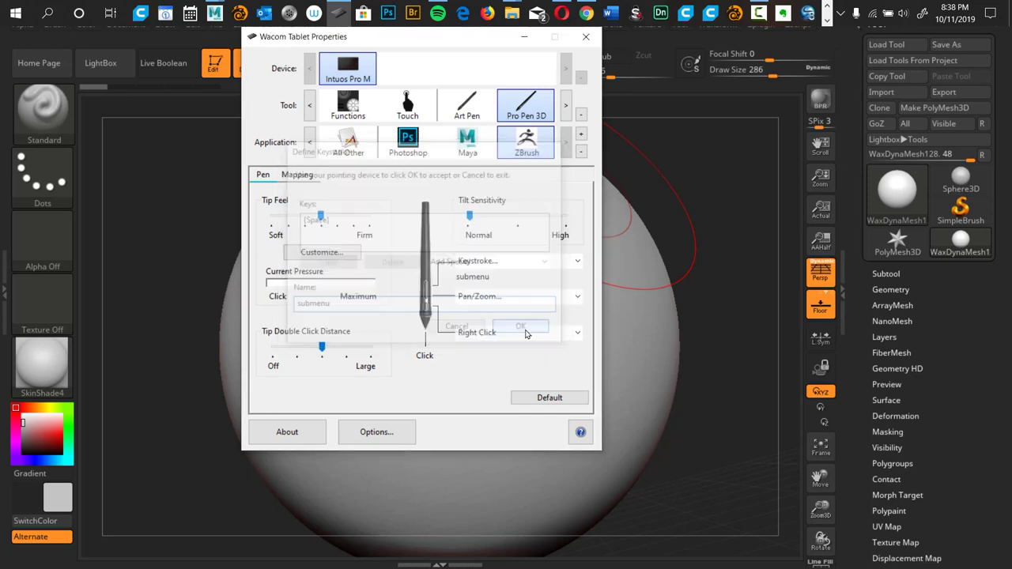
Return to ZBrush and set the brush's Draw Size to 112
{"action": "left_click", "coordinate": [627, 43]}
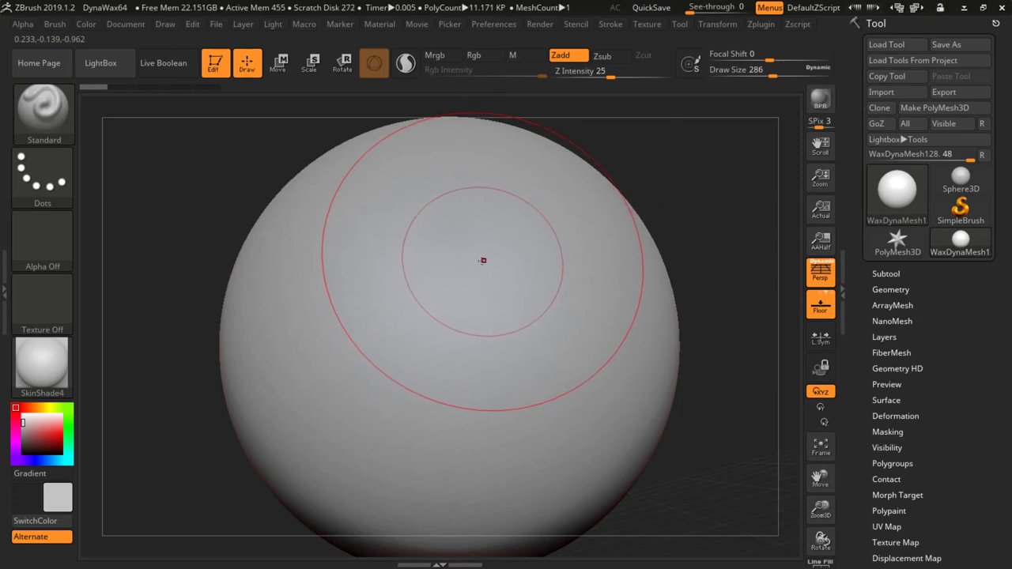
{"action": "right_click_drag", "start_coordinate": [484, 263], "coordinate": [481, 263], "text": "alt"}
{"action": "key", "text": "space"}
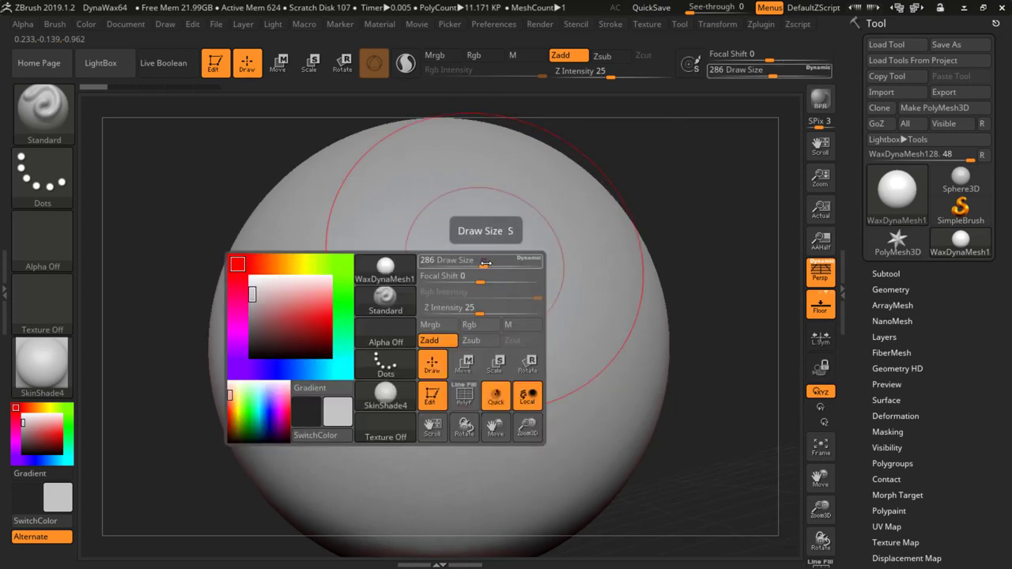
{"action": "left_click_drag", "start_coordinate": [484, 261], "coordinate": [469, 269]}
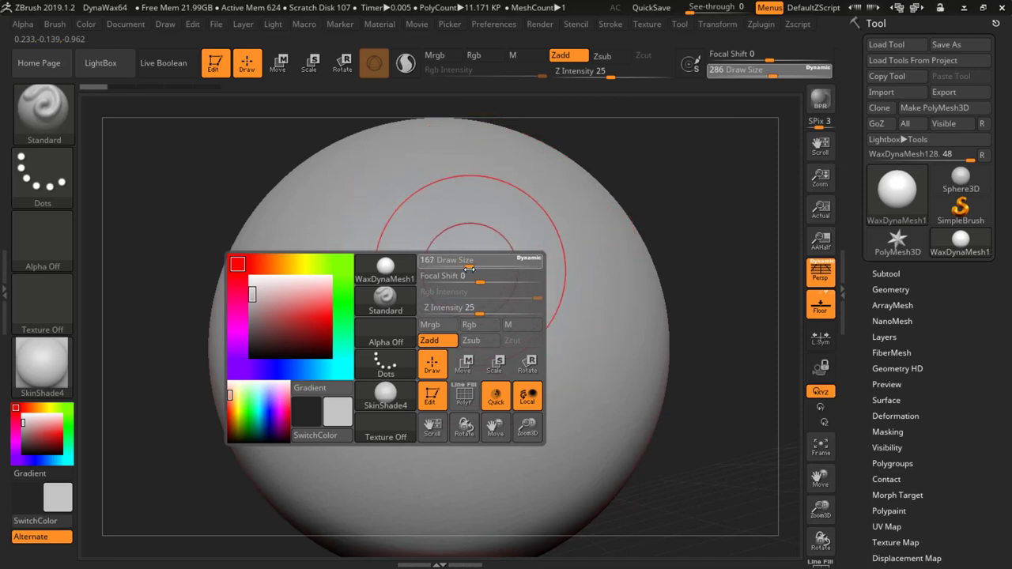
{"action": "left_click_drag", "start_coordinate": [469, 269], "coordinate": [468, 269]}
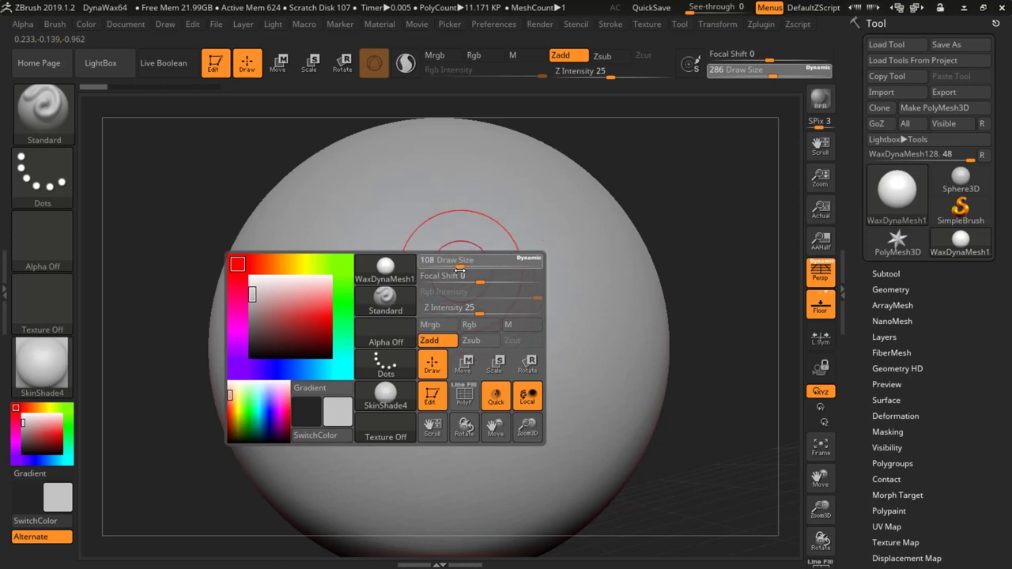
{"action": "left_click_drag", "start_coordinate": [460, 271], "coordinate": [461, 269]}
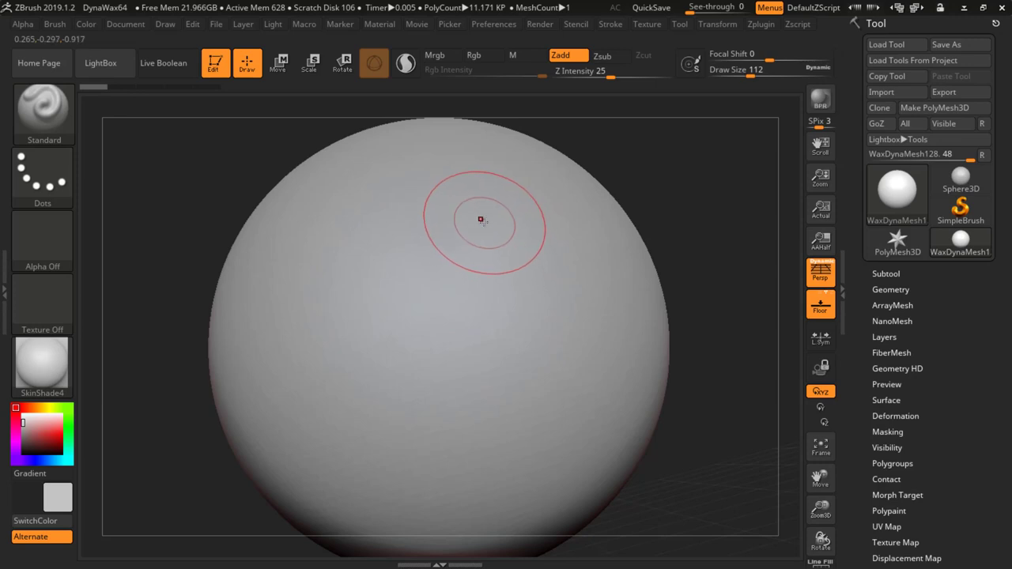
Set the brush's Draw Size to 182 and its Focal Shift to -89
{"action": "key", "text": "space"}
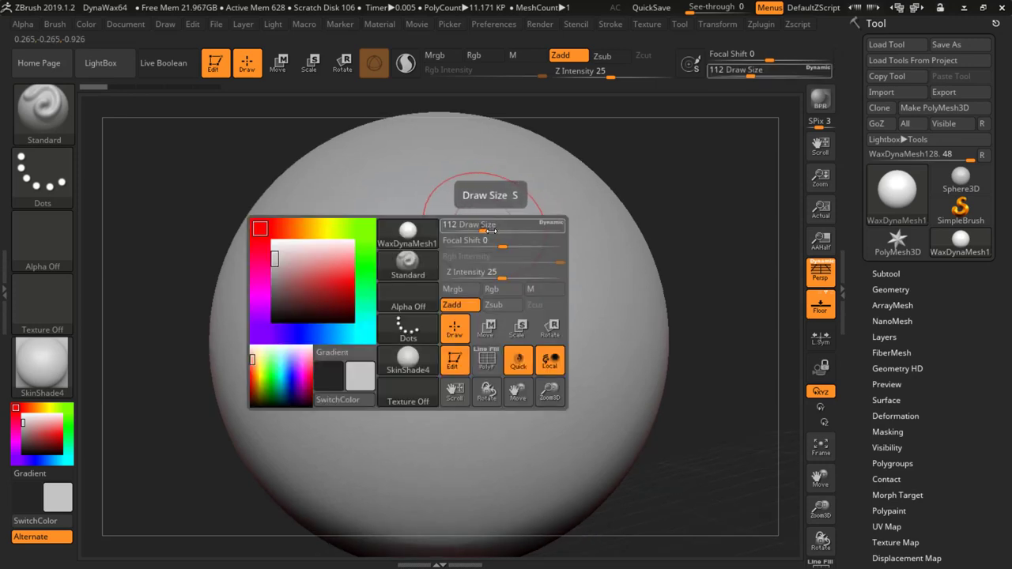
{"action": "mouse_move", "coordinate": [491, 230]}
{"action": "left_mouse_down"}
{"action": "mouse_move", "coordinate": [506, 230]}
{"action": "mouse_move", "coordinate": [478, 232]}
{"action": "mouse_move", "coordinate": [512, 232]}
{"action": "mouse_move", "coordinate": [496, 232]}
{"action": "left_mouse_up"}
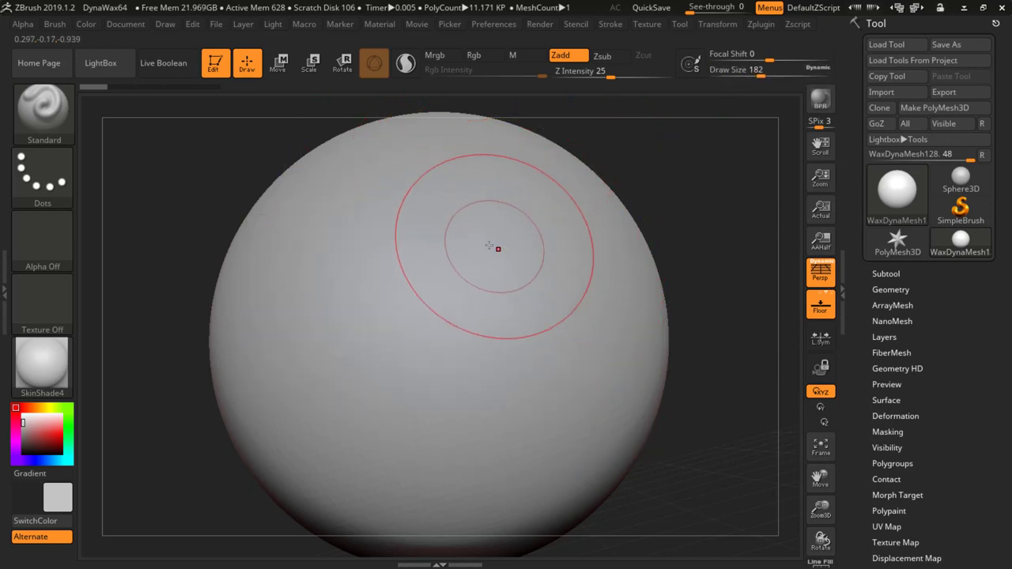
{"action": "key", "text": "space"}
{"action": "left_click", "coordinate": [491, 260]}
{"action": "mouse_move", "coordinate": [493, 269]}
{"action": "left_mouse_down"}
{"action": "mouse_move", "coordinate": [459, 270]}
{"action": "mouse_move", "coordinate": [506, 270]}
{"action": "mouse_move", "coordinate": [453, 270]}
{"action": "left_mouse_up"}
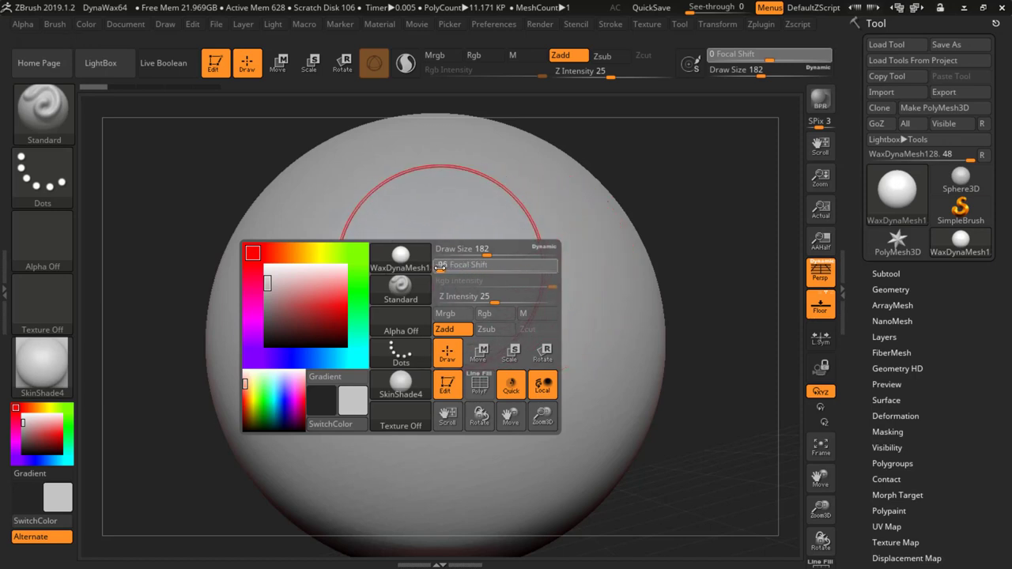
{"action": "mouse_move", "coordinate": [440, 266]}
{"action": "left_mouse_down"}
{"action": "mouse_move", "coordinate": [486, 267]}
{"action": "mouse_move", "coordinate": [442, 266]}
{"action": "left_mouse_up"}
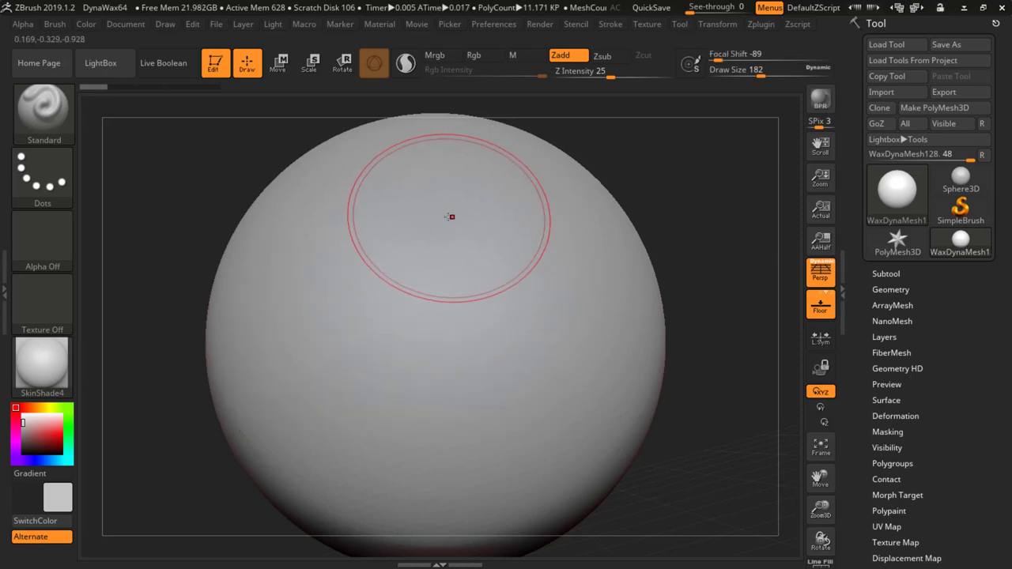
Set the Draw Size to 59 and sculpt a raised horizontal band across the upper part of the sphere
{"action": "key", "text": "bracketleft"}
{"action": "key", "text": "bracketleft"}
{"action": "key", "text": "space"}
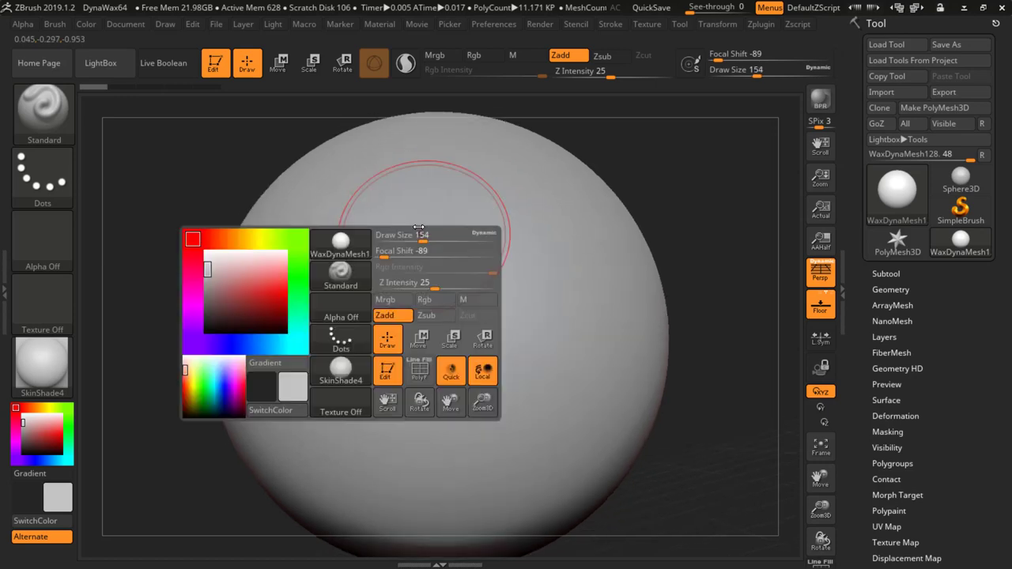
{"action": "left_click_drag", "start_coordinate": [415, 235], "coordinate": [407, 240]}
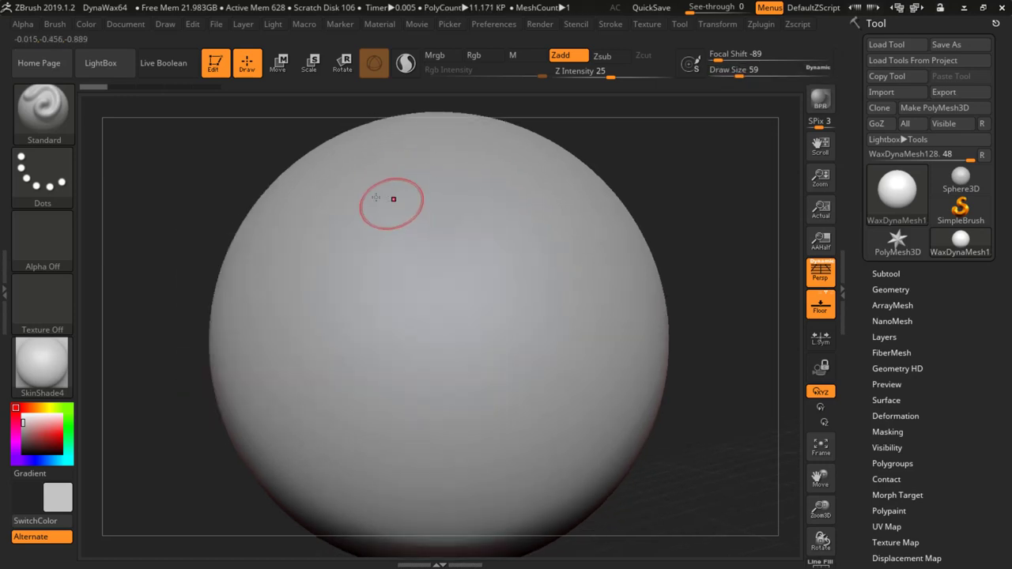
{"action": "mouse_move", "coordinate": [358, 194]}
{"action": "left_mouse_down"}
{"action": "mouse_move", "coordinate": [491, 194]}
{"action": "mouse_move", "coordinate": [317, 210]}
{"action": "mouse_move", "coordinate": [550, 228]}
{"action": "left_mouse_up"}
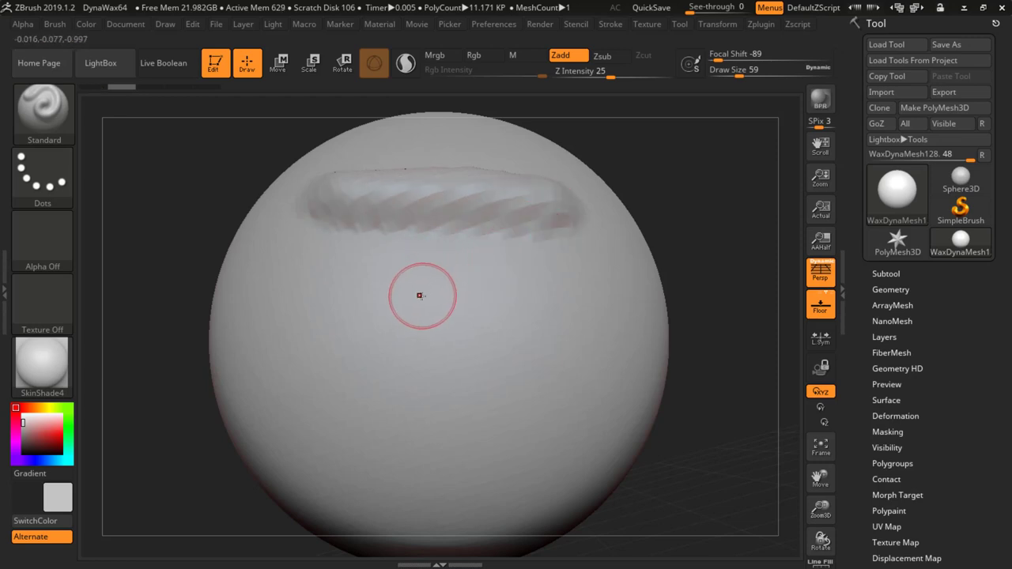
Set the Focal Shift to 42 and the Draw Size to 136, and sculpt a second band across the sphere's middle
{"action": "right_click", "coordinate": [419, 306]}
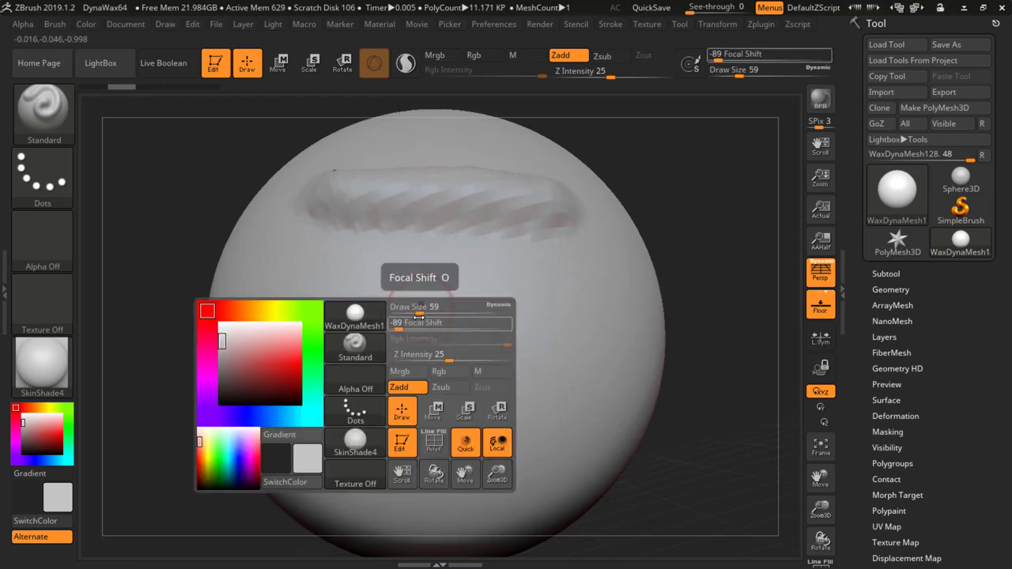
{"action": "left_click_drag", "start_coordinate": [411, 327], "coordinate": [475, 345]}
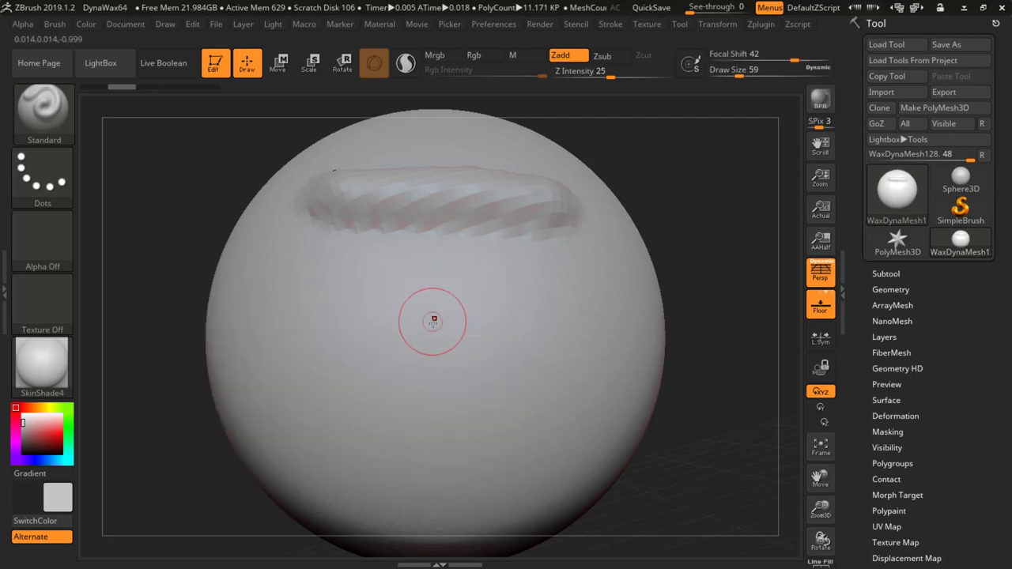
{"action": "right_click", "coordinate": [428, 321]}
{"action": "left_click_drag", "start_coordinate": [427, 318], "coordinate": [441, 320]}
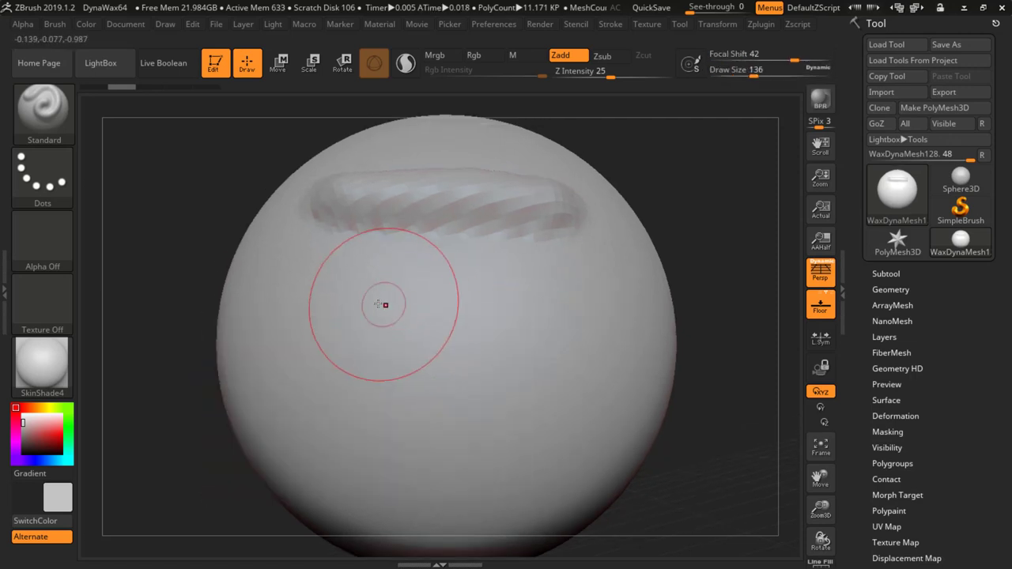
{"action": "mouse_move", "coordinate": [335, 310]}
{"action": "left_mouse_down"}
{"action": "mouse_move", "coordinate": [497, 317]}
{"action": "mouse_move", "coordinate": [318, 313]}
{"action": "mouse_move", "coordinate": [571, 316]}
{"action": "left_mouse_up"}
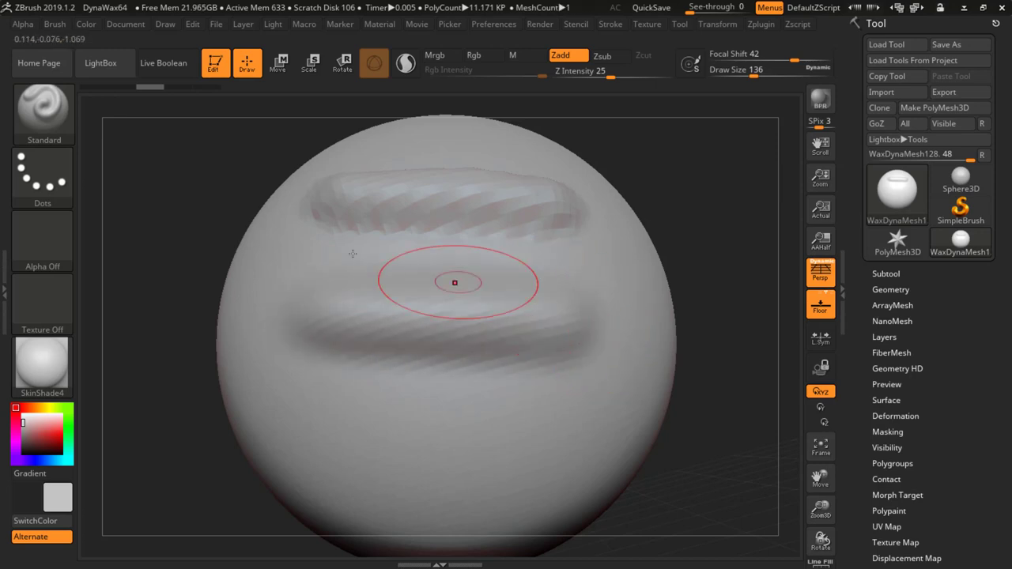
Choose the Move Topological brush from the 3D sculpting brushes
{"action": "left_click", "coordinate": [42, 113]}
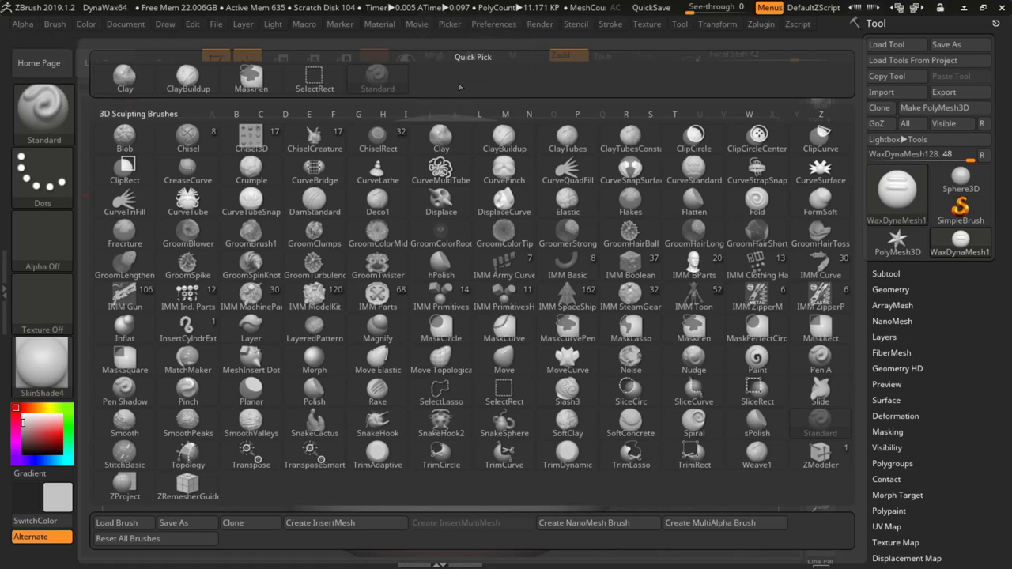
{"action": "left_click", "coordinate": [445, 363]}
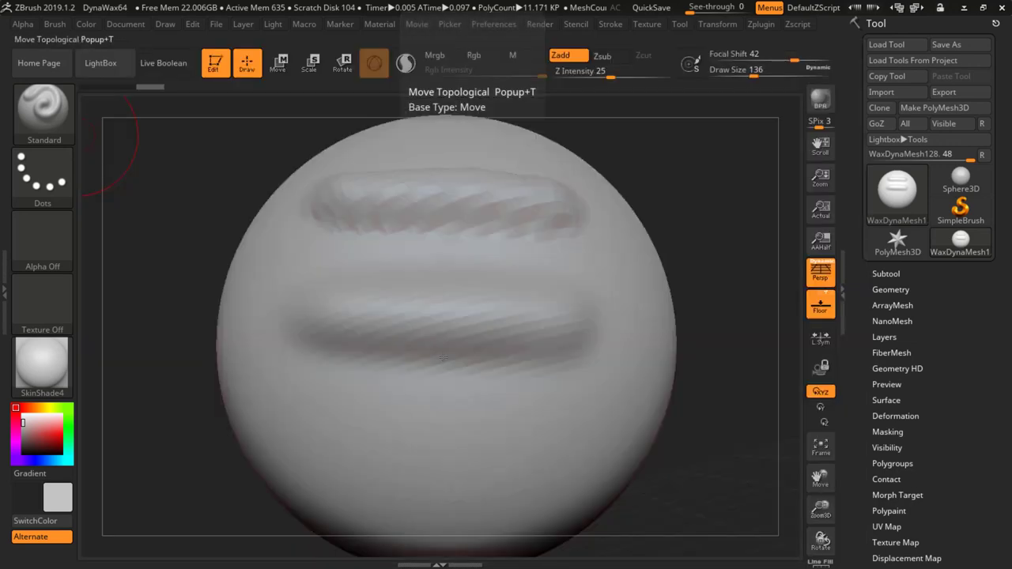
{"action": "left_click", "coordinate": [63, 111]}
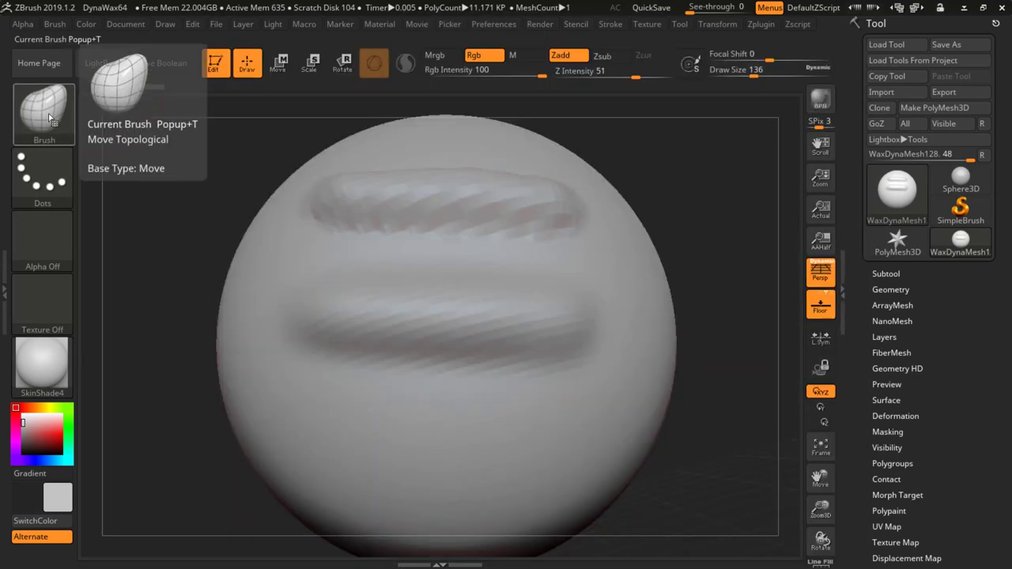
{"action": "left_click", "coordinate": [49, 117]}
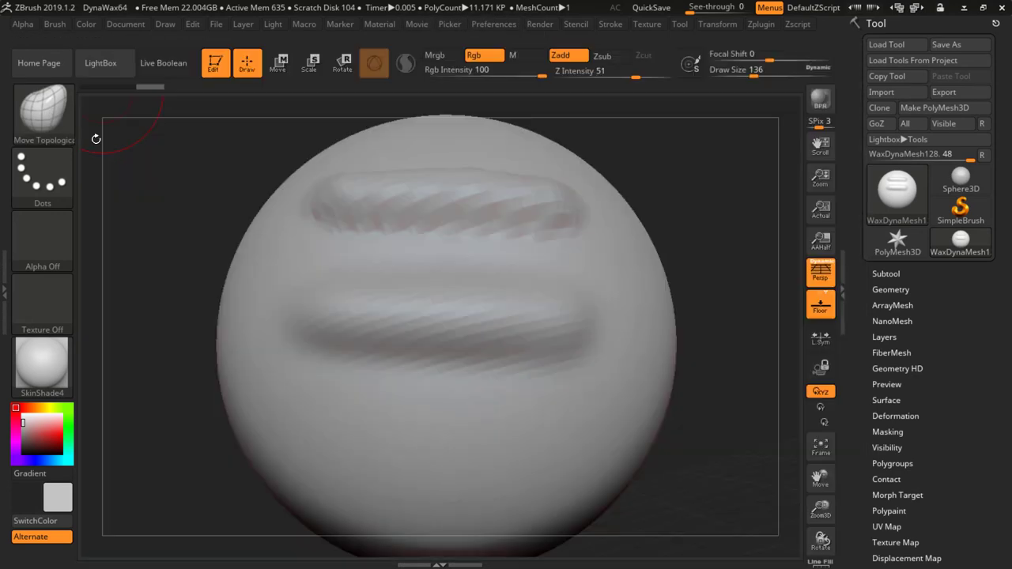
Pull the sphere's right side outward and shift the left end of the upper band with Move Topological
{"action": "left_click_drag", "start_coordinate": [592, 266], "coordinate": [696, 249]}
{"action": "left_click_drag", "start_coordinate": [636, 273], "coordinate": [679, 321]}
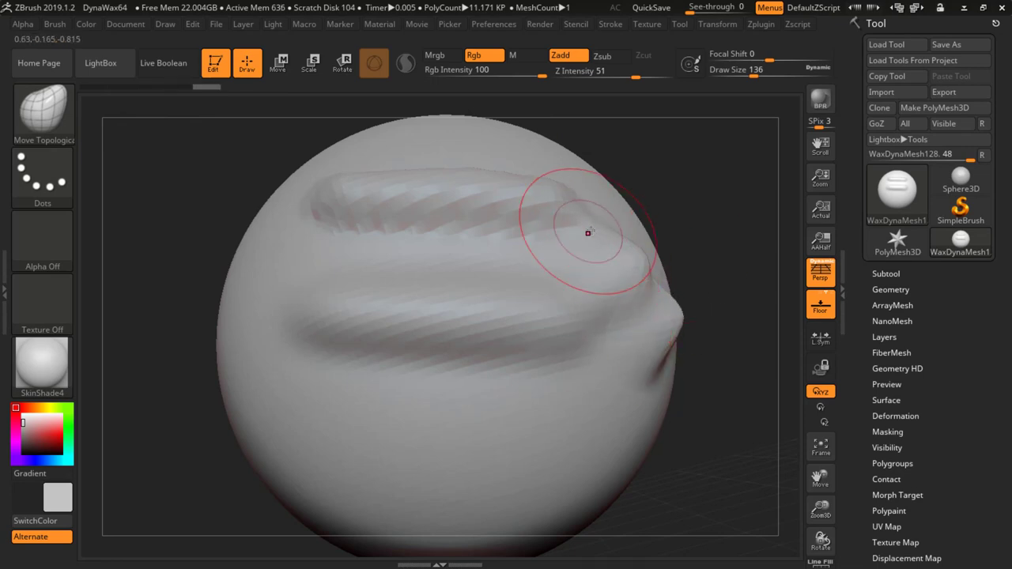
{"action": "left_click_drag", "start_coordinate": [335, 204], "coordinate": [302, 194]}
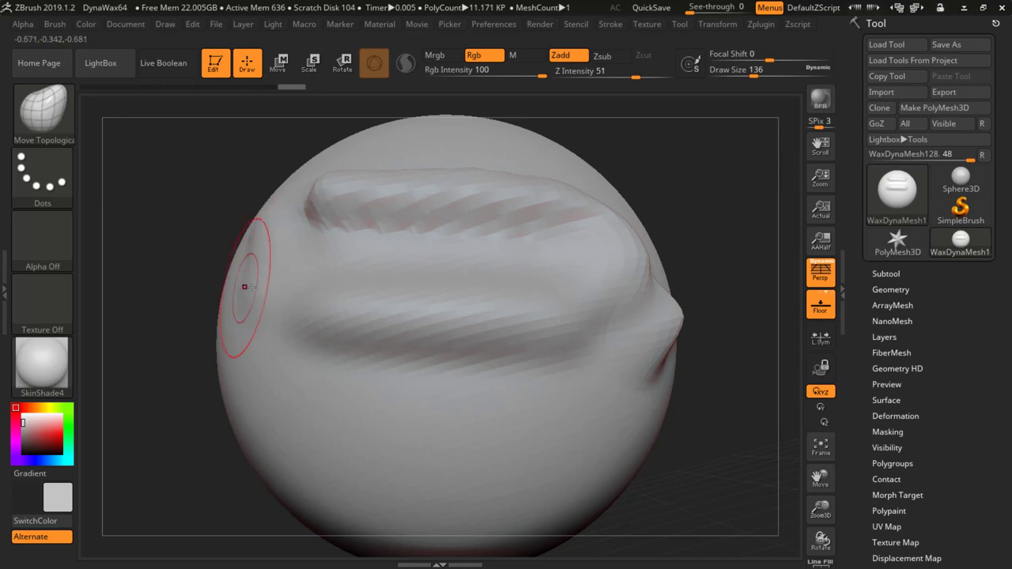
Set the Draw Size to 197 and pull the sphere's left side and underside with Move Topological
{"action": "key", "text": "space"}
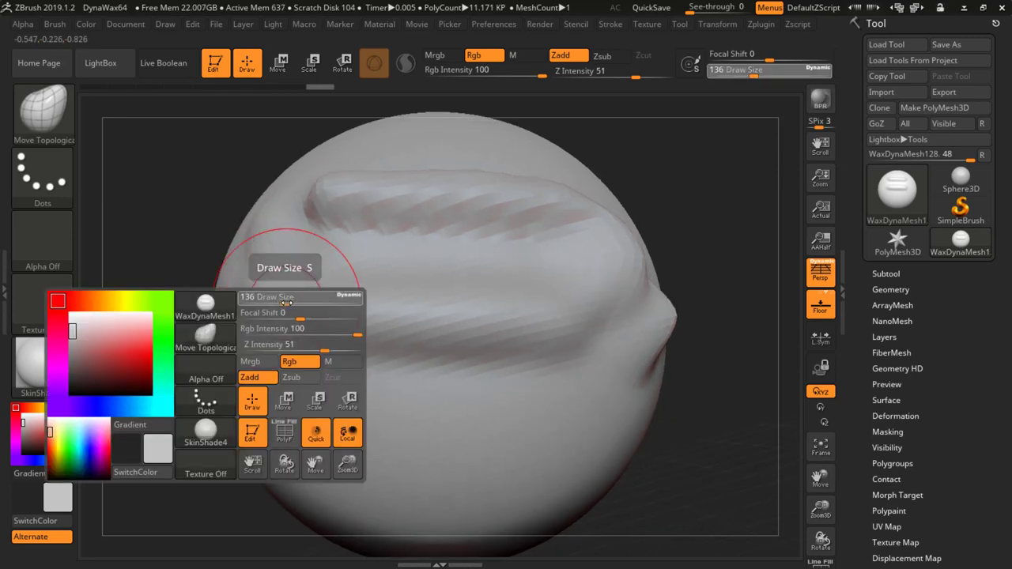
{"action": "left_click_drag", "start_coordinate": [286, 302], "coordinate": [250, 304]}
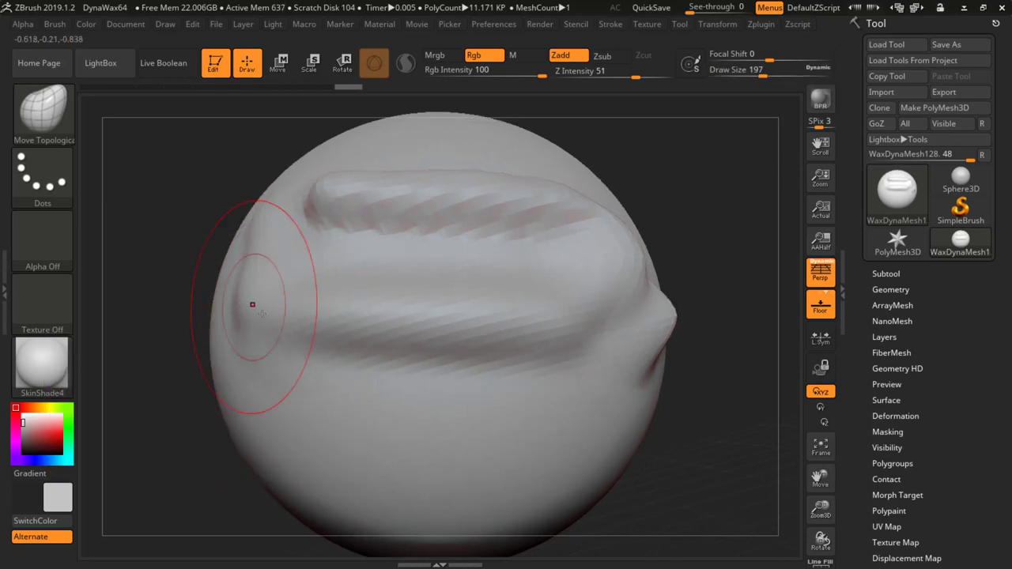
{"action": "left_click_drag", "start_coordinate": [272, 336], "coordinate": [260, 352]}
{"action": "left_click_drag", "start_coordinate": [301, 383], "coordinate": [302, 392]}
{"action": "mouse_move", "coordinate": [416, 476]}
{"action": "left_mouse_down"}
{"action": "mouse_move", "coordinate": [422, 511]}
{"action": "mouse_move", "coordinate": [465, 500]}
{"action": "left_mouse_up"}
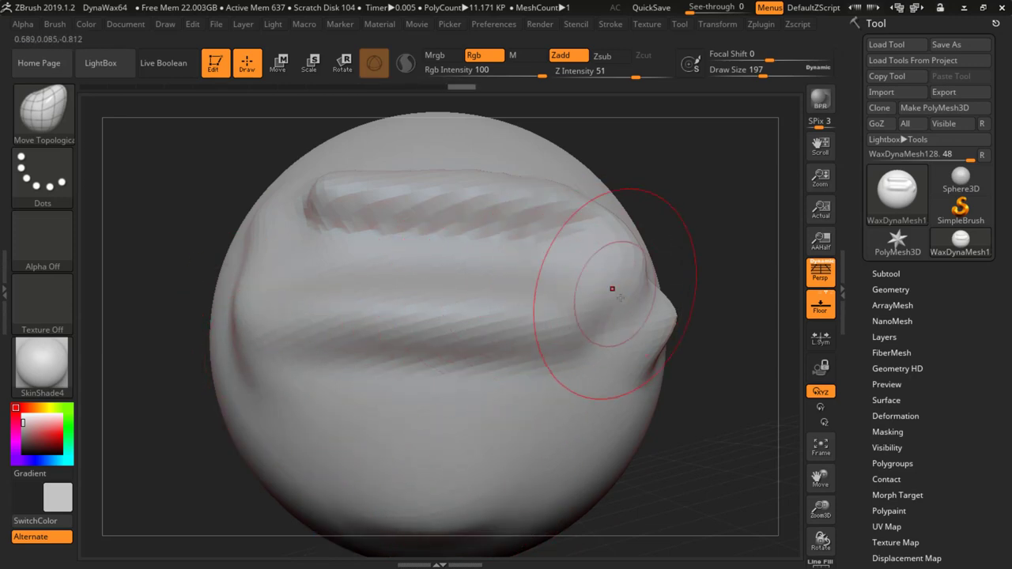
Undo all the test strokes and pulls back to the plain sphere
{"action": "key", "text": "ctrl"}
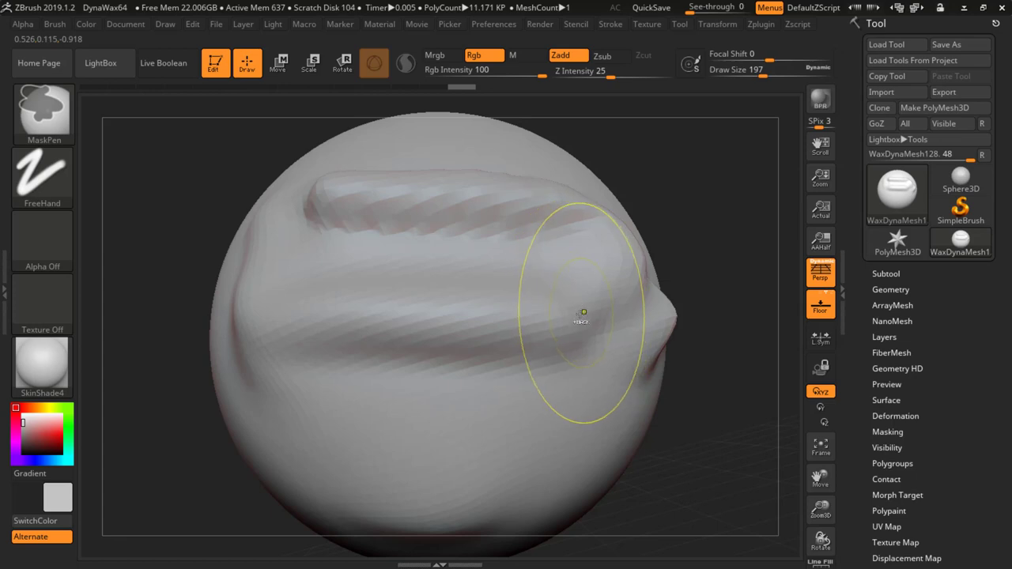
{"action": "key", "text": "ctrl+z"}
{"action": "key", "text": "ctrl+z"}
{"action": "key", "text": "ctrl+z"}
{"action": "key", "text": "ctrl+z"}
{"action": "key", "text": "ctrl+z"}
{"action": "key", "text": "ctrl+z"}
{"action": "key", "text": "ctrl+z"}
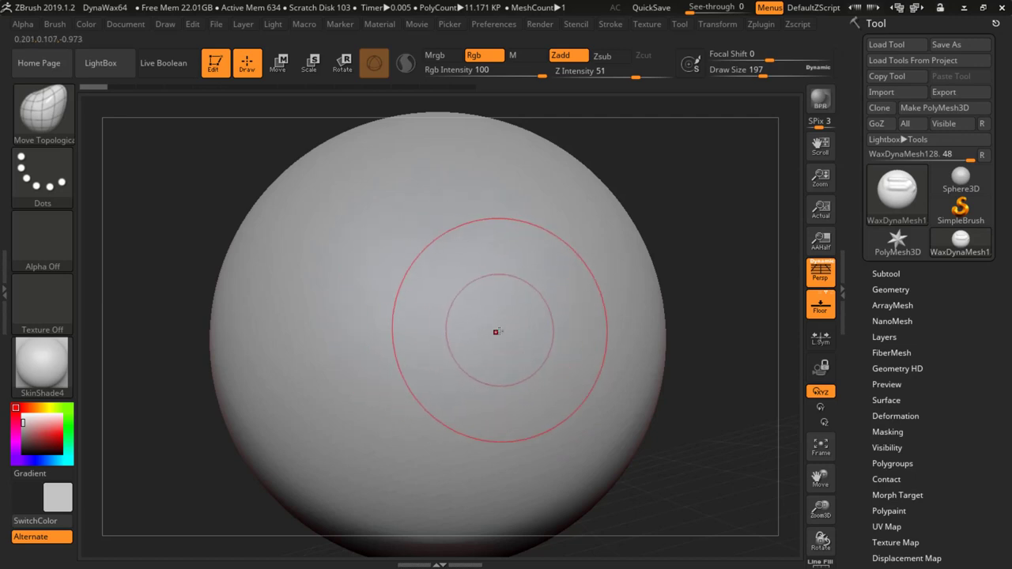
Set the Draw Size to 704 and the Focal Shift to -35 for the Move Topological brush
{"action": "mouse_move", "coordinate": [536, 313]}
{"action": "right_mouse_down", "text": "ctrl"}
{"action": "mouse_move", "coordinate": [335, 310]}
{"action": "mouse_move", "coordinate": [373, 312]}
{"action": "right_mouse_up", "text": "ctrl"}
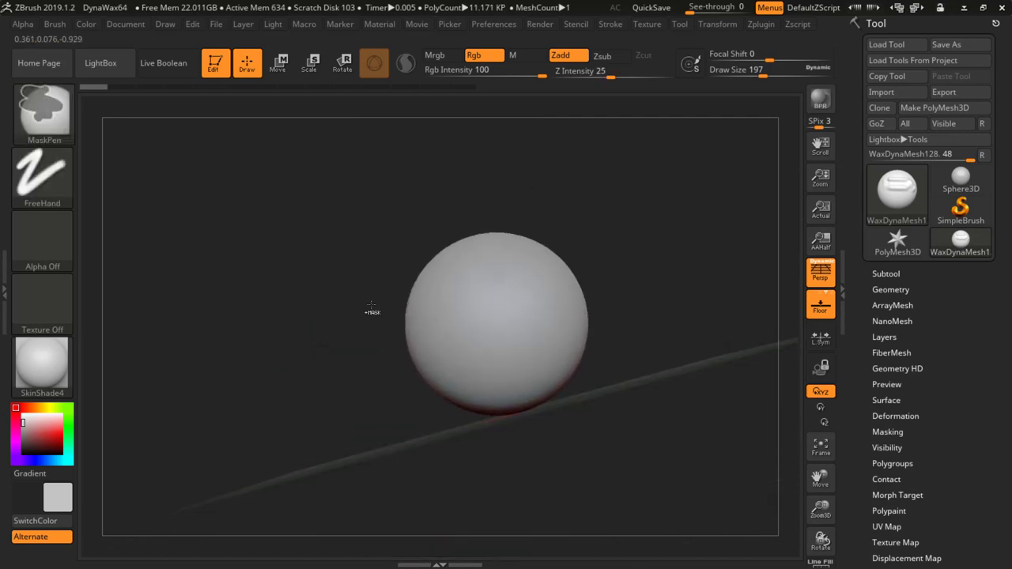
{"action": "mouse_move", "coordinate": [543, 265]}
{"action": "right_mouse_down", "text": "alt"}
{"action": "mouse_move", "coordinate": [655, 278]}
{"action": "mouse_move", "coordinate": [533, 260]}
{"action": "mouse_move", "coordinate": [544, 276]}
{"action": "right_mouse_up", "text": "alt"}
{"action": "mouse_move", "coordinate": [687, 285]}
{"action": "right_mouse_down", "text": "alt"}
{"action": "mouse_move", "coordinate": [664, 368]}
{"action": "mouse_move", "coordinate": [633, 375]}
{"action": "mouse_move", "coordinate": [664, 306]}
{"action": "mouse_move", "coordinate": [658, 342]}
{"action": "right_mouse_up", "text": "alt"}
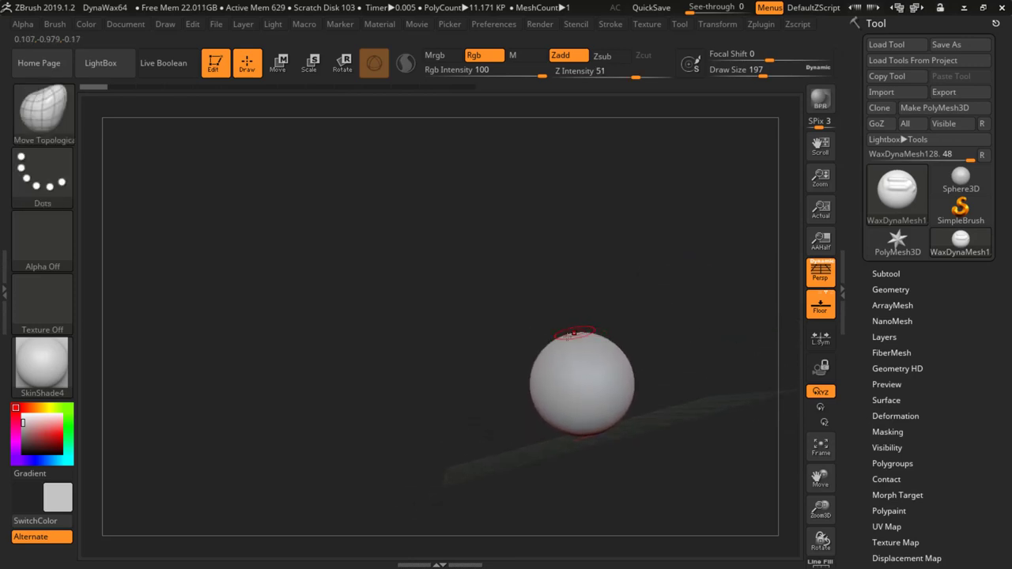
{"action": "right_click", "coordinate": [570, 336]}
{"action": "left_click_drag", "start_coordinate": [565, 340], "coordinate": [608, 344]}
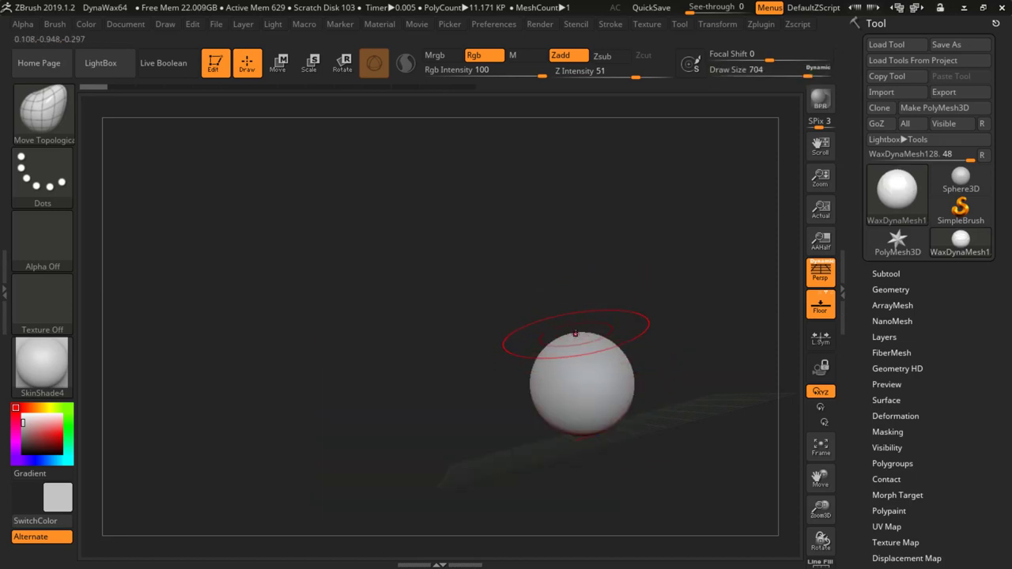
{"action": "right_click", "coordinate": [575, 333]}
{"action": "left_click_drag", "start_coordinate": [535, 356], "coordinate": [515, 357]}
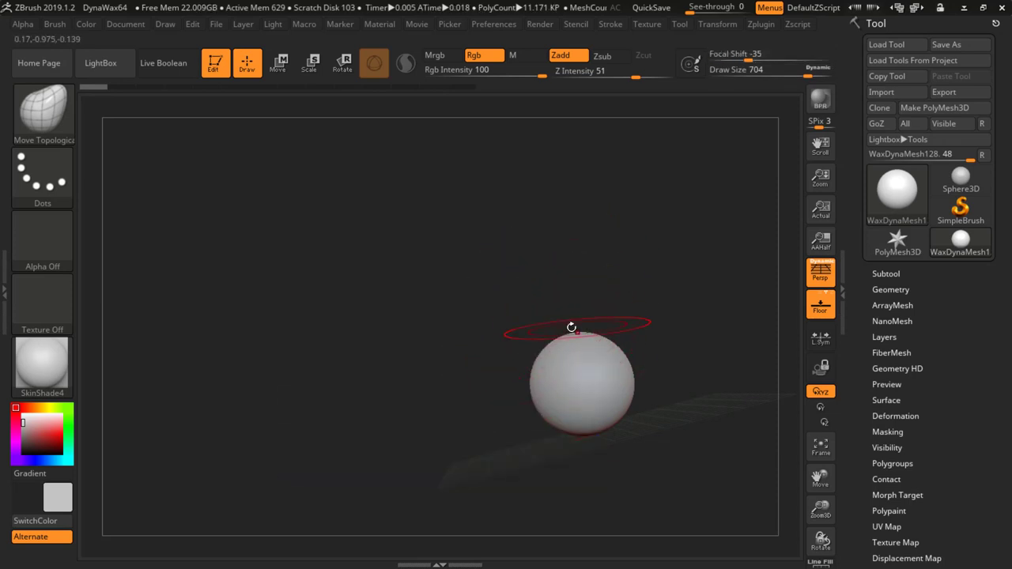
Activate the Move Topological brush and pull the sphere's lower front outward so the form tapers
{"action": "key", "text": "f"}
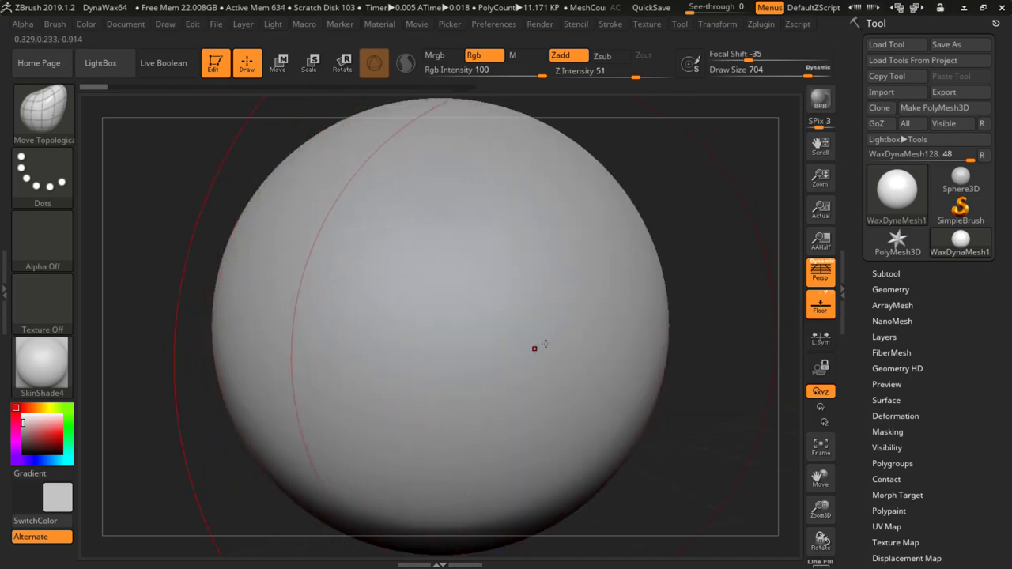
{"action": "right_click_drag", "start_coordinate": [531, 350], "coordinate": [510, 333], "text": "ctrl"}
{"action": "mouse_move", "coordinate": [441, 311]}
{"action": "right_mouse_down", "text": "ctrl"}
{"action": "mouse_move", "coordinate": [493, 269]}
{"action": "mouse_move", "coordinate": [370, 333]}
{"action": "right_mouse_up", "text": "ctrl"}
{"action": "key", "text": "b"}
{"action": "key", "text": "m"}
{"action": "key", "text": "t"}
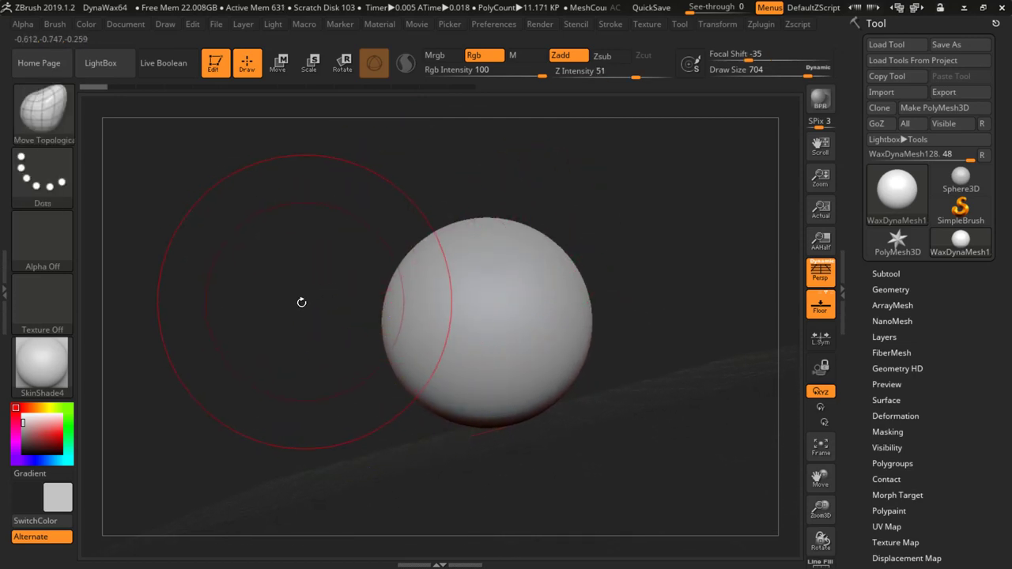
{"action": "right_click_drag", "start_coordinate": [301, 302], "coordinate": [318, 303]}
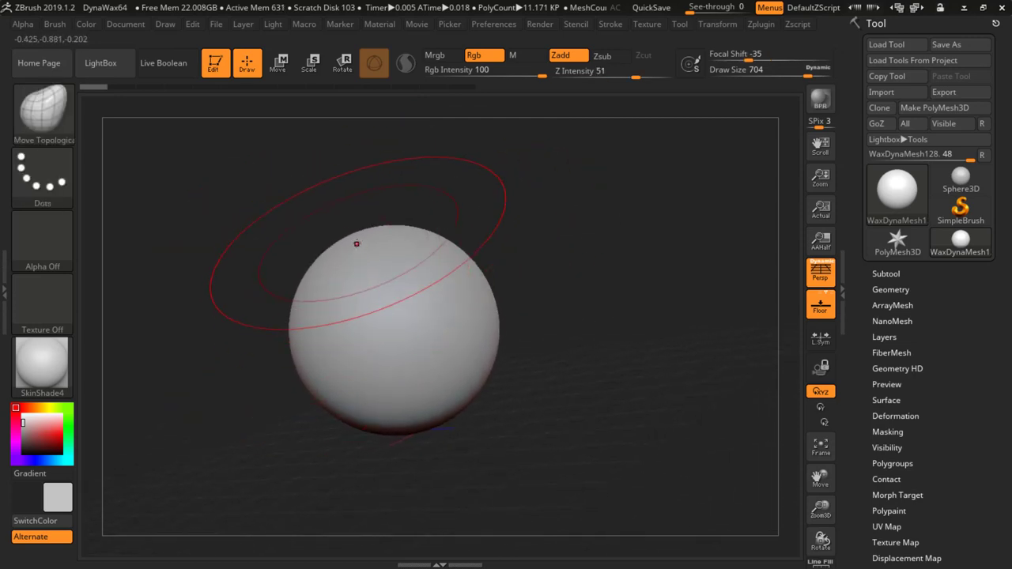
{"action": "mouse_move", "coordinate": [356, 244]}
{"action": "left_mouse_down"}
{"action": "mouse_move", "coordinate": [329, 228]}
{"action": "mouse_move", "coordinate": [343, 241]}
{"action": "left_mouse_up"}
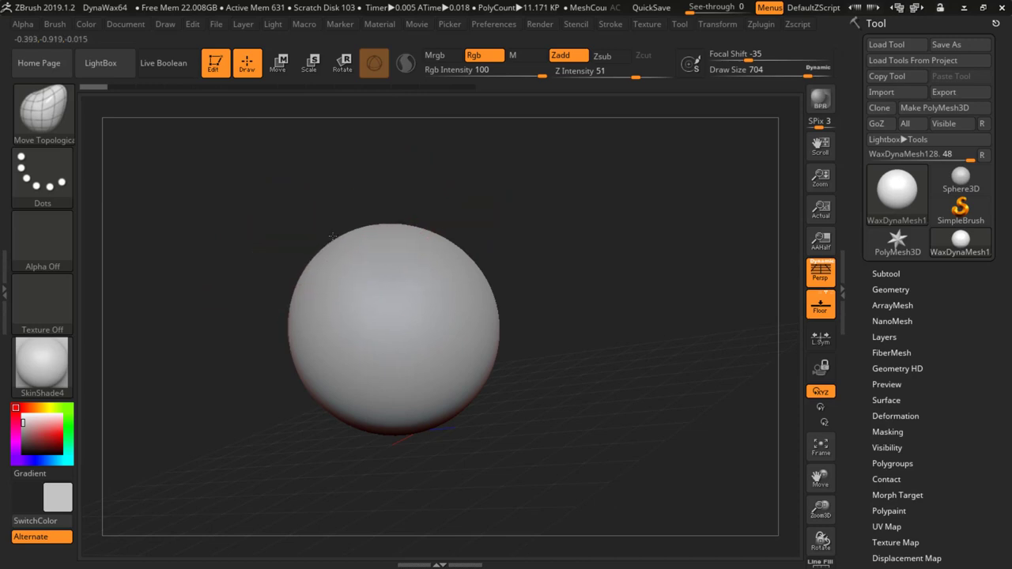
{"action": "left_click_drag", "start_coordinate": [470, 386], "coordinate": [527, 455]}
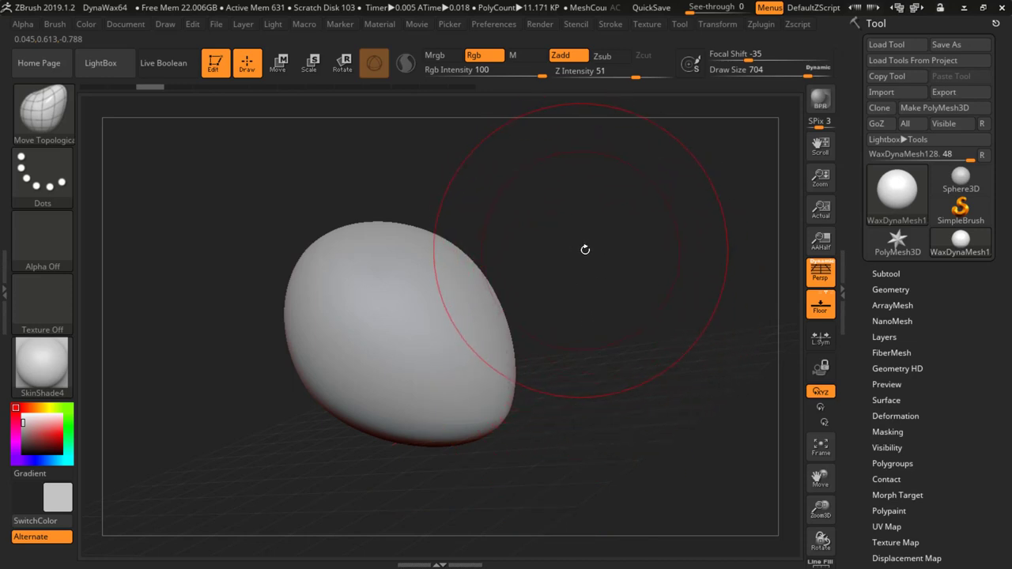
Stretch the form's narrow lower end downward and pull its upper side outward into an egg-shaped head with Move Topological
{"action": "mouse_move", "coordinate": [618, 266]}
{"action": "left_mouse_down"}
{"action": "mouse_move", "coordinate": [514, 310]}
{"action": "mouse_move", "coordinate": [515, 363]}
{"action": "left_mouse_up"}
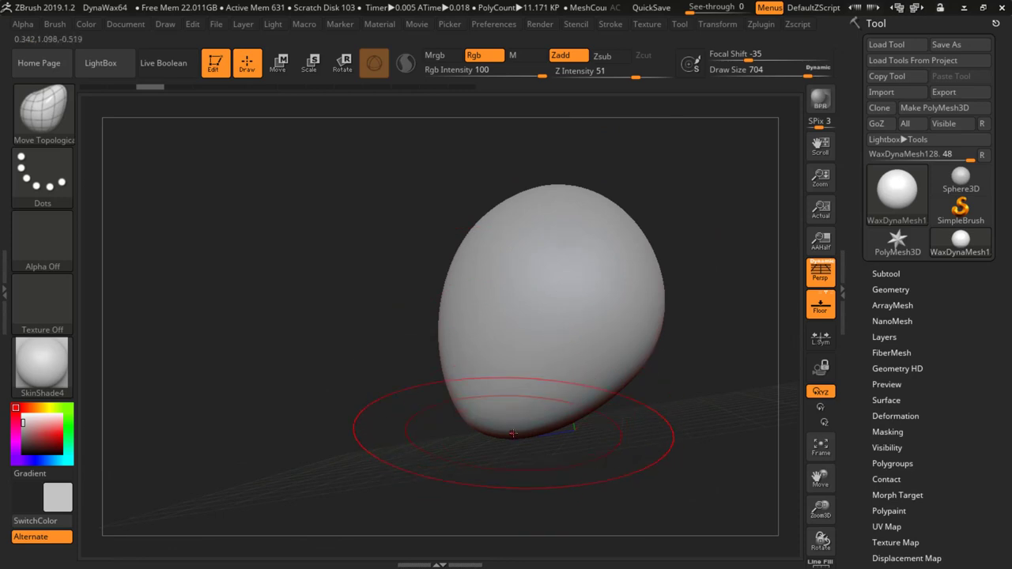
{"action": "left_click_drag", "start_coordinate": [516, 438], "coordinate": [548, 463]}
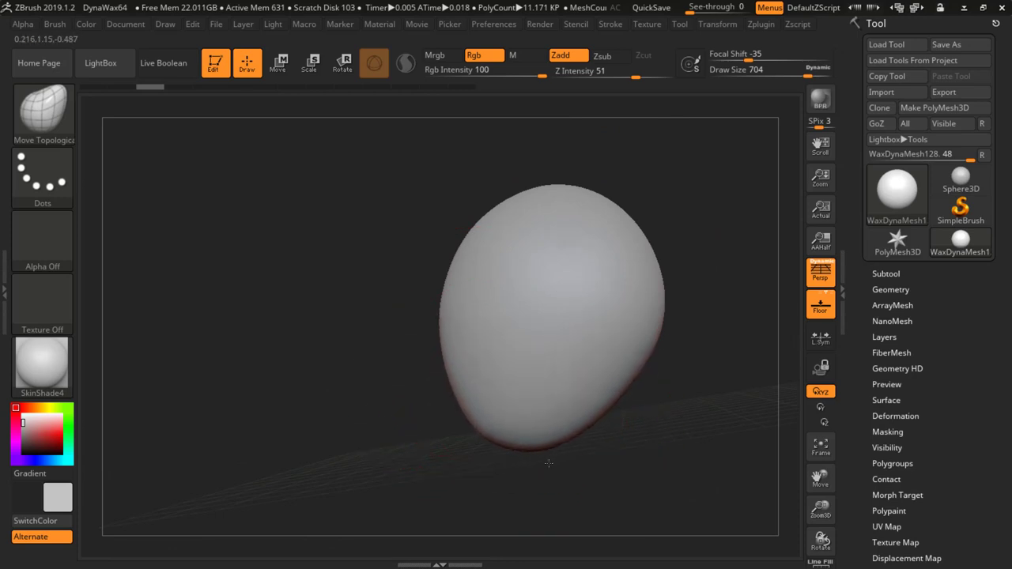
{"action": "mouse_move", "coordinate": [335, 339]}
{"action": "left_mouse_down"}
{"action": "mouse_move", "coordinate": [388, 368]}
{"action": "mouse_move", "coordinate": [386, 412]}
{"action": "left_mouse_up"}
{"action": "left_click_drag", "start_coordinate": [634, 251], "coordinate": [637, 250]}
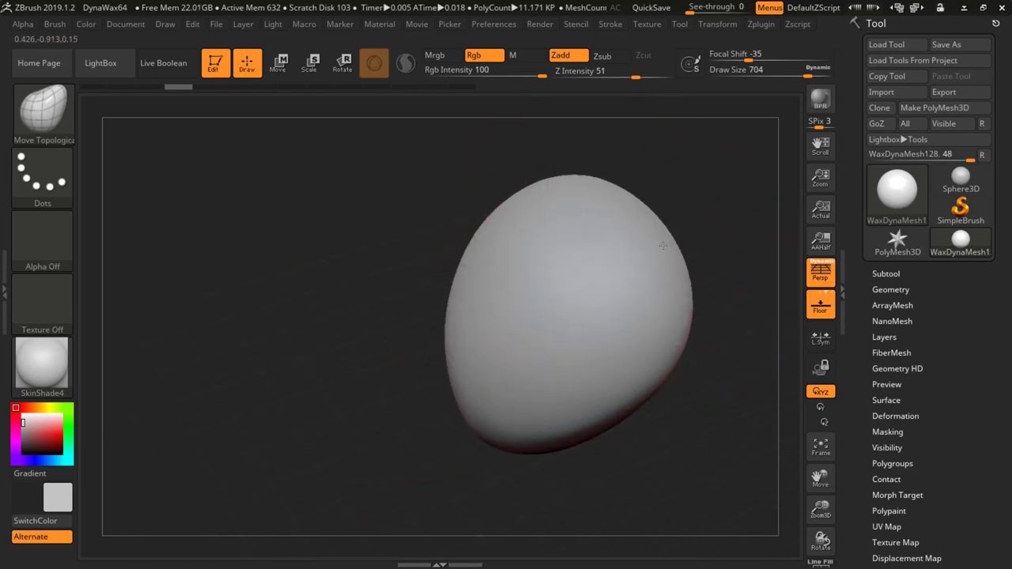
{"action": "mouse_move", "coordinate": [422, 219]}
{"action": "left_mouse_down"}
{"action": "mouse_move", "coordinate": [364, 339]}
{"action": "mouse_move", "coordinate": [370, 347]}
{"action": "left_mouse_up"}
{"action": "mouse_move", "coordinate": [461, 307]}
{"action": "right_mouse_down"}
{"action": "mouse_move", "coordinate": [499, 332]}
{"action": "mouse_move", "coordinate": [472, 269]}
{"action": "mouse_move", "coordinate": [476, 305]}
{"action": "mouse_move", "coordinate": [579, 302]}
{"action": "right_mouse_up"}
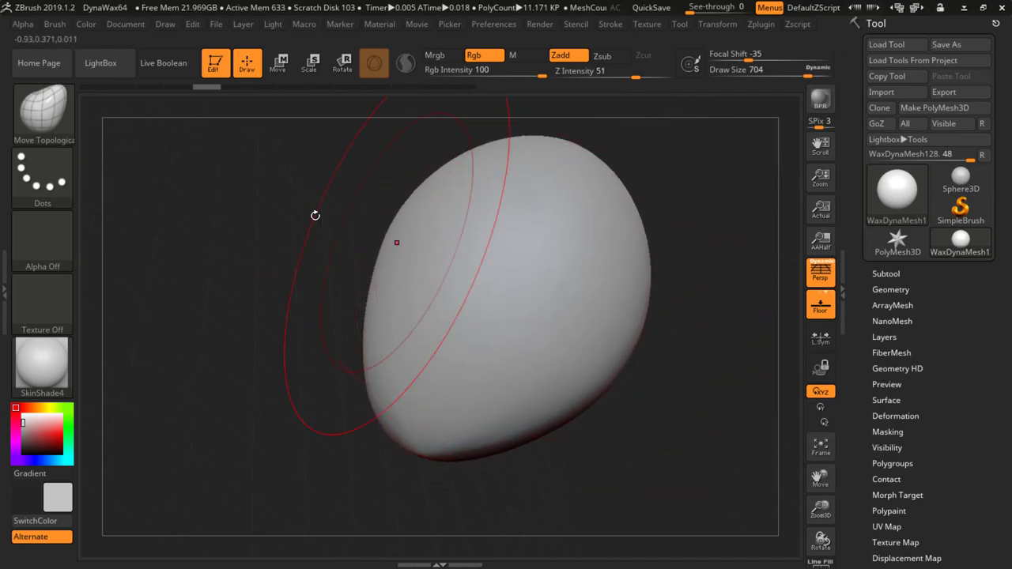
Switch to the ClayBuildup brush and set the Draw Size to 120
{"action": "left_click", "coordinate": [51, 121]}
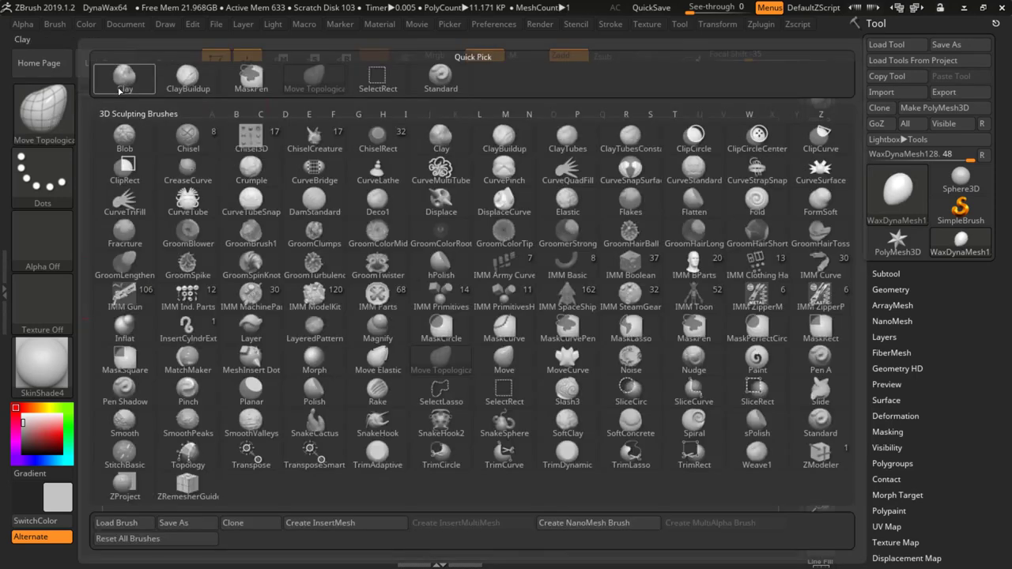
{"action": "mouse_move", "coordinate": [118, 91]}
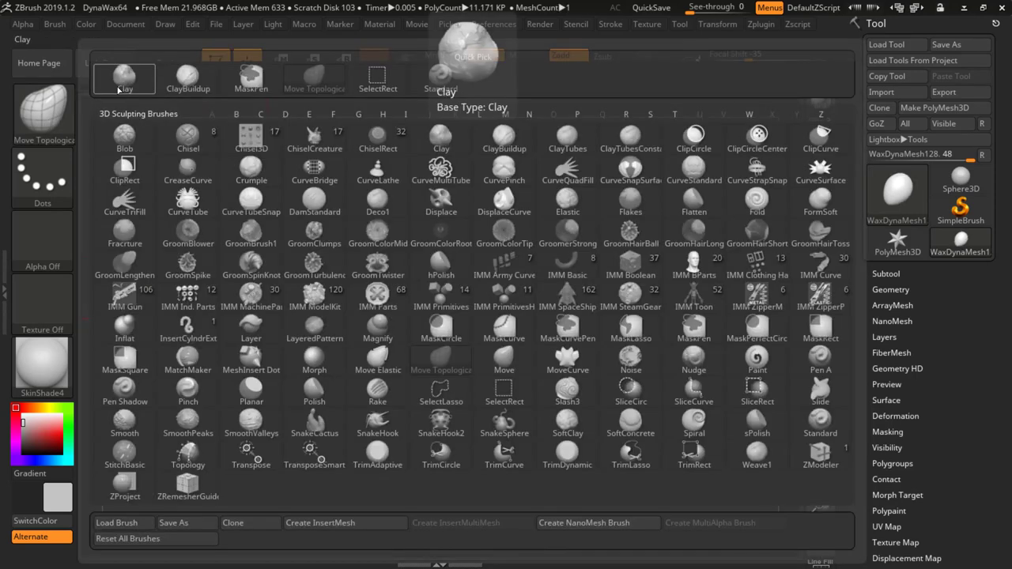
{"action": "left_click", "coordinate": [188, 82]}
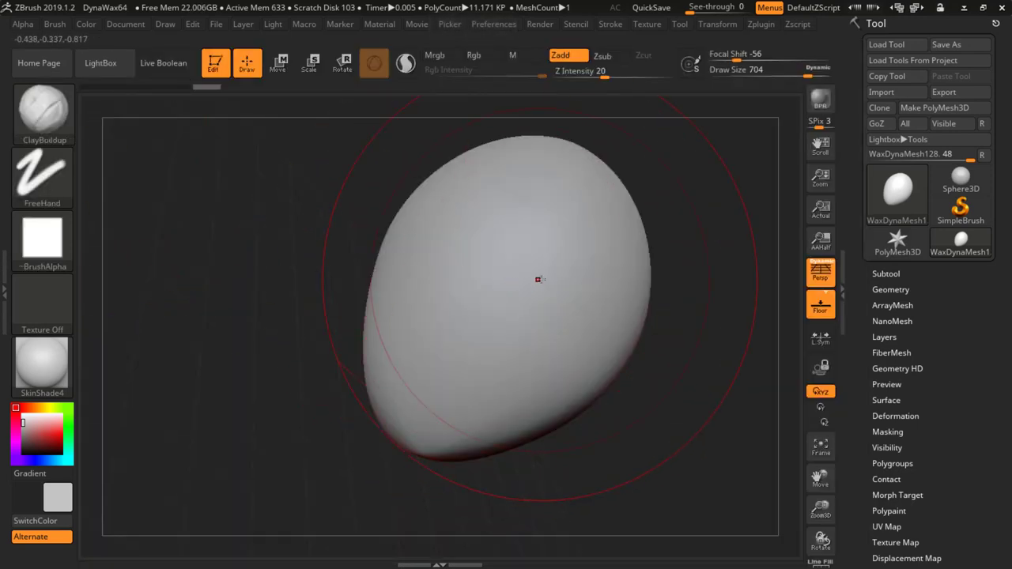
{"action": "key", "text": "space"}
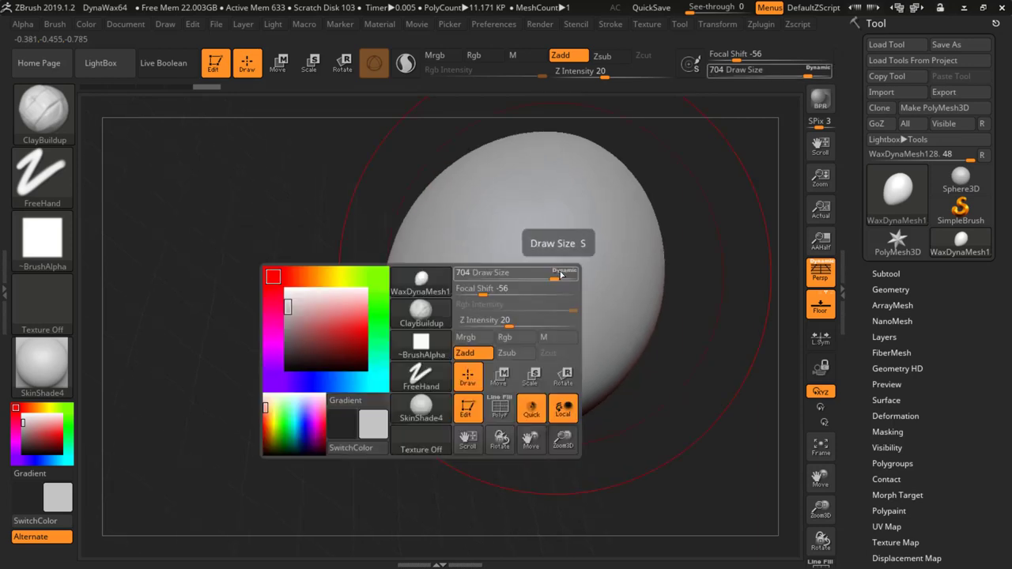
{"action": "left_click_drag", "start_coordinate": [554, 278], "coordinate": [507, 280]}
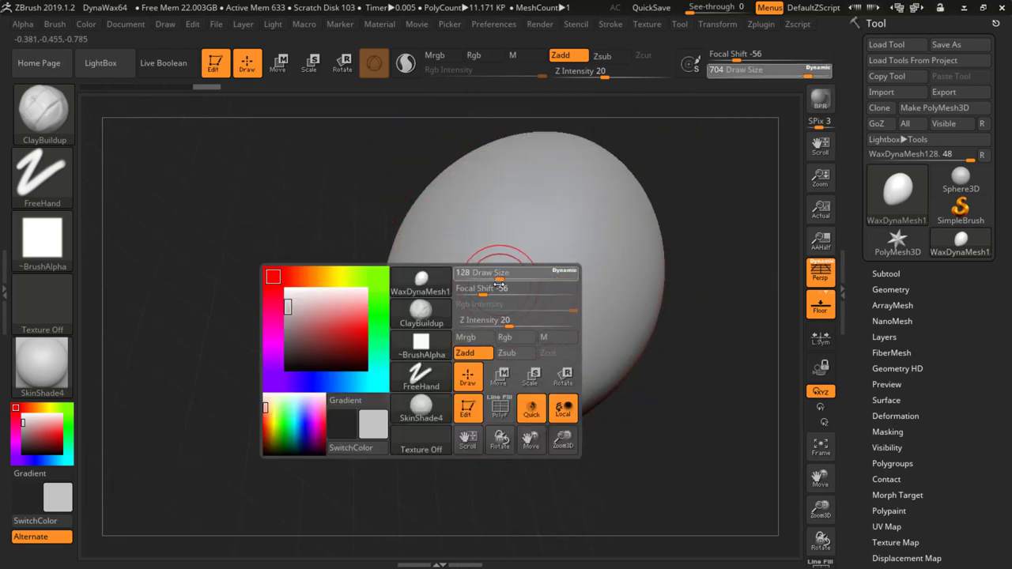
{"action": "left_click_drag", "start_coordinate": [497, 286], "coordinate": [499, 285]}
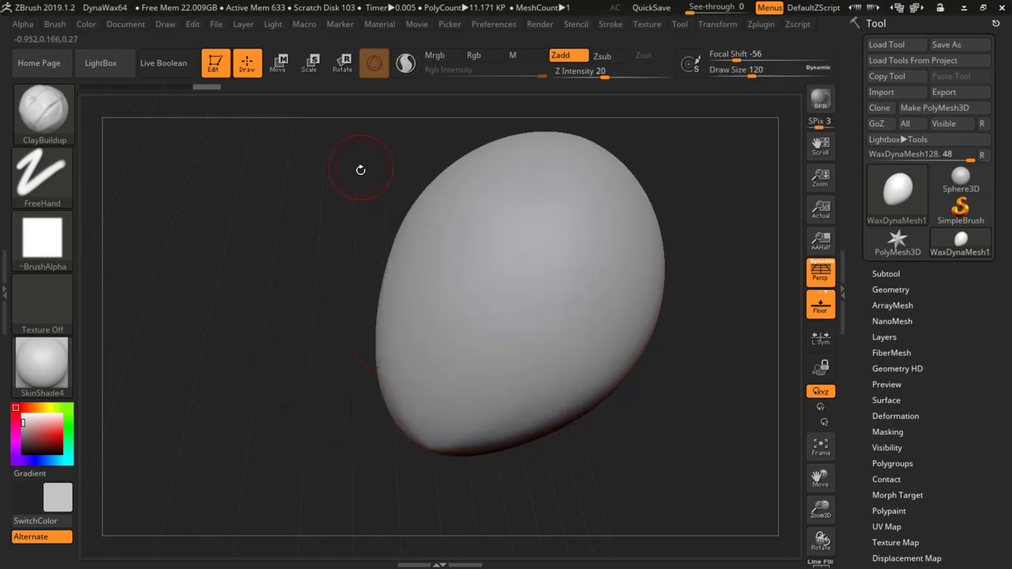
Build up clay strokes for the brow ridges, cheeks and sides of the head with ClayBuildup
{"action": "left_click_drag", "start_coordinate": [528, 227], "coordinate": [538, 222]}
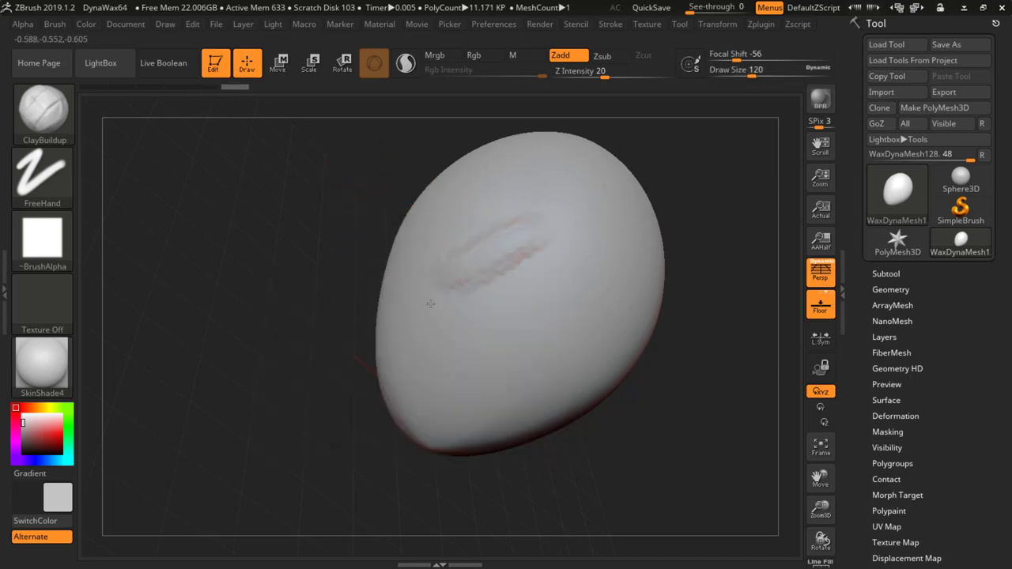
{"action": "mouse_move", "coordinate": [448, 282]}
{"action": "left_mouse_down"}
{"action": "mouse_move", "coordinate": [531, 241]}
{"action": "mouse_move", "coordinate": [454, 309]}
{"action": "left_mouse_up"}
{"action": "left_click_drag", "start_coordinate": [390, 285], "coordinate": [515, 224]}
{"action": "right_click_drag", "start_coordinate": [501, 225], "coordinate": [457, 226]}
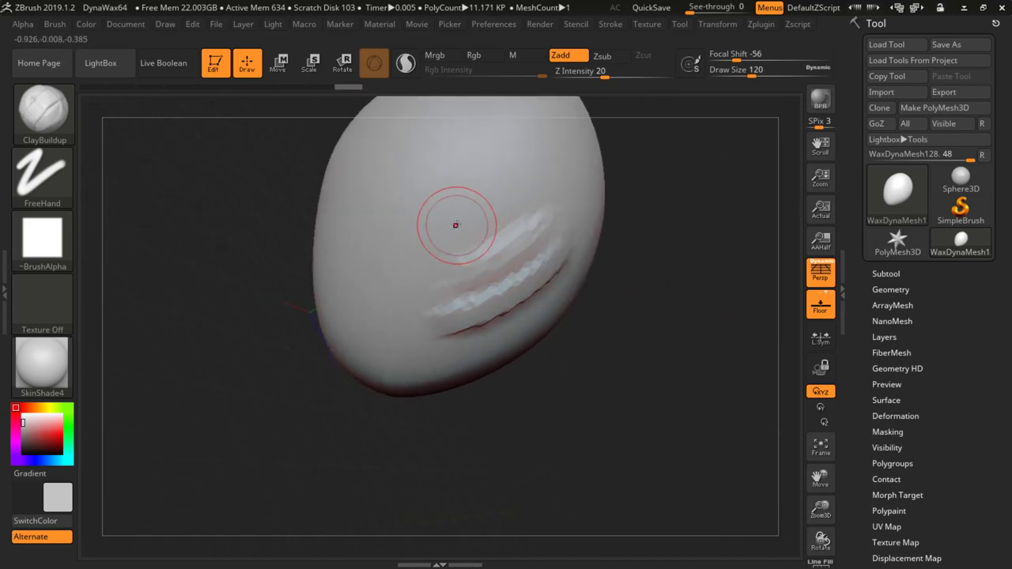
{"action": "left_click_drag", "start_coordinate": [494, 167], "coordinate": [443, 147]}
{"action": "mouse_move", "coordinate": [476, 184]}
{"action": "right_mouse_down"}
{"action": "mouse_move", "coordinate": [550, 296]}
{"action": "mouse_move", "coordinate": [554, 229]}
{"action": "mouse_move", "coordinate": [578, 221]}
{"action": "mouse_move", "coordinate": [536, 214]}
{"action": "mouse_move", "coordinate": [546, 229]}
{"action": "right_mouse_up"}
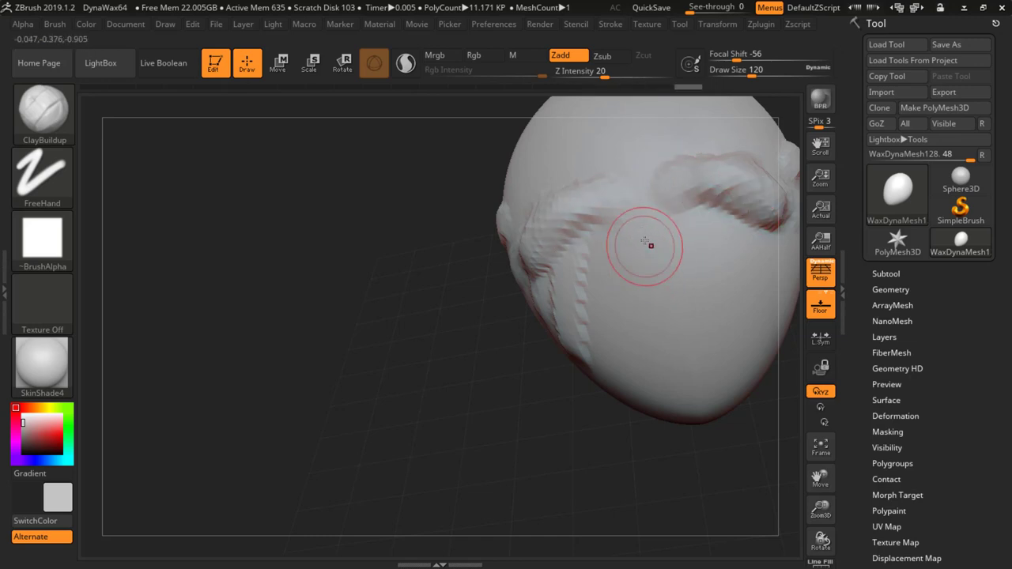
Build up the nose and nostrils, then shape the eye sockets with ClayBuildup at a Draw Size of 84
{"action": "left_click_drag", "start_coordinate": [658, 273], "coordinate": [659, 287]}
{"action": "mouse_move", "coordinate": [661, 286]}
{"action": "right_mouse_down"}
{"action": "mouse_move", "coordinate": [704, 287]}
{"action": "mouse_move", "coordinate": [663, 285]}
{"action": "right_mouse_up"}
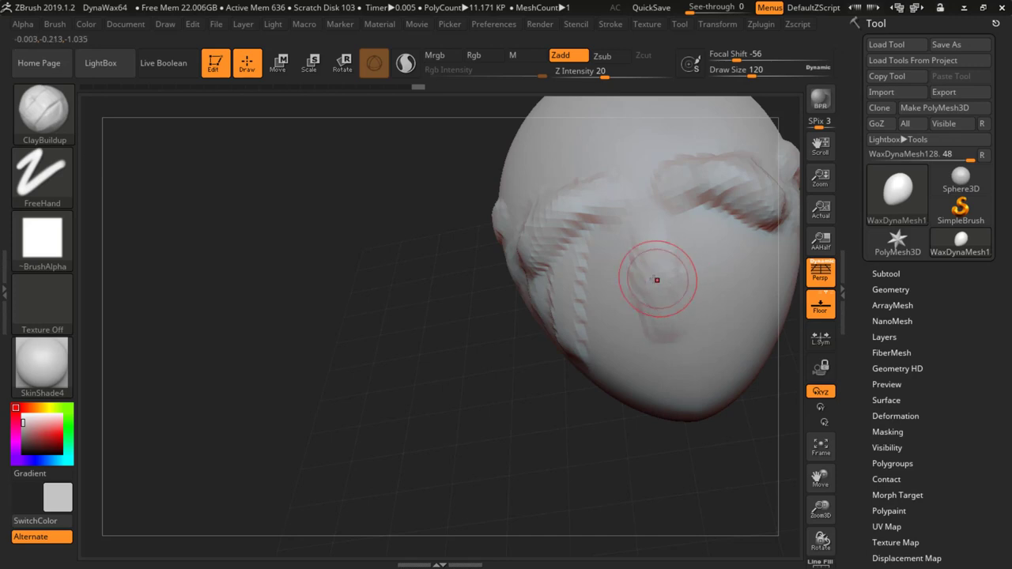
{"action": "mouse_move", "coordinate": [663, 308]}
{"action": "left_mouse_down"}
{"action": "mouse_move", "coordinate": [703, 297]}
{"action": "mouse_move", "coordinate": [686, 306]}
{"action": "left_mouse_up"}
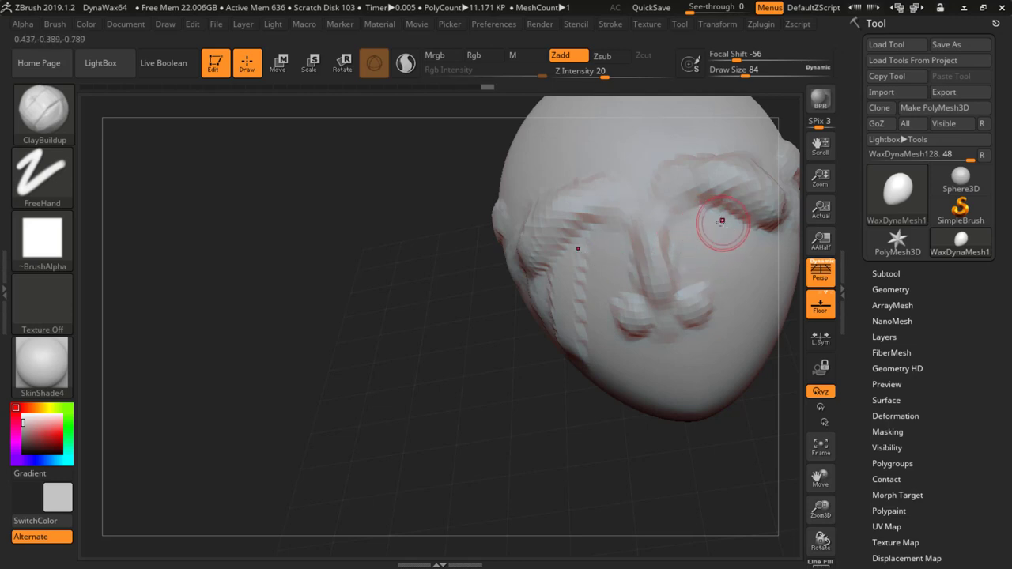
{"action": "mouse_move", "coordinate": [702, 223]}
{"action": "left_mouse_down"}
{"action": "mouse_move", "coordinate": [739, 224]}
{"action": "mouse_move", "coordinate": [688, 238]}
{"action": "mouse_move", "coordinate": [739, 228]}
{"action": "mouse_move", "coordinate": [669, 229]}
{"action": "mouse_move", "coordinate": [571, 251]}
{"action": "left_mouse_up"}
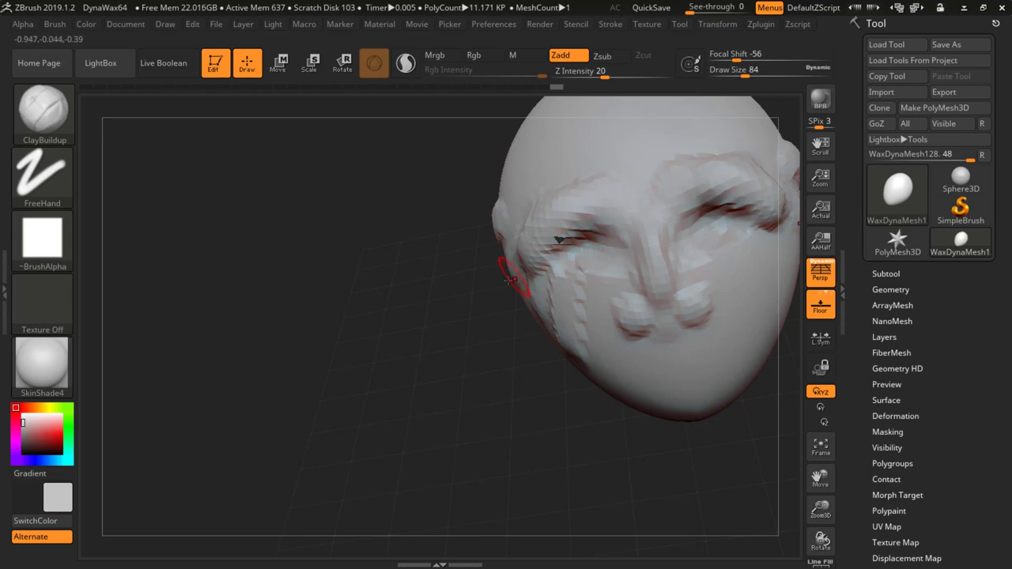
{"action": "mouse_move", "coordinate": [485, 274]}
{"action": "left_mouse_down"}
{"action": "mouse_move", "coordinate": [468, 277]}
{"action": "mouse_move", "coordinate": [508, 257]}
{"action": "left_mouse_up"}
Turn on the polygon wireframe display and add clay strokes across the forehead just above the brows
{"action": "key", "text": "shift+f"}
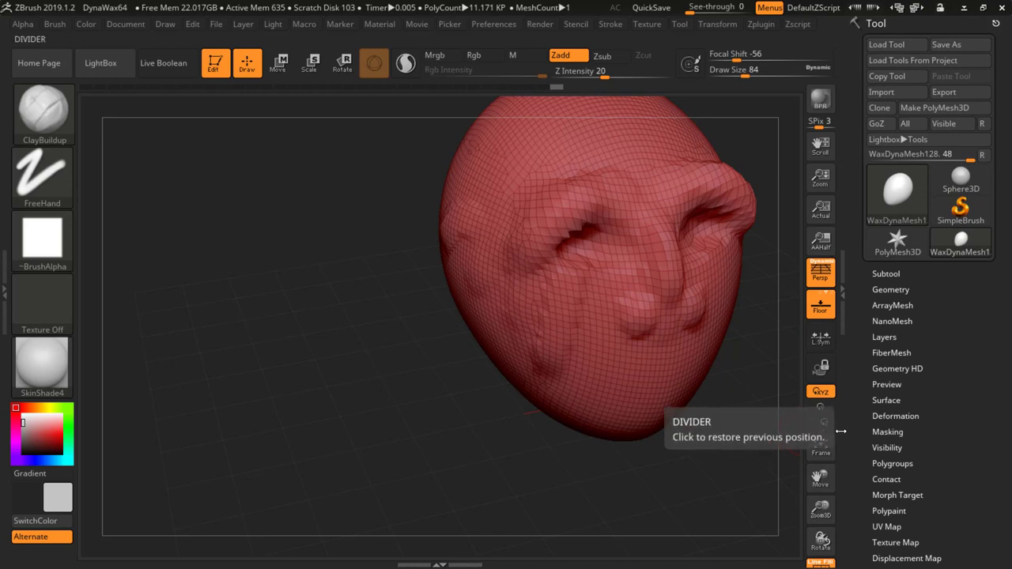
{"action": "mouse_move", "coordinate": [852, 515]}
{"action": "left_mouse_down"}
{"action": "mouse_move", "coordinate": [857, 407]}
{"action": "mouse_move", "coordinate": [846, 522]}
{"action": "left_mouse_up"}
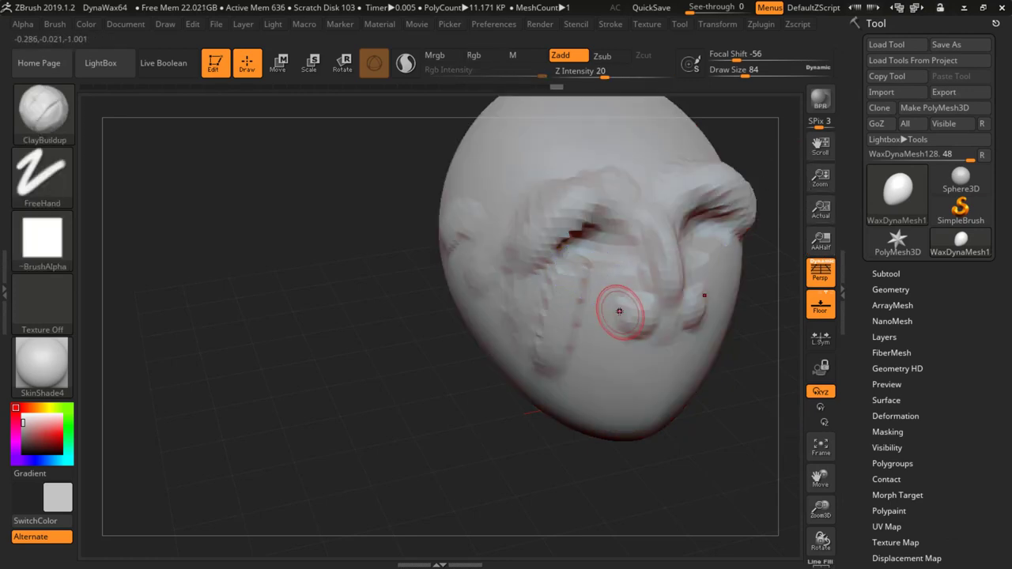
{"action": "key", "text": "shift"}
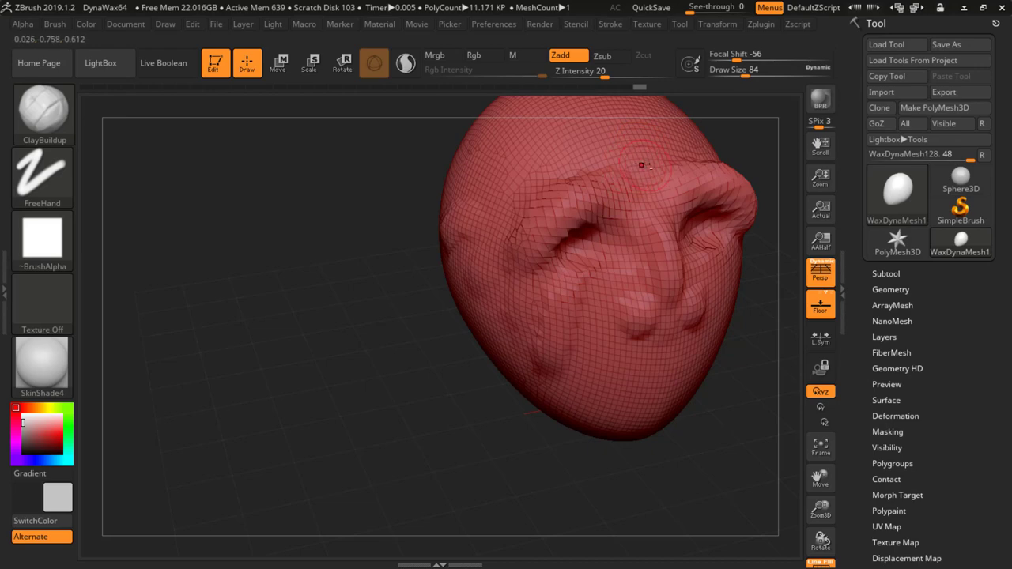
{"action": "mouse_move", "coordinate": [658, 181]}
{"action": "right_mouse_down"}
{"action": "mouse_move", "coordinate": [581, 226]}
{"action": "mouse_move", "coordinate": [485, 253]}
{"action": "right_mouse_up"}
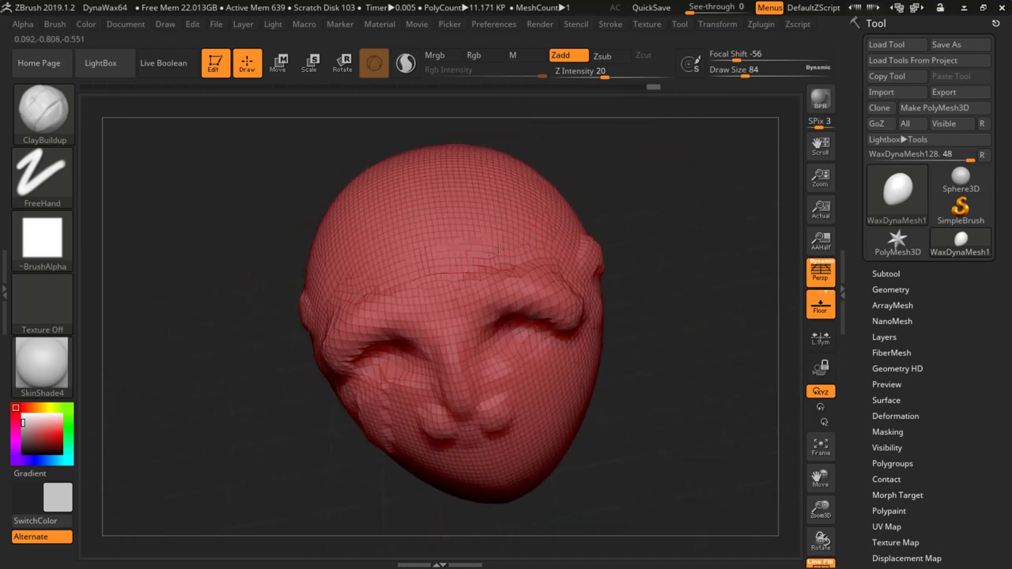
{"action": "left_click_drag", "start_coordinate": [473, 264], "coordinate": [484, 262]}
{"action": "left_click_drag", "start_coordinate": [510, 259], "coordinate": [419, 268]}
{"action": "right_click_drag", "start_coordinate": [419, 268], "coordinate": [453, 251]}
Set the Draw Size to 234 and build up broad clay strokes over the forehead
{"action": "key", "text": "space"}
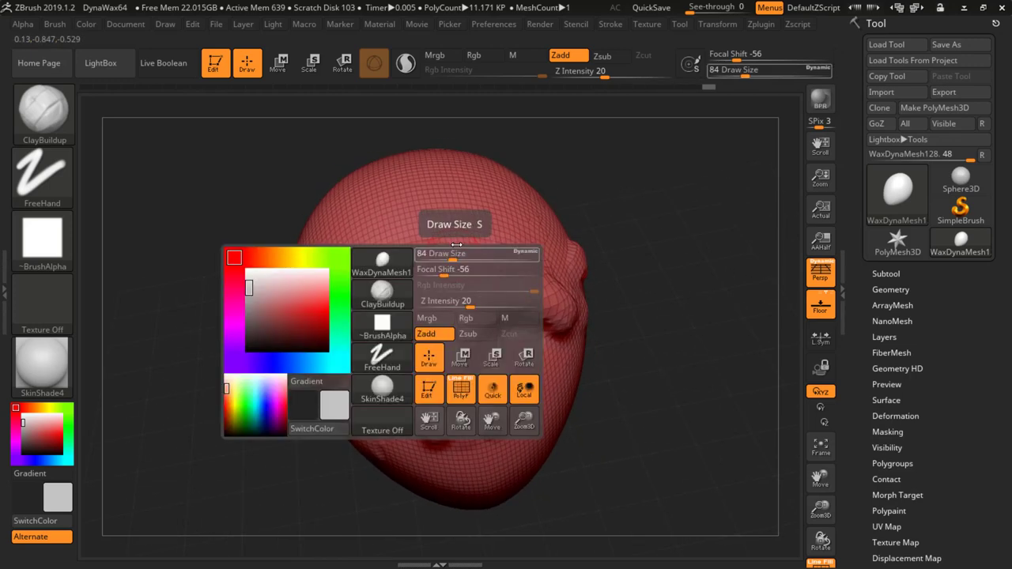
{"action": "left_click_drag", "start_coordinate": [453, 255], "coordinate": [477, 255]}
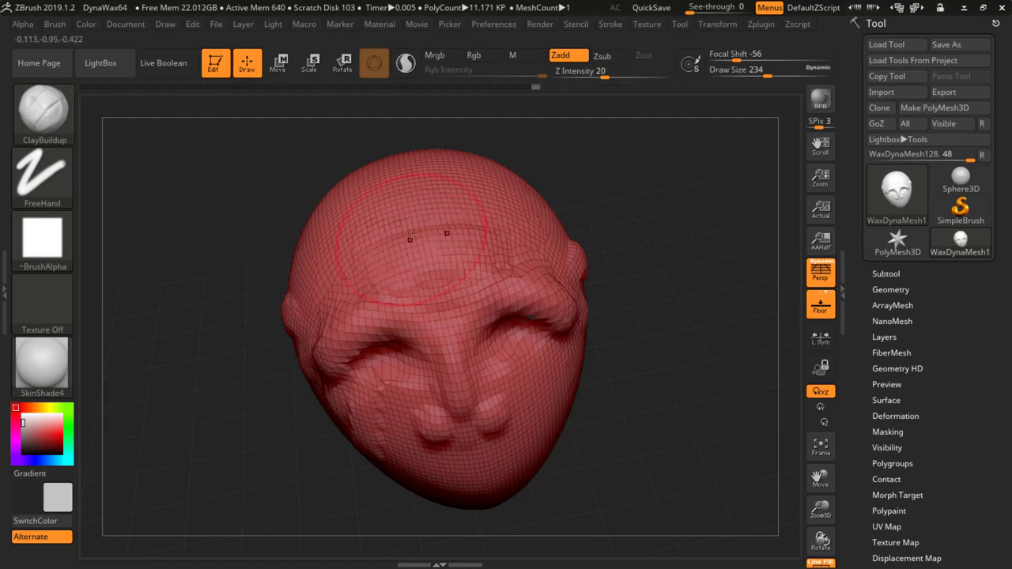
{"action": "mouse_move", "coordinate": [409, 238]}
{"action": "left_mouse_down"}
{"action": "mouse_move", "coordinate": [395, 246]}
{"action": "mouse_move", "coordinate": [425, 220]}
{"action": "mouse_move", "coordinate": [411, 209]}
{"action": "mouse_move", "coordinate": [451, 194]}
{"action": "mouse_move", "coordinate": [500, 216]}
{"action": "mouse_move", "coordinate": [484, 246]}
{"action": "mouse_move", "coordinate": [400, 225]}
{"action": "mouse_move", "coordinate": [354, 237]}
{"action": "mouse_move", "coordinate": [461, 238]}
{"action": "mouse_move", "coordinate": [402, 221]}
{"action": "mouse_move", "coordinate": [476, 240]}
{"action": "left_mouse_up"}
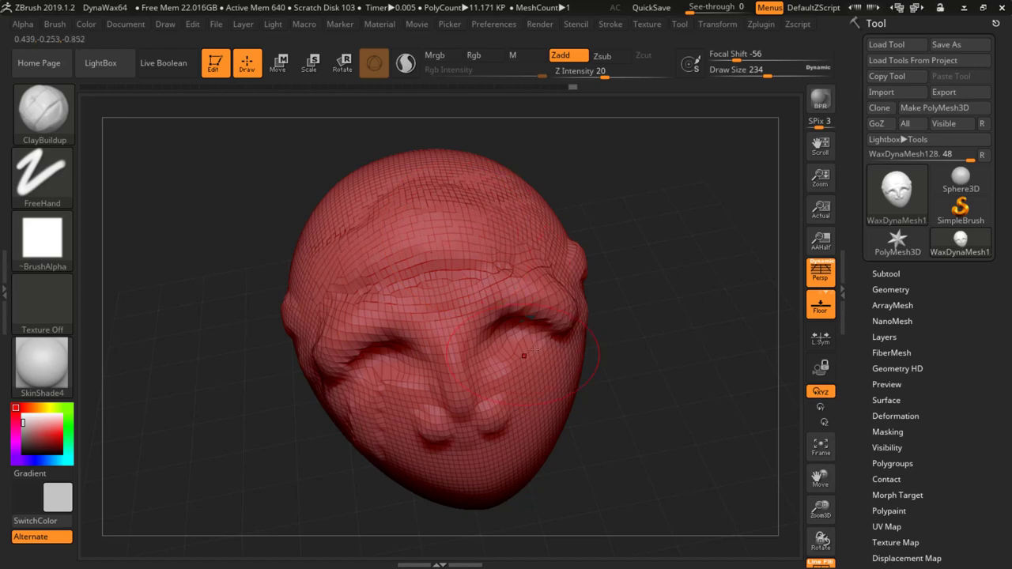
Add broad ClayBuildup strokes over the temples and sides of the head
{"action": "right_click_drag", "start_coordinate": [524, 356], "coordinate": [641, 213]}
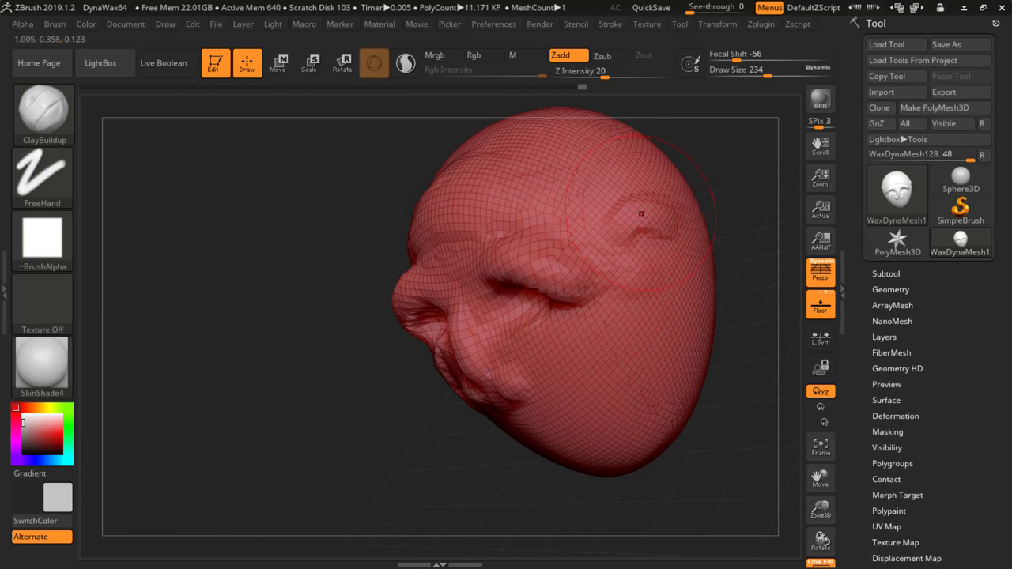
{"action": "mouse_move", "coordinate": [641, 213]}
{"action": "left_mouse_down"}
{"action": "mouse_move", "coordinate": [663, 247]}
{"action": "mouse_move", "coordinate": [687, 241]}
{"action": "left_mouse_up"}
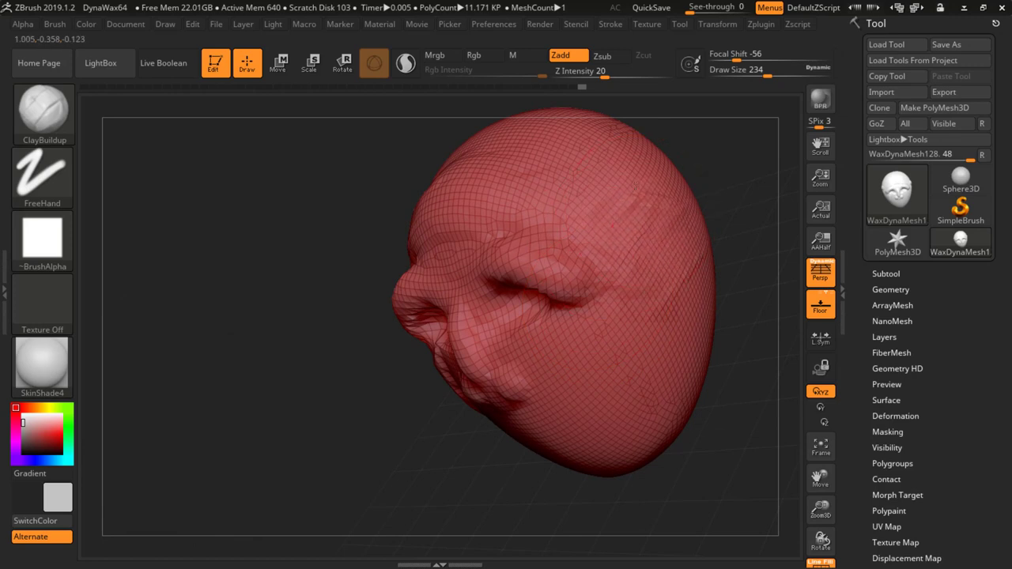
{"action": "mouse_move", "coordinate": [635, 183]}
{"action": "left_mouse_down"}
{"action": "mouse_move", "coordinate": [670, 207]}
{"action": "mouse_move", "coordinate": [663, 286]}
{"action": "mouse_move", "coordinate": [661, 225]}
{"action": "mouse_move", "coordinate": [649, 231]}
{"action": "mouse_move", "coordinate": [669, 241]}
{"action": "mouse_move", "coordinate": [644, 283]}
{"action": "left_mouse_up"}
{"action": "mouse_move", "coordinate": [614, 189]}
{"action": "left_mouse_down"}
{"action": "mouse_move", "coordinate": [653, 237]}
{"action": "mouse_move", "coordinate": [605, 218]}
{"action": "mouse_move", "coordinate": [663, 202]}
{"action": "left_mouse_up"}
{"action": "mouse_move", "coordinate": [269, 320]}
{"action": "left_mouse_down"}
{"action": "mouse_move", "coordinate": [495, 309]}
{"action": "mouse_move", "coordinate": [300, 305]}
{"action": "mouse_move", "coordinate": [296, 265]}
{"action": "mouse_move", "coordinate": [332, 273]}
{"action": "mouse_move", "coordinate": [300, 316]}
{"action": "mouse_move", "coordinate": [315, 313]}
{"action": "mouse_move", "coordinate": [313, 329]}
{"action": "mouse_move", "coordinate": [308, 278]}
{"action": "mouse_move", "coordinate": [316, 306]}
{"action": "left_mouse_up"}
{"action": "left_click_drag", "start_coordinate": [309, 257], "coordinate": [278, 308]}
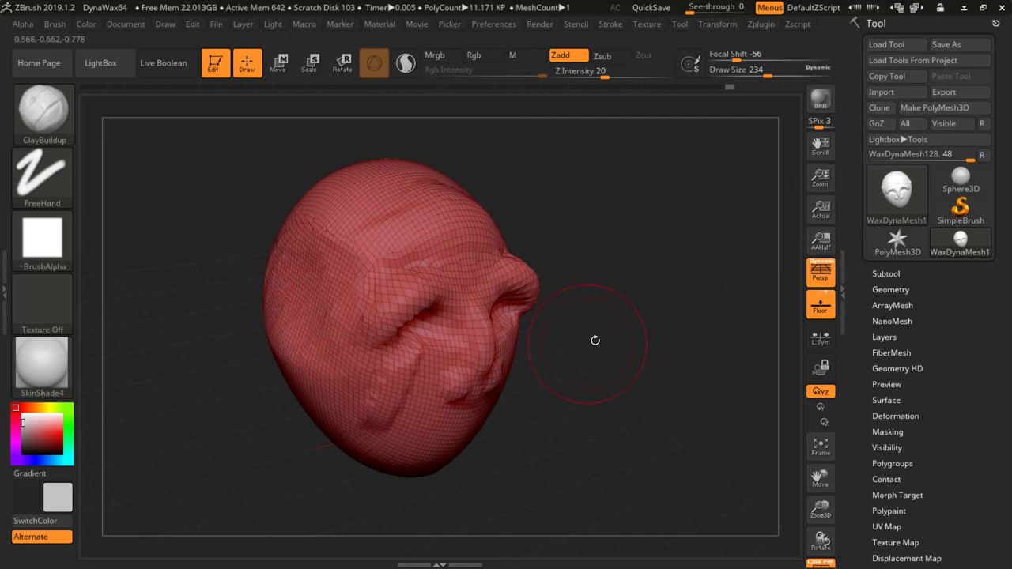
Check the head with the polygon wireframe off and on, then subdivide the mesh once
{"action": "left_click_drag", "start_coordinate": [651, 303], "coordinate": [661, 343]}
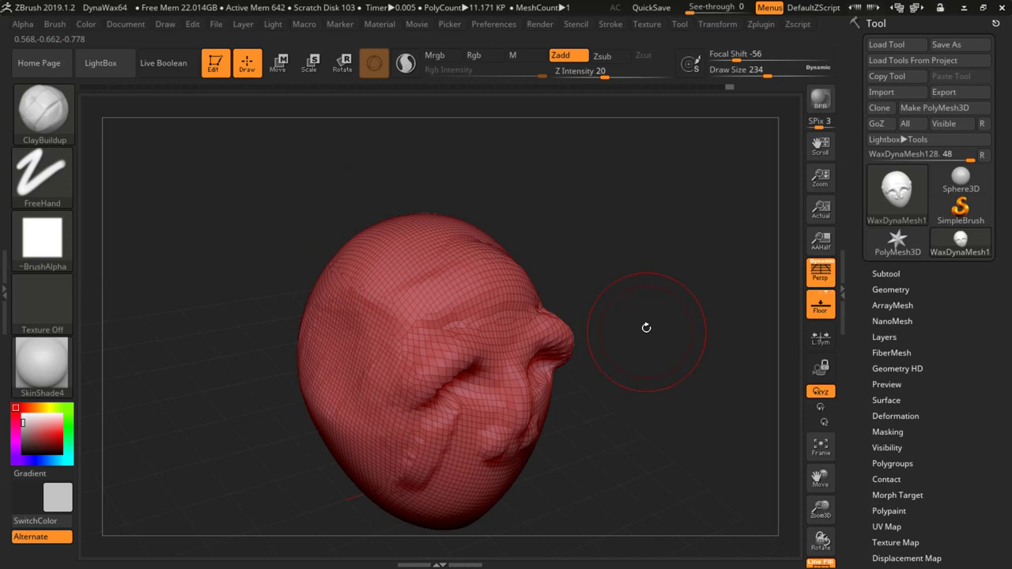
{"action": "key", "text": "shift+f"}
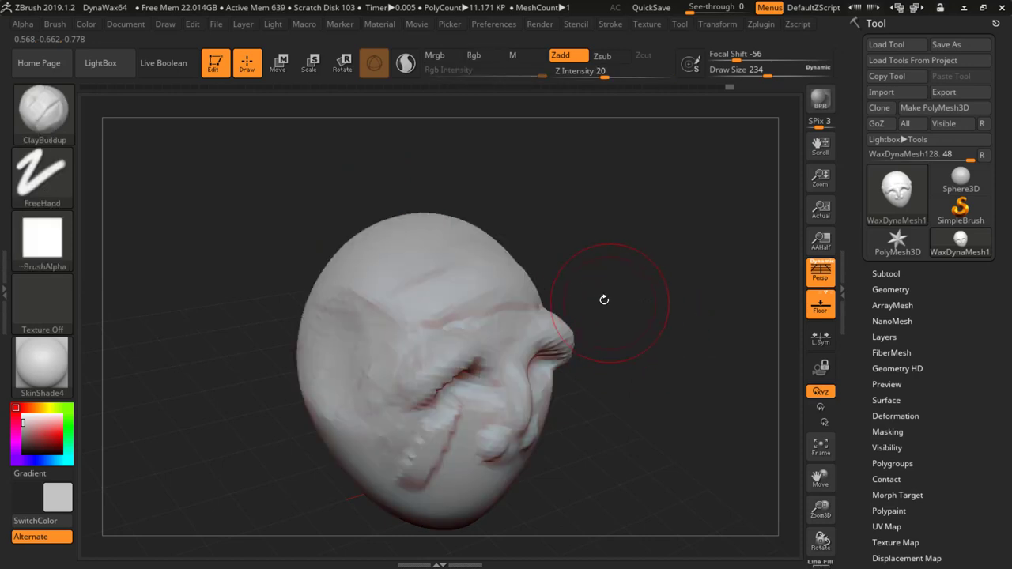
{"action": "left_click_drag", "start_coordinate": [629, 303], "coordinate": [666, 264]}
{"action": "key", "text": "space"}
{"action": "key", "text": "shift+f"}
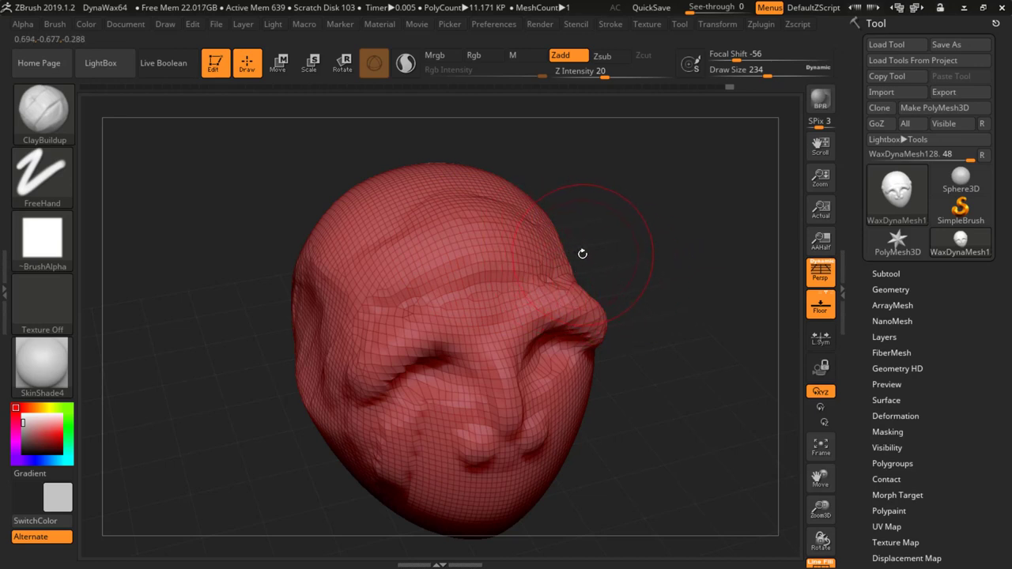
{"action": "key", "text": "ctrl"}
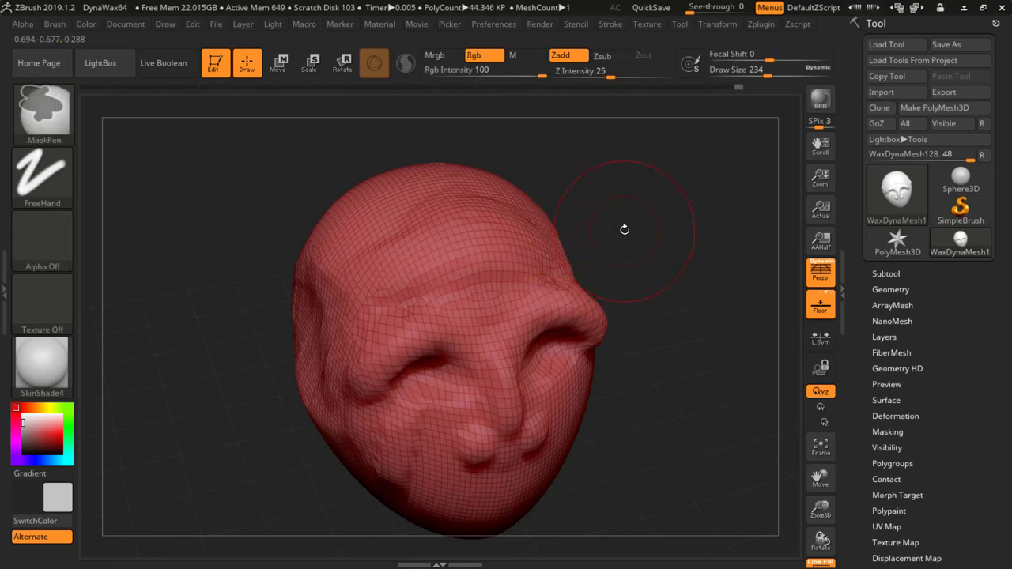
Switch between the lower and higher subdivision levels and compare the mesh with the polygon wireframe off and on
{"action": "key", "text": "shift"}
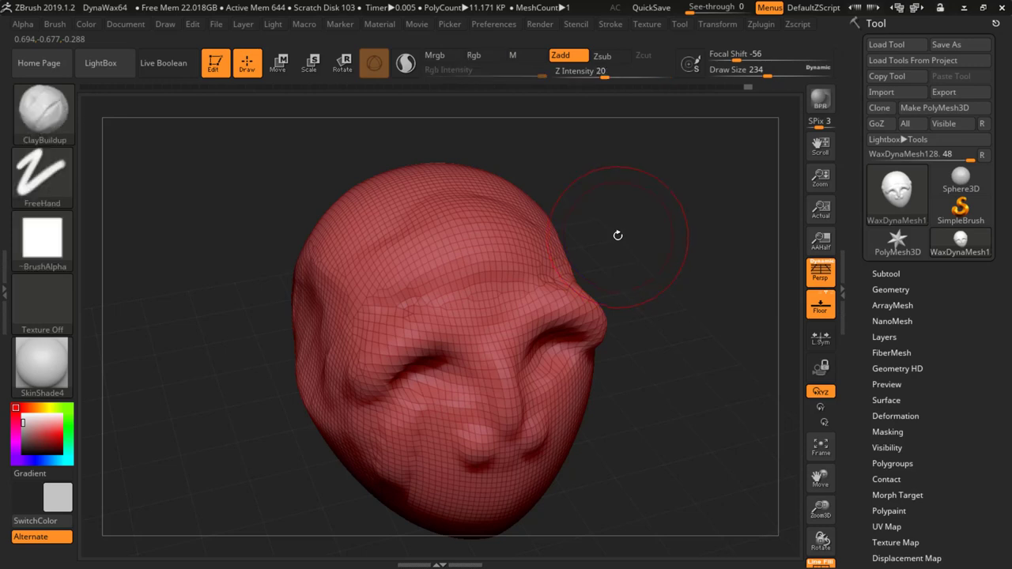
{"action": "key", "text": "shift"}
{"action": "key", "text": "shift+f"}
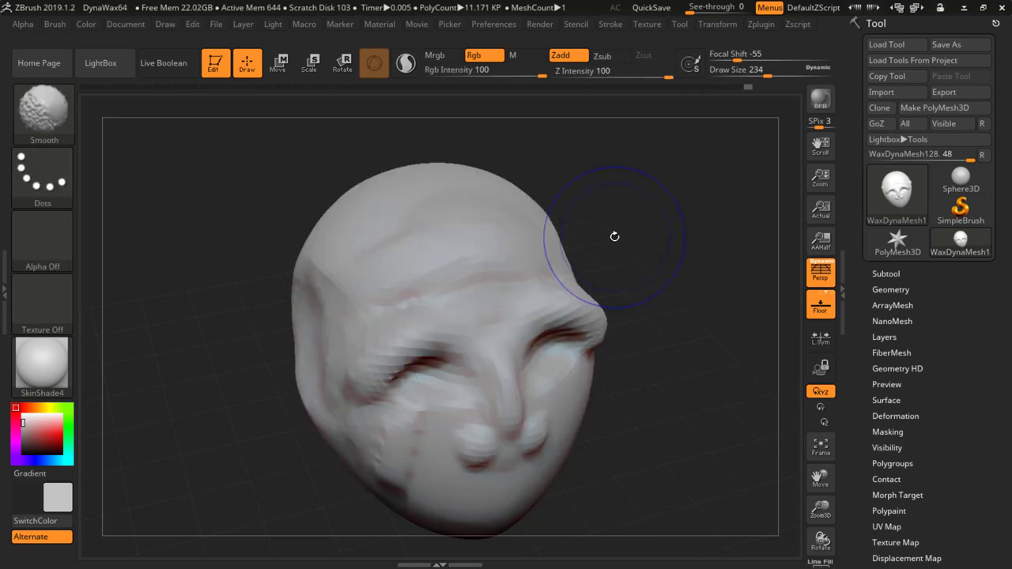
{"action": "key", "text": "shift+f"}
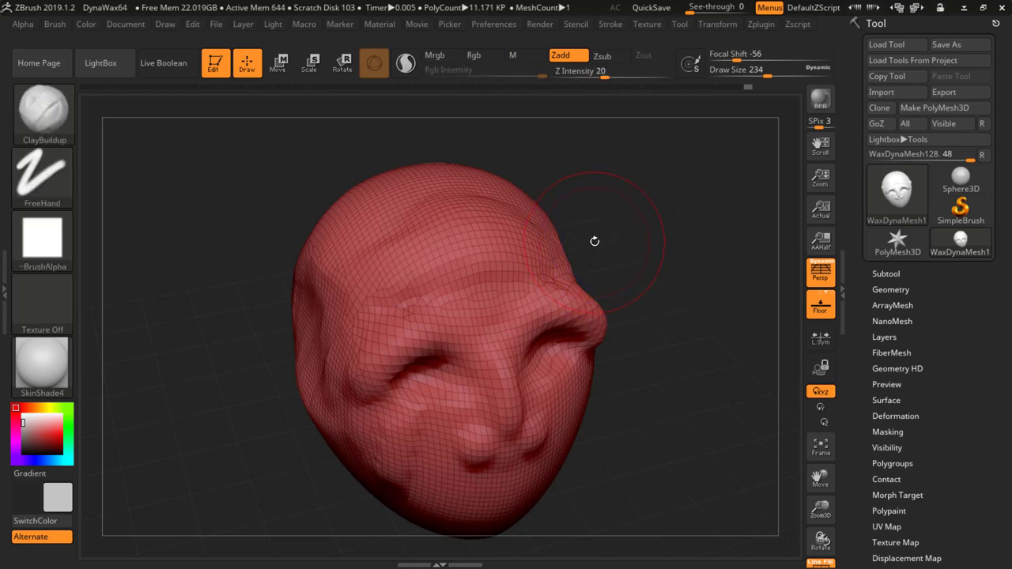
{"action": "key", "text": "ctrl+d"}
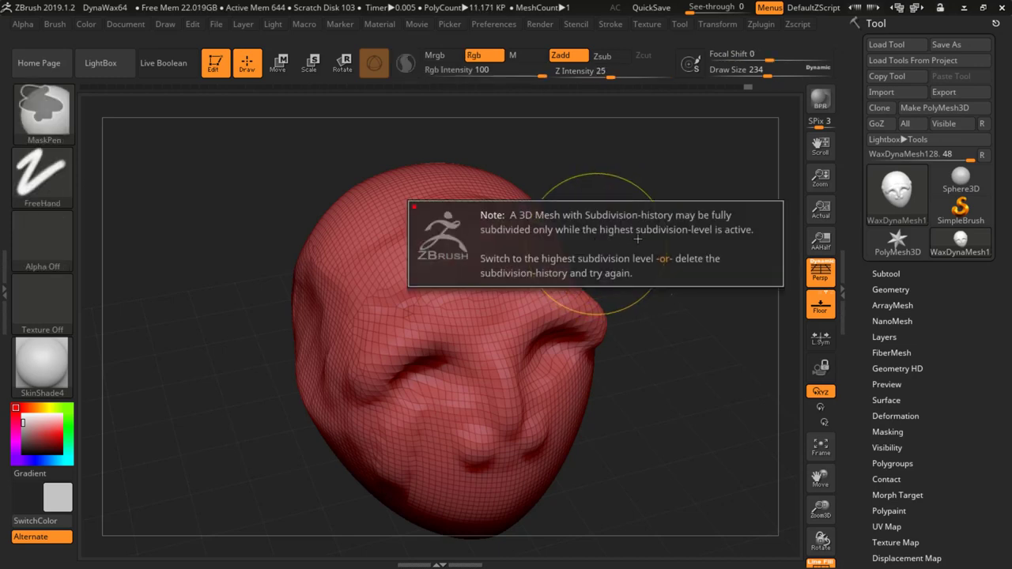
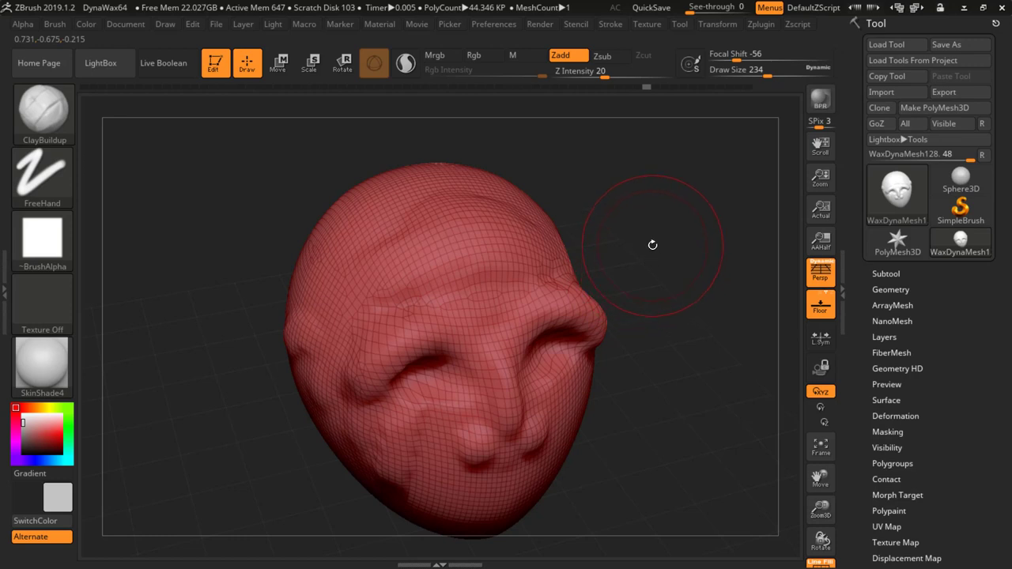
{"action": "key", "text": "shift+f"}
{"action": "key", "text": "shift+f"}
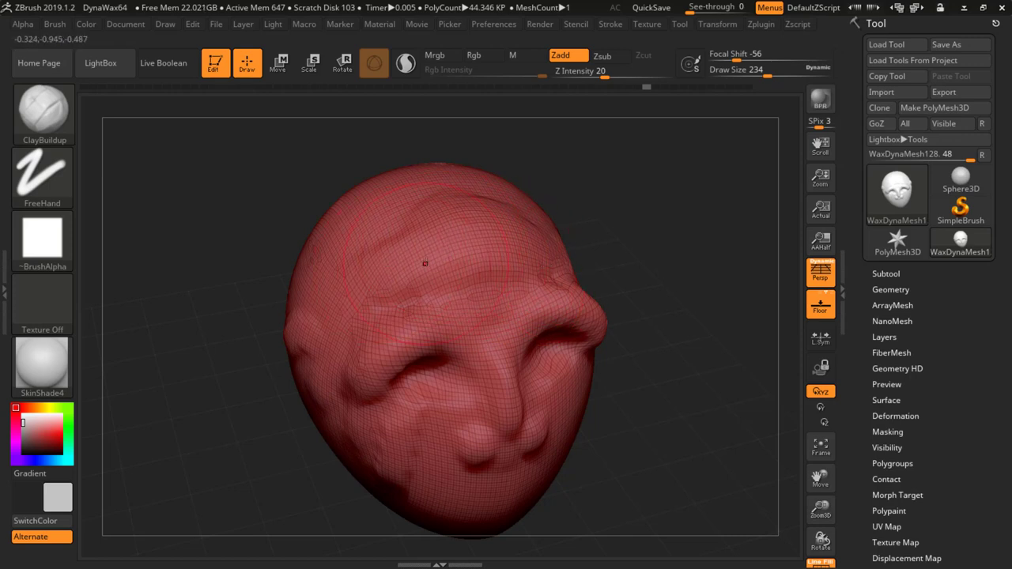
Set the ClayBuildup brush to Focal Shift -50 and Draw Size 77
{"action": "right_click_drag", "start_coordinate": [427, 262], "coordinate": [434, 263]}
{"action": "key", "text": "space"}
{"action": "left_click_drag", "start_coordinate": [394, 274], "coordinate": [403, 273]}
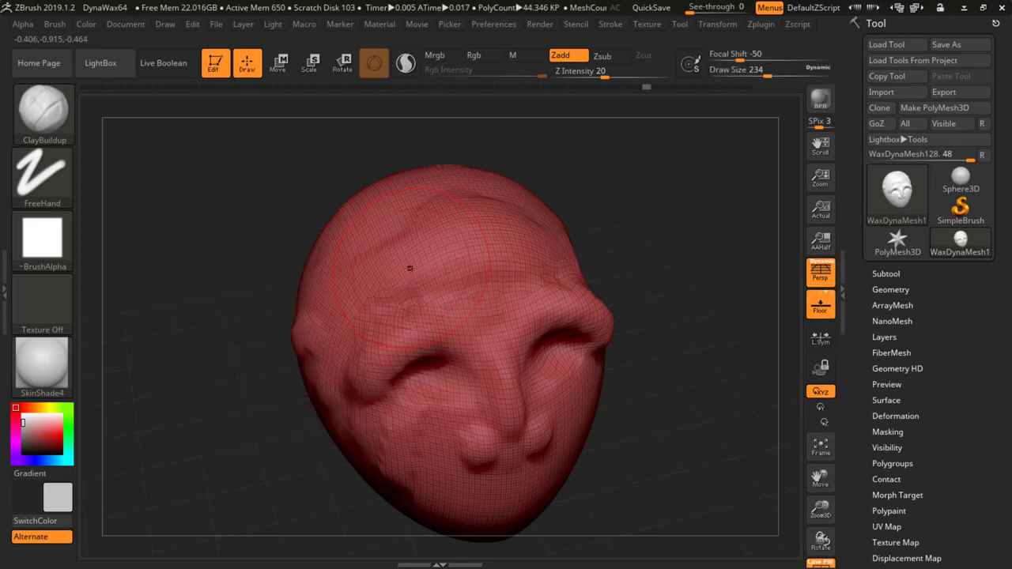
{"action": "right_click_drag", "start_coordinate": [410, 268], "coordinate": [418, 266]}
{"action": "key", "text": "space"}
{"action": "left_click", "coordinate": [417, 266]}
{"action": "key", "text": "space"}
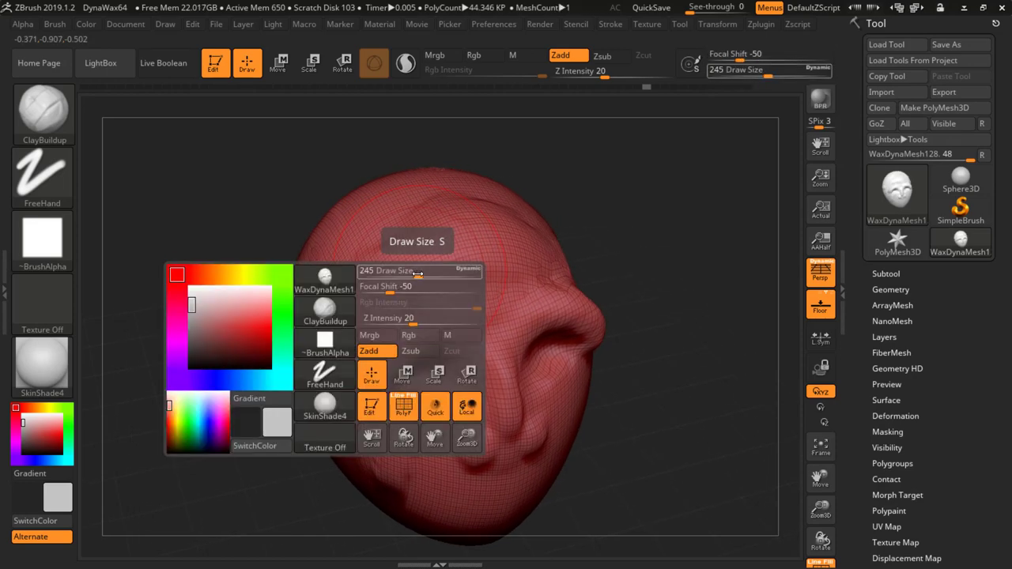
{"action": "mouse_move", "coordinate": [418, 273]}
{"action": "left_mouse_down"}
{"action": "mouse_move", "coordinate": [393, 274]}
{"action": "mouse_move", "coordinate": [441, 239]}
{"action": "mouse_move", "coordinate": [350, 336]}
{"action": "left_mouse_up"}
{"action": "mouse_move", "coordinate": [374, 293]}
{"action": "left_mouse_down"}
{"action": "mouse_move", "coordinate": [433, 262]}
{"action": "mouse_move", "coordinate": [367, 299]}
{"action": "left_mouse_up"}
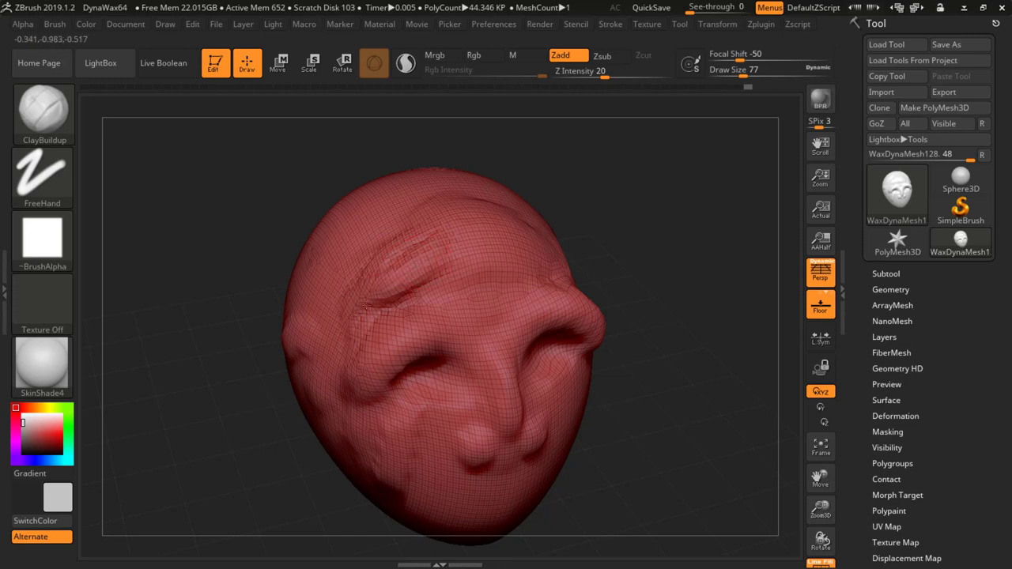
Sculpt a raised clay ridge slanting across the side of the forehead above the brow
{"action": "left_click_drag", "start_coordinate": [412, 265], "coordinate": [342, 332]}
{"action": "left_click_drag", "start_coordinate": [427, 243], "coordinate": [356, 323]}
{"action": "left_click_drag", "start_coordinate": [392, 272], "coordinate": [325, 372]}
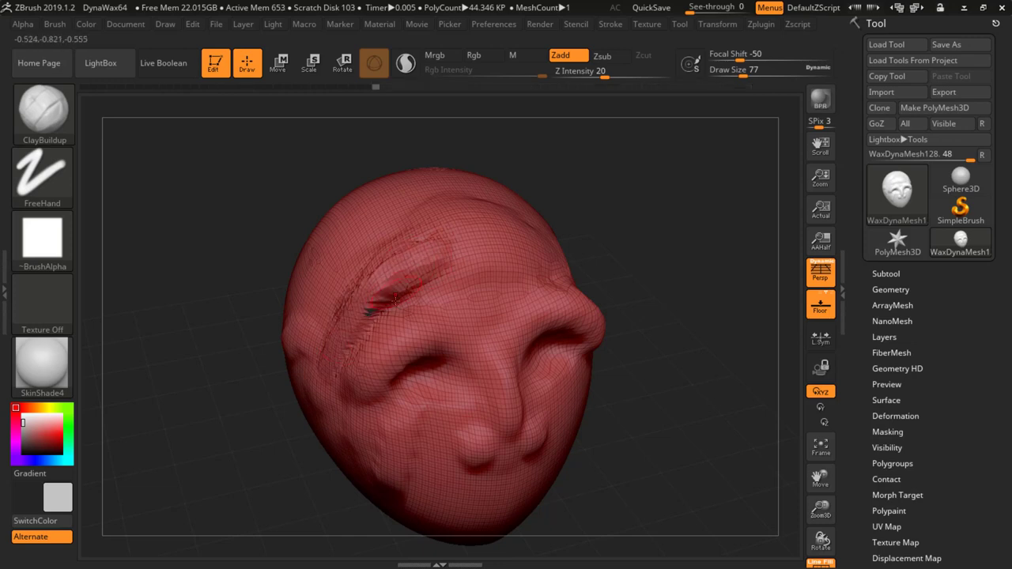
Smooth the new forehead ridge and subdivide the mesh once more, checking the polygon wireframe
{"action": "mouse_move", "coordinate": [395, 297]}
{"action": "left_mouse_down"}
{"action": "mouse_move", "coordinate": [350, 348]}
{"action": "mouse_move", "coordinate": [438, 276]}
{"action": "mouse_move", "coordinate": [409, 298]}
{"action": "mouse_move", "coordinate": [450, 303]}
{"action": "left_mouse_up"}
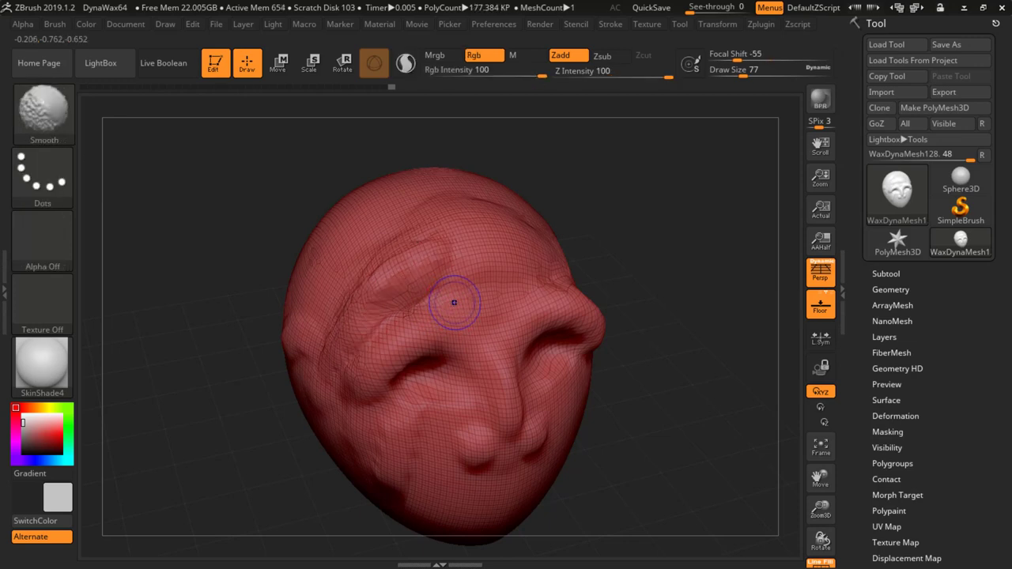
{"action": "key", "text": "shift+f"}
{"action": "key", "text": "shift+f"}
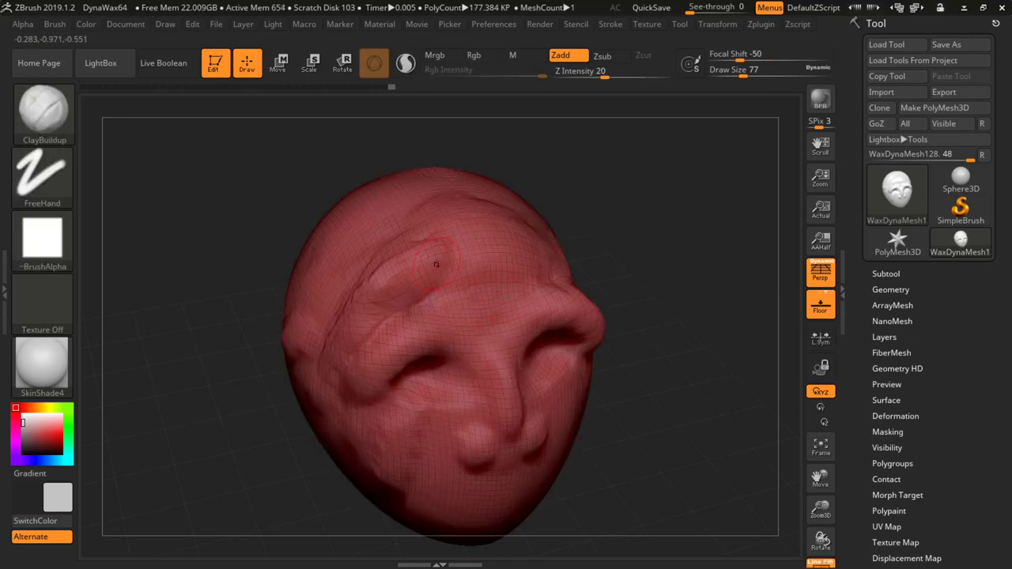
Add finer ClayBuildup strokes along the forehead ridge and over the temple beside it
{"action": "mouse_move", "coordinate": [371, 304]}
{"action": "left_mouse_down"}
{"action": "mouse_move", "coordinate": [418, 283]}
{"action": "mouse_move", "coordinate": [381, 318]}
{"action": "left_mouse_up"}
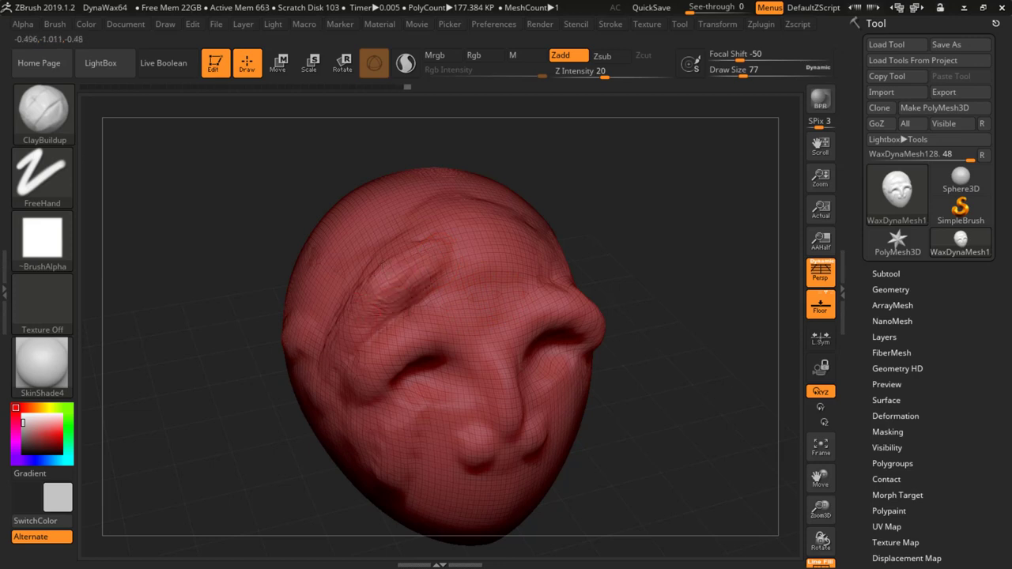
{"action": "mouse_move", "coordinate": [375, 267]}
{"action": "left_mouse_down"}
{"action": "mouse_move", "coordinate": [336, 314]}
{"action": "mouse_move", "coordinate": [416, 299]}
{"action": "mouse_move", "coordinate": [356, 281]}
{"action": "left_mouse_up"}
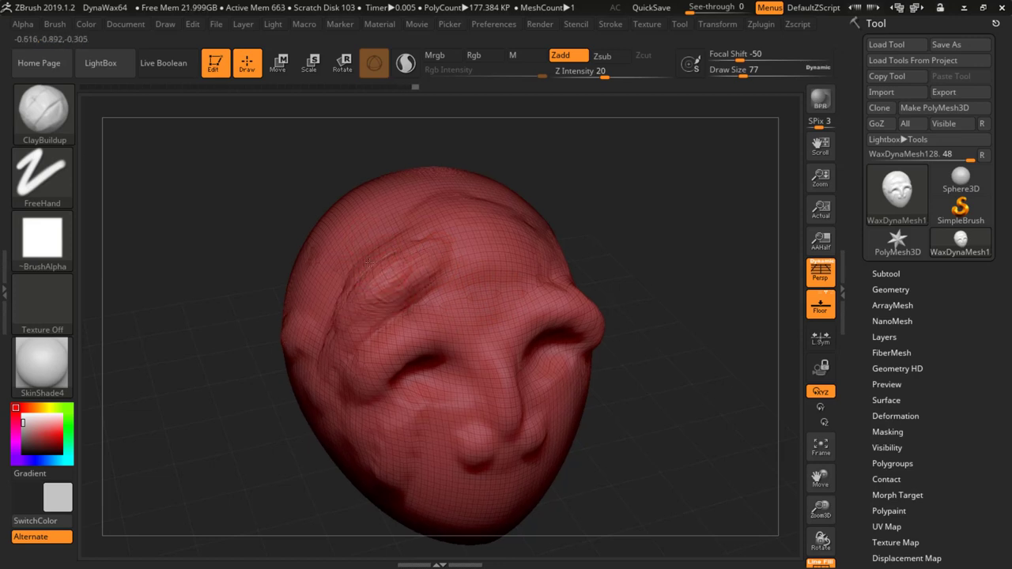
{"action": "mouse_move", "coordinate": [360, 277]}
{"action": "right_mouse_down", "text": "alt"}
{"action": "mouse_move", "coordinate": [459, 273]}
{"action": "mouse_move", "coordinate": [402, 271]}
{"action": "mouse_move", "coordinate": [449, 299]}
{"action": "mouse_move", "coordinate": [443, 247]}
{"action": "mouse_move", "coordinate": [414, 230]}
{"action": "right_mouse_up", "text": "alt"}
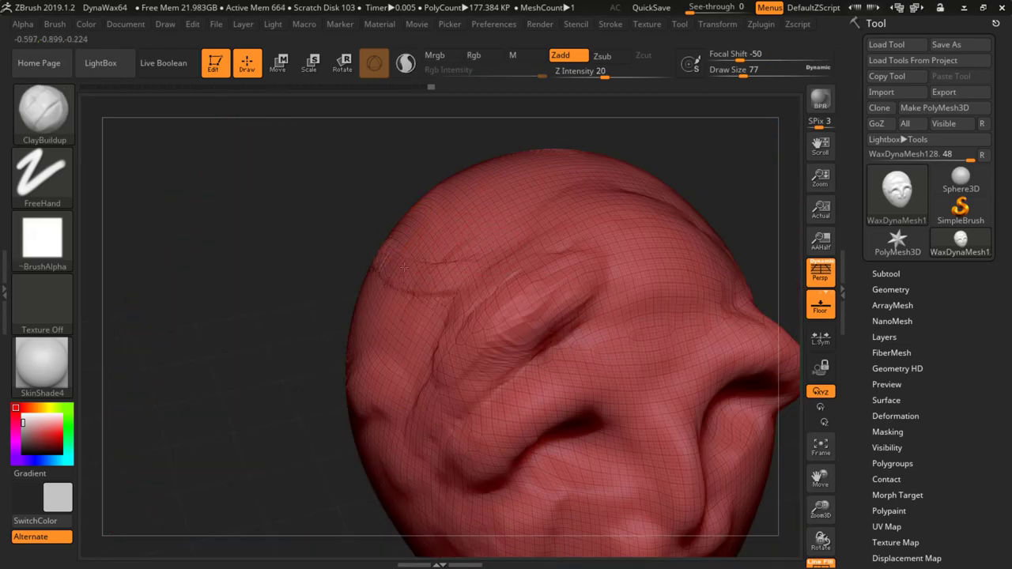
{"action": "left_click_drag", "start_coordinate": [411, 281], "coordinate": [463, 288]}
Build up overlapping clay strokes into a raised mass on the opposite side of the forehead
{"action": "right_click_drag", "start_coordinate": [614, 231], "coordinate": [597, 330]}
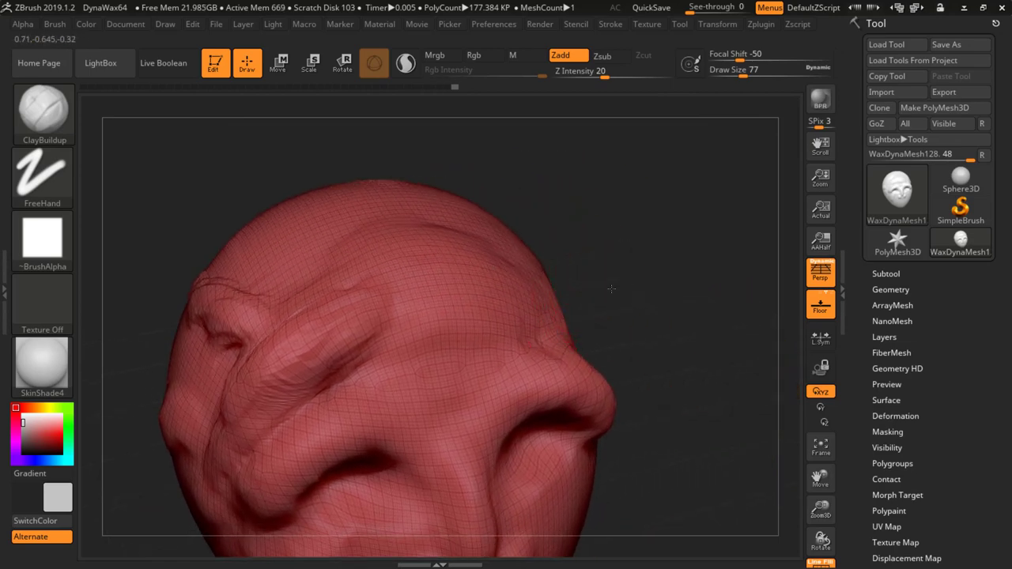
{"action": "mouse_move", "coordinate": [611, 288]}
{"action": "left_mouse_down"}
{"action": "mouse_move", "coordinate": [466, 305]}
{"action": "mouse_move", "coordinate": [499, 317]}
{"action": "left_mouse_up"}
{"action": "mouse_move", "coordinate": [585, 319]}
{"action": "left_mouse_down"}
{"action": "mouse_move", "coordinate": [628, 321]}
{"action": "mouse_move", "coordinate": [714, 261]}
{"action": "mouse_move", "coordinate": [691, 291]}
{"action": "left_mouse_up"}
{"action": "mouse_move", "coordinate": [664, 333]}
{"action": "left_mouse_down"}
{"action": "mouse_move", "coordinate": [678, 311]}
{"action": "mouse_move", "coordinate": [625, 277]}
{"action": "mouse_move", "coordinate": [599, 304]}
{"action": "left_mouse_up"}
{"action": "mouse_move", "coordinate": [598, 304]}
{"action": "left_mouse_down"}
{"action": "mouse_move", "coordinate": [687, 245]}
{"action": "mouse_move", "coordinate": [625, 268]}
{"action": "mouse_move", "coordinate": [644, 266]}
{"action": "mouse_move", "coordinate": [668, 201]}
{"action": "mouse_move", "coordinate": [566, 255]}
{"action": "mouse_move", "coordinate": [598, 257]}
{"action": "mouse_move", "coordinate": [688, 229]}
{"action": "mouse_move", "coordinate": [671, 276]}
{"action": "mouse_move", "coordinate": [588, 229]}
{"action": "mouse_move", "coordinate": [713, 251]}
{"action": "mouse_move", "coordinate": [632, 168]}
{"action": "mouse_move", "coordinate": [732, 218]}
{"action": "mouse_move", "coordinate": [653, 162]}
{"action": "mouse_move", "coordinate": [571, 227]}
{"action": "mouse_move", "coordinate": [522, 237]}
{"action": "mouse_move", "coordinate": [554, 186]}
{"action": "mouse_move", "coordinate": [514, 261]}
{"action": "mouse_move", "coordinate": [536, 282]}
{"action": "mouse_move", "coordinate": [688, 338]}
{"action": "left_mouse_up"}
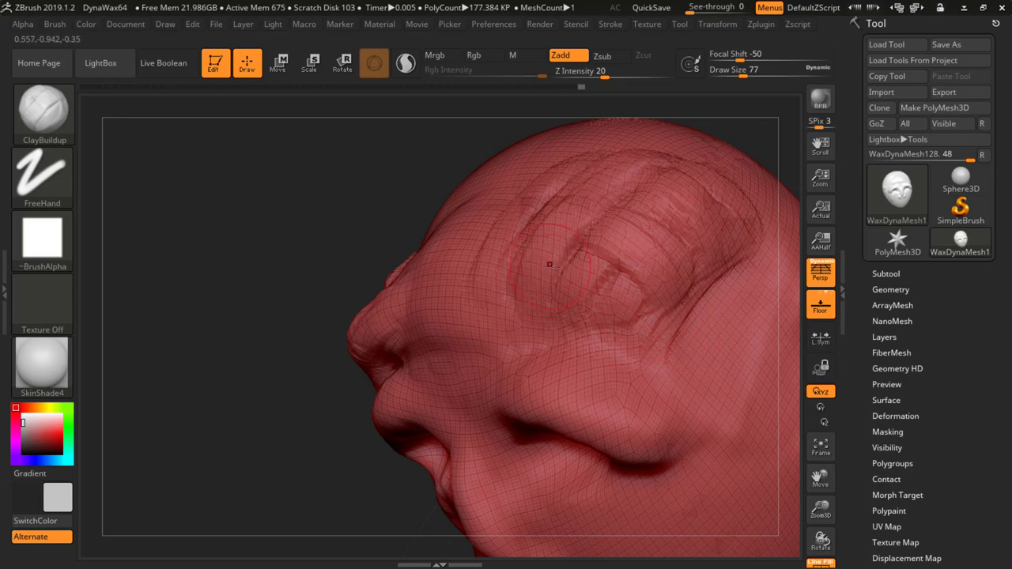
{"action": "right_click_drag", "start_coordinate": [550, 264], "coordinate": [611, 220]}
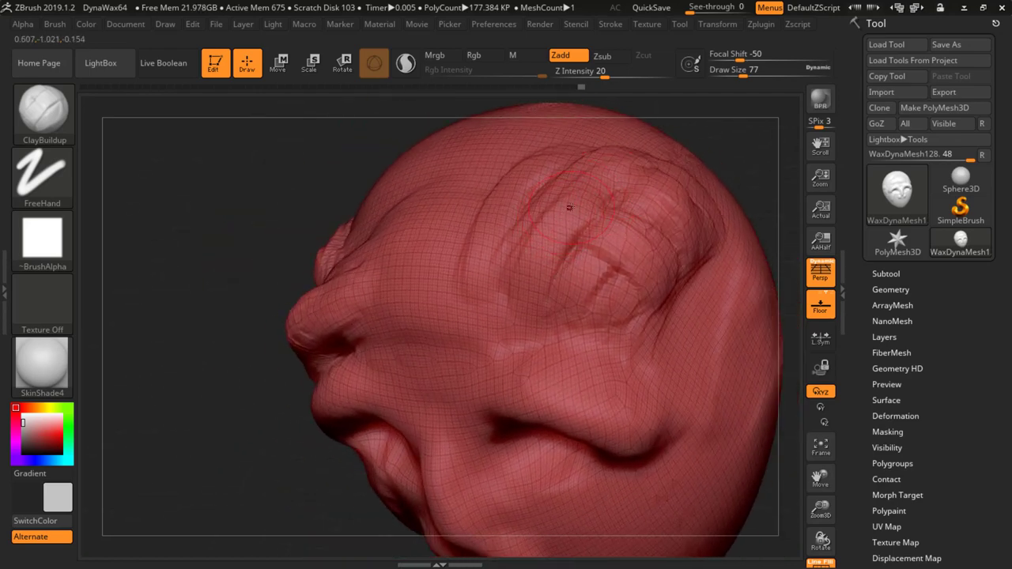
Smooth the stroke marks and edges of the raised clay mass on the side of the forehead
{"action": "key", "text": "shift"}
{"action": "key", "text": "shift"}
{"action": "key", "text": "shift"}
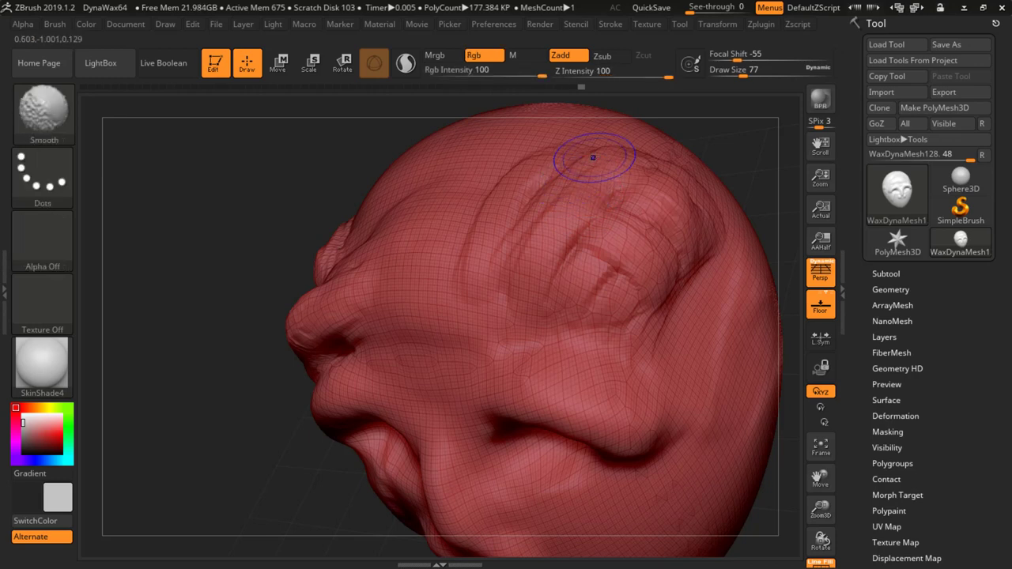
{"action": "mouse_move", "coordinate": [595, 159]}
{"action": "left_mouse_down", "text": "shift"}
{"action": "mouse_move", "coordinate": [622, 147]}
{"action": "mouse_move", "coordinate": [649, 182]}
{"action": "left_mouse_up", "text": "shift"}
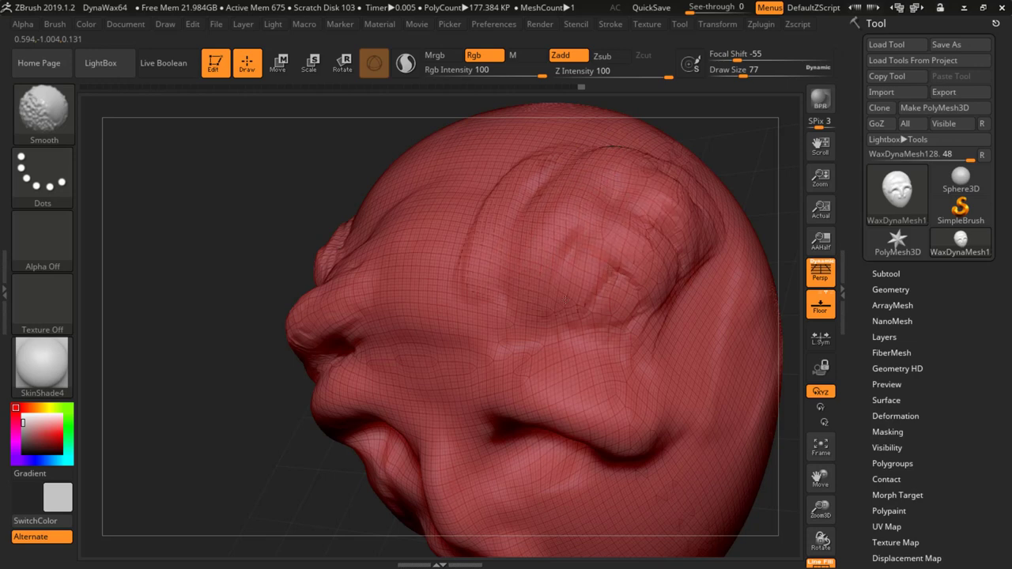
{"action": "left_click_drag", "start_coordinate": [565, 298], "coordinate": [693, 209], "text": "shift"}
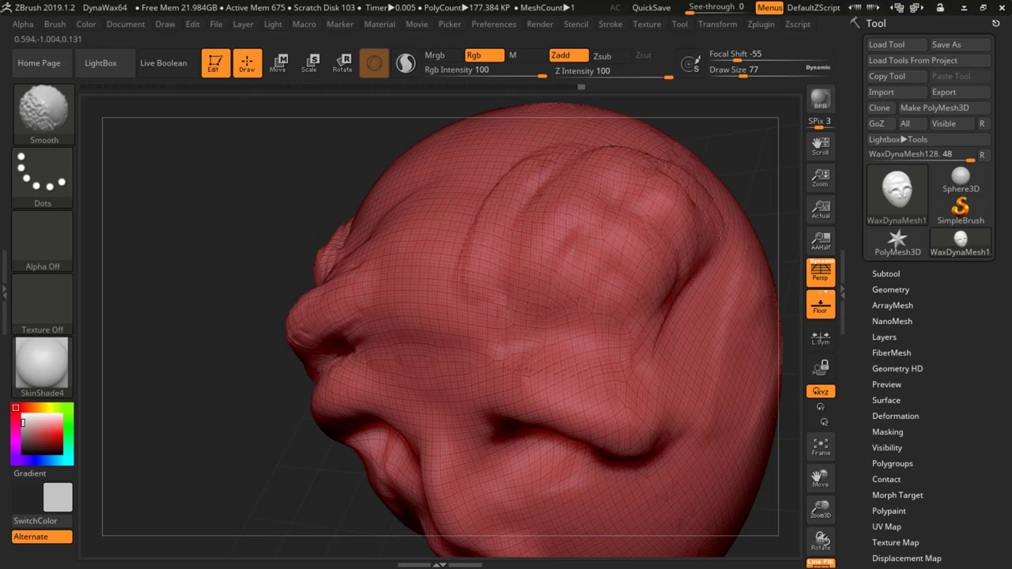
{"action": "left_click_drag", "start_coordinate": [630, 355], "coordinate": [685, 306], "text": "shift"}
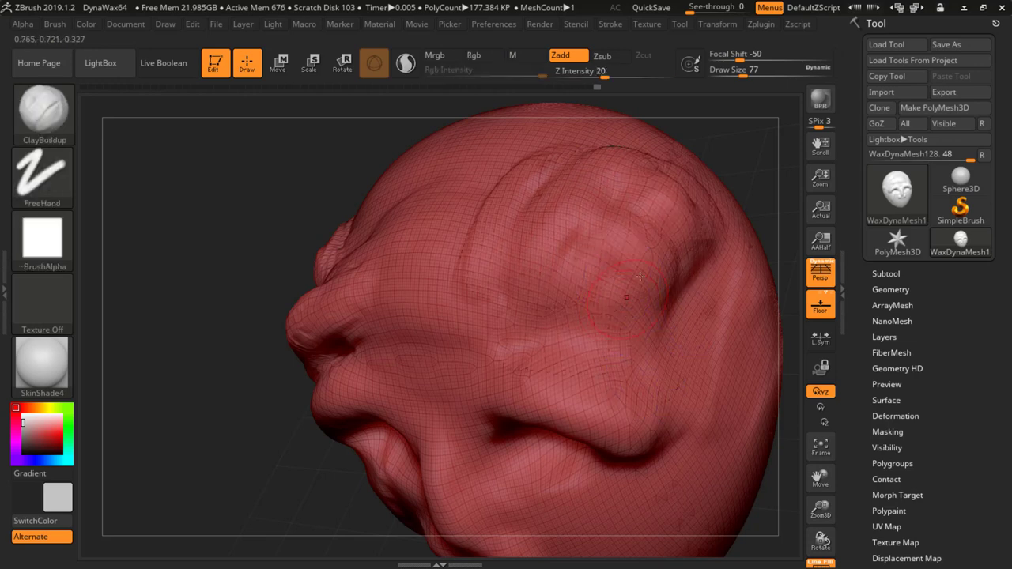
{"action": "mouse_move", "coordinate": [663, 272]}
{"action": "right_mouse_down", "text": "alt"}
{"action": "mouse_move", "coordinate": [552, 339]}
{"action": "mouse_move", "coordinate": [631, 238]}
{"action": "mouse_move", "coordinate": [617, 248]}
{"action": "mouse_move", "coordinate": [614, 285]}
{"action": "right_mouse_up", "text": "alt"}
{"action": "key", "text": "shift"}
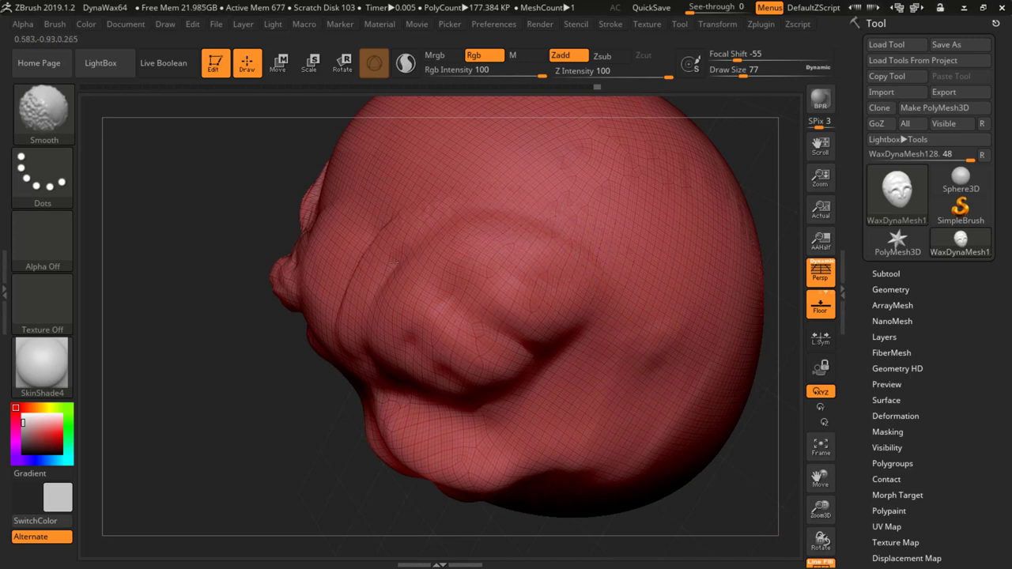
{"action": "left_click_drag", "start_coordinate": [399, 212], "coordinate": [373, 303], "text": "shift"}
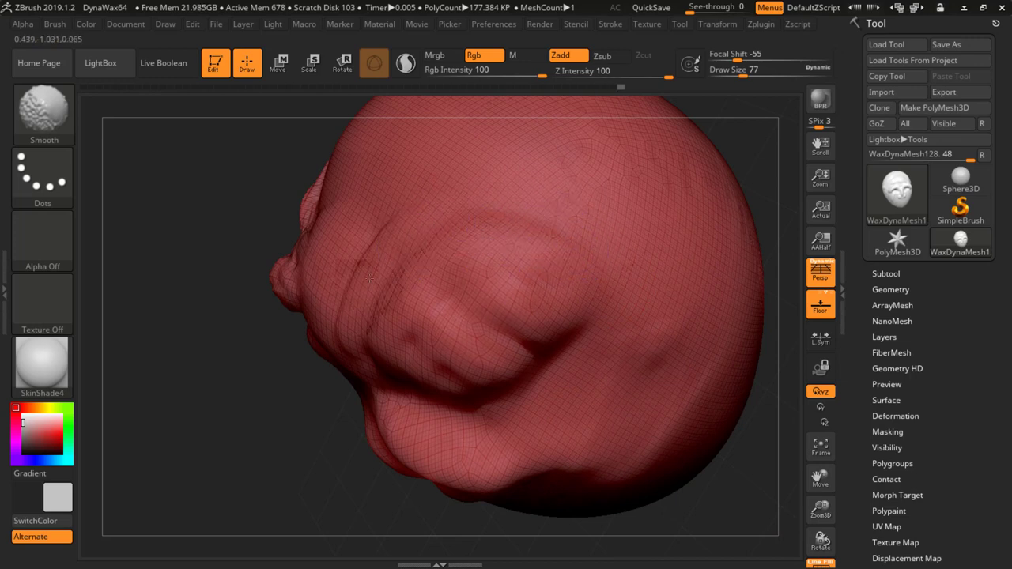
Add more ClayBuildup strokes on top of the smoothed forehead mass
{"action": "mouse_move", "coordinate": [483, 365]}
{"action": "right_mouse_down"}
{"action": "mouse_move", "coordinate": [463, 287]}
{"action": "mouse_move", "coordinate": [492, 312]}
{"action": "right_mouse_up"}
{"action": "right_click_drag", "start_coordinate": [515, 271], "coordinate": [524, 258]}
{"action": "mouse_move", "coordinate": [524, 256]}
{"action": "left_mouse_down"}
{"action": "mouse_move", "coordinate": [464, 310]}
{"action": "mouse_move", "coordinate": [477, 280]}
{"action": "left_mouse_up"}
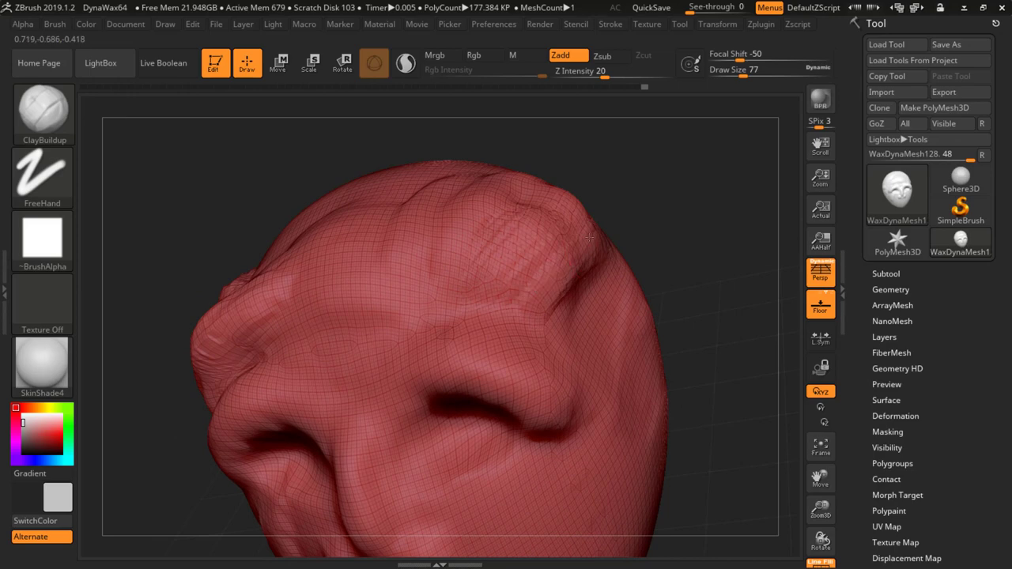
Switch to the Move Topological brush at Draw Size 234 and pull the forehead mass outward
{"action": "left_click", "coordinate": [44, 111]}
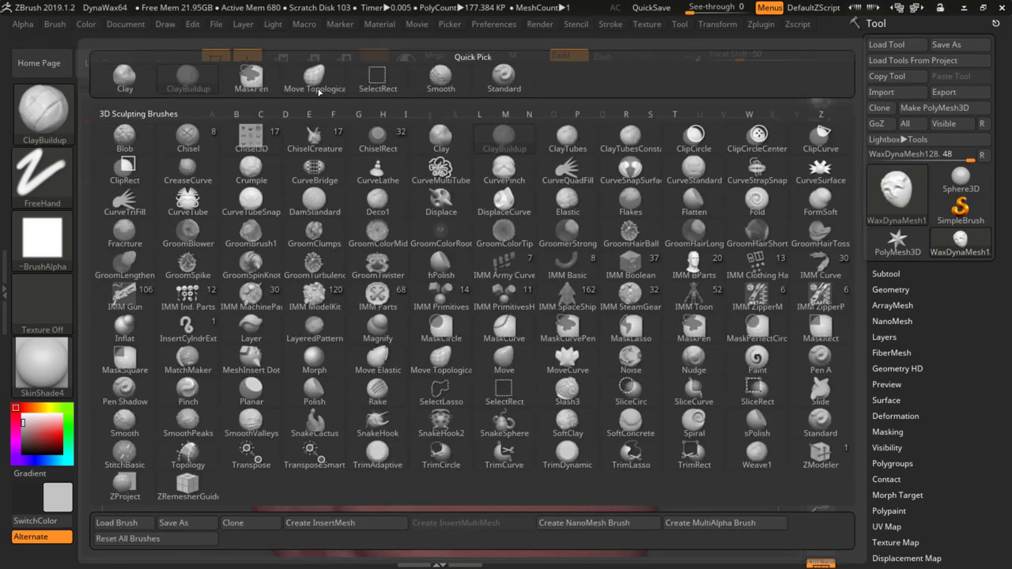
{"action": "left_click", "coordinate": [294, 88]}
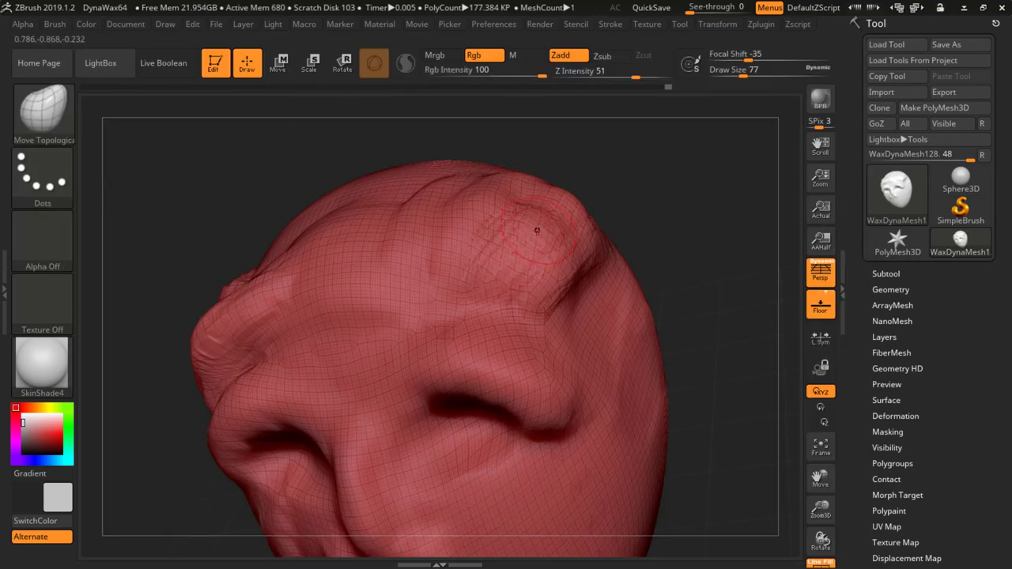
{"action": "key", "text": "space"}
{"action": "left_click_drag", "start_coordinate": [536, 232], "coordinate": [554, 232]}
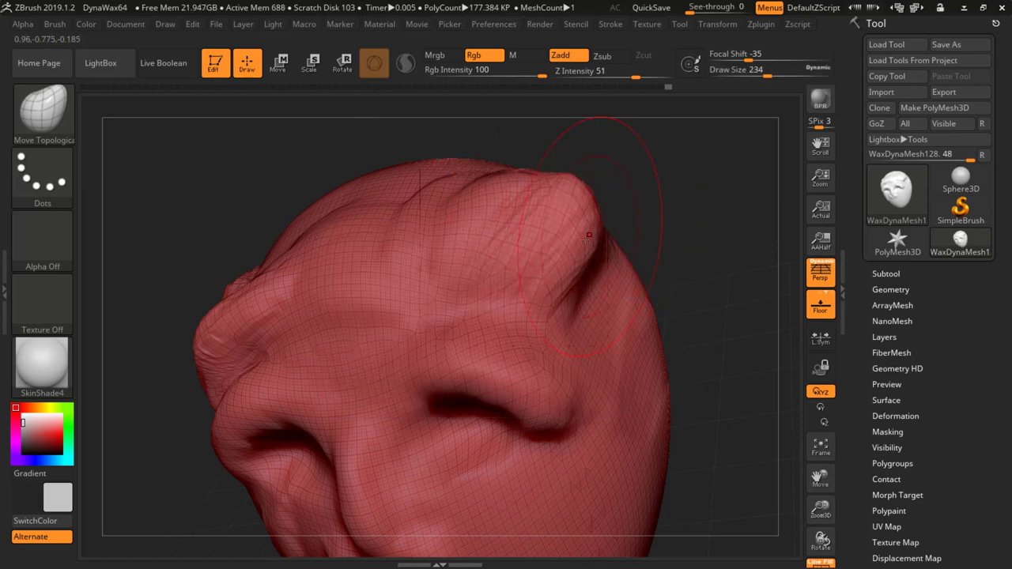
Pull the forehead mass further up and outward into a horn-like bulge, working from several angles
{"action": "right_click_drag", "start_coordinate": [587, 239], "coordinate": [389, 242]}
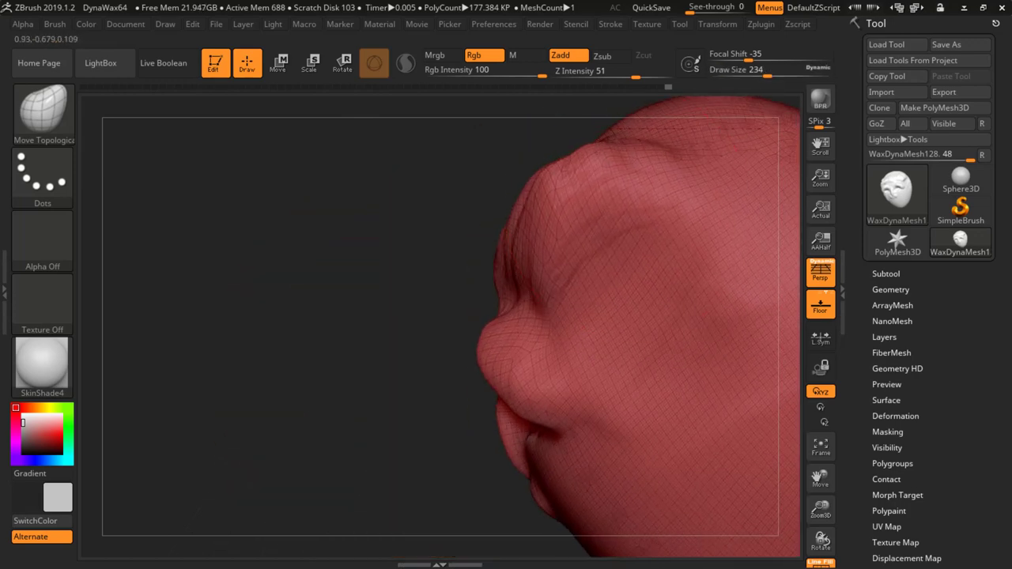
{"action": "right_click_drag", "start_coordinate": [595, 147], "coordinate": [588, 190]}
{"action": "left_click_drag", "start_coordinate": [495, 162], "coordinate": [525, 110]}
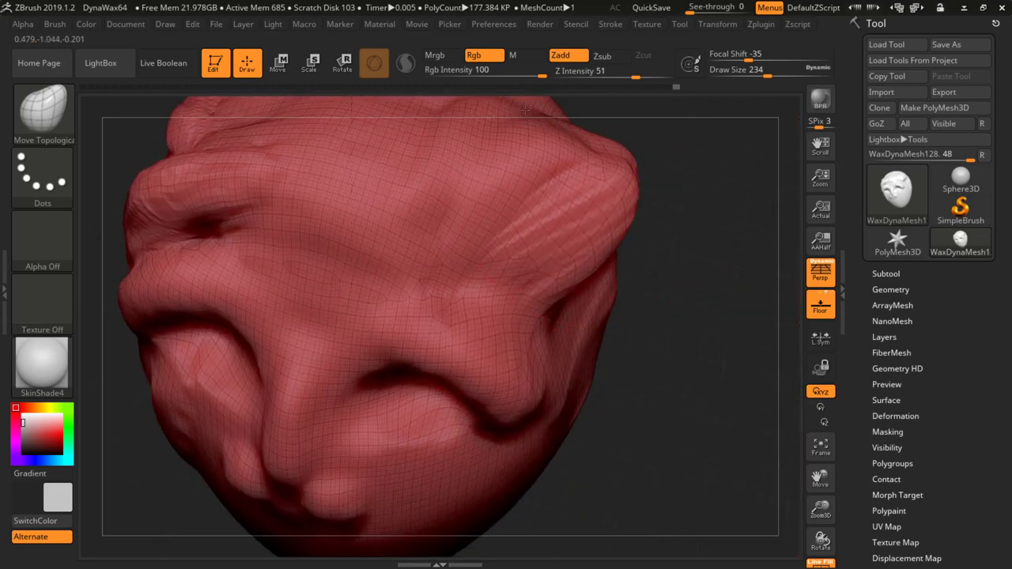
{"action": "right_click_drag", "start_coordinate": [577, 164], "coordinate": [637, 161]}
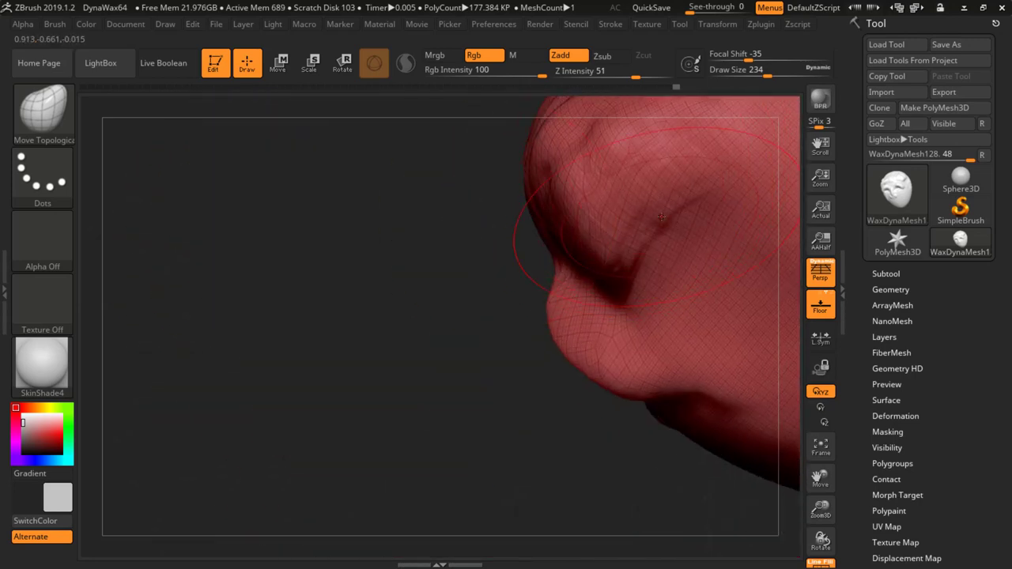
{"action": "right_click_drag", "start_coordinate": [661, 216], "coordinate": [567, 178]}
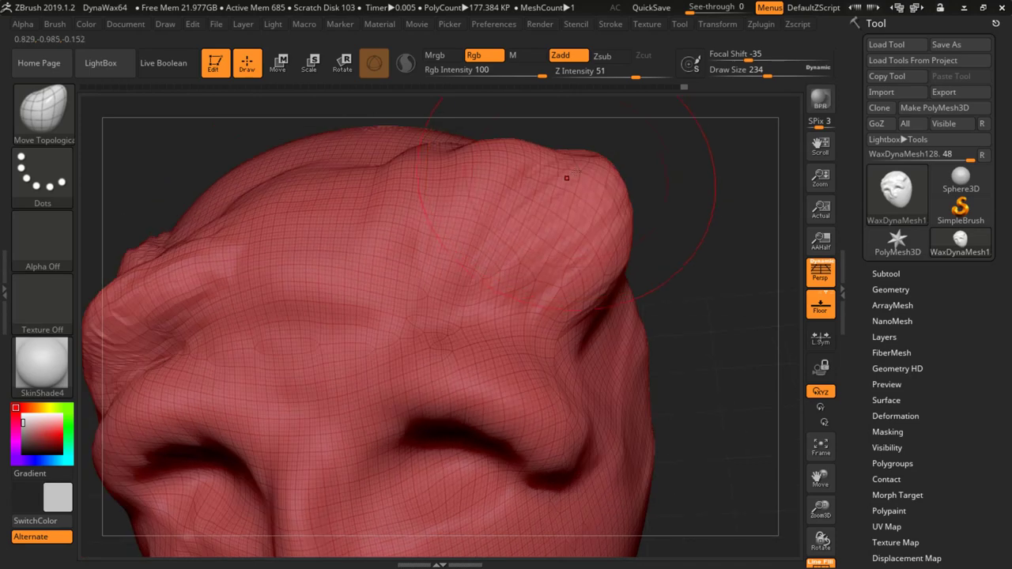
{"action": "left_click_drag", "start_coordinate": [567, 178], "coordinate": [586, 166]}
{"action": "right_click_drag", "start_coordinate": [546, 266], "coordinate": [608, 275]}
{"action": "left_click_drag", "start_coordinate": [565, 380], "coordinate": [634, 383]}
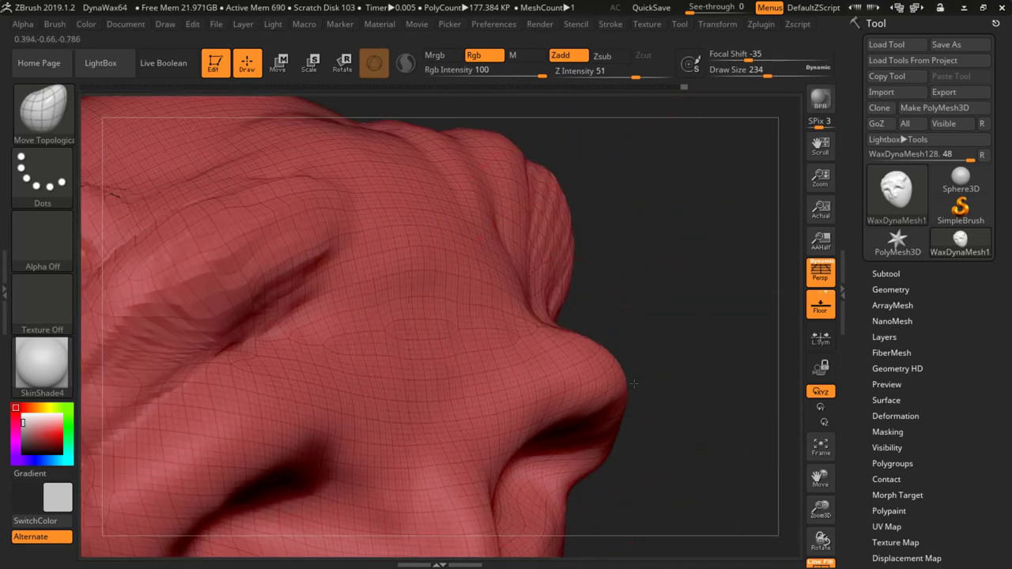
{"action": "right_click_drag", "start_coordinate": [458, 402], "coordinate": [520, 350]}
{"action": "right_click_drag", "start_coordinate": [487, 312], "coordinate": [587, 266]}
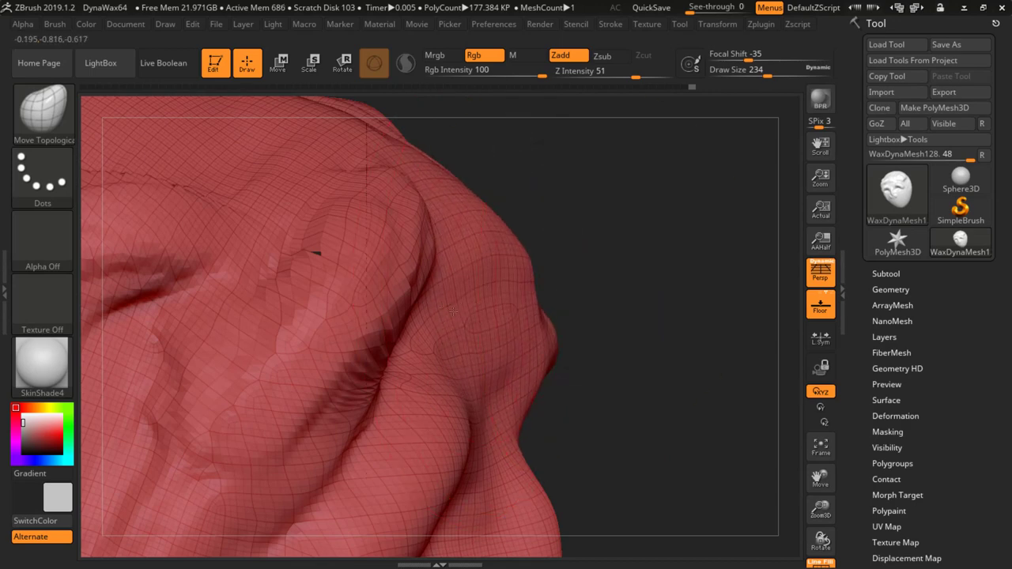
{"action": "right_click_drag", "start_coordinate": [452, 311], "coordinate": [548, 306]}
{"action": "mouse_move", "coordinate": [634, 330]}
{"action": "right_mouse_down"}
{"action": "mouse_move", "coordinate": [451, 344]}
{"action": "mouse_move", "coordinate": [589, 330]}
{"action": "mouse_move", "coordinate": [565, 318]}
{"action": "mouse_move", "coordinate": [379, 352]}
{"action": "right_mouse_up"}
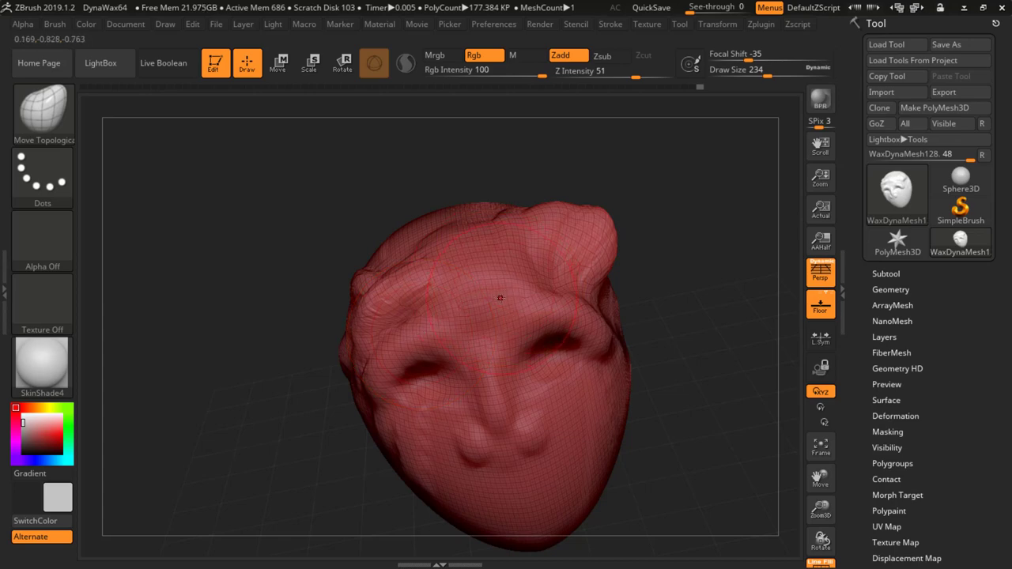
Reselect the Move Topological brush and pull the horn-like forehead bulge once more from the side
{"action": "left_click", "coordinate": [57, 119]}
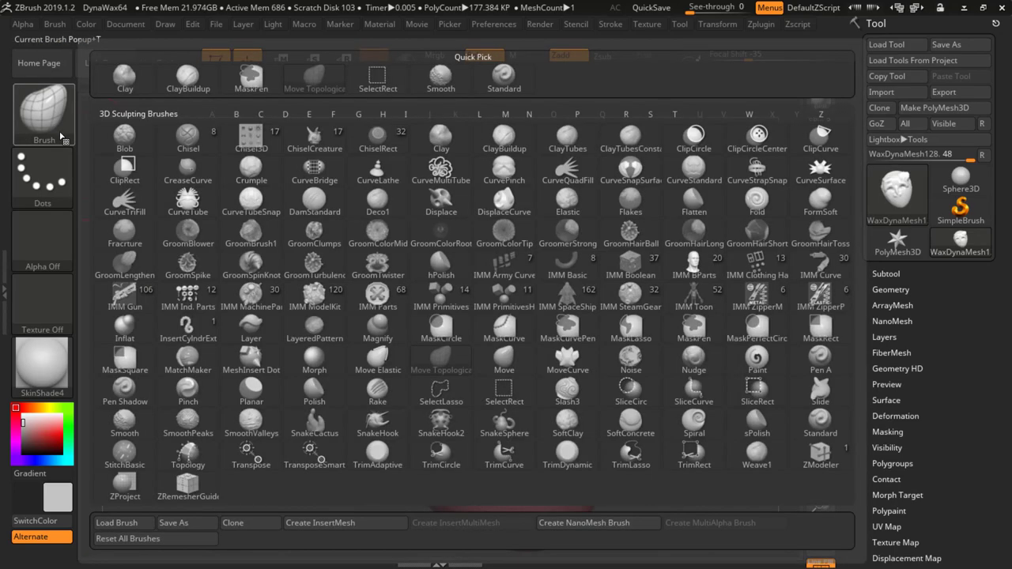
{"action": "left_click", "coordinate": [441, 360]}
{"action": "left_click", "coordinate": [62, 125]}
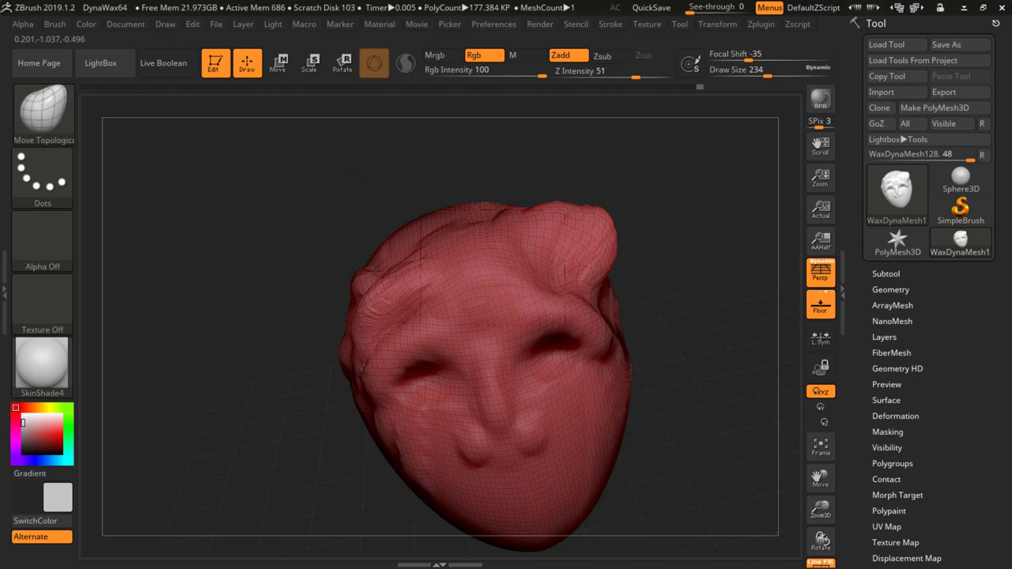
{"action": "mouse_move", "coordinate": [352, 186]}
{"action": "left_mouse_down"}
{"action": "mouse_move", "coordinate": [546, 282]}
{"action": "mouse_move", "coordinate": [523, 245]}
{"action": "mouse_move", "coordinate": [534, 240]}
{"action": "mouse_move", "coordinate": [515, 244]}
{"action": "left_mouse_up"}
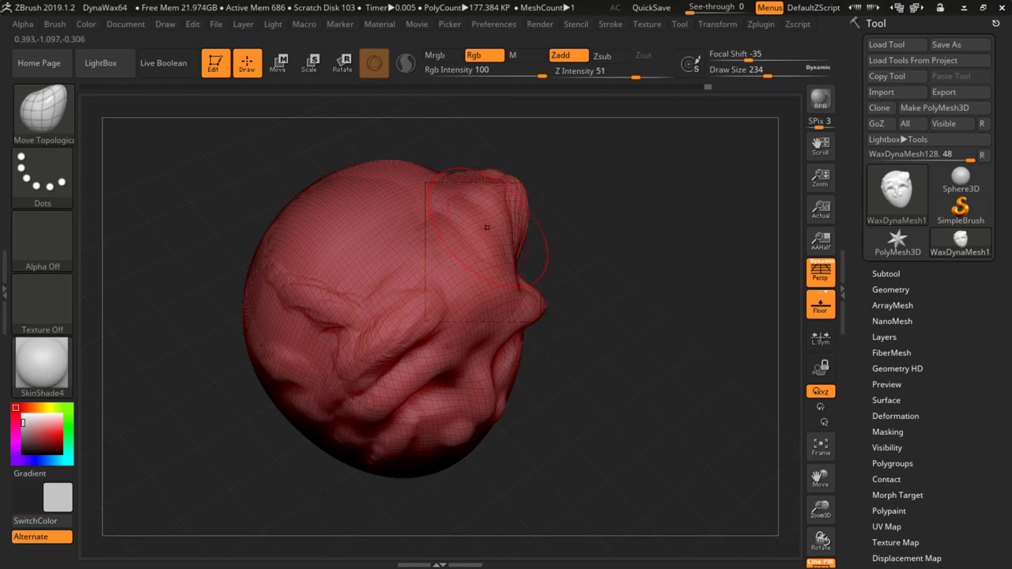
Switch to the Move brush at Draw Size 234 and pull the ridges on the other side of the forehead
{"action": "left_click", "coordinate": [43, 110]}
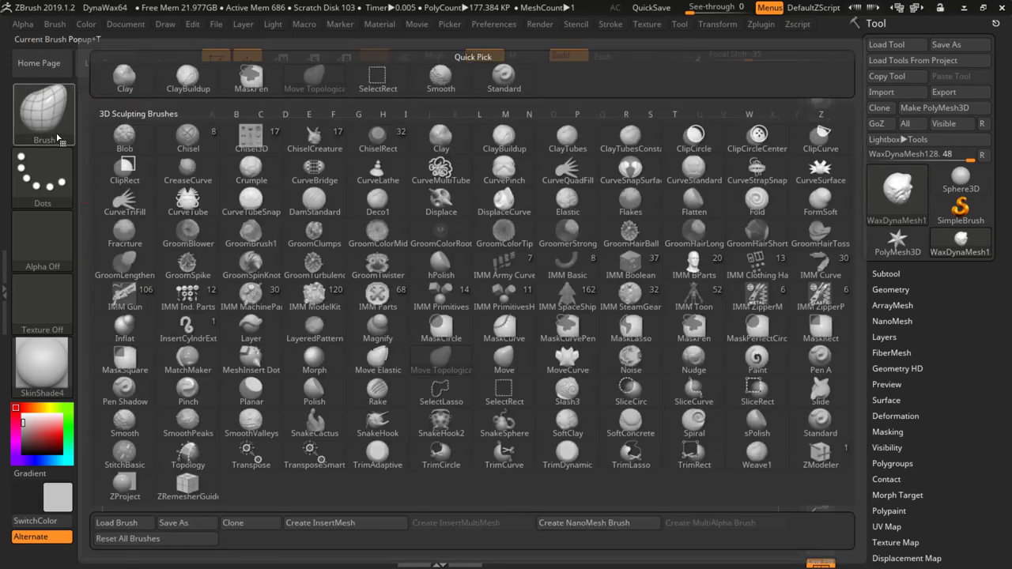
{"action": "left_click", "coordinate": [507, 363]}
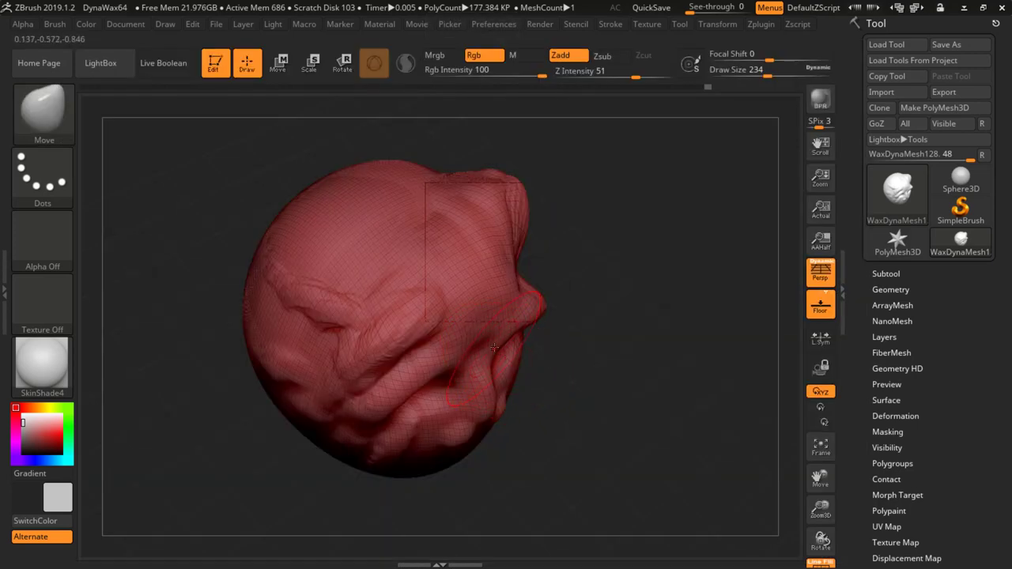
{"action": "mouse_move", "coordinate": [573, 300]}
{"action": "left_mouse_down"}
{"action": "mouse_move", "coordinate": [543, 235]}
{"action": "mouse_move", "coordinate": [585, 238]}
{"action": "mouse_move", "coordinate": [533, 251]}
{"action": "left_mouse_up"}
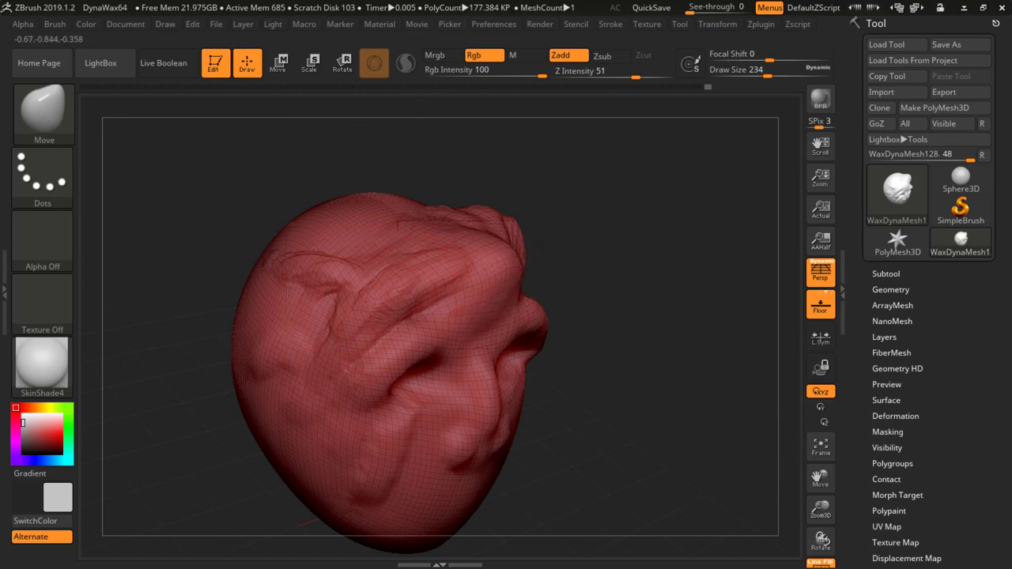
{"action": "mouse_move", "coordinate": [287, 293]}
{"action": "left_mouse_down"}
{"action": "mouse_move", "coordinate": [328, 290]}
{"action": "mouse_move", "coordinate": [317, 291]}
{"action": "mouse_move", "coordinate": [350, 268]}
{"action": "mouse_move", "coordinate": [406, 306]}
{"action": "left_mouse_up"}
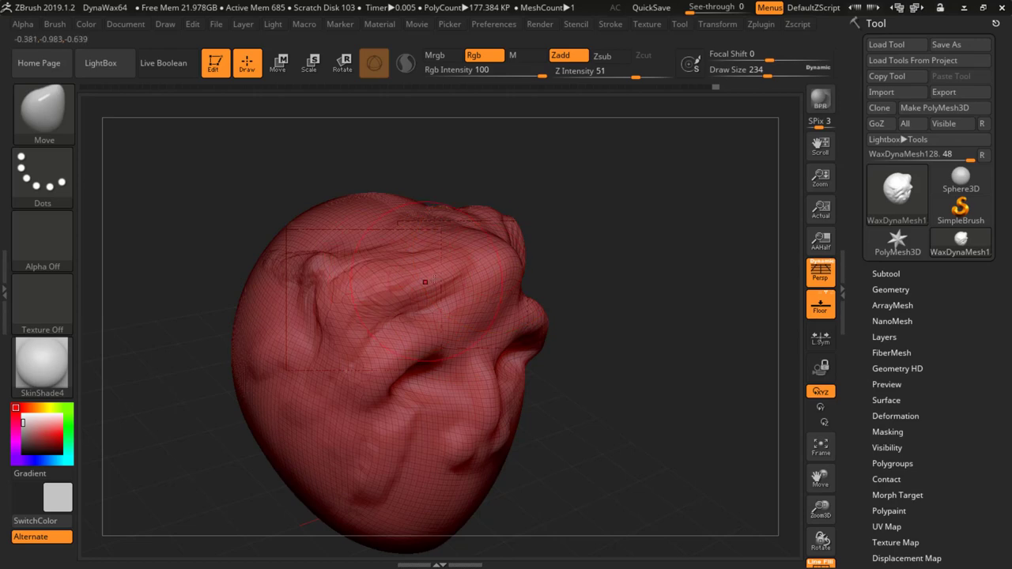
Turn off the polyframe display and bring the horn-like bulge into close-up
{"action": "mouse_move", "coordinate": [388, 245]}
{"action": "right_mouse_down"}
{"action": "mouse_move", "coordinate": [316, 257]}
{"action": "mouse_move", "coordinate": [496, 244]}
{"action": "mouse_move", "coordinate": [527, 226]}
{"action": "mouse_move", "coordinate": [518, 226]}
{"action": "right_mouse_up"}
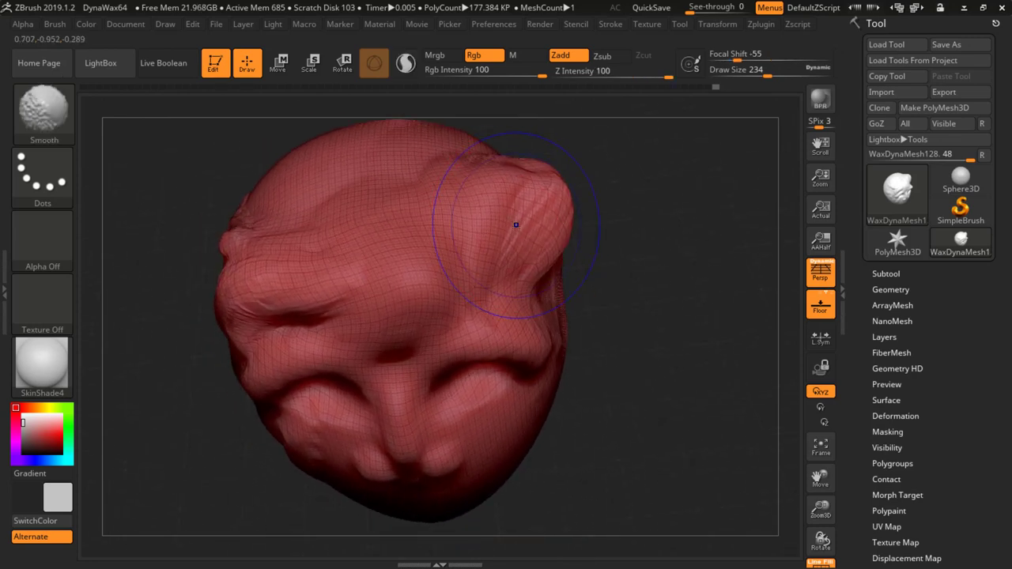
{"action": "key", "text": "shift+f"}
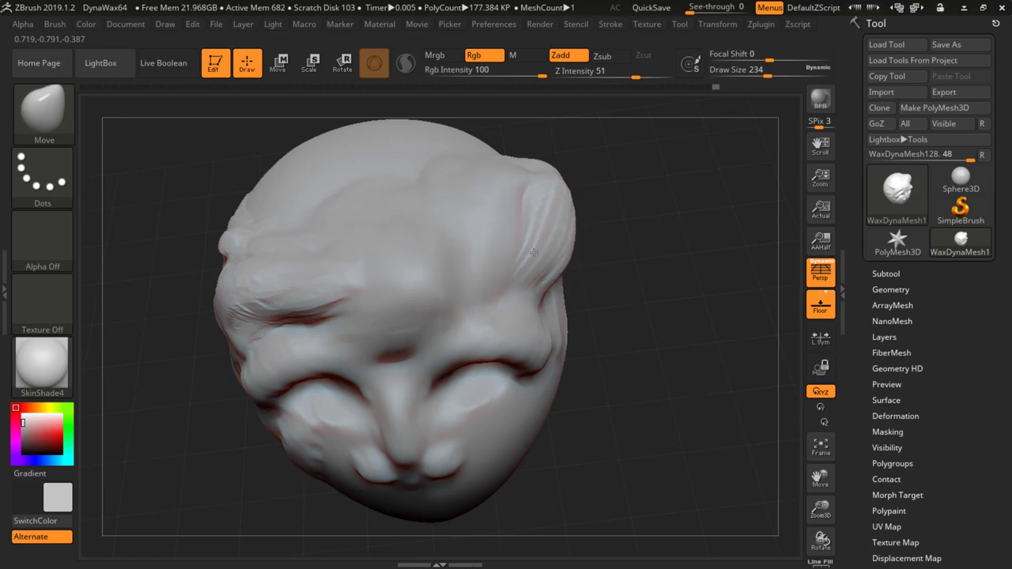
{"action": "mouse_move", "coordinate": [604, 290]}
{"action": "right_mouse_down"}
{"action": "mouse_move", "coordinate": [583, 317]}
{"action": "mouse_move", "coordinate": [524, 291]}
{"action": "mouse_move", "coordinate": [496, 261]}
{"action": "mouse_move", "coordinate": [475, 273]}
{"action": "mouse_move", "coordinate": [497, 209]}
{"action": "right_mouse_up"}
{"action": "mouse_move", "coordinate": [513, 269]}
{"action": "right_mouse_down", "text": "ctrl"}
{"action": "mouse_move", "coordinate": [579, 277]}
{"action": "mouse_move", "coordinate": [476, 264]}
{"action": "mouse_move", "coordinate": [522, 272]}
{"action": "right_mouse_up", "text": "ctrl"}
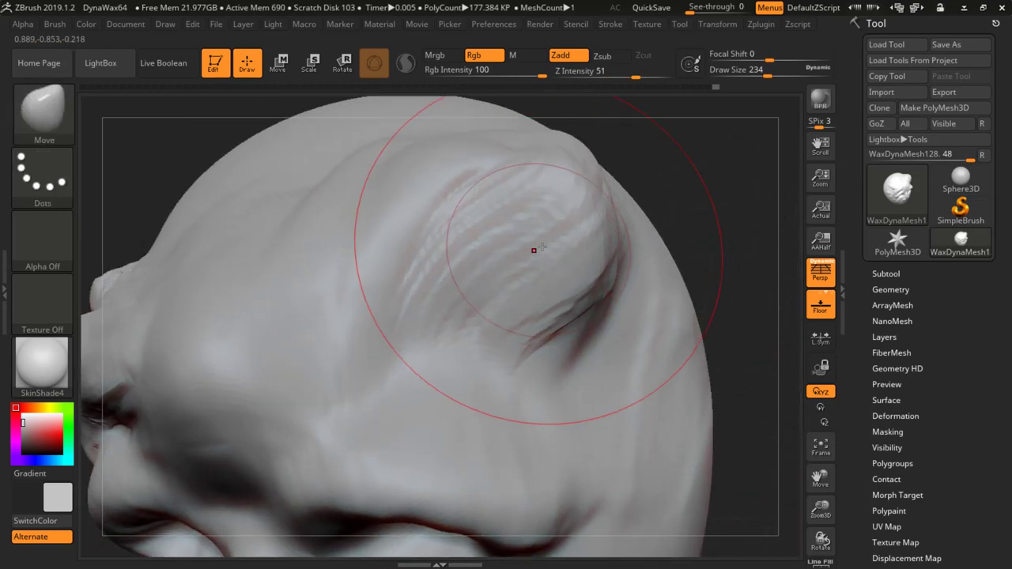
Switch to the DamStandard brush
{"action": "left_click", "coordinate": [57, 117]}
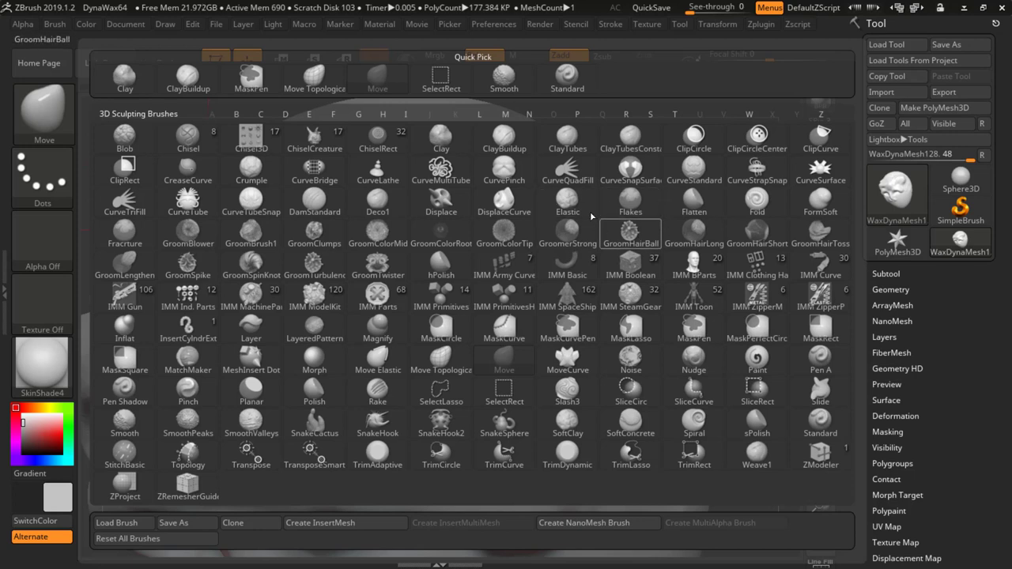
{"action": "mouse_move", "coordinate": [573, 227]}
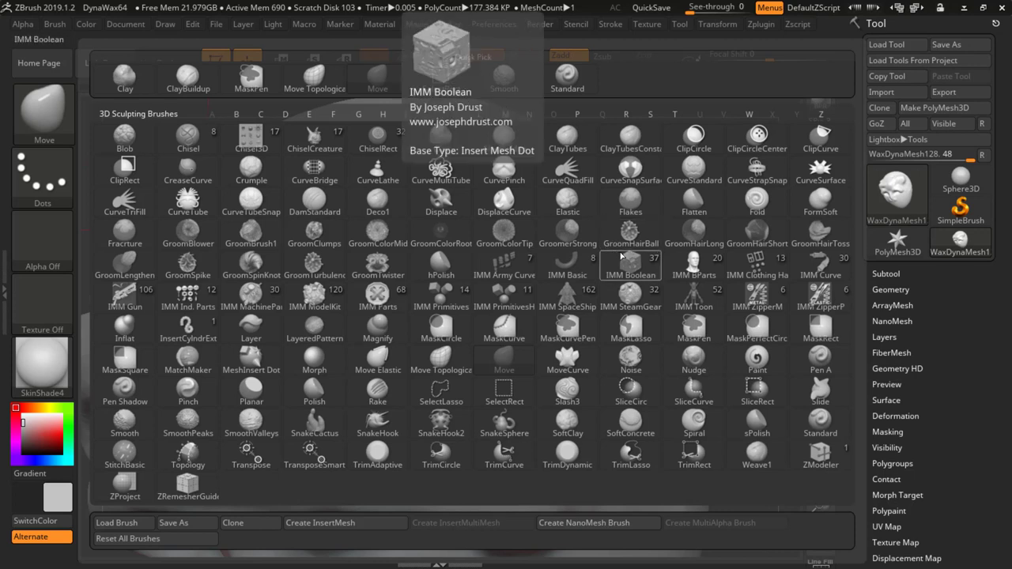
{"action": "key", "text": "d"}
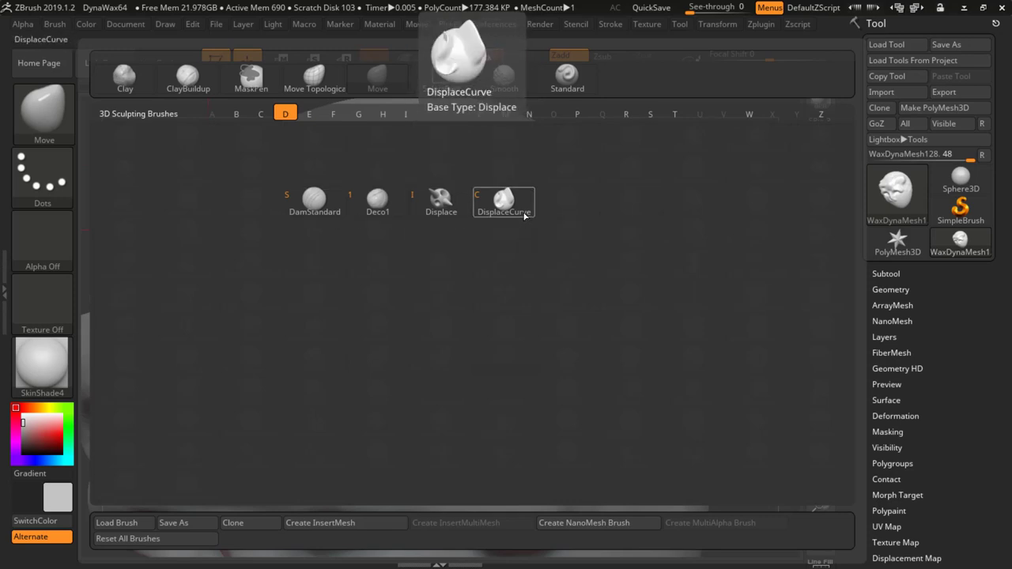
{"action": "key", "text": "s"}
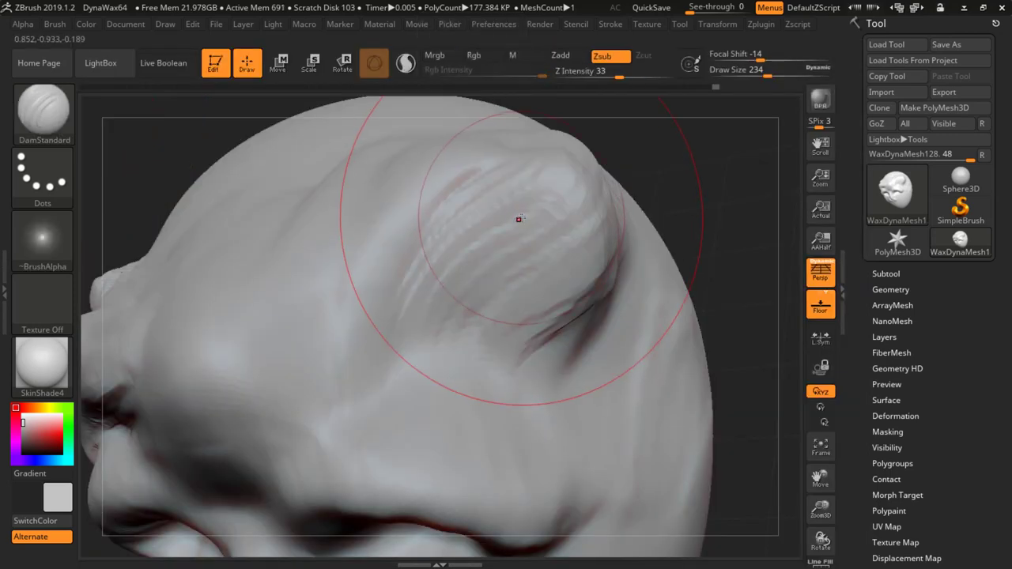
{"action": "left_click", "coordinate": [49, 117]}
{"action": "key", "text": "s"}
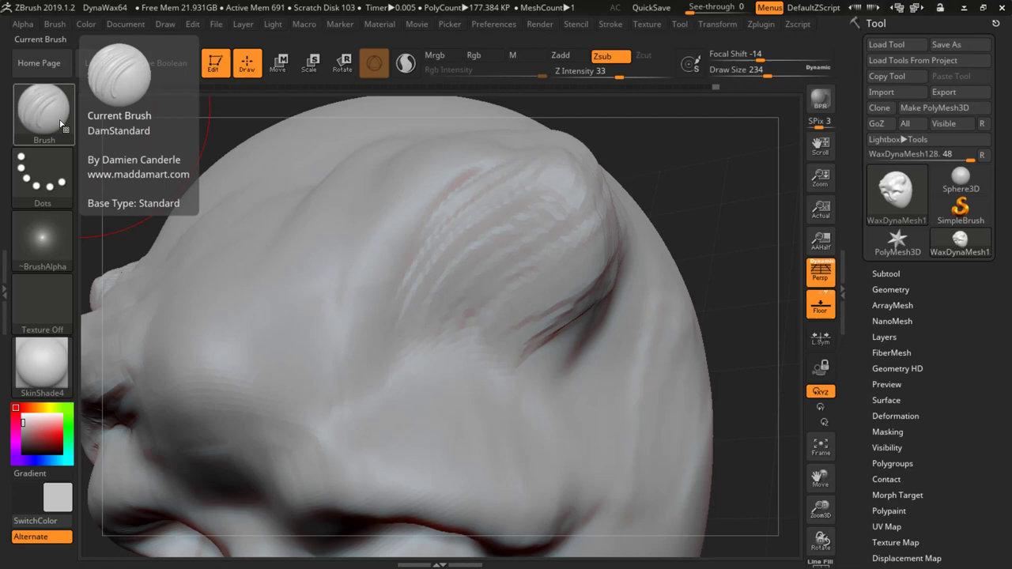
{"action": "left_click", "coordinate": [56, 117]}
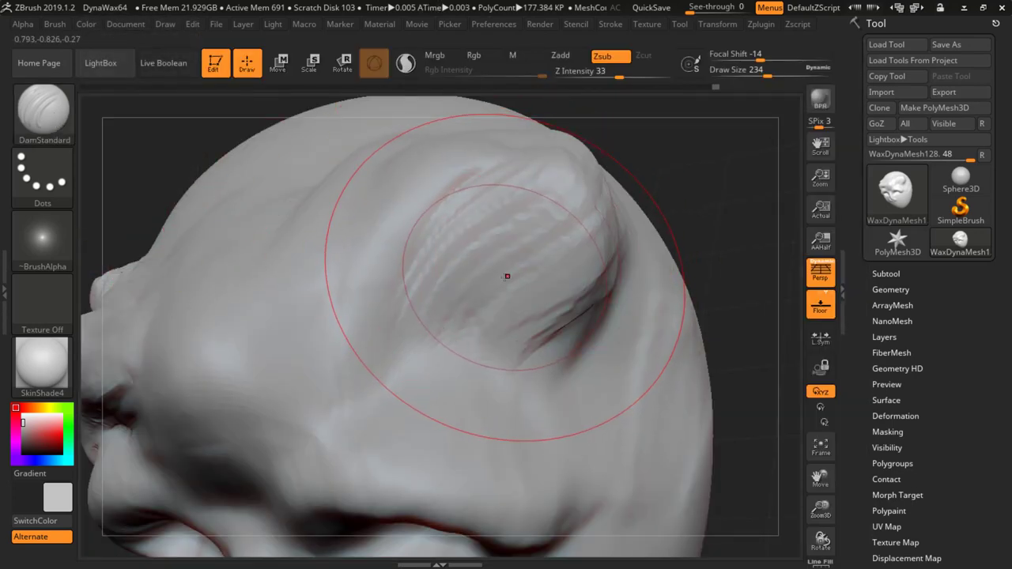
{"action": "left_click", "coordinate": [43, 111]}
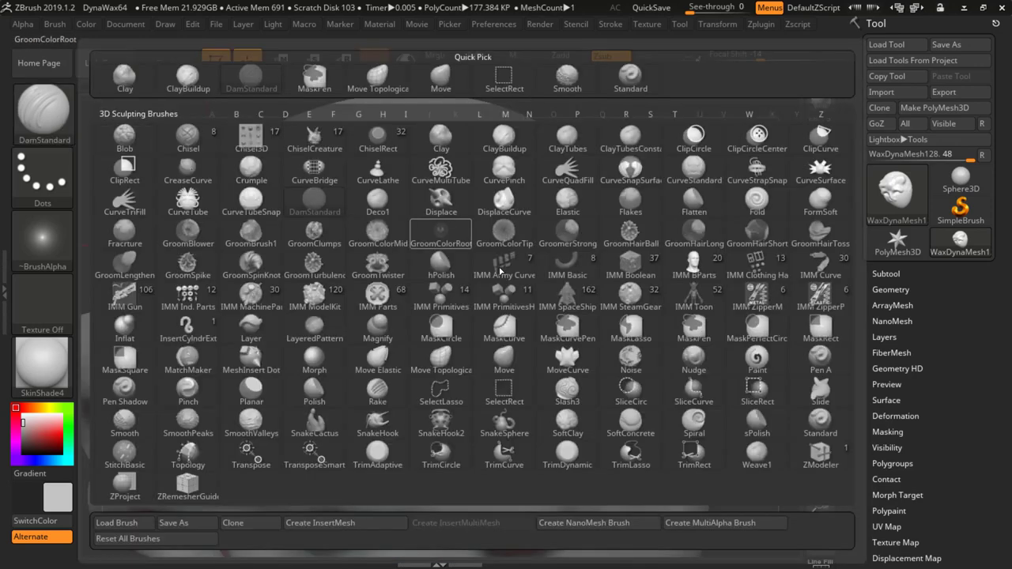
{"action": "key", "text": "d"}
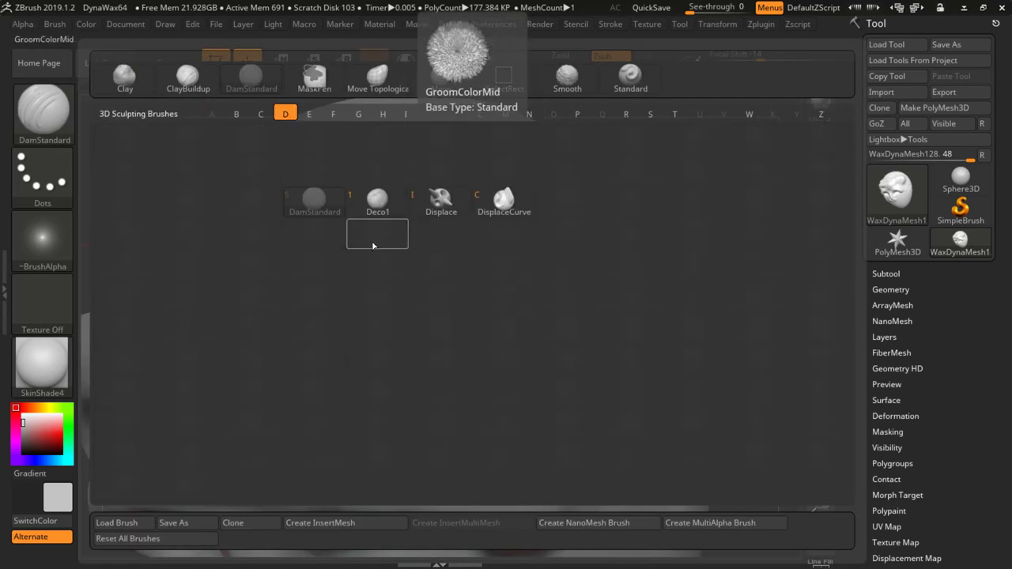
{"action": "left_click", "coordinate": [315, 202]}
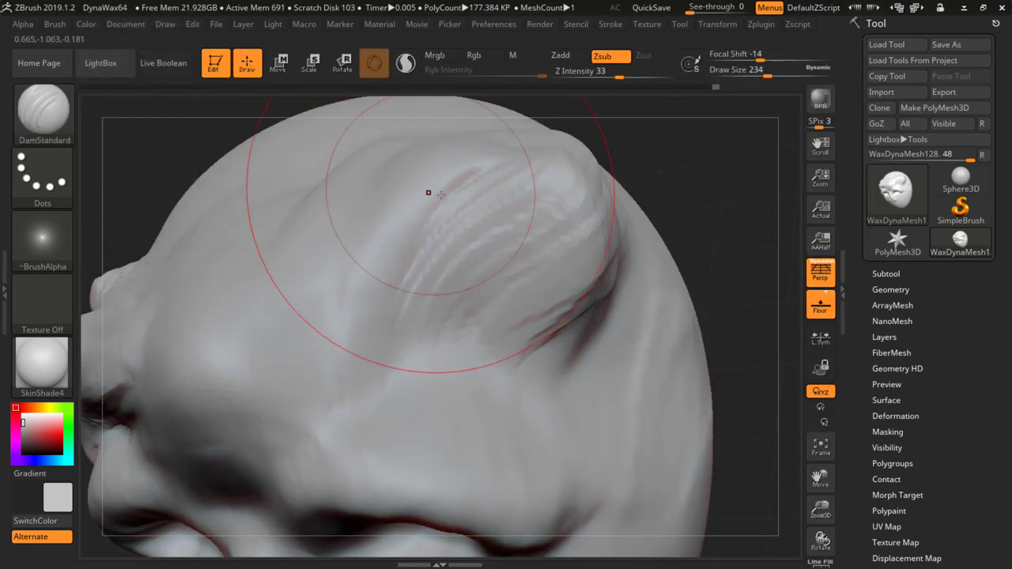
Set the Draw Size to 33 and carve curved DamStandard grooves lengthwise along the horn-like bulge
{"action": "right_click", "coordinate": [504, 200]}
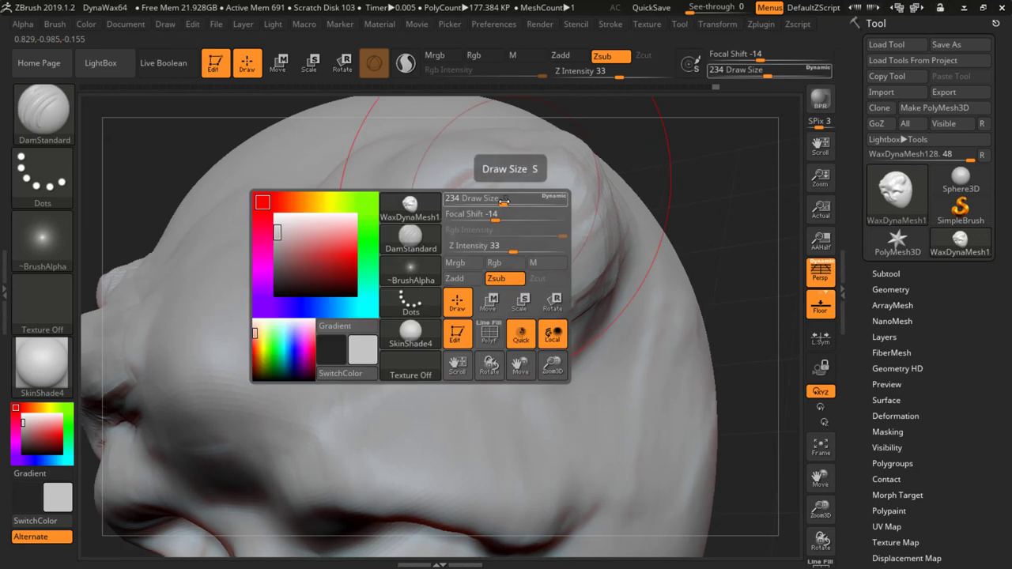
{"action": "left_click_drag", "start_coordinate": [501, 204], "coordinate": [473, 205]}
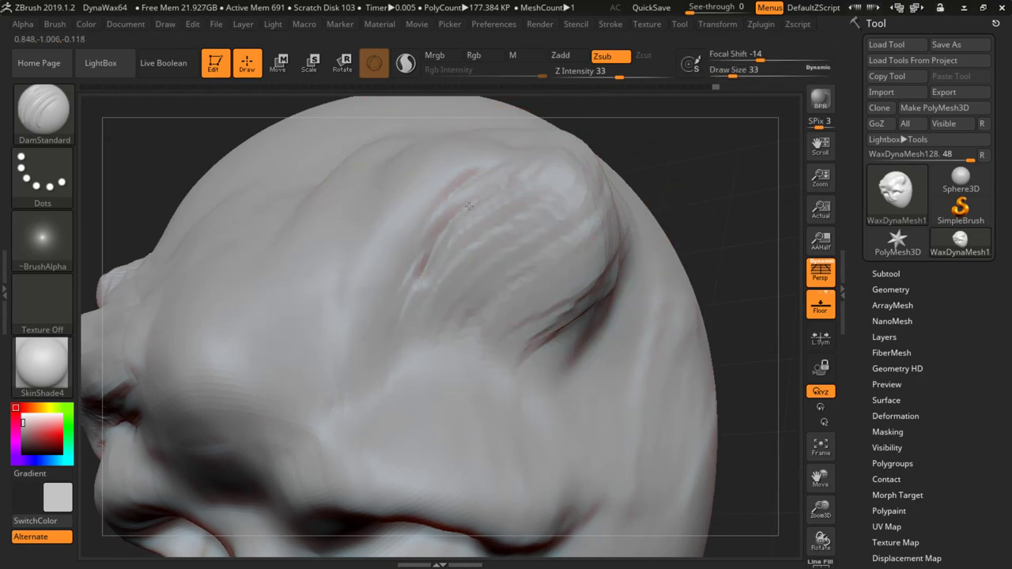
{"action": "left_click_drag", "start_coordinate": [450, 230], "coordinate": [393, 336]}
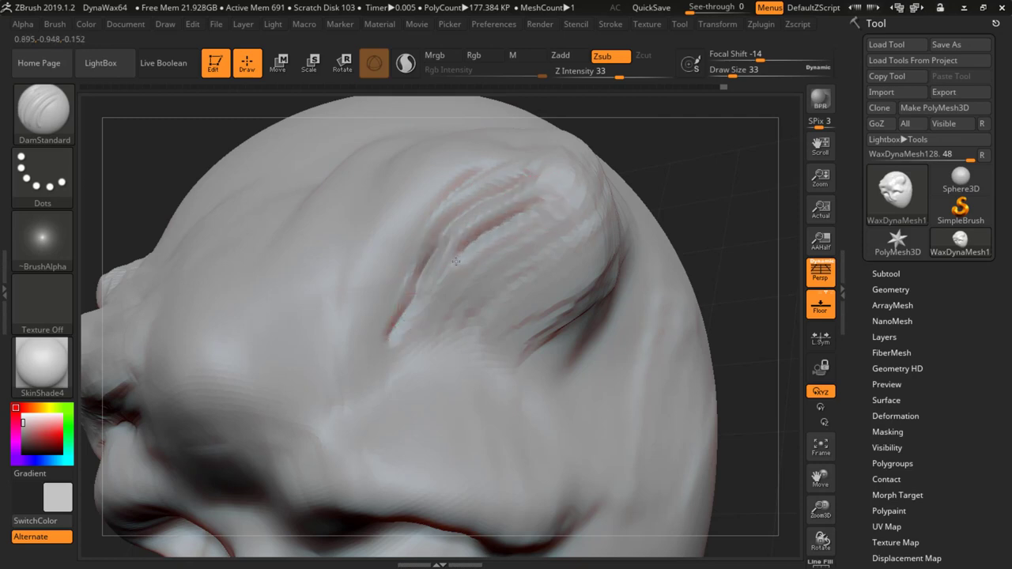
{"action": "mouse_move", "coordinate": [400, 341]}
{"action": "left_mouse_down"}
{"action": "mouse_move", "coordinate": [498, 233]}
{"action": "mouse_move", "coordinate": [539, 206]}
{"action": "left_mouse_up"}
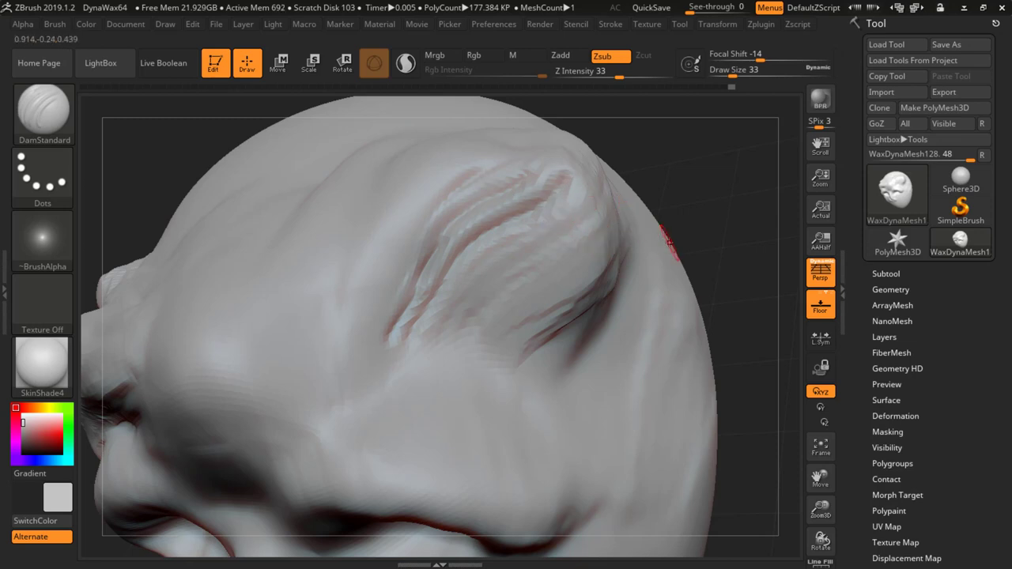
Subdivide the head mesh twice for finer groove detail
{"action": "key", "text": "ctrl"}
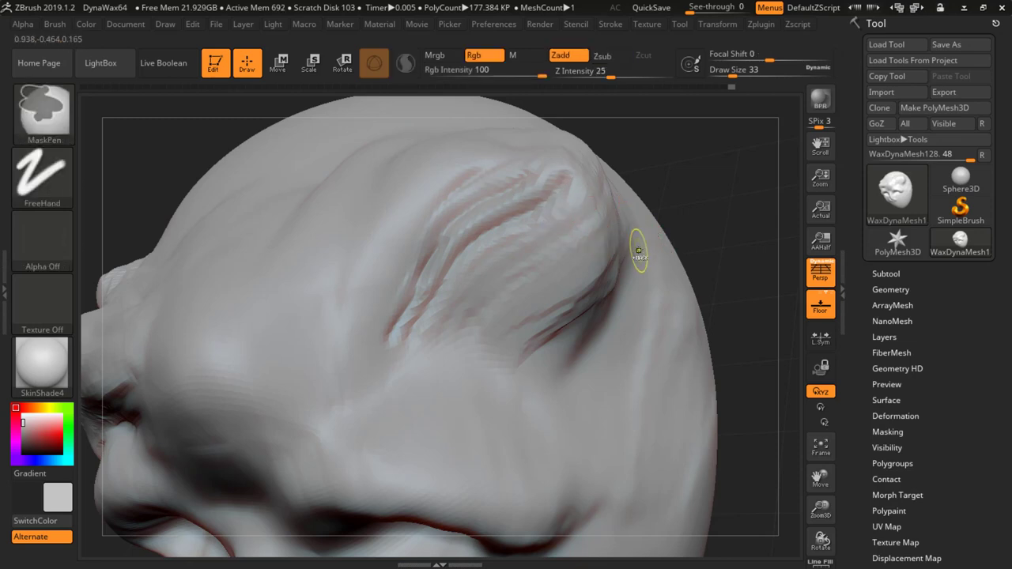
{"action": "key", "text": "ctrl+shift+z"}
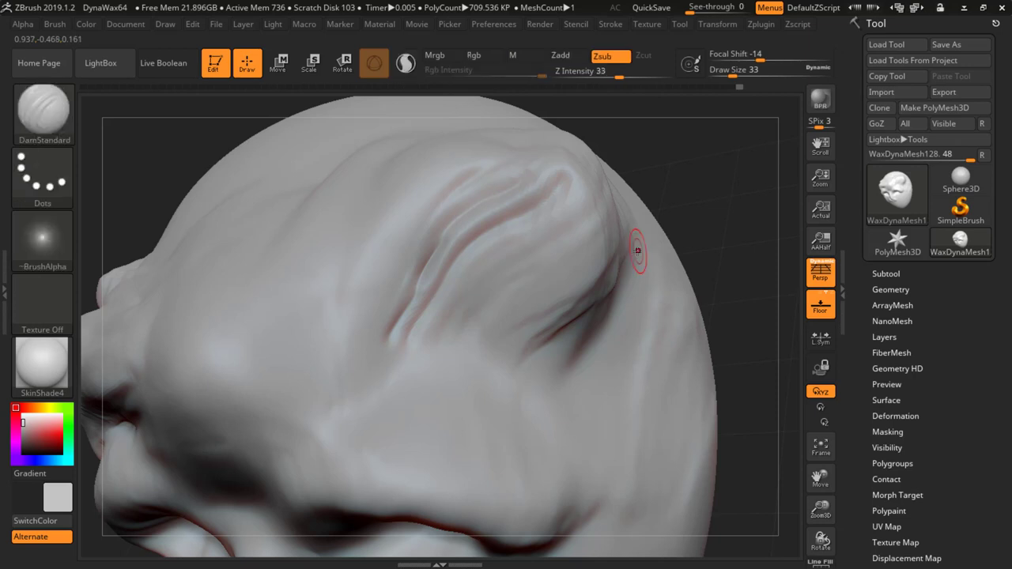
{"action": "key", "text": "ctrl"}
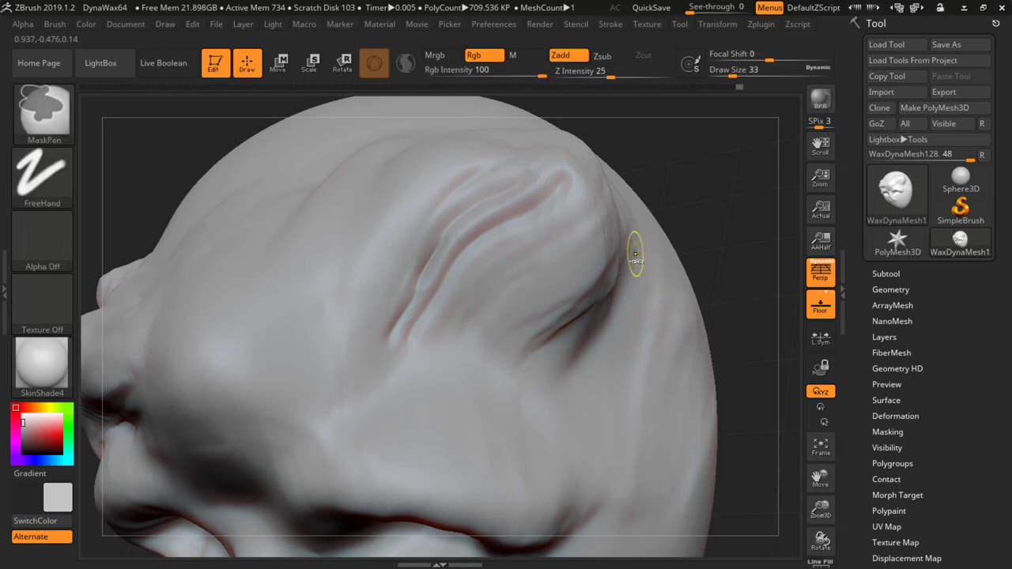
{"action": "key", "text": "ctrl+d"}
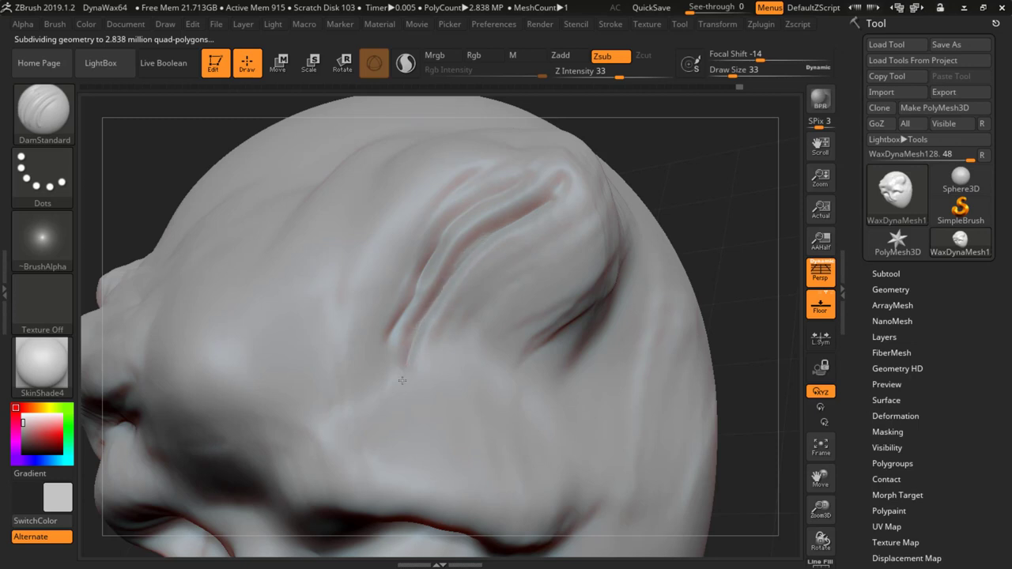
Carve another long groove along the bulge and briefly show the polyframe to check the mesh density
{"action": "mouse_move", "coordinate": [587, 213]}
{"action": "left_mouse_down"}
{"action": "mouse_move", "coordinate": [462, 303]}
{"action": "mouse_move", "coordinate": [432, 369]}
{"action": "left_mouse_up"}
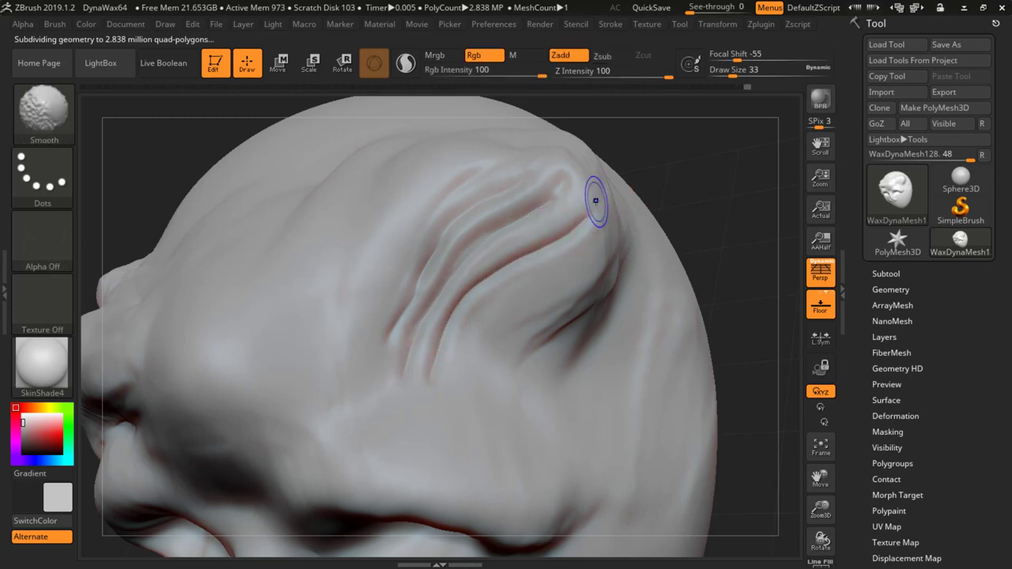
{"action": "key", "text": "shift+f"}
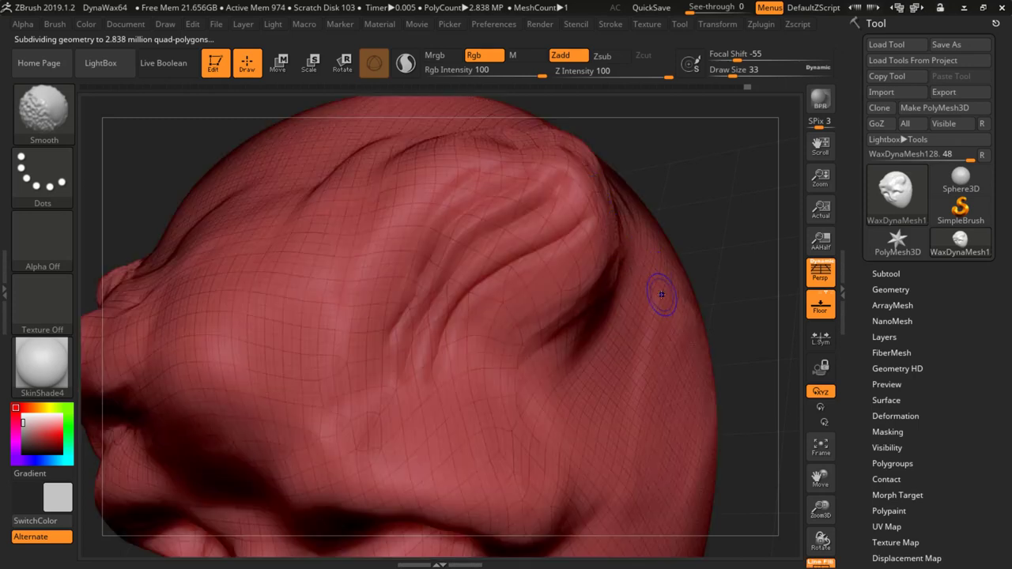
{"action": "key", "text": "shift+f"}
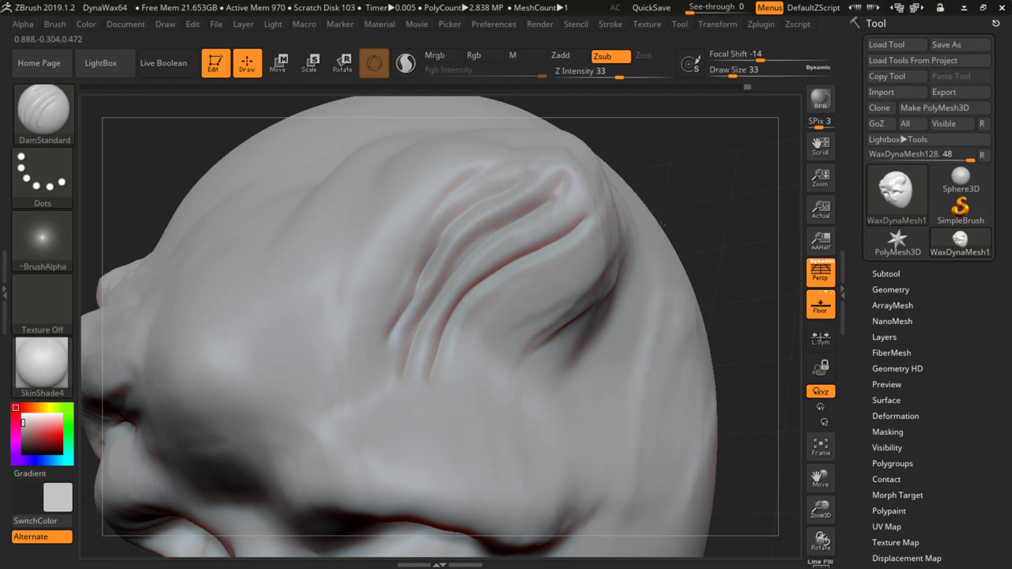
Extend the DamStandard grooves around the side and tip of the bulge and deepen the groove along its upper edge
{"action": "left_click_drag", "start_coordinate": [661, 225], "coordinate": [603, 221]}
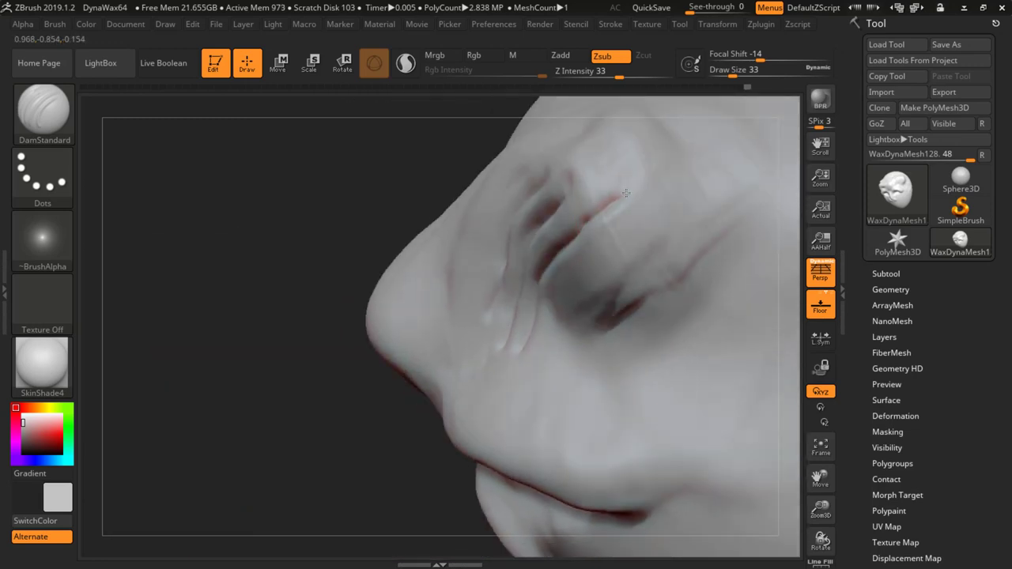
{"action": "mouse_move", "coordinate": [677, 163]}
{"action": "left_mouse_down"}
{"action": "mouse_move", "coordinate": [615, 204]}
{"action": "mouse_move", "coordinate": [572, 253]}
{"action": "left_mouse_up"}
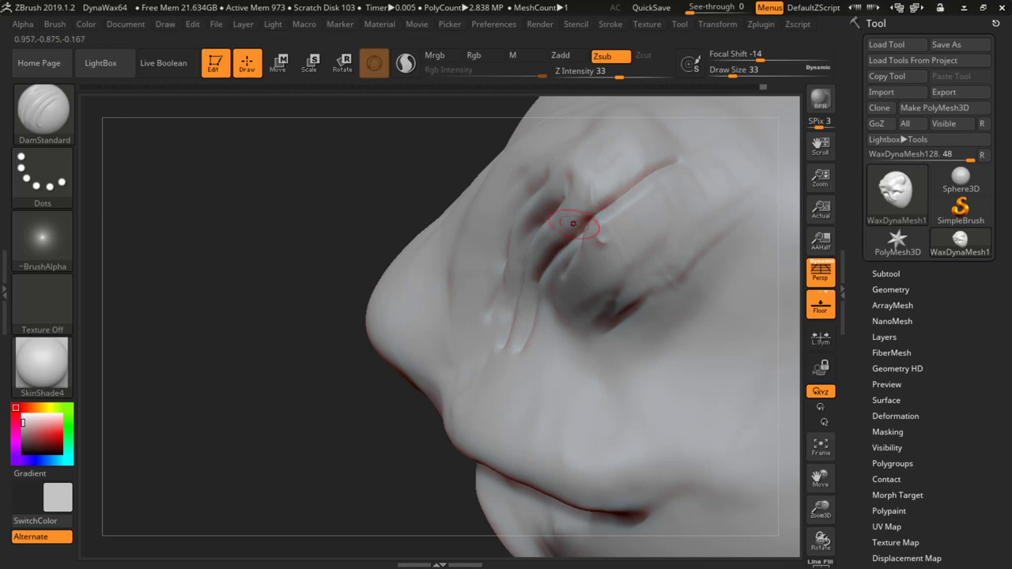
{"action": "mouse_move", "coordinate": [569, 222]}
{"action": "right_mouse_down"}
{"action": "mouse_move", "coordinate": [531, 193]}
{"action": "mouse_move", "coordinate": [563, 199]}
{"action": "right_mouse_up"}
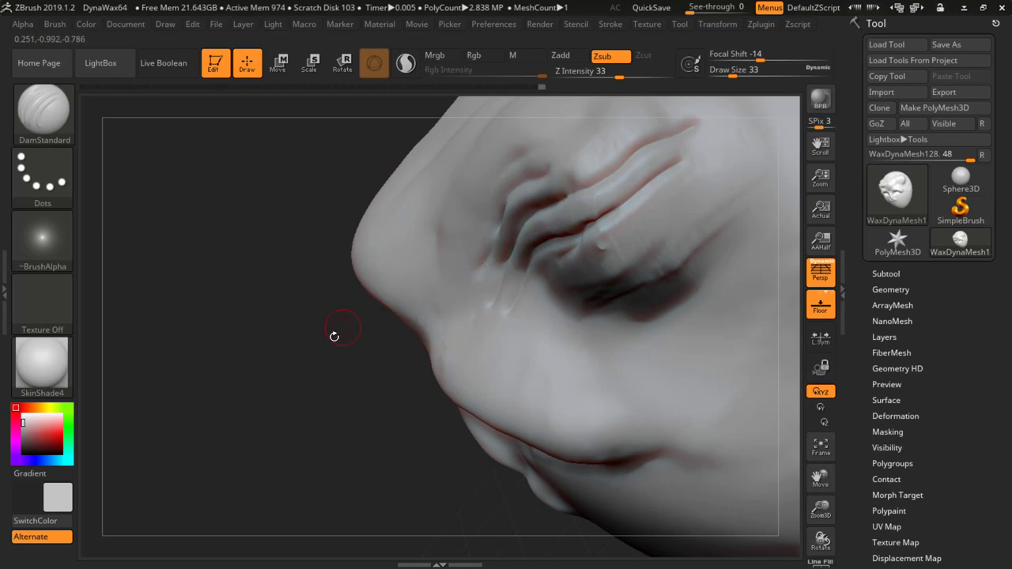
{"action": "mouse_move", "coordinate": [333, 336]}
{"action": "left_mouse_down"}
{"action": "mouse_move", "coordinate": [455, 329]}
{"action": "mouse_move", "coordinate": [457, 368]}
{"action": "left_mouse_up"}
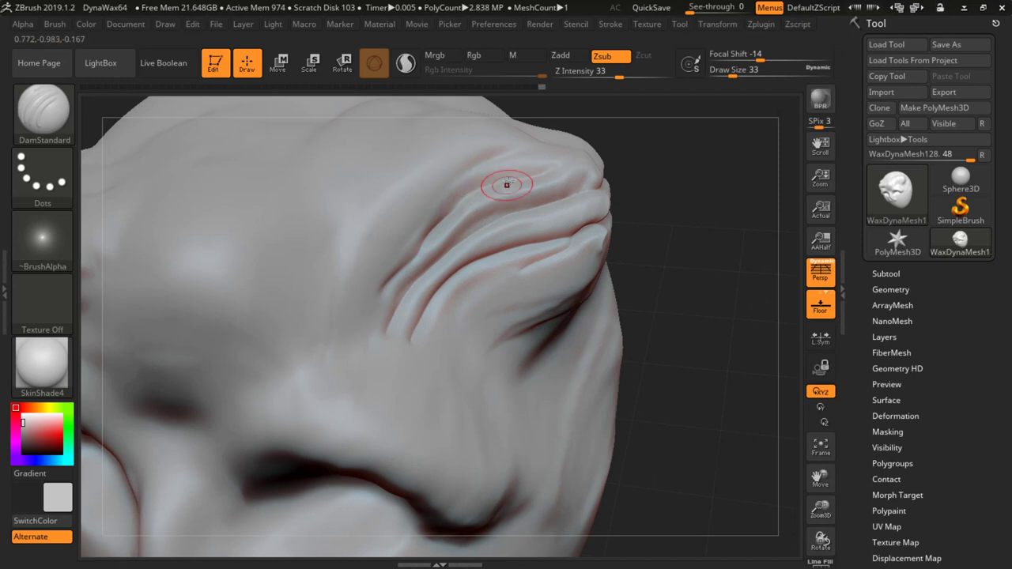
{"action": "left_click_drag", "start_coordinate": [538, 169], "coordinate": [489, 188]}
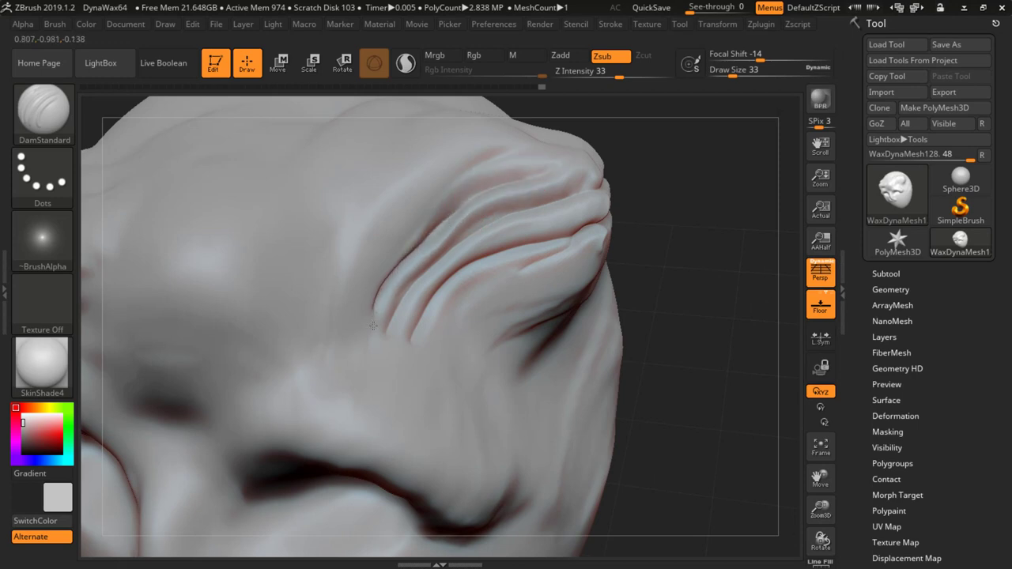
Extend the DamStandard grooves from the base of the horn-like bulge down toward the brow and inspect the bulge from several angles
{"action": "left_click_drag", "start_coordinate": [370, 329], "coordinate": [307, 370]}
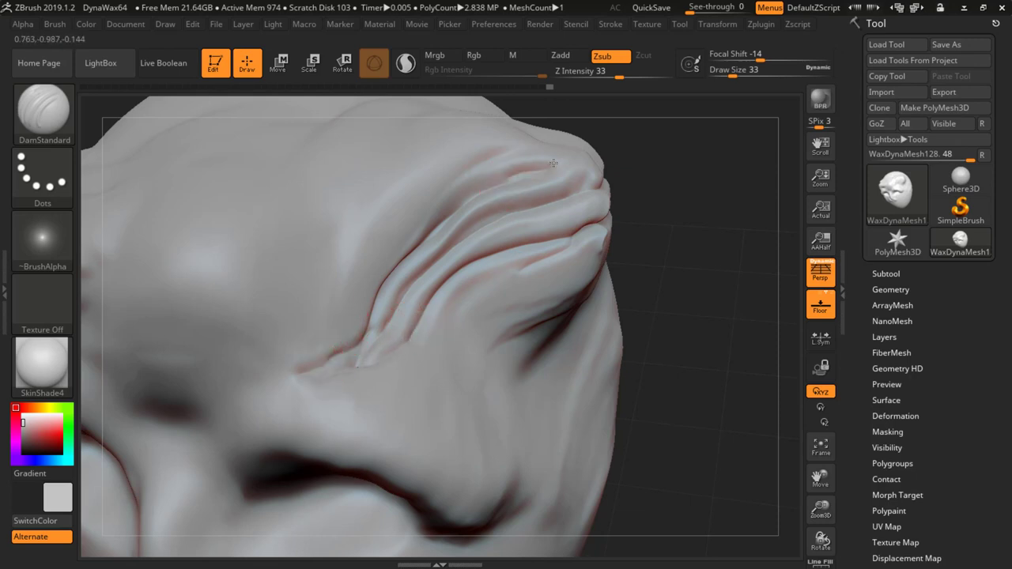
{"action": "left_click_drag", "start_coordinate": [635, 199], "coordinate": [579, 249]}
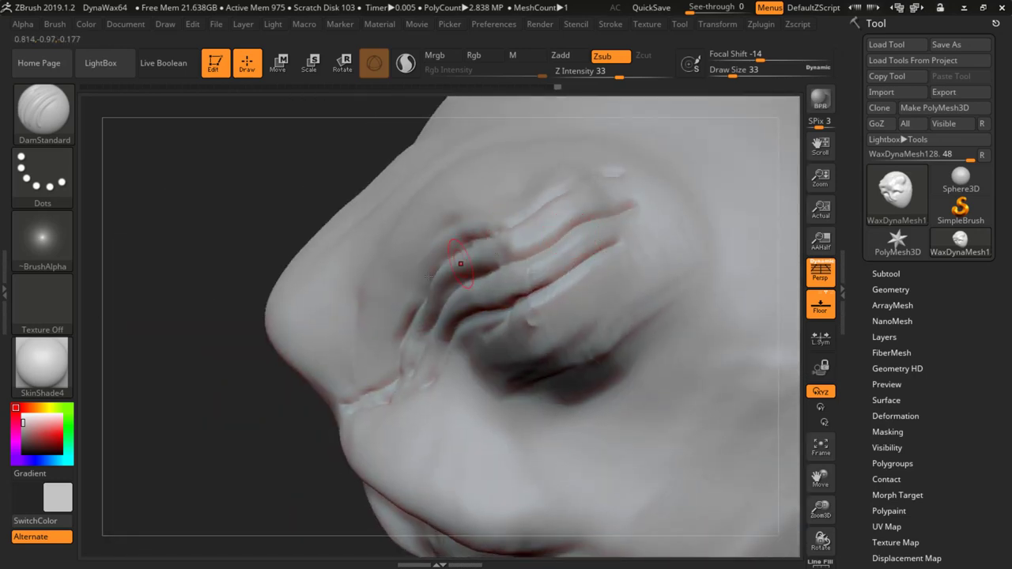
{"action": "mouse_move", "coordinate": [366, 238]}
{"action": "right_mouse_down"}
{"action": "mouse_move", "coordinate": [411, 249]}
{"action": "mouse_move", "coordinate": [549, 253]}
{"action": "mouse_move", "coordinate": [474, 271]}
{"action": "mouse_move", "coordinate": [499, 270]}
{"action": "right_mouse_up"}
{"action": "right_click_drag", "start_coordinate": [560, 273], "coordinate": [490, 280]}
{"action": "mouse_move", "coordinate": [619, 345]}
{"action": "right_mouse_down"}
{"action": "mouse_move", "coordinate": [628, 358]}
{"action": "mouse_move", "coordinate": [388, 284]}
{"action": "right_mouse_up"}
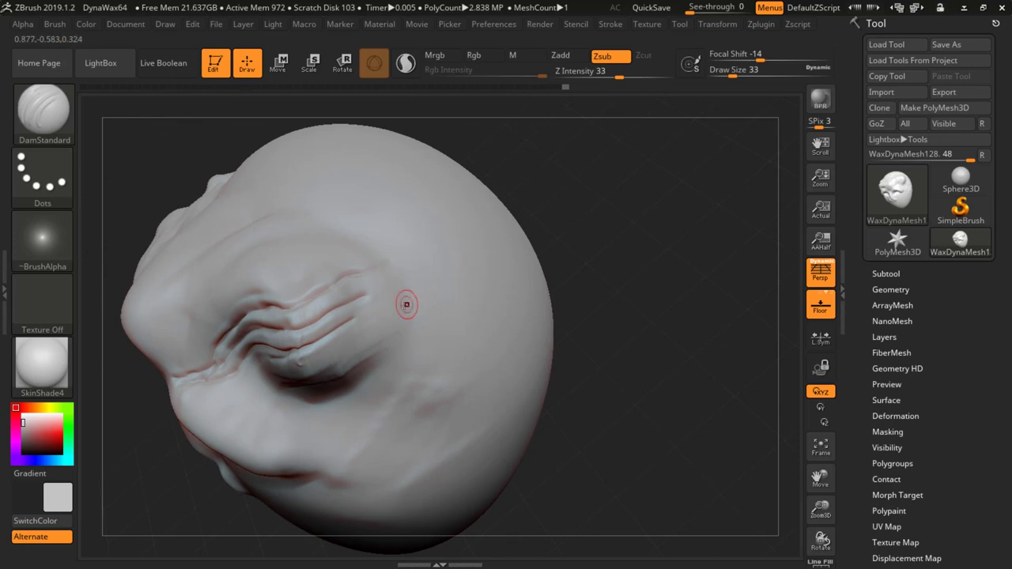
{"action": "right_click_drag", "start_coordinate": [407, 305], "coordinate": [363, 227]}
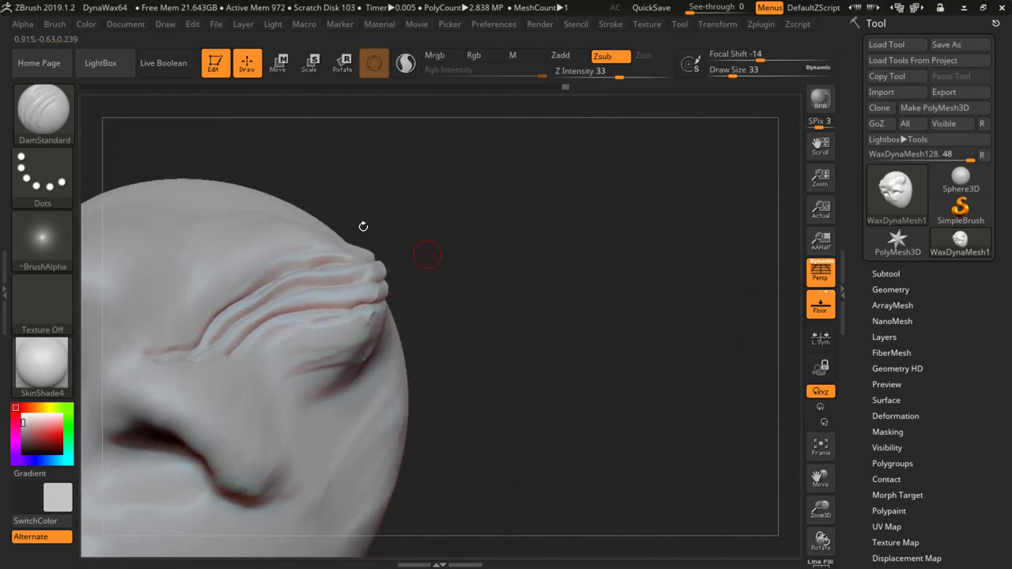
{"action": "left_click", "coordinate": [61, 133]}
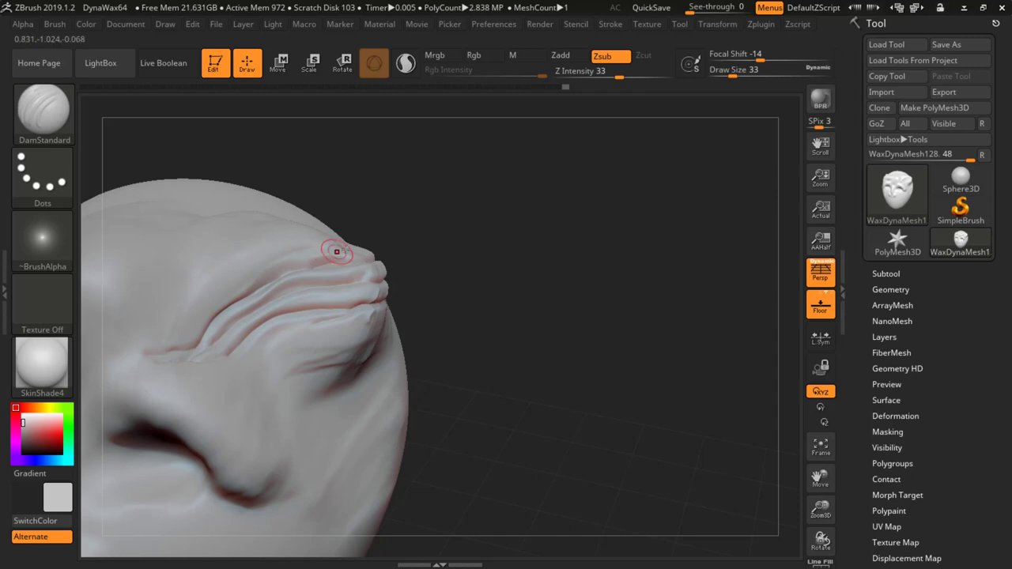
{"action": "key", "text": "shift"}
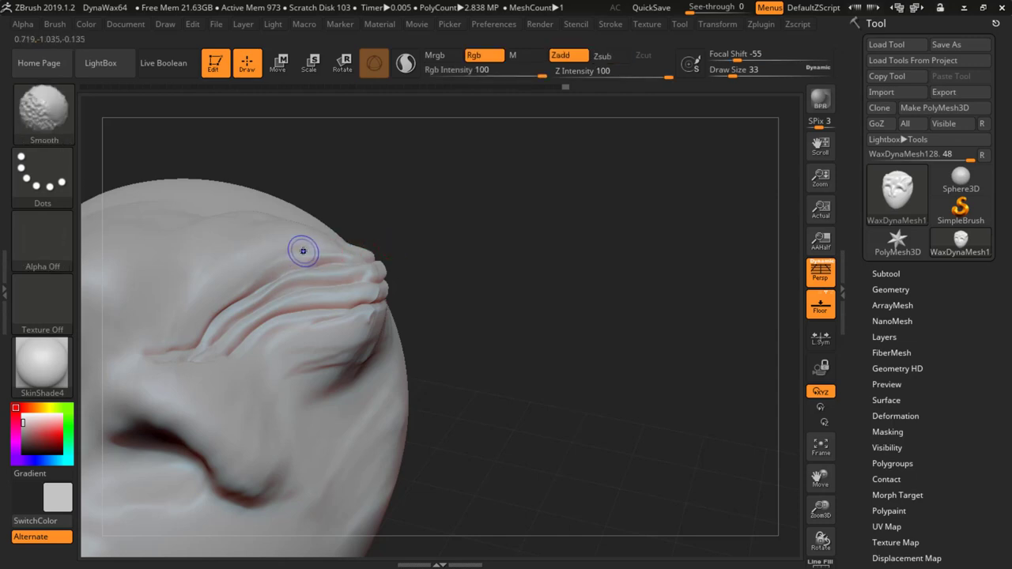
Enlarge the DamStandard Draw Size to 167 and reduce it to 49
{"action": "key", "text": "space"}
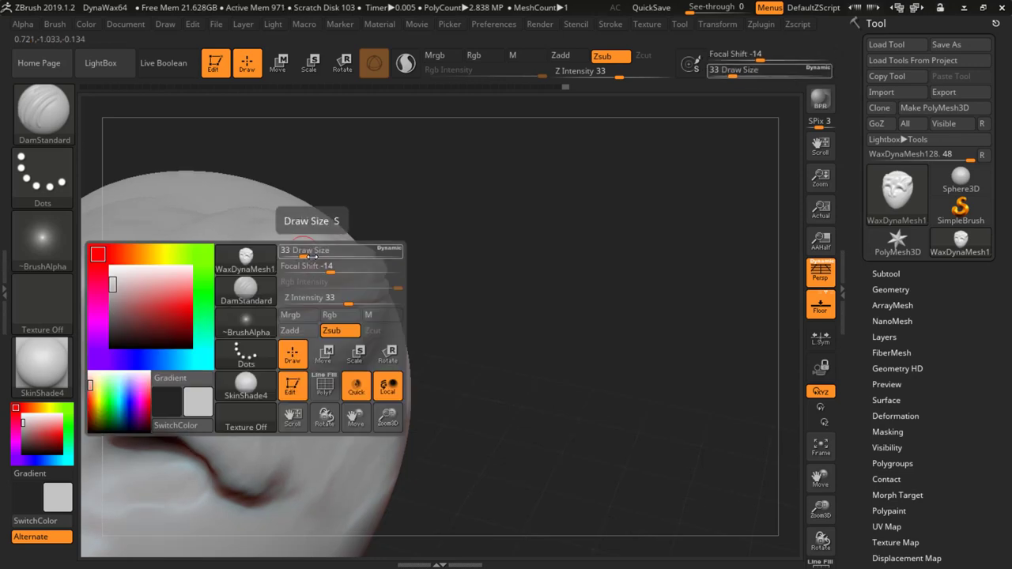
{"action": "left_click_drag", "start_coordinate": [304, 253], "coordinate": [329, 255]}
{"action": "right_click_drag", "start_coordinate": [302, 260], "coordinate": [315, 193]}
{"action": "key", "text": "space"}
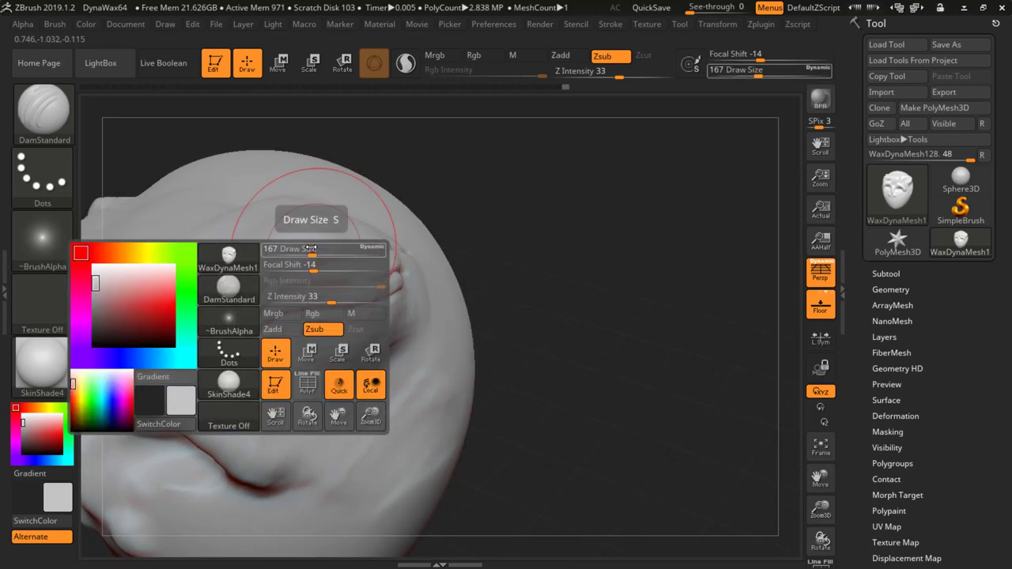
{"action": "left_click_drag", "start_coordinate": [309, 253], "coordinate": [292, 255]}
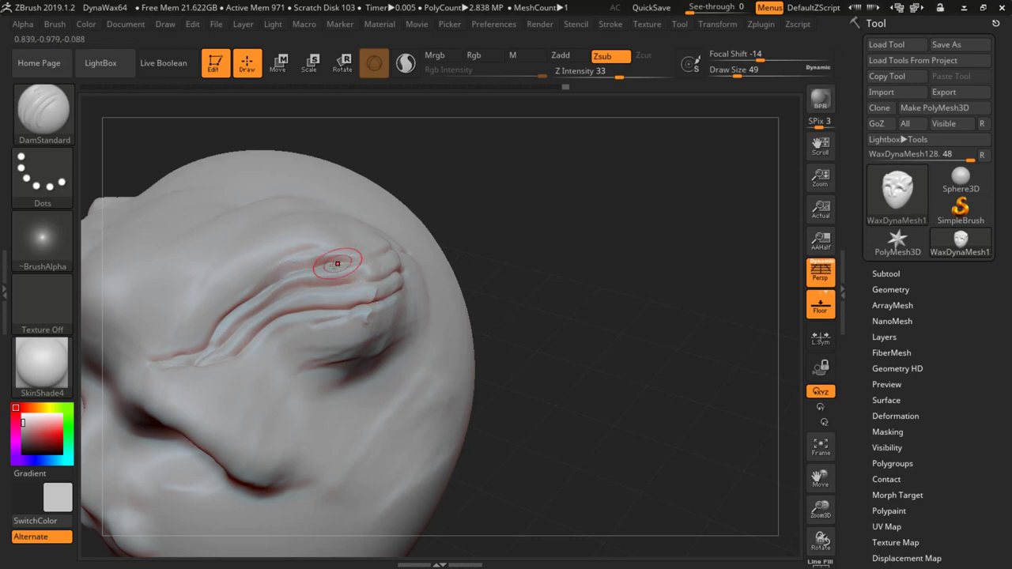
Set the DamStandard Focal Shift to -56 and Draw Size to 18 for fine work on the bulge
{"action": "right_click_drag", "start_coordinate": [271, 270], "coordinate": [503, 268], "text": "ctrl"}
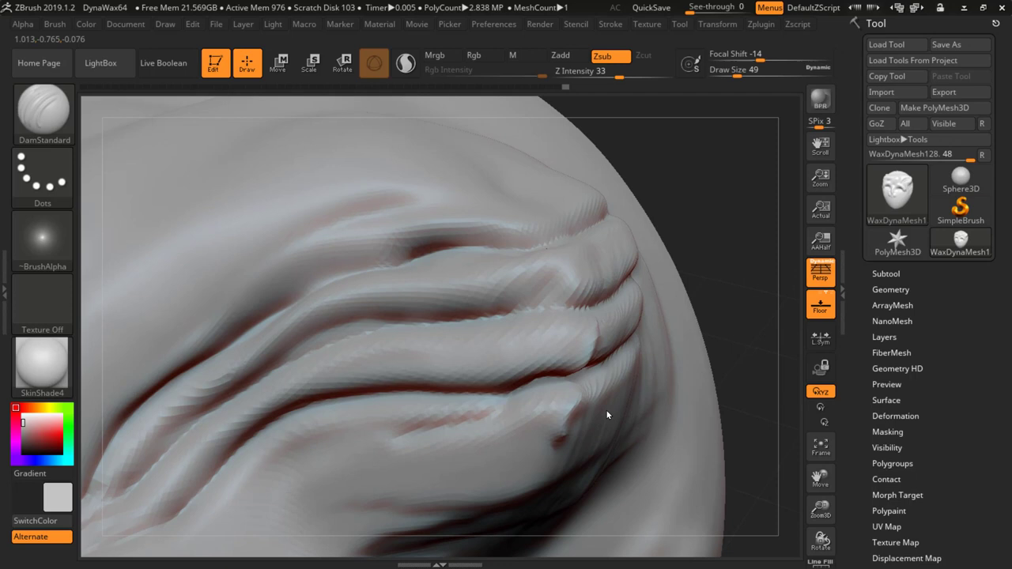
{"action": "key", "text": "space"}
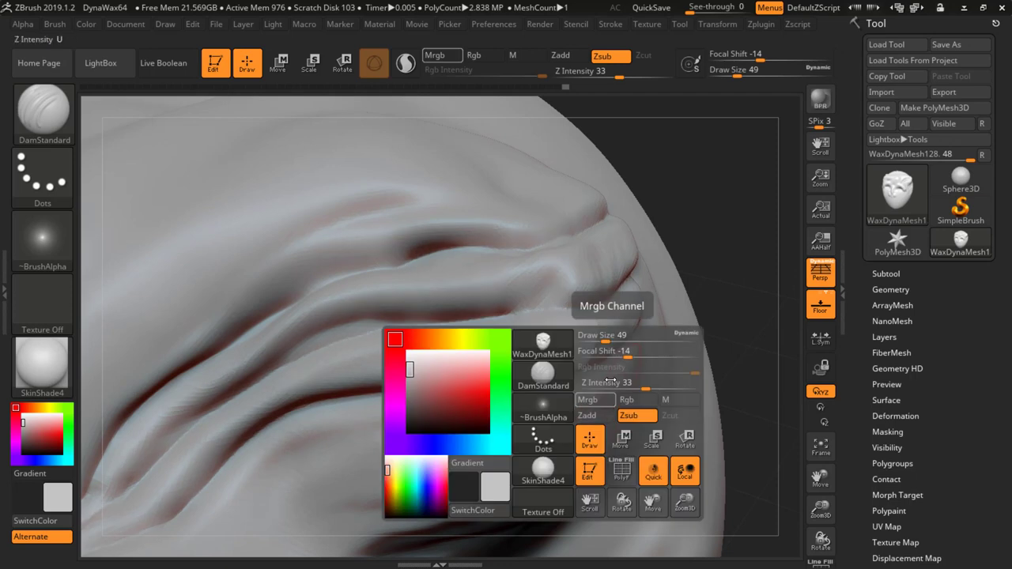
{"action": "left_click_drag", "start_coordinate": [618, 354], "coordinate": [605, 354]}
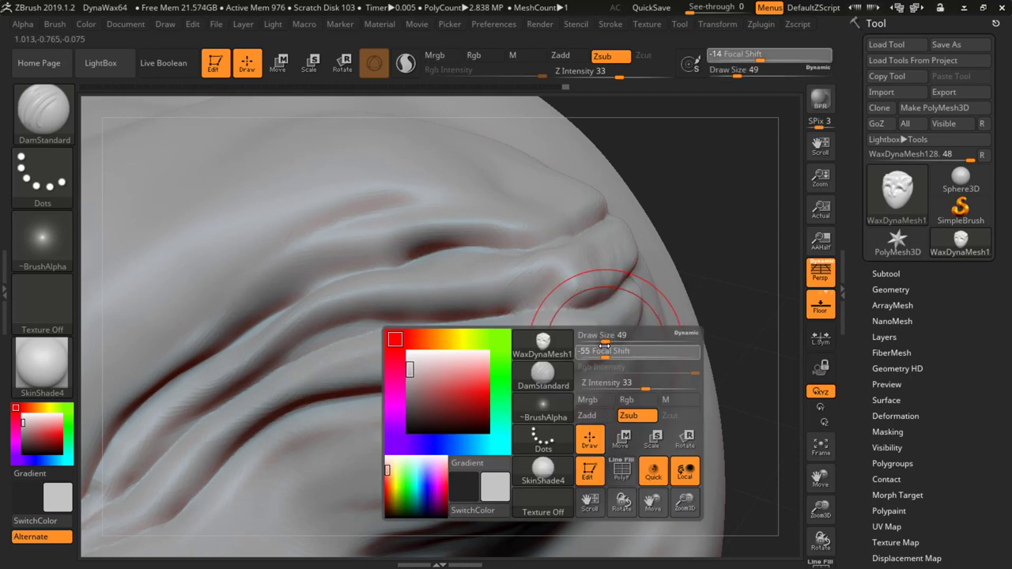
{"action": "right_click_drag", "start_coordinate": [607, 340], "coordinate": [613, 348]}
{"action": "key", "text": "space"}
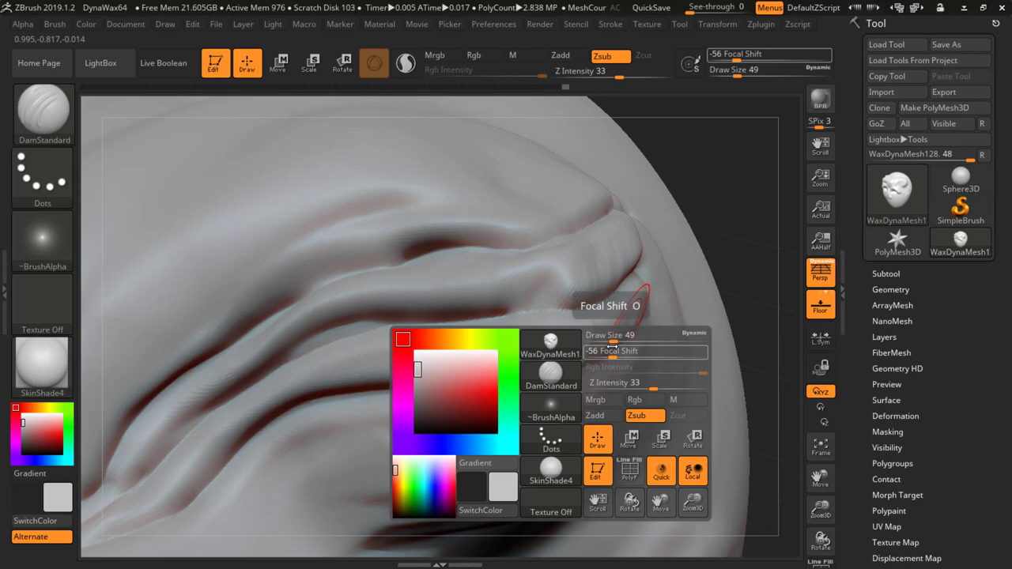
{"action": "left_click_drag", "start_coordinate": [614, 338], "coordinate": [602, 341]}
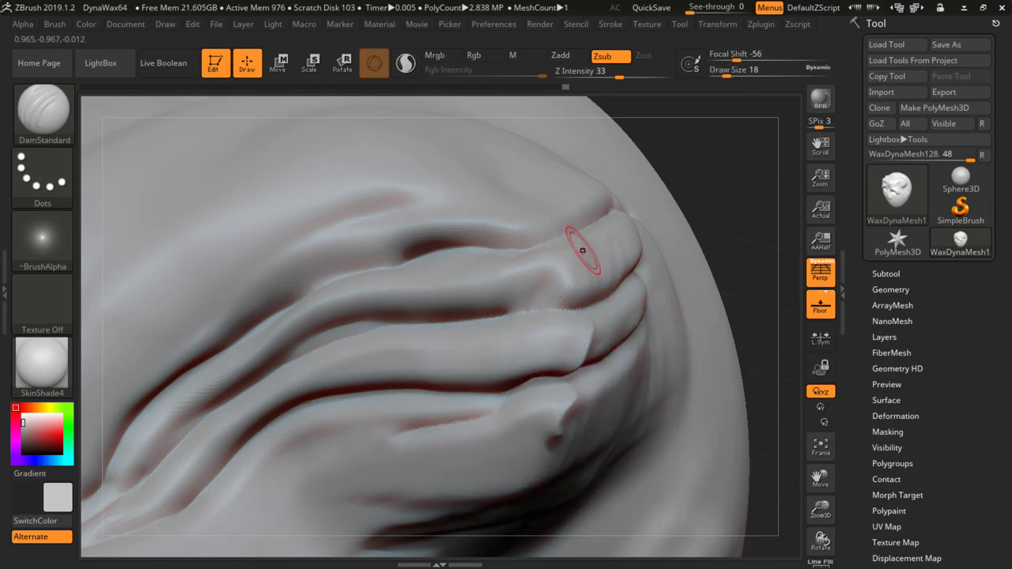
Smooth the upper ridge of the bulge from near its tip back along its length
{"action": "left_click_drag", "start_coordinate": [616, 237], "coordinate": [610, 242], "text": "shift"}
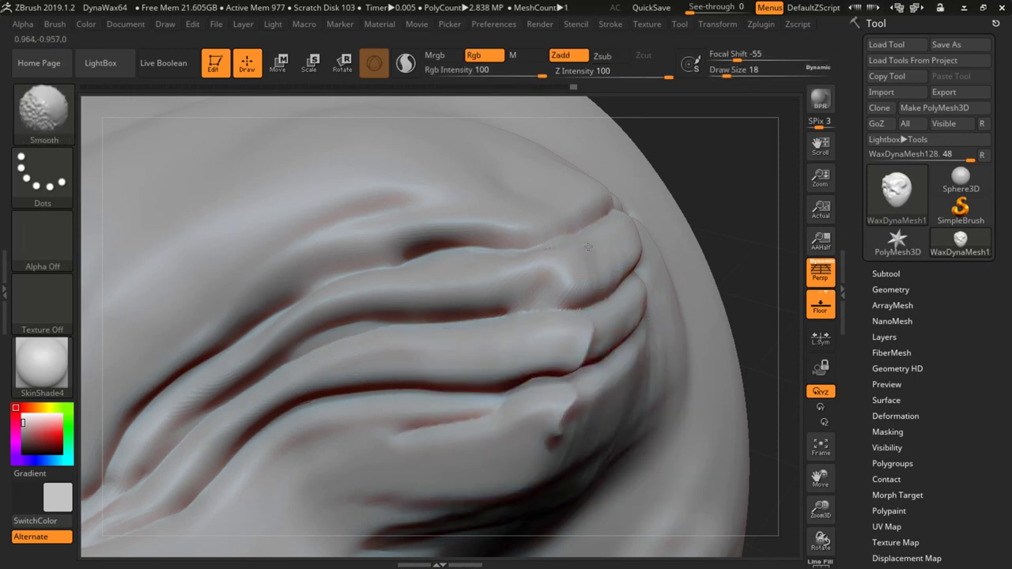
{"action": "left_click_drag", "start_coordinate": [544, 263], "coordinate": [438, 266], "text": "shift"}
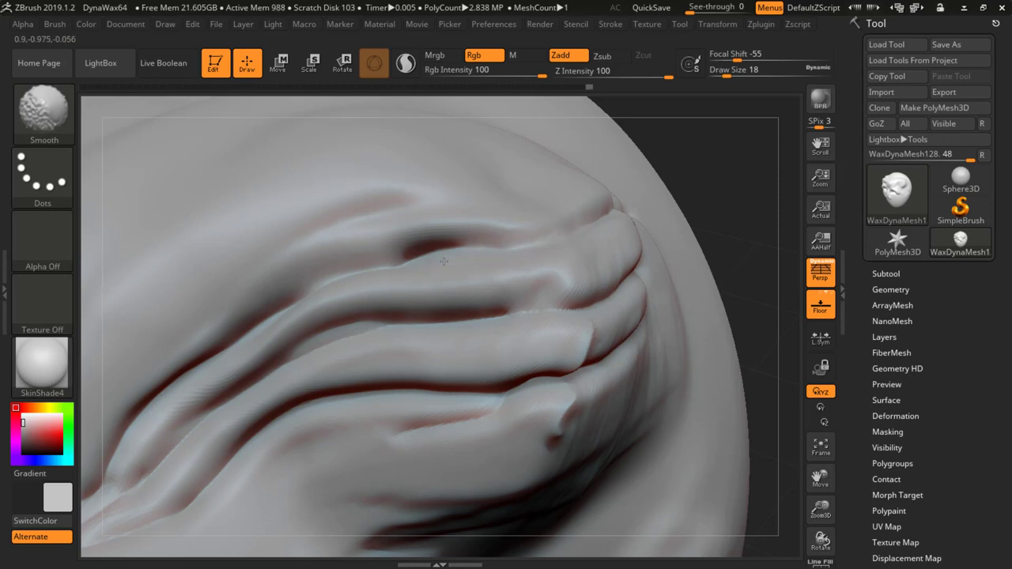
{"action": "left_click_drag", "start_coordinate": [383, 280], "coordinate": [363, 277], "text": "shift"}
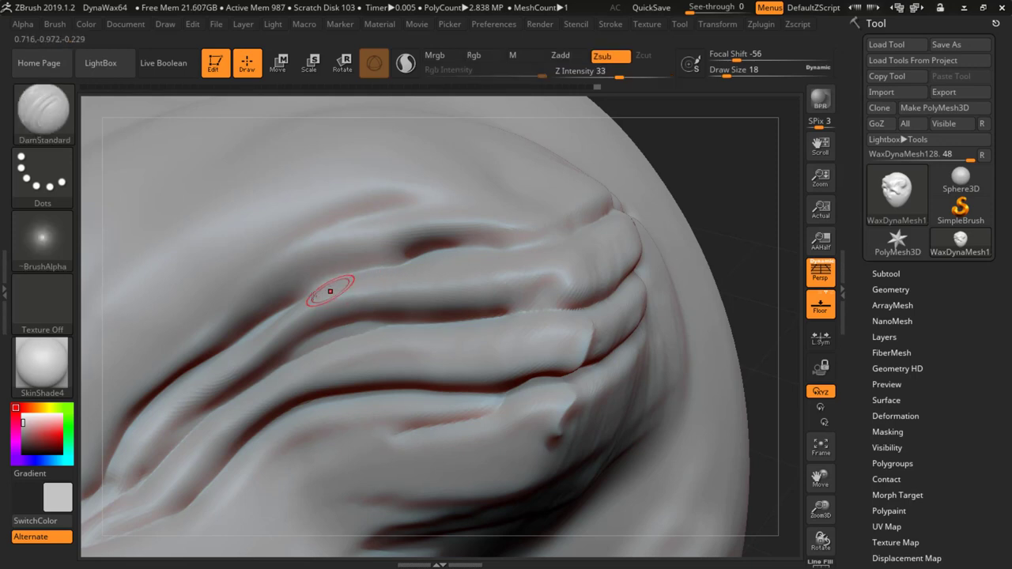
{"action": "key", "text": "shift"}
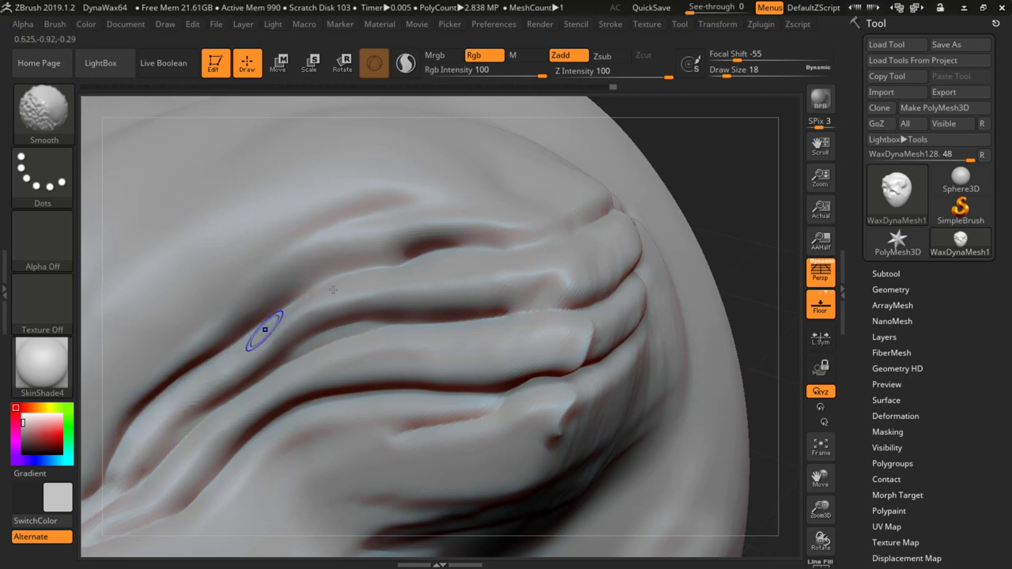
Carve a long DamStandard groove along the bulge's uppermost edge and smooth the surface beside it and at its end
{"action": "left_click_drag", "start_coordinate": [393, 195], "coordinate": [477, 200]}
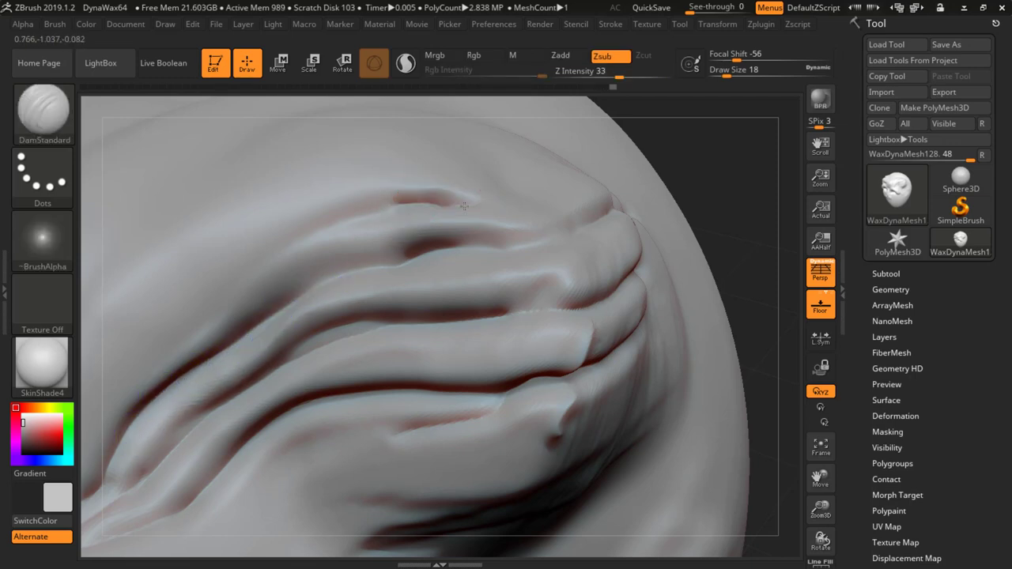
{"action": "mouse_move", "coordinate": [413, 193]}
{"action": "left_mouse_down"}
{"action": "mouse_move", "coordinate": [496, 207]}
{"action": "mouse_move", "coordinate": [407, 193]}
{"action": "mouse_move", "coordinate": [344, 214]}
{"action": "mouse_move", "coordinate": [245, 276]}
{"action": "mouse_move", "coordinate": [133, 381]}
{"action": "left_mouse_up"}
{"action": "mouse_move", "coordinate": [392, 214]}
{"action": "left_mouse_down", "text": "shift"}
{"action": "mouse_move", "coordinate": [447, 196]}
{"action": "mouse_move", "coordinate": [302, 236]}
{"action": "left_mouse_up", "text": "shift"}
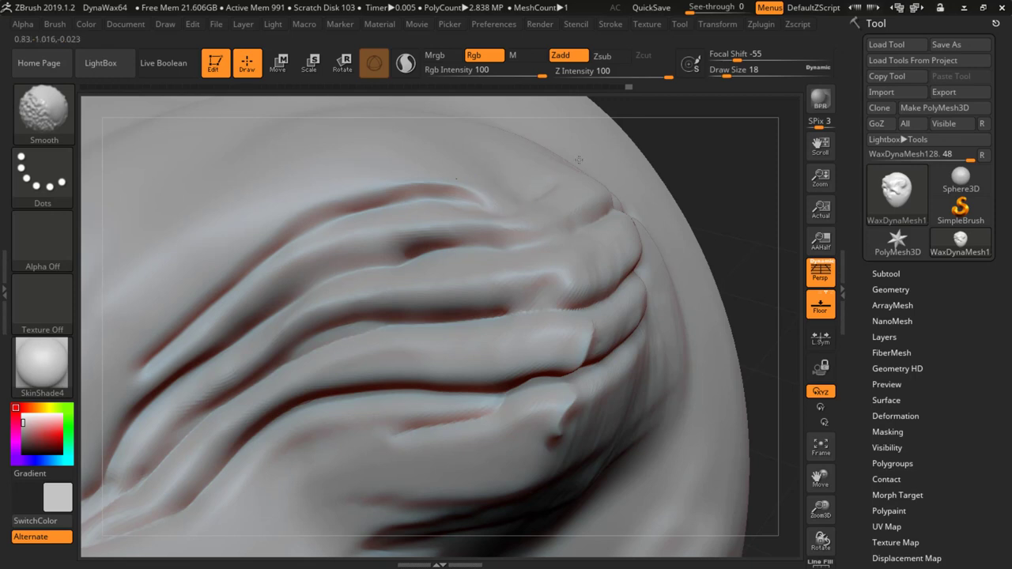
{"action": "left_click_drag", "start_coordinate": [578, 160], "coordinate": [534, 195], "text": "shift"}
Smooth the ends of the ridges near the tip of the bulge
{"action": "mouse_move", "coordinate": [576, 346]}
{"action": "left_mouse_down", "text": "shift"}
{"action": "mouse_move", "coordinate": [592, 332]}
{"action": "mouse_move", "coordinate": [571, 364]}
{"action": "left_mouse_up", "text": "shift"}
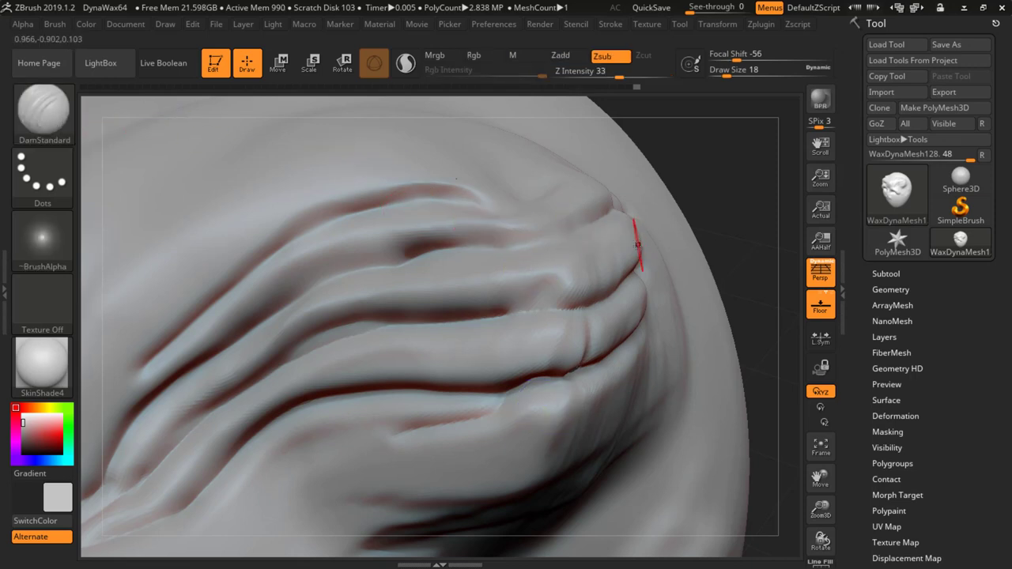
{"action": "key", "text": "shift"}
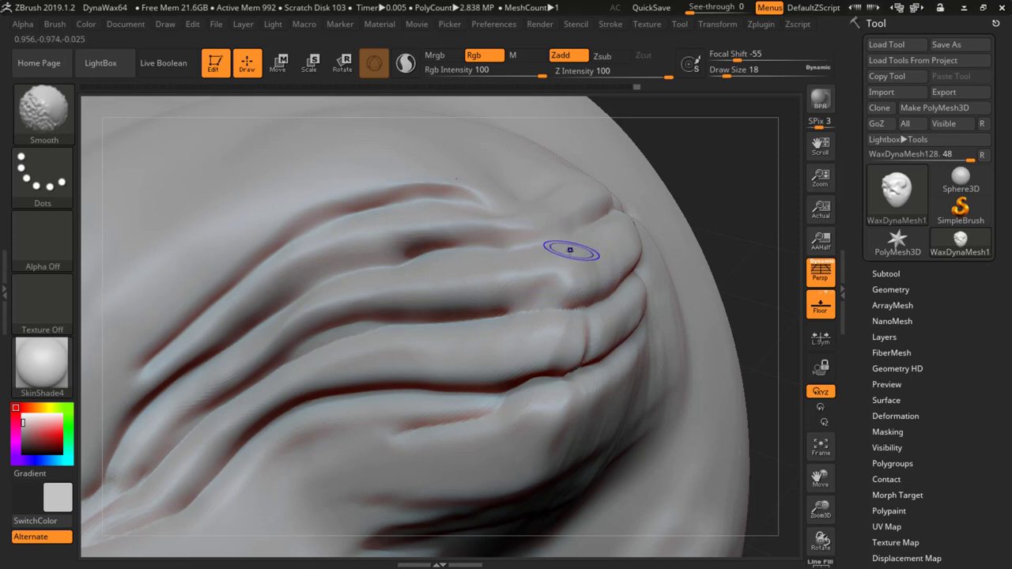
{"action": "mouse_move", "coordinate": [571, 251]}
{"action": "left_mouse_down", "text": "shift"}
{"action": "mouse_move", "coordinate": [543, 274]}
{"action": "mouse_move", "coordinate": [564, 258]}
{"action": "mouse_move", "coordinate": [565, 278]}
{"action": "left_mouse_up", "text": "shift"}
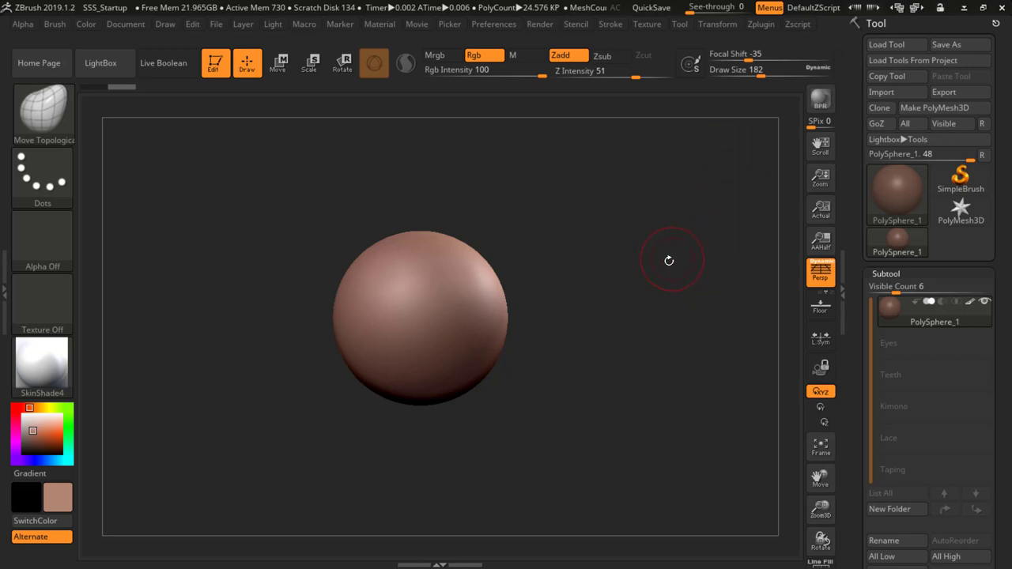
Choose the SnakeHook brush and pull a symmetrical pair of long horns out of the upper sides of the sphere
{"action": "left_click", "coordinate": [43, 111]}
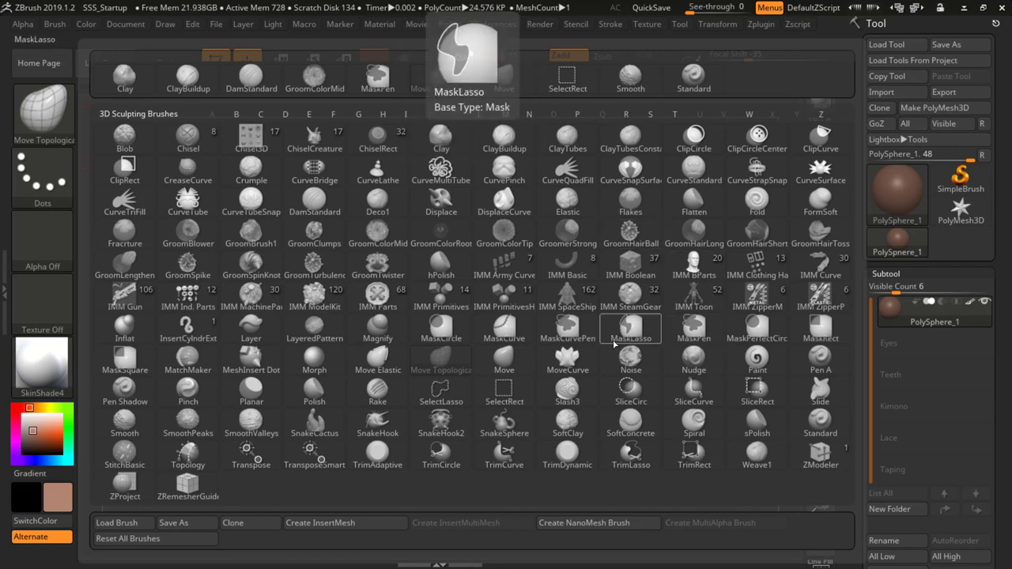
{"action": "key", "text": "s"}
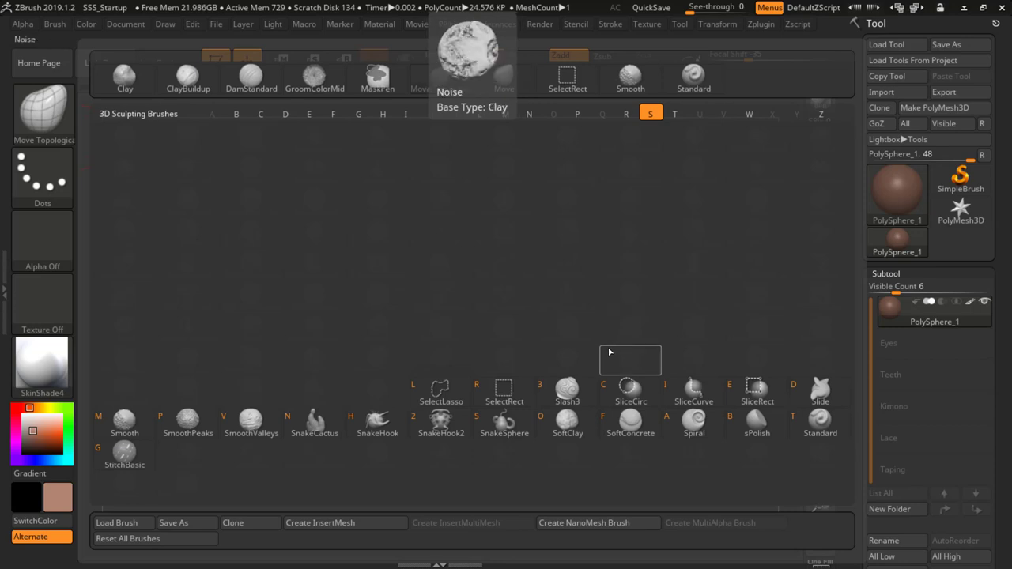
{"action": "left_click", "coordinate": [378, 425]}
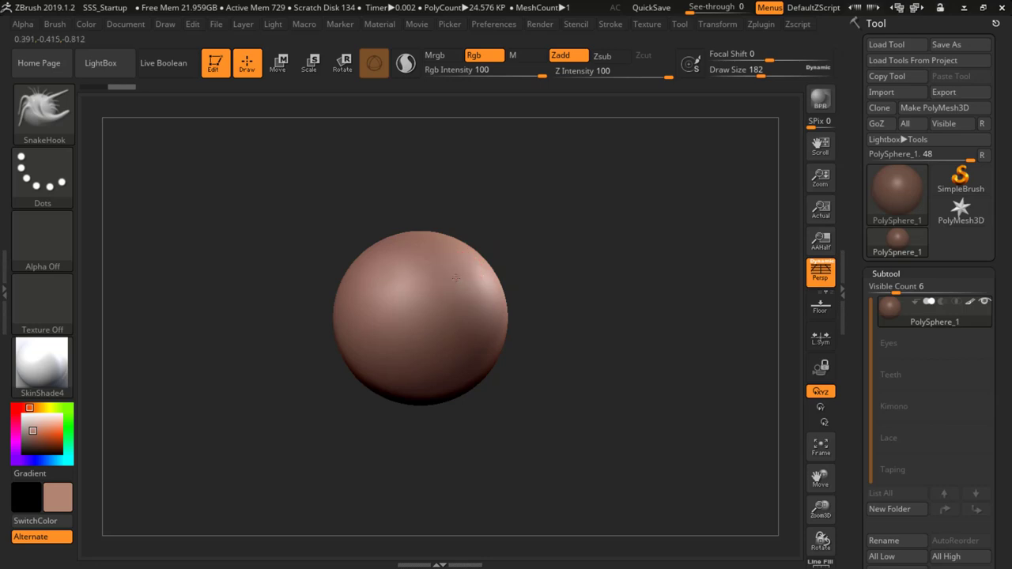
{"action": "mouse_move", "coordinate": [461, 272]}
{"action": "left_mouse_down"}
{"action": "mouse_move", "coordinate": [524, 290]}
{"action": "mouse_move", "coordinate": [585, 233]}
{"action": "mouse_move", "coordinate": [615, 186]}
{"action": "mouse_move", "coordinate": [728, 148]}
{"action": "left_mouse_up"}
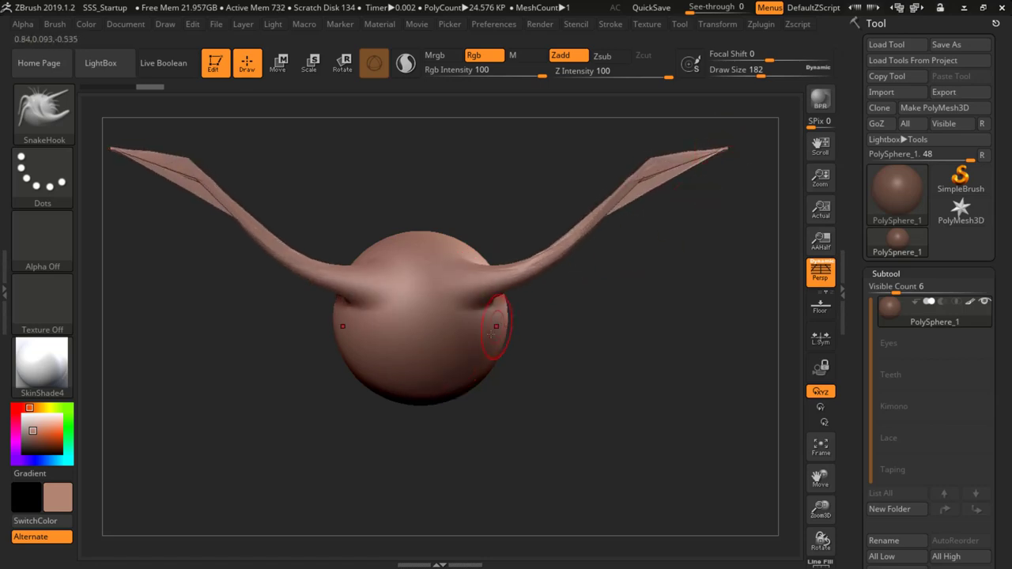
Enlarge the SnakeHook Draw Size to 238 and pull a single long spike out of the sphere opposite the horns
{"action": "left_click_drag", "start_coordinate": [627, 312], "coordinate": [543, 334]}
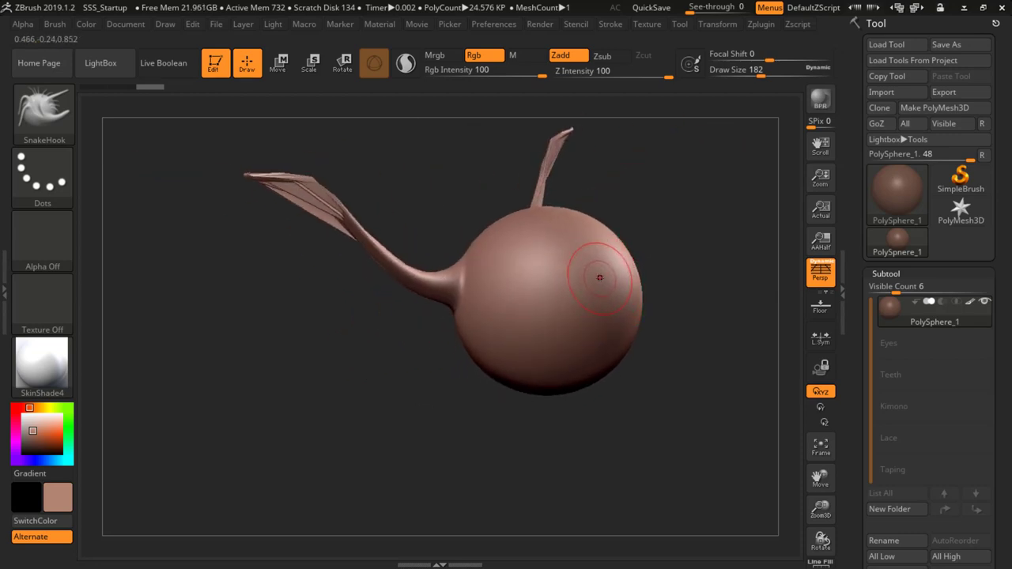
{"action": "left_click_drag", "start_coordinate": [647, 254], "coordinate": [548, 314]}
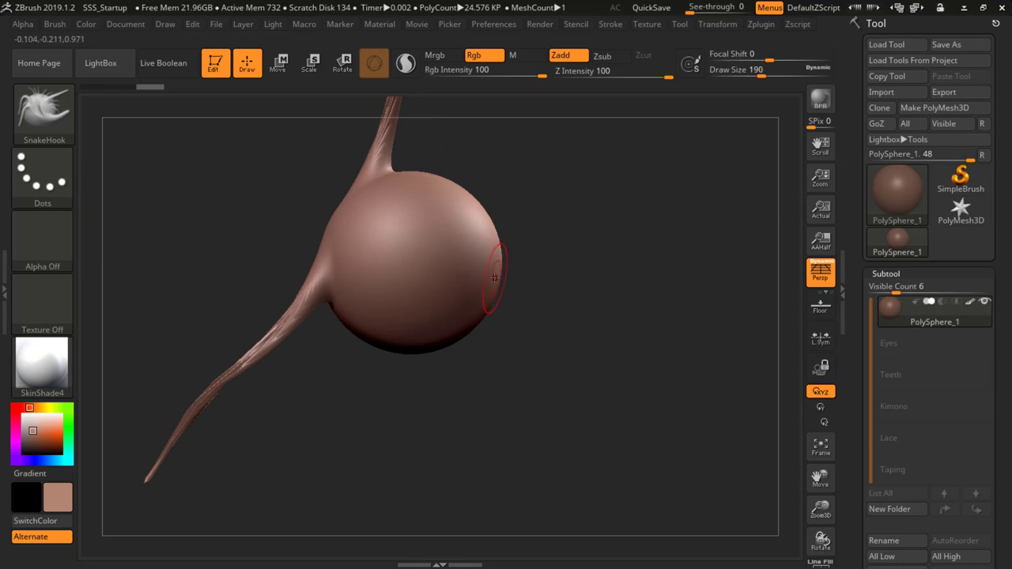
{"action": "key", "text": "bracketright"}
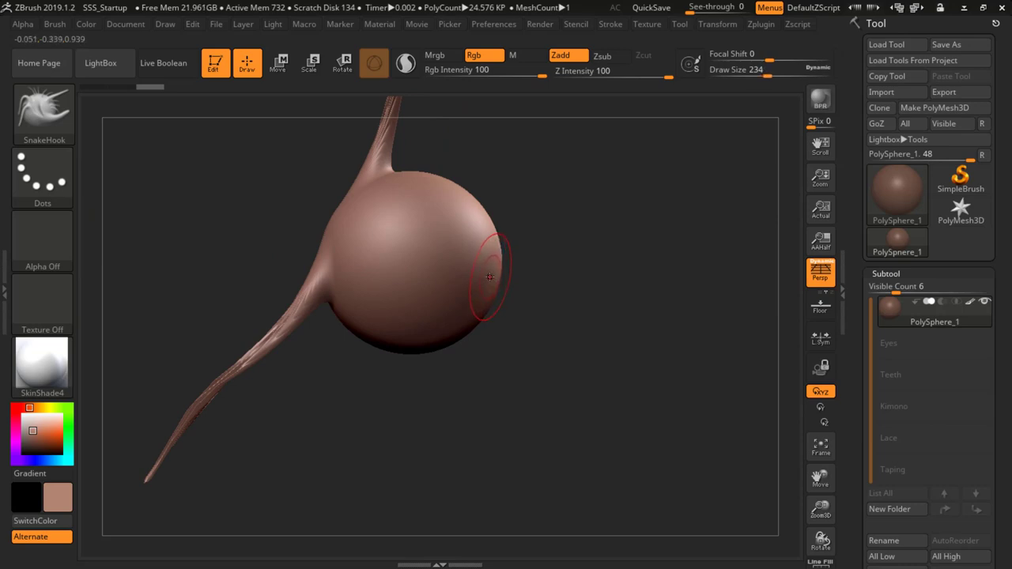
{"action": "mouse_move", "coordinate": [484, 273]}
{"action": "left_mouse_down"}
{"action": "mouse_move", "coordinate": [518, 305]}
{"action": "mouse_move", "coordinate": [581, 315]}
{"action": "mouse_move", "coordinate": [666, 320]}
{"action": "mouse_move", "coordinate": [737, 309]}
{"action": "left_mouse_up"}
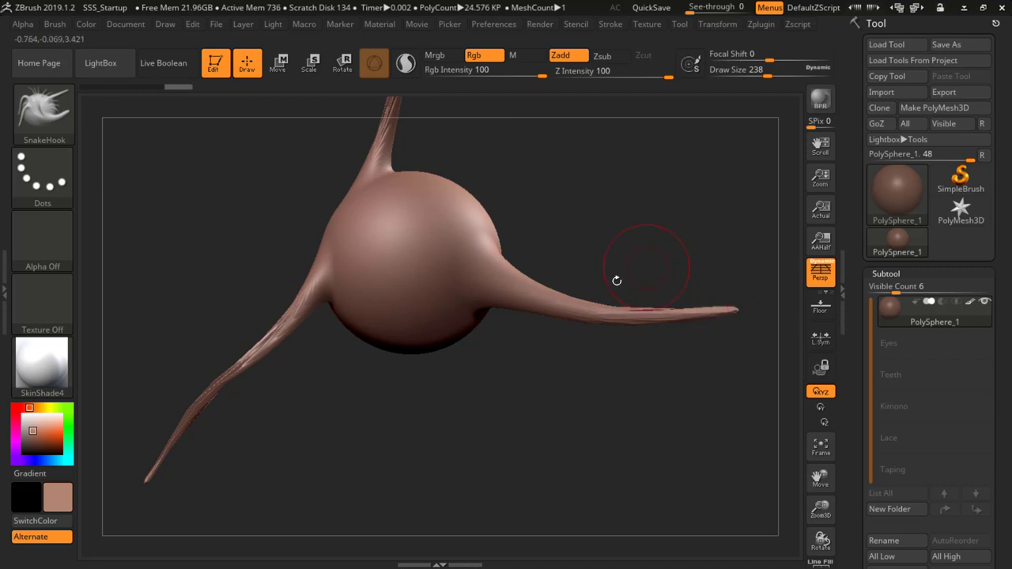
Smooth the single spike along its whole length into a clean taper and inspect it from several sides
{"action": "mouse_move", "coordinate": [478, 384]}
{"action": "left_mouse_down"}
{"action": "mouse_move", "coordinate": [453, 322]}
{"action": "mouse_move", "coordinate": [462, 291]}
{"action": "mouse_move", "coordinate": [585, 301]}
{"action": "left_mouse_up"}
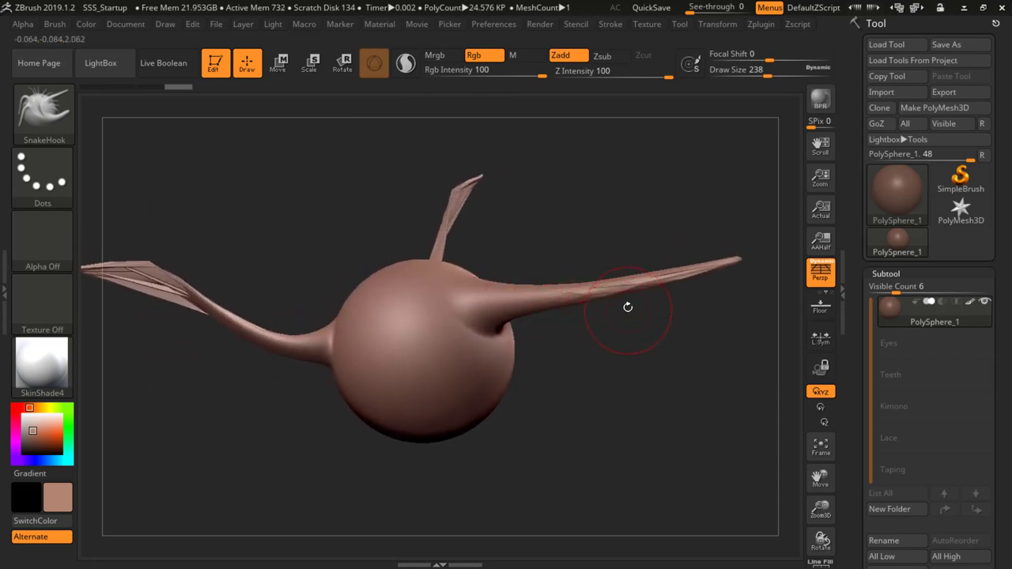
{"action": "key", "text": "shift"}
{"action": "mouse_move", "coordinate": [570, 292]}
{"action": "left_mouse_down", "text": "shift"}
{"action": "mouse_move", "coordinate": [712, 264]}
{"action": "mouse_move", "coordinate": [570, 287]}
{"action": "mouse_move", "coordinate": [689, 266]}
{"action": "left_mouse_up", "text": "shift"}
{"action": "left_click_drag", "start_coordinate": [539, 293], "coordinate": [747, 256], "text": "shift"}
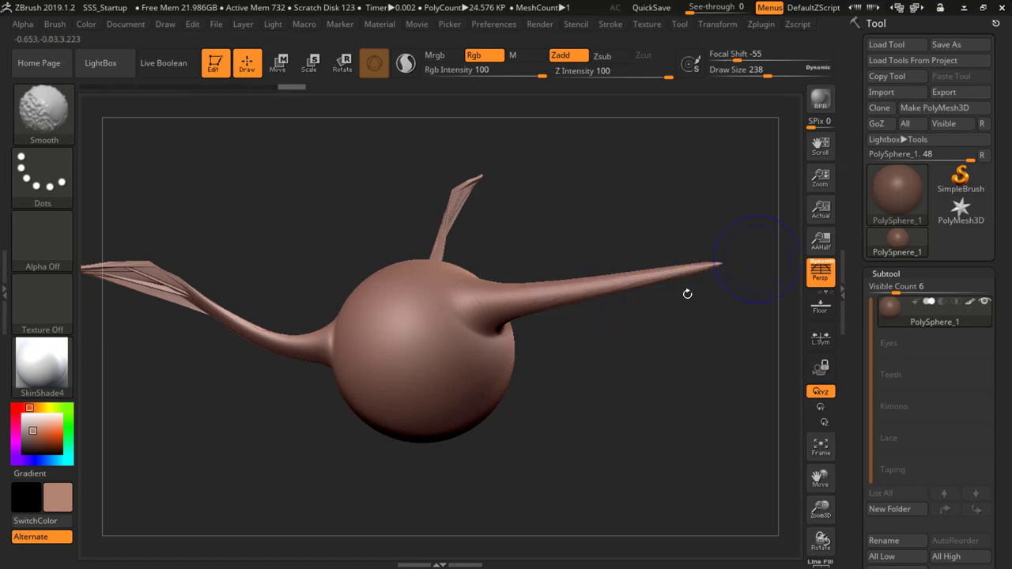
{"action": "mouse_move", "coordinate": [642, 321]}
{"action": "left_mouse_down"}
{"action": "mouse_move", "coordinate": [623, 296]}
{"action": "mouse_move", "coordinate": [560, 332]}
{"action": "mouse_move", "coordinate": [593, 310]}
{"action": "left_mouse_up"}
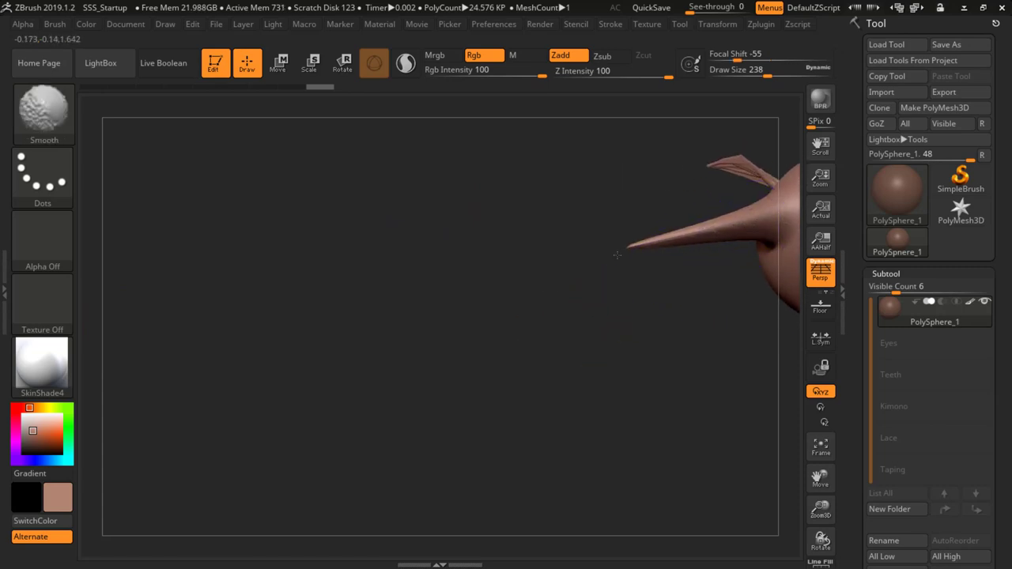
{"action": "mouse_move", "coordinate": [515, 293]}
{"action": "left_mouse_down"}
{"action": "mouse_move", "coordinate": [628, 334]}
{"action": "mouse_move", "coordinate": [276, 355]}
{"action": "mouse_move", "coordinate": [269, 385]}
{"action": "mouse_move", "coordinate": [412, 235]}
{"action": "mouse_move", "coordinate": [395, 221]}
{"action": "mouse_move", "coordinate": [395, 277]}
{"action": "mouse_move", "coordinate": [318, 282]}
{"action": "left_mouse_up"}
{"action": "mouse_move", "coordinate": [318, 282]}
{"action": "right_mouse_down", "text": "alt"}
{"action": "mouse_move", "coordinate": [546, 316]}
{"action": "mouse_move", "coordinate": [518, 351]}
{"action": "right_mouse_up", "text": "alt"}
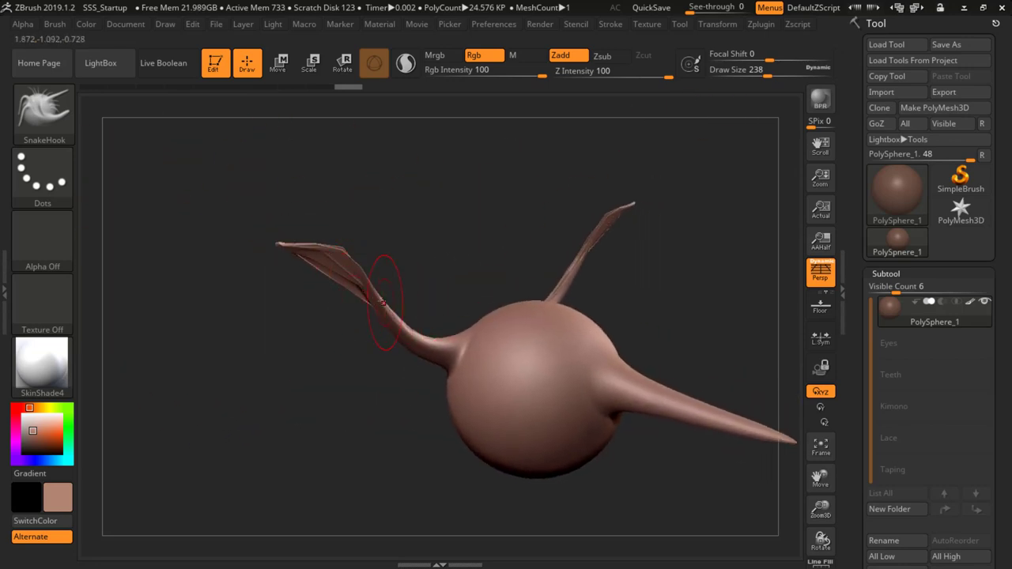
Smooth one flared horn from its tip down to its base, and the base of the opposite horn
{"action": "left_click_drag", "start_coordinate": [383, 302], "coordinate": [334, 265]}
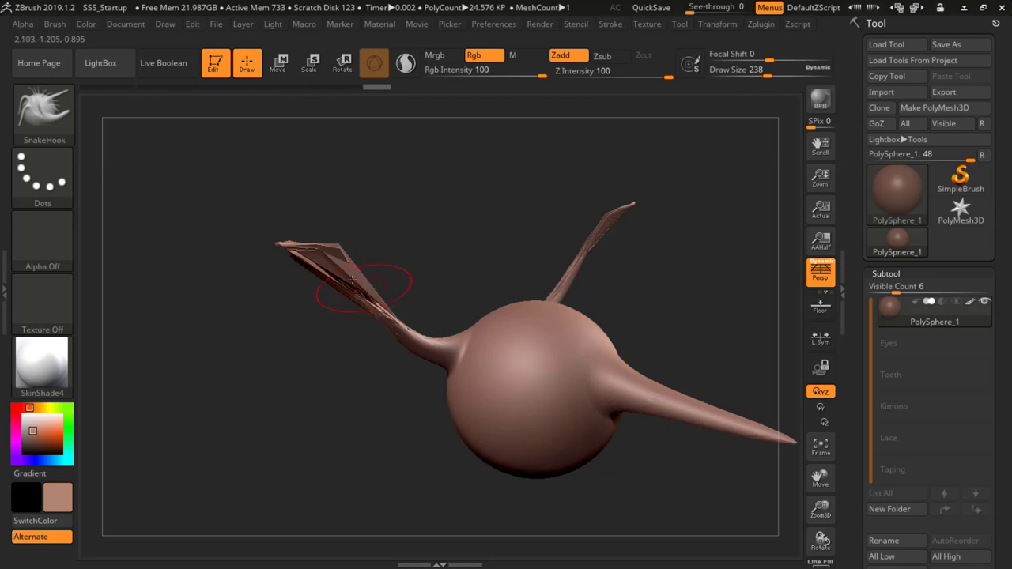
{"action": "mouse_move", "coordinate": [355, 283]}
{"action": "left_mouse_down", "text": "shift"}
{"action": "mouse_move", "coordinate": [332, 269]}
{"action": "mouse_move", "coordinate": [396, 329]}
{"action": "mouse_move", "coordinate": [304, 274]}
{"action": "left_mouse_up", "text": "shift"}
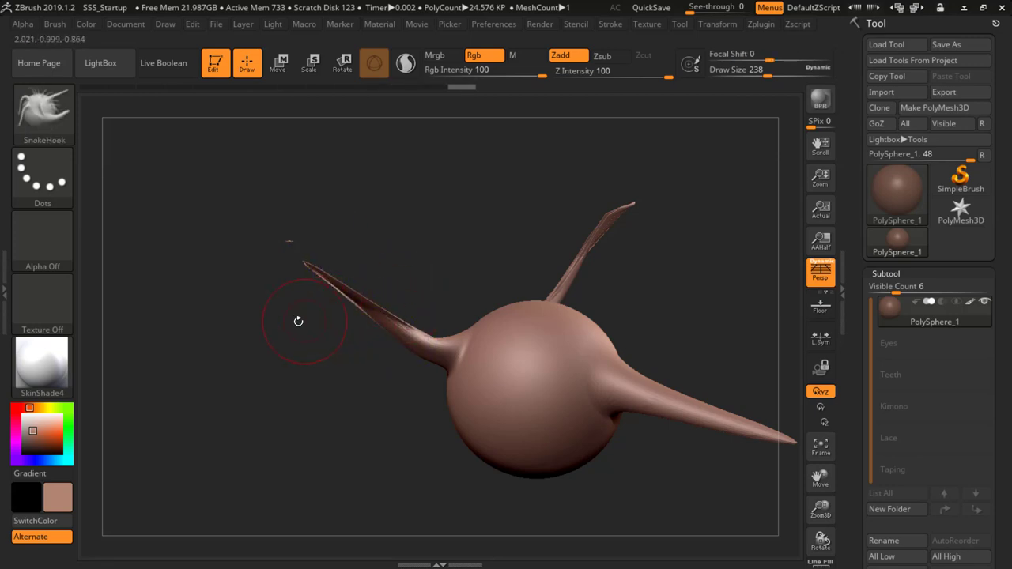
{"action": "left_click_drag", "start_coordinate": [313, 325], "coordinate": [522, 337]}
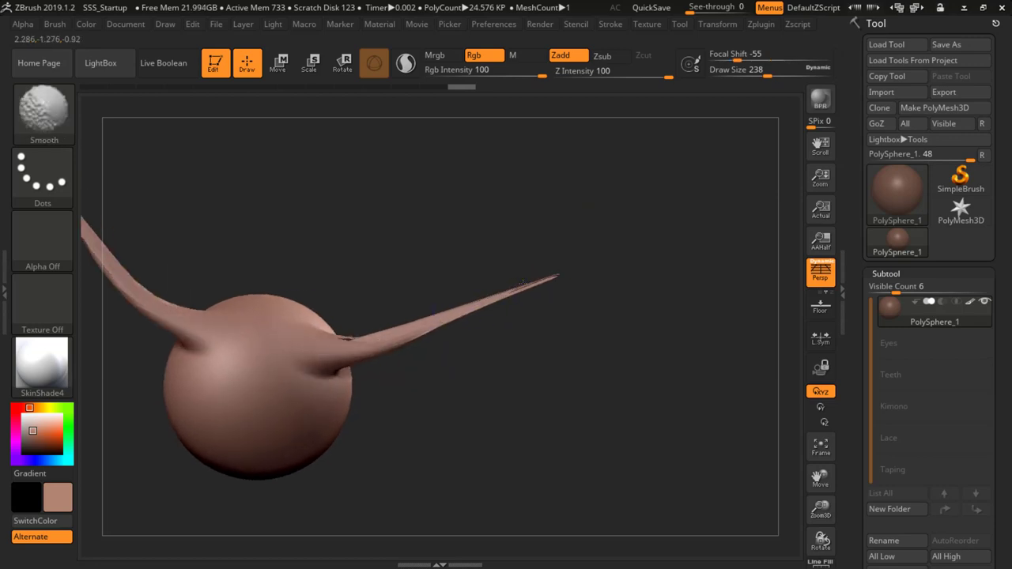
{"action": "left_click_drag", "start_coordinate": [521, 283], "coordinate": [356, 331], "text": "shift"}
{"action": "left_click_drag", "start_coordinate": [387, 273], "coordinate": [380, 281], "text": "shift"}
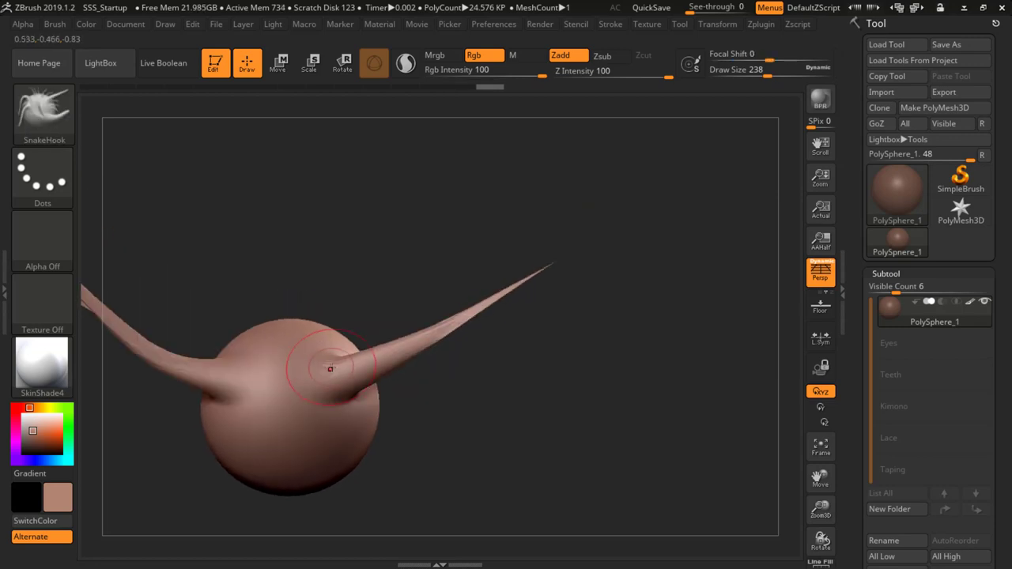
{"action": "left_click_drag", "start_coordinate": [330, 369], "coordinate": [329, 375], "text": "shift"}
{"action": "mouse_move", "coordinate": [261, 382]}
{"action": "left_mouse_down", "text": "shift"}
{"action": "mouse_move", "coordinate": [158, 348]}
{"action": "mouse_move", "coordinate": [94, 301]}
{"action": "left_mouse_up", "text": "shift"}
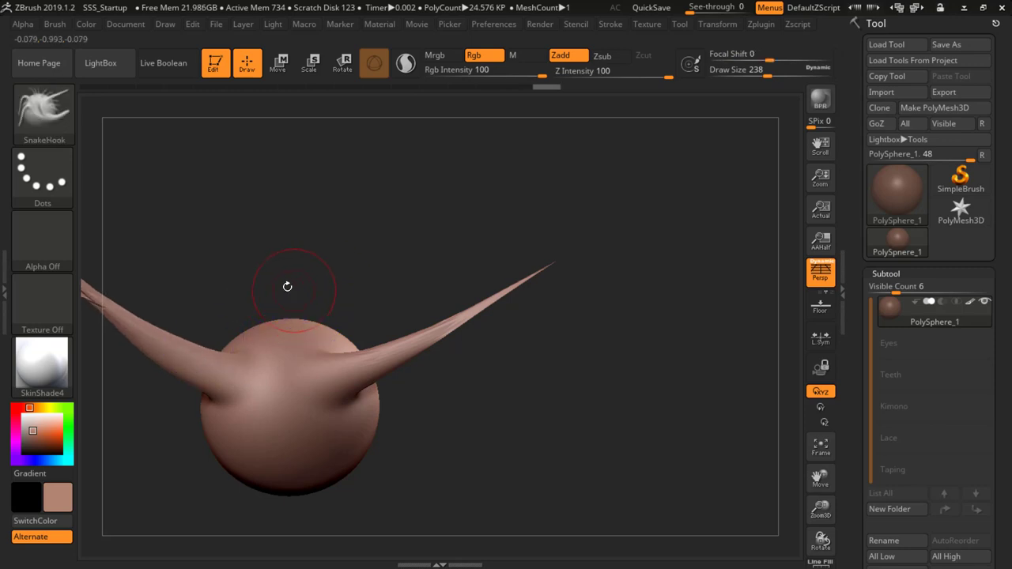
{"action": "mouse_move", "coordinate": [287, 287]}
{"action": "left_mouse_down"}
{"action": "mouse_move", "coordinate": [405, 285]}
{"action": "mouse_move", "coordinate": [370, 348]}
{"action": "left_mouse_up"}
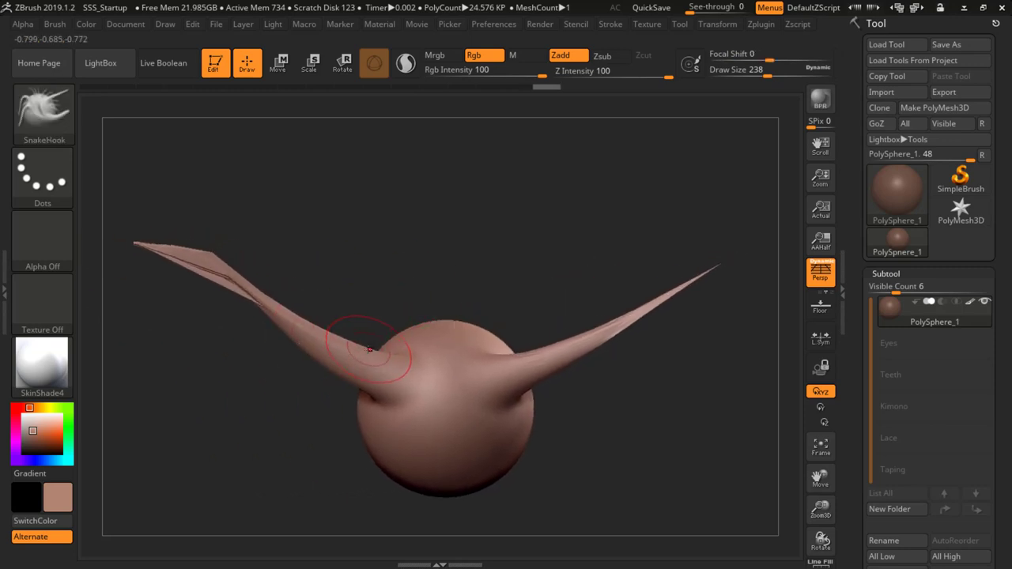
Turn on the wireframe display and undo all horn strokes back to the plain sphere
{"action": "key", "text": "shift+f"}
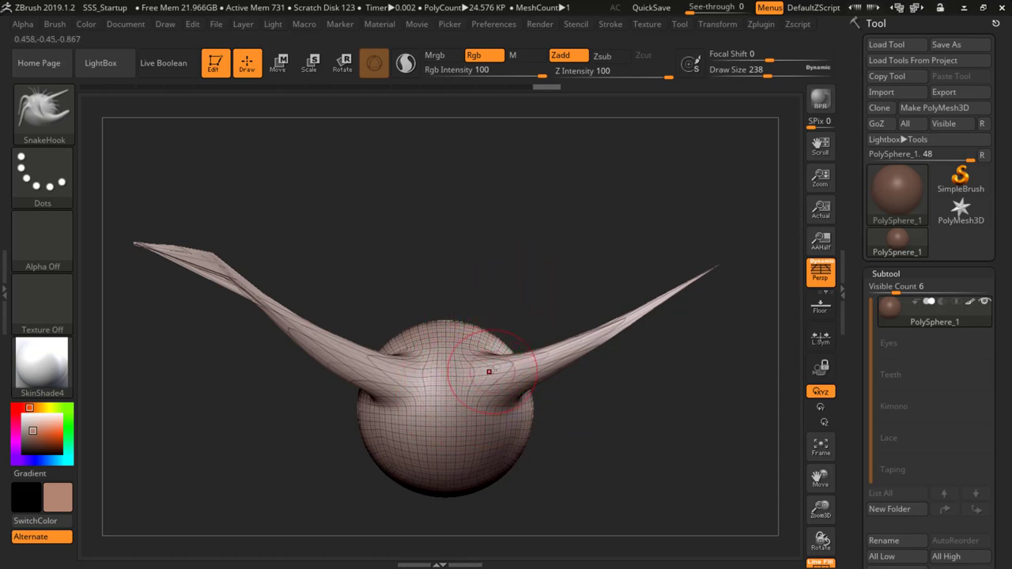
{"action": "key", "text": "ctrl+z"}
{"action": "key", "text": "ctrl+z"}
{"action": "key", "text": "ctrl+z"}
{"action": "key", "text": "ctrl+z"}
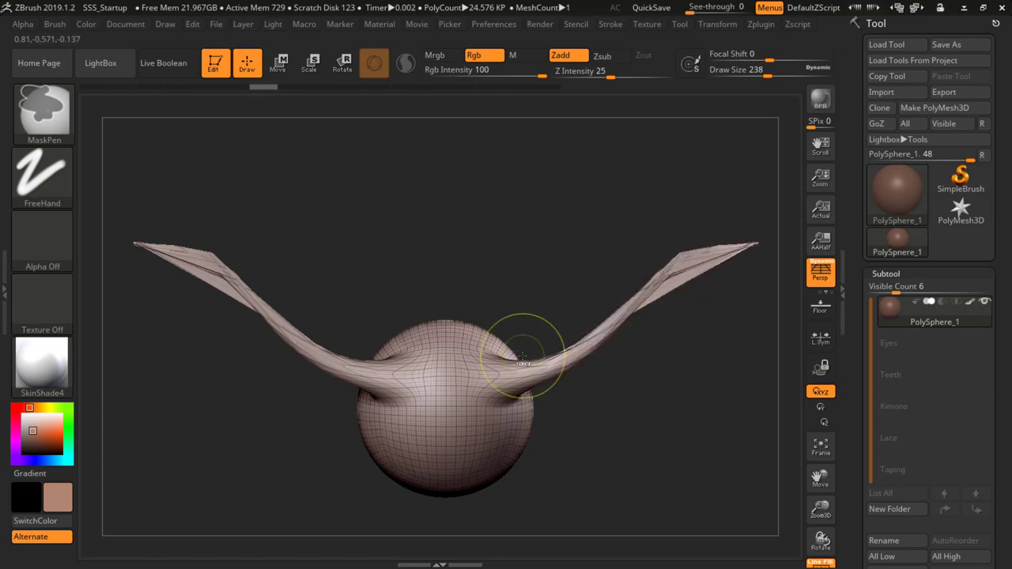
{"action": "key", "text": "ctrl+z"}
{"action": "key", "text": "ctrl+z"}
{"action": "key", "text": "ctrl+z"}
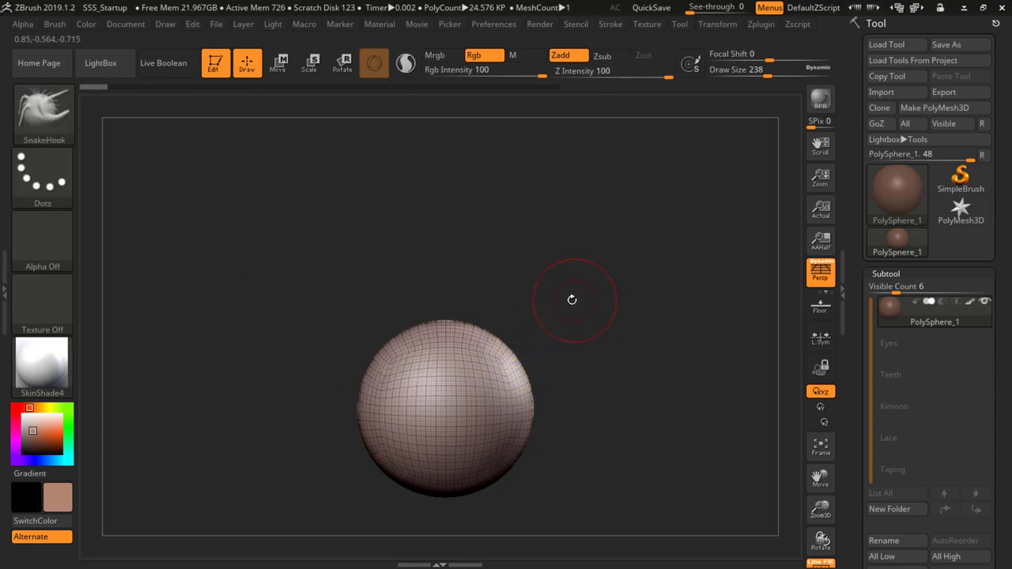
Pull a single long horn out of the upper side of the sphere with SnakeHook and inspect the mesh around its base
{"action": "left_click_drag", "start_coordinate": [510, 305], "coordinate": [486, 260], "text": "alt"}
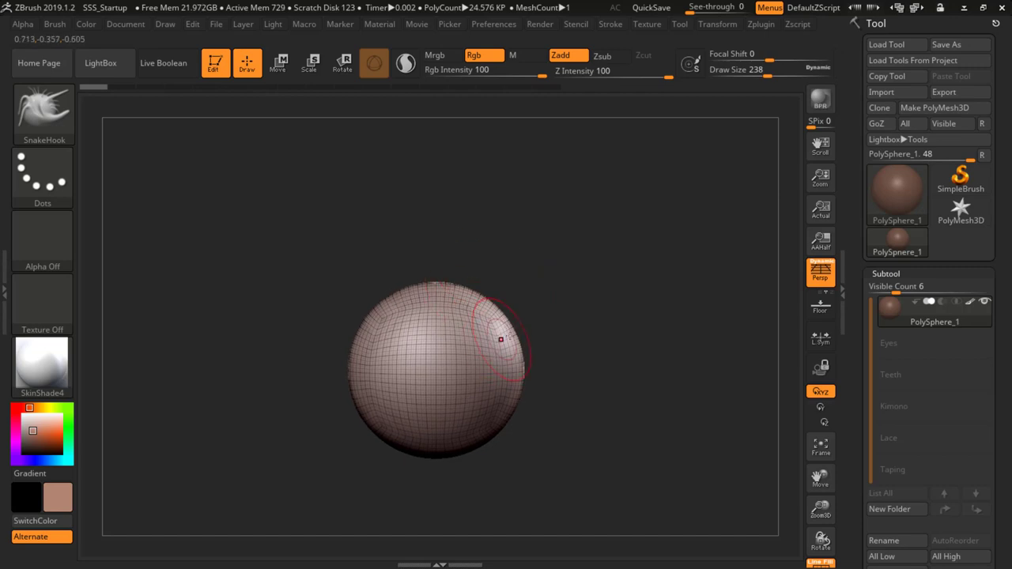
{"action": "left_click_drag", "start_coordinate": [541, 286], "coordinate": [574, 346], "text": "alt"}
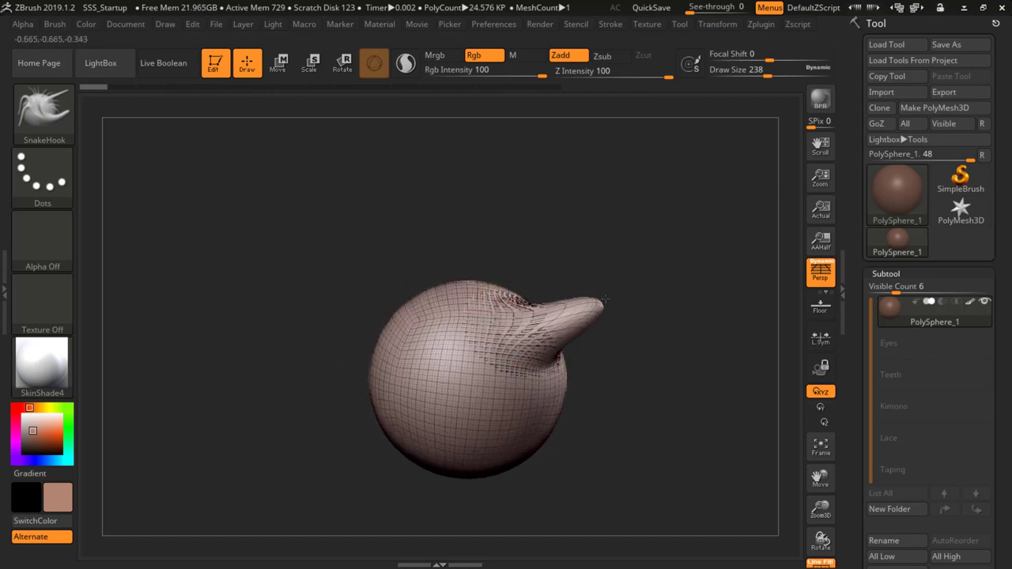
{"action": "left_click_drag", "start_coordinate": [604, 299], "coordinate": [709, 215]}
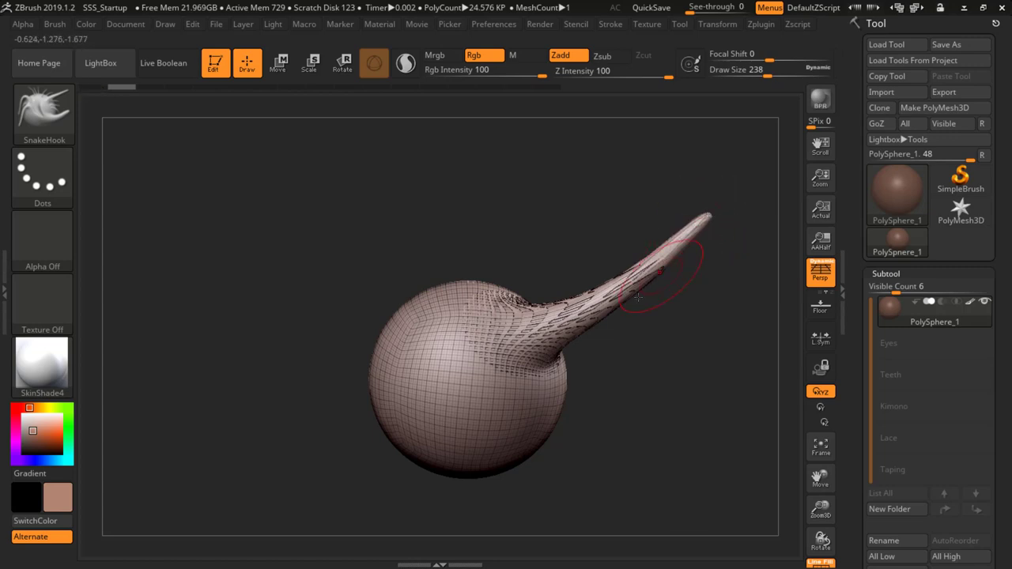
{"action": "left_click_drag", "start_coordinate": [504, 248], "coordinate": [426, 214], "text": "alt"}
{"action": "left_click_drag", "start_coordinate": [480, 284], "coordinate": [534, 328], "text": "alt"}
{"action": "mouse_move", "coordinate": [534, 328]}
{"action": "right_mouse_down", "text": "alt"}
{"action": "mouse_move", "coordinate": [527, 337]}
{"action": "mouse_move", "coordinate": [542, 319]}
{"action": "right_mouse_up", "text": "alt"}
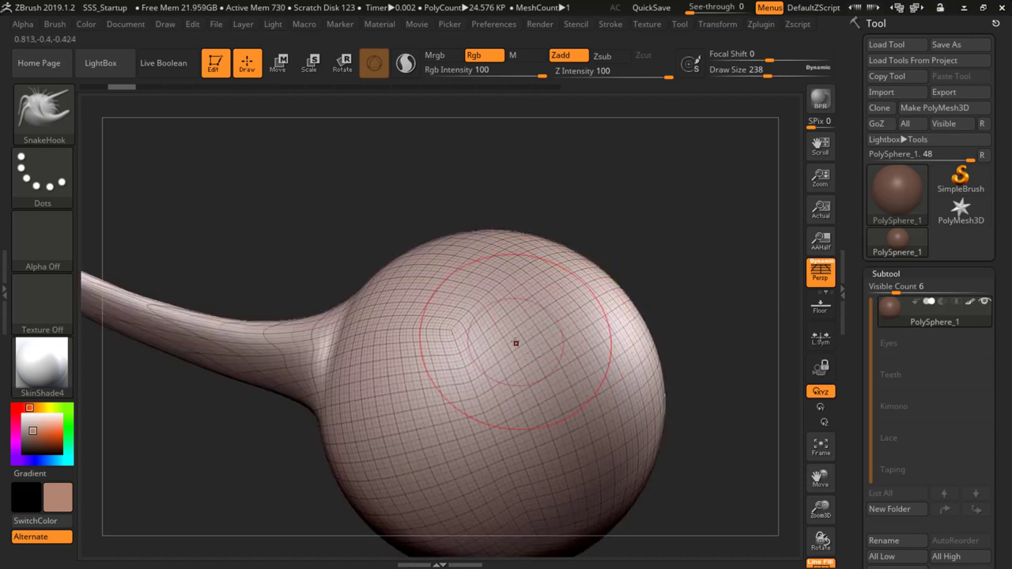
Subdivide the mesh three times to about 1.572 million polygons, comparing the surface with and without the wireframe
{"action": "key", "text": "ctrl"}
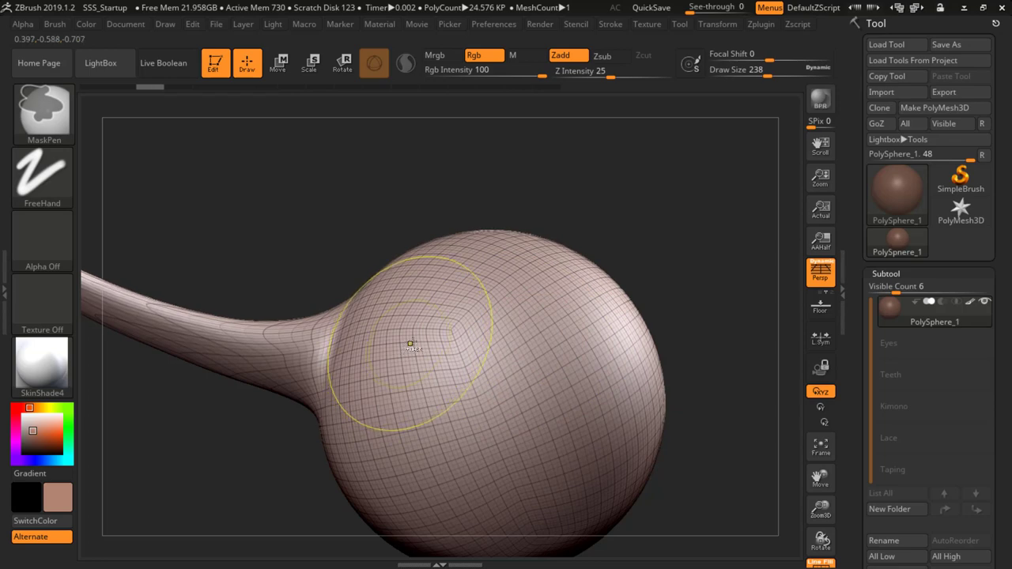
{"action": "key", "text": "shift"}
{"action": "key", "text": "shift+f"}
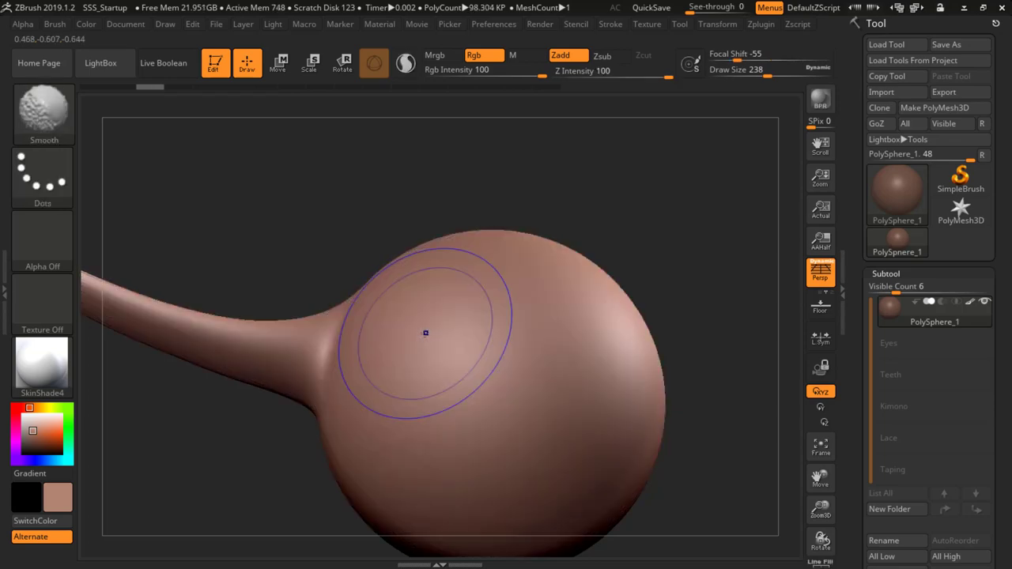
{"action": "key", "text": "shift+f"}
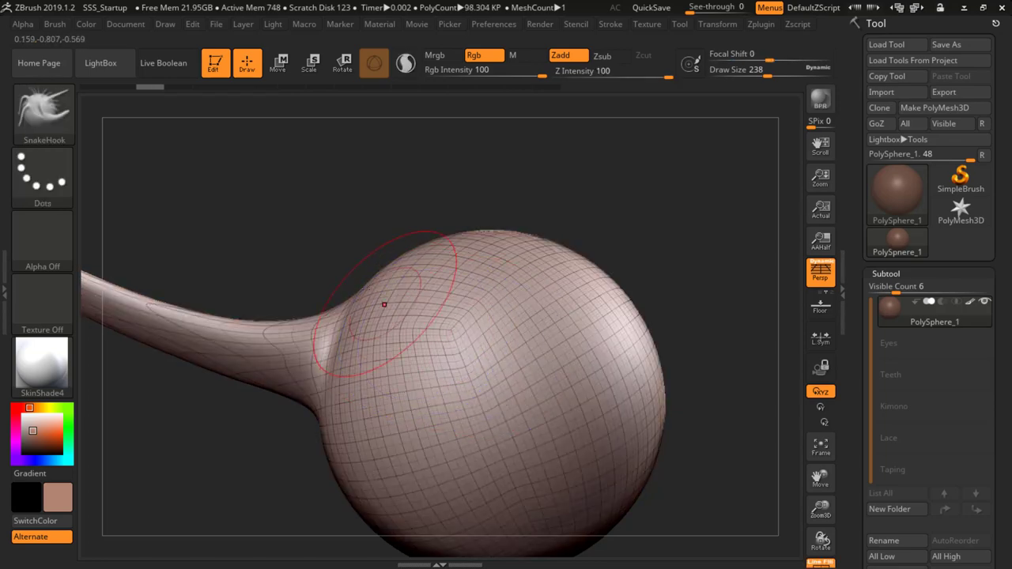
{"action": "mouse_move", "coordinate": [325, 265]}
{"action": "left_mouse_down", "text": "alt"}
{"action": "mouse_move", "coordinate": [543, 284]}
{"action": "mouse_move", "coordinate": [457, 278]}
{"action": "left_mouse_up", "text": "alt"}
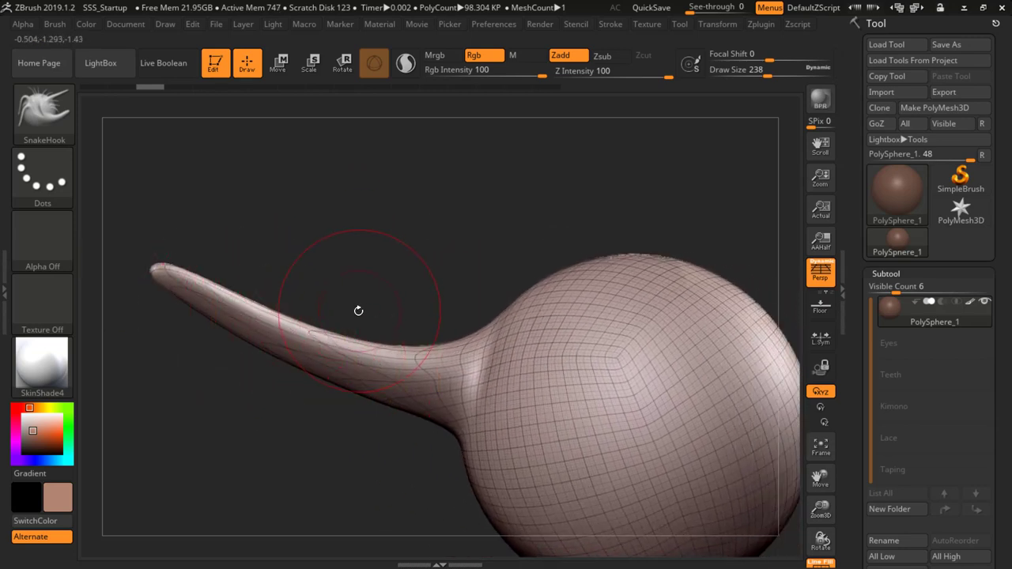
{"action": "key", "text": "ctrl"}
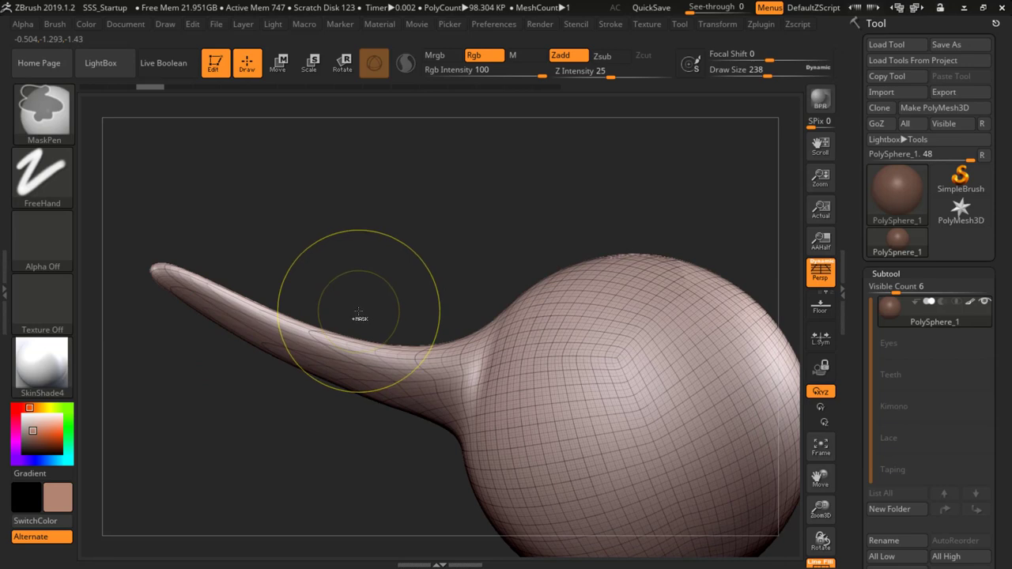
{"action": "key", "text": "ctrl+d"}
{"action": "key", "text": "ctrl+d"}
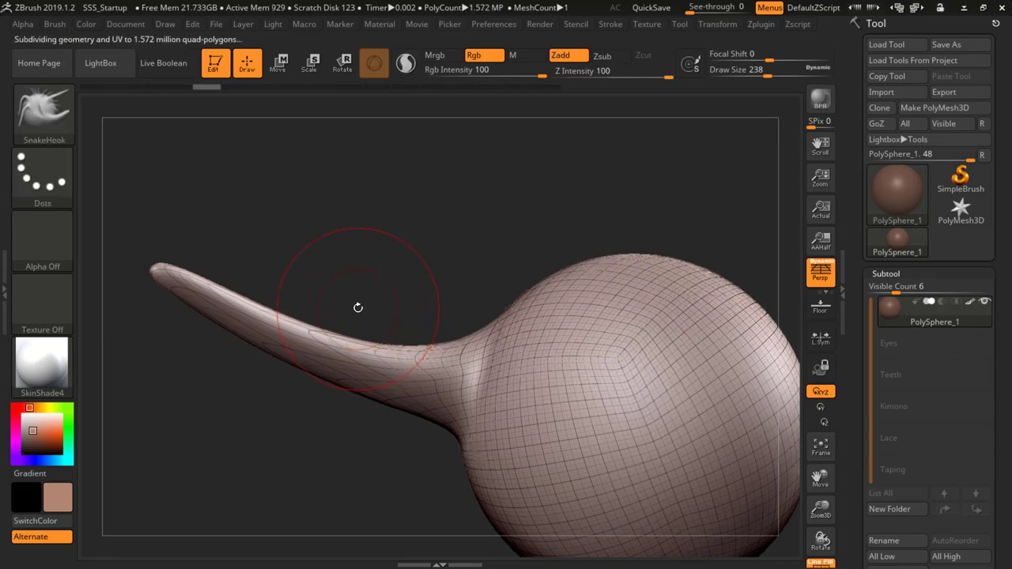
{"action": "mouse_move", "coordinate": [376, 295]}
{"action": "left_mouse_down"}
{"action": "mouse_move", "coordinate": [433, 294]}
{"action": "mouse_move", "coordinate": [420, 262]}
{"action": "mouse_move", "coordinate": [430, 277]}
{"action": "mouse_move", "coordinate": [518, 281]}
{"action": "left_mouse_up"}
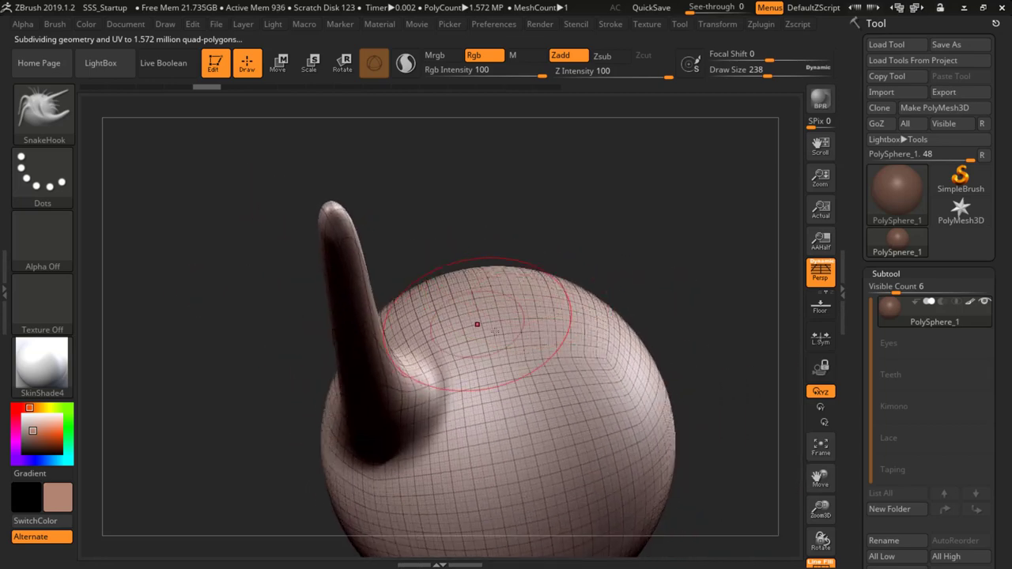
Undo the subdivisions and the single horn back to the plain sphere, keeping the wireframe displayed
{"action": "key", "text": "ctrl+z"}
{"action": "key", "text": "ctrl+z"}
{"action": "key", "text": "ctrl+z"}
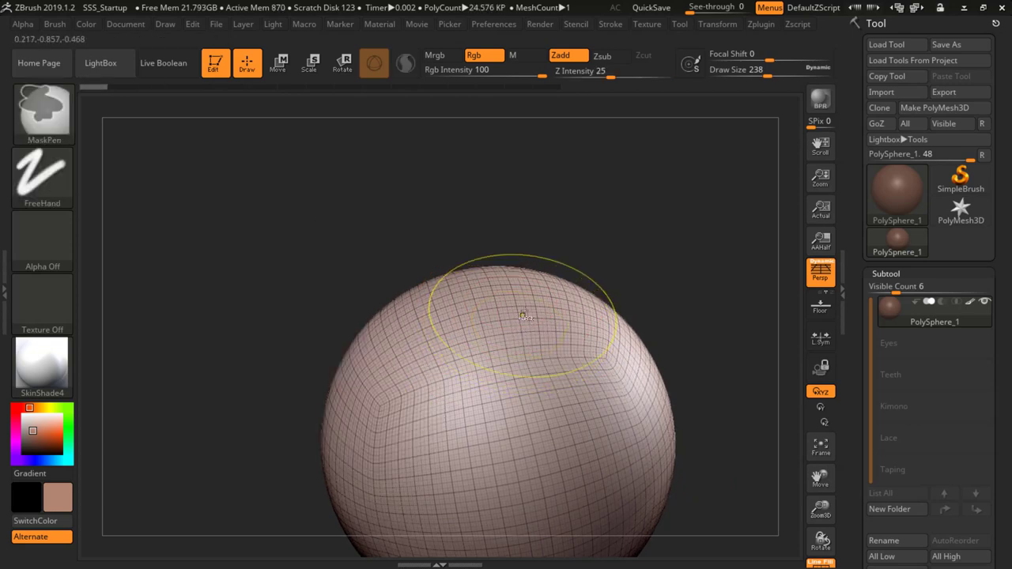
{"action": "key", "text": "shift+f"}
{"action": "key", "text": "shift+f"}
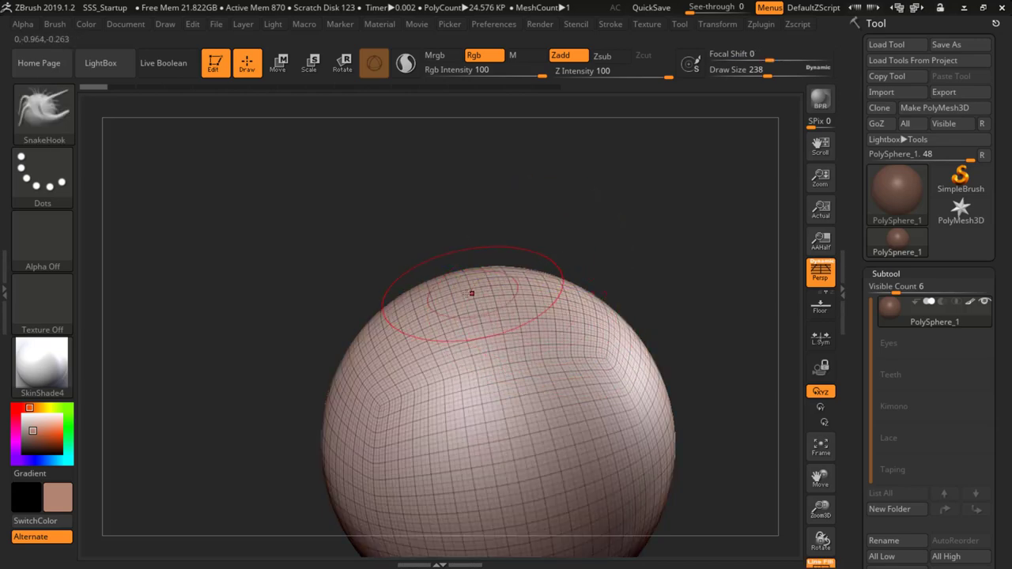
Pull a symmetrical pair of short, thick horns out of the upper sides of the sphere with SnakeHook
{"action": "right_click_drag", "start_coordinate": [395, 338], "coordinate": [324, 251], "text": "alt"}
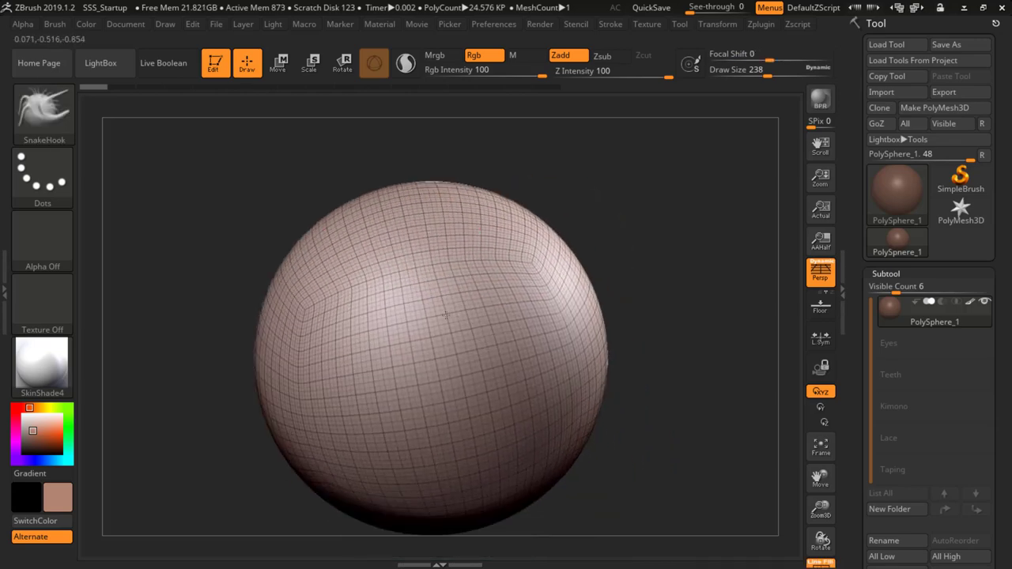
{"action": "right_click_drag", "start_coordinate": [403, 284], "coordinate": [354, 236], "text": "alt"}
{"action": "mouse_move", "coordinate": [499, 287]}
{"action": "right_mouse_down", "text": "alt"}
{"action": "mouse_move", "coordinate": [414, 264]}
{"action": "mouse_move", "coordinate": [487, 267]}
{"action": "mouse_move", "coordinate": [532, 351]}
{"action": "right_mouse_up", "text": "alt"}
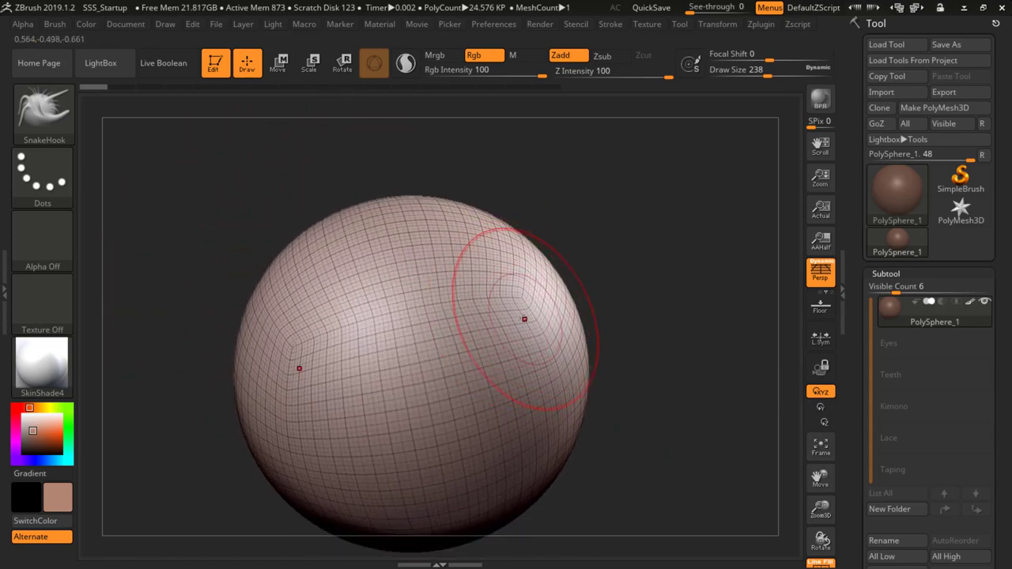
{"action": "mouse_move", "coordinate": [517, 291]}
{"action": "left_mouse_down"}
{"action": "mouse_move", "coordinate": [637, 245]}
{"action": "mouse_move", "coordinate": [631, 260]}
{"action": "left_mouse_up"}
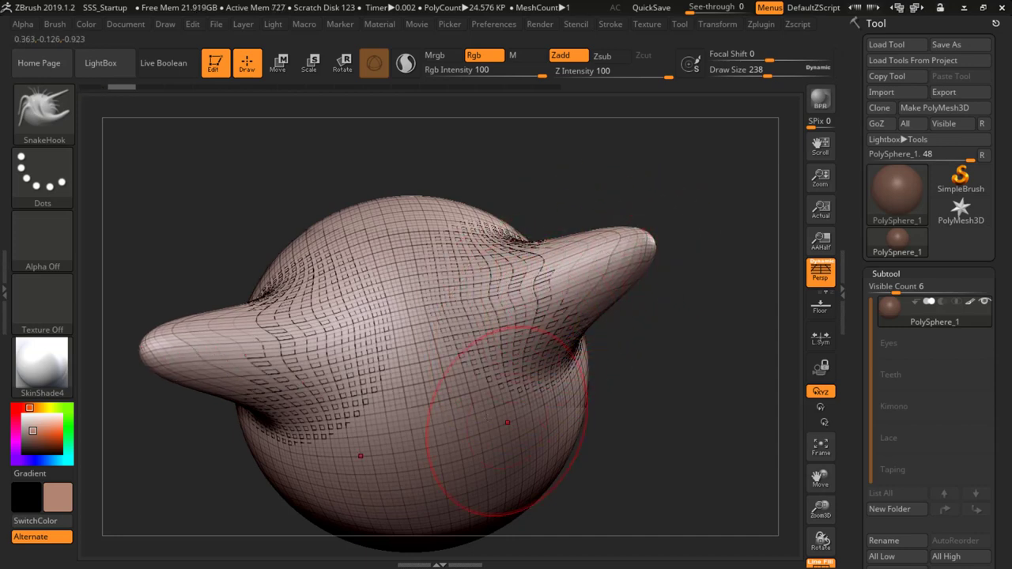
Choose the Move Topological brush, enlarge the Draw Size to 350 and pull the lower front of the sphere downward
{"action": "mouse_move", "coordinate": [498, 410]}
{"action": "right_mouse_down", "text": "alt"}
{"action": "mouse_move", "coordinate": [509, 350]}
{"action": "mouse_move", "coordinate": [555, 287]}
{"action": "right_mouse_up", "text": "alt"}
{"action": "right_click_drag", "start_coordinate": [484, 499], "coordinate": [548, 316]}
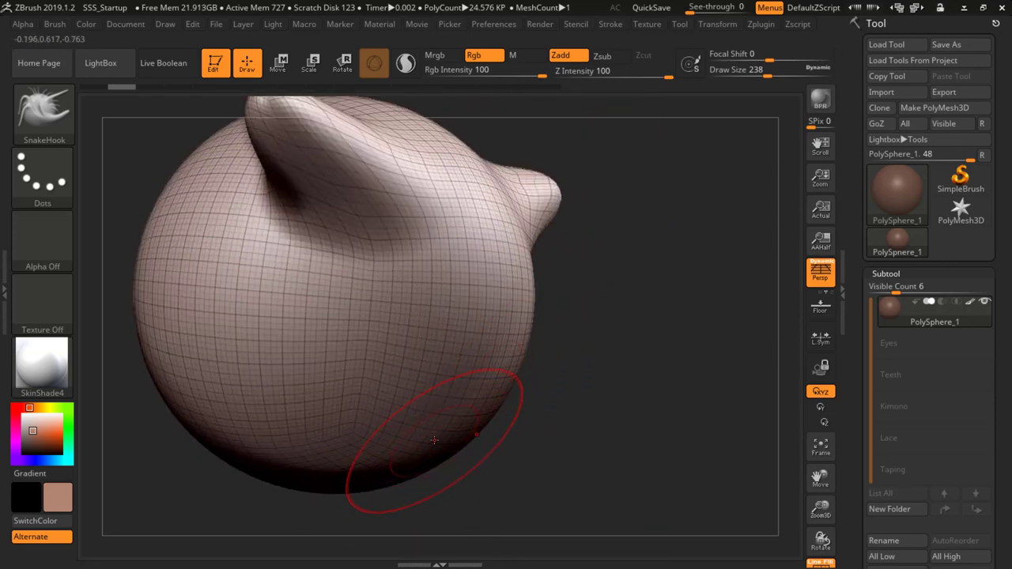
{"action": "key", "text": "bracketright"}
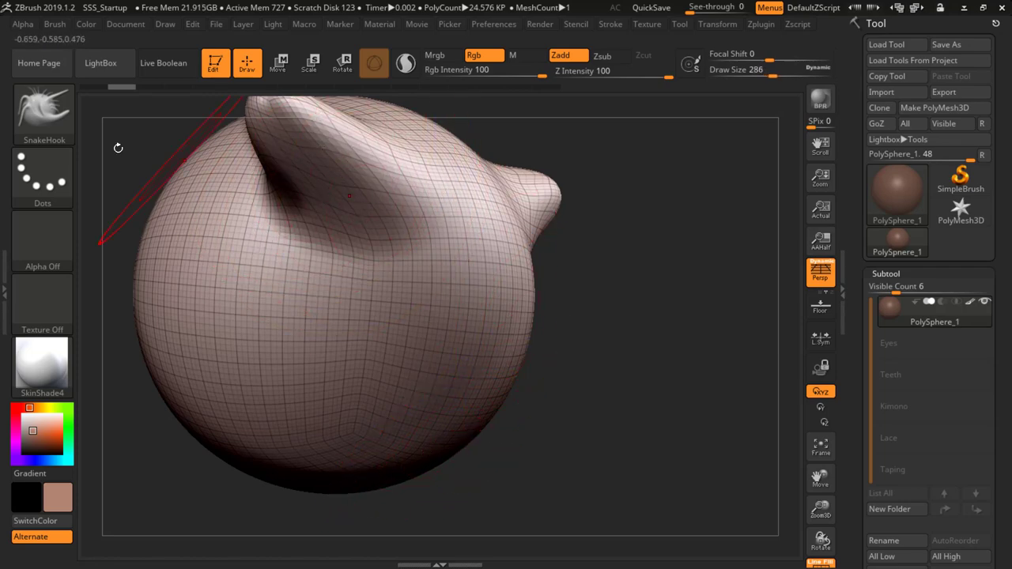
{"action": "left_click", "coordinate": [45, 117]}
{"action": "left_click", "coordinate": [50, 114]}
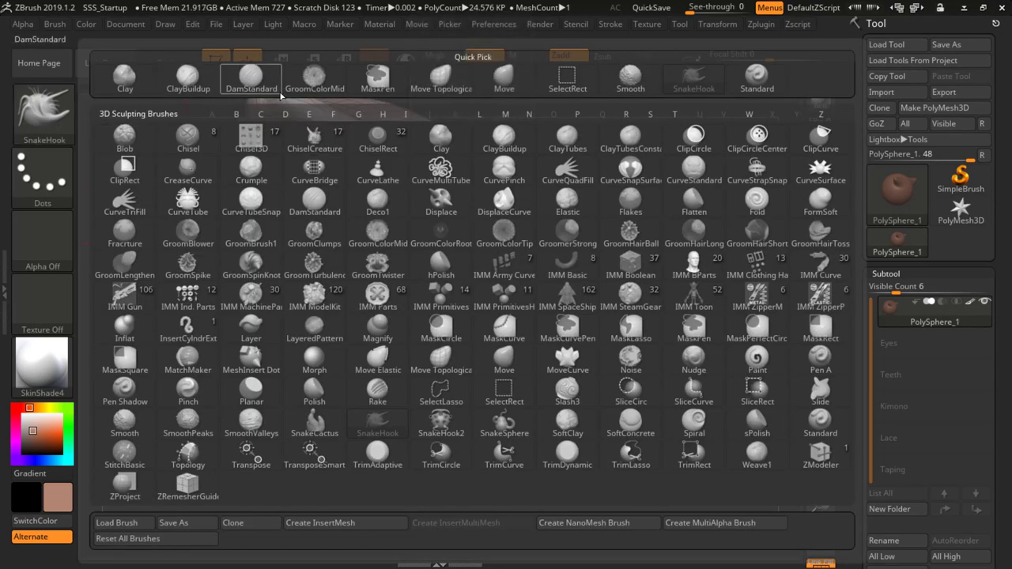
{"action": "left_click", "coordinate": [441, 83]}
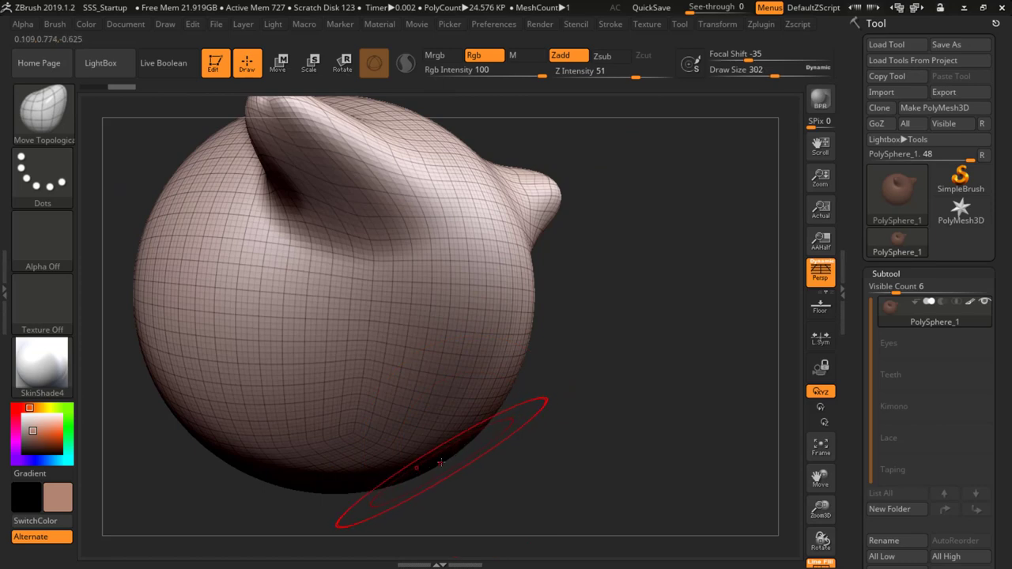
{"action": "key", "text": "bracketright"}
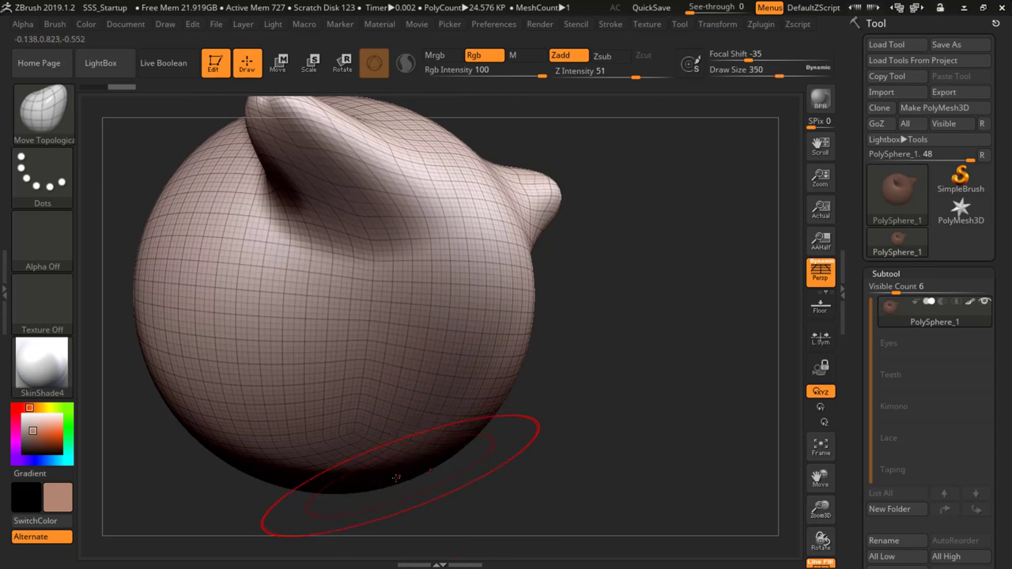
{"action": "left_click_drag", "start_coordinate": [374, 477], "coordinate": [443, 531]}
Enlarge the Draw Size to 378 and pull the upper back of the head shape outward
{"action": "mouse_move", "coordinate": [663, 332]}
{"action": "left_mouse_down"}
{"action": "mouse_move", "coordinate": [582, 384]}
{"action": "mouse_move", "coordinate": [628, 404]}
{"action": "mouse_move", "coordinate": [549, 338]}
{"action": "mouse_move", "coordinate": [532, 362]}
{"action": "mouse_move", "coordinate": [474, 352]}
{"action": "left_mouse_up"}
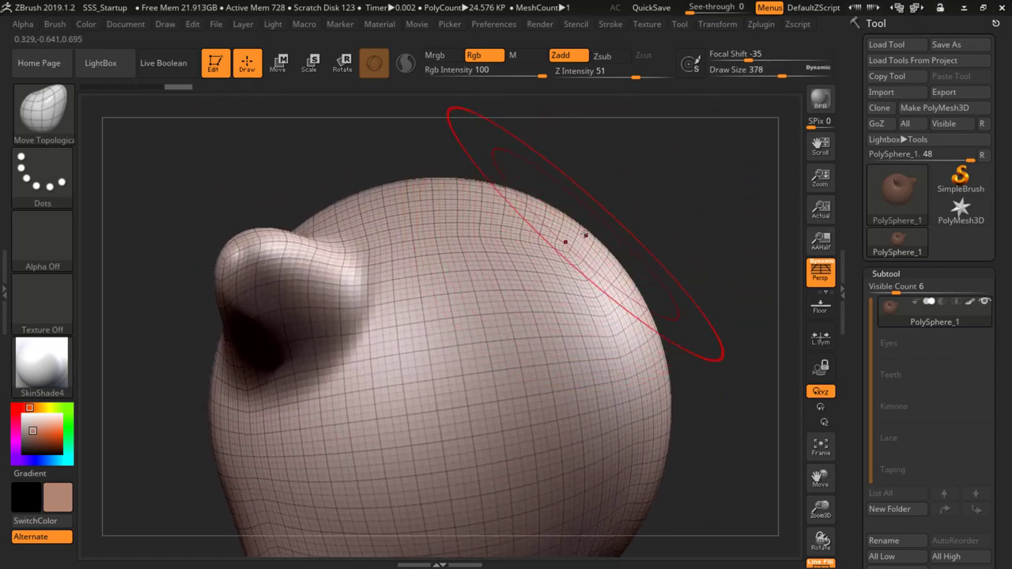
{"action": "mouse_move", "coordinate": [586, 230]}
{"action": "left_mouse_down"}
{"action": "mouse_move", "coordinate": [594, 295]}
{"action": "mouse_move", "coordinate": [559, 211]}
{"action": "mouse_move", "coordinate": [495, 151]}
{"action": "mouse_move", "coordinate": [538, 163]}
{"action": "left_mouse_up"}
{"action": "left_click_drag", "start_coordinate": [531, 255], "coordinate": [516, 259]}
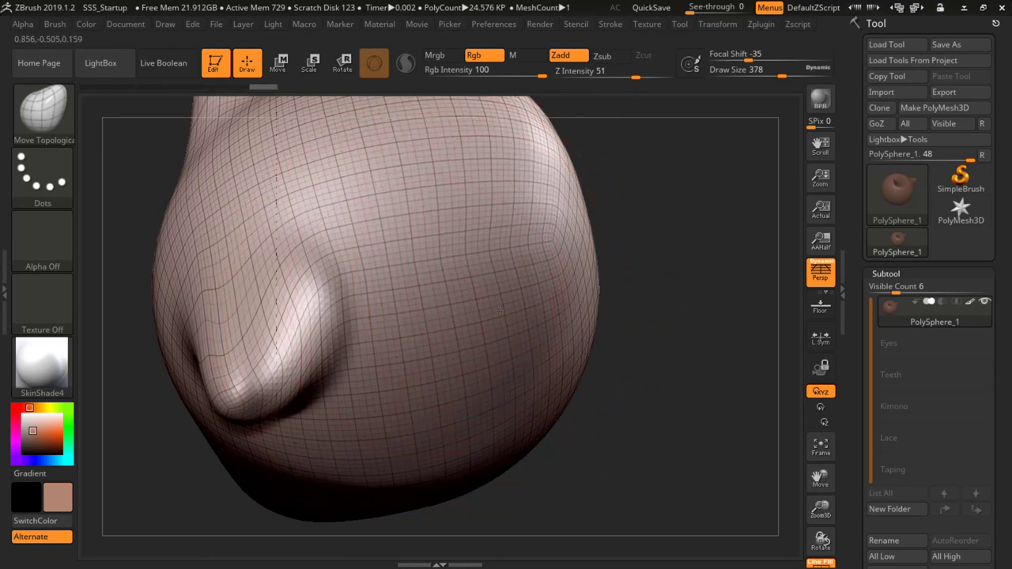
{"action": "mouse_move", "coordinate": [120, 296]}
{"action": "left_mouse_down"}
{"action": "mouse_move", "coordinate": [340, 269]}
{"action": "mouse_move", "coordinate": [298, 262]}
{"action": "mouse_move", "coordinate": [325, 275]}
{"action": "left_mouse_up"}
{"action": "mouse_move", "coordinate": [522, 304]}
{"action": "right_mouse_down", "text": "ctrl"}
{"action": "mouse_move", "coordinate": [380, 312]}
{"action": "mouse_move", "coordinate": [624, 353]}
{"action": "mouse_move", "coordinate": [610, 300]}
{"action": "mouse_move", "coordinate": [524, 271]}
{"action": "mouse_move", "coordinate": [592, 262]}
{"action": "mouse_move", "coordinate": [605, 281]}
{"action": "mouse_move", "coordinate": [450, 267]}
{"action": "right_mouse_up", "text": "ctrl"}
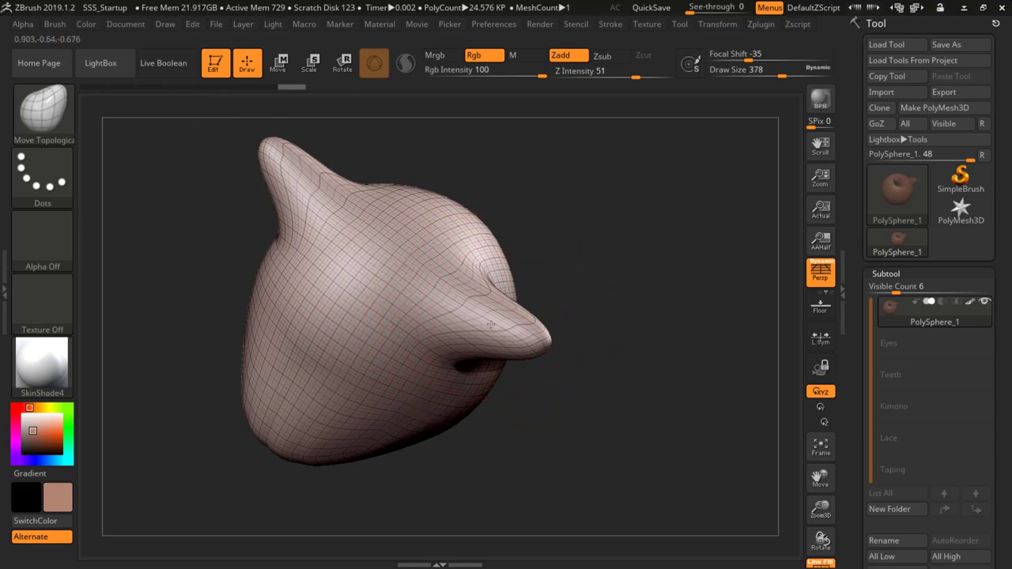
Reshape the pair of horns and the head's outline with Move Topological, checking the form from the side and front
{"action": "right_click_drag", "start_coordinate": [533, 333], "coordinate": [388, 339]}
{"action": "left_click_drag", "start_coordinate": [482, 333], "coordinate": [380, 317]}
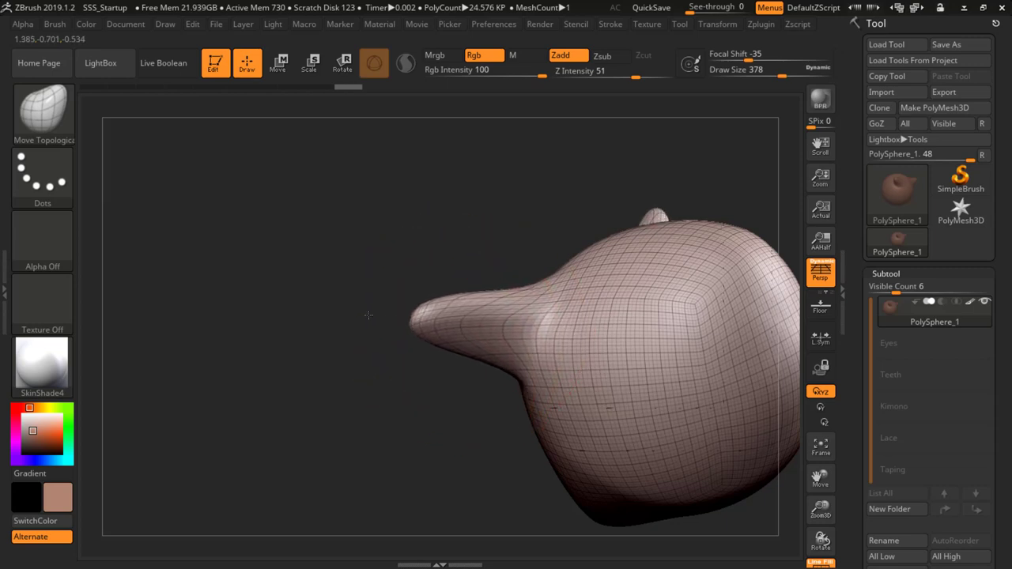
{"action": "left_click_drag", "start_coordinate": [380, 389], "coordinate": [468, 288]}
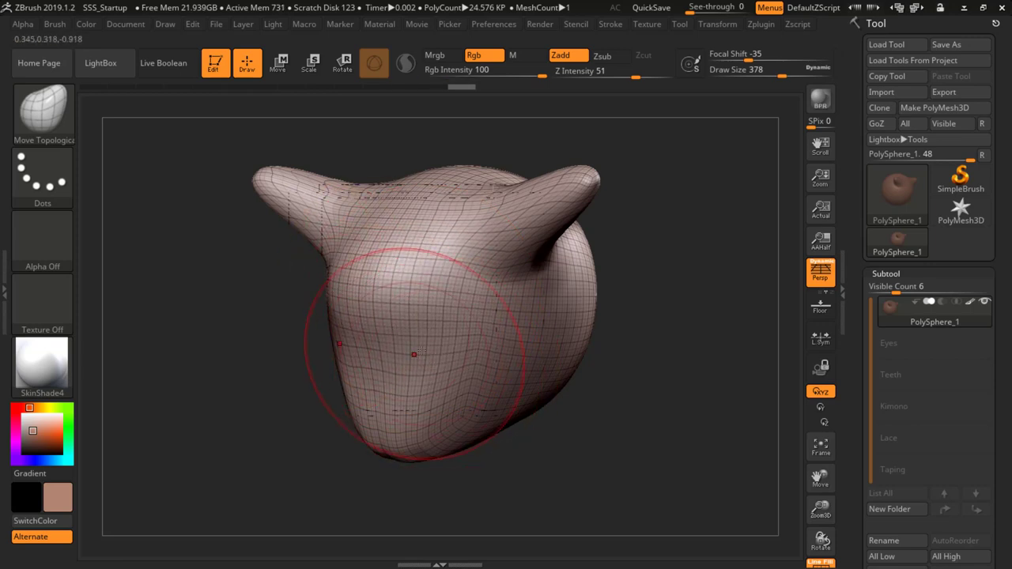
Reduce the Draw Size to 130 and try reshaping the eye area on the front of the face with Move Topological
{"action": "key", "text": "bracketleft"}
{"action": "key", "text": "bracketleft"}
{"action": "key", "text": "bracketleft"}
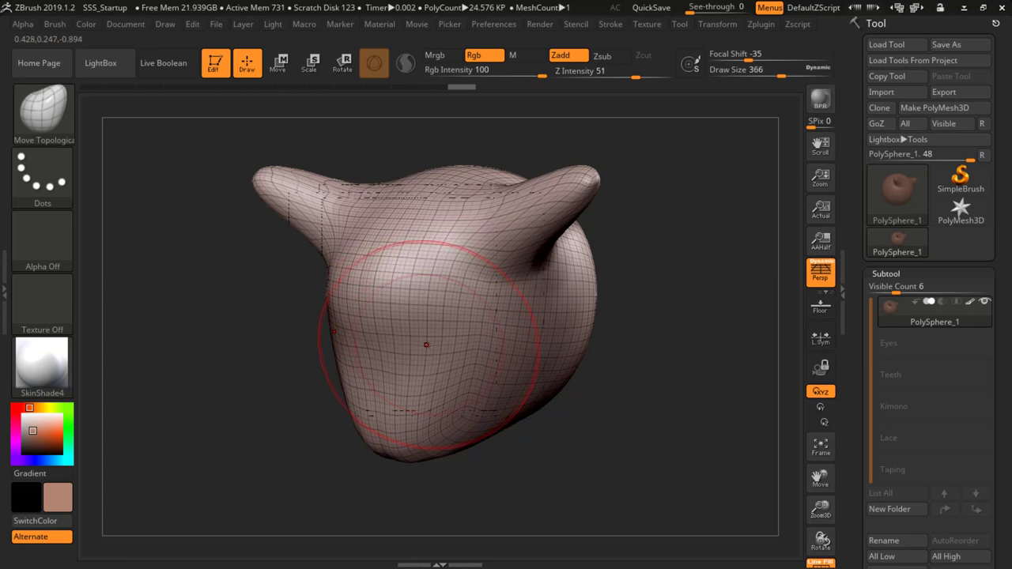
{"action": "key", "text": "bracketleft"}
{"action": "key", "text": "bracketleft"}
{"action": "key", "text": "bracketleft"}
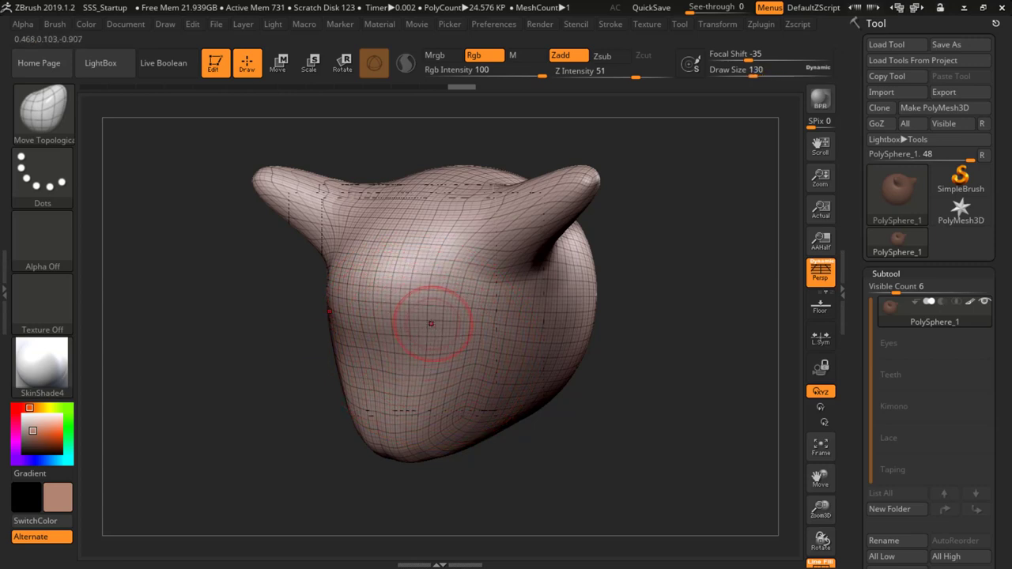
{"action": "mouse_move", "coordinate": [433, 317]}
{"action": "left_mouse_down"}
{"action": "mouse_move", "coordinate": [433, 301]}
{"action": "mouse_move", "coordinate": [432, 335]}
{"action": "left_mouse_up"}
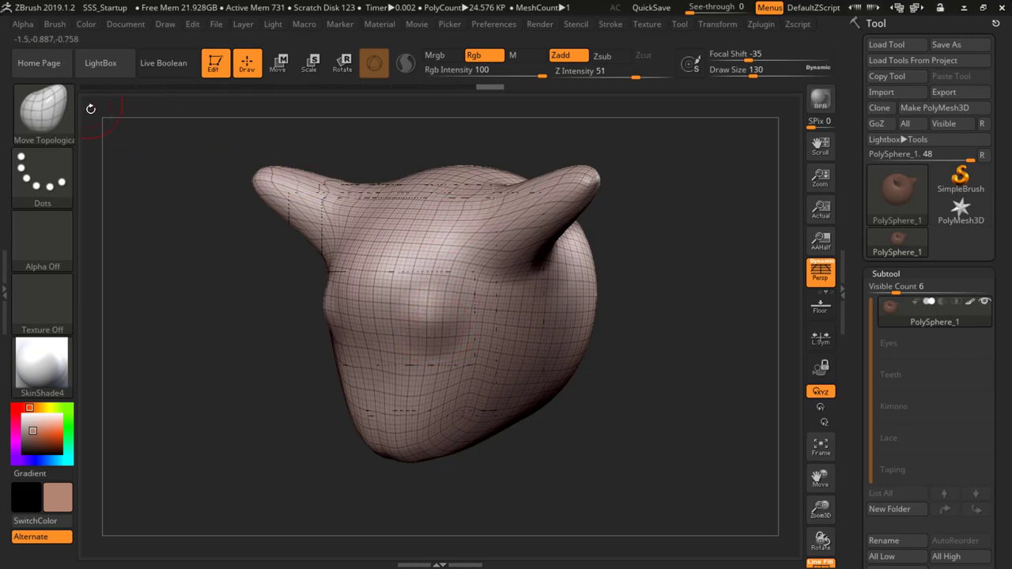
Choose the Standard brush and carve a symmetrical pair of eye sockets into the front of the face
{"action": "left_click", "coordinate": [43, 110]}
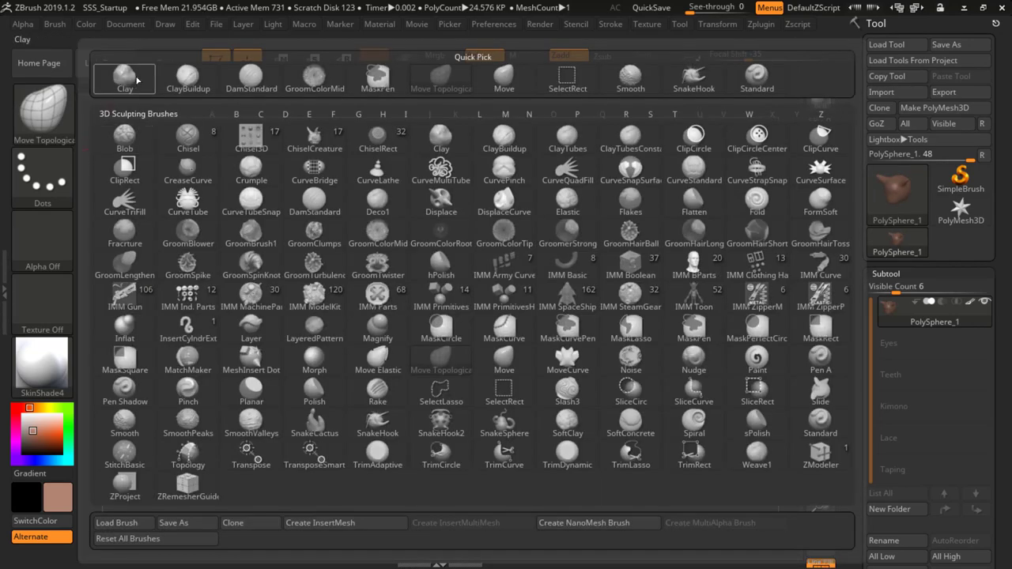
{"action": "left_click", "coordinate": [251, 76]}
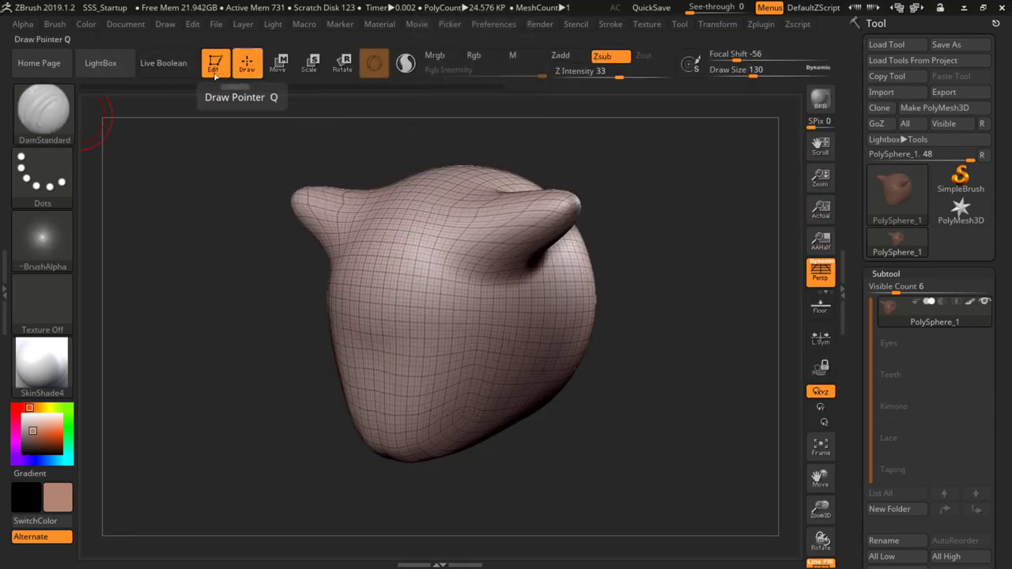
{"action": "left_click", "coordinate": [43, 111]}
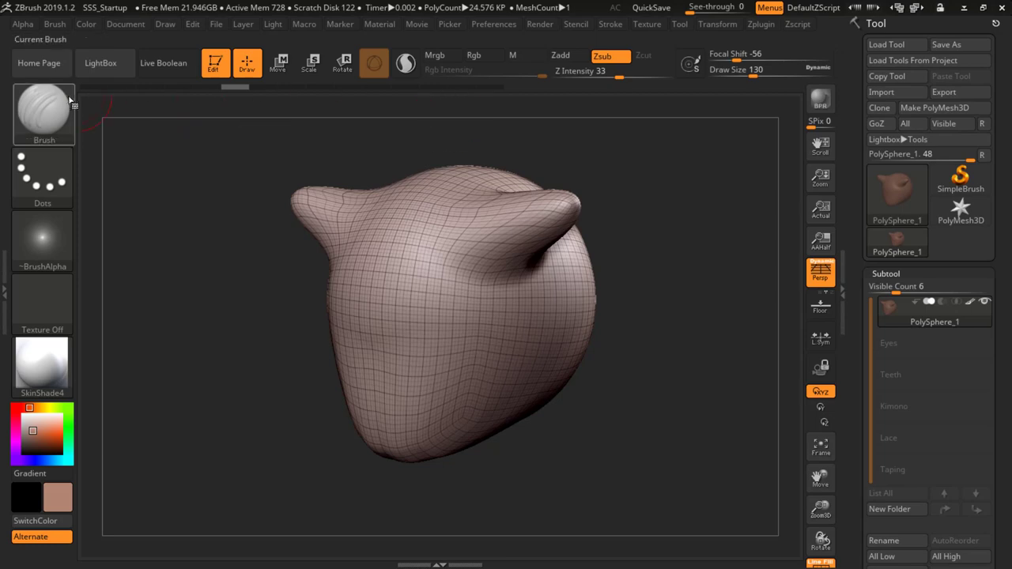
{"action": "left_click", "coordinate": [63, 111]}
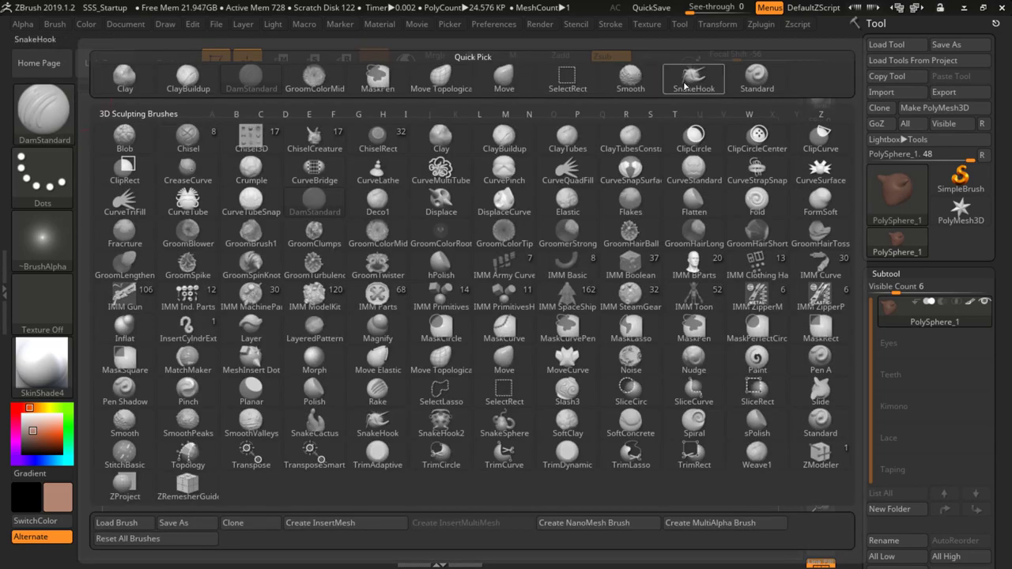
{"action": "left_click", "coordinate": [759, 84]}
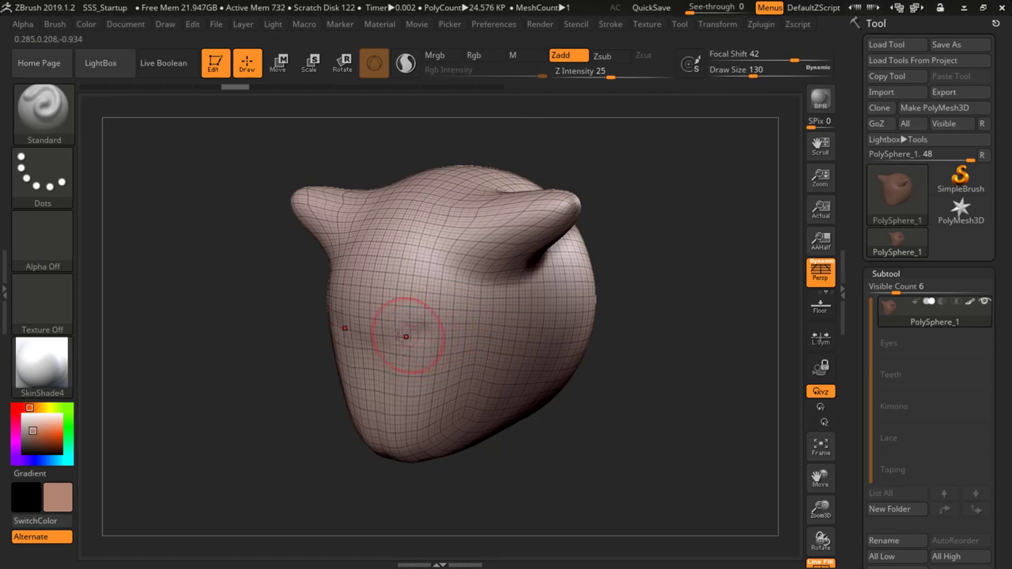
{"action": "mouse_move", "coordinate": [420, 325]}
{"action": "left_mouse_down", "text": "alt"}
{"action": "mouse_move", "coordinate": [446, 320]}
{"action": "mouse_move", "coordinate": [439, 332]}
{"action": "mouse_move", "coordinate": [411, 328]}
{"action": "mouse_move", "coordinate": [419, 321]}
{"action": "mouse_move", "coordinate": [445, 326]}
{"action": "mouse_move", "coordinate": [401, 339]}
{"action": "mouse_move", "coordinate": [380, 314]}
{"action": "mouse_move", "coordinate": [399, 297]}
{"action": "mouse_move", "coordinate": [395, 308]}
{"action": "mouse_move", "coordinate": [452, 295]}
{"action": "mouse_move", "coordinate": [429, 283]}
{"action": "mouse_move", "coordinate": [449, 299]}
{"action": "left_mouse_up", "text": "alt"}
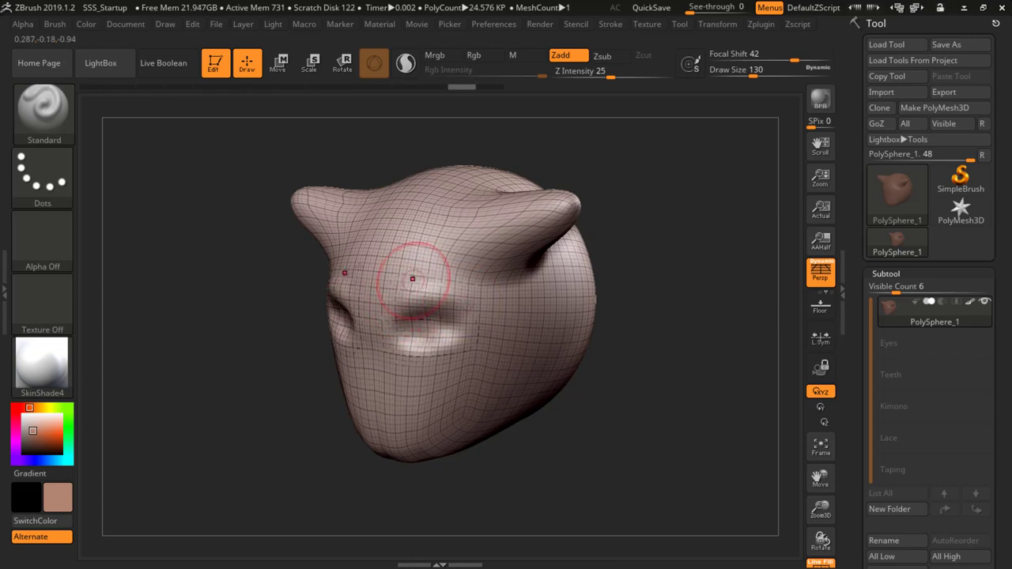
Choose Move Topological, enlarge the Draw Size to 182 and shape the brow above the eye sockets
{"action": "left_click", "coordinate": [44, 111]}
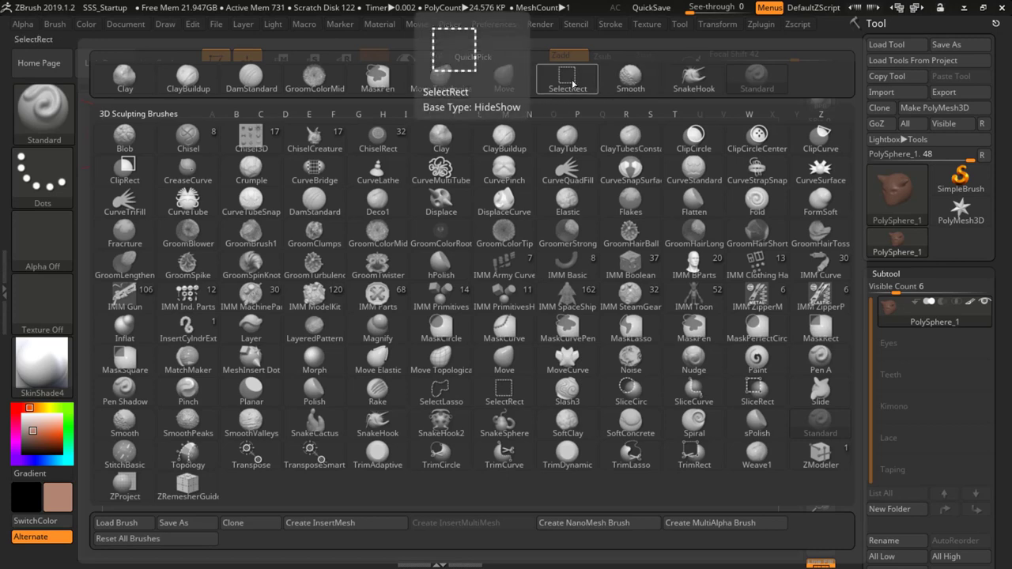
{"action": "left_click", "coordinate": [440, 79]}
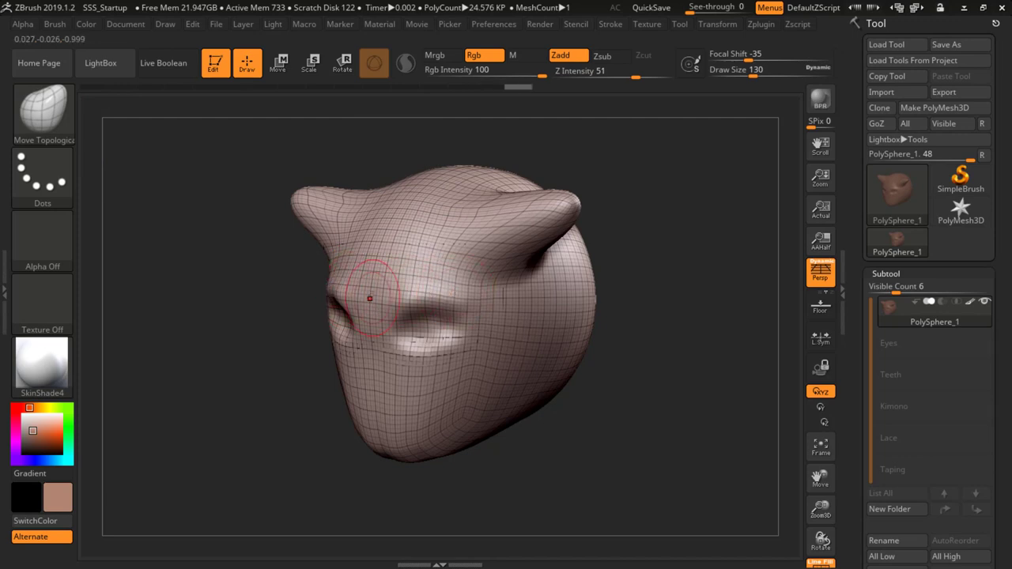
{"action": "left_click_drag", "start_coordinate": [413, 303], "coordinate": [423, 284]}
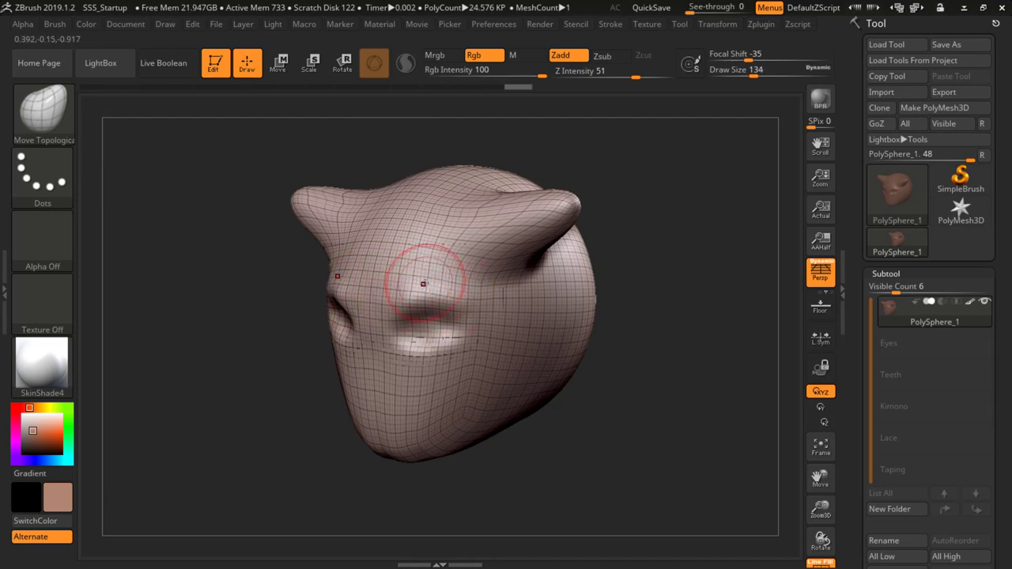
{"action": "key", "text": "bracketright"}
{"action": "key", "text": "bracketright"}
{"action": "mouse_move", "coordinate": [398, 297]}
{"action": "right_mouse_down"}
{"action": "mouse_move", "coordinate": [393, 309]}
{"action": "mouse_move", "coordinate": [438, 324]}
{"action": "right_mouse_up"}
{"action": "mouse_move", "coordinate": [437, 324]}
{"action": "left_mouse_down"}
{"action": "mouse_move", "coordinate": [428, 290]}
{"action": "mouse_move", "coordinate": [433, 305]}
{"action": "left_mouse_up"}
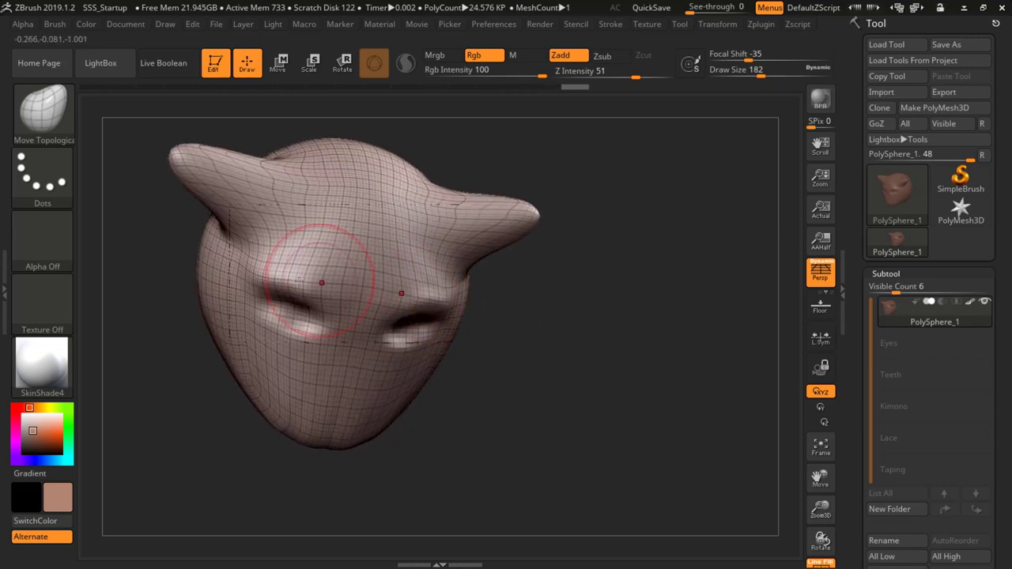
Pull the brow ridge forward over the eye sockets and adjust the outer eye area from both sides of the head
{"action": "left_click_drag", "start_coordinate": [249, 285], "coordinate": [233, 289]}
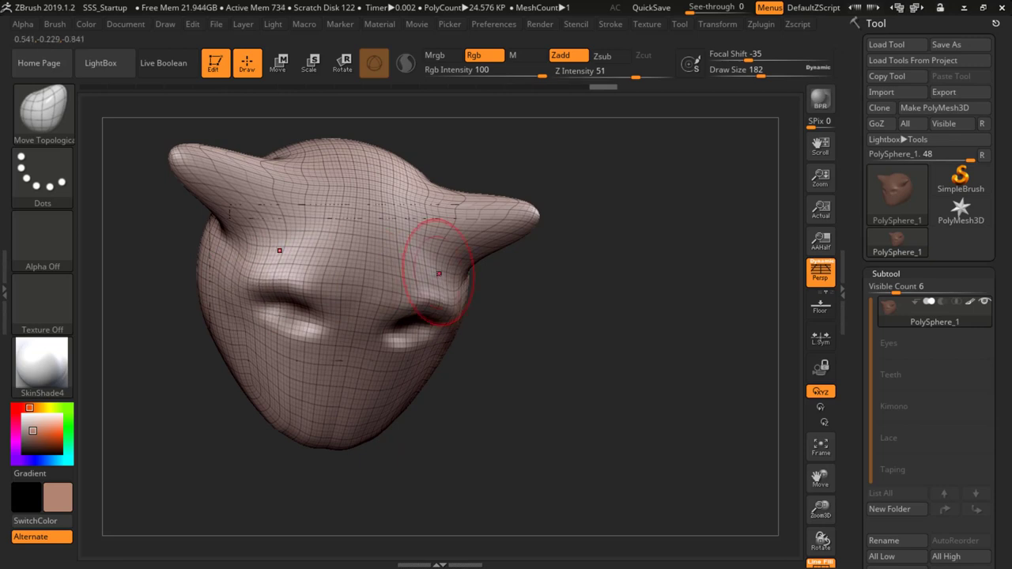
{"action": "left_click_drag", "start_coordinate": [439, 274], "coordinate": [428, 288]}
{"action": "left_click_drag", "start_coordinate": [506, 299], "coordinate": [378, 280]}
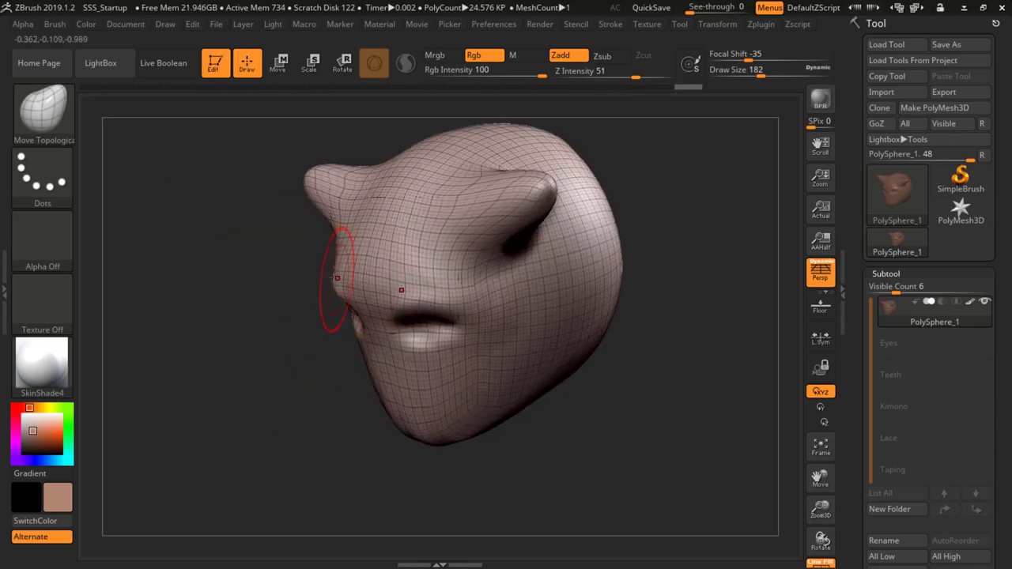
{"action": "right_click_drag", "start_coordinate": [437, 290], "coordinate": [541, 288]}
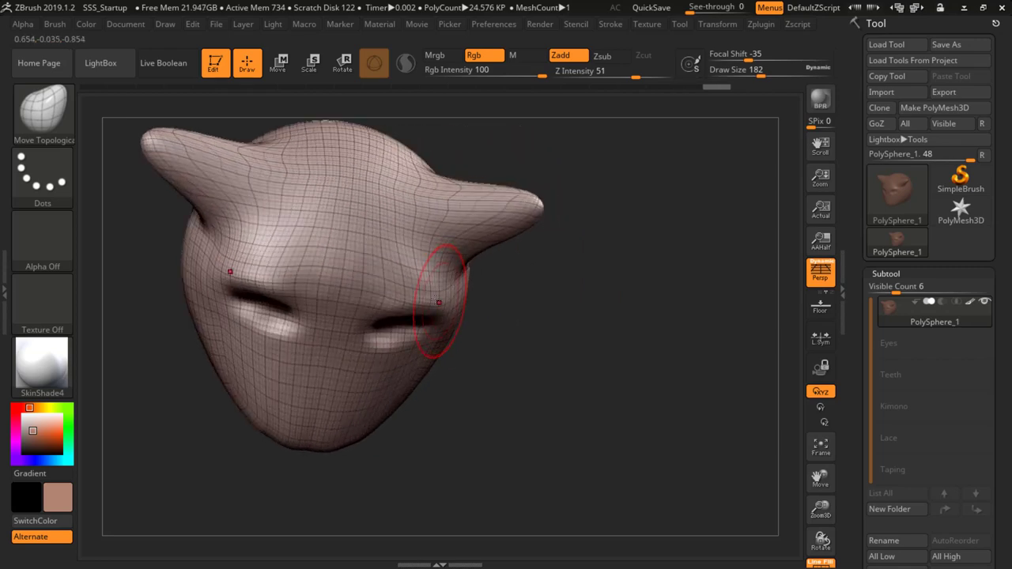
{"action": "left_click_drag", "start_coordinate": [436, 299], "coordinate": [445, 303]}
{"action": "left_click_drag", "start_coordinate": [366, 291], "coordinate": [349, 282]}
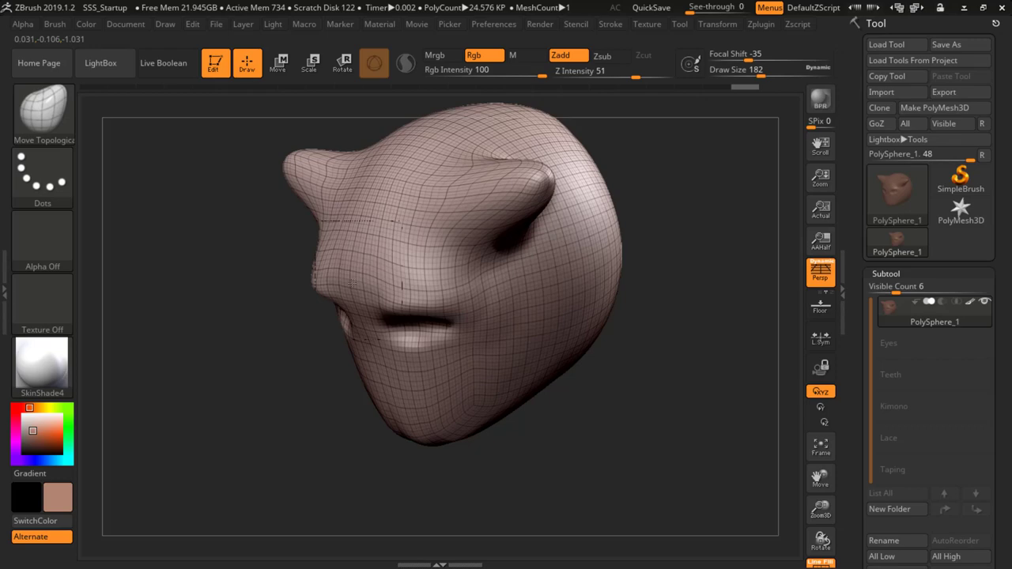
{"action": "left_click_drag", "start_coordinate": [376, 336], "coordinate": [359, 337]}
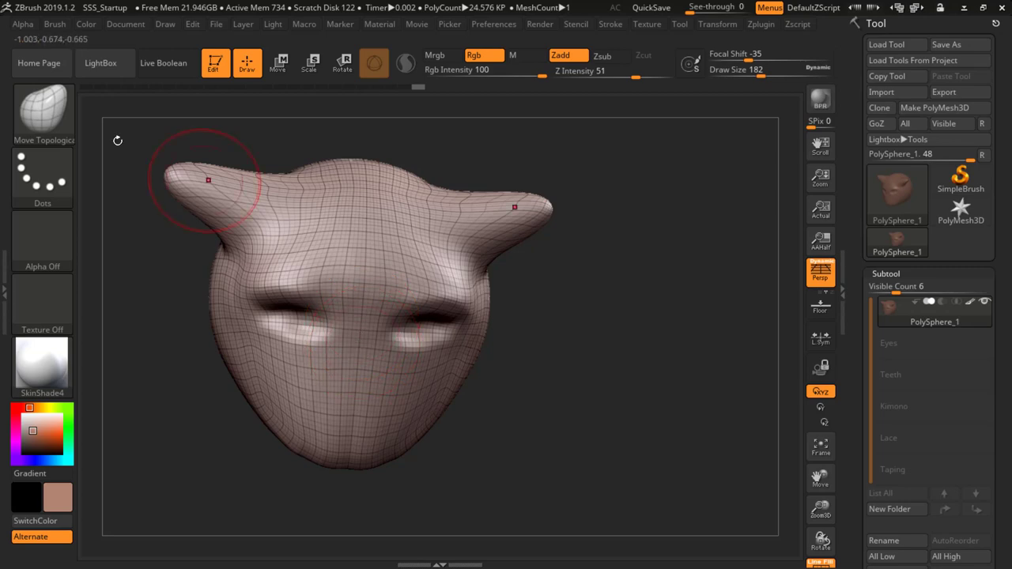
Choose the Standard brush and build up a raised nose along the centre of the face below the eye sockets
{"action": "left_click", "coordinate": [42, 110]}
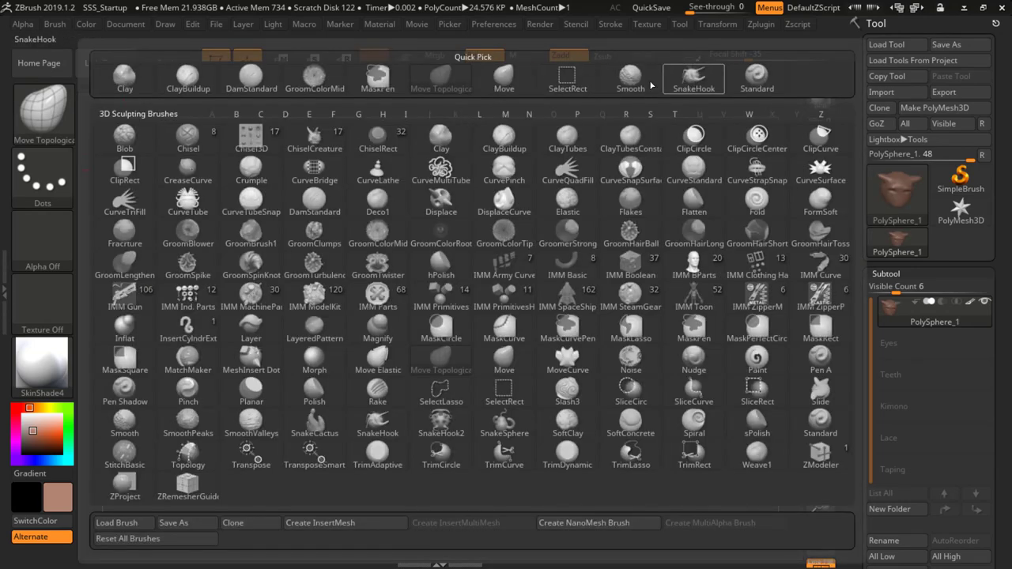
{"action": "left_click", "coordinate": [753, 81]}
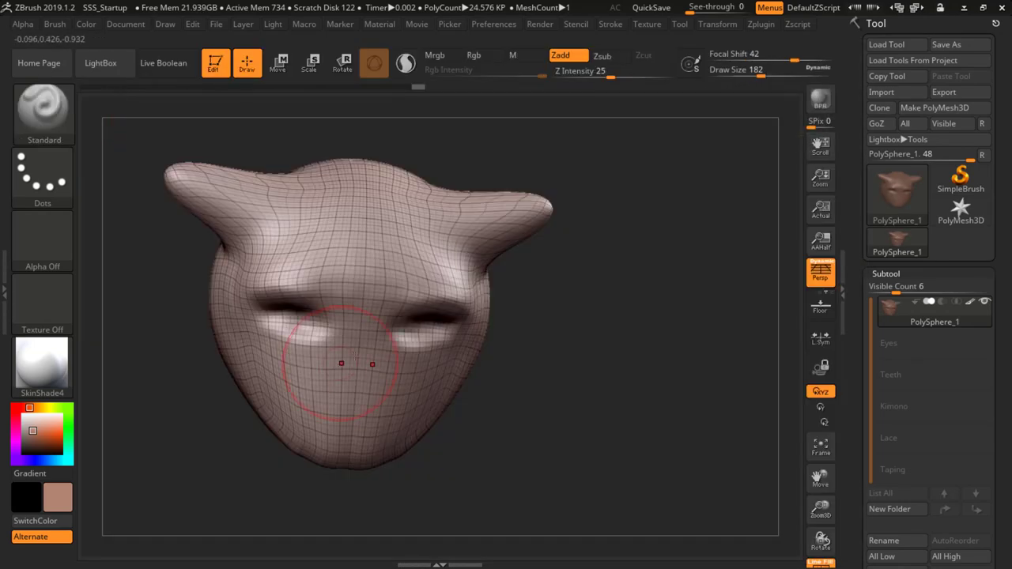
{"action": "right_click_drag", "start_coordinate": [342, 363], "coordinate": [407, 349]}
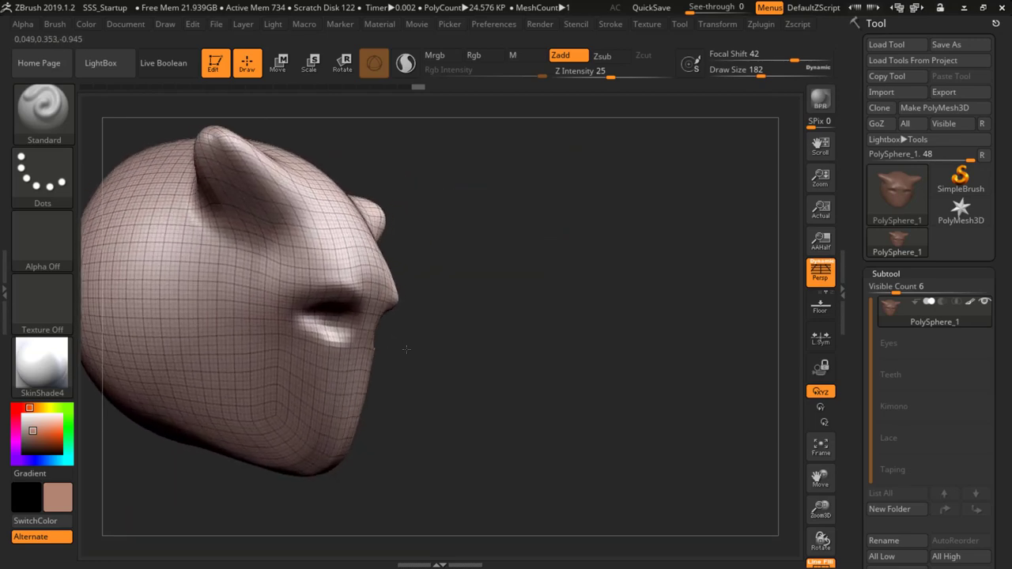
{"action": "left_click_drag", "start_coordinate": [406, 348], "coordinate": [355, 352]}
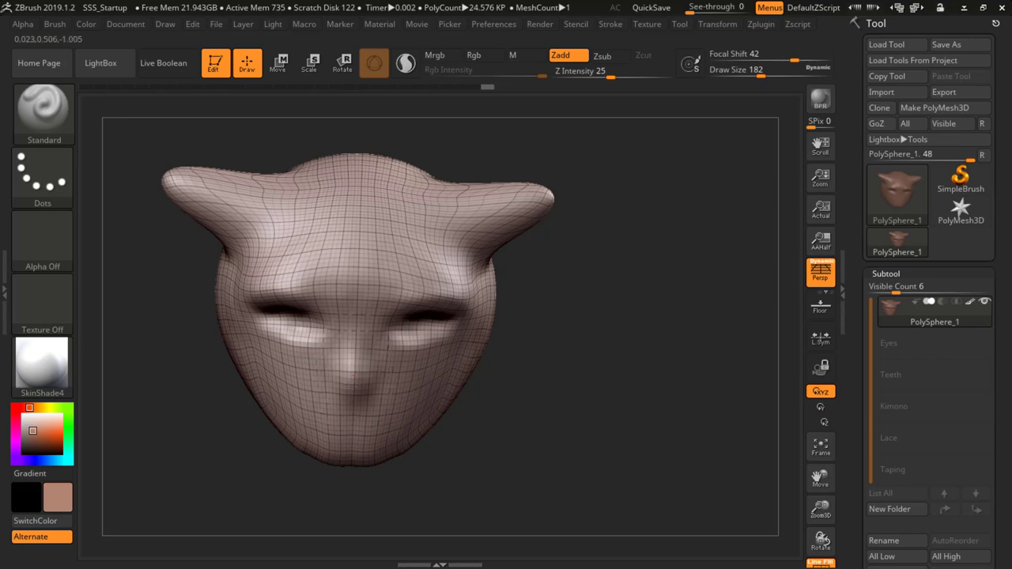
{"action": "left_click_drag", "start_coordinate": [355, 391], "coordinate": [459, 362]}
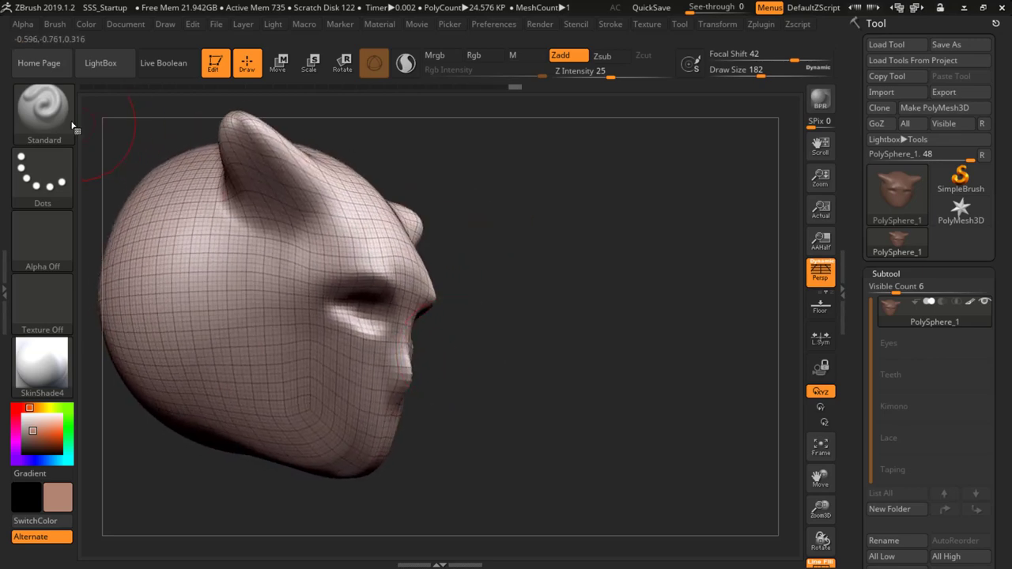
Pull the nose tip forward with Move Topological and smooth the surrounding face
{"action": "left_click", "coordinate": [44, 110]}
{"action": "left_click", "coordinate": [442, 83]}
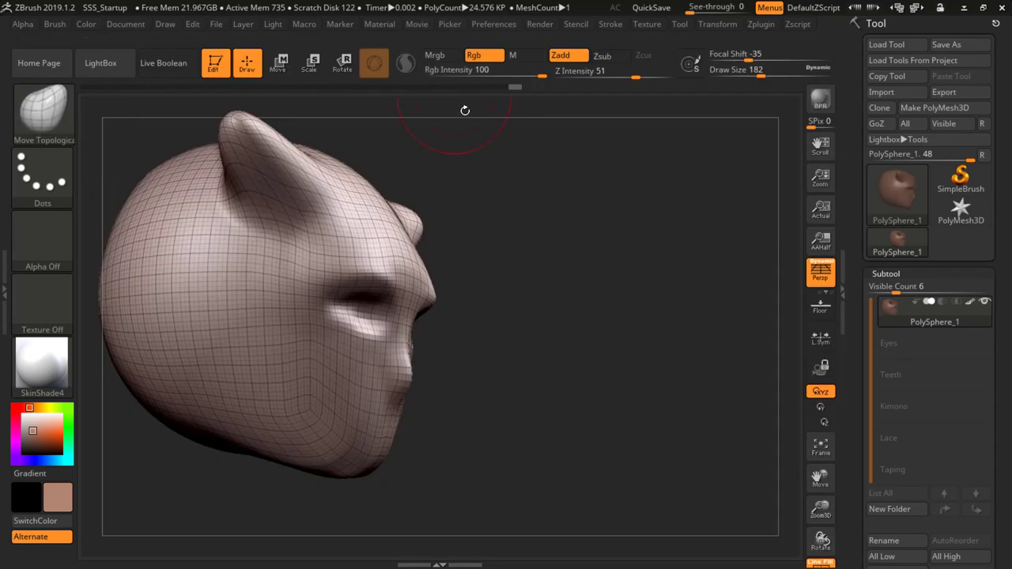
{"action": "left_click_drag", "start_coordinate": [411, 376], "coordinate": [433, 381]}
{"action": "mouse_move", "coordinate": [526, 335]}
{"action": "left_mouse_down", "text": "shift"}
{"action": "mouse_move", "coordinate": [508, 299]}
{"action": "mouse_move", "coordinate": [448, 361]}
{"action": "mouse_move", "coordinate": [458, 385]}
{"action": "mouse_move", "coordinate": [474, 360]}
{"action": "mouse_move", "coordinate": [431, 348]}
{"action": "left_mouse_up", "text": "shift"}
Choose the Standard brush, reduce the Draw Size to 142 and set the Focal Shift to -24
{"action": "left_click", "coordinate": [61, 98]}
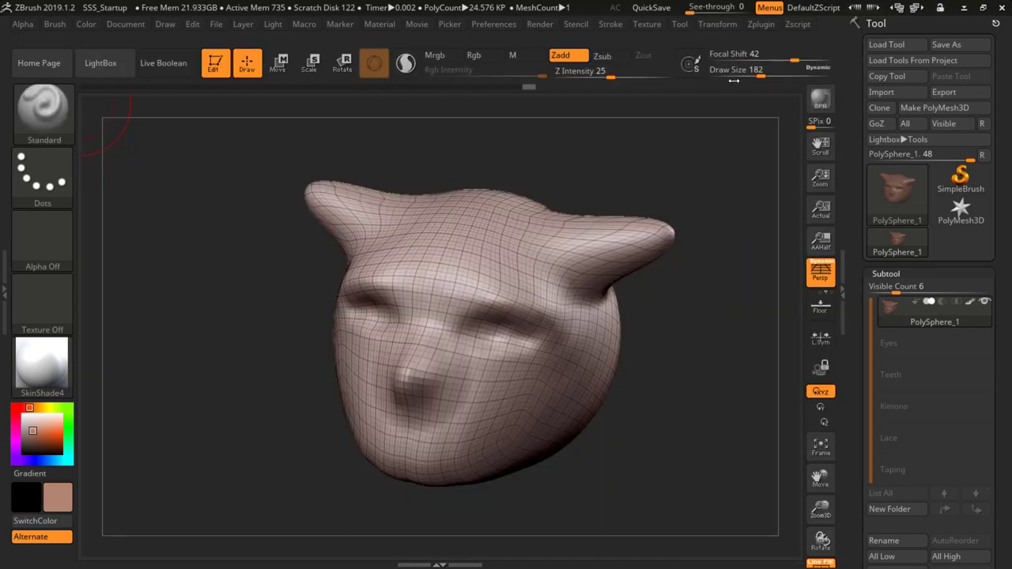
{"action": "left_click", "coordinate": [757, 76]}
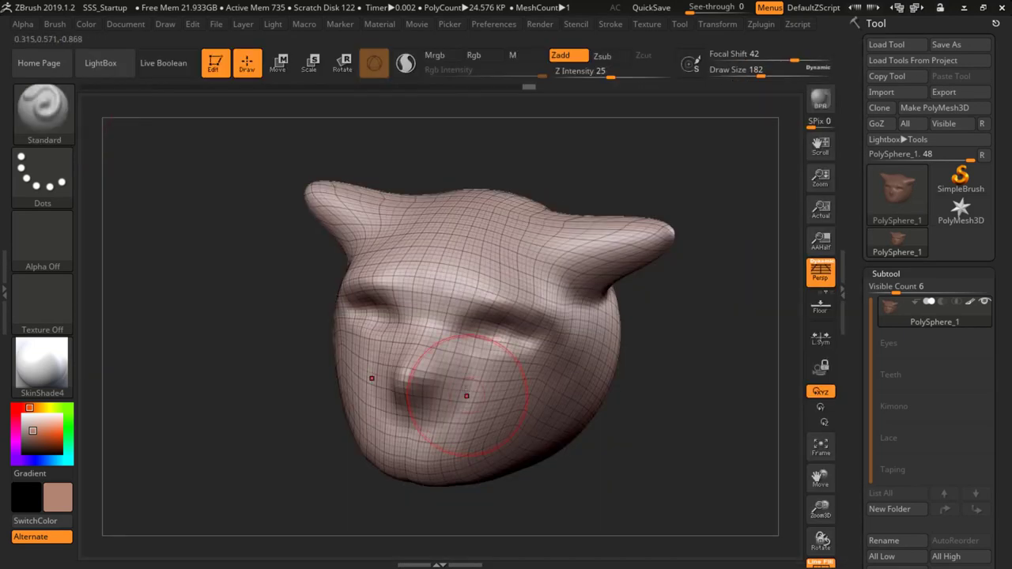
{"action": "key", "text": "bracketleft"}
{"action": "key", "text": "bracketleft"}
{"action": "key", "text": "bracketleft"}
{"action": "key", "text": "bracketleft"}
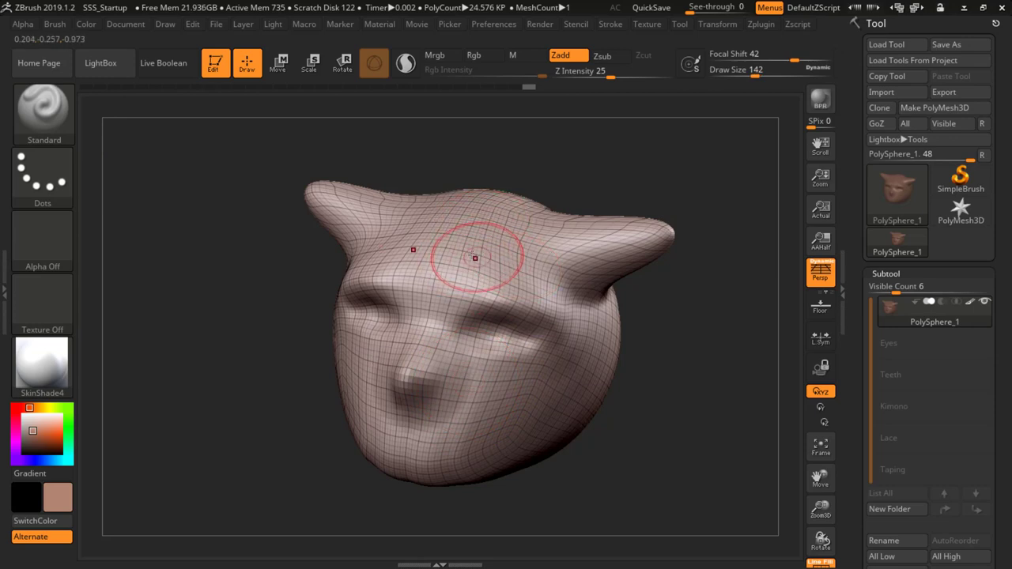
{"action": "key", "text": "space"}
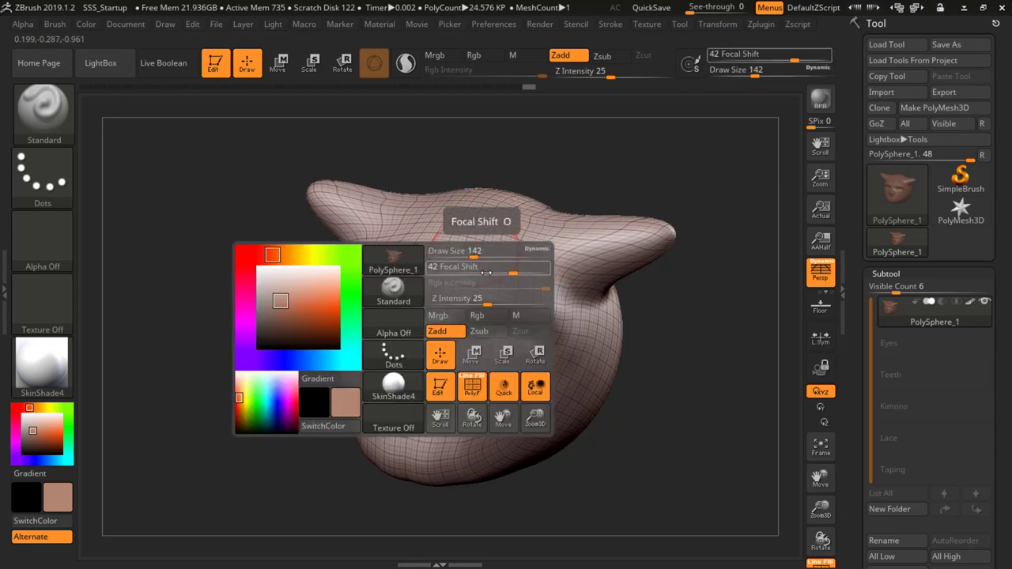
{"action": "left_click_drag", "start_coordinate": [506, 273], "coordinate": [505, 274]}
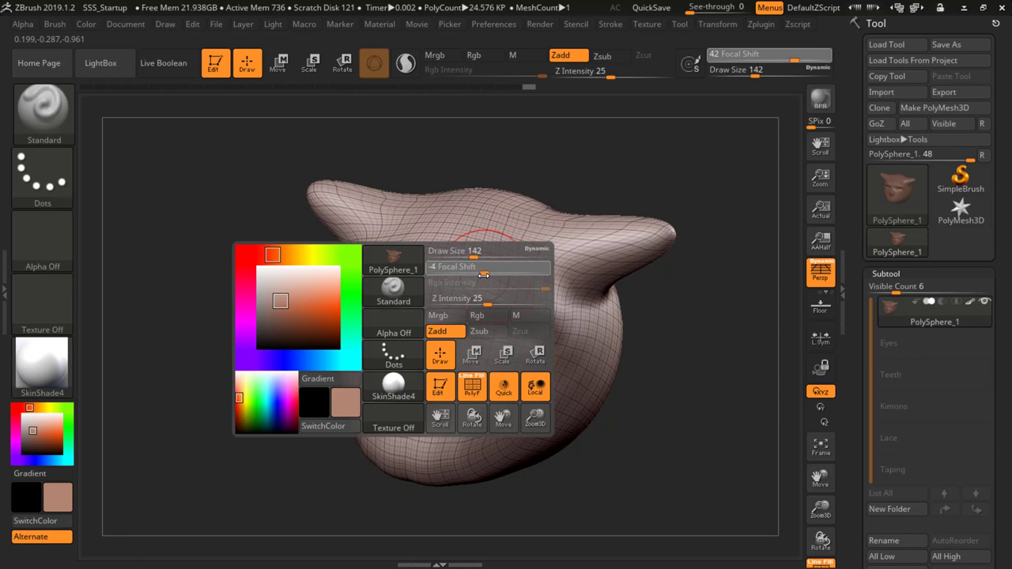
{"action": "left_click_drag", "start_coordinate": [472, 279], "coordinate": [472, 279]}
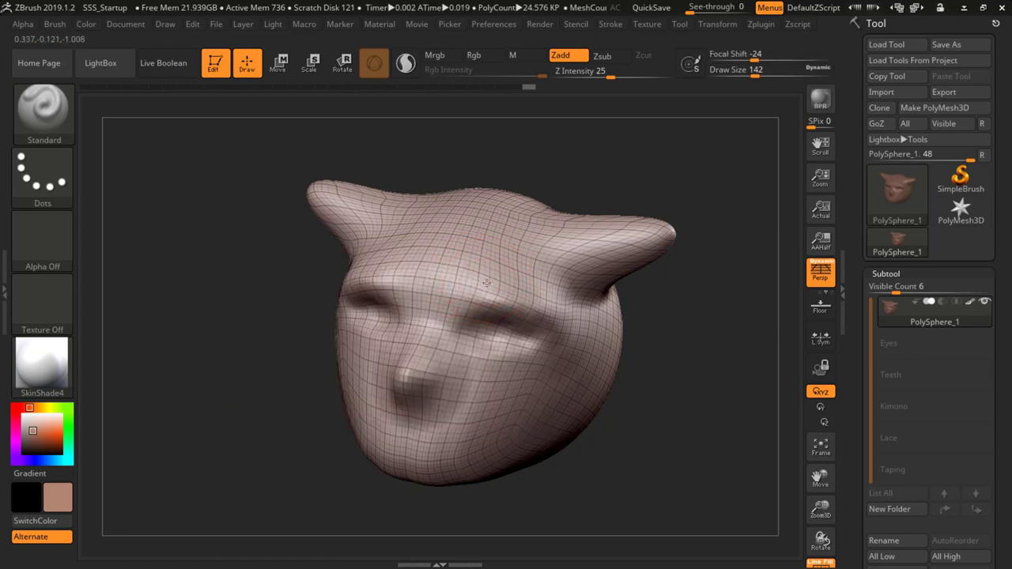
Reduce the Draw Size to 54 and sculpt along the sides of the nose with the Standard brush
{"action": "key", "text": "space"}
{"action": "left_click_drag", "start_coordinate": [484, 287], "coordinate": [469, 290]}
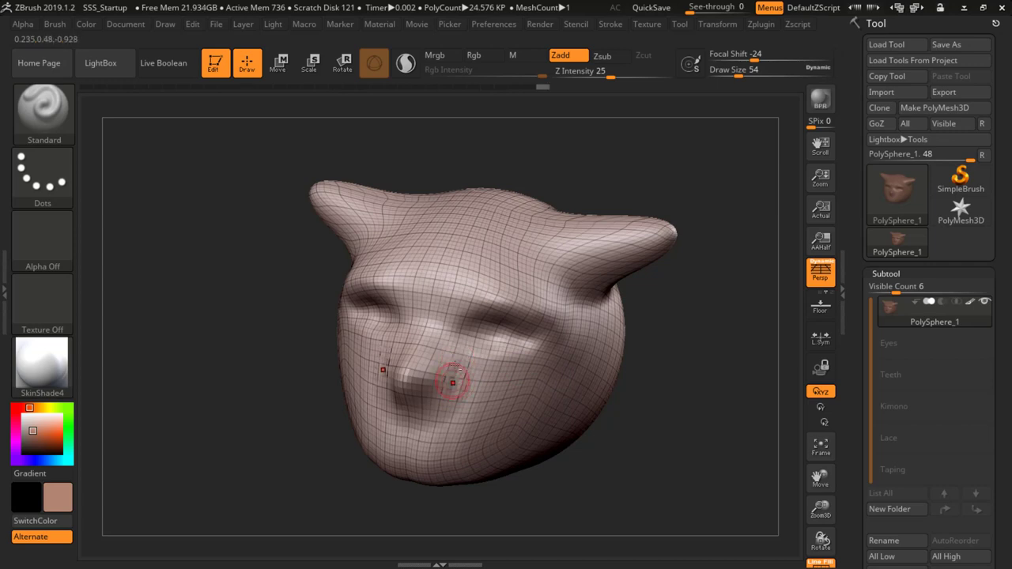
{"action": "left_click_drag", "start_coordinate": [453, 383], "coordinate": [443, 361]}
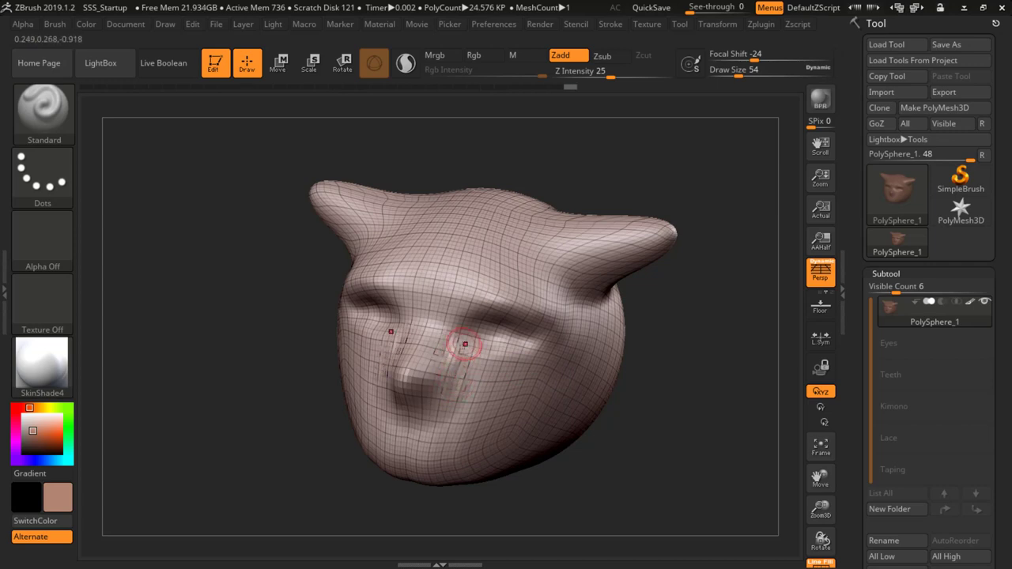
Enlarge the Draw Size to 90 and deepen the pair of eye sockets beneath the brow
{"action": "right_click_drag", "start_coordinate": [507, 308], "coordinate": [528, 306]}
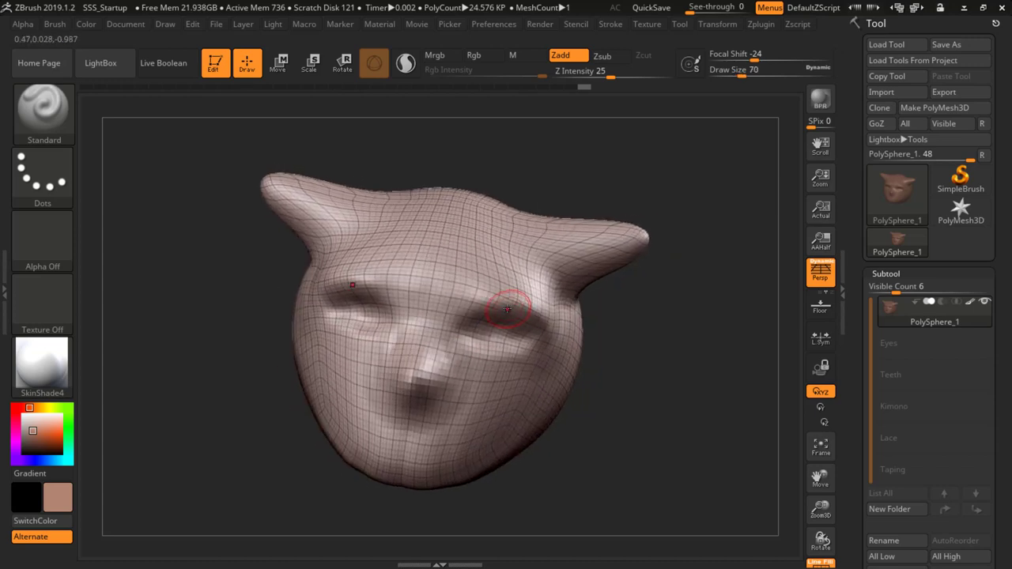
{"action": "left_click_drag", "start_coordinate": [509, 306], "coordinate": [547, 316]}
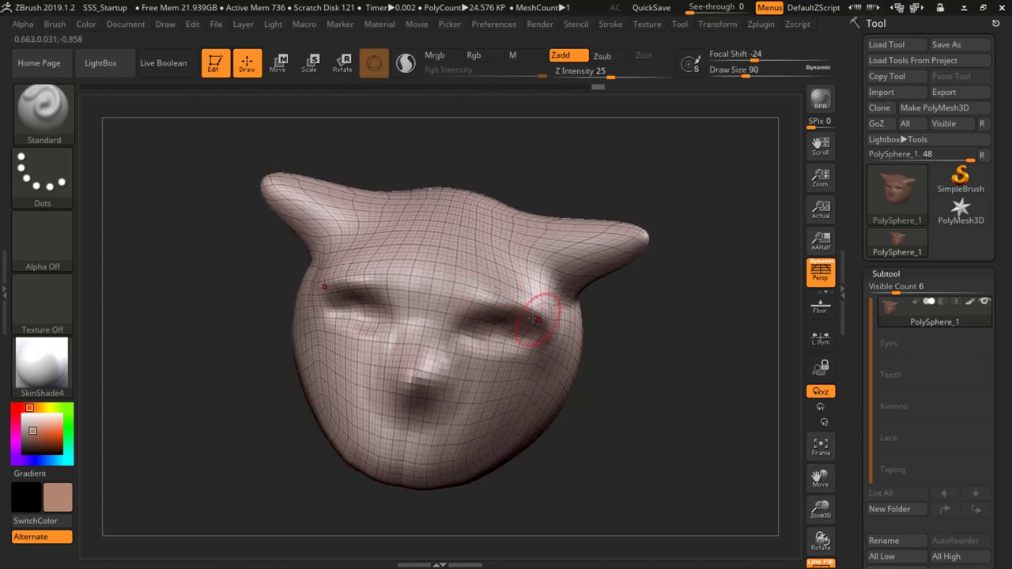
{"action": "mouse_move", "coordinate": [489, 303]}
{"action": "left_mouse_down"}
{"action": "mouse_move", "coordinate": [524, 307]}
{"action": "mouse_move", "coordinate": [509, 317]}
{"action": "left_mouse_up"}
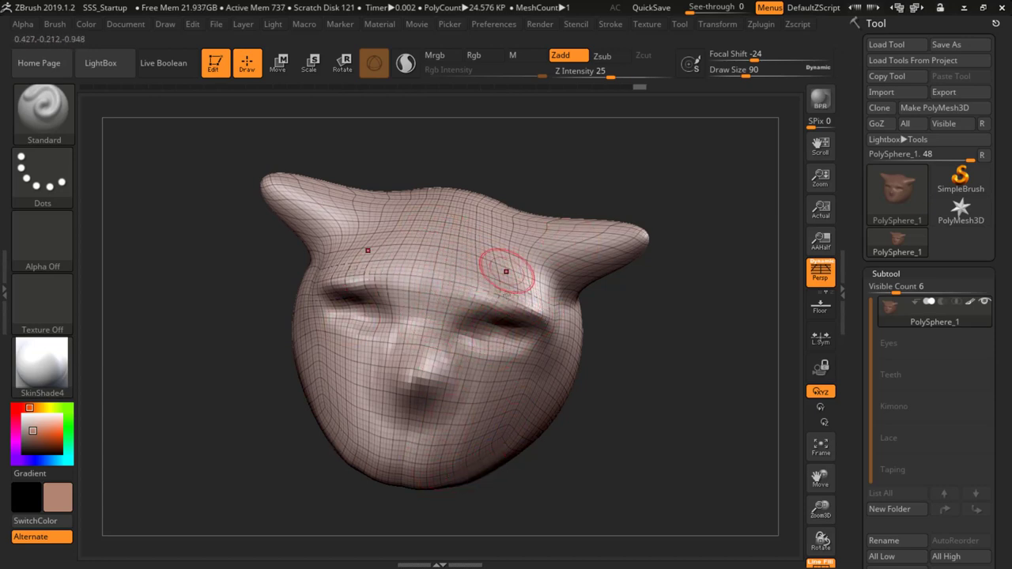
Enlarge the Draw Size to 130 and raise a ridge along the crown between the horns with the Standard brush
{"action": "mouse_move", "coordinate": [590, 287]}
{"action": "left_mouse_down"}
{"action": "mouse_move", "coordinate": [507, 340]}
{"action": "mouse_move", "coordinate": [615, 293]}
{"action": "mouse_move", "coordinate": [564, 329]}
{"action": "mouse_move", "coordinate": [503, 202]}
{"action": "left_mouse_up"}
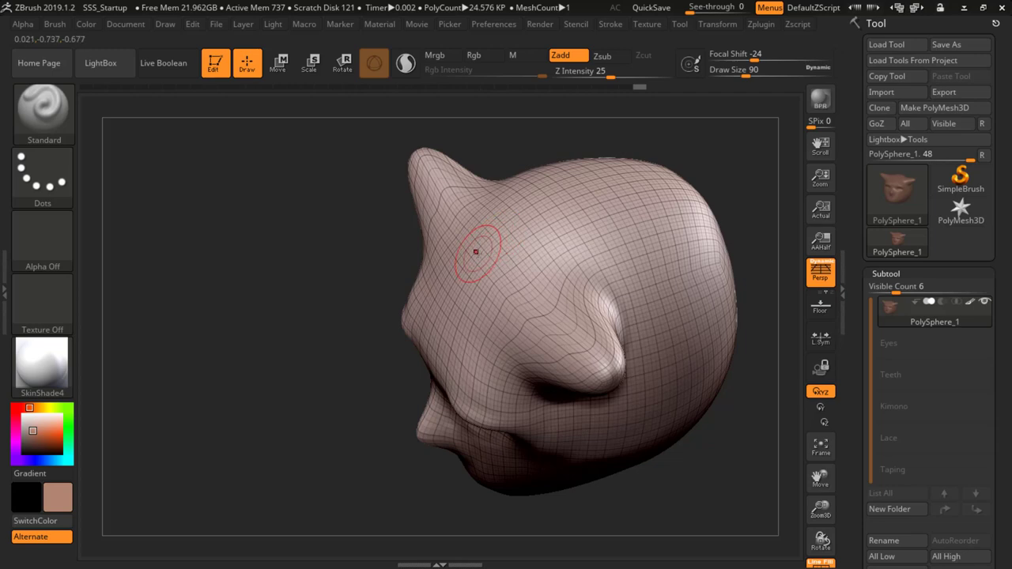
{"action": "key", "text": "bracketright"}
{"action": "key", "text": "bracketright"}
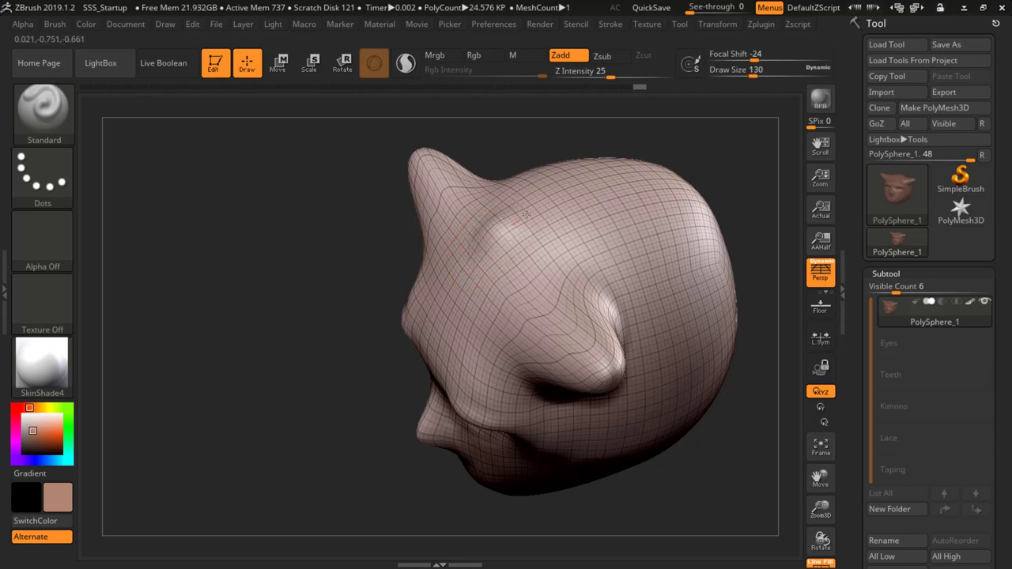
{"action": "mouse_move", "coordinate": [526, 215]}
{"action": "left_mouse_down"}
{"action": "mouse_move", "coordinate": [654, 178]}
{"action": "mouse_move", "coordinate": [685, 192]}
{"action": "left_mouse_up"}
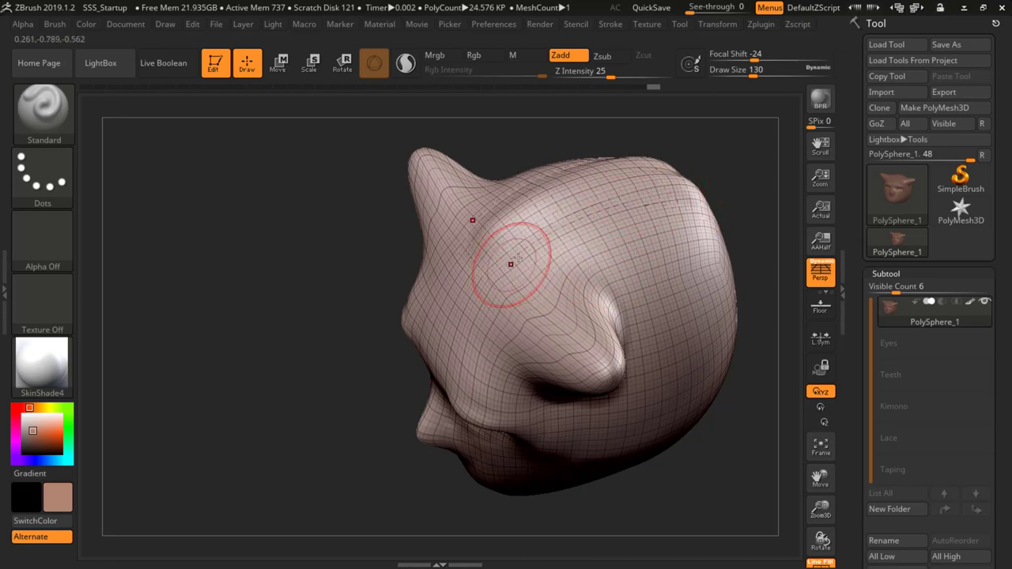
{"action": "mouse_move", "coordinate": [530, 252]}
{"action": "left_mouse_down"}
{"action": "mouse_move", "coordinate": [522, 232]}
{"action": "mouse_move", "coordinate": [540, 211]}
{"action": "left_mouse_up"}
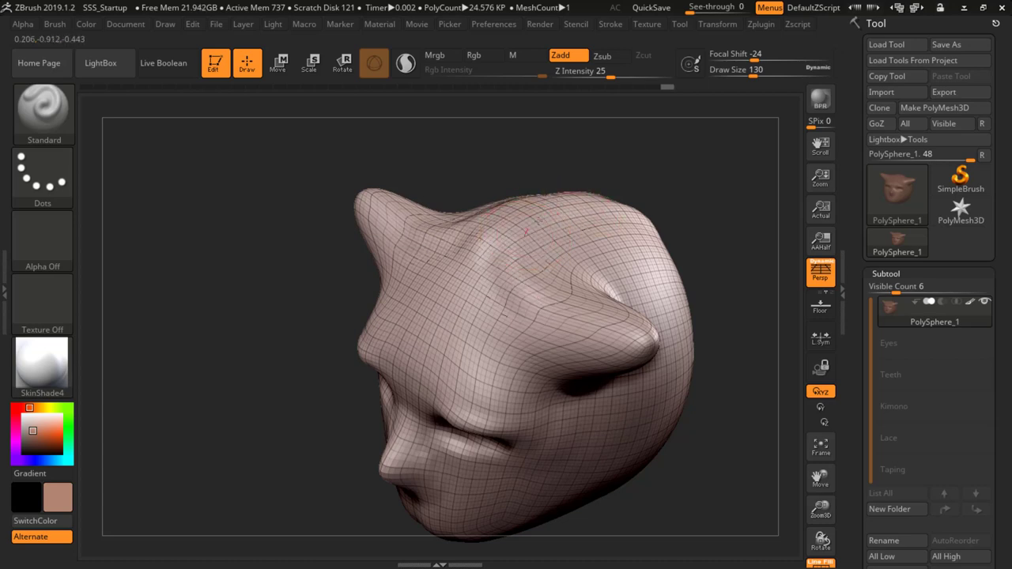
{"action": "left_click_drag", "start_coordinate": [532, 208], "coordinate": [523, 209]}
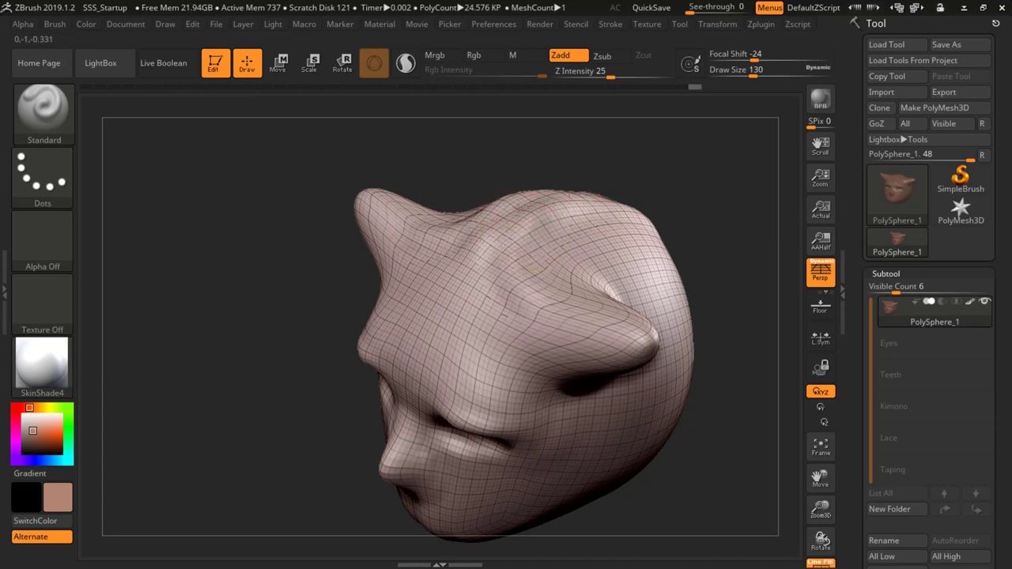
{"action": "mouse_move", "coordinate": [607, 192]}
{"action": "left_mouse_down"}
{"action": "mouse_move", "coordinate": [628, 202]}
{"action": "mouse_move", "coordinate": [616, 194]}
{"action": "left_mouse_up"}
Build up the surface at the horn bases where they meet the crown
{"action": "mouse_move", "coordinate": [542, 299]}
{"action": "right_mouse_down"}
{"action": "mouse_move", "coordinate": [593, 312]}
{"action": "mouse_move", "coordinate": [541, 275]}
{"action": "right_mouse_up"}
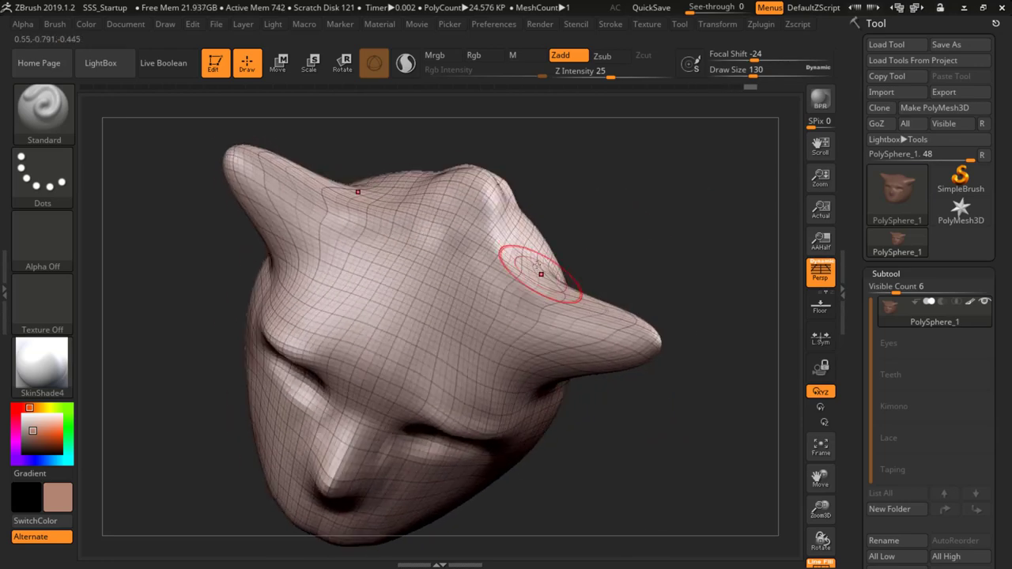
{"action": "left_click_drag", "start_coordinate": [503, 309], "coordinate": [608, 311]}
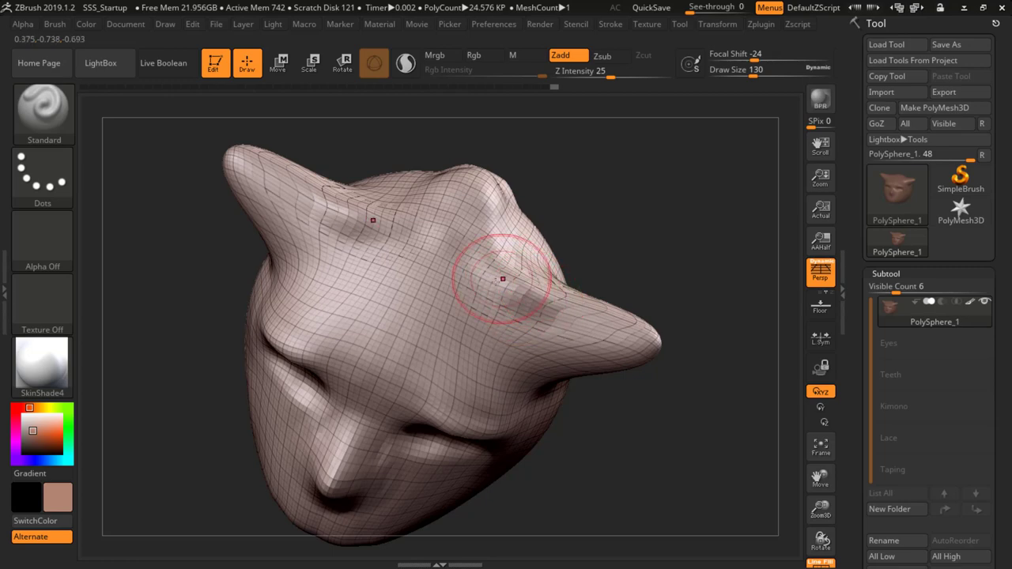
{"action": "mouse_move", "coordinate": [500, 280]}
{"action": "left_mouse_down"}
{"action": "mouse_move", "coordinate": [552, 307]}
{"action": "mouse_move", "coordinate": [484, 253]}
{"action": "left_mouse_up"}
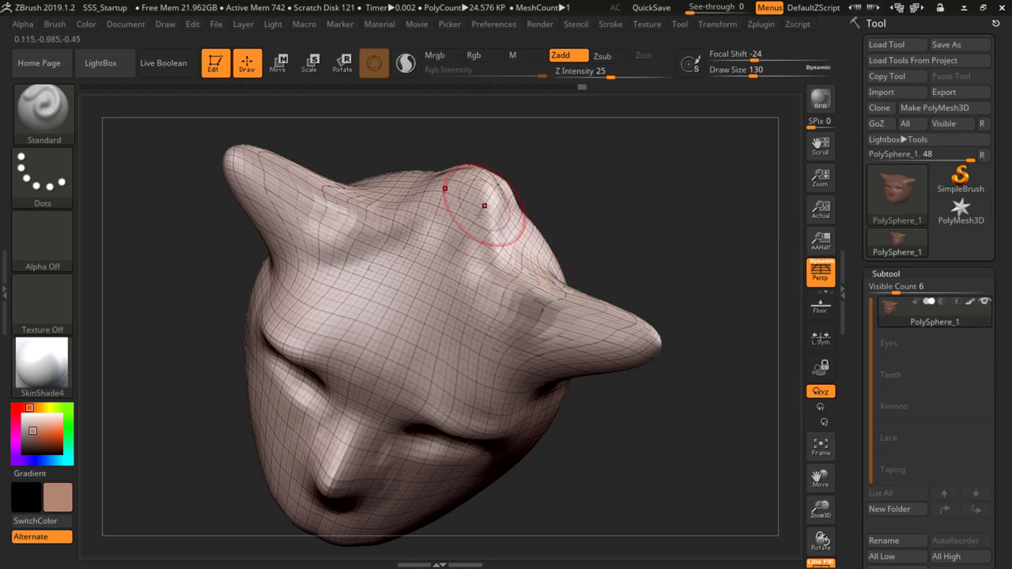
Extend the central ridge over the top and down the back of the head, building it into a raised crest
{"action": "mouse_move", "coordinate": [622, 204]}
{"action": "left_mouse_down"}
{"action": "mouse_move", "coordinate": [609, 238]}
{"action": "mouse_move", "coordinate": [578, 206]}
{"action": "mouse_move", "coordinate": [555, 155]}
{"action": "mouse_move", "coordinate": [534, 161]}
{"action": "left_mouse_up"}
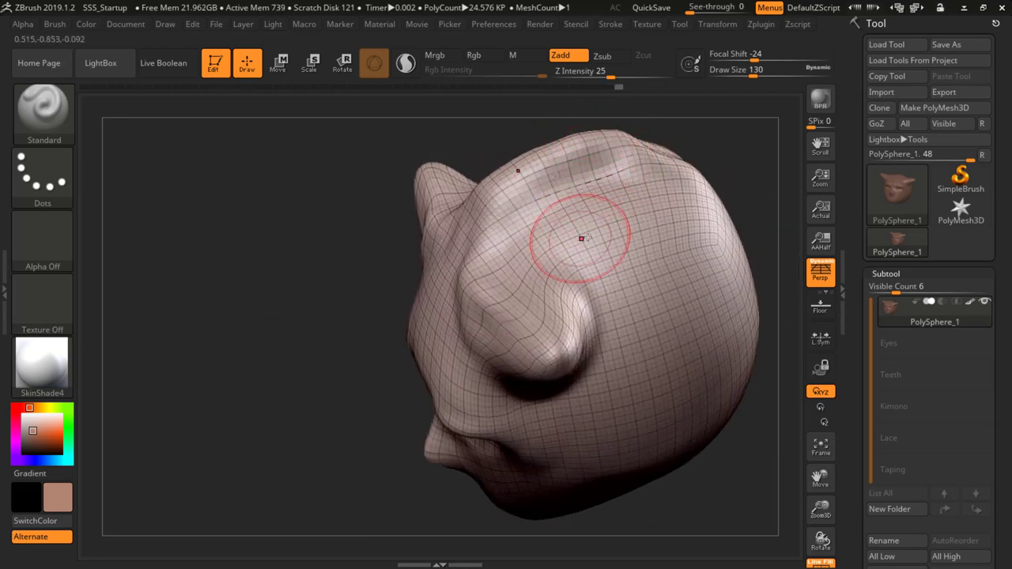
{"action": "mouse_move", "coordinate": [658, 132]}
{"action": "left_mouse_down", "text": "alt"}
{"action": "mouse_move", "coordinate": [664, 141]}
{"action": "mouse_move", "coordinate": [564, 272]}
{"action": "mouse_move", "coordinate": [549, 274]}
{"action": "left_mouse_up", "text": "alt"}
{"action": "left_click_drag", "start_coordinate": [597, 247], "coordinate": [570, 291]}
{"action": "right_click_drag", "start_coordinate": [568, 291], "coordinate": [541, 258]}
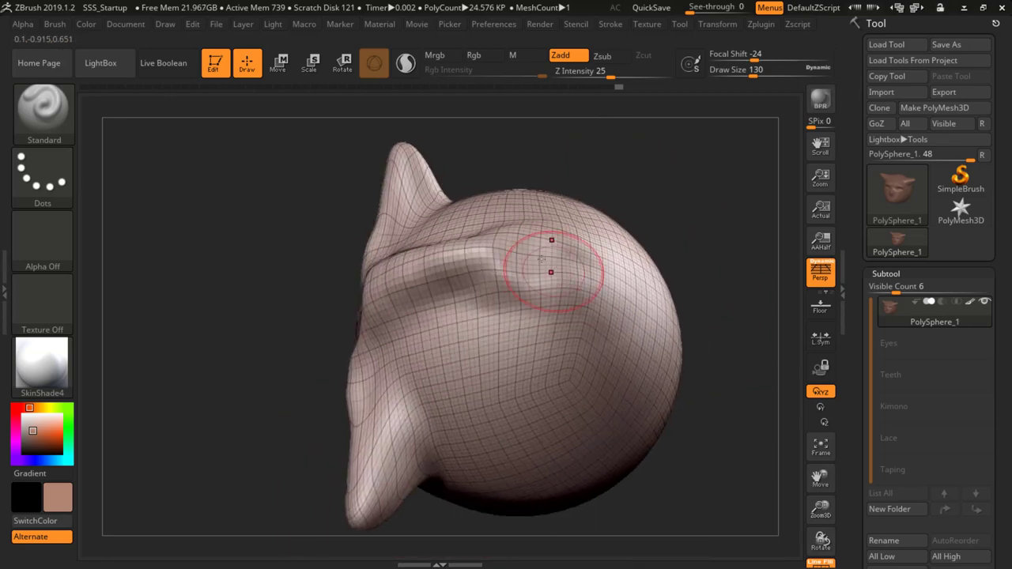
{"action": "mouse_move", "coordinate": [492, 253]}
{"action": "left_mouse_down"}
{"action": "mouse_move", "coordinate": [501, 242]}
{"action": "mouse_move", "coordinate": [624, 286]}
{"action": "left_mouse_up"}
{"action": "left_click_drag", "start_coordinate": [549, 267], "coordinate": [596, 272]}
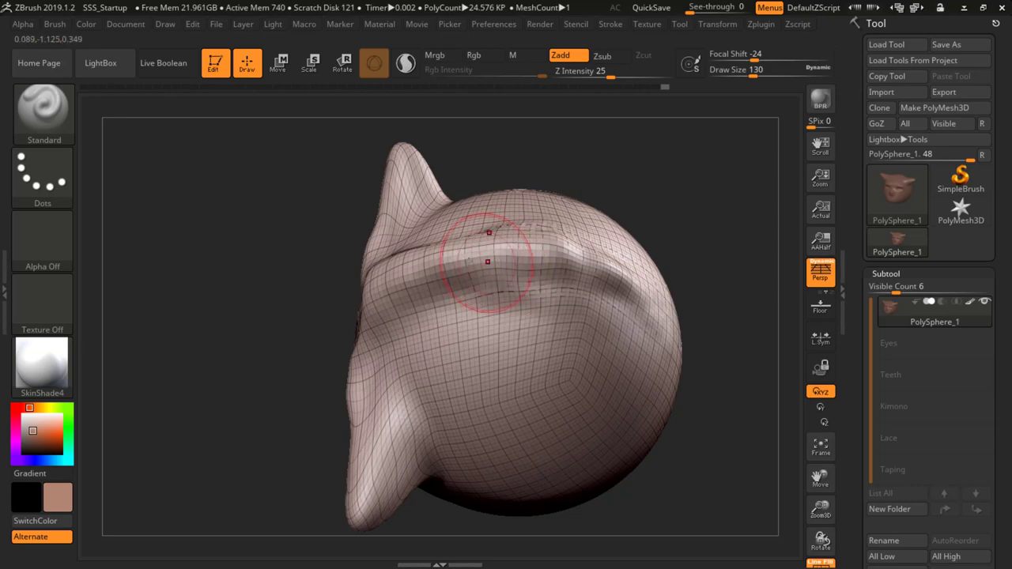
{"action": "right_click_drag", "start_coordinate": [471, 247], "coordinate": [506, 290]}
{"action": "left_click_drag", "start_coordinate": [520, 268], "coordinate": [530, 247]}
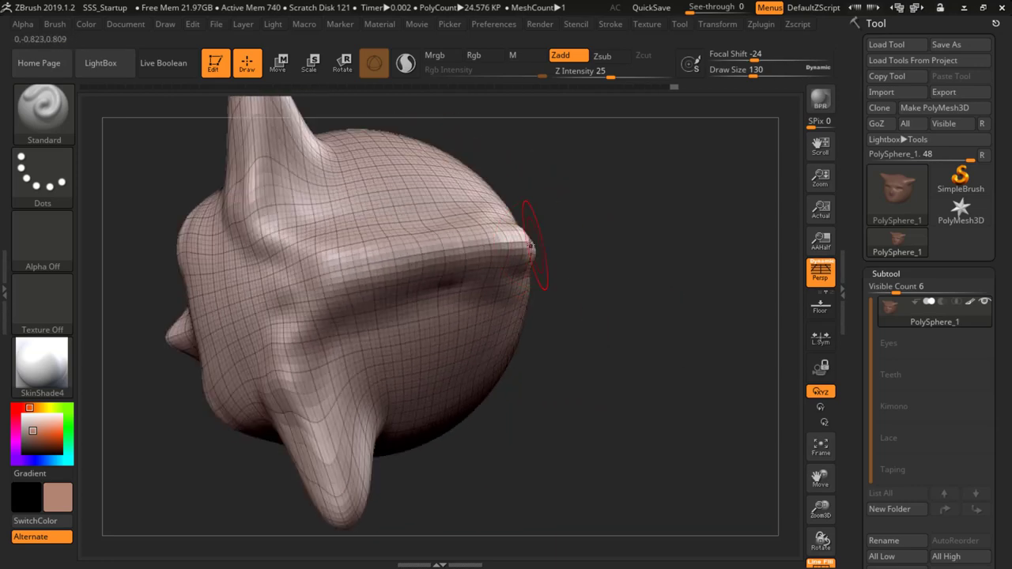
{"action": "mouse_move", "coordinate": [434, 260]}
{"action": "left_mouse_down"}
{"action": "mouse_move", "coordinate": [516, 244]}
{"action": "mouse_move", "coordinate": [387, 265]}
{"action": "mouse_move", "coordinate": [532, 240]}
{"action": "mouse_move", "coordinate": [339, 249]}
{"action": "left_mouse_up"}
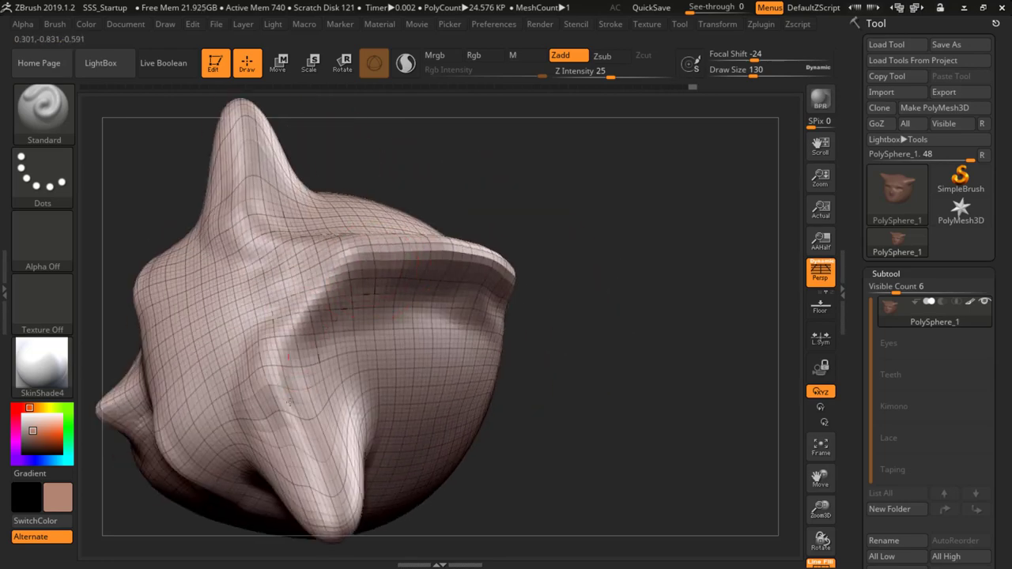
Sculpt raised ridges along the pair of horns with the Standard brush, reducing the Draw Size to 90
{"action": "mouse_move", "coordinate": [317, 453]}
{"action": "left_mouse_down"}
{"action": "mouse_move", "coordinate": [307, 378]}
{"action": "mouse_move", "coordinate": [290, 451]}
{"action": "mouse_move", "coordinate": [278, 436]}
{"action": "mouse_move", "coordinate": [314, 468]}
{"action": "mouse_move", "coordinate": [323, 380]}
{"action": "left_mouse_up"}
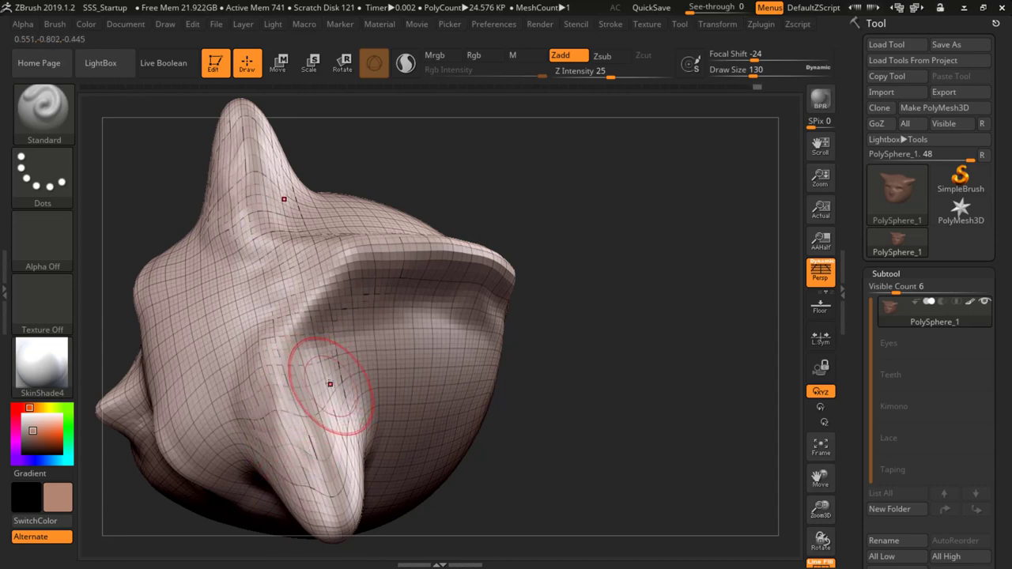
{"action": "key", "text": "bracketleft"}
{"action": "key", "text": "bracketleft"}
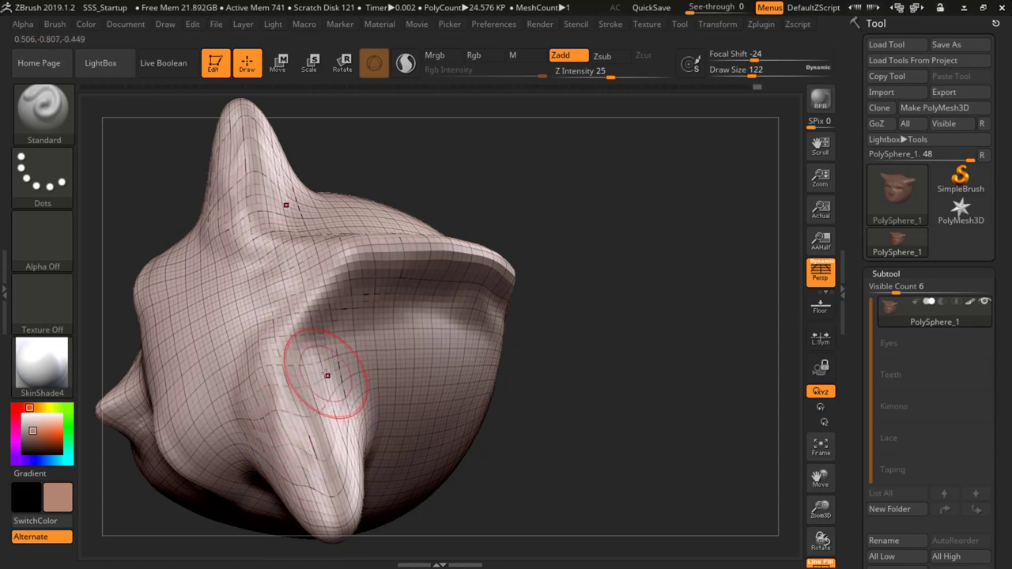
{"action": "key", "text": "bracketleft"}
{"action": "key", "text": "bracketleft"}
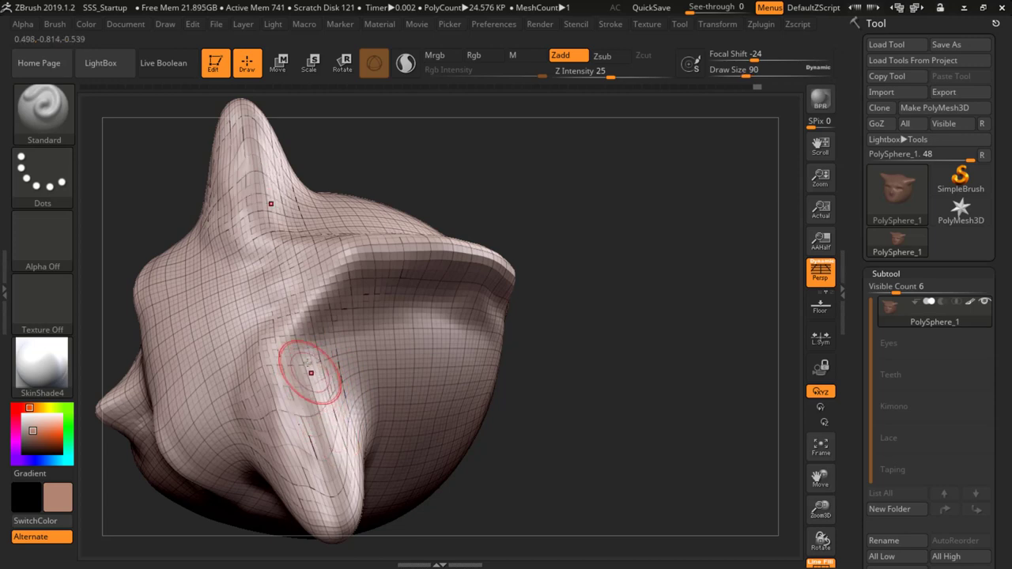
{"action": "left_click_drag", "start_coordinate": [311, 372], "coordinate": [325, 437]}
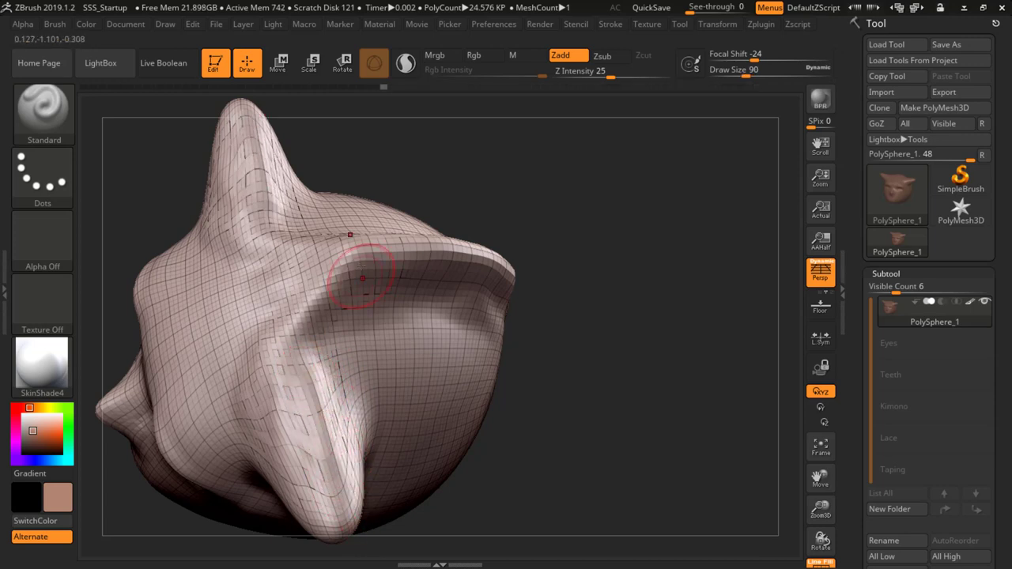
Heighten and sharpen the edge of the central crest from the forehead to the back of the head
{"action": "mouse_move", "coordinate": [318, 273]}
{"action": "left_mouse_down"}
{"action": "mouse_move", "coordinate": [341, 254]}
{"action": "mouse_move", "coordinate": [471, 246]}
{"action": "left_mouse_up"}
{"action": "left_click_drag", "start_coordinate": [372, 239], "coordinate": [474, 246]}
{"action": "left_click_drag", "start_coordinate": [411, 238], "coordinate": [524, 272]}
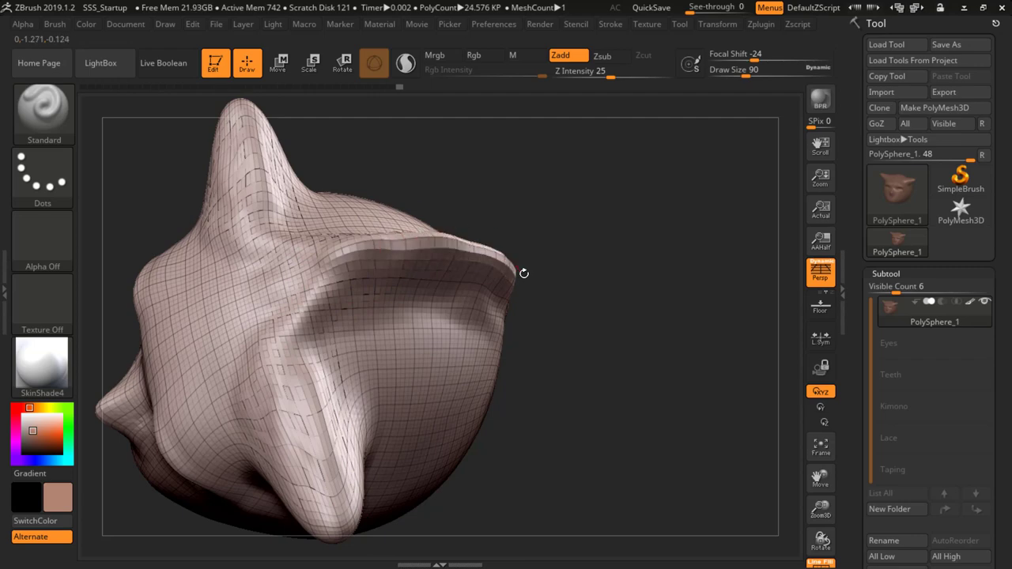
{"action": "mouse_move", "coordinate": [482, 240]}
{"action": "left_mouse_down"}
{"action": "mouse_move", "coordinate": [564, 260]}
{"action": "mouse_move", "coordinate": [516, 333]}
{"action": "mouse_move", "coordinate": [620, 312]}
{"action": "mouse_move", "coordinate": [697, 313]}
{"action": "mouse_move", "coordinate": [510, 277]}
{"action": "left_mouse_up"}
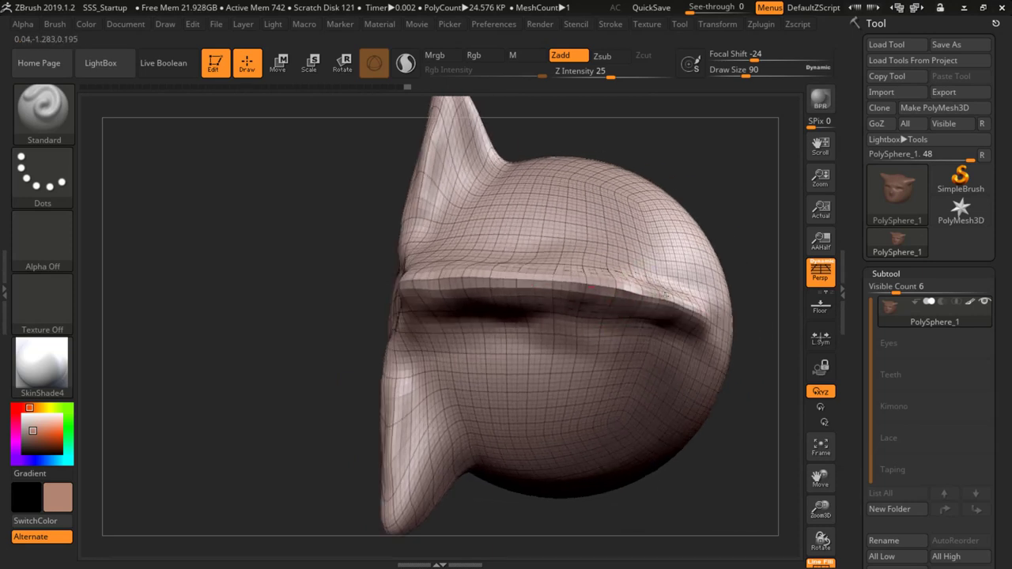
{"action": "mouse_move", "coordinate": [695, 308]}
{"action": "left_mouse_down"}
{"action": "mouse_move", "coordinate": [498, 277]}
{"action": "mouse_move", "coordinate": [552, 280]}
{"action": "mouse_move", "coordinate": [411, 277]}
{"action": "left_mouse_up"}
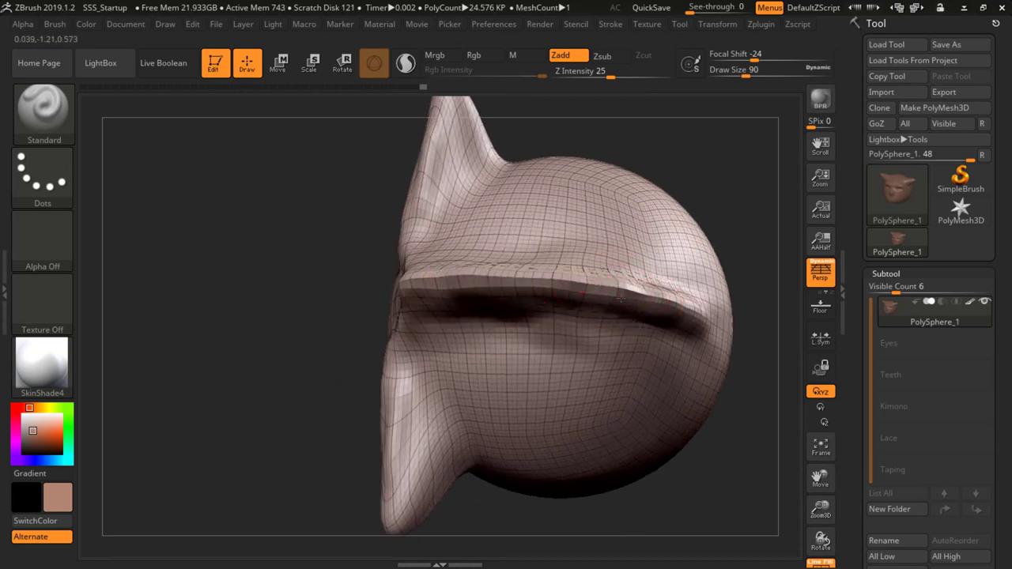
{"action": "left_click_drag", "start_coordinate": [621, 297], "coordinate": [734, 336]}
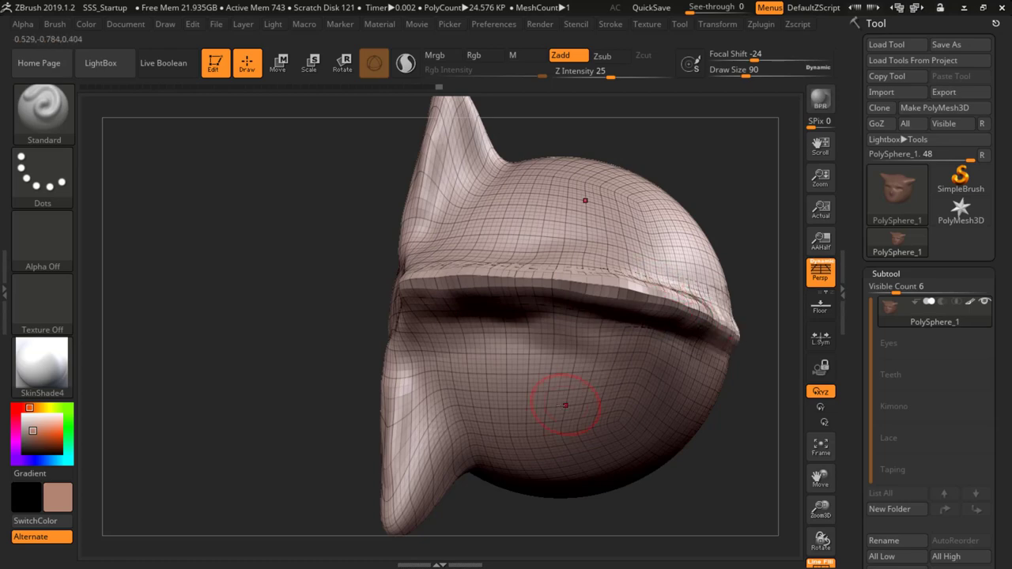
Choose the Move Topological brush, enlarge the Draw Size to 138 and pull the crest's upper edge into a smooth arc
{"action": "mouse_move", "coordinate": [549, 436]}
{"action": "right_mouse_down", "text": "alt"}
{"action": "mouse_move", "coordinate": [627, 298]}
{"action": "mouse_move", "coordinate": [504, 374]}
{"action": "right_mouse_up", "text": "alt"}
{"action": "left_click_drag", "start_coordinate": [503, 375], "coordinate": [438, 337]}
{"action": "mouse_move", "coordinate": [439, 337]}
{"action": "right_mouse_down"}
{"action": "mouse_move", "coordinate": [463, 352]}
{"action": "mouse_move", "coordinate": [468, 340]}
{"action": "right_mouse_up"}
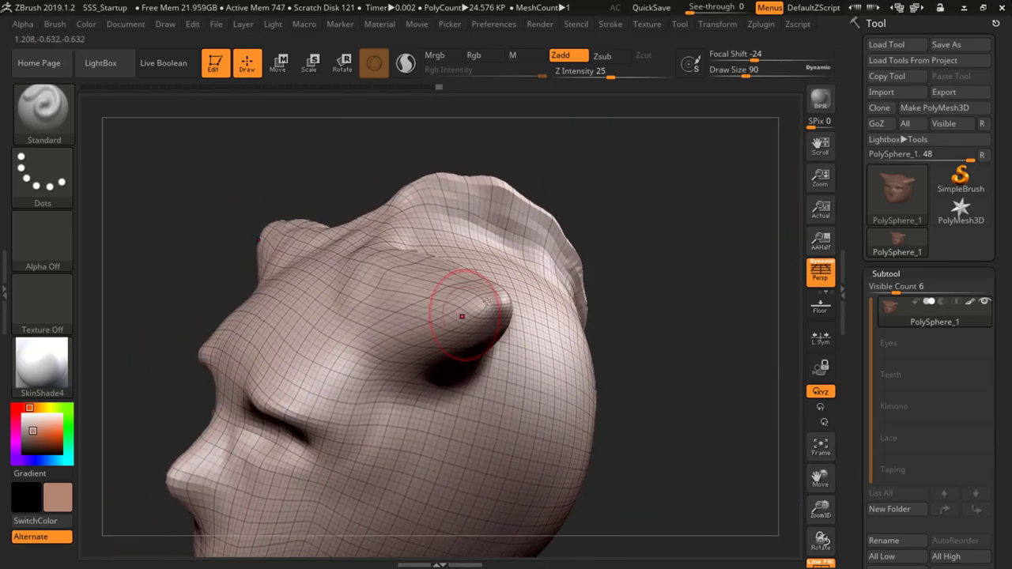
{"action": "mouse_move", "coordinate": [540, 286]}
{"action": "right_mouse_down"}
{"action": "mouse_move", "coordinate": [567, 346]}
{"action": "mouse_move", "coordinate": [560, 338]}
{"action": "right_mouse_up"}
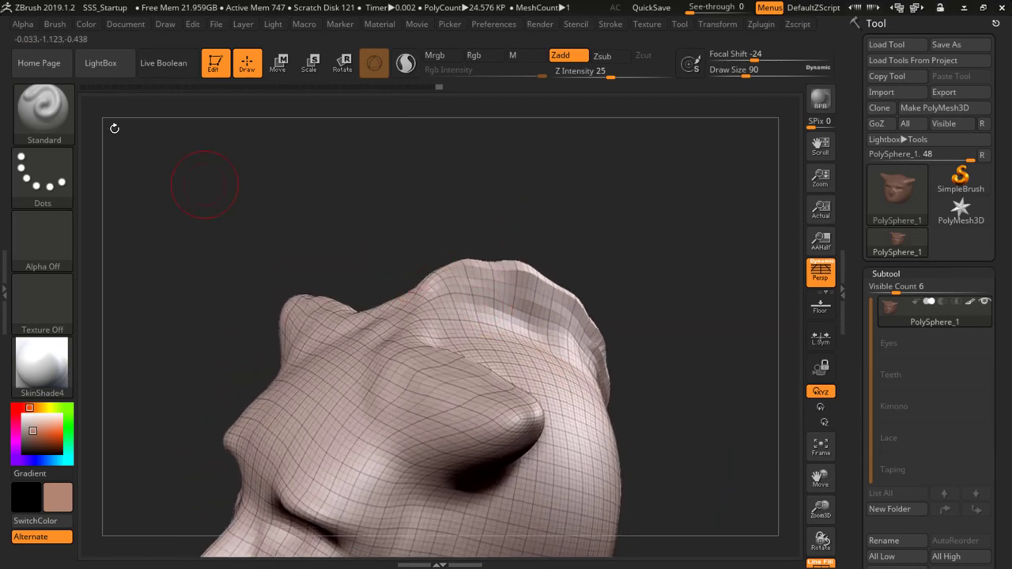
{"action": "left_click", "coordinate": [54, 114]}
{"action": "left_click", "coordinate": [44, 111]}
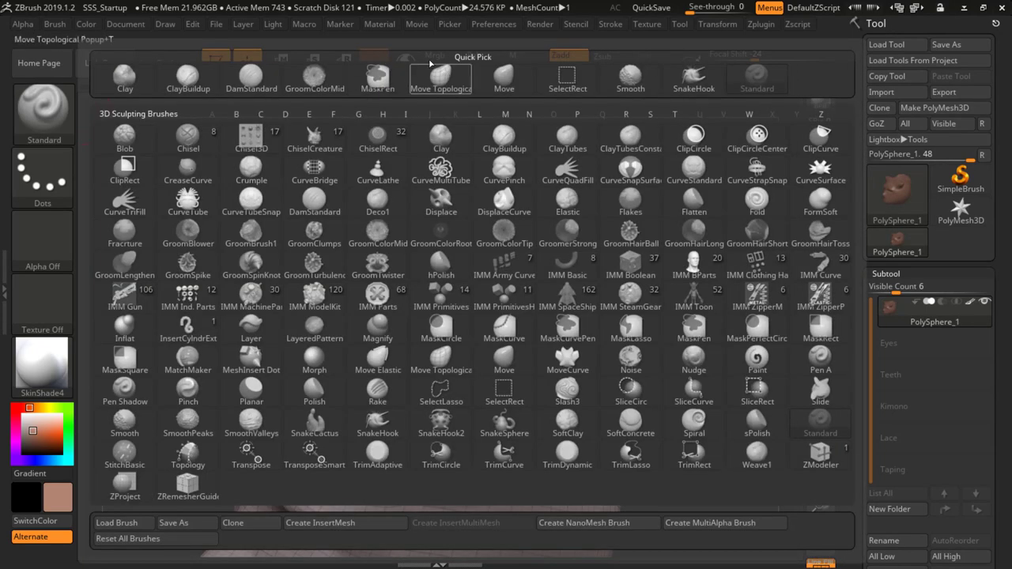
{"action": "left_click", "coordinate": [441, 75]}
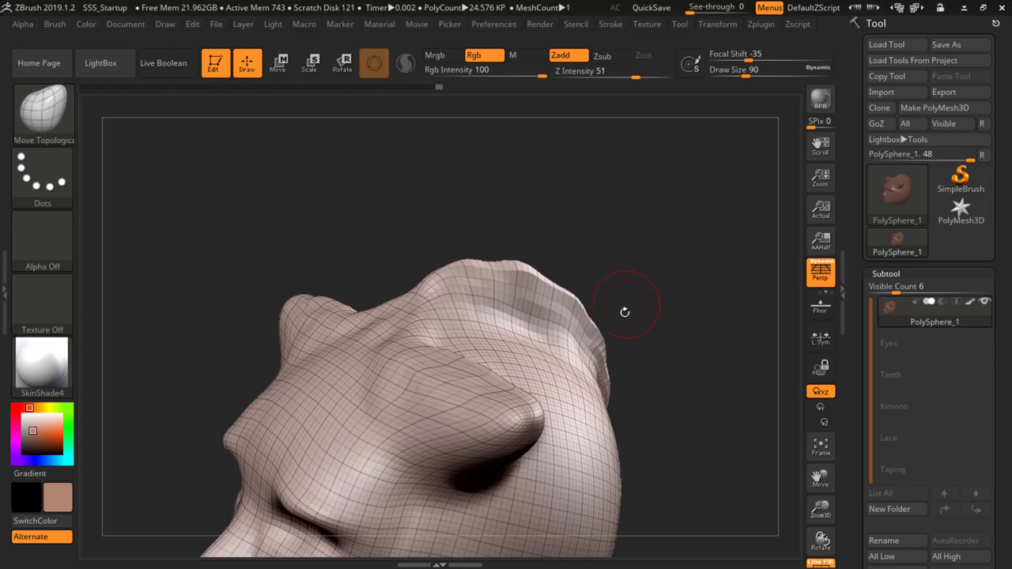
{"action": "mouse_move", "coordinate": [620, 258]}
{"action": "left_mouse_down"}
{"action": "mouse_move", "coordinate": [598, 233]}
{"action": "mouse_move", "coordinate": [593, 283]}
{"action": "mouse_move", "coordinate": [585, 274]}
{"action": "left_mouse_up"}
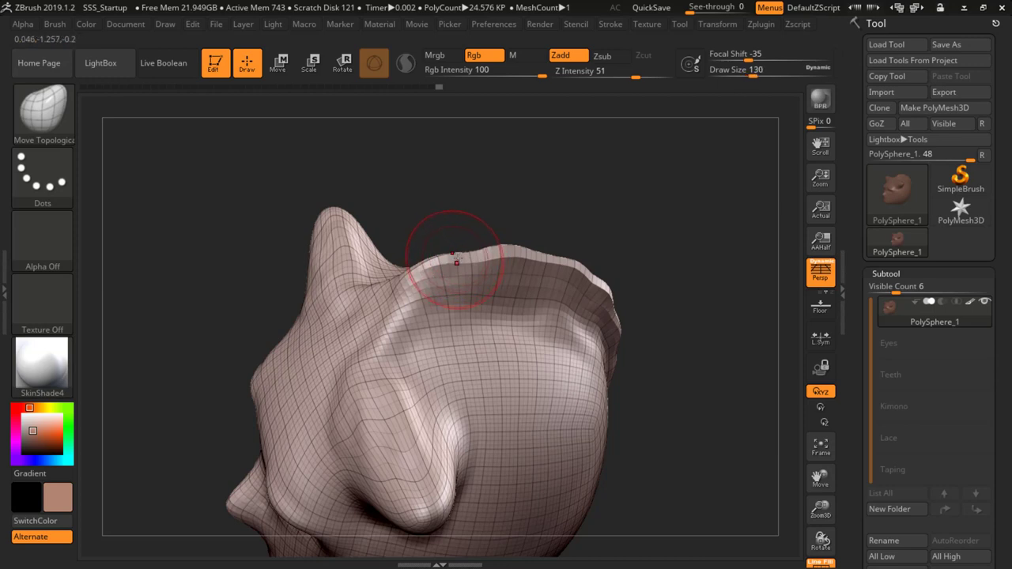
{"action": "mouse_move", "coordinate": [463, 259]}
{"action": "left_mouse_down"}
{"action": "mouse_move", "coordinate": [478, 237]}
{"action": "mouse_move", "coordinate": [531, 225]}
{"action": "mouse_move", "coordinate": [603, 264]}
{"action": "left_mouse_up"}
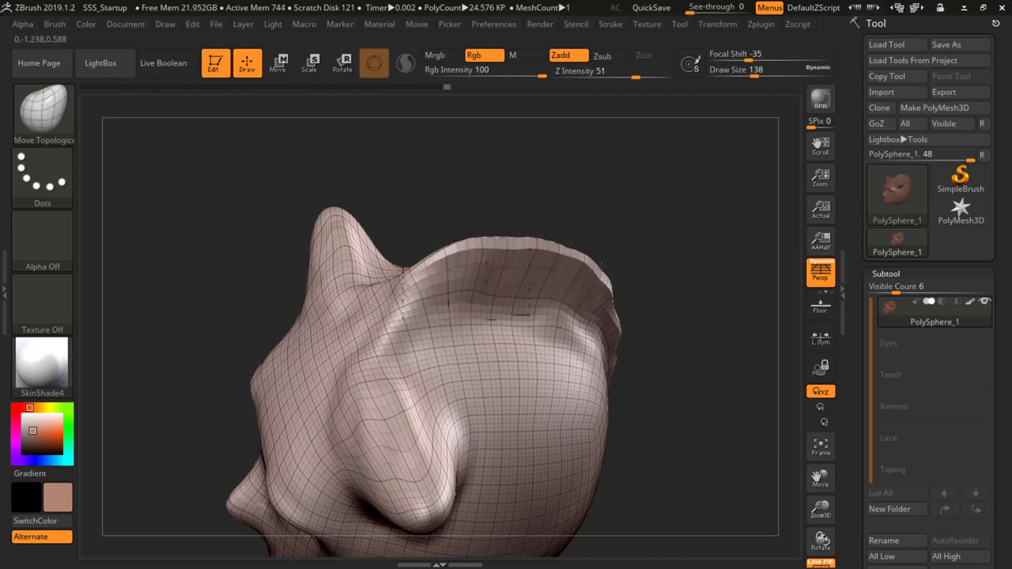
Pull the rear part of the crest outward and down along the back of the head
{"action": "mouse_move", "coordinate": [617, 312]}
{"action": "left_mouse_down"}
{"action": "mouse_move", "coordinate": [598, 298]}
{"action": "mouse_move", "coordinate": [530, 293]}
{"action": "mouse_move", "coordinate": [539, 277]}
{"action": "left_mouse_up"}
{"action": "left_click_drag", "start_coordinate": [551, 313], "coordinate": [568, 304]}
{"action": "right_click_drag", "start_coordinate": [606, 345], "coordinate": [615, 313]}
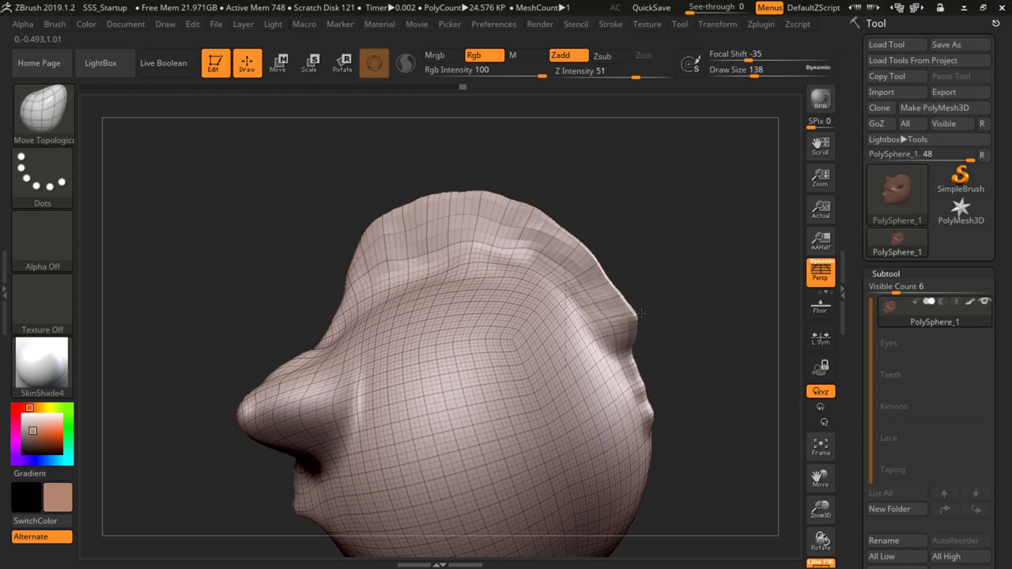
{"action": "left_click_drag", "start_coordinate": [651, 387], "coordinate": [674, 449]}
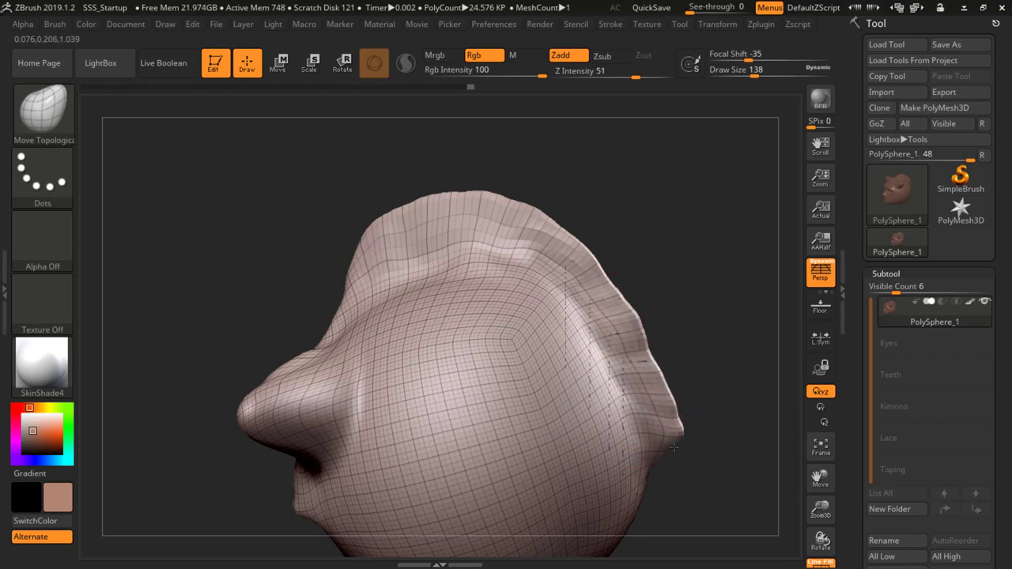
Shape the lower rear of the crest into notched, wavy lobes with Move Topological
{"action": "mouse_move", "coordinate": [629, 306]}
{"action": "left_mouse_down"}
{"action": "mouse_move", "coordinate": [646, 304]}
{"action": "mouse_move", "coordinate": [546, 332]}
{"action": "mouse_move", "coordinate": [555, 400]}
{"action": "left_mouse_up"}
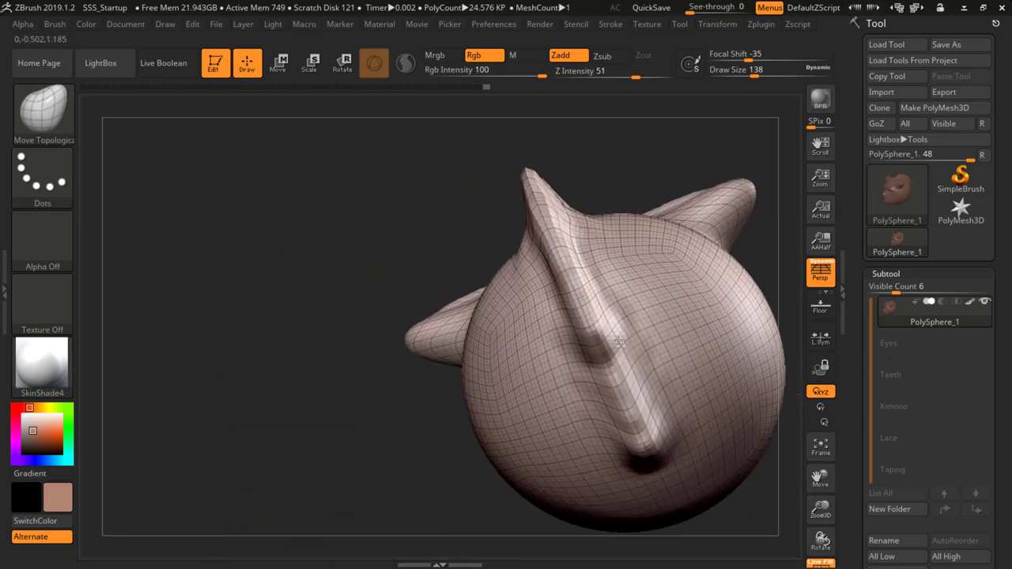
{"action": "left_click_drag", "start_coordinate": [619, 340], "coordinate": [607, 338]}
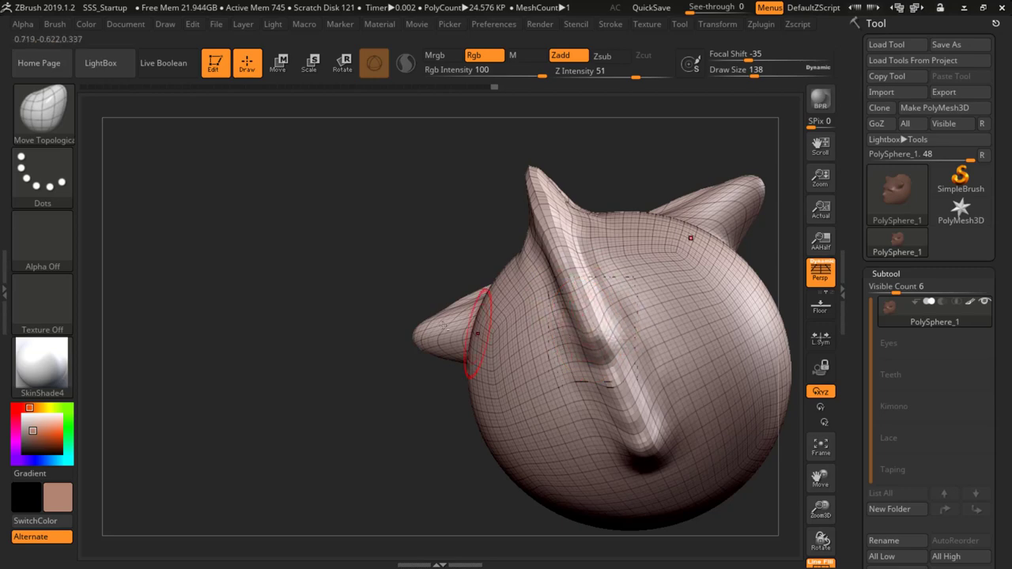
{"action": "mouse_move", "coordinate": [394, 308]}
{"action": "left_mouse_down"}
{"action": "mouse_move", "coordinate": [429, 350]}
{"action": "mouse_move", "coordinate": [509, 353]}
{"action": "mouse_move", "coordinate": [415, 276]}
{"action": "left_mouse_up"}
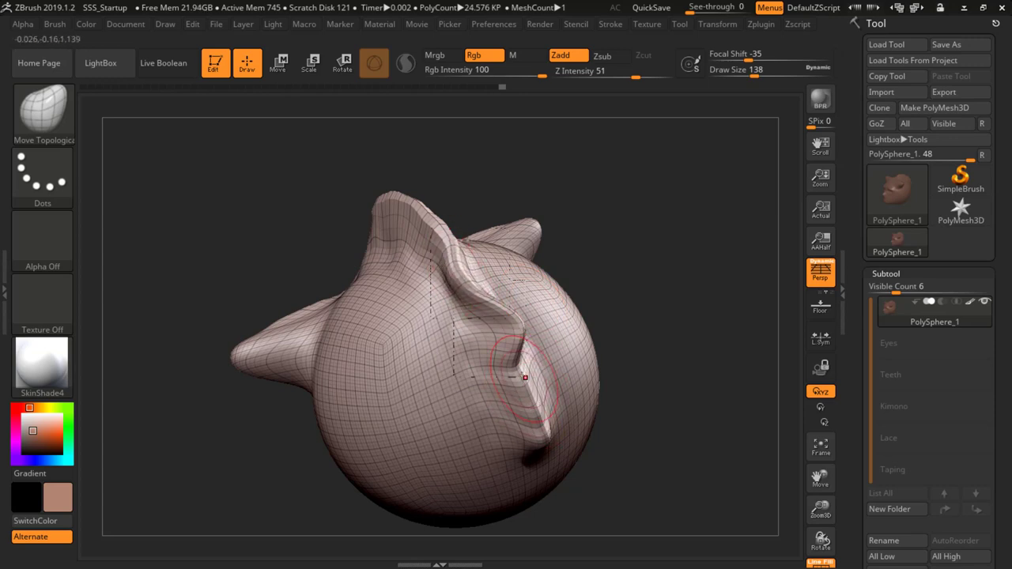
{"action": "mouse_move", "coordinate": [538, 399]}
{"action": "left_mouse_down"}
{"action": "mouse_move", "coordinate": [571, 421]}
{"action": "mouse_move", "coordinate": [554, 431]}
{"action": "left_mouse_up"}
{"action": "mouse_move", "coordinate": [622, 289]}
{"action": "left_mouse_down"}
{"action": "mouse_move", "coordinate": [577, 367]}
{"action": "mouse_move", "coordinate": [599, 366]}
{"action": "mouse_move", "coordinate": [585, 356]}
{"action": "left_mouse_up"}
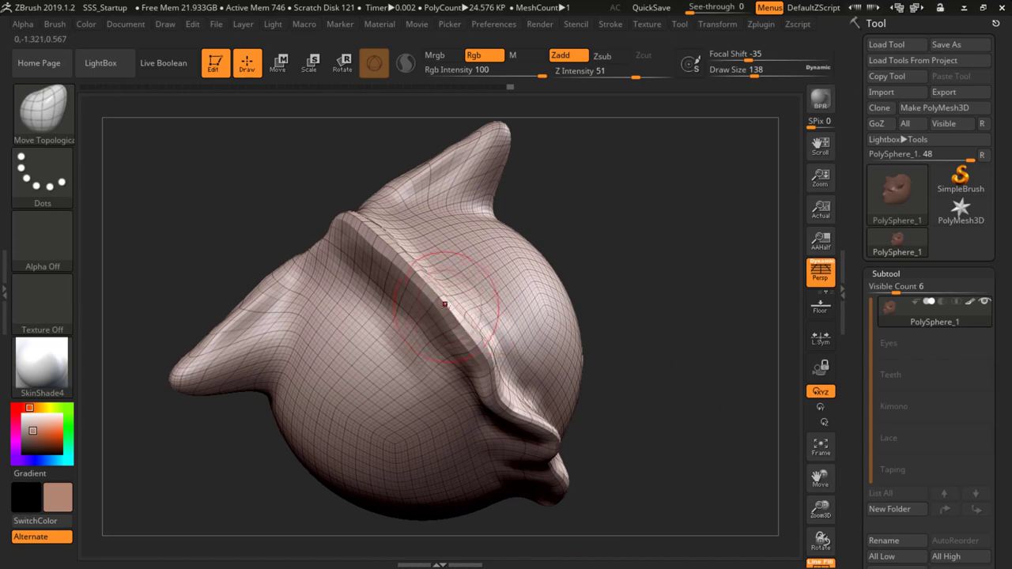
Adjust the Draw Size to 395 and down to 271, and reshape the crest and upper head with Move Topological
{"action": "key", "text": "space"}
{"action": "left_click_drag", "start_coordinate": [476, 319], "coordinate": [508, 318]}
{"action": "mouse_move", "coordinate": [585, 292]}
{"action": "left_mouse_down"}
{"action": "mouse_move", "coordinate": [604, 245]}
{"action": "mouse_move", "coordinate": [591, 251]}
{"action": "left_mouse_up"}
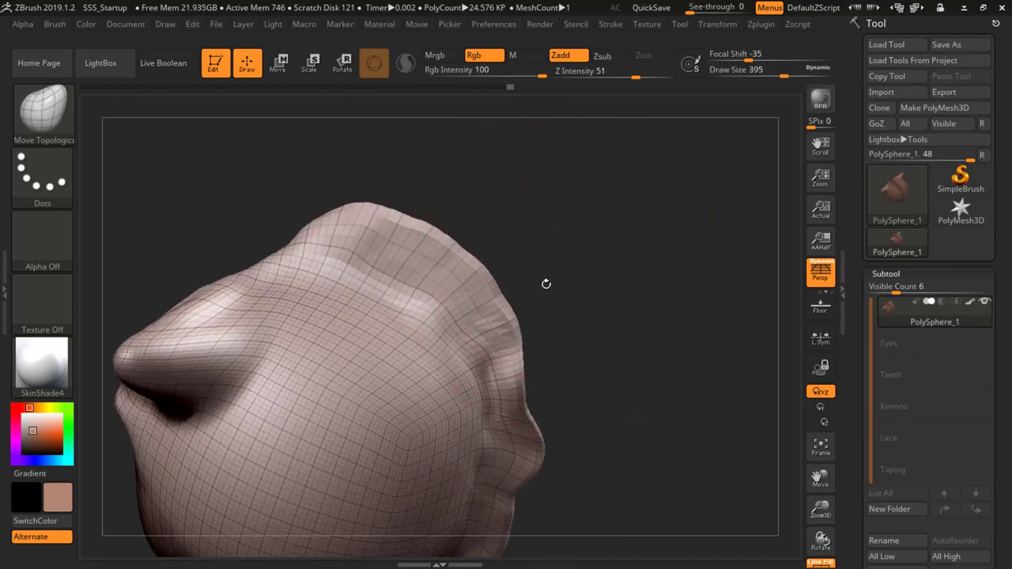
{"action": "mouse_move", "coordinate": [550, 278]}
{"action": "left_mouse_down"}
{"action": "mouse_move", "coordinate": [478, 331]}
{"action": "mouse_move", "coordinate": [504, 328]}
{"action": "left_mouse_up"}
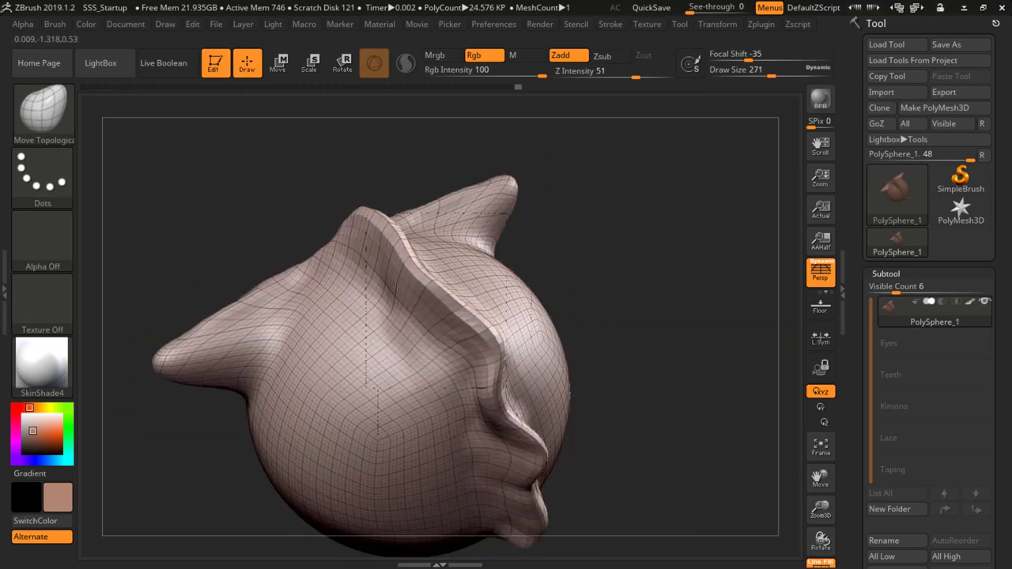
Bend the middle of the crest sideways into a stronger curve with Move Topological at Draw Size 271
{"action": "mouse_move", "coordinate": [529, 232]}
{"action": "left_mouse_down"}
{"action": "mouse_move", "coordinate": [568, 338]}
{"action": "mouse_move", "coordinate": [565, 296]}
{"action": "mouse_move", "coordinate": [397, 362]}
{"action": "mouse_move", "coordinate": [337, 427]}
{"action": "left_mouse_up"}
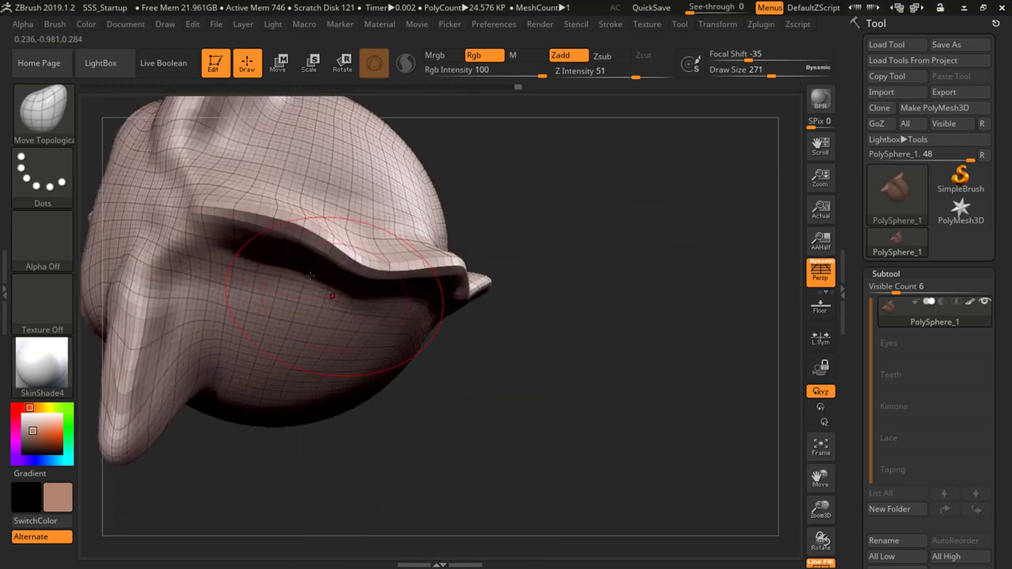
{"action": "left_click_drag", "start_coordinate": [274, 225], "coordinate": [290, 190]}
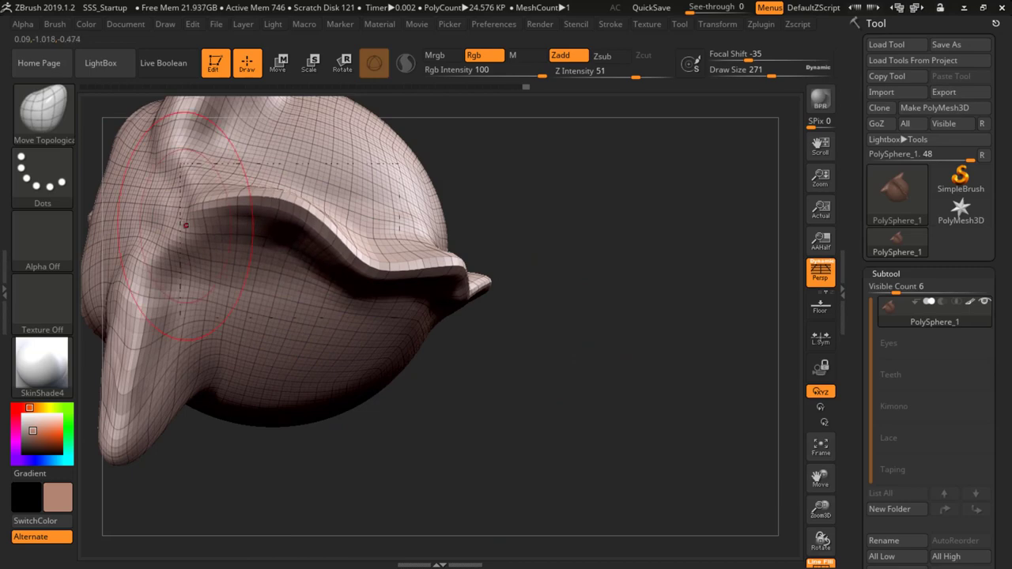
{"action": "left_click_drag", "start_coordinate": [186, 225], "coordinate": [175, 229]}
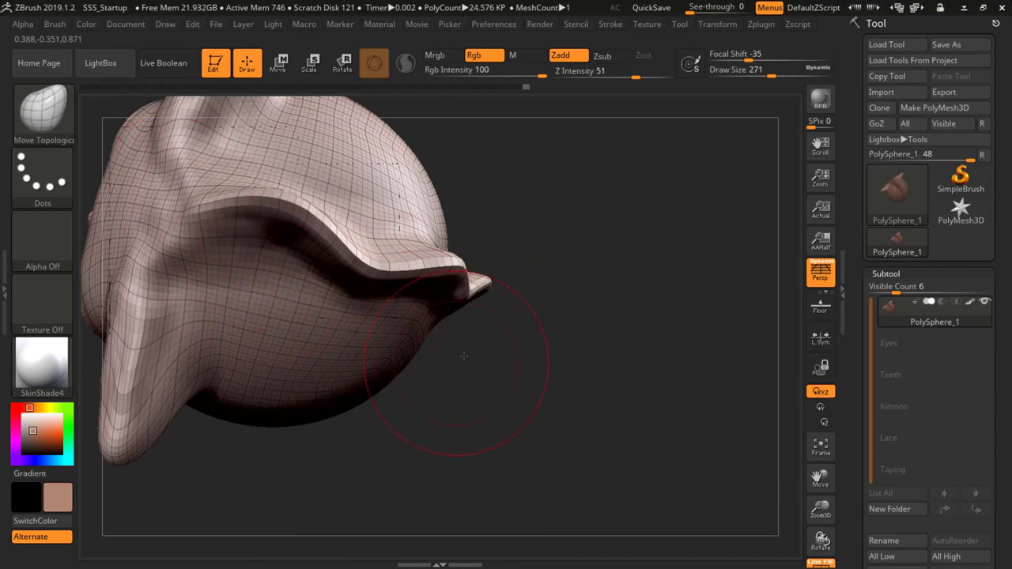
{"action": "mouse_move", "coordinate": [463, 350]}
{"action": "left_mouse_down"}
{"action": "mouse_move", "coordinate": [439, 308]}
{"action": "mouse_move", "coordinate": [477, 192]}
{"action": "mouse_move", "coordinate": [431, 265]}
{"action": "mouse_move", "coordinate": [328, 367]}
{"action": "left_mouse_up"}
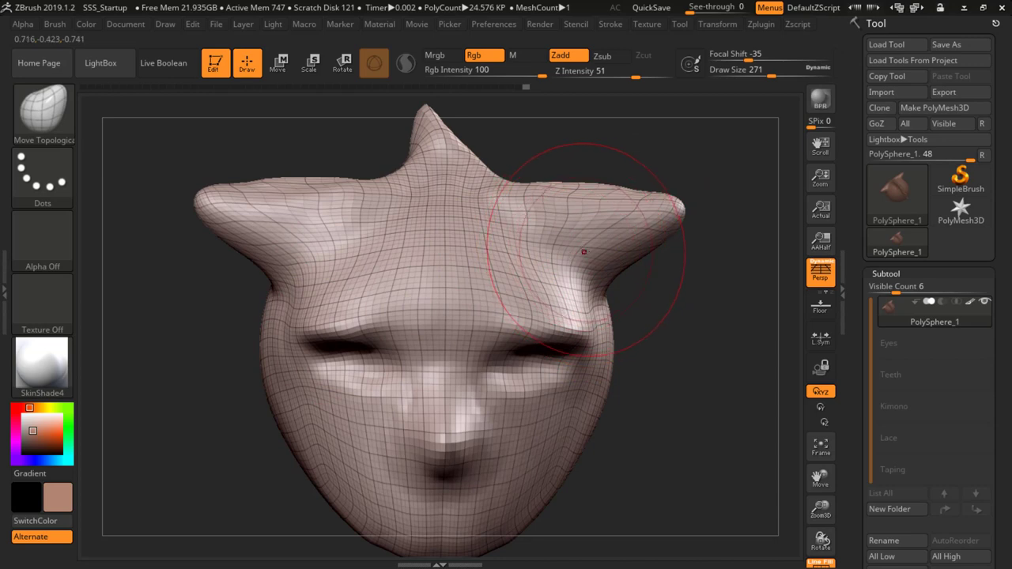
Lower the mesh two subdivision levels and pull the outer ends of both brows outward with Move Topological at Draw Size 187
{"action": "key", "text": "shift"}
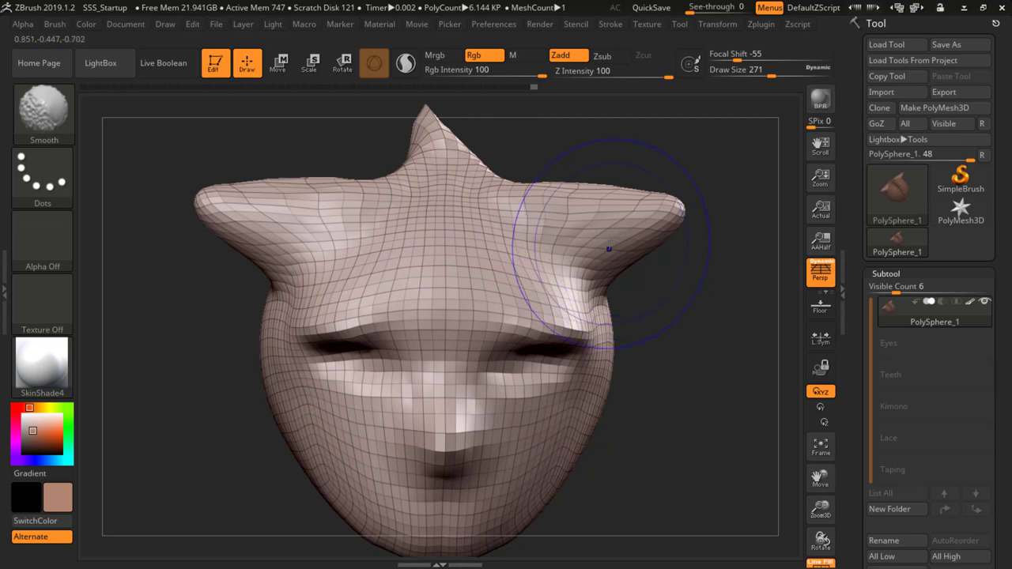
{"action": "key", "text": "shift+d"}
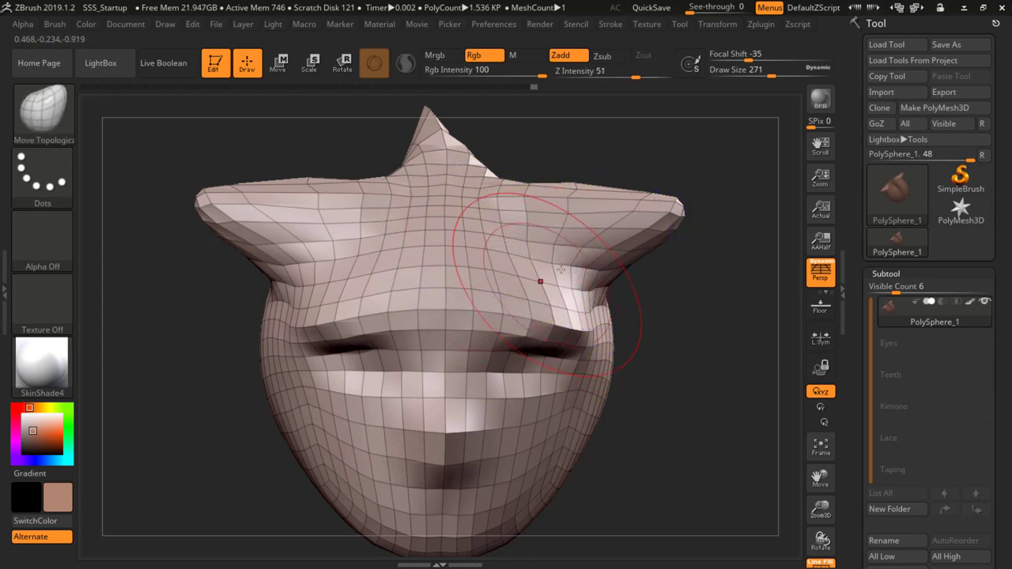
{"action": "mouse_move", "coordinate": [545, 303]}
{"action": "right_mouse_down"}
{"action": "mouse_move", "coordinate": [563, 348]}
{"action": "mouse_move", "coordinate": [540, 297]}
{"action": "mouse_move", "coordinate": [559, 315]}
{"action": "right_mouse_up"}
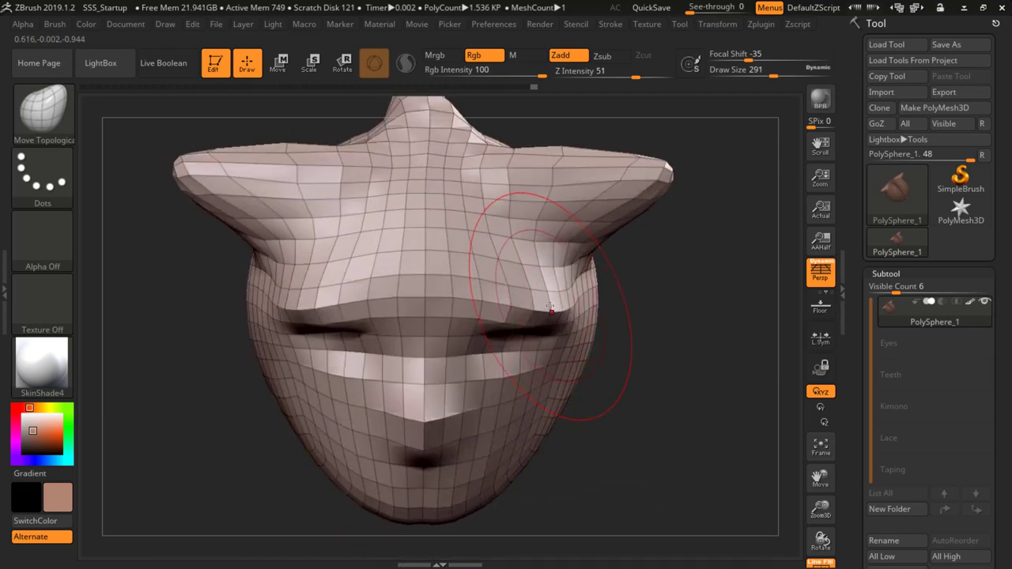
{"action": "key", "text": "]"}
{"action": "key", "text": "bracketleft"}
{"action": "key", "text": "bracketleft"}
{"action": "key", "text": "bracketleft"}
{"action": "key", "text": "bracketleft"}
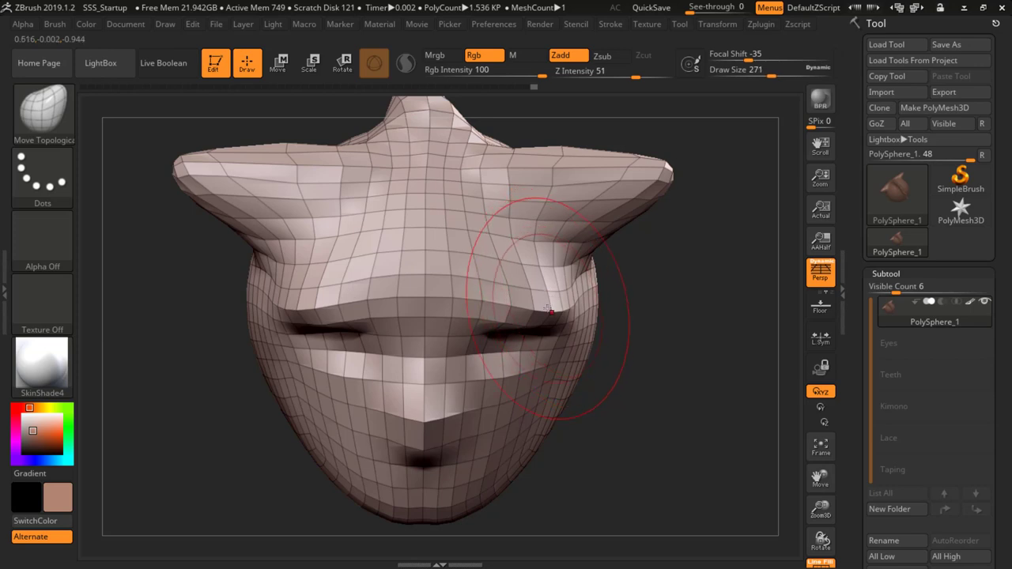
{"action": "key", "text": "bracketleft"}
{"action": "key", "text": "bracketleft"}
{"action": "left_click_drag", "start_coordinate": [536, 307], "coordinate": [570, 307]}
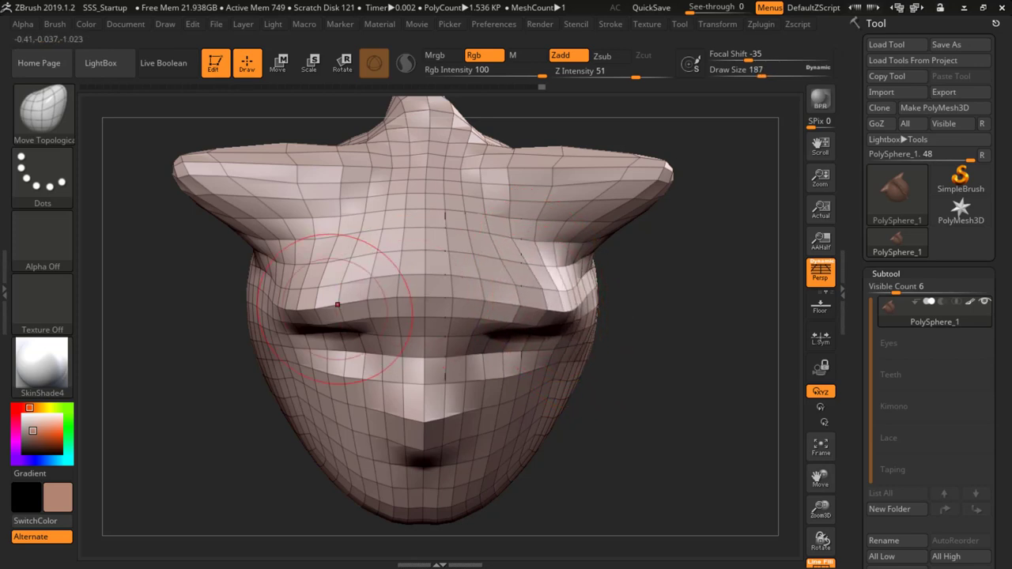
{"action": "left_click_drag", "start_coordinate": [312, 307], "coordinate": [289, 309]}
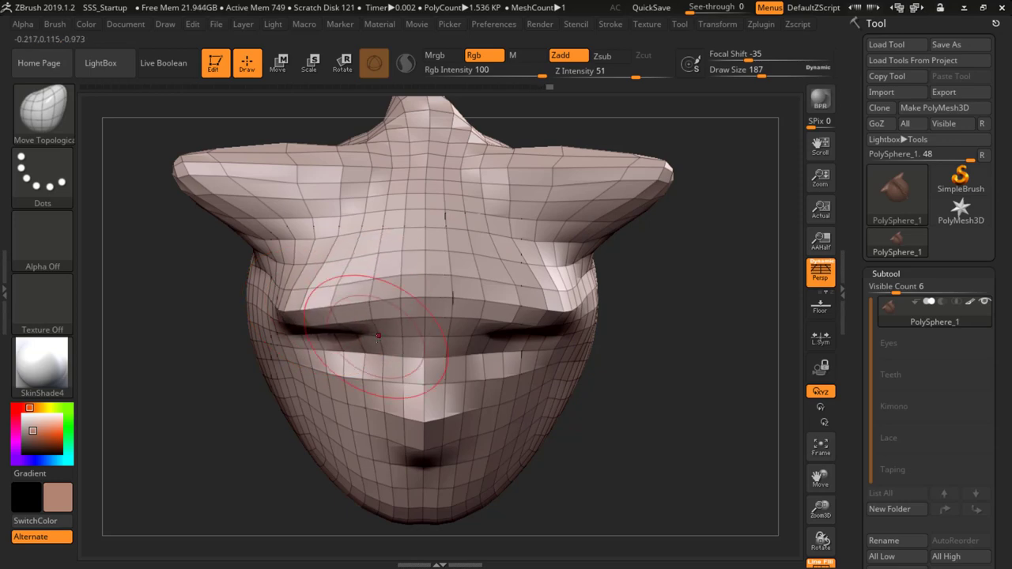
Reshape the outer brow and eye-socket corner from the side, and raise the Draw Size to 299
{"action": "mouse_move", "coordinate": [326, 369]}
{"action": "right_mouse_down"}
{"action": "mouse_move", "coordinate": [403, 322]}
{"action": "mouse_move", "coordinate": [368, 300]}
{"action": "right_mouse_up"}
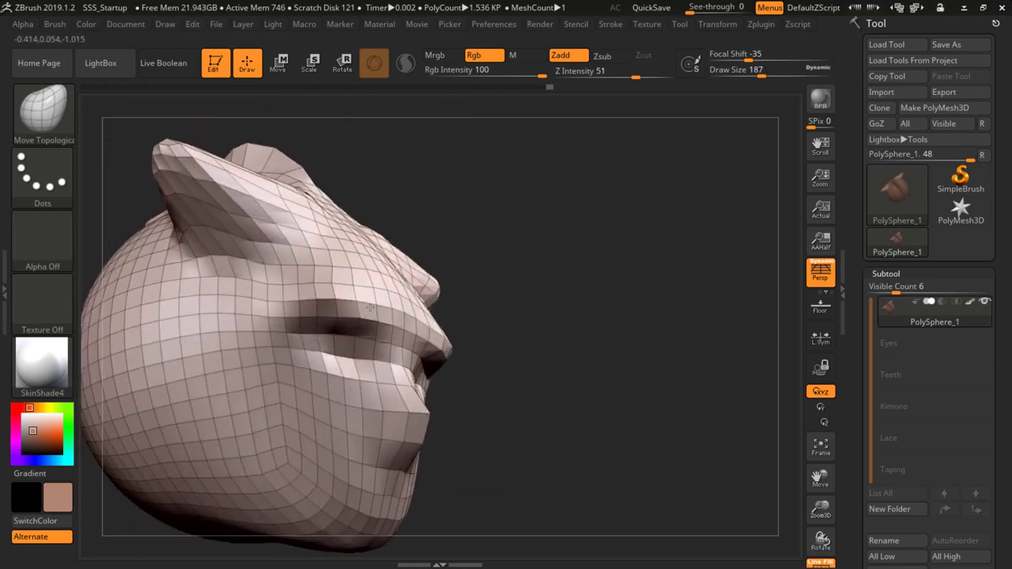
{"action": "mouse_move", "coordinate": [367, 307]}
{"action": "left_mouse_down"}
{"action": "mouse_move", "coordinate": [364, 297]}
{"action": "mouse_move", "coordinate": [328, 308]}
{"action": "left_mouse_up"}
{"action": "right_click_drag", "start_coordinate": [323, 387], "coordinate": [352, 259]}
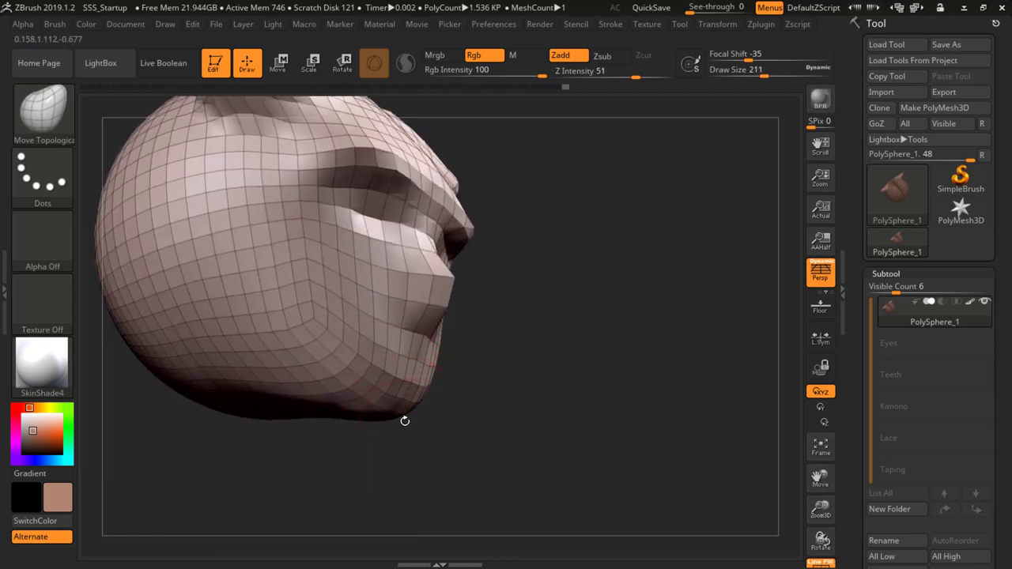
{"action": "left_click_drag", "start_coordinate": [382, 409], "coordinate": [410, 469]}
{"action": "left_click_drag", "start_coordinate": [533, 335], "coordinate": [571, 337]}
{"action": "right_click_drag", "start_coordinate": [571, 338], "coordinate": [557, 333]}
Switch the head up and down through its subdivision levels to compare the coarse and smooth meshes
{"action": "key", "text": "d"}
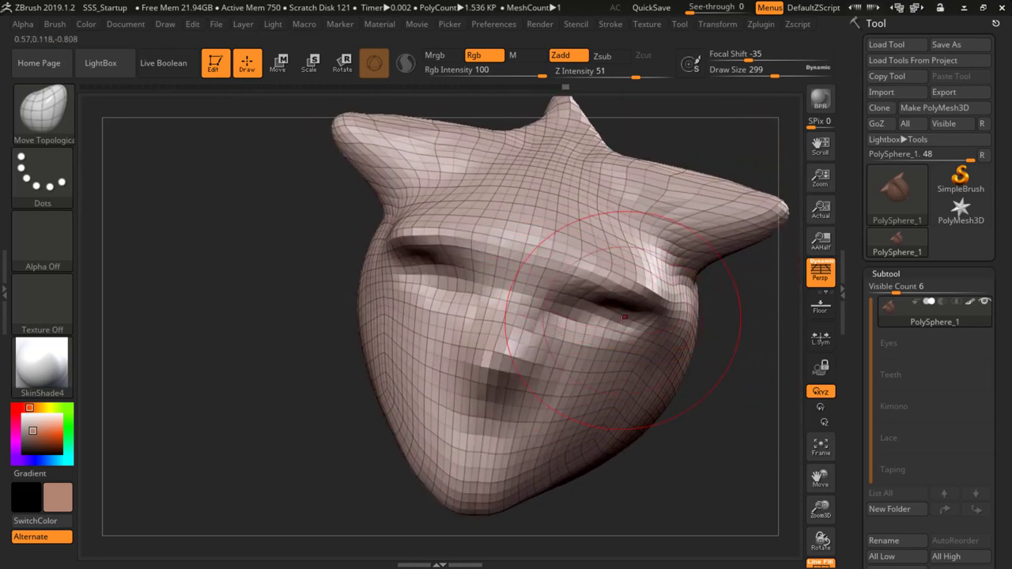
{"action": "key", "text": "ctrl+d"}
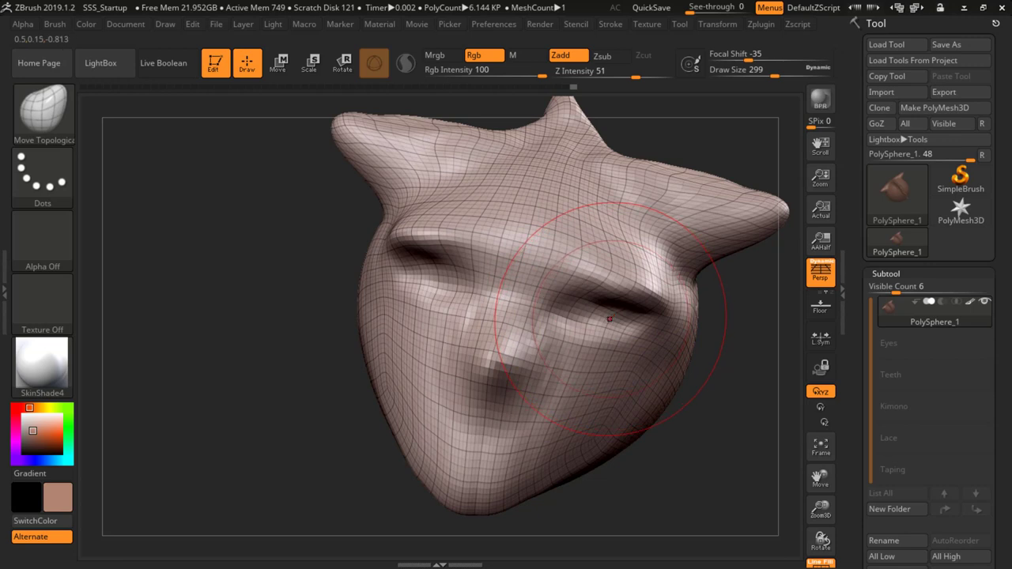
{"action": "key", "text": "ctrl+d"}
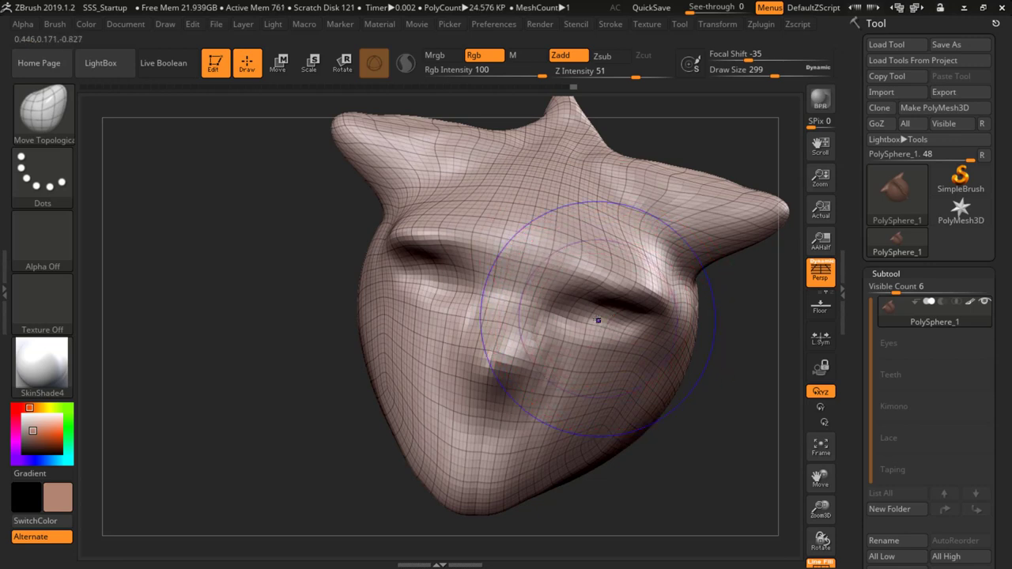
{"action": "key", "text": "shift+d"}
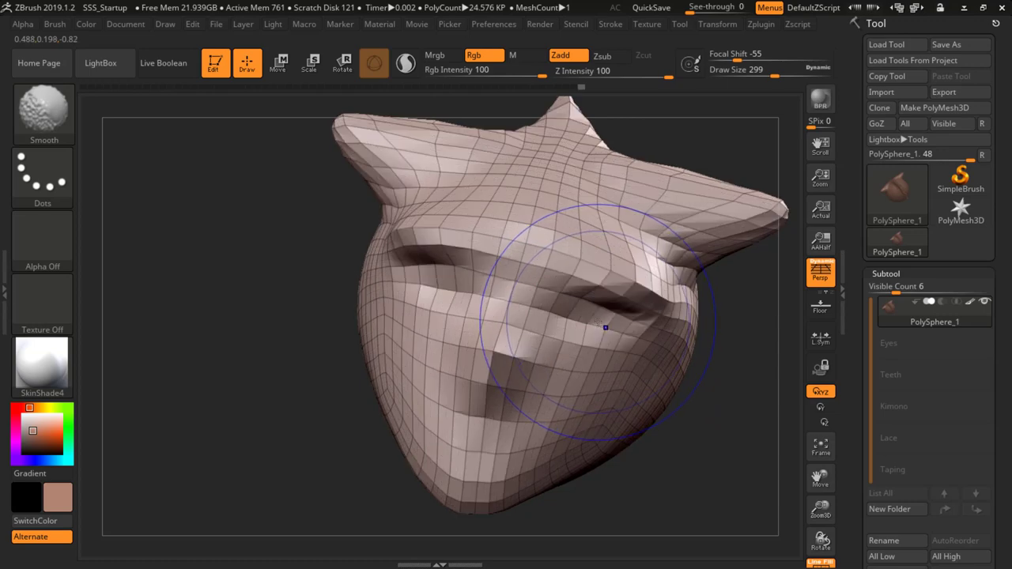
{"action": "key", "text": "d"}
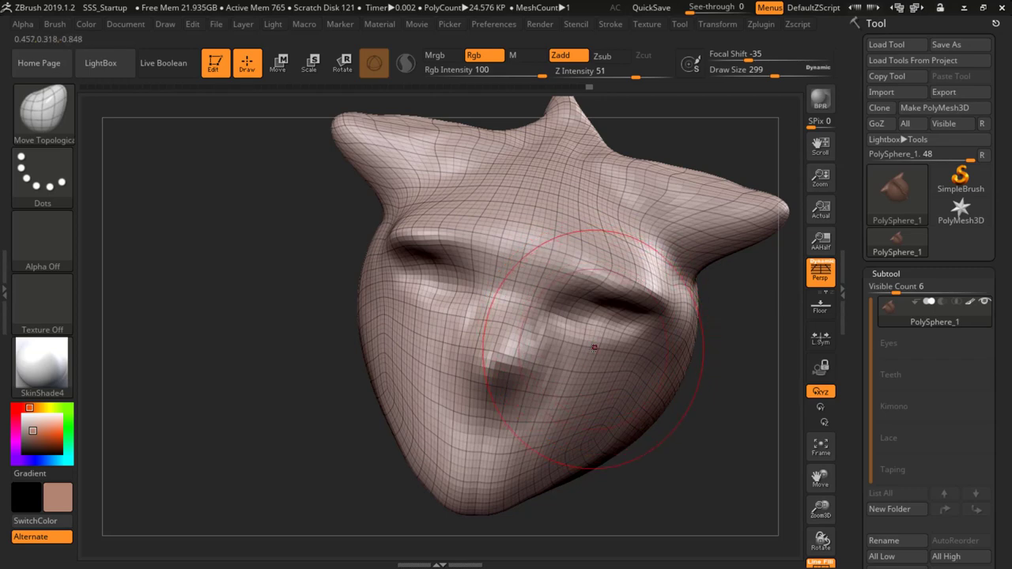
{"action": "key", "text": "shift+d"}
{"action": "key", "text": "shift+d"}
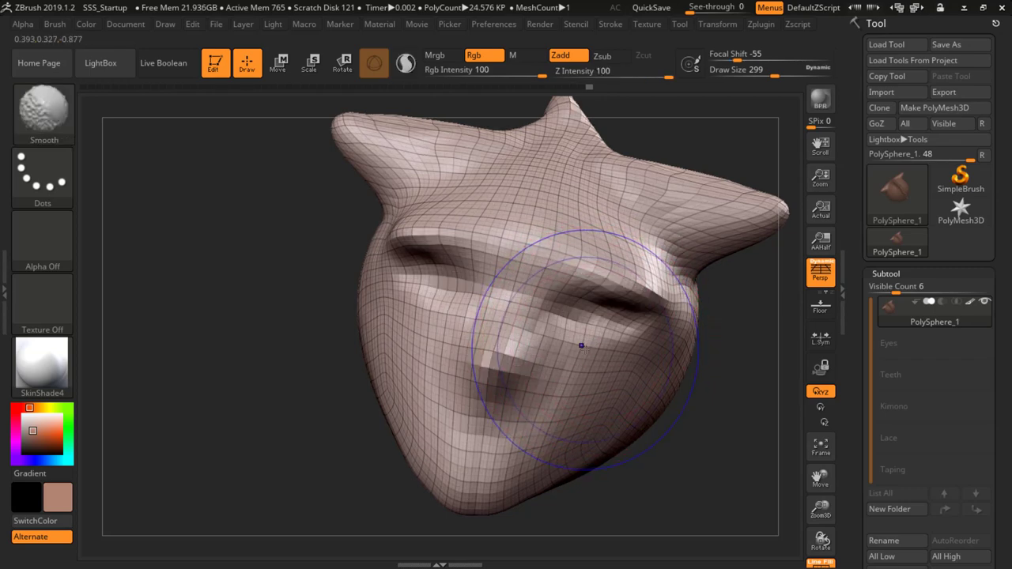
{"action": "key", "text": "d"}
{"action": "key", "text": "d"}
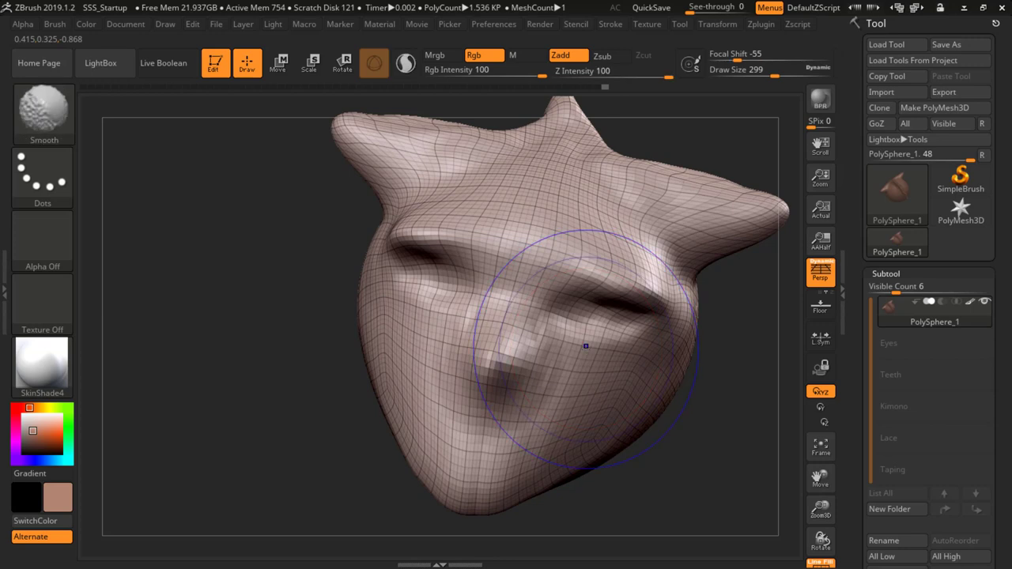
{"action": "key", "text": "shift+d"}
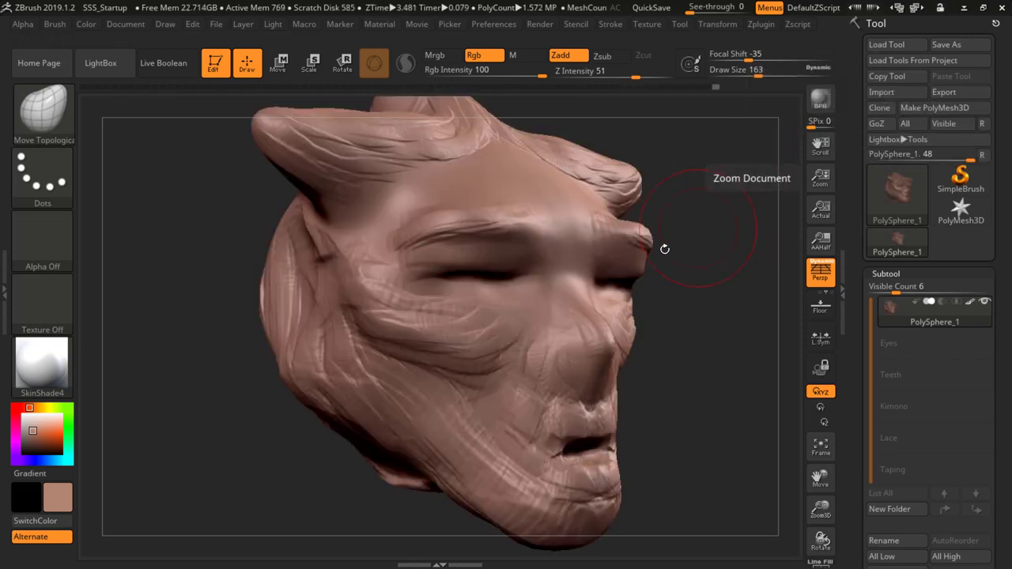
Nudge the cheekbones of the detailed head outward with Move Topological at Draw Size 203
{"action": "mouse_move", "coordinate": [607, 333]}
{"action": "left_mouse_down"}
{"action": "mouse_move", "coordinate": [597, 356]}
{"action": "mouse_move", "coordinate": [613, 336]}
{"action": "left_mouse_up"}
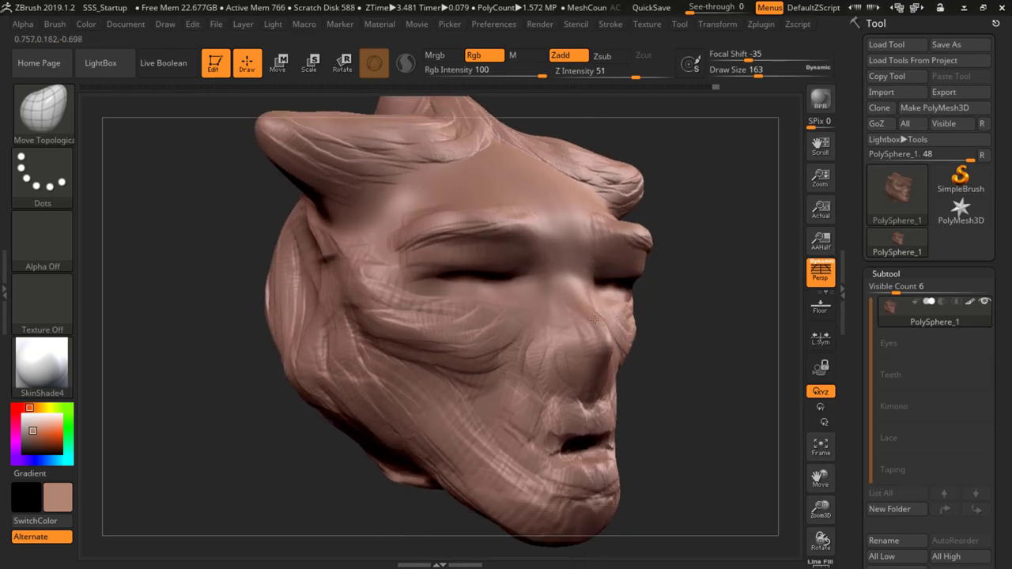
{"action": "left_click_drag", "start_coordinate": [682, 364], "coordinate": [641, 342]}
{"action": "right_click_drag", "start_coordinate": [640, 342], "coordinate": [658, 303]}
{"action": "mouse_move", "coordinate": [652, 306]}
{"action": "left_mouse_down"}
{"action": "mouse_move", "coordinate": [597, 294]}
{"action": "mouse_move", "coordinate": [601, 310]}
{"action": "mouse_move", "coordinate": [625, 313]}
{"action": "mouse_move", "coordinate": [633, 297]}
{"action": "mouse_move", "coordinate": [669, 368]}
{"action": "left_mouse_up"}
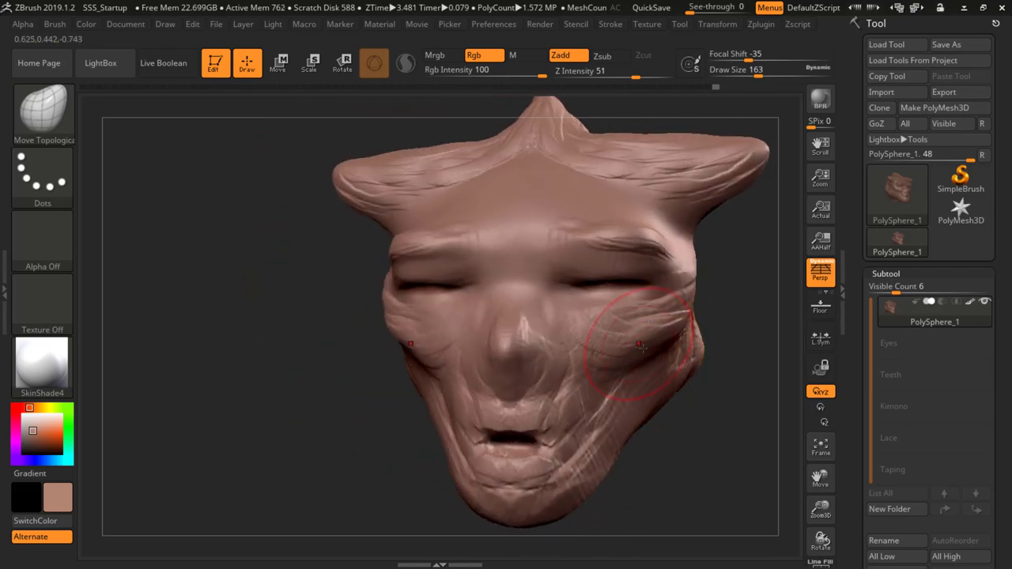
{"action": "mouse_move", "coordinate": [663, 311]}
{"action": "left_mouse_down"}
{"action": "mouse_move", "coordinate": [723, 312]}
{"action": "mouse_move", "coordinate": [671, 303]}
{"action": "left_mouse_up"}
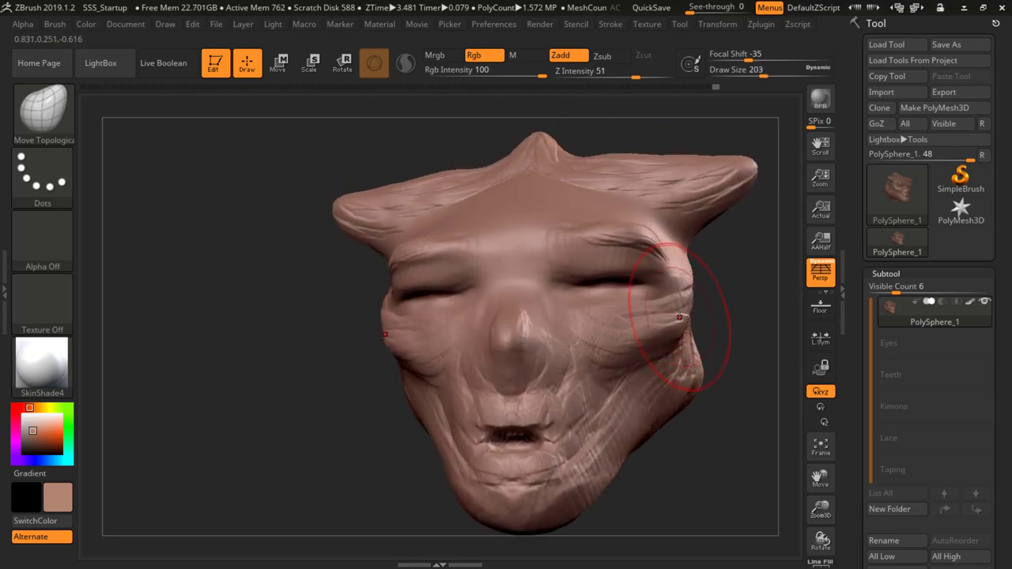
{"action": "mouse_move", "coordinate": [645, 470]}
{"action": "left_mouse_down"}
{"action": "mouse_move", "coordinate": [565, 489]}
{"action": "mouse_move", "coordinate": [603, 497]}
{"action": "mouse_move", "coordinate": [645, 471]}
{"action": "left_mouse_up"}
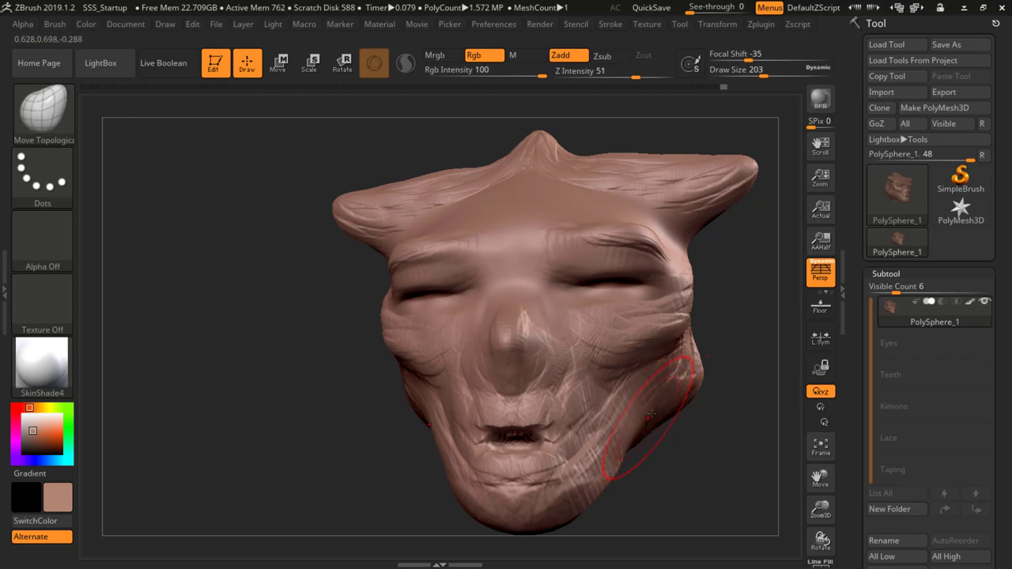
{"action": "mouse_move", "coordinate": [541, 349]}
{"action": "right_mouse_down"}
{"action": "mouse_move", "coordinate": [684, 356]}
{"action": "mouse_move", "coordinate": [557, 367]}
{"action": "right_mouse_up"}
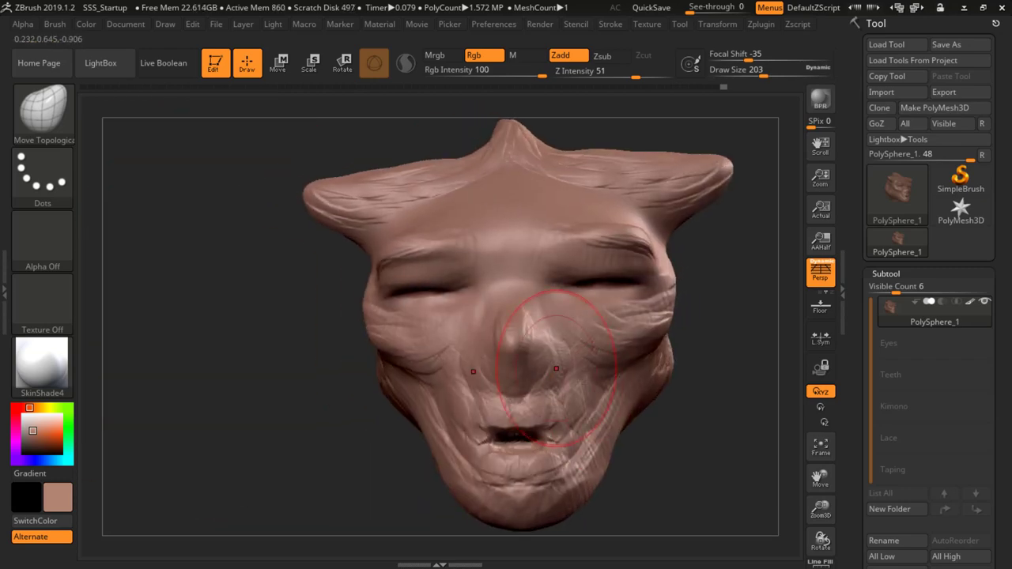
Examine the cheek, jaw, side and back surfaces of the detailed head from several angles
{"action": "mouse_move", "coordinate": [617, 375]}
{"action": "left_mouse_down"}
{"action": "mouse_move", "coordinate": [696, 371]}
{"action": "mouse_move", "coordinate": [657, 429]}
{"action": "left_mouse_up"}
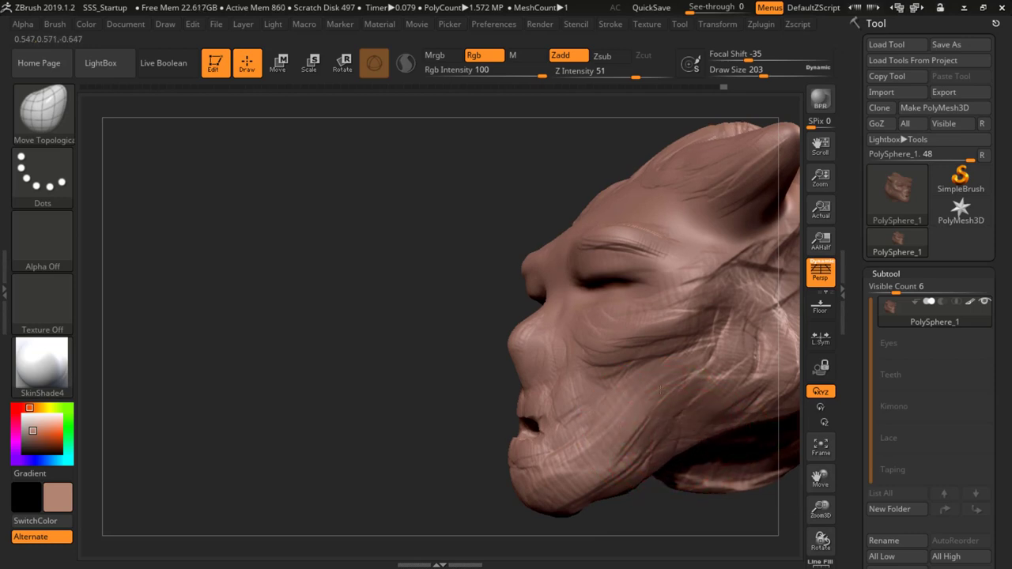
{"action": "left_click_drag", "start_coordinate": [743, 482], "coordinate": [634, 377]}
{"action": "mouse_move", "coordinate": [633, 377]}
{"action": "right_mouse_down"}
{"action": "mouse_move", "coordinate": [506, 396]}
{"action": "mouse_move", "coordinate": [505, 328]}
{"action": "right_mouse_up"}
{"action": "mouse_move", "coordinate": [505, 327]}
{"action": "left_mouse_down"}
{"action": "mouse_move", "coordinate": [486, 355]}
{"action": "mouse_move", "coordinate": [515, 354]}
{"action": "left_mouse_up"}
{"action": "key", "text": "f"}
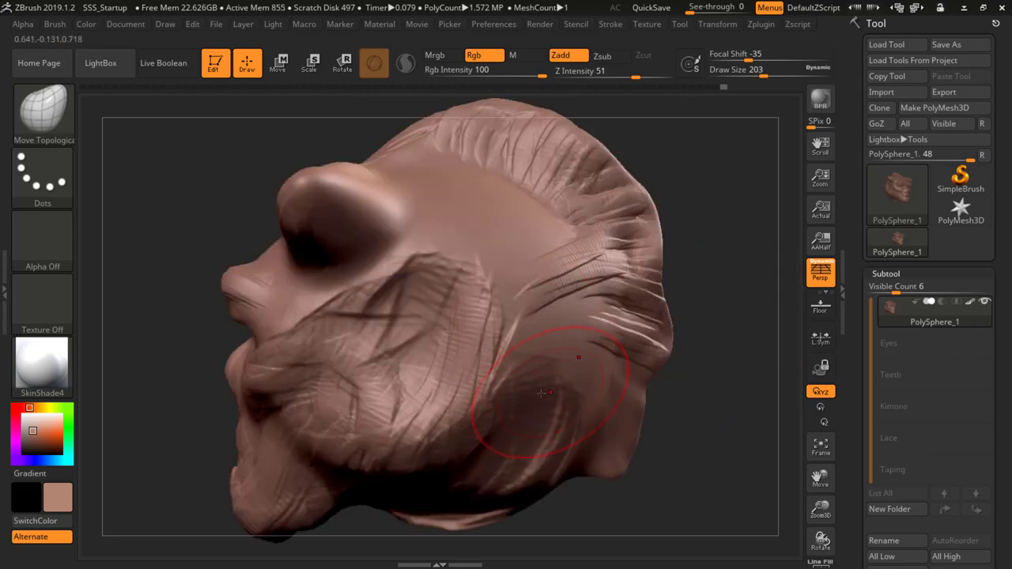
{"action": "mouse_move", "coordinate": [515, 372]}
{"action": "right_mouse_down", "text": "alt"}
{"action": "mouse_move", "coordinate": [595, 348]}
{"action": "mouse_move", "coordinate": [592, 366]}
{"action": "mouse_move", "coordinate": [516, 382]}
{"action": "mouse_move", "coordinate": [514, 369]}
{"action": "mouse_move", "coordinate": [483, 348]}
{"action": "mouse_move", "coordinate": [546, 350]}
{"action": "mouse_move", "coordinate": [467, 340]}
{"action": "mouse_move", "coordinate": [450, 352]}
{"action": "mouse_move", "coordinate": [405, 450]}
{"action": "right_mouse_up", "text": "alt"}
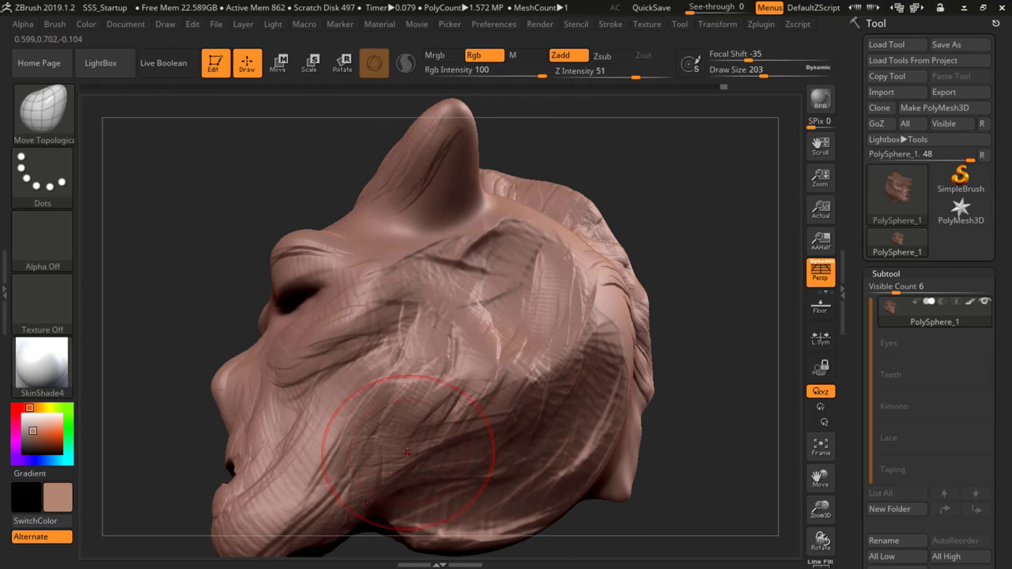
{"action": "left_click_drag", "start_coordinate": [409, 459], "coordinate": [398, 442]}
{"action": "mouse_move", "coordinate": [366, 445]}
{"action": "right_mouse_down"}
{"action": "mouse_move", "coordinate": [516, 446]}
{"action": "mouse_move", "coordinate": [542, 403]}
{"action": "right_mouse_up"}
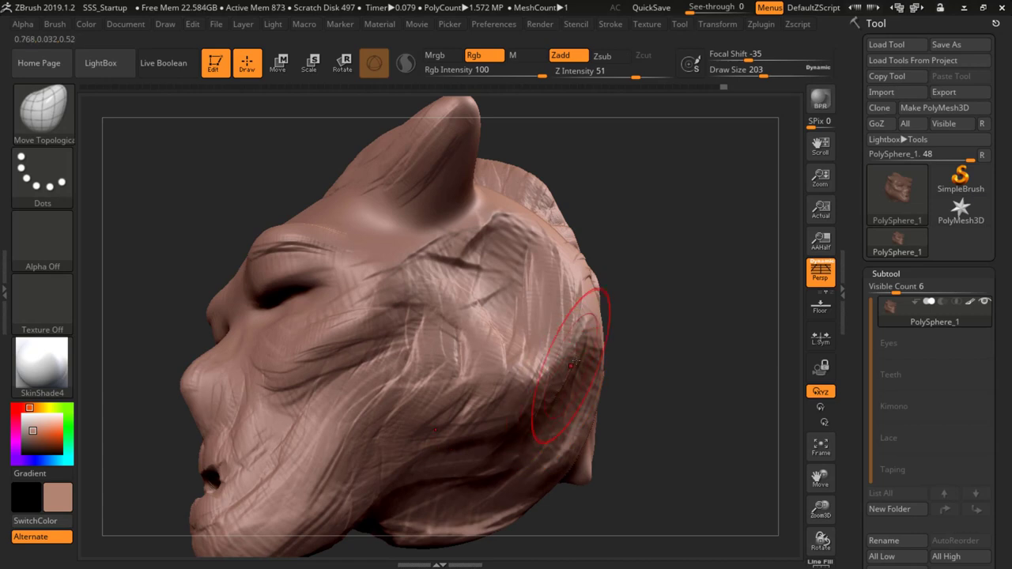
{"action": "right_click_drag", "start_coordinate": [554, 364], "coordinate": [608, 352]}
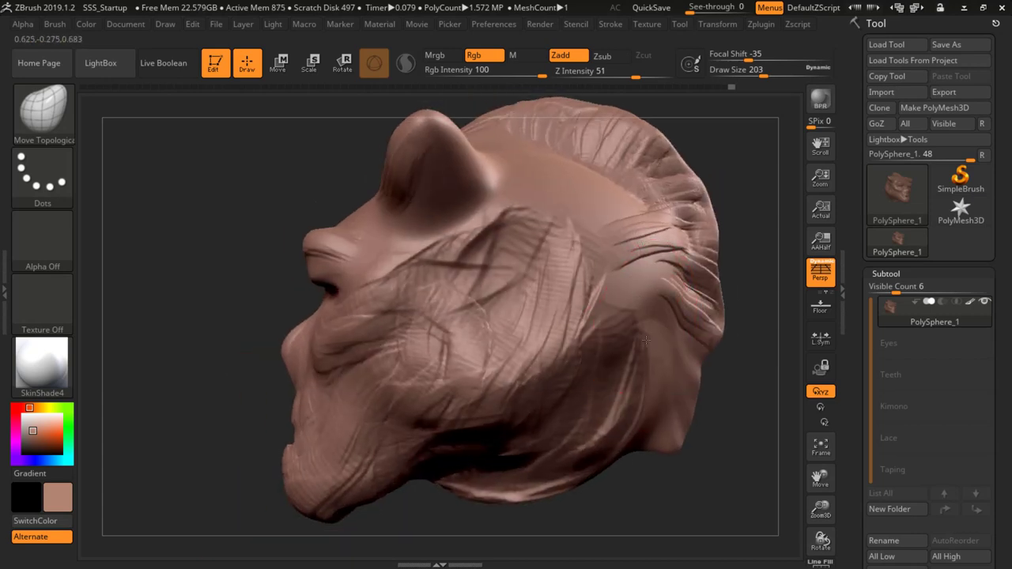
{"action": "mouse_move", "coordinate": [482, 207]}
{"action": "right_mouse_down"}
{"action": "mouse_move", "coordinate": [541, 235]}
{"action": "mouse_move", "coordinate": [395, 267]}
{"action": "right_mouse_up"}
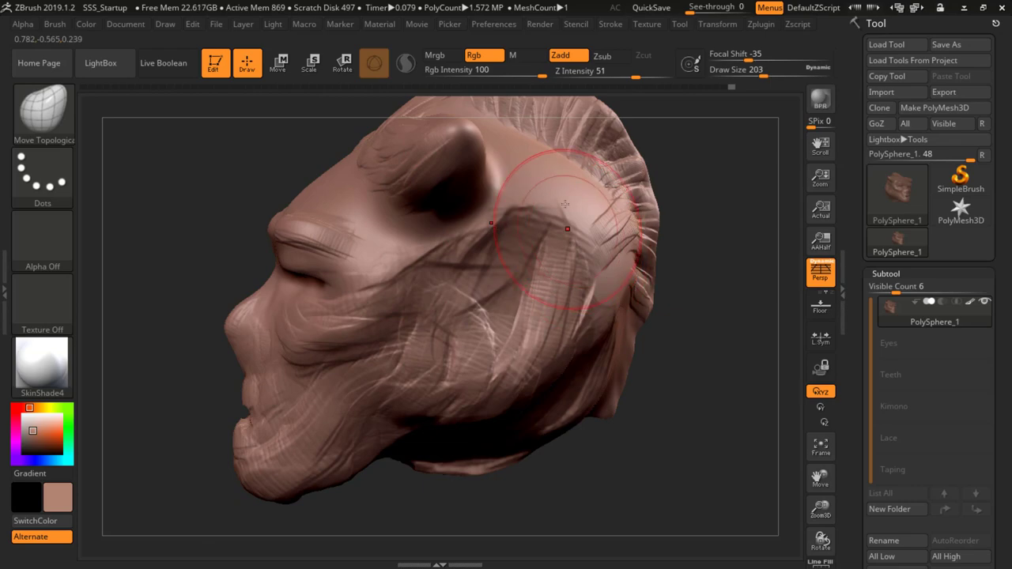
Build up flowing strands on the bare side of the skull behind the horn with ClayBuildup at Draw Size 175
{"action": "left_click", "coordinate": [43, 109]}
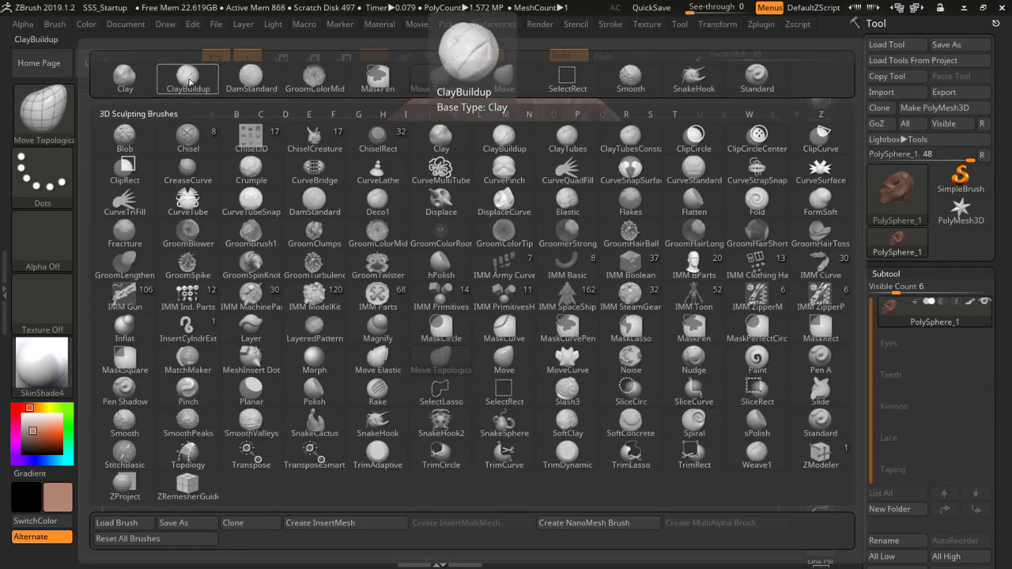
{"action": "left_click", "coordinate": [175, 75]}
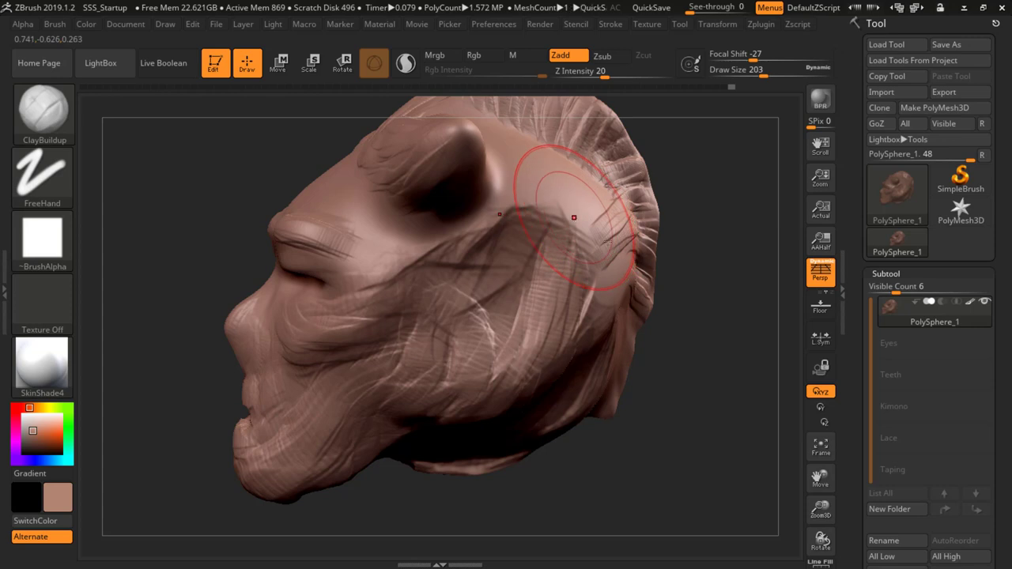
{"action": "mouse_move", "coordinate": [586, 227]}
{"action": "right_mouse_down"}
{"action": "mouse_move", "coordinate": [563, 178]}
{"action": "mouse_move", "coordinate": [552, 263]}
{"action": "mouse_move", "coordinate": [625, 178]}
{"action": "right_mouse_up"}
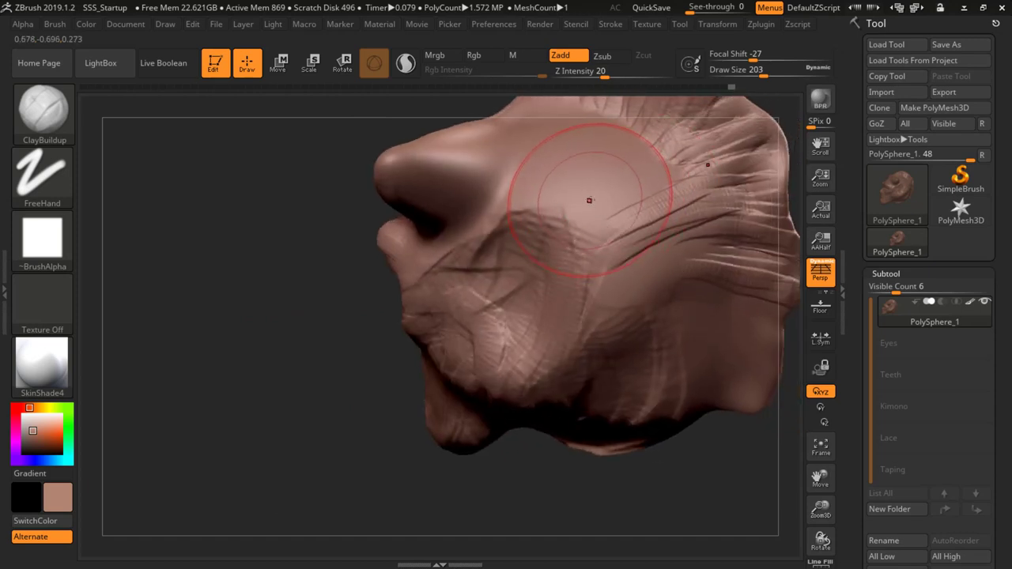
{"action": "key", "text": "bracketleft"}
{"action": "key", "text": "bracketleft"}
{"action": "key", "text": "bracketleft"}
{"action": "key", "text": "bracketleft"}
{"action": "key", "text": "bracketleft"}
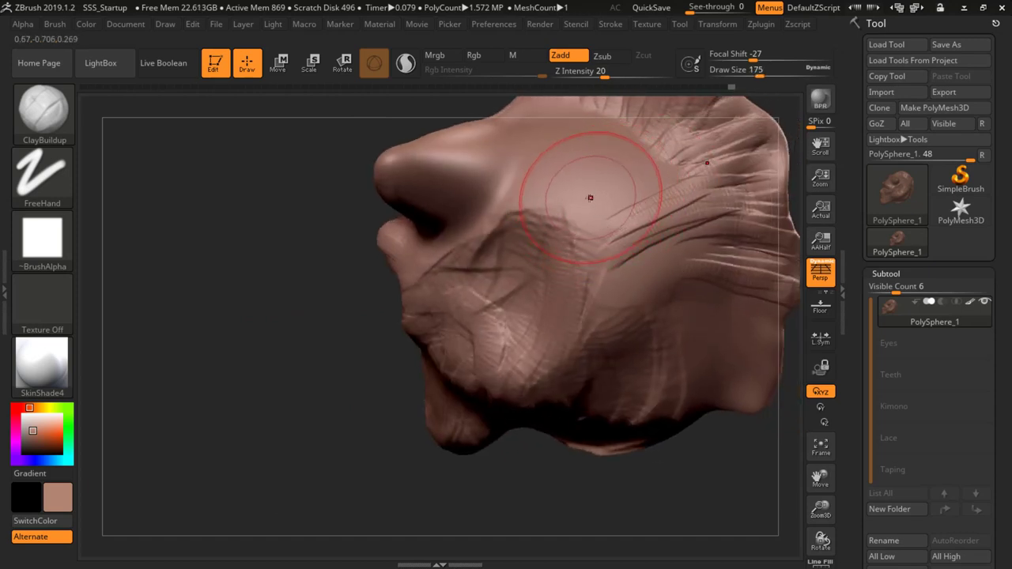
{"action": "mouse_move", "coordinate": [565, 223]}
{"action": "left_mouse_down"}
{"action": "mouse_move", "coordinate": [661, 168]}
{"action": "mouse_move", "coordinate": [682, 180]}
{"action": "left_mouse_up"}
{"action": "left_click_drag", "start_coordinate": [593, 255], "coordinate": [685, 203]}
{"action": "mouse_move", "coordinate": [589, 306]}
{"action": "left_mouse_down"}
{"action": "mouse_move", "coordinate": [678, 255]}
{"action": "mouse_move", "coordinate": [627, 208]}
{"action": "mouse_move", "coordinate": [642, 222]}
{"action": "left_mouse_up"}
Extend the clay strands across the side of the head toward the rear crest using Draw Size 151
{"action": "mouse_move", "coordinate": [642, 222]}
{"action": "right_mouse_down"}
{"action": "mouse_move", "coordinate": [490, 273]}
{"action": "mouse_move", "coordinate": [462, 340]}
{"action": "mouse_move", "coordinate": [427, 299]}
{"action": "right_mouse_up"}
{"action": "mouse_move", "coordinate": [428, 290]}
{"action": "left_mouse_down"}
{"action": "mouse_move", "coordinate": [398, 293]}
{"action": "mouse_move", "coordinate": [435, 294]}
{"action": "mouse_move", "coordinate": [472, 254]}
{"action": "left_mouse_up"}
{"action": "mouse_move", "coordinate": [289, 356]}
{"action": "left_mouse_down"}
{"action": "mouse_move", "coordinate": [294, 222]}
{"action": "mouse_move", "coordinate": [385, 181]}
{"action": "mouse_move", "coordinate": [411, 305]}
{"action": "mouse_move", "coordinate": [503, 390]}
{"action": "left_mouse_up"}
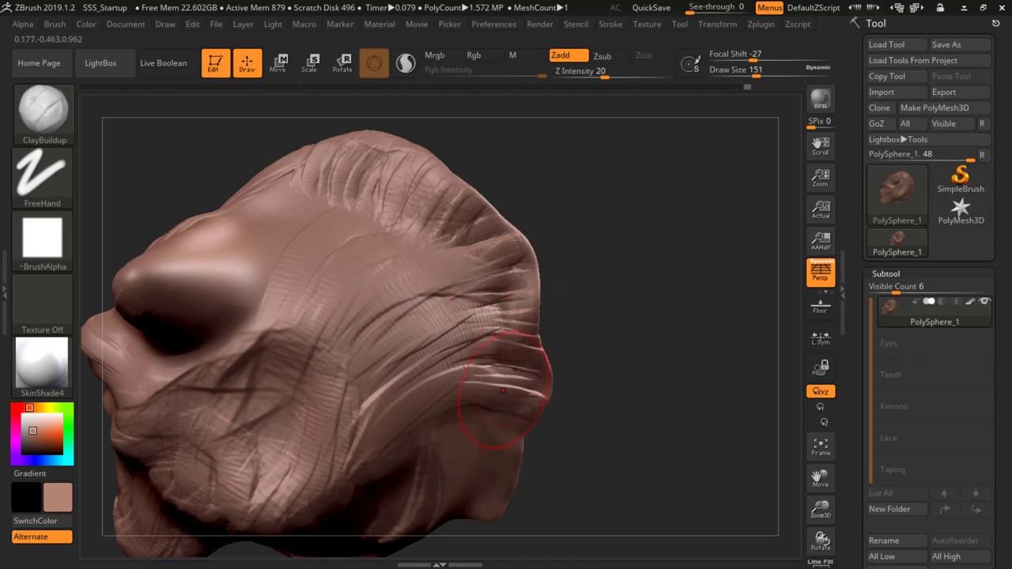
{"action": "mouse_move", "coordinate": [422, 376]}
{"action": "right_mouse_down"}
{"action": "mouse_move", "coordinate": [475, 365]}
{"action": "mouse_move", "coordinate": [489, 298]}
{"action": "mouse_move", "coordinate": [443, 269]}
{"action": "mouse_move", "coordinate": [449, 315]}
{"action": "mouse_move", "coordinate": [455, 300]}
{"action": "right_mouse_up"}
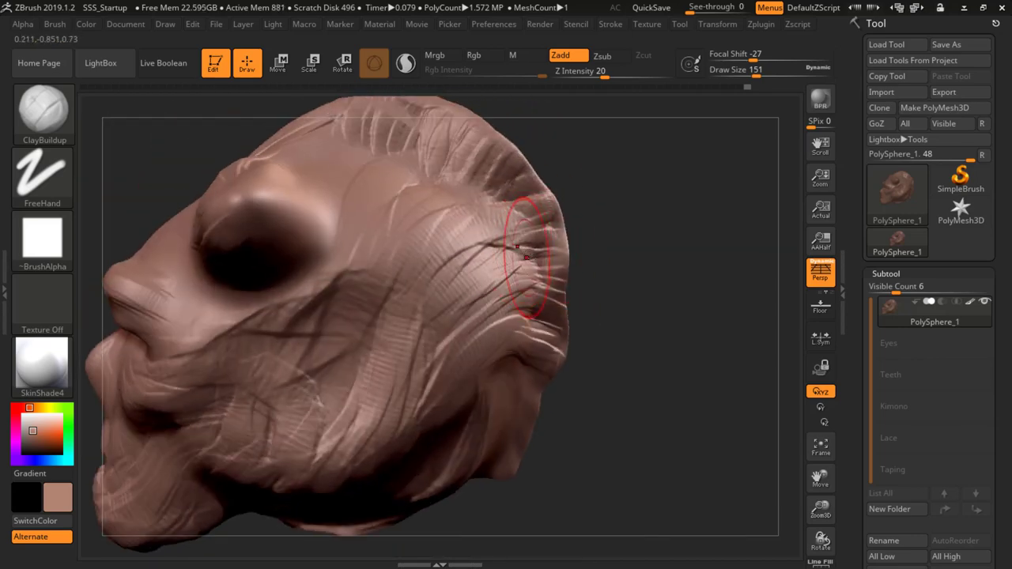
{"action": "mouse_move", "coordinate": [598, 203]}
{"action": "right_mouse_down"}
{"action": "mouse_move", "coordinate": [557, 271]}
{"action": "mouse_move", "coordinate": [581, 261]}
{"action": "right_mouse_up"}
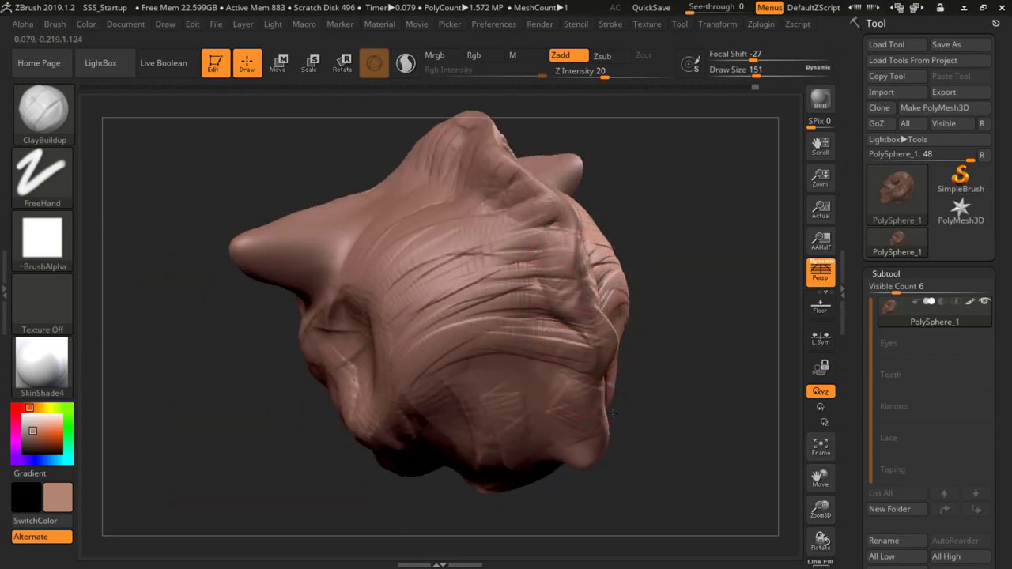
Blend ClayBuildup strokes into the base of the crest along the back of the head
{"action": "right_click_drag", "start_coordinate": [576, 326], "coordinate": [522, 297]}
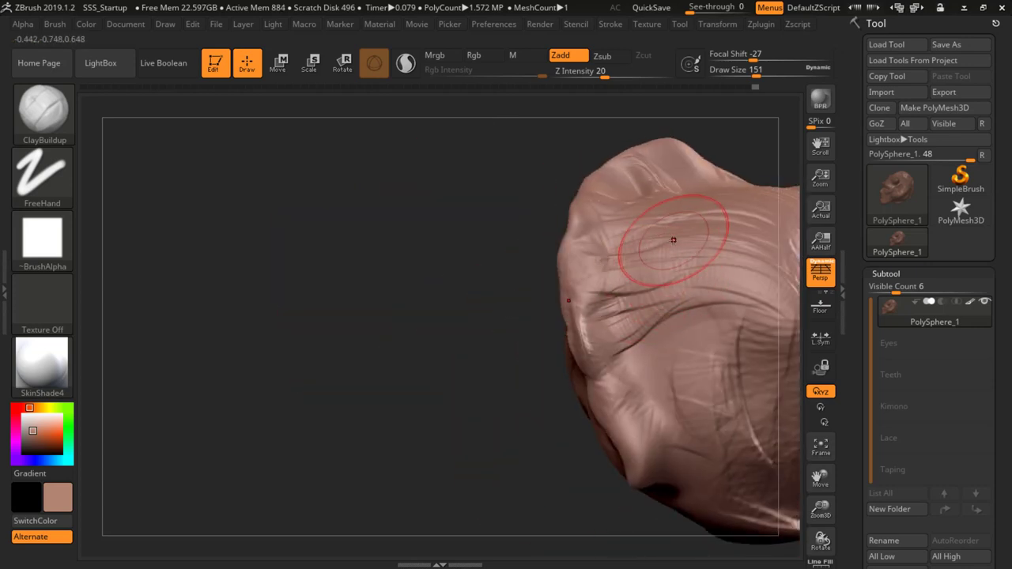
{"action": "mouse_move", "coordinate": [674, 240]}
{"action": "left_mouse_down"}
{"action": "mouse_move", "coordinate": [717, 214]}
{"action": "mouse_move", "coordinate": [689, 199]}
{"action": "mouse_move", "coordinate": [730, 215]}
{"action": "mouse_move", "coordinate": [701, 198]}
{"action": "left_mouse_up"}
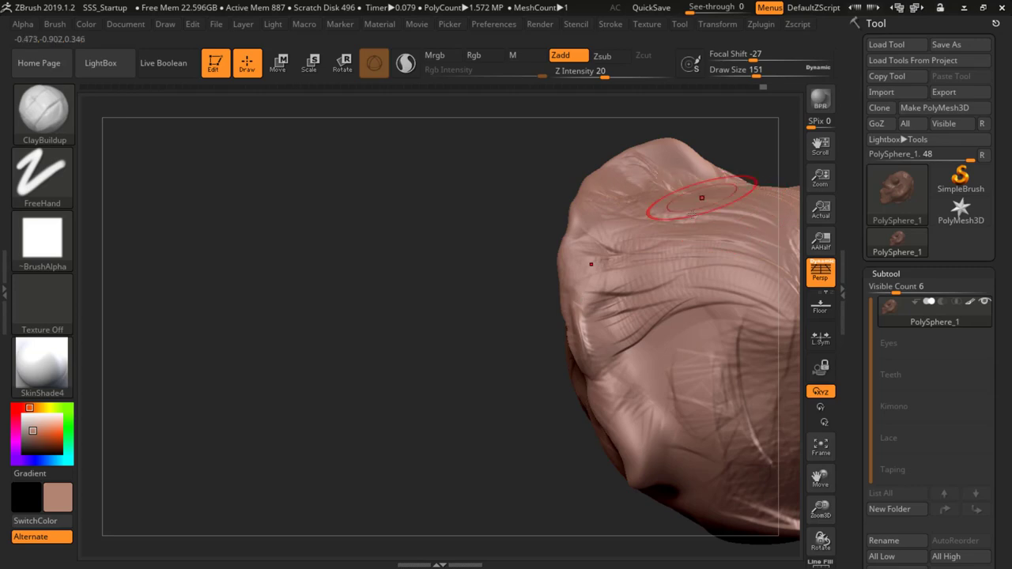
{"action": "right_click_drag", "start_coordinate": [693, 213], "coordinate": [598, 256]}
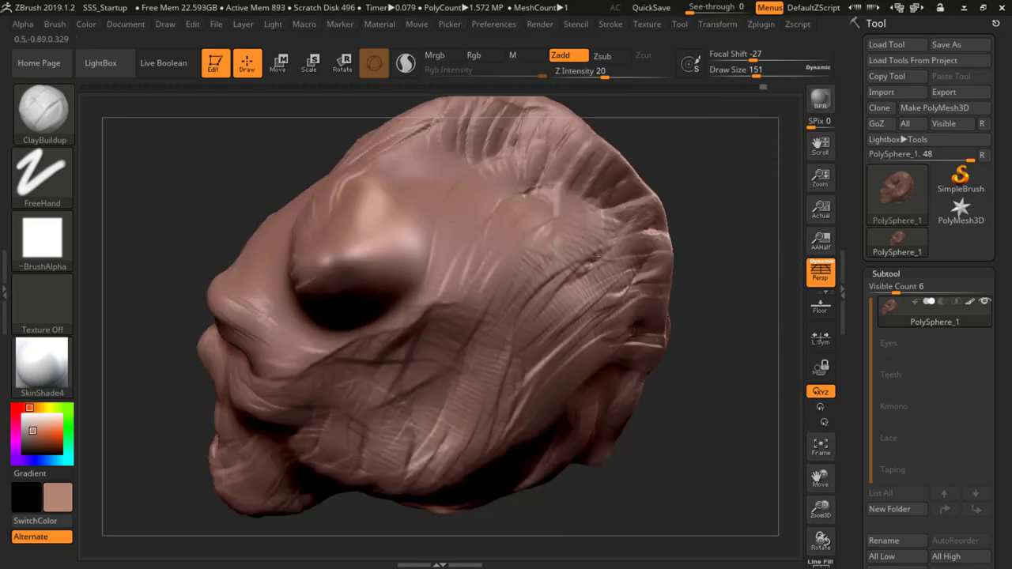
Add finer strands between the side of the skull and the crest, reducing the Draw Size to 79
{"action": "right_click_drag", "start_coordinate": [561, 221], "coordinate": [593, 257]}
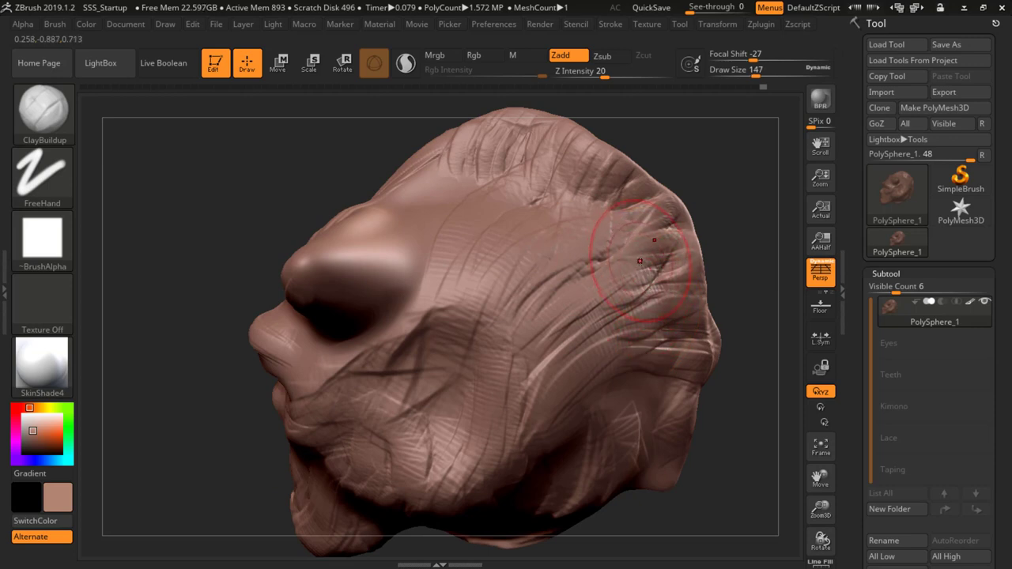
{"action": "right_click_drag", "start_coordinate": [592, 280], "coordinate": [650, 255]}
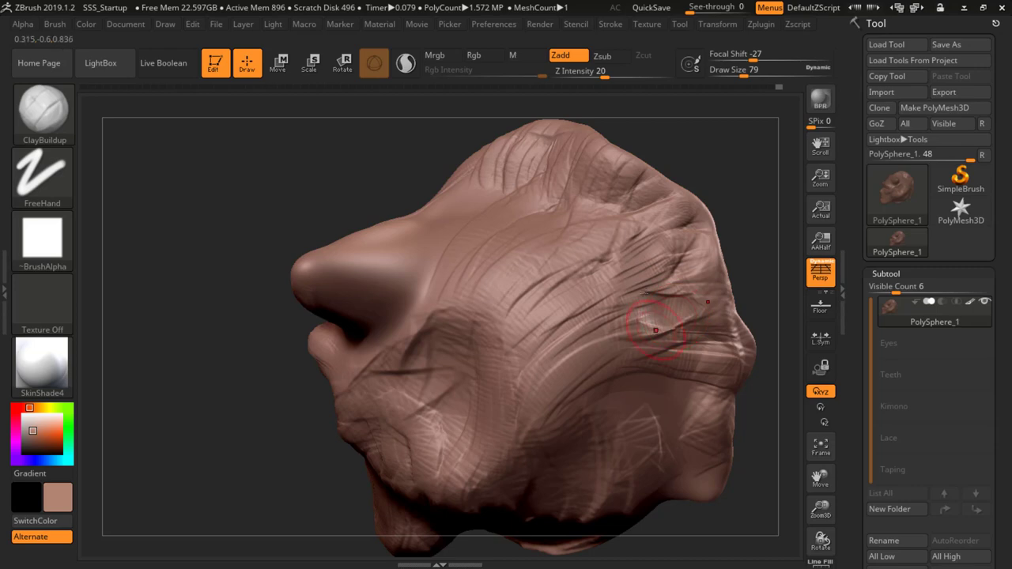
{"action": "right_click_drag", "start_coordinate": [655, 330], "coordinate": [642, 242]}
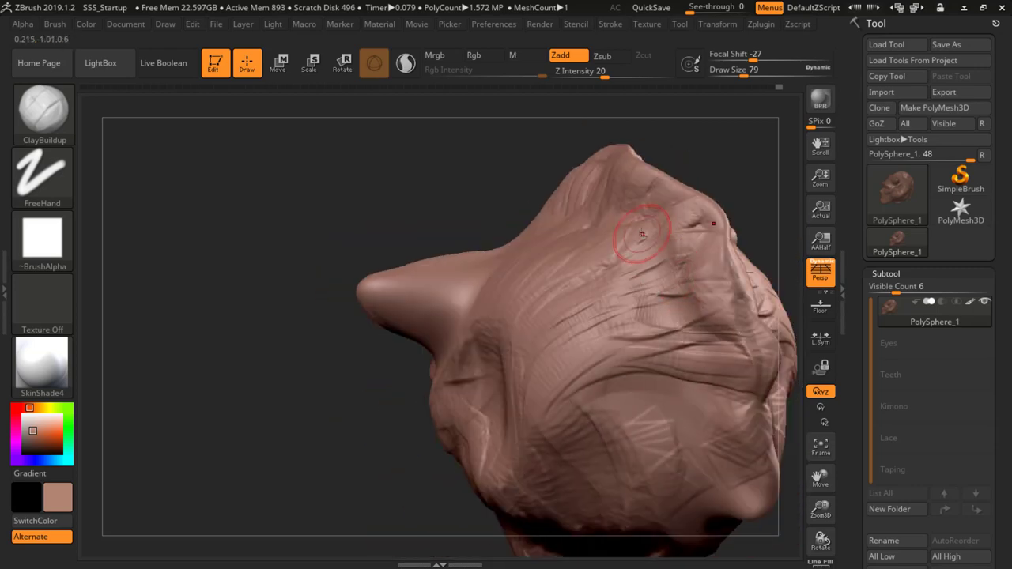
Layer curved ClayBuildup strands over the horn and around its base on the forehead
{"action": "mouse_move", "coordinate": [538, 271]}
{"action": "right_mouse_down"}
{"action": "mouse_move", "coordinate": [599, 301]}
{"action": "mouse_move", "coordinate": [467, 205]}
{"action": "right_mouse_up"}
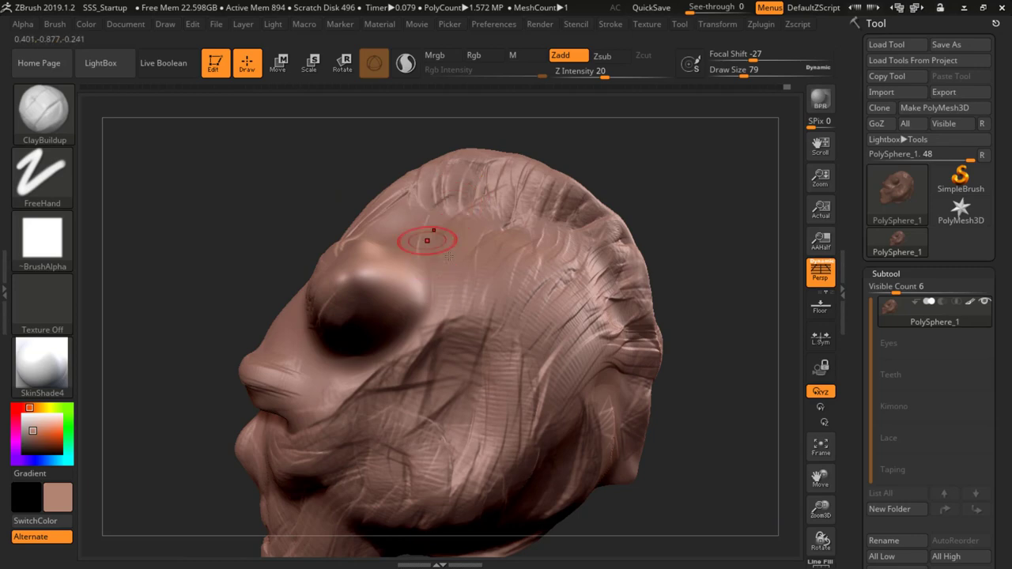
{"action": "mouse_move", "coordinate": [448, 256]}
{"action": "right_mouse_down"}
{"action": "mouse_move", "coordinate": [467, 299]}
{"action": "mouse_move", "coordinate": [506, 289]}
{"action": "right_mouse_up"}
{"action": "left_click_drag", "start_coordinate": [392, 227], "coordinate": [400, 179]}
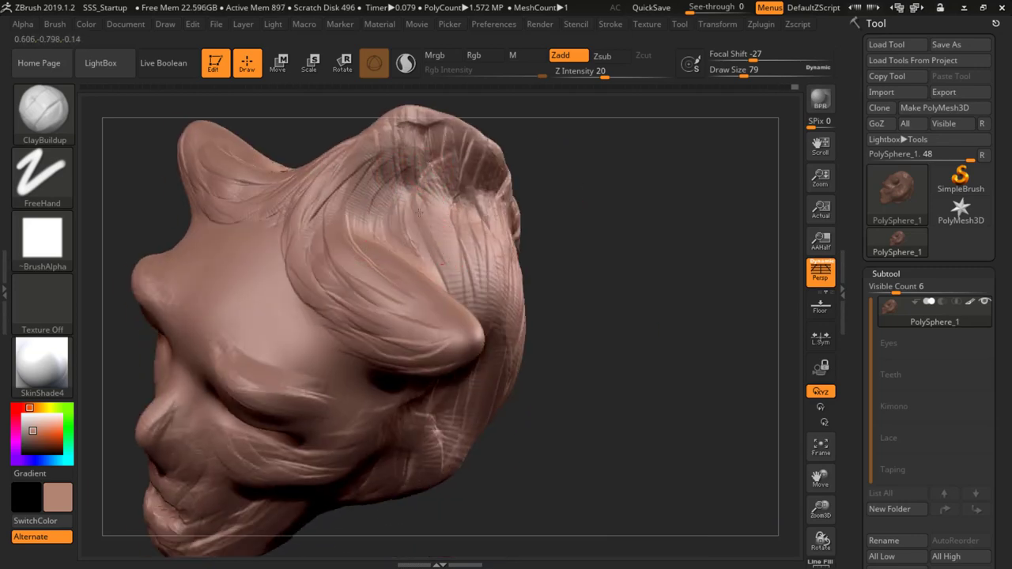
Roughen the front and side of the crest above the horns with ClayBuildup strokes at Draw Size 79
{"action": "mouse_move", "coordinate": [408, 196]}
{"action": "left_mouse_down"}
{"action": "mouse_move", "coordinate": [419, 144]}
{"action": "mouse_move", "coordinate": [414, 169]}
{"action": "mouse_move", "coordinate": [407, 154]}
{"action": "mouse_move", "coordinate": [461, 204]}
{"action": "left_mouse_up"}
{"action": "left_click_drag", "start_coordinate": [454, 158], "coordinate": [472, 204]}
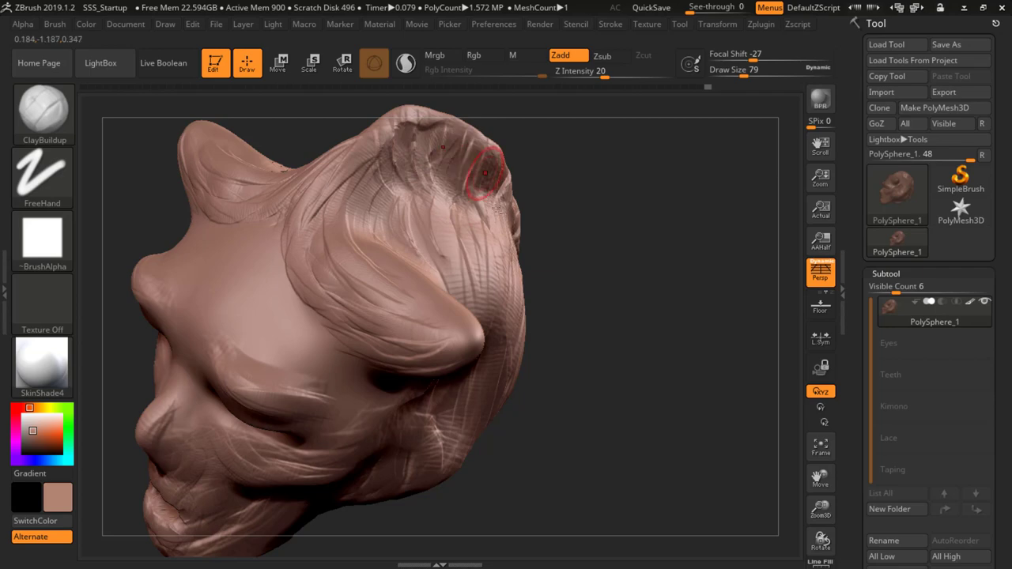
{"action": "right_click_drag", "start_coordinate": [497, 186], "coordinate": [396, 174]}
{"action": "mouse_move", "coordinate": [348, 173]}
{"action": "left_mouse_down"}
{"action": "mouse_move", "coordinate": [451, 162]}
{"action": "mouse_move", "coordinate": [440, 139]}
{"action": "left_mouse_up"}
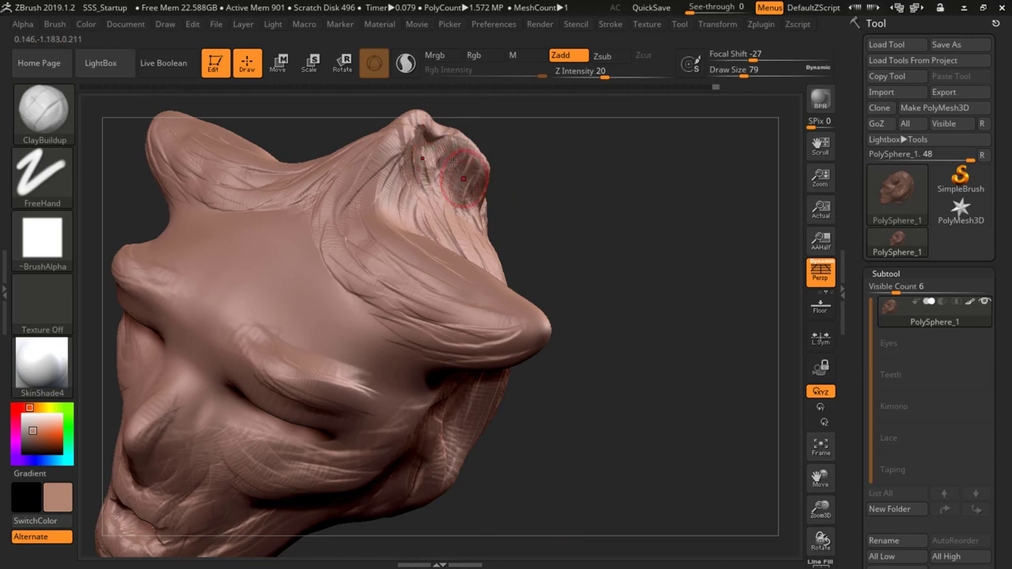
{"action": "right_click_drag", "start_coordinate": [450, 169], "coordinate": [452, 133]}
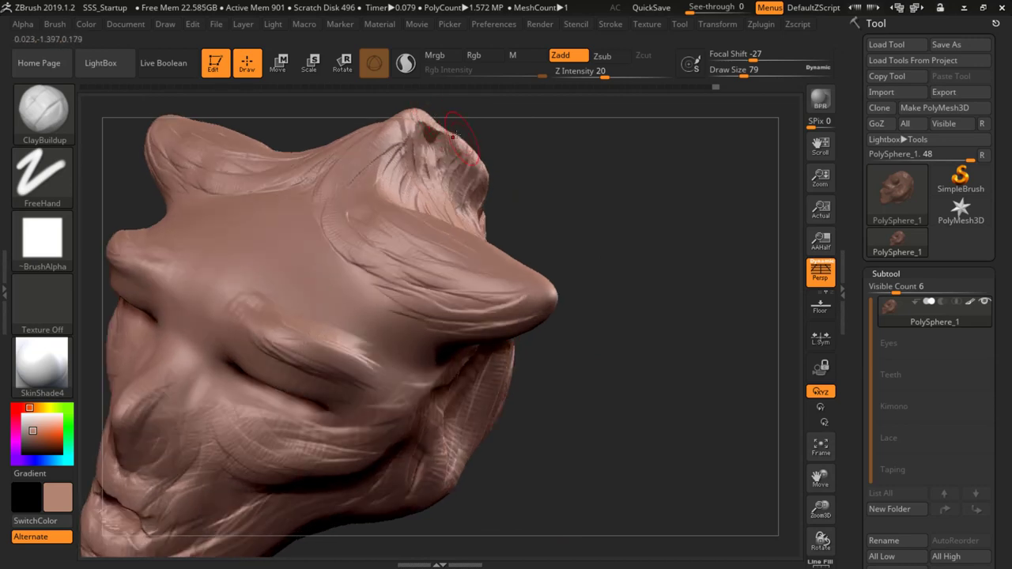
Sculpt skin folds around the eyelids and under the eyes with ClayBuildup at Draw Size 51
{"action": "mouse_move", "coordinate": [565, 291]}
{"action": "left_mouse_down"}
{"action": "mouse_move", "coordinate": [530, 294]}
{"action": "mouse_move", "coordinate": [578, 251]}
{"action": "mouse_move", "coordinate": [537, 238]}
{"action": "left_mouse_up"}
{"action": "right_click_drag", "start_coordinate": [398, 290], "coordinate": [342, 367]}
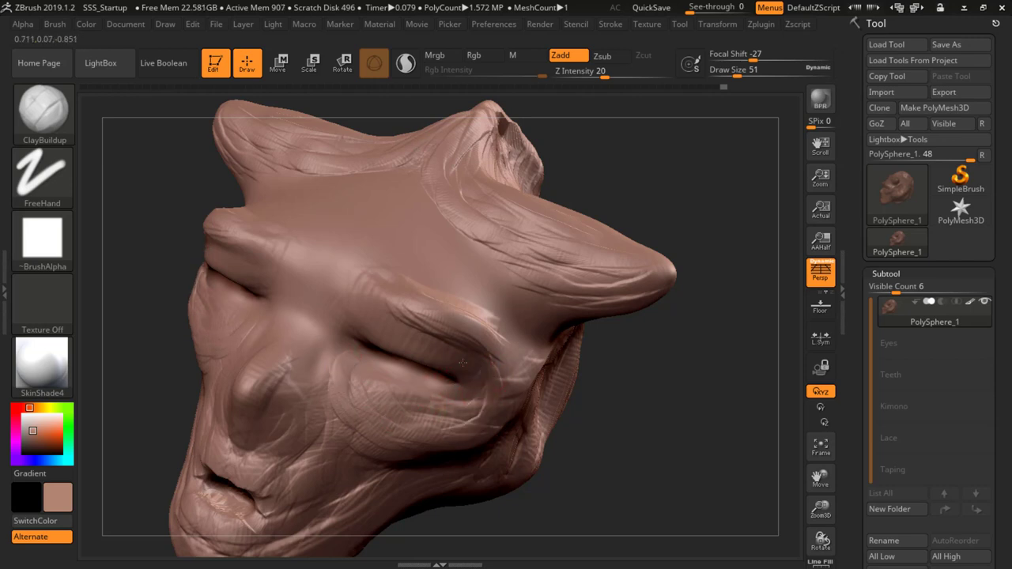
{"action": "mouse_move", "coordinate": [473, 352]}
{"action": "left_mouse_down"}
{"action": "mouse_move", "coordinate": [377, 348]}
{"action": "mouse_move", "coordinate": [371, 411]}
{"action": "left_mouse_up"}
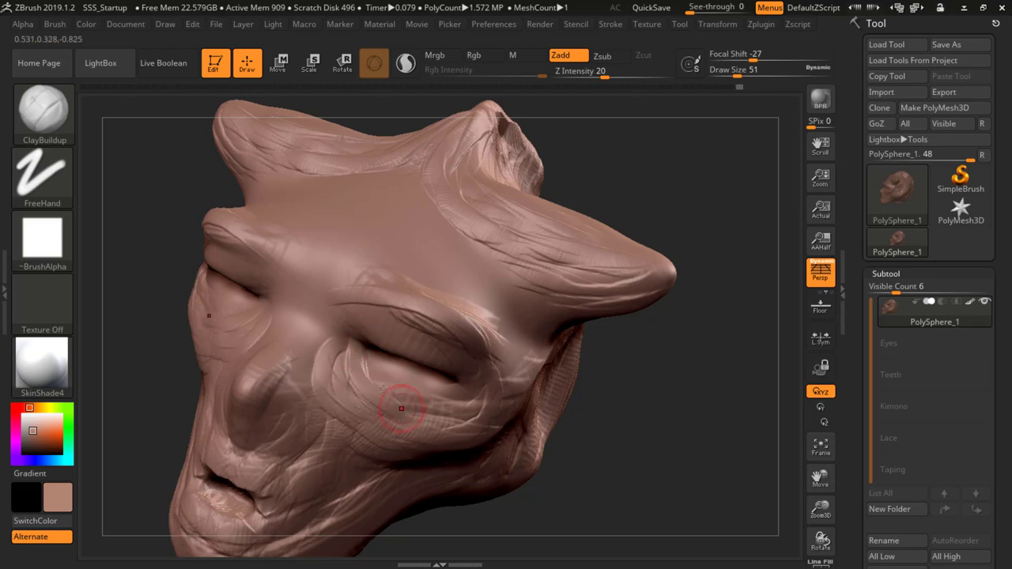
Build up the nose and the skin around it from several angles, raising the Draw Size to 79
{"action": "mouse_move", "coordinate": [315, 348]}
{"action": "right_mouse_down", "text": "alt"}
{"action": "mouse_move", "coordinate": [407, 331]}
{"action": "mouse_move", "coordinate": [437, 344]}
{"action": "mouse_move", "coordinate": [375, 307]}
{"action": "mouse_move", "coordinate": [429, 304]}
{"action": "mouse_move", "coordinate": [435, 310]}
{"action": "mouse_move", "coordinate": [406, 307]}
{"action": "mouse_move", "coordinate": [411, 332]}
{"action": "mouse_move", "coordinate": [395, 374]}
{"action": "right_mouse_up", "text": "alt"}
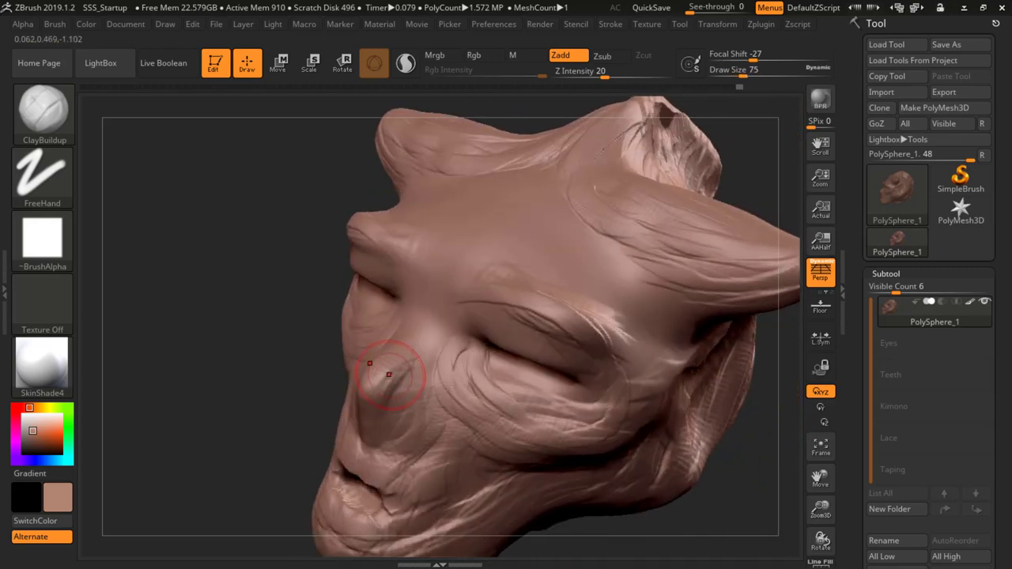
{"action": "right_click_drag", "start_coordinate": [396, 351], "coordinate": [378, 381]}
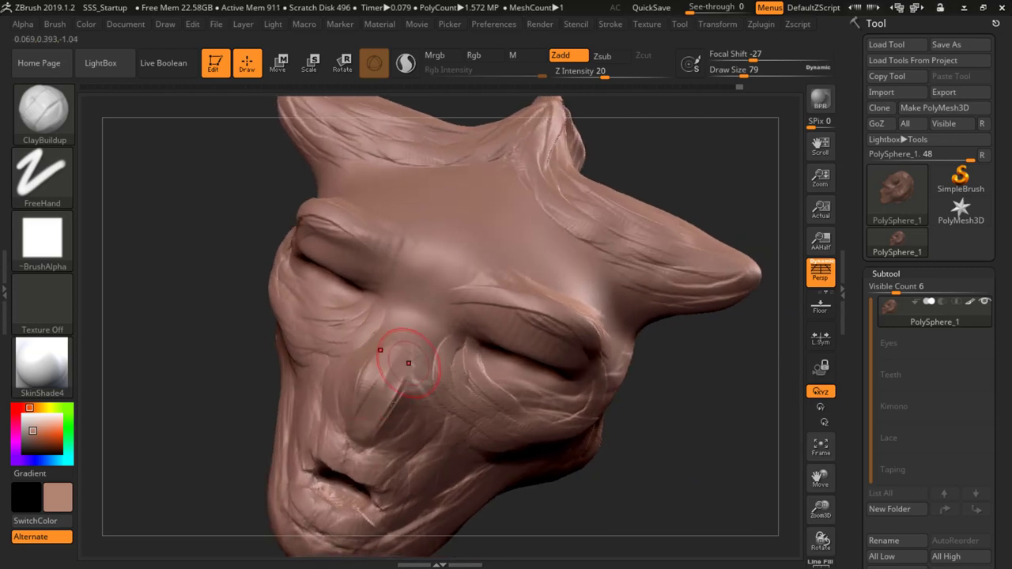
{"action": "right_click_drag", "start_coordinate": [427, 312], "coordinate": [404, 388]}
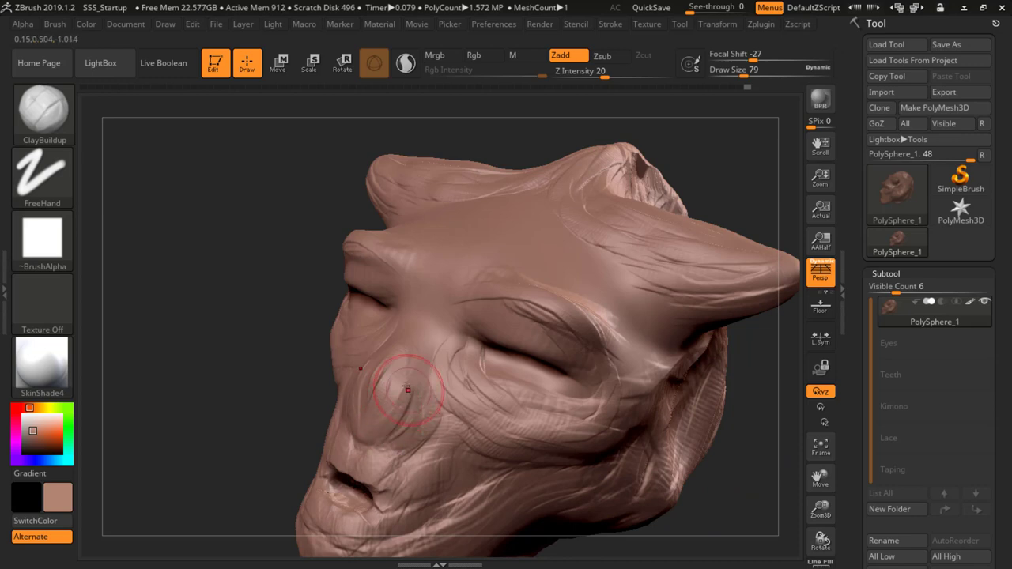
{"action": "mouse_move", "coordinate": [343, 421]}
{"action": "right_mouse_down"}
{"action": "mouse_move", "coordinate": [396, 366]}
{"action": "mouse_move", "coordinate": [403, 419]}
{"action": "right_mouse_up"}
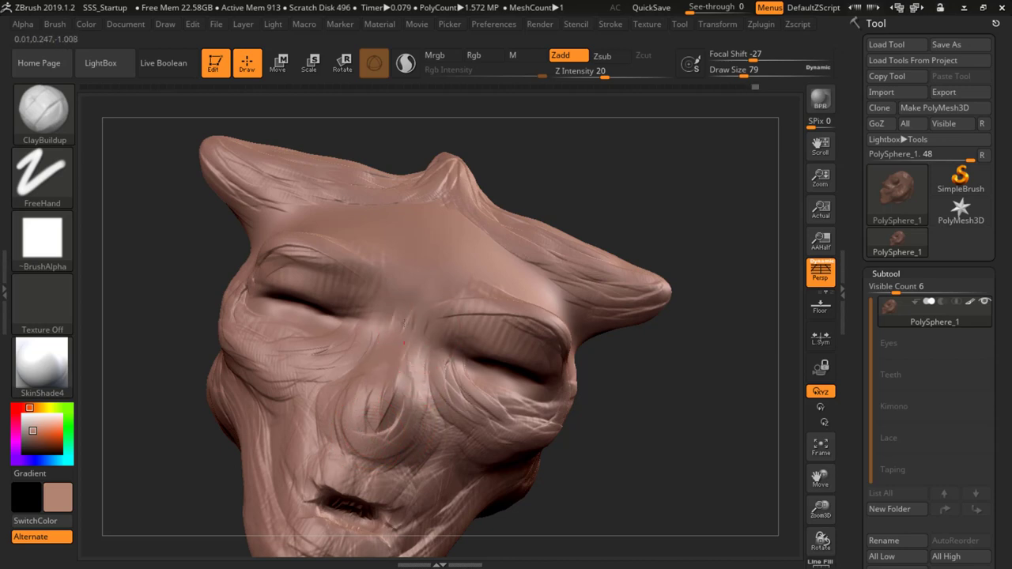
Add creases between the brows and down the nose bridge, and deepen the folds around the eyes
{"action": "left_click_drag", "start_coordinate": [408, 312], "coordinate": [428, 290]}
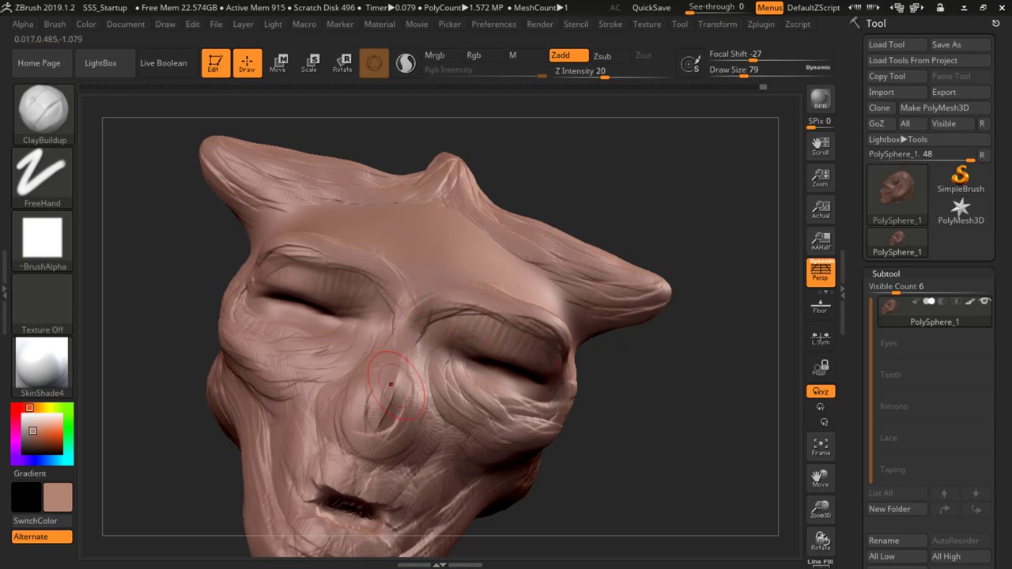
{"action": "mouse_move", "coordinate": [355, 338]}
{"action": "right_mouse_down", "text": "alt"}
{"action": "mouse_move", "coordinate": [427, 321]}
{"action": "mouse_move", "coordinate": [420, 354]}
{"action": "mouse_move", "coordinate": [452, 352]}
{"action": "right_mouse_up", "text": "alt"}
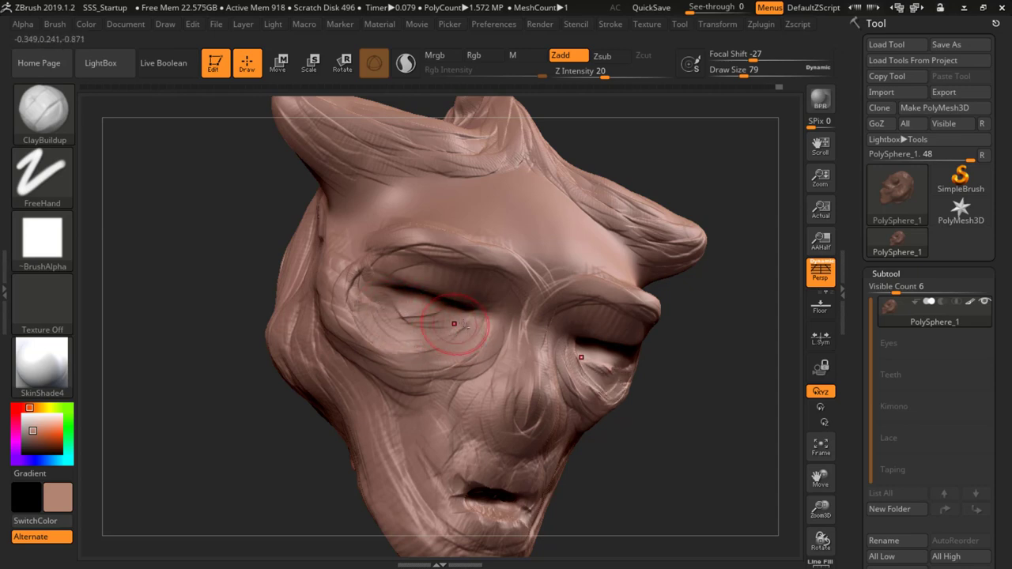
Build up skin folds on the lower eyelids and under-eye areas with the ClayBuildup brush
{"action": "right_click_drag", "start_coordinate": [477, 320], "coordinate": [312, 324]}
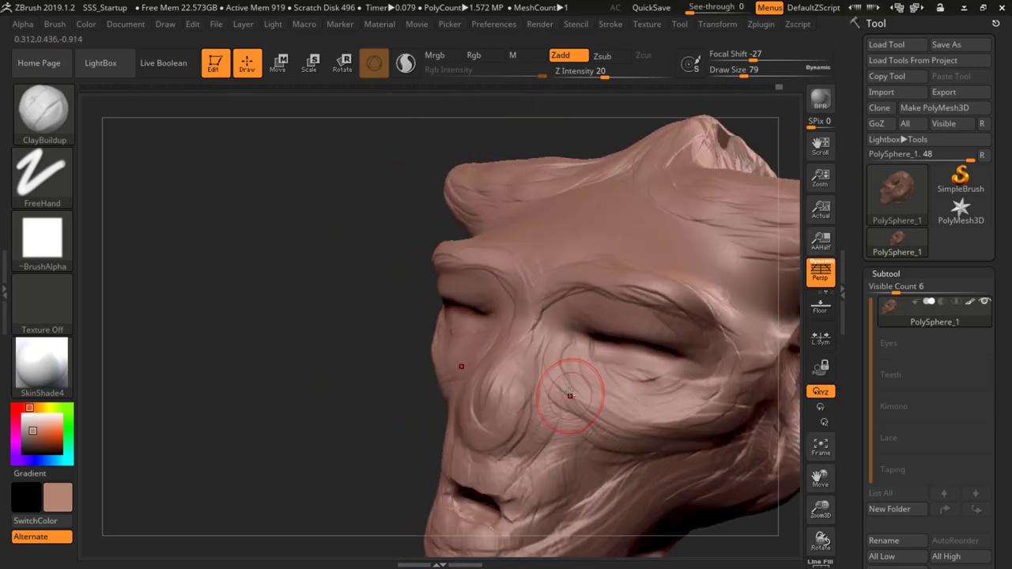
{"action": "mouse_move", "coordinate": [635, 382]}
{"action": "left_mouse_down"}
{"action": "mouse_move", "coordinate": [660, 385]}
{"action": "mouse_move", "coordinate": [641, 383]}
{"action": "left_mouse_up"}
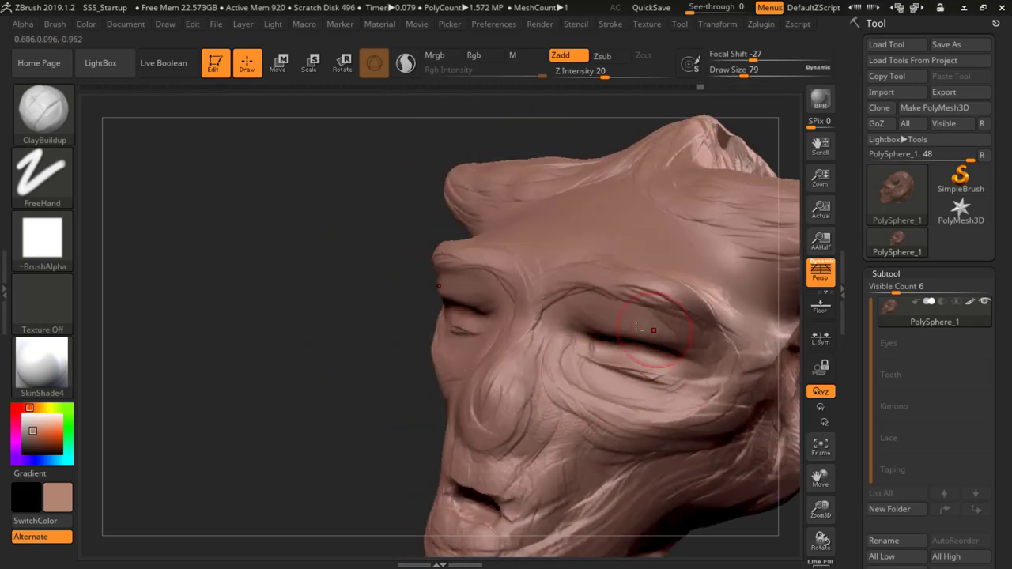
{"action": "mouse_move", "coordinate": [206, 344]}
{"action": "left_mouse_down"}
{"action": "mouse_move", "coordinate": [461, 353]}
{"action": "mouse_move", "coordinate": [418, 353]}
{"action": "left_mouse_up"}
{"action": "right_click_drag", "start_coordinate": [418, 353], "coordinate": [484, 427]}
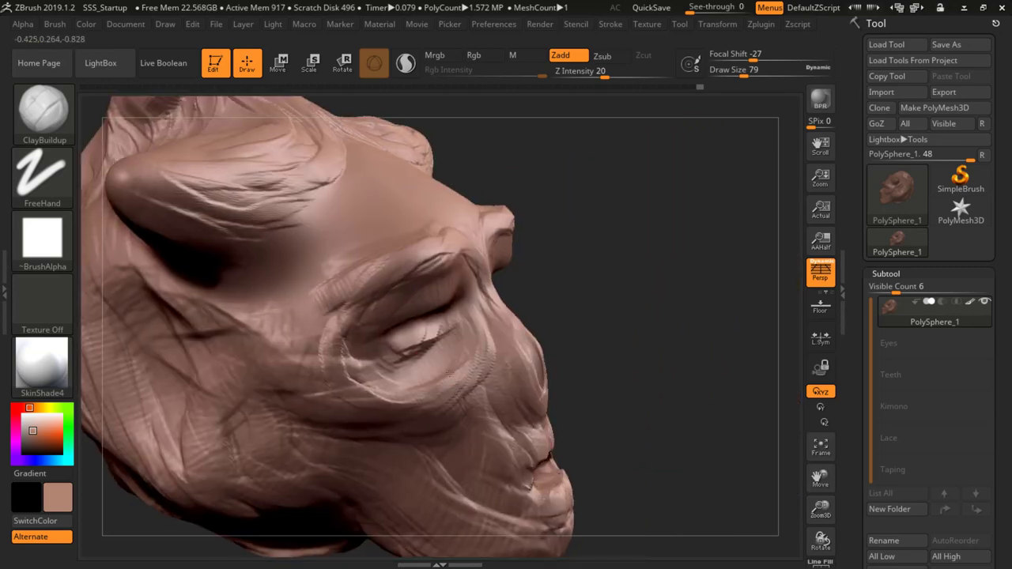
{"action": "mouse_move", "coordinate": [429, 369]}
{"action": "right_mouse_down"}
{"action": "mouse_move", "coordinate": [417, 350]}
{"action": "mouse_move", "coordinate": [406, 361]}
{"action": "right_mouse_up"}
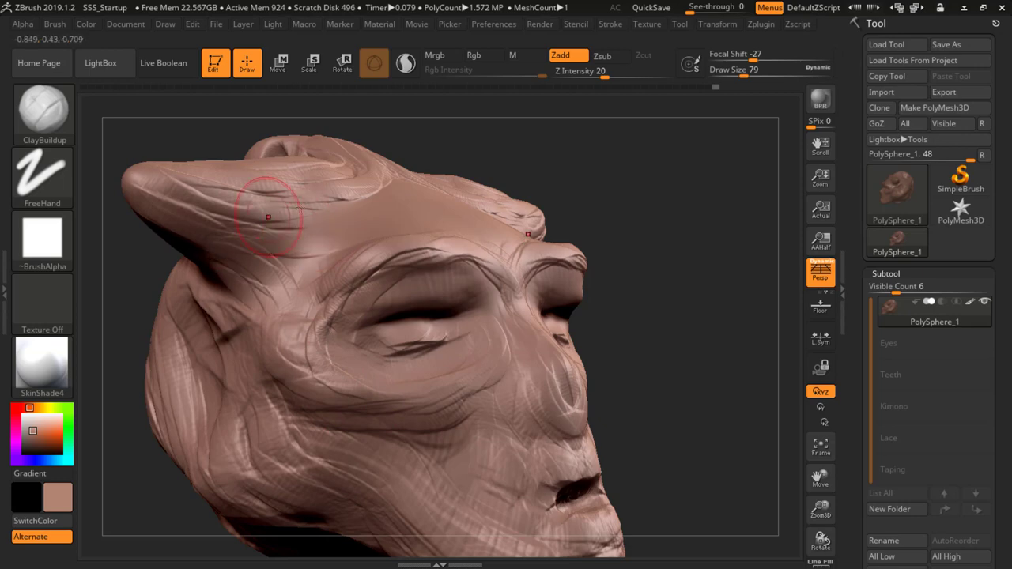
Sculpt horizontal wrinkles across the forehead above the brows with ClayBuildup at a draw size of about 107
{"action": "mouse_move", "coordinate": [384, 208]}
{"action": "right_mouse_down"}
{"action": "mouse_move", "coordinate": [384, 273]}
{"action": "mouse_move", "coordinate": [356, 318]}
{"action": "right_mouse_up"}
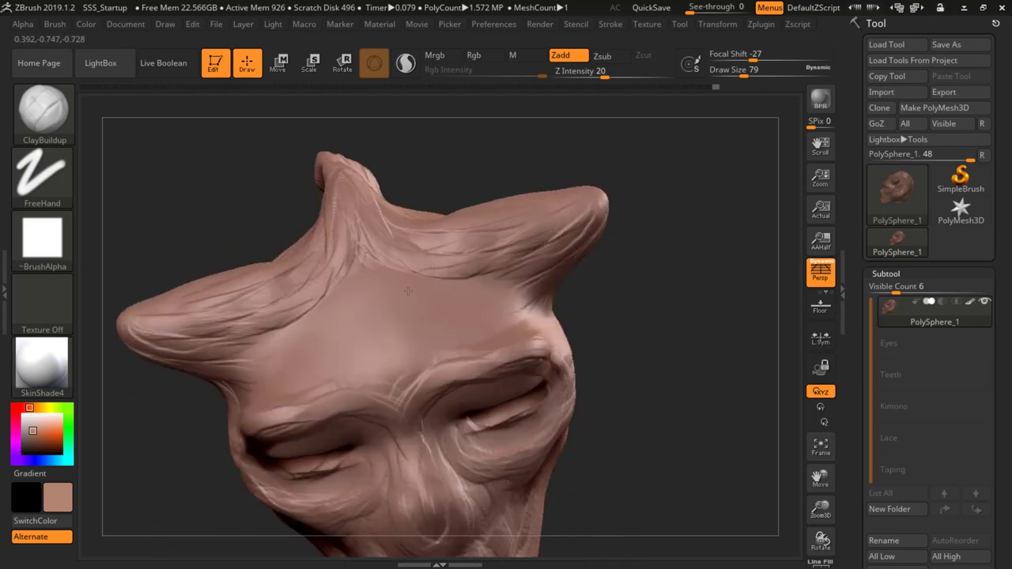
{"action": "mouse_move", "coordinate": [425, 342]}
{"action": "left_mouse_down"}
{"action": "mouse_move", "coordinate": [517, 340]}
{"action": "mouse_move", "coordinate": [506, 346]}
{"action": "left_mouse_up"}
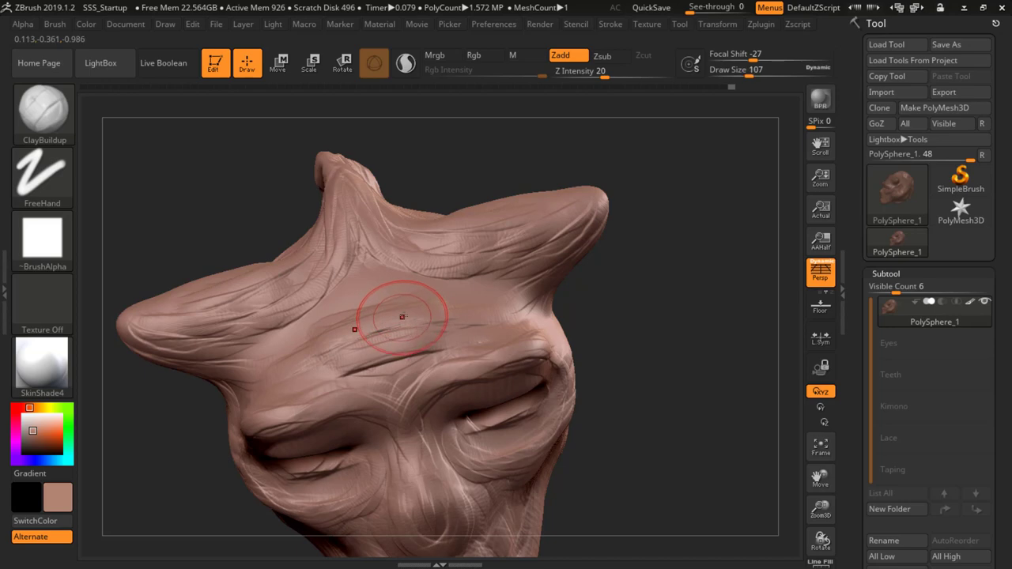
{"action": "mouse_move", "coordinate": [329, 312]}
{"action": "left_mouse_down"}
{"action": "mouse_move", "coordinate": [397, 289]}
{"action": "mouse_move", "coordinate": [435, 291]}
{"action": "left_mouse_up"}
{"action": "mouse_move", "coordinate": [465, 321]}
{"action": "left_mouse_down"}
{"action": "mouse_move", "coordinate": [403, 334]}
{"action": "mouse_move", "coordinate": [365, 306]}
{"action": "mouse_move", "coordinate": [310, 333]}
{"action": "left_mouse_up"}
{"action": "mouse_move", "coordinate": [430, 353]}
{"action": "right_mouse_down"}
{"action": "mouse_move", "coordinate": [491, 237]}
{"action": "mouse_move", "coordinate": [480, 282]}
{"action": "mouse_move", "coordinate": [589, 265]}
{"action": "mouse_move", "coordinate": [625, 273]}
{"action": "mouse_move", "coordinate": [476, 309]}
{"action": "right_mouse_up"}
{"action": "mouse_move", "coordinate": [476, 309]}
{"action": "left_mouse_down"}
{"action": "mouse_move", "coordinate": [501, 298]}
{"action": "mouse_move", "coordinate": [419, 342]}
{"action": "mouse_move", "coordinate": [463, 336]}
{"action": "left_mouse_up"}
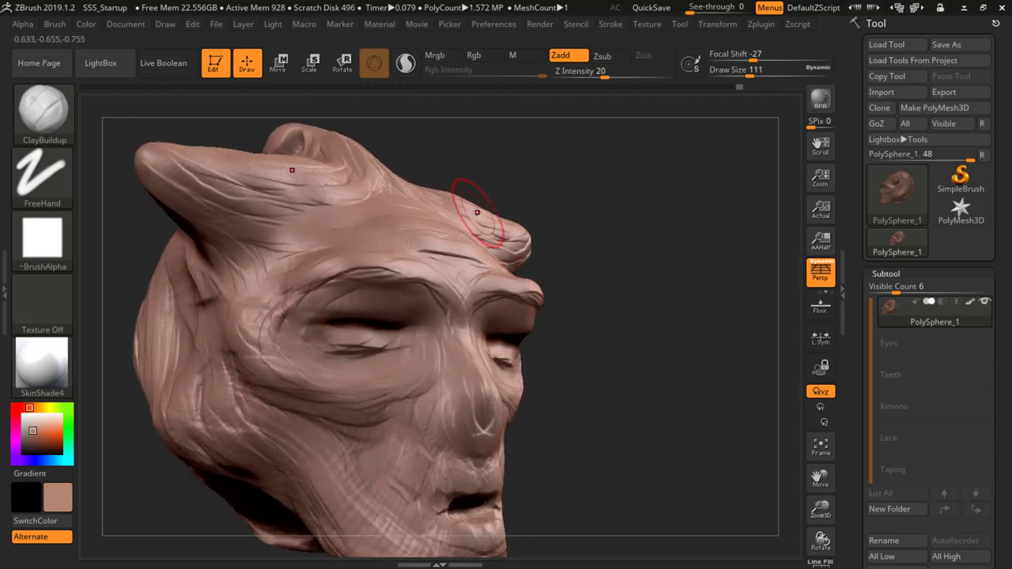
Switch to the Opera browser and examine the alien, bird, skull and creature sculpts on the ArtStation project page as references
{"action": "key", "text": "super"}
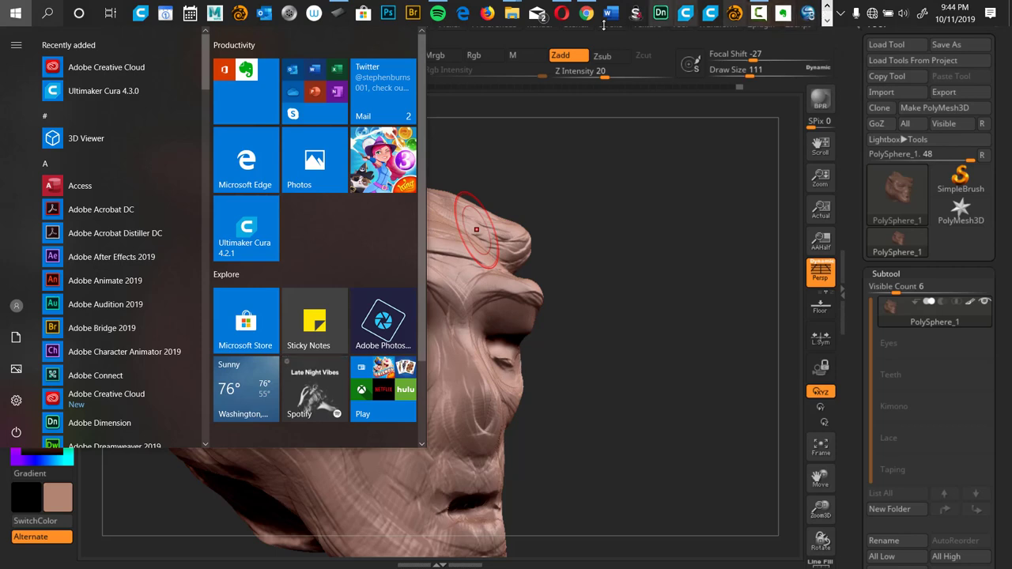
{"action": "left_click", "coordinate": [564, 13]}
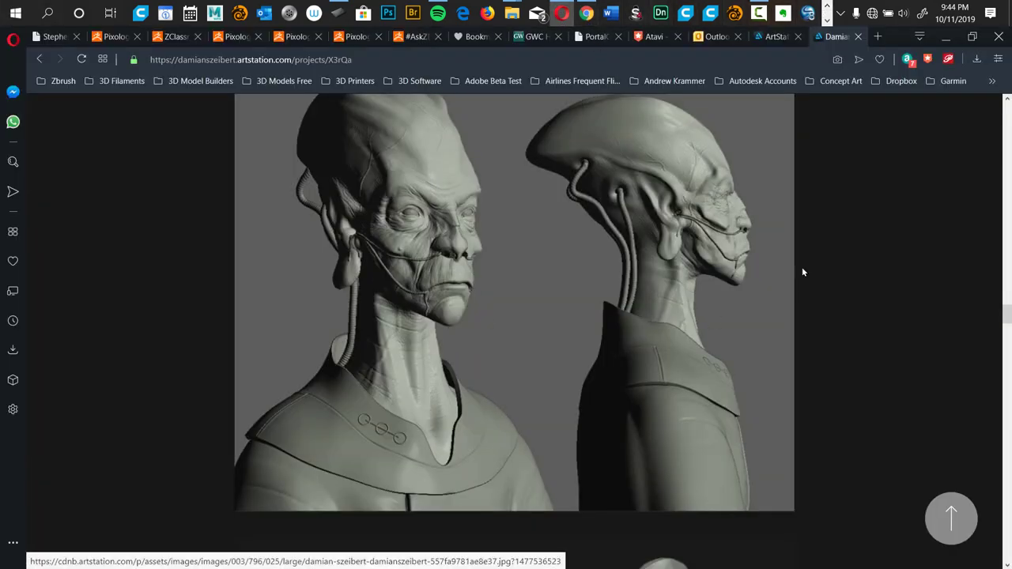
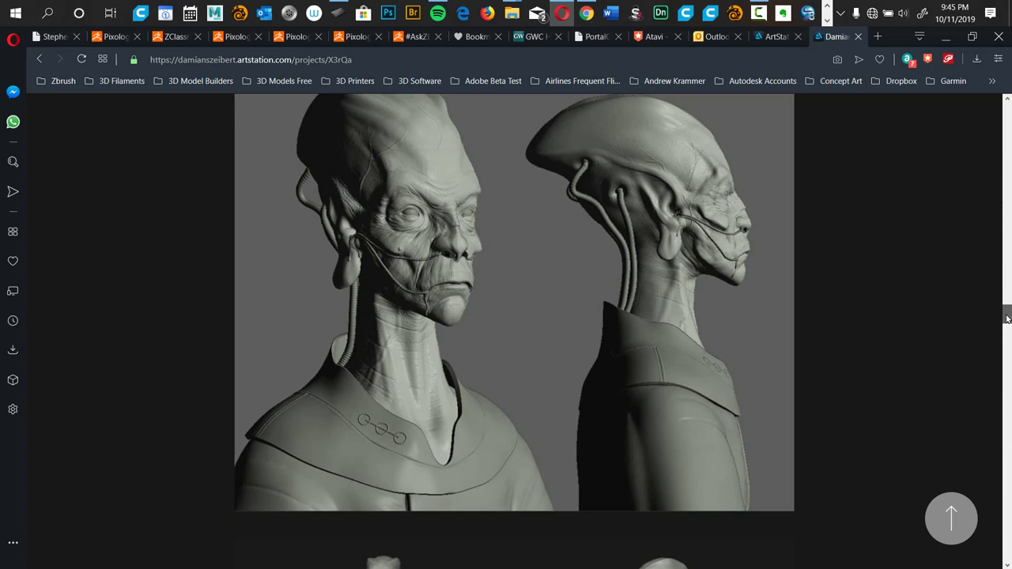
{"action": "scroll", "coordinate": [1007, 318], "scroll_direction": "down", "scroll_amount": 5}
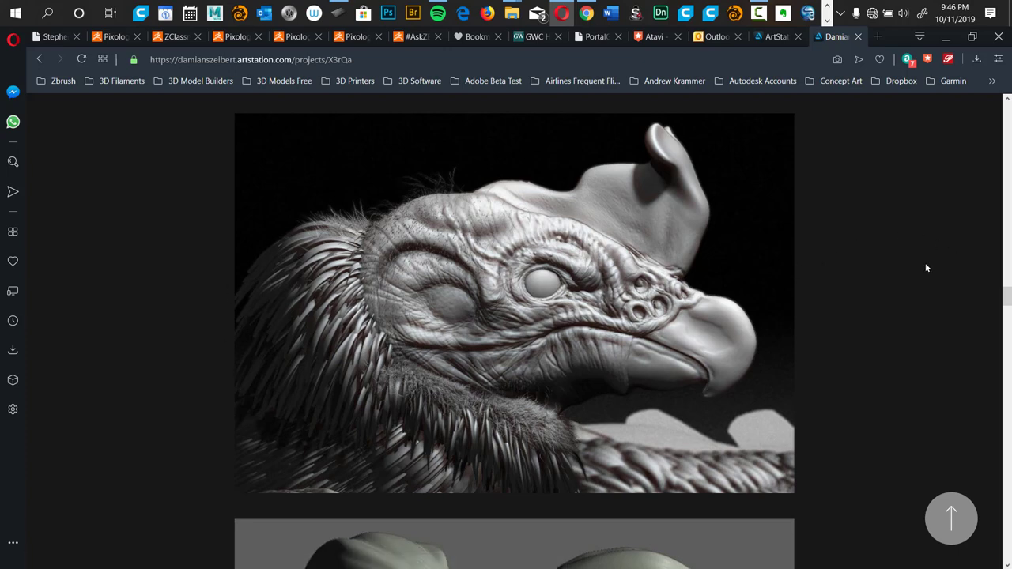
{"action": "left_click_drag", "start_coordinate": [1001, 311], "coordinate": [1011, 250]}
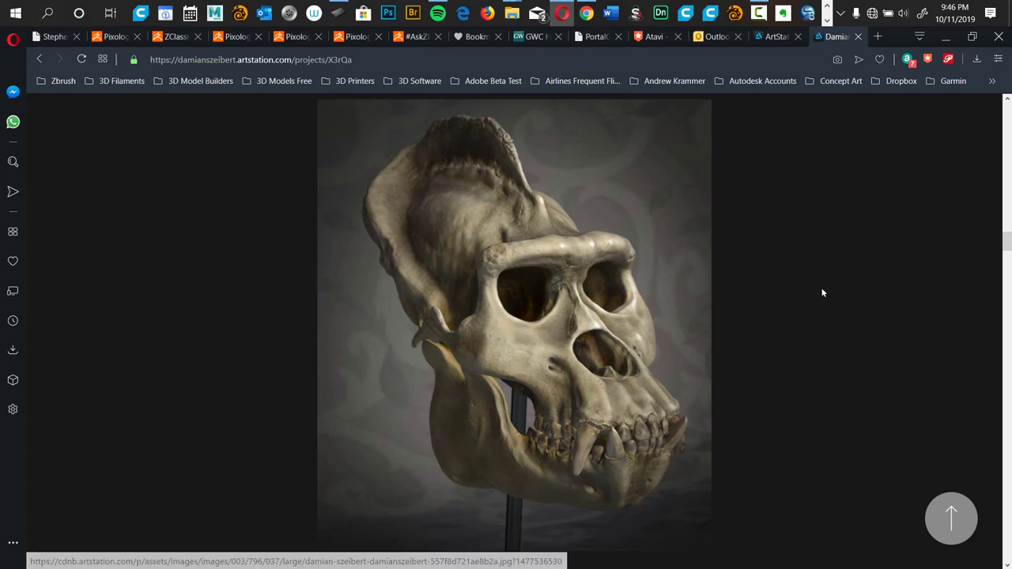
{"action": "left_click_drag", "start_coordinate": [1004, 248], "coordinate": [1010, 228]}
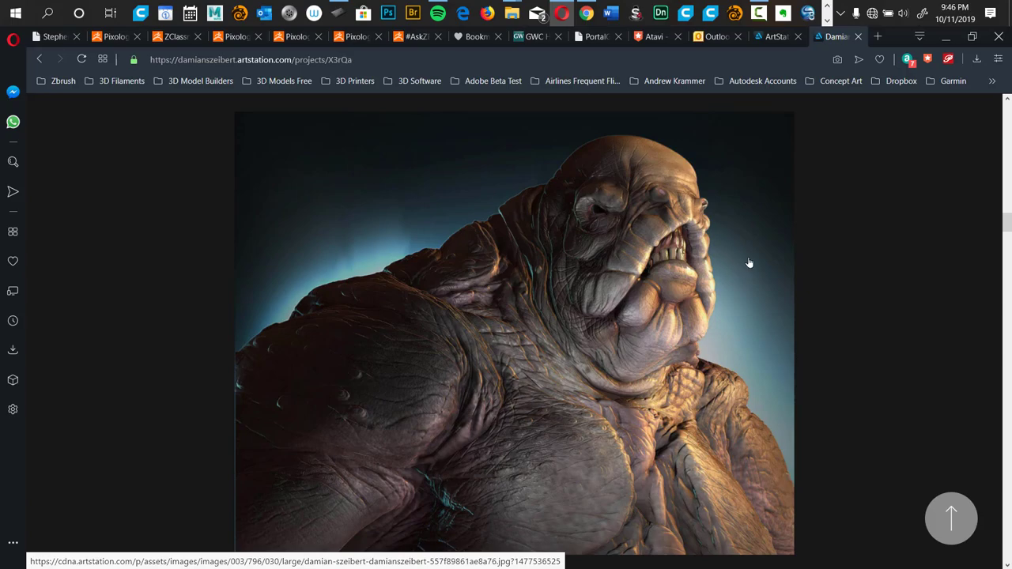
Return to ZBrush and select the Magnify sculpting brush
{"action": "key", "text": "alt+Tab"}
{"action": "left_click", "coordinate": [475, 175]}
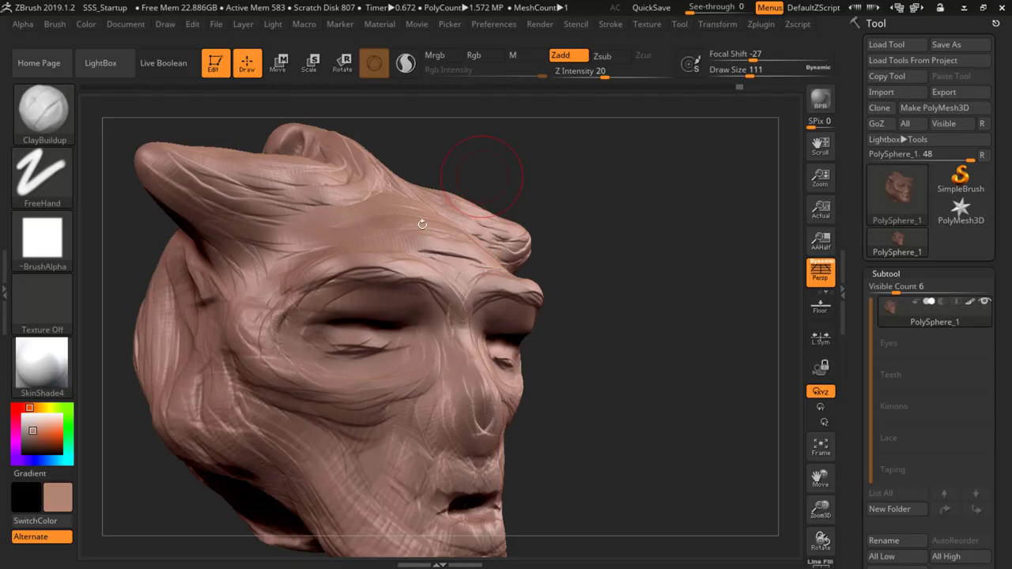
{"action": "mouse_move", "coordinate": [452, 289]}
{"action": "right_mouse_down"}
{"action": "mouse_move", "coordinate": [401, 286]}
{"action": "mouse_move", "coordinate": [444, 287]}
{"action": "mouse_move", "coordinate": [474, 226]}
{"action": "right_mouse_up"}
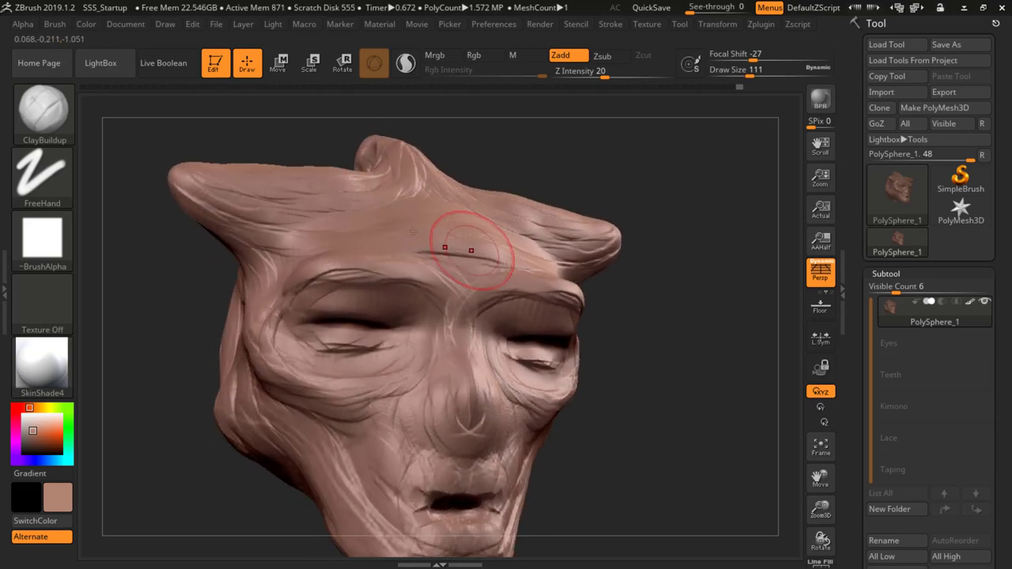
{"action": "left_click", "coordinate": [52, 117]}
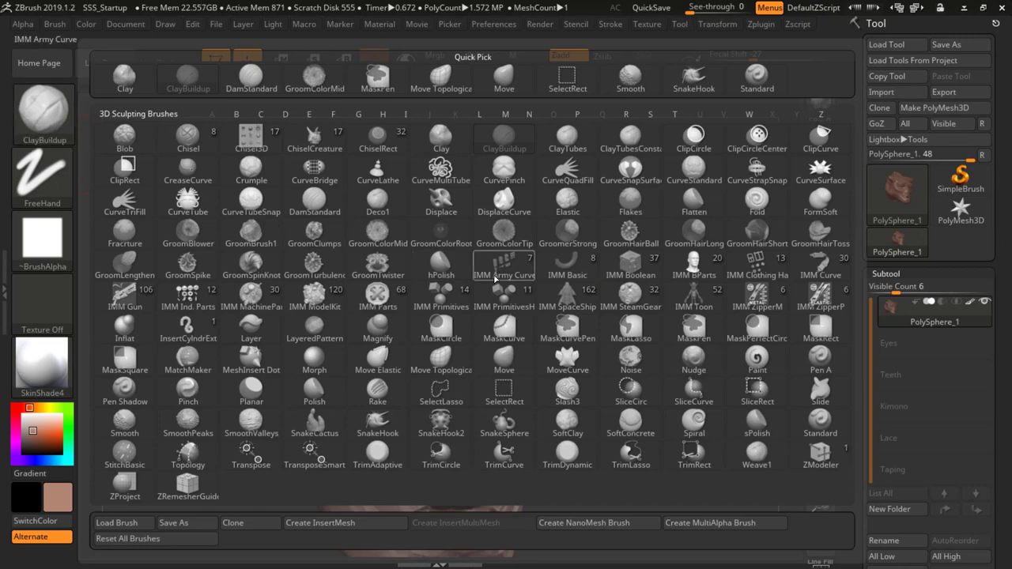
{"action": "key", "text": "b"}
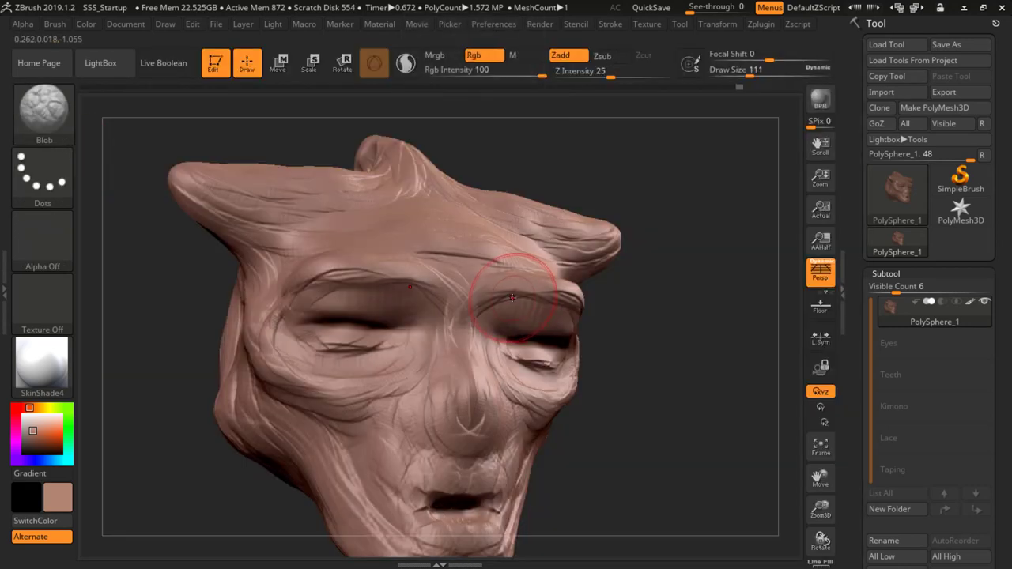
{"action": "left_click", "coordinate": [63, 117]}
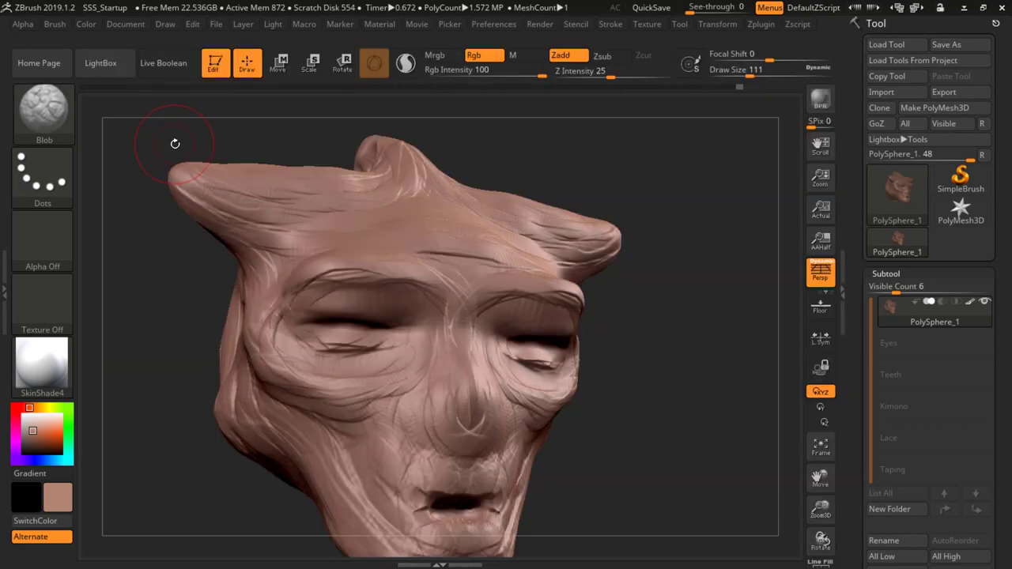
{"action": "left_click", "coordinate": [63, 117]}
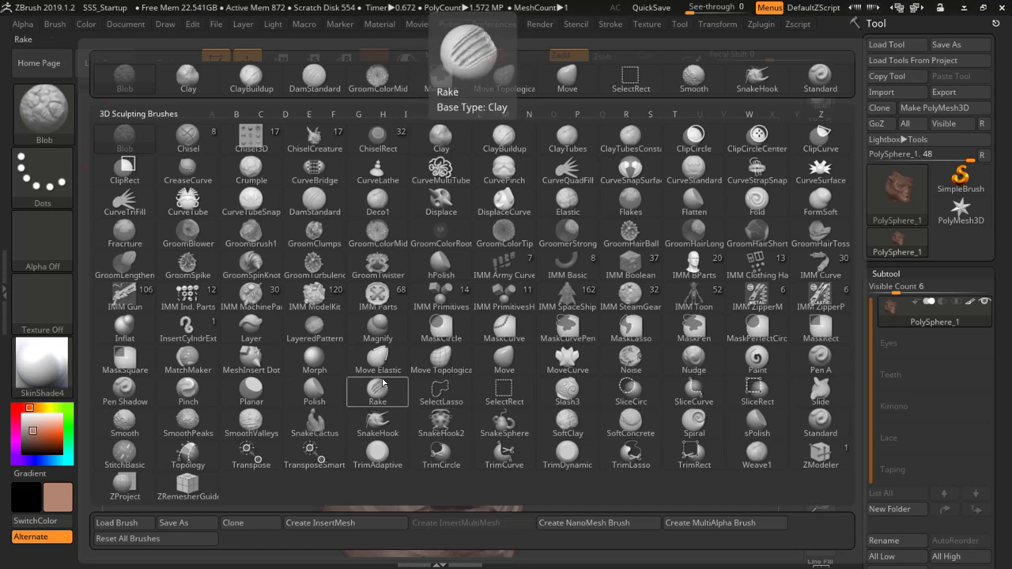
{"action": "left_click", "coordinate": [380, 332]}
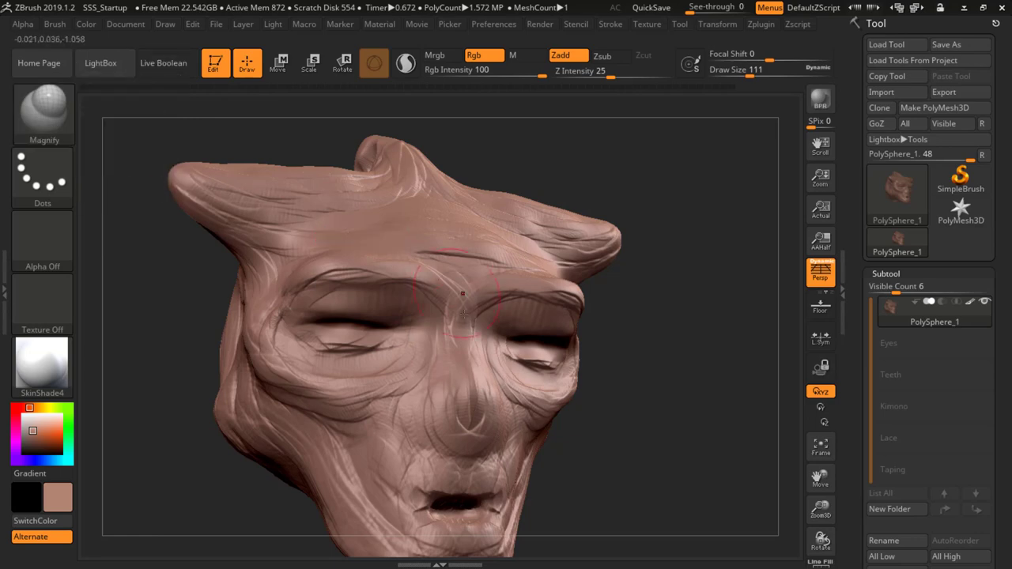
Reduce the draw size to 19 and swell the upper lip's edge with the Magnify brush
{"action": "mouse_move", "coordinate": [431, 368]}
{"action": "right_mouse_down"}
{"action": "mouse_move", "coordinate": [434, 352]}
{"action": "mouse_move", "coordinate": [417, 345]}
{"action": "right_mouse_up"}
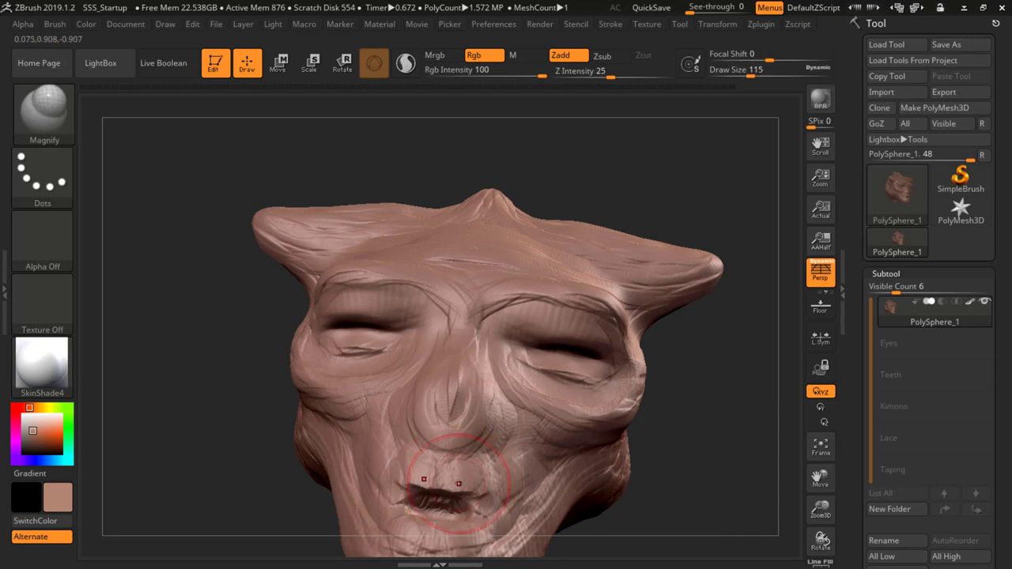
{"action": "key", "text": "["}
{"action": "key", "text": "["}
{"action": "key", "text": "["}
{"action": "key", "text": "["}
{"action": "key", "text": "["}
{"action": "key", "text": "["}
{"action": "key", "text": "["}
{"action": "key", "text": "["}
{"action": "key", "text": "["}
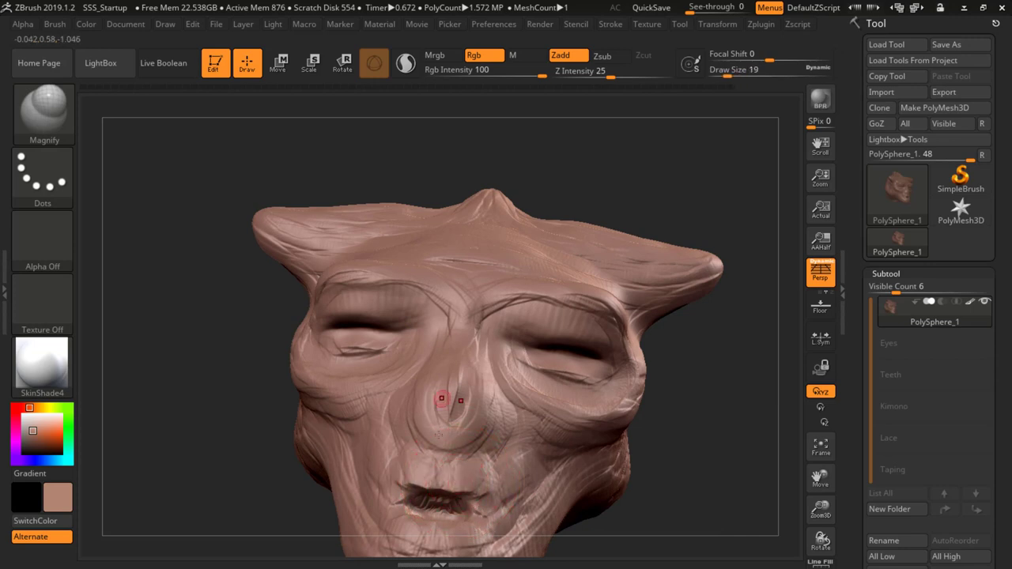
{"action": "mouse_move", "coordinate": [441, 398]}
{"action": "right_mouse_down"}
{"action": "mouse_move", "coordinate": [617, 382]}
{"action": "mouse_move", "coordinate": [599, 398]}
{"action": "mouse_move", "coordinate": [504, 408]}
{"action": "mouse_move", "coordinate": [801, 187]}
{"action": "right_mouse_up"}
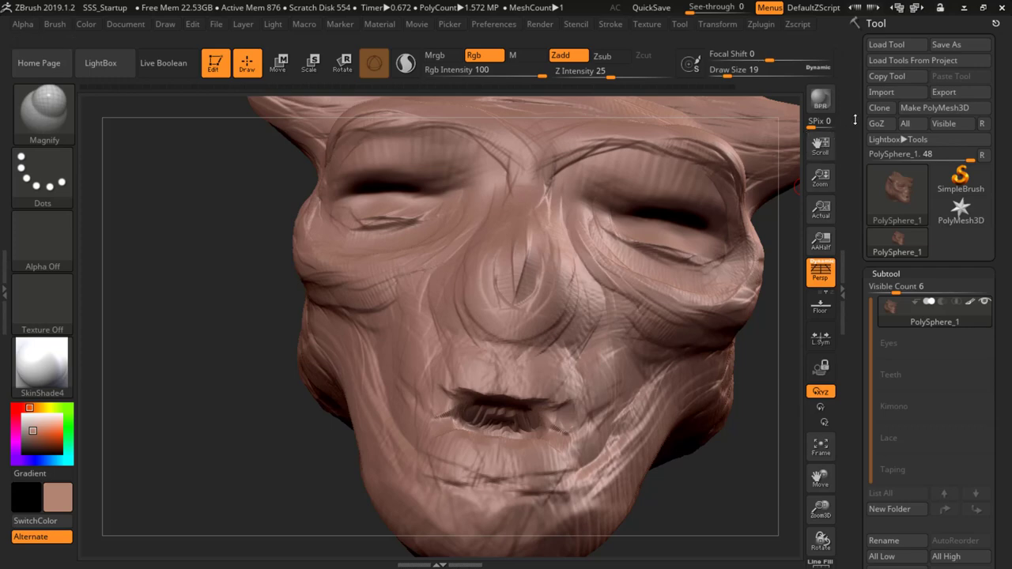
{"action": "mouse_move", "coordinate": [820, 177]}
{"action": "left_mouse_down"}
{"action": "mouse_move", "coordinate": [827, 154]}
{"action": "mouse_move", "coordinate": [836, 209]}
{"action": "mouse_move", "coordinate": [817, 158]}
{"action": "mouse_move", "coordinate": [822, 186]}
{"action": "mouse_move", "coordinate": [823, 175]}
{"action": "left_mouse_up"}
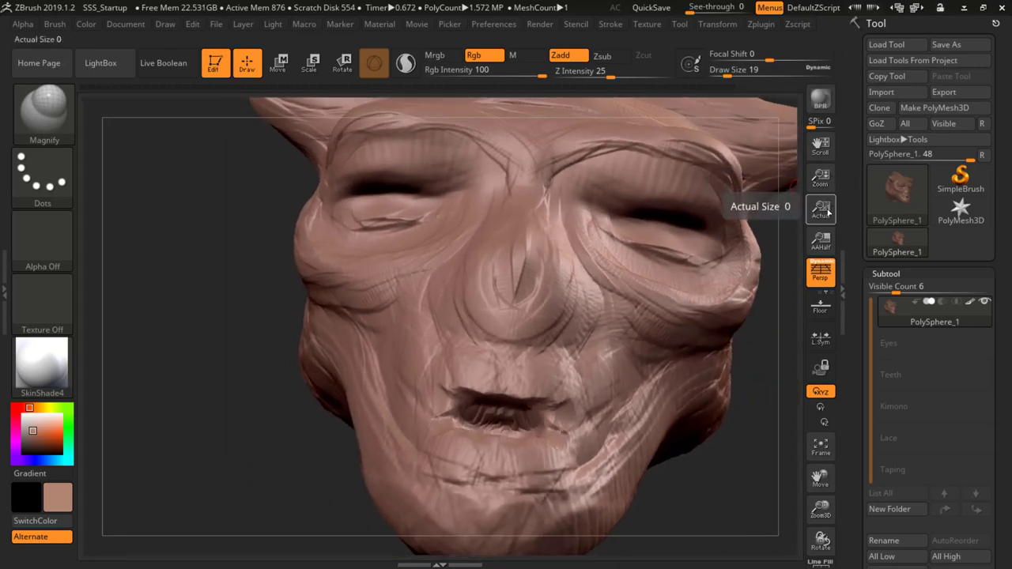
{"action": "left_click", "coordinate": [826, 215]}
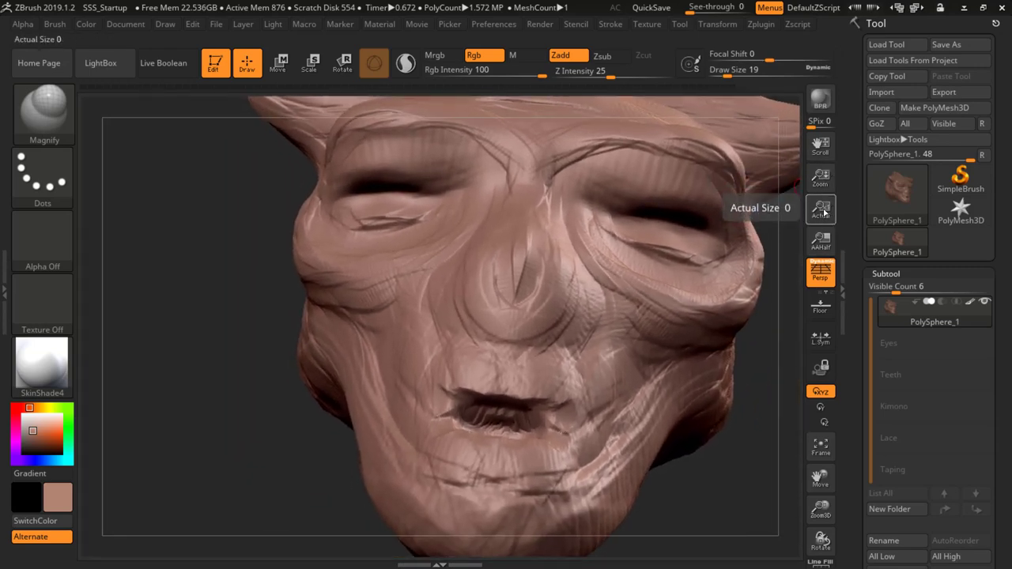
{"action": "mouse_move", "coordinate": [821, 146]}
{"action": "left_mouse_down"}
{"action": "mouse_move", "coordinate": [768, 172]}
{"action": "mouse_move", "coordinate": [795, 154]}
{"action": "mouse_move", "coordinate": [814, 162]}
{"action": "mouse_move", "coordinate": [819, 141]}
{"action": "left_mouse_up"}
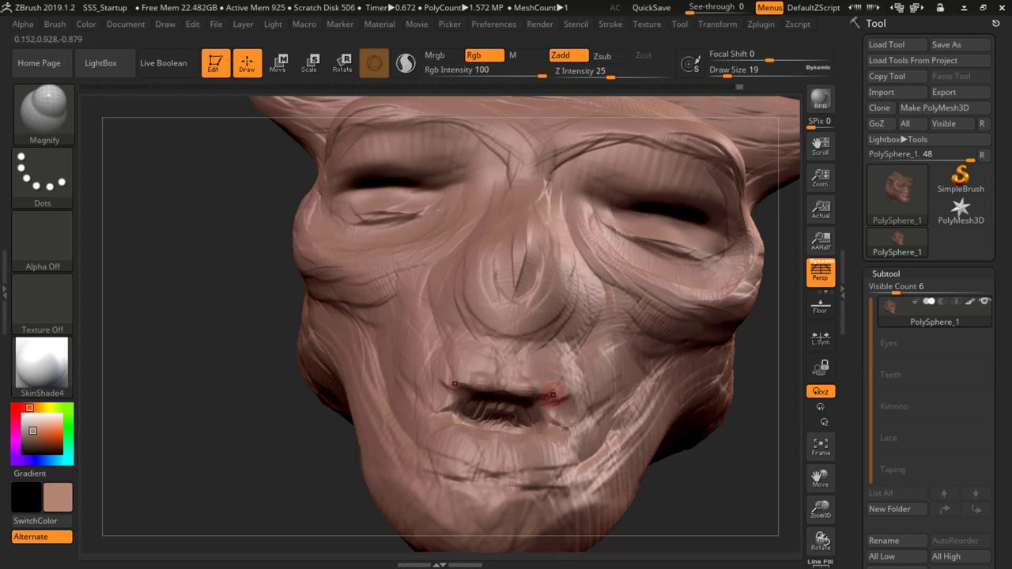
{"action": "left_click_drag", "start_coordinate": [514, 384], "coordinate": [544, 387]}
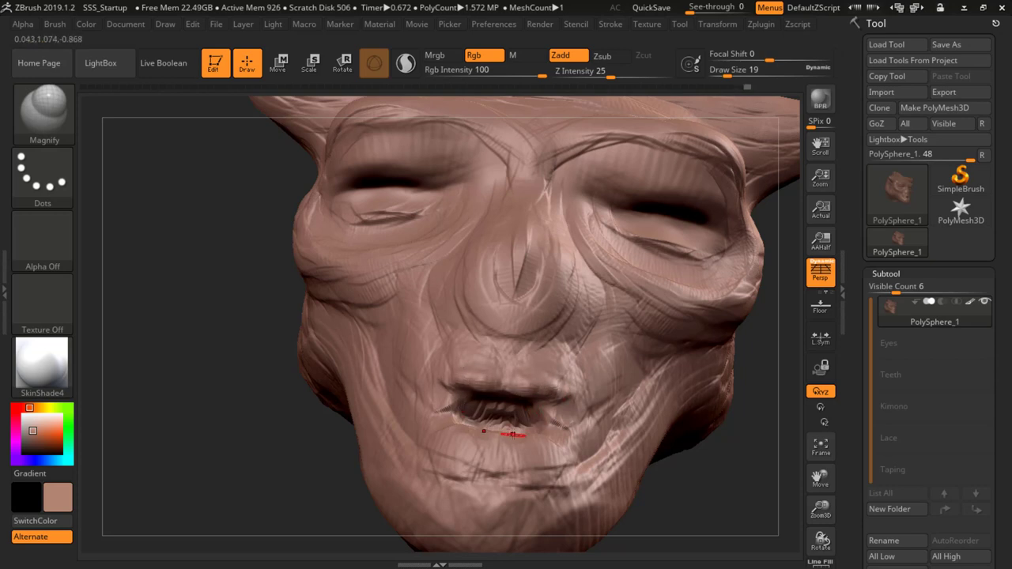
Enlarge the brush to a draw size of about 35 and puff out the lower lip with Magnify
{"action": "left_click_drag", "start_coordinate": [505, 438], "coordinate": [510, 437]}
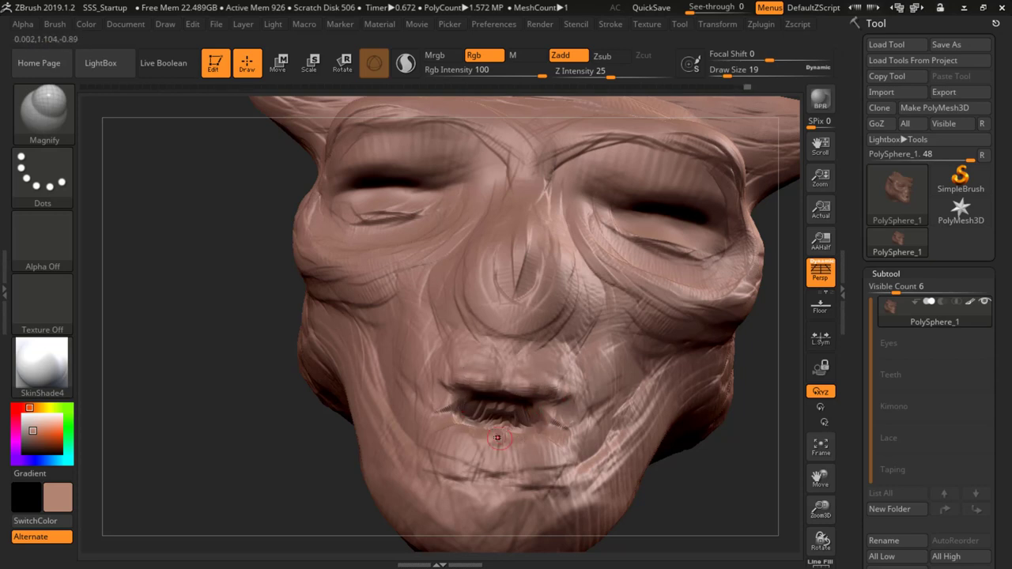
{"action": "key", "text": "bracketright"}
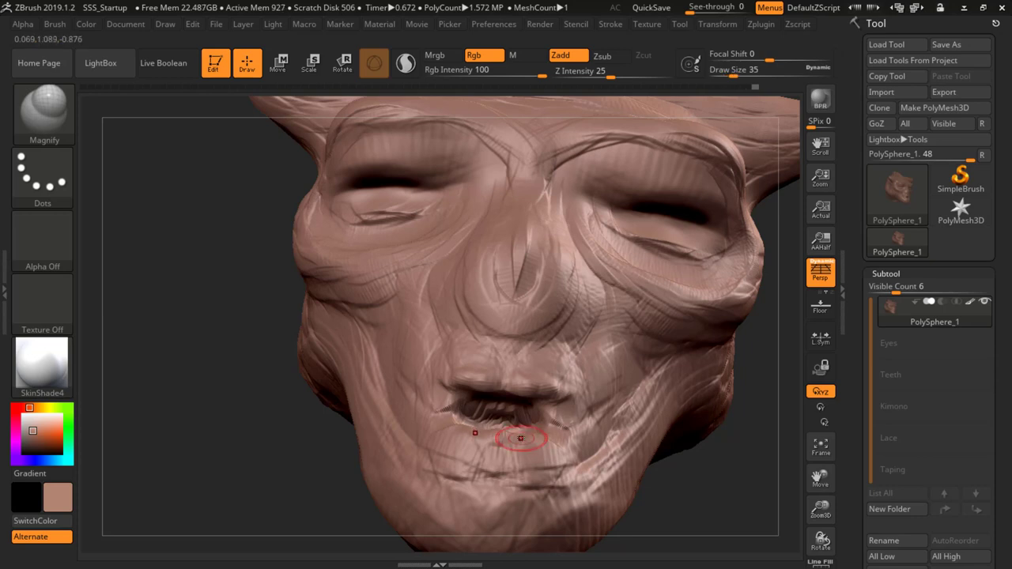
{"action": "mouse_move", "coordinate": [511, 441]}
{"action": "left_mouse_down"}
{"action": "mouse_move", "coordinate": [524, 441]}
{"action": "mouse_move", "coordinate": [470, 427]}
{"action": "mouse_move", "coordinate": [554, 439]}
{"action": "mouse_move", "coordinate": [488, 453]}
{"action": "mouse_move", "coordinate": [570, 442]}
{"action": "mouse_move", "coordinate": [497, 446]}
{"action": "mouse_move", "coordinate": [494, 461]}
{"action": "mouse_move", "coordinate": [564, 456]}
{"action": "left_mouse_up"}
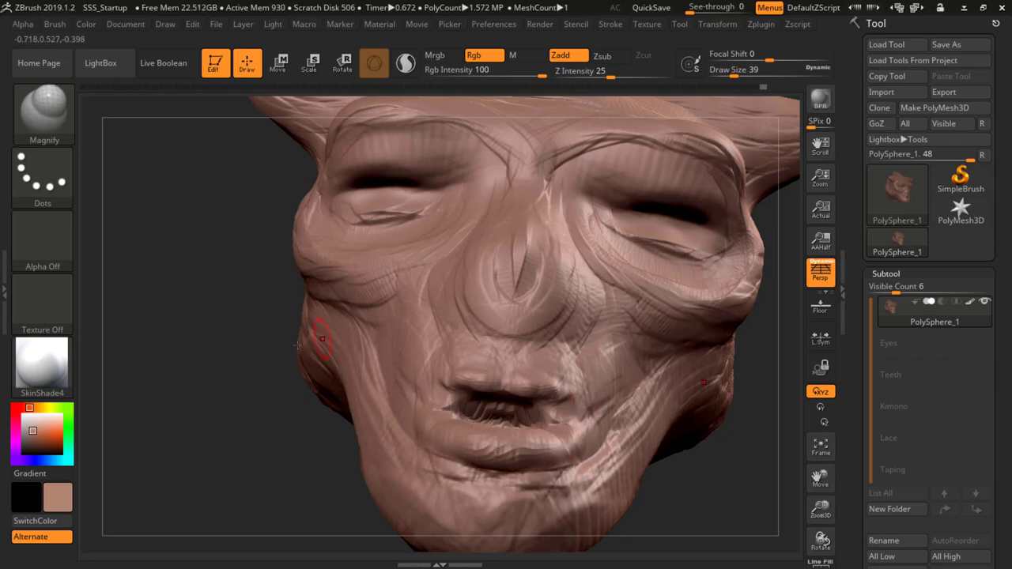
Shape the upper lip and mouth corners with Magnify, reducing the draw size to 15
{"action": "left_click_drag", "start_coordinate": [222, 312], "coordinate": [326, 374]}
{"action": "mouse_move", "coordinate": [506, 420]}
{"action": "left_mouse_down"}
{"action": "mouse_move", "coordinate": [547, 353]}
{"action": "mouse_move", "coordinate": [499, 408]}
{"action": "mouse_move", "coordinate": [484, 370]}
{"action": "mouse_move", "coordinate": [523, 380]}
{"action": "left_mouse_up"}
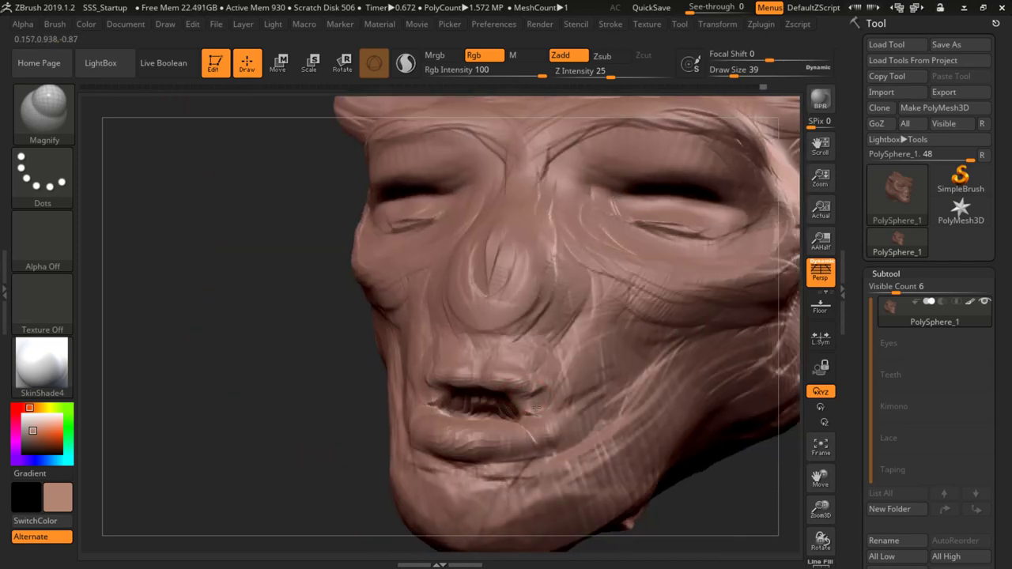
{"action": "key", "text": "["}
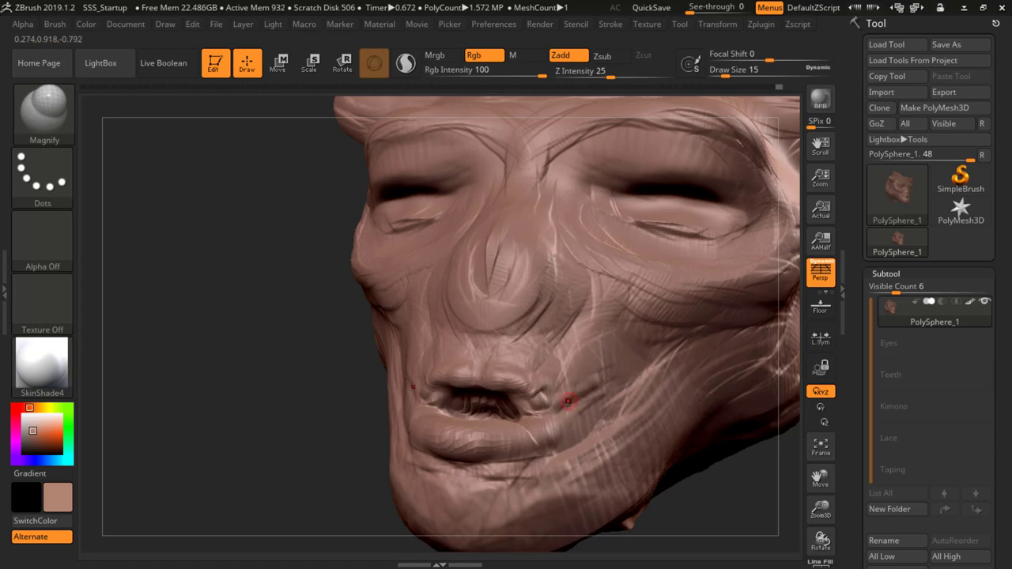
Select the DamStandard brush and carve creases running from the mouth corners out into the cheeks
{"action": "left_click", "coordinate": [56, 118]}
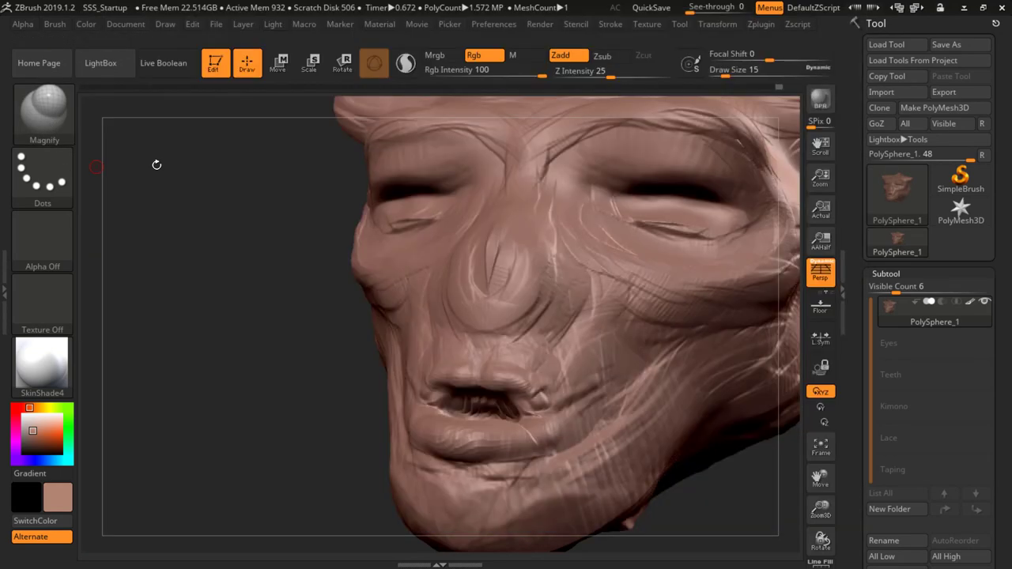
{"action": "left_click", "coordinate": [44, 111]}
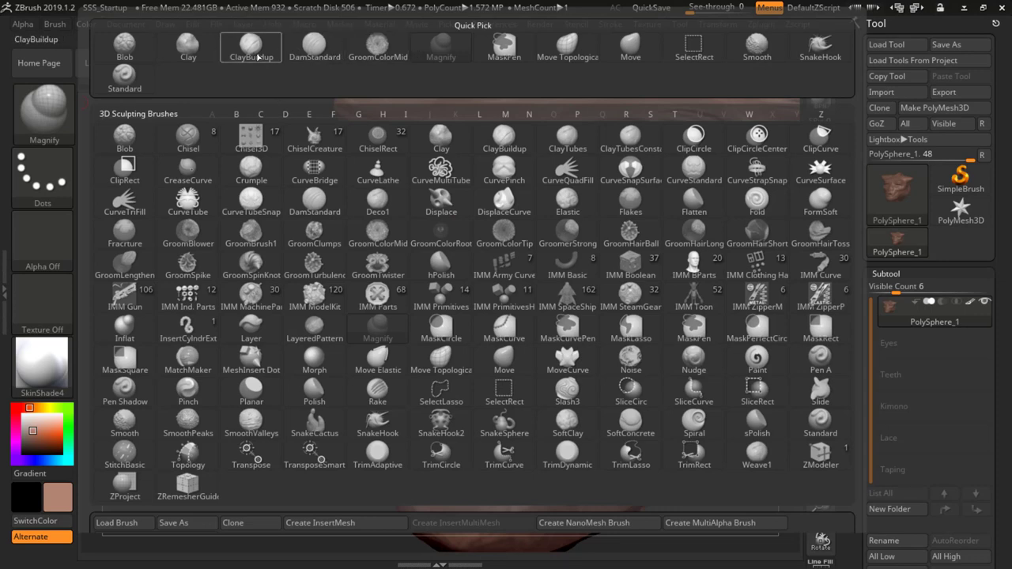
{"action": "mouse_move", "coordinate": [268, 57]}
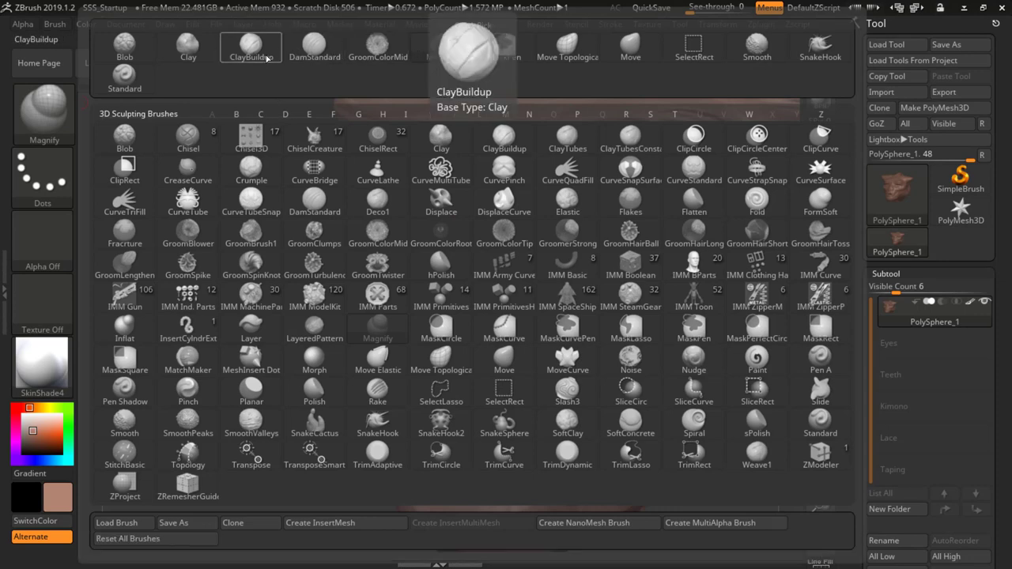
{"action": "left_click", "coordinate": [314, 46]}
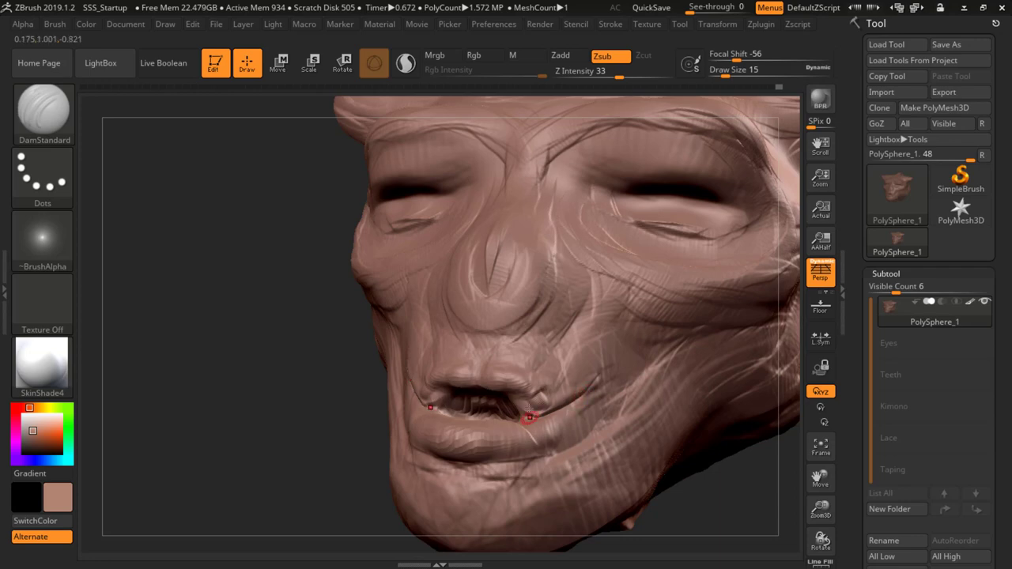
{"action": "right_click_drag", "start_coordinate": [430, 378], "coordinate": [509, 377]}
{"action": "mouse_move", "coordinate": [601, 378]}
{"action": "right_mouse_down"}
{"action": "mouse_move", "coordinate": [500, 401]}
{"action": "mouse_move", "coordinate": [438, 400]}
{"action": "mouse_move", "coordinate": [449, 401]}
{"action": "right_mouse_up"}
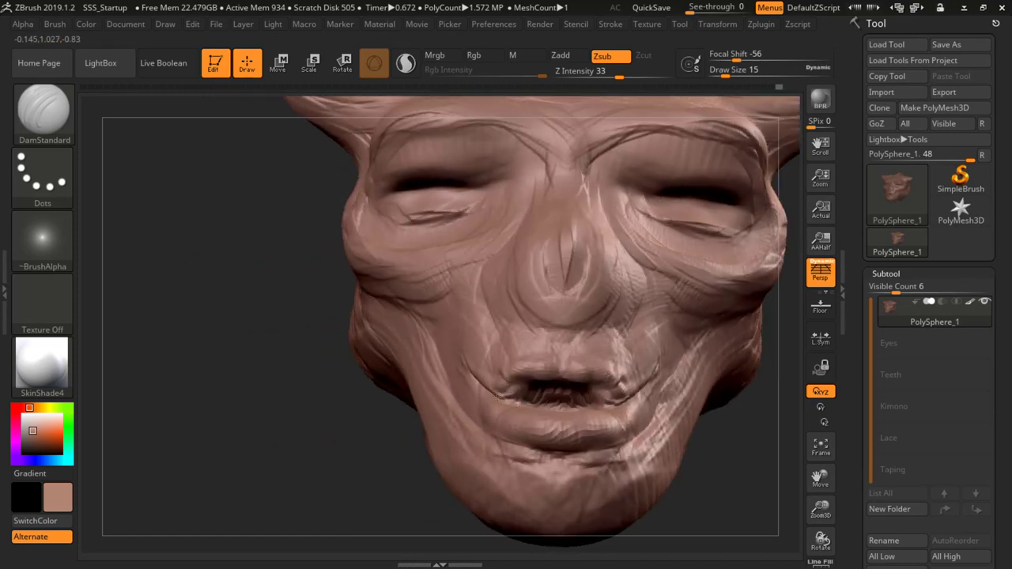
{"action": "mouse_move", "coordinate": [544, 399]}
{"action": "right_mouse_down"}
{"action": "mouse_move", "coordinate": [499, 396]}
{"action": "mouse_move", "coordinate": [549, 369]}
{"action": "right_mouse_up"}
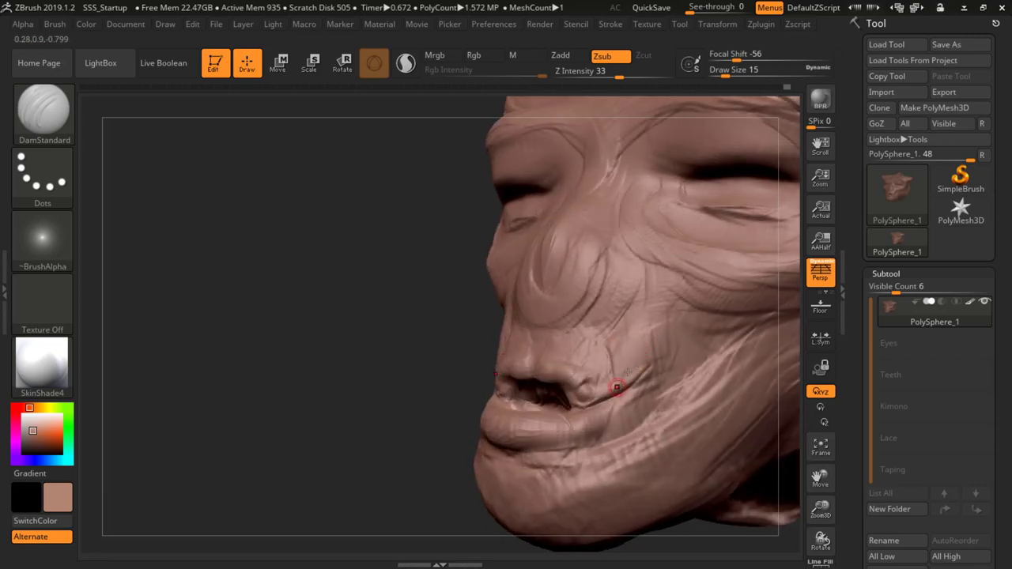
Carve short, roughly vertical wrinkles above the upper lip and beside the mouth corners with DamStandard
{"action": "mouse_move", "coordinate": [593, 340]}
{"action": "right_mouse_down"}
{"action": "mouse_move", "coordinate": [627, 345]}
{"action": "mouse_move", "coordinate": [617, 339]}
{"action": "right_mouse_up"}
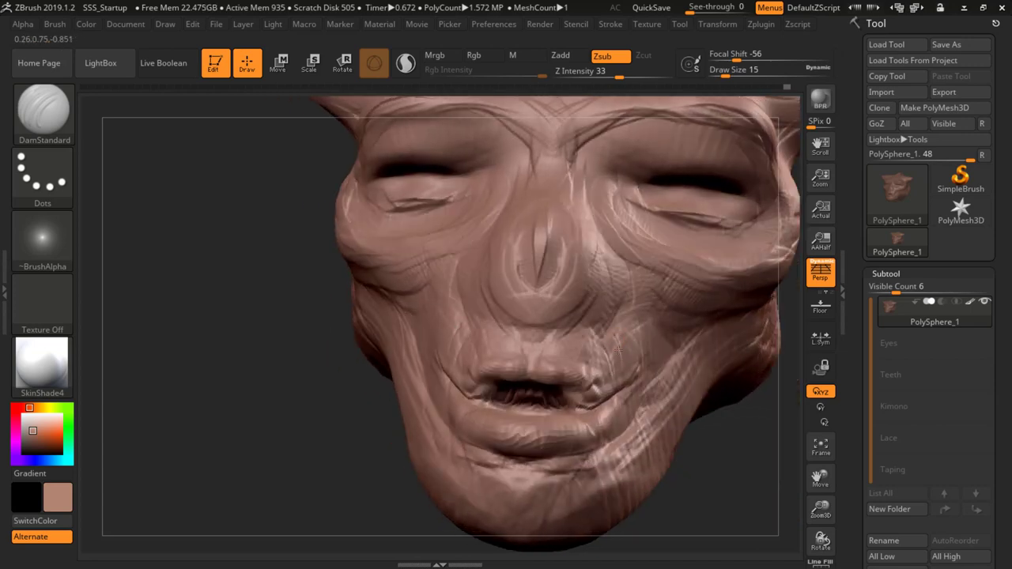
{"action": "right_click_drag", "start_coordinate": [625, 320], "coordinate": [626, 346]}
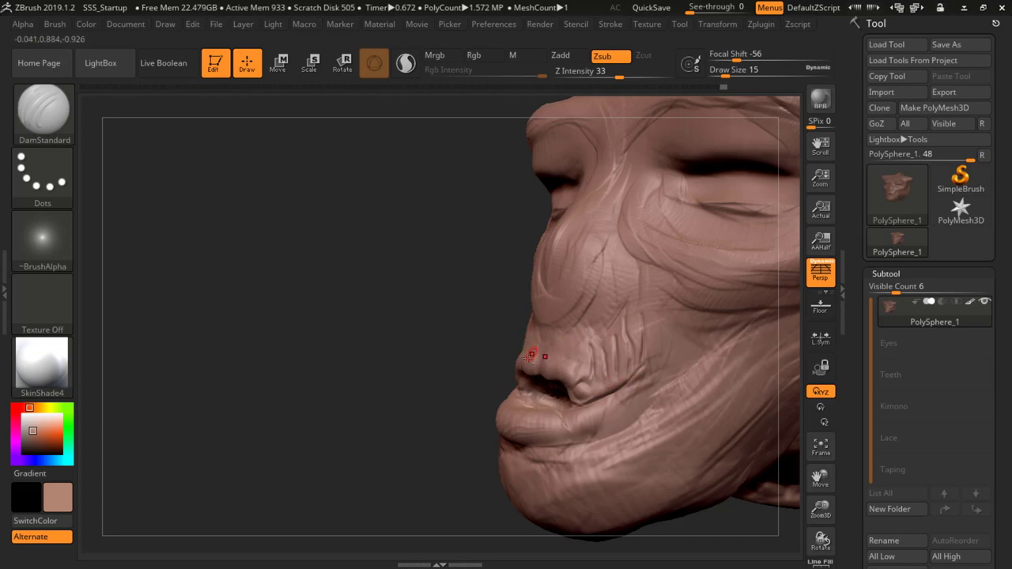
{"action": "mouse_move", "coordinate": [510, 361]}
{"action": "left_mouse_down"}
{"action": "mouse_move", "coordinate": [345, 369]}
{"action": "mouse_move", "coordinate": [388, 343]}
{"action": "mouse_move", "coordinate": [472, 347]}
{"action": "mouse_move", "coordinate": [453, 349]}
{"action": "left_mouse_up"}
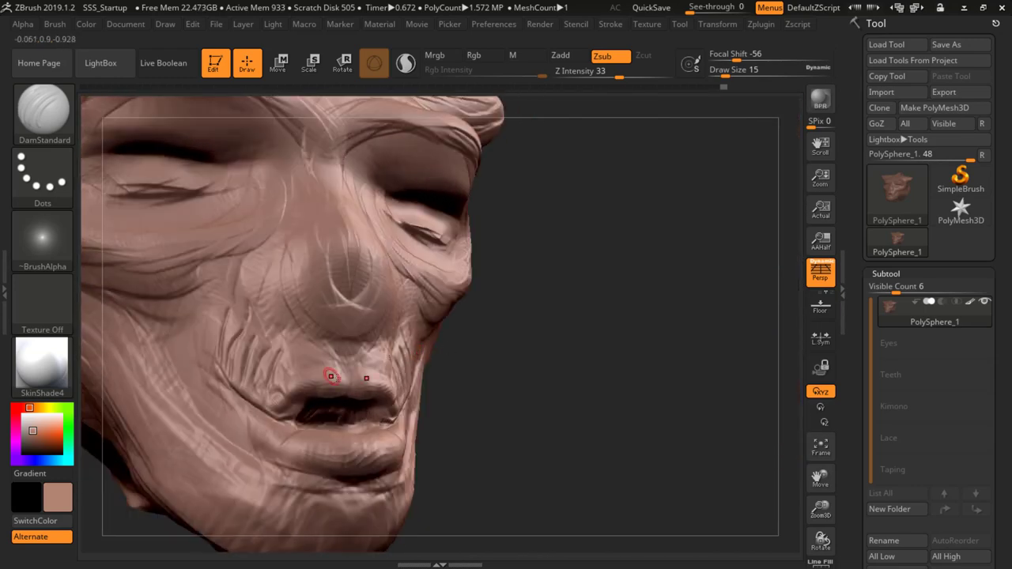
{"action": "mouse_move", "coordinate": [330, 378]}
{"action": "right_mouse_down"}
{"action": "mouse_move", "coordinate": [336, 383]}
{"action": "mouse_move", "coordinate": [324, 386]}
{"action": "right_mouse_up"}
{"action": "left_click_drag", "start_coordinate": [371, 370], "coordinate": [266, 437]}
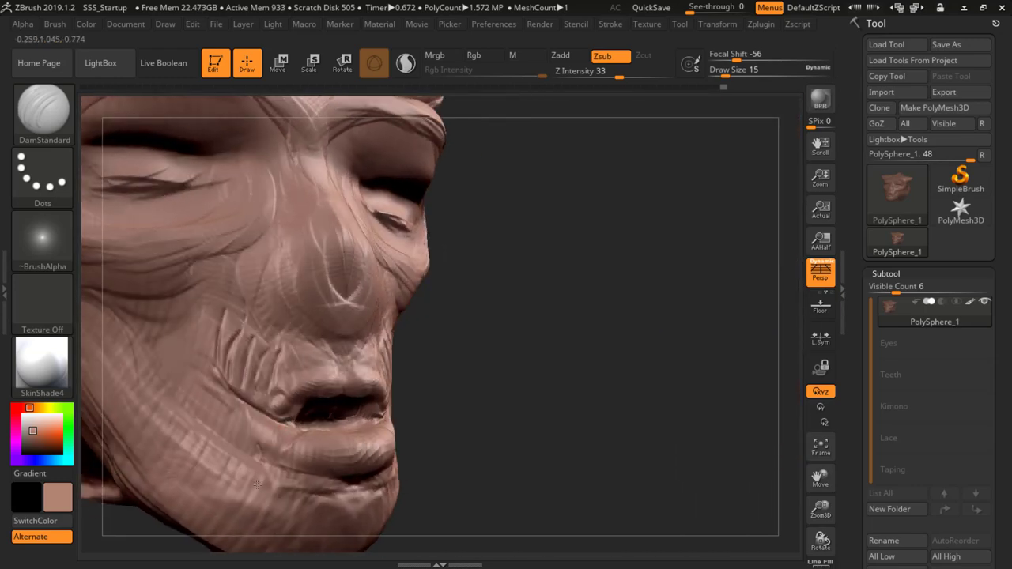
Carve creases under the lower lip that run down into the chin
{"action": "mouse_move", "coordinate": [454, 367]}
{"action": "left_mouse_down"}
{"action": "mouse_move", "coordinate": [556, 293]}
{"action": "mouse_move", "coordinate": [511, 326]}
{"action": "mouse_move", "coordinate": [486, 308]}
{"action": "mouse_move", "coordinate": [516, 365]}
{"action": "left_mouse_up"}
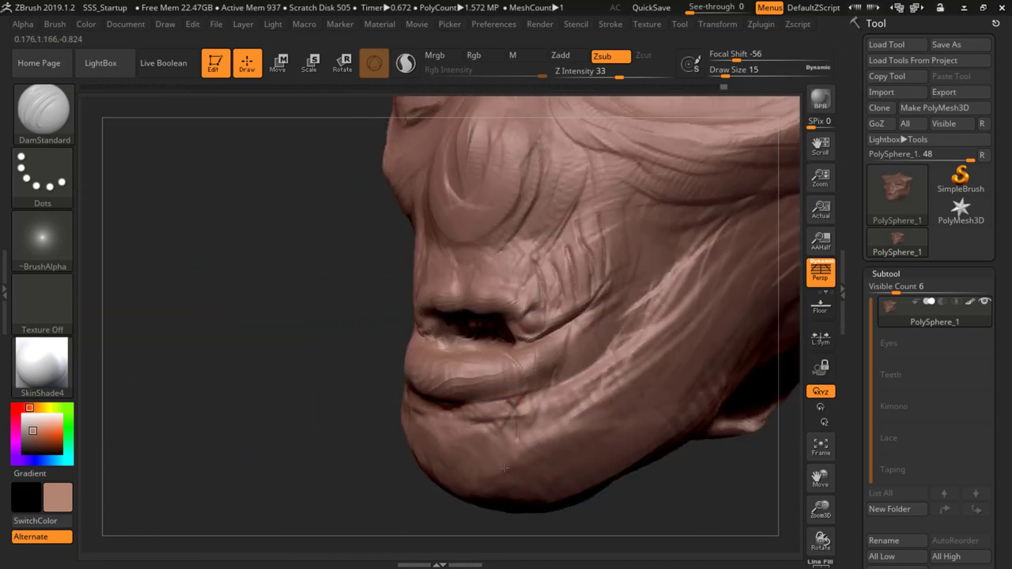
{"action": "left_click_drag", "start_coordinate": [518, 406], "coordinate": [535, 480]}
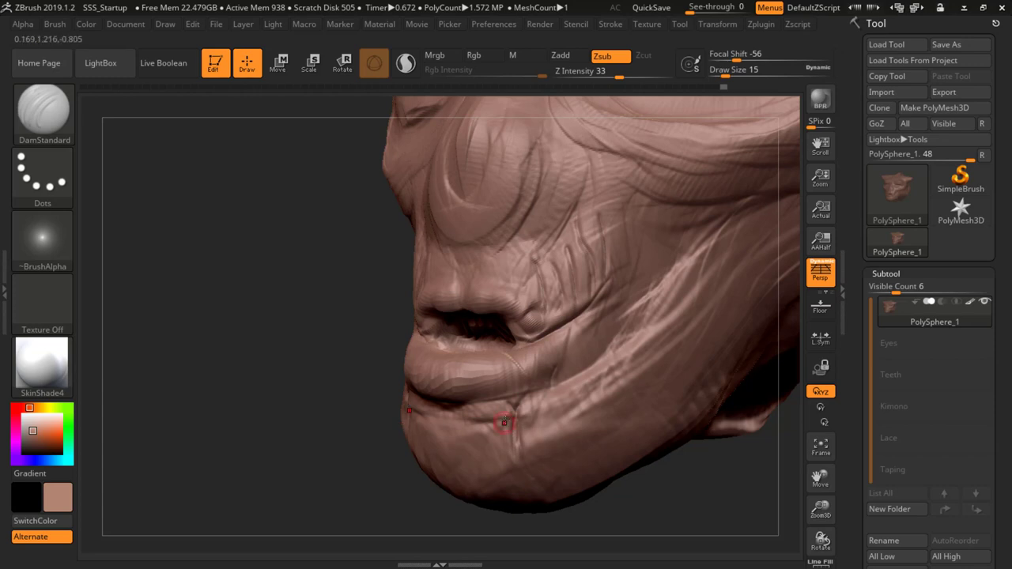
{"action": "mouse_move", "coordinate": [503, 421]}
{"action": "left_mouse_down"}
{"action": "mouse_move", "coordinate": [447, 414]}
{"action": "mouse_move", "coordinate": [464, 433]}
{"action": "left_mouse_up"}
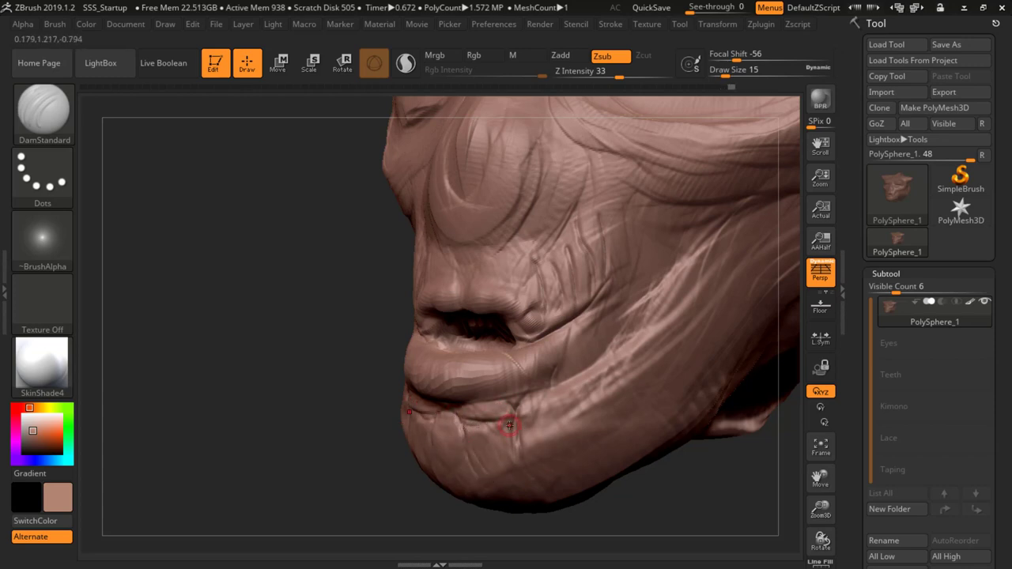
{"action": "left_click_drag", "start_coordinate": [527, 446], "coordinate": [529, 453]}
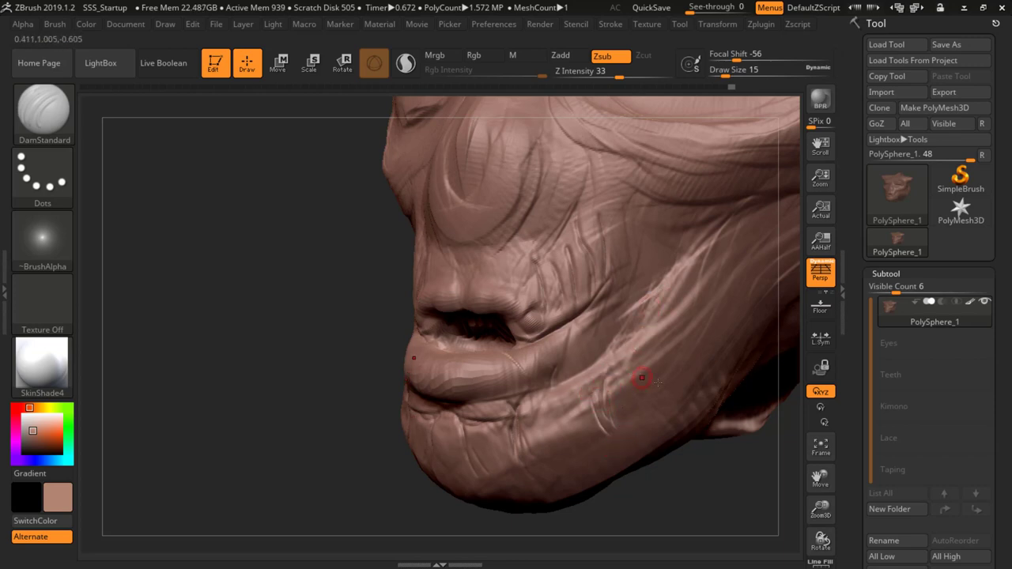
Carve long DamStandard folds along the jaw muscle and up the cheek toward the cheekbone
{"action": "left_click_drag", "start_coordinate": [634, 355], "coordinate": [658, 288]}
{"action": "left_click_drag", "start_coordinate": [640, 333], "coordinate": [682, 241]}
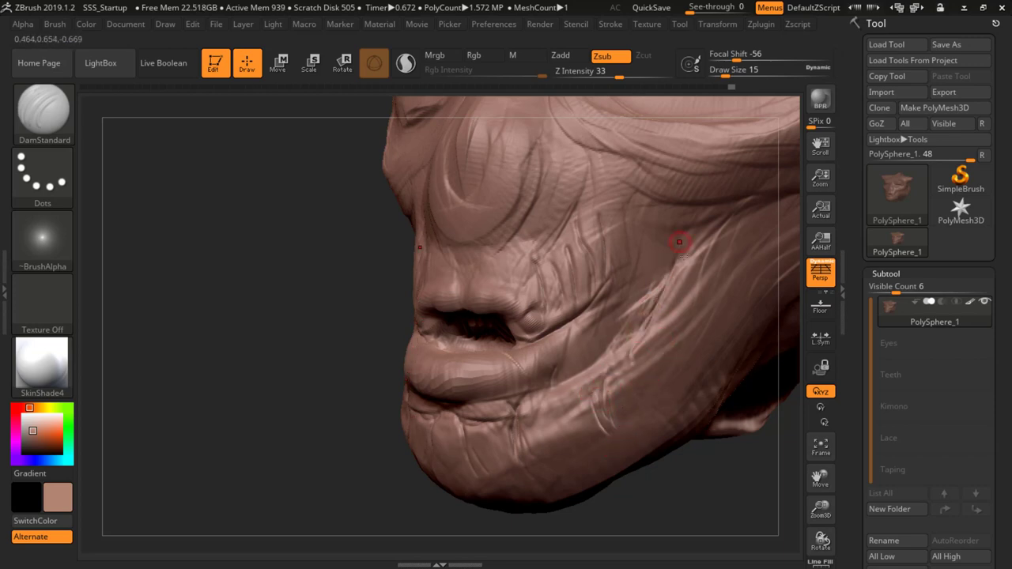
{"action": "mouse_move", "coordinate": [661, 292]}
{"action": "left_mouse_down"}
{"action": "mouse_move", "coordinate": [719, 235]}
{"action": "mouse_move", "coordinate": [707, 218]}
{"action": "left_mouse_up"}
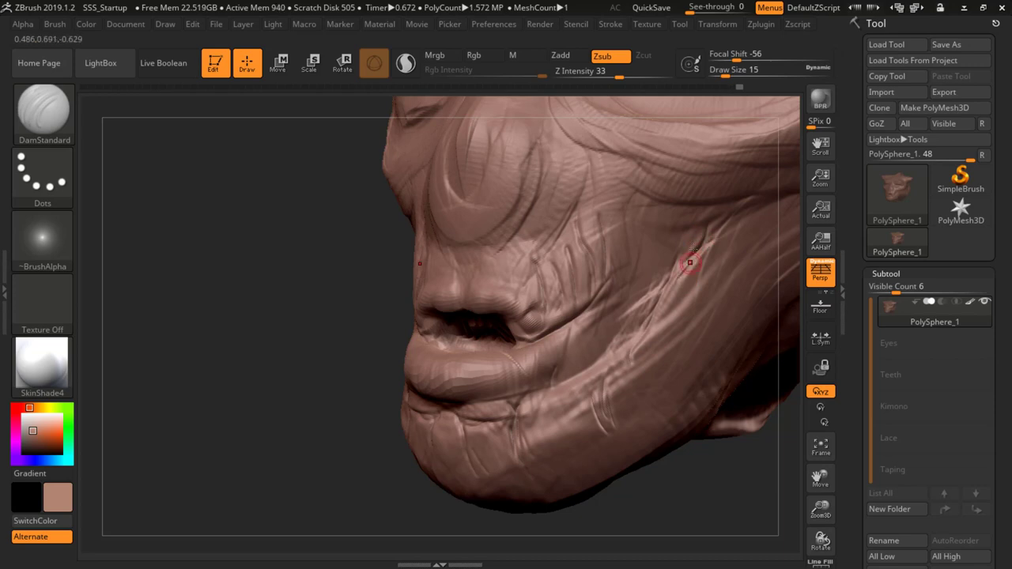
{"action": "left_click_drag", "start_coordinate": [664, 282], "coordinate": [644, 326]}
{"action": "left_click_drag", "start_coordinate": [685, 257], "coordinate": [621, 346]}
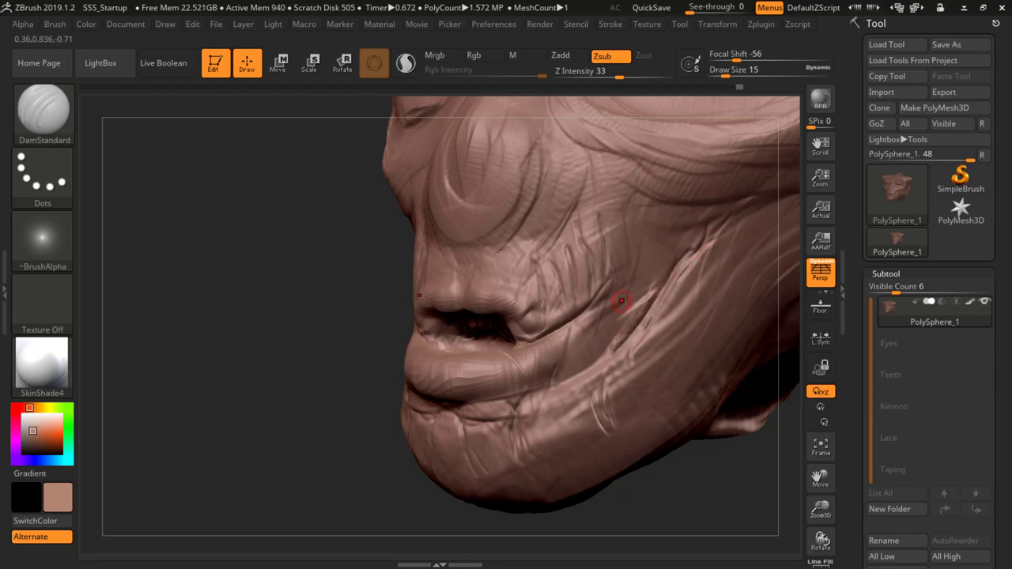
{"action": "left_click_drag", "start_coordinate": [623, 239], "coordinate": [602, 330]}
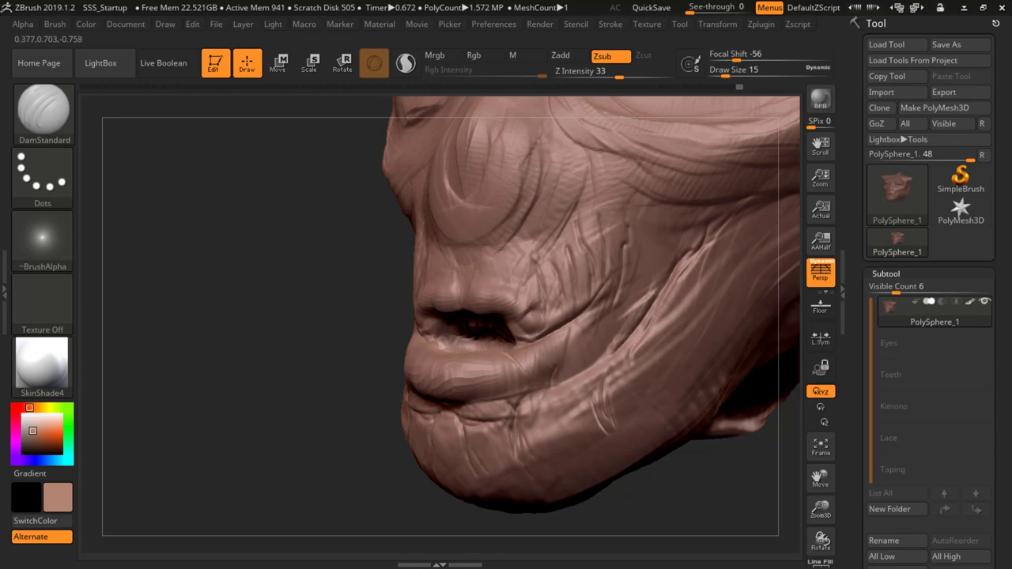
{"action": "mouse_move", "coordinate": [630, 227]}
{"action": "left_mouse_down"}
{"action": "mouse_move", "coordinate": [642, 184]}
{"action": "mouse_move", "coordinate": [665, 180]}
{"action": "left_mouse_up"}
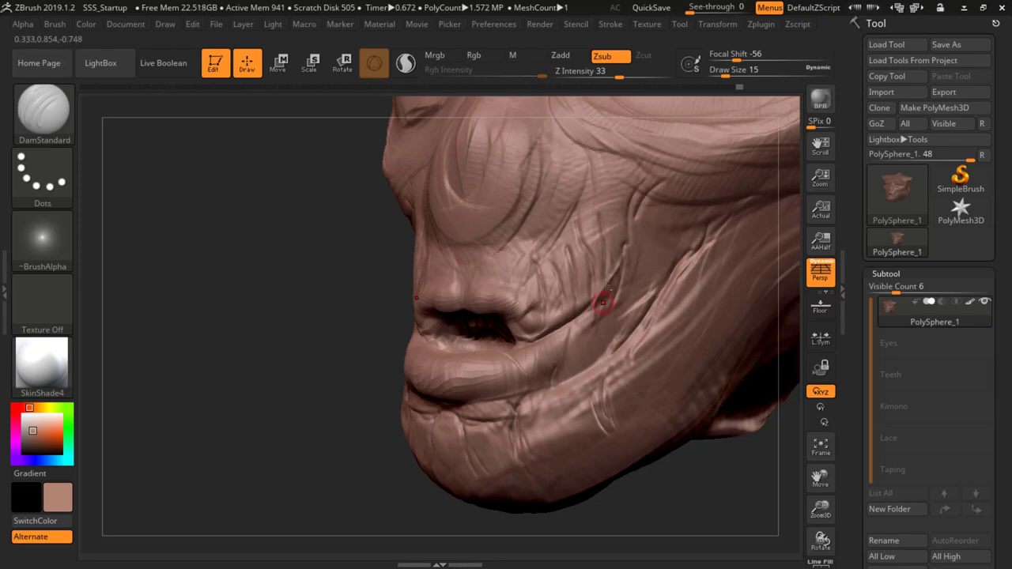
Soften the wrinkles beside the mouth and on the cheek with the Smooth brush
{"action": "mouse_move", "coordinate": [623, 270]}
{"action": "right_mouse_down"}
{"action": "mouse_move", "coordinate": [724, 277]}
{"action": "mouse_move", "coordinate": [561, 289]}
{"action": "right_mouse_up"}
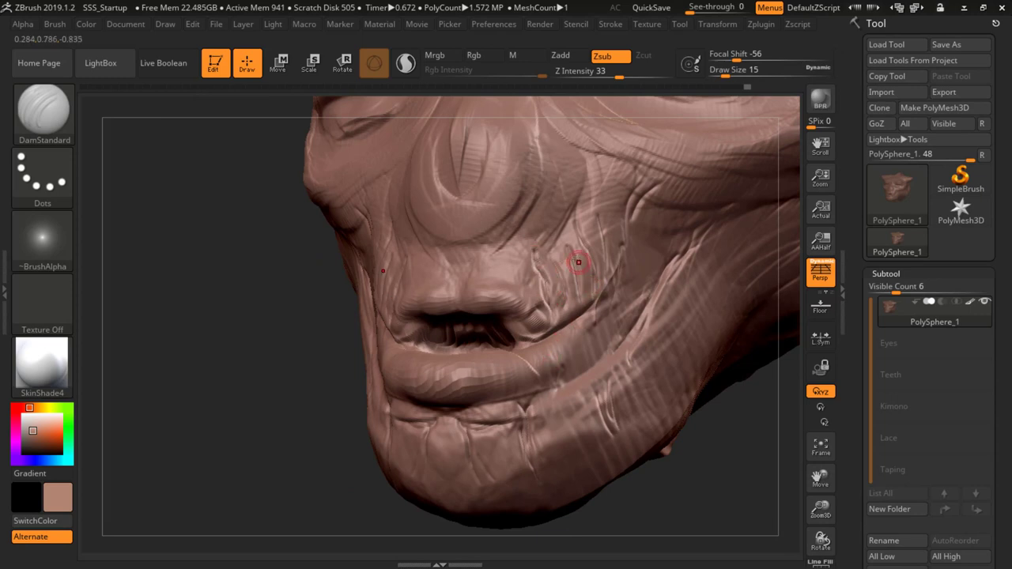
{"action": "key", "text": "shift"}
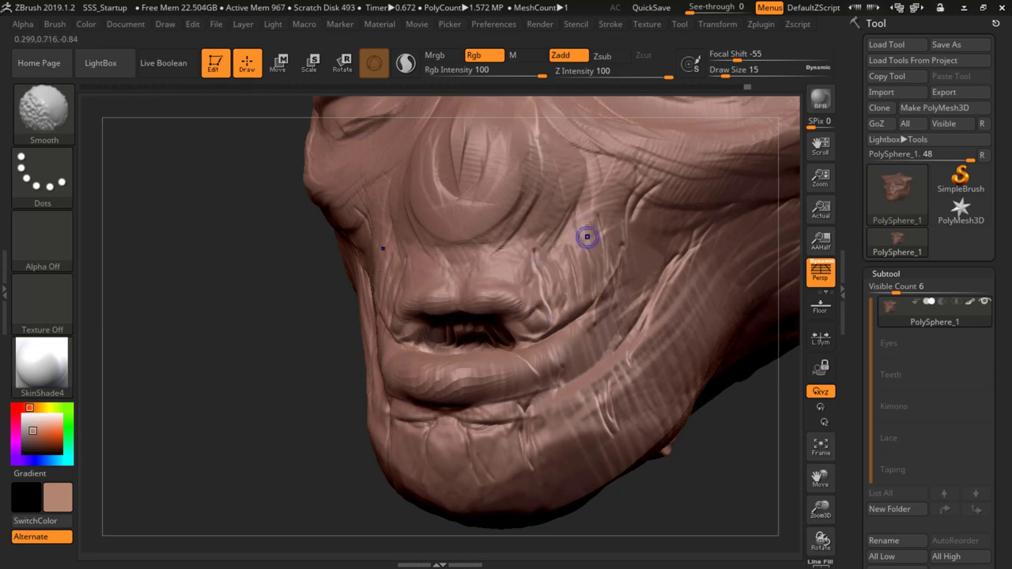
{"action": "mouse_move", "coordinate": [658, 262]}
{"action": "right_mouse_down"}
{"action": "mouse_move", "coordinate": [582, 263]}
{"action": "mouse_move", "coordinate": [612, 256]}
{"action": "right_mouse_up"}
{"action": "key", "text": "shift"}
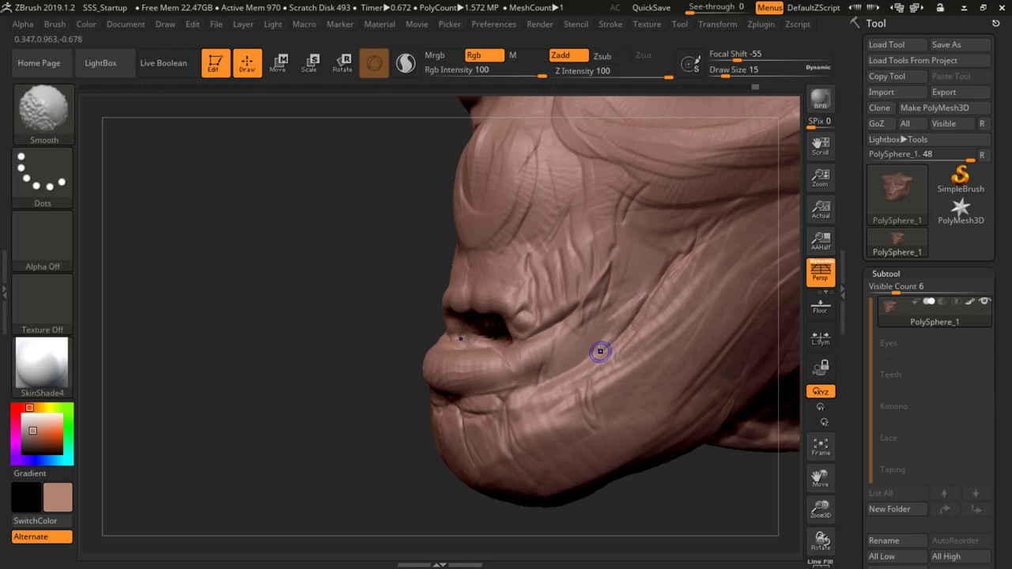
Return to the DamStandard brush and refine the creases around the mouth corner and lower cheek
{"action": "key", "text": "b"}
{"action": "key", "text": "d"}
{"action": "key", "text": "s"}
{"action": "right_click_drag", "start_coordinate": [550, 254], "coordinate": [536, 272]}
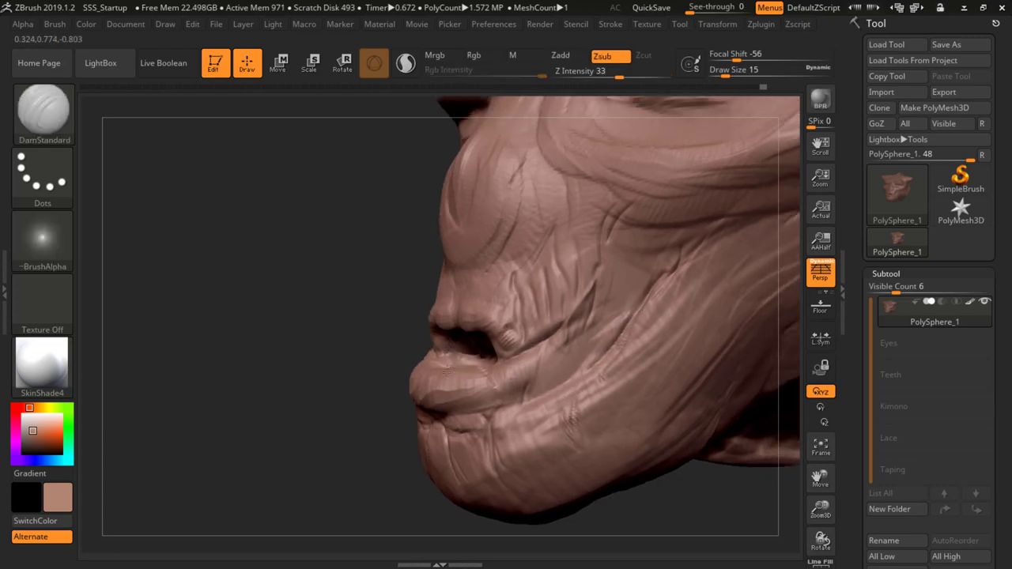
{"action": "mouse_move", "coordinate": [446, 368]}
{"action": "right_mouse_down"}
{"action": "mouse_move", "coordinate": [420, 350]}
{"action": "mouse_move", "coordinate": [413, 280]}
{"action": "right_mouse_up"}
{"action": "mouse_move", "coordinate": [290, 336]}
{"action": "right_mouse_down"}
{"action": "mouse_move", "coordinate": [320, 333]}
{"action": "mouse_move", "coordinate": [312, 345]}
{"action": "mouse_move", "coordinate": [404, 371]}
{"action": "right_mouse_up"}
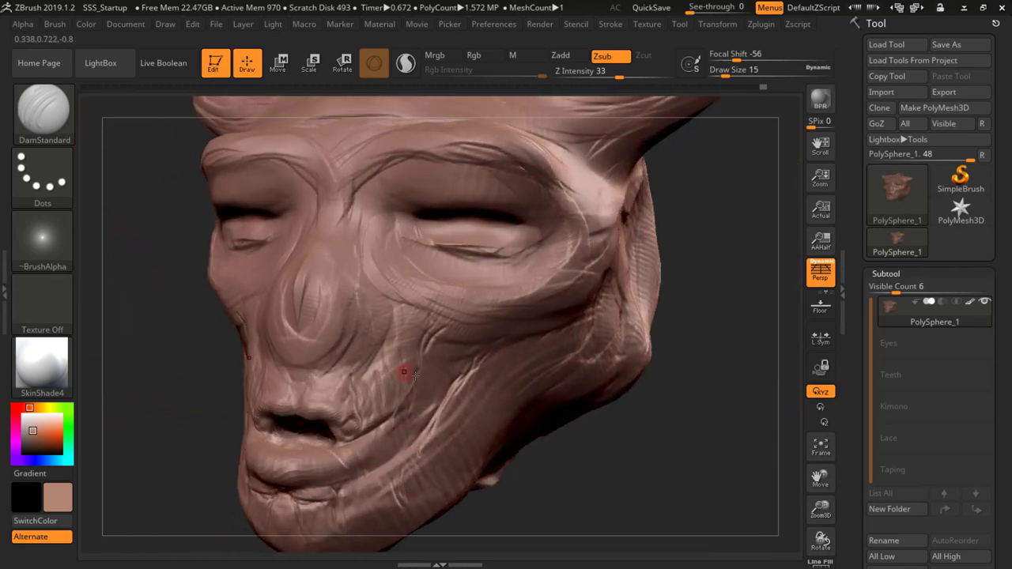
Subdivide the head mesh once more and carve finer wrinkles around the nose base and upper lip
{"action": "key", "text": "ctrl"}
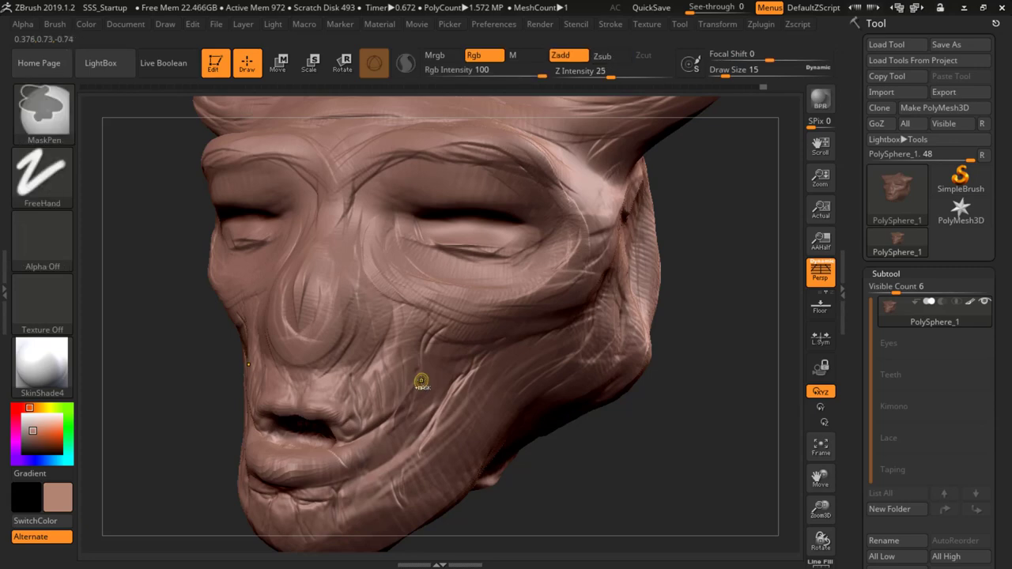
{"action": "key", "text": "ctrl+d"}
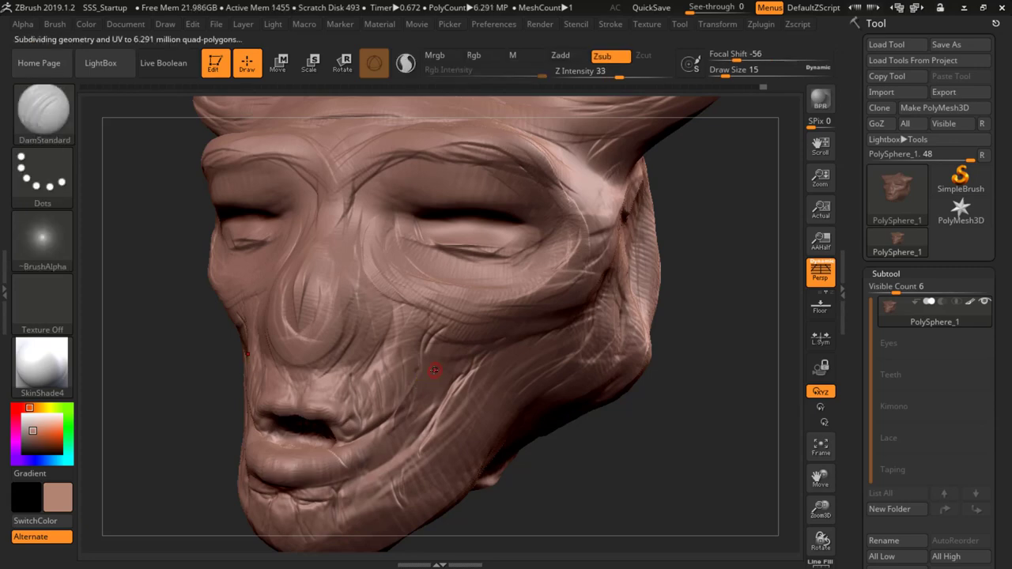
{"action": "mouse_move", "coordinate": [428, 349]}
{"action": "right_mouse_down"}
{"action": "mouse_move", "coordinate": [304, 349]}
{"action": "mouse_move", "coordinate": [421, 349]}
{"action": "mouse_move", "coordinate": [440, 338]}
{"action": "right_mouse_up"}
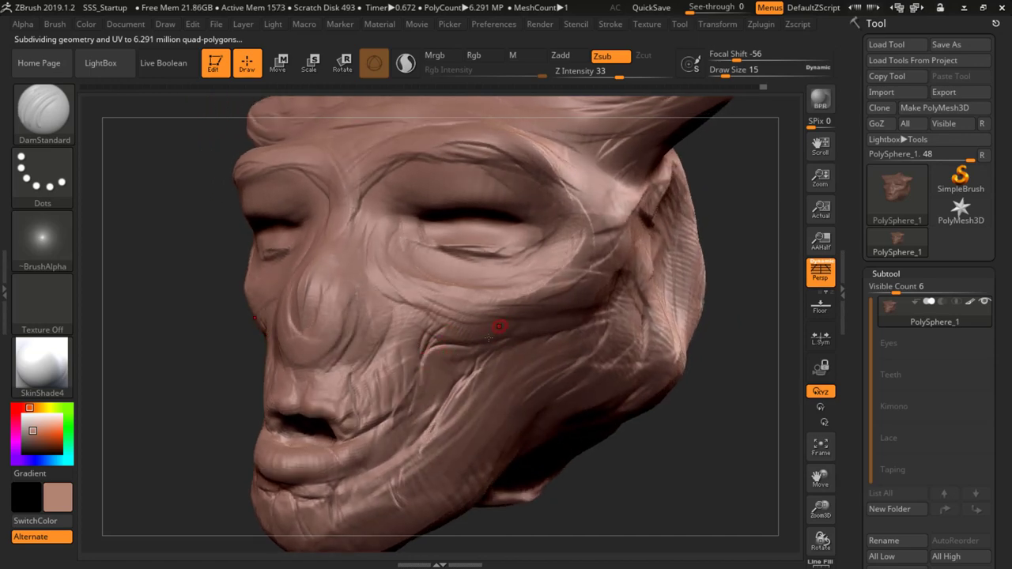
{"action": "mouse_move", "coordinate": [461, 342]}
{"action": "right_mouse_down"}
{"action": "mouse_move", "coordinate": [423, 340]}
{"action": "mouse_move", "coordinate": [440, 315]}
{"action": "mouse_move", "coordinate": [425, 335]}
{"action": "mouse_move", "coordinate": [388, 317]}
{"action": "right_mouse_up"}
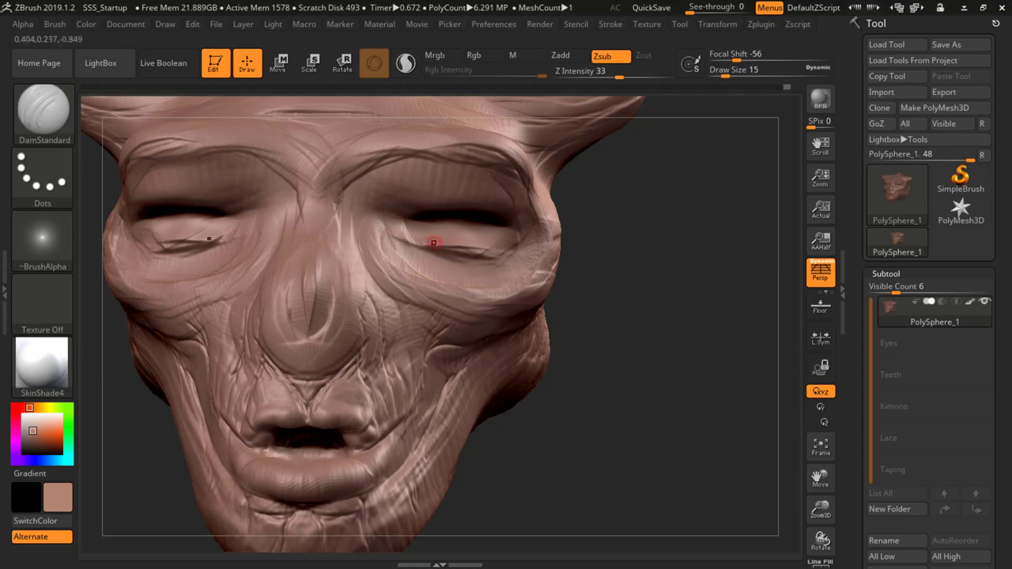
Add fine DamStandard wrinkles to the side of the nose and inner cheek, softening them lightly with Smooth
{"action": "mouse_move", "coordinate": [335, 343]}
{"action": "right_mouse_down"}
{"action": "mouse_move", "coordinate": [311, 355]}
{"action": "mouse_move", "coordinate": [250, 348]}
{"action": "right_mouse_up"}
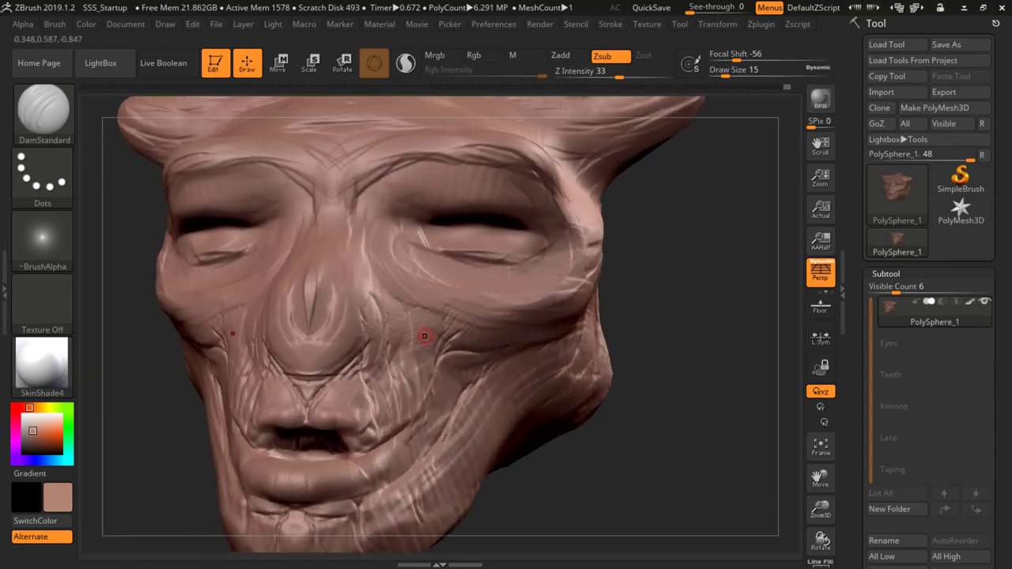
{"action": "mouse_move", "coordinate": [425, 336]}
{"action": "right_mouse_down"}
{"action": "mouse_move", "coordinate": [353, 336]}
{"action": "mouse_move", "coordinate": [369, 357]}
{"action": "right_mouse_up"}
{"action": "right_click_drag", "start_coordinate": [363, 347], "coordinate": [491, 342]}
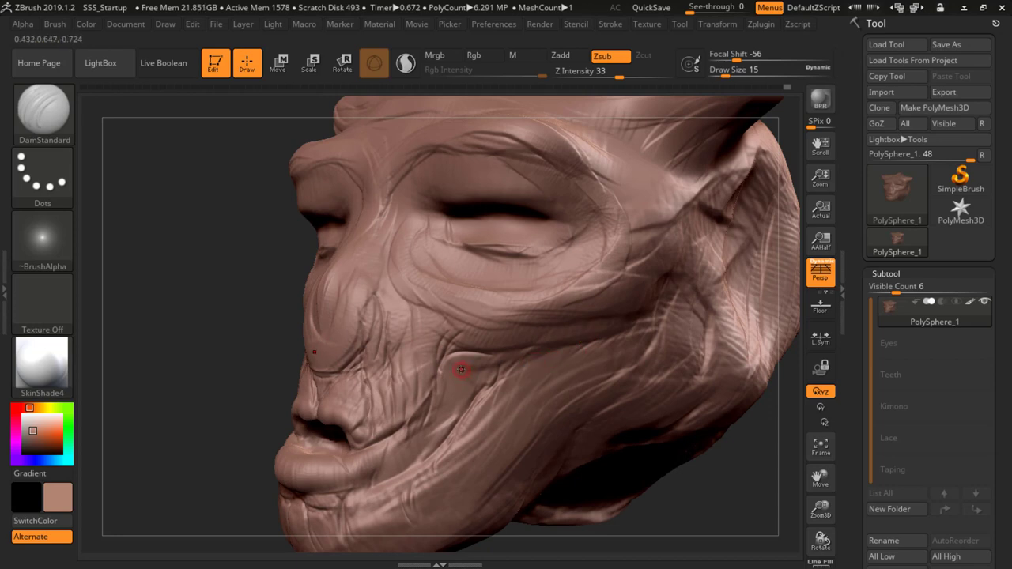
{"action": "key", "text": "shift"}
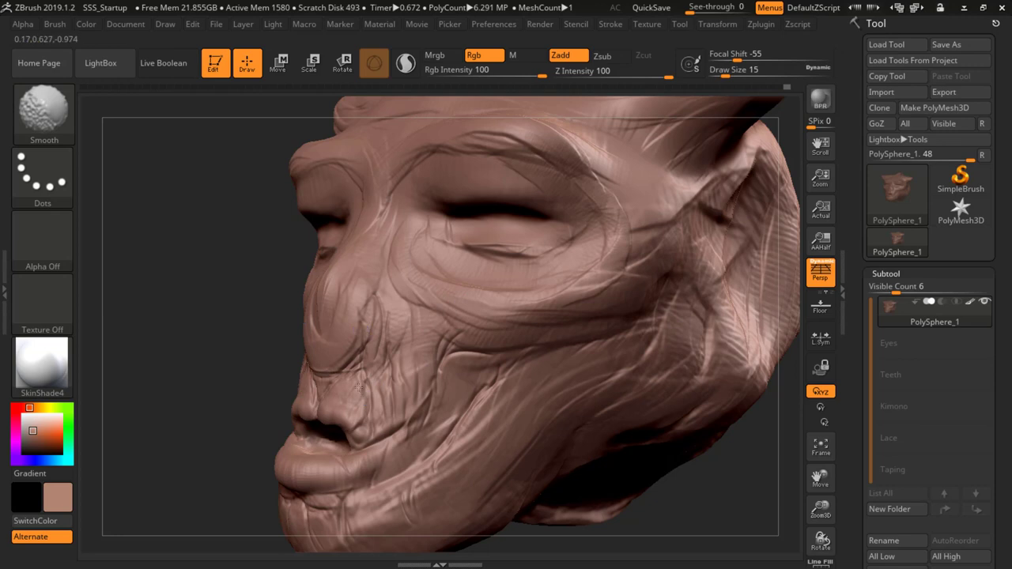
{"action": "left_click_drag", "start_coordinate": [376, 343], "coordinate": [388, 358], "text": "shift"}
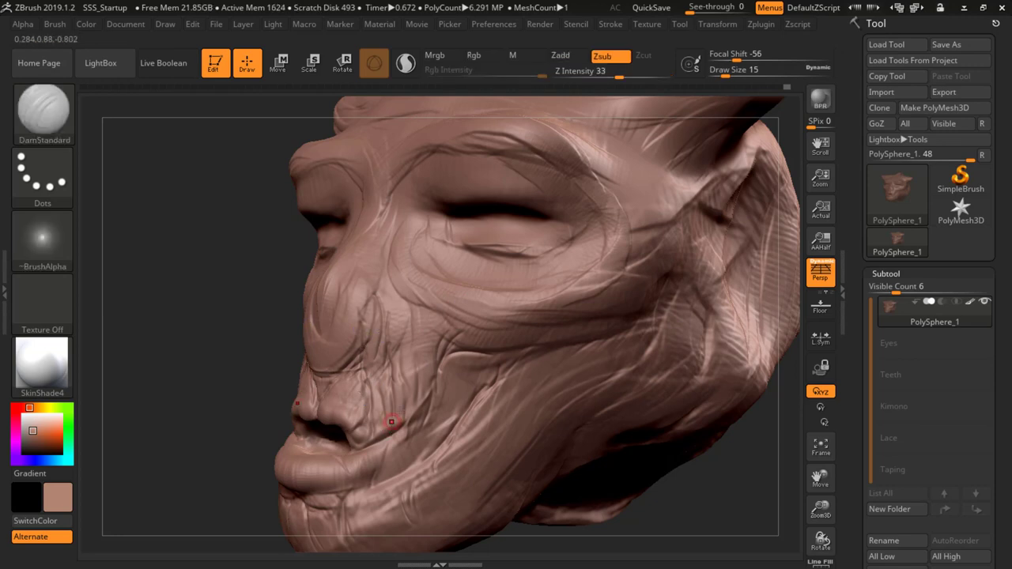
Switch to the Opera browser and examine the skin folds and wrinkles in the ArtStation creature reference
{"action": "key", "text": "alt+Tab"}
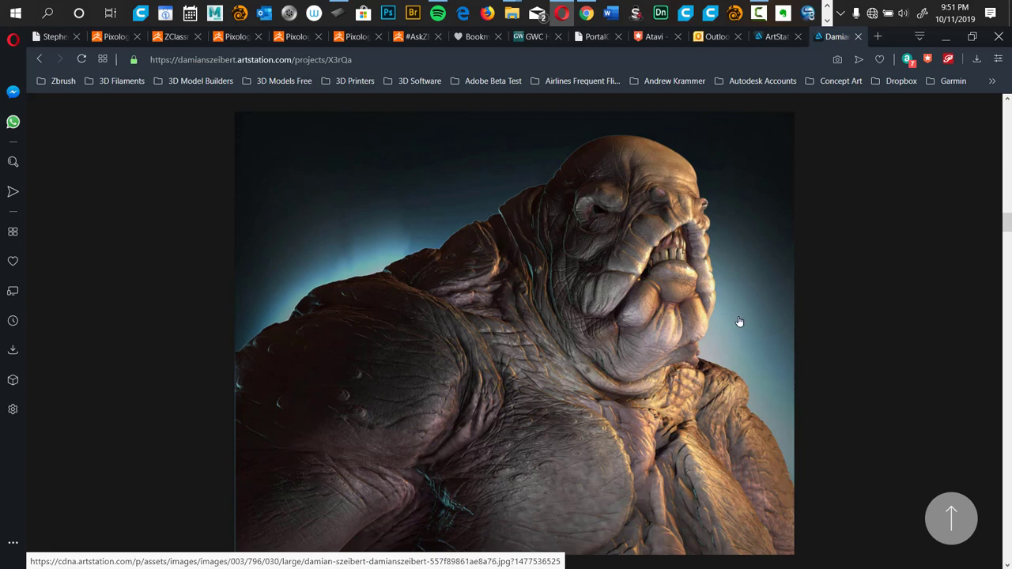
{"action": "scroll", "coordinate": [1007, 216], "scroll_direction": "down", "scroll_amount": 15}
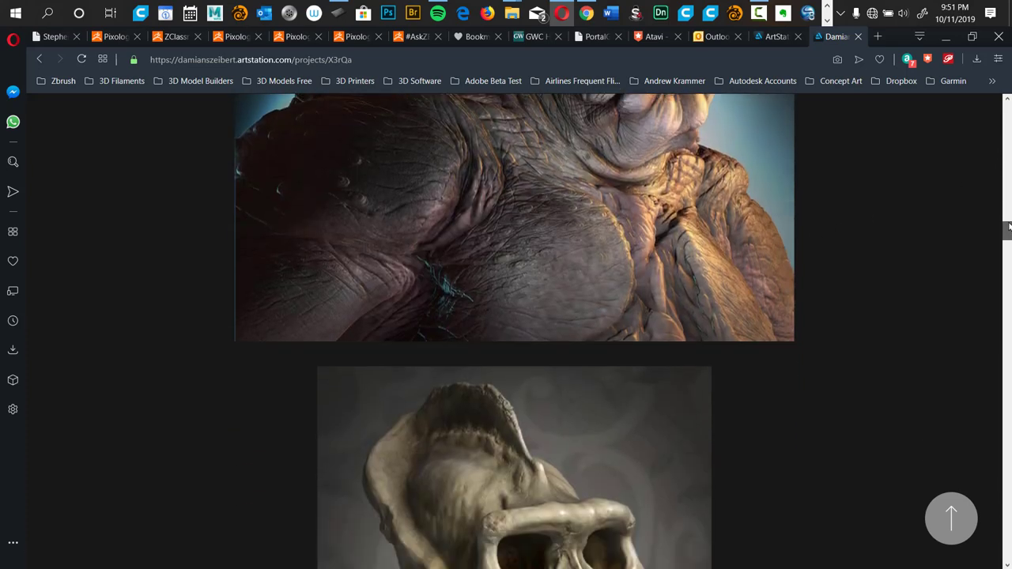
{"action": "scroll", "coordinate": [1008, 216], "scroll_direction": "down", "scroll_amount": 5}
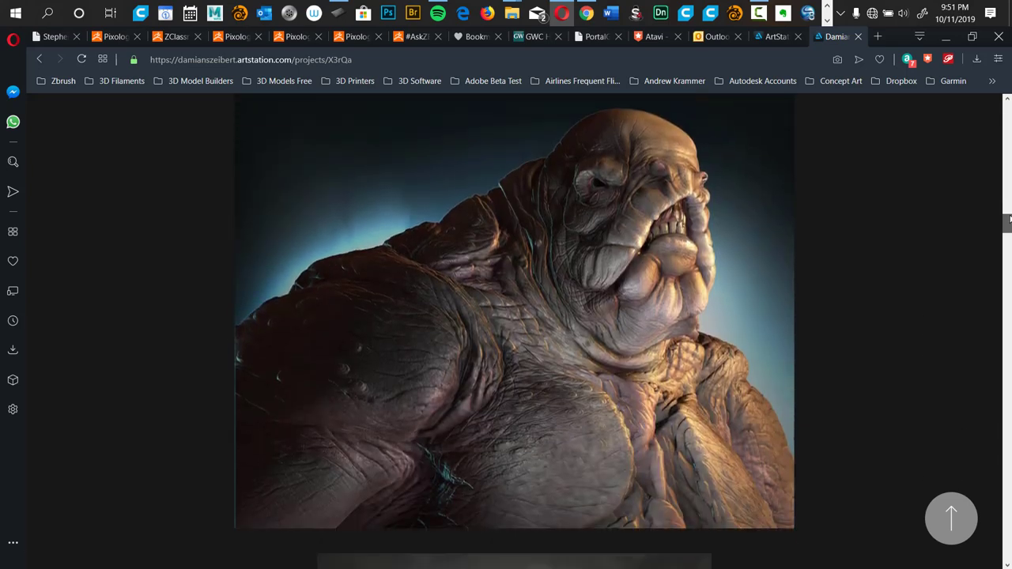
Browse the ArtStation project gallery and examine the anatomy and skin folds of the horned bull creature and the wrinkled, heavy-bodied creature
{"action": "scroll", "coordinate": [1008, 219], "scroll_direction": "up", "scroll_amount": 6}
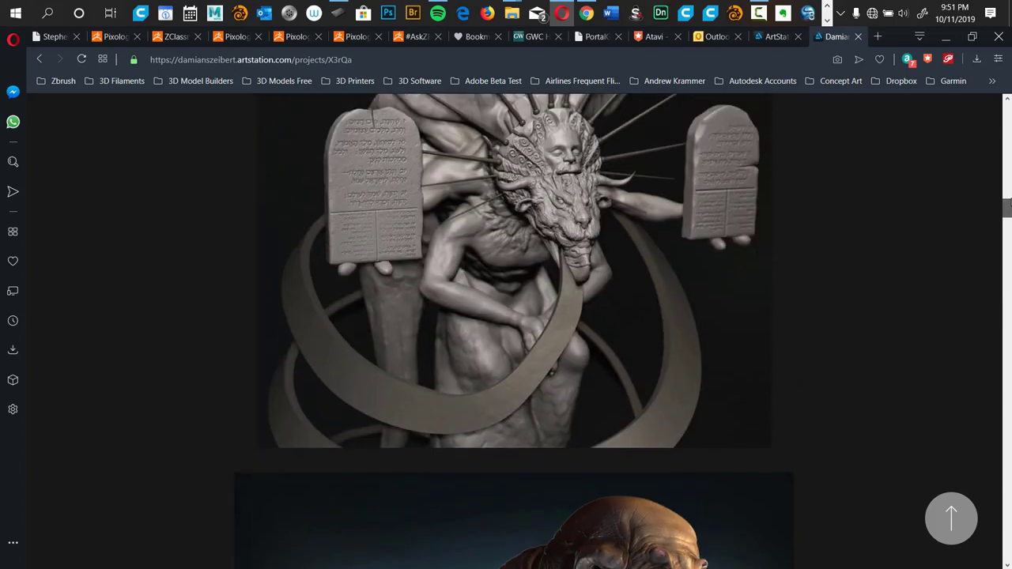
{"action": "scroll", "coordinate": [1009, 219], "scroll_direction": "up", "scroll_amount": 1}
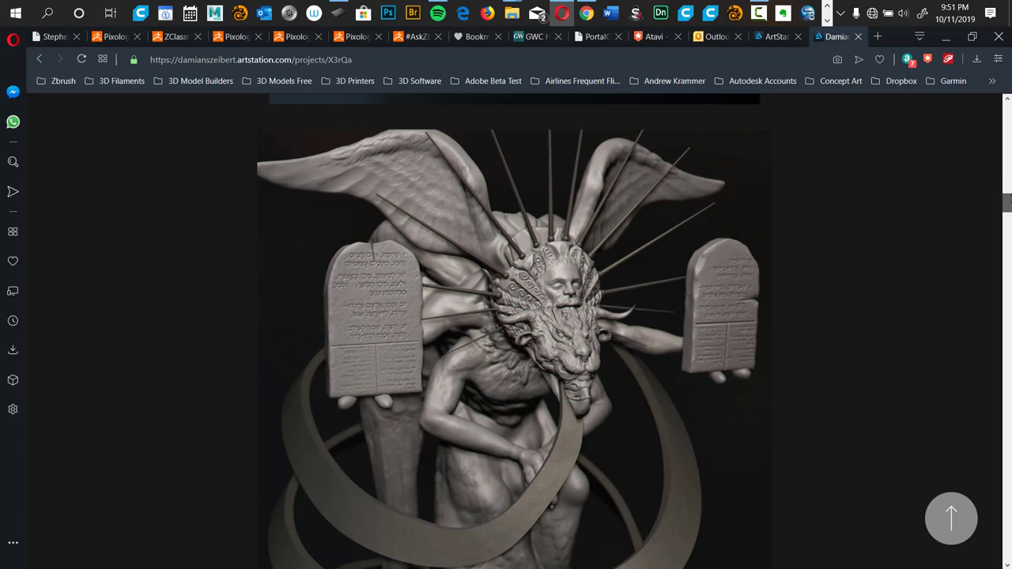
{"action": "scroll", "coordinate": [515, 331], "scroll_direction": "up", "scroll_amount": 12}
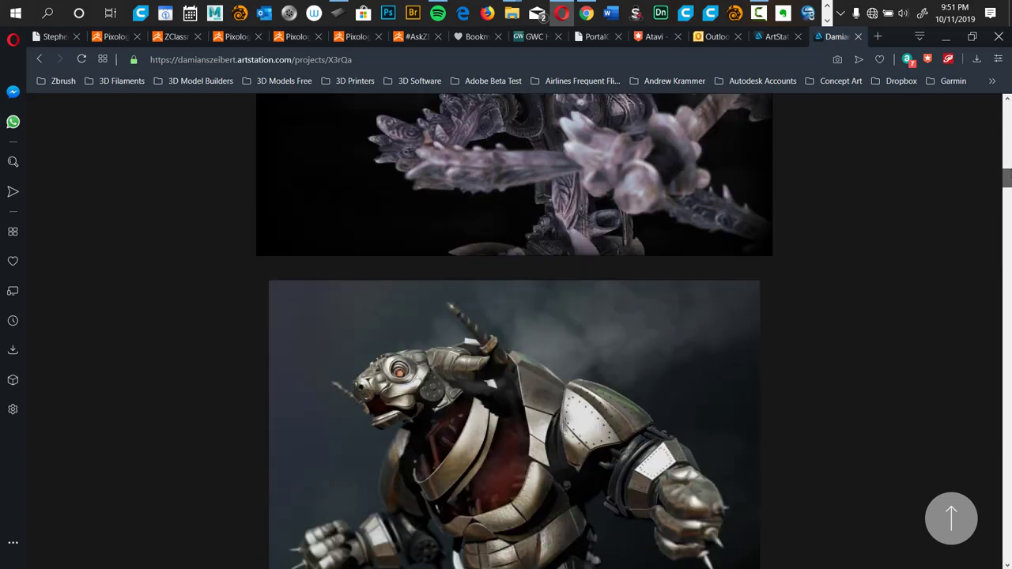
{"action": "scroll", "coordinate": [515, 331], "scroll_direction": "up", "scroll_amount": 14}
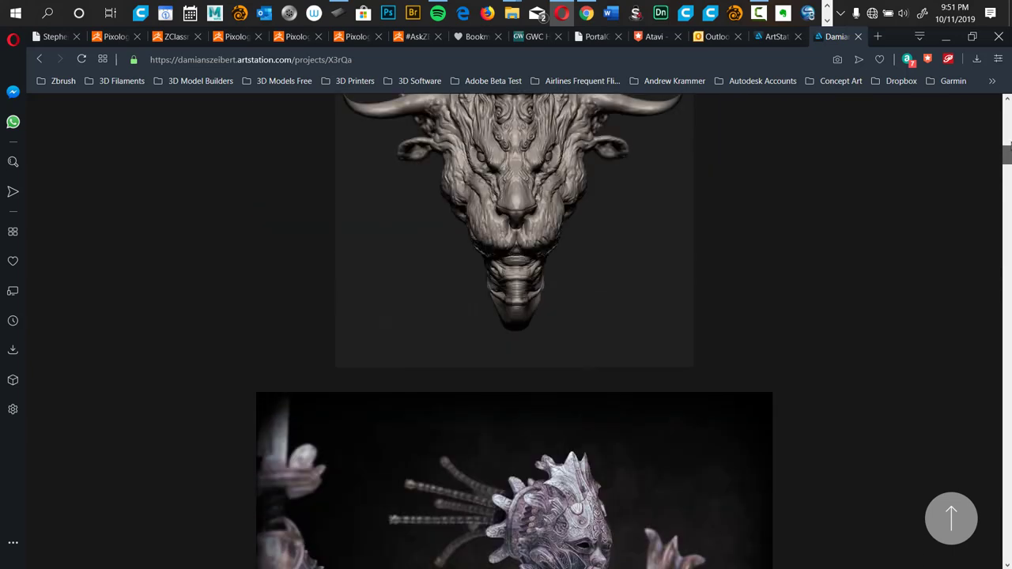
{"action": "scroll", "coordinate": [515, 331], "scroll_direction": "up", "scroll_amount": 12}
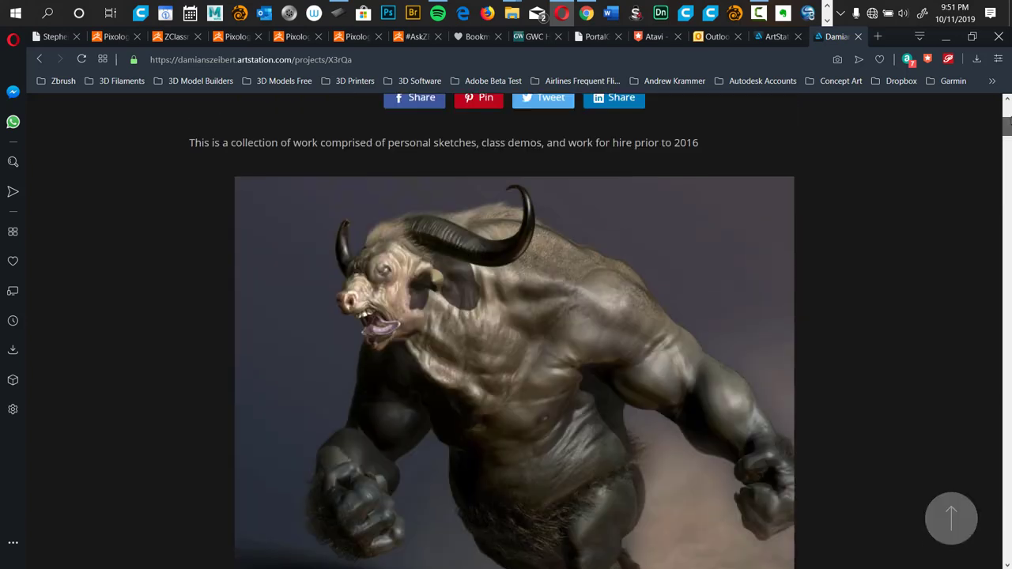
{"action": "scroll", "coordinate": [515, 332], "scroll_direction": "down", "scroll_amount": 2}
{"action": "scroll", "coordinate": [644, 152], "scroll_direction": "down", "scroll_amount": 1}
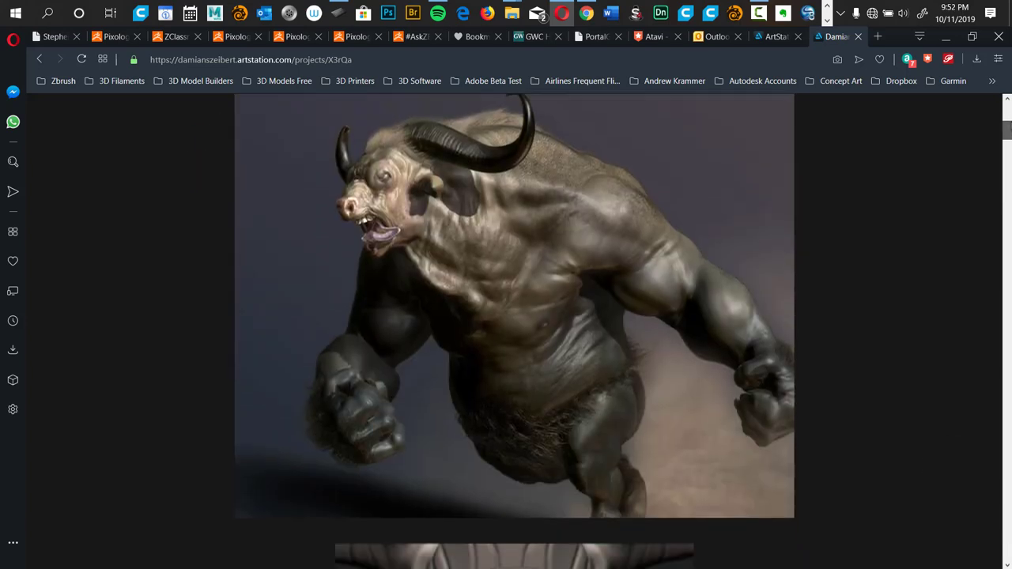
{"action": "scroll", "coordinate": [644, 152], "scroll_direction": "up", "scroll_amount": 1}
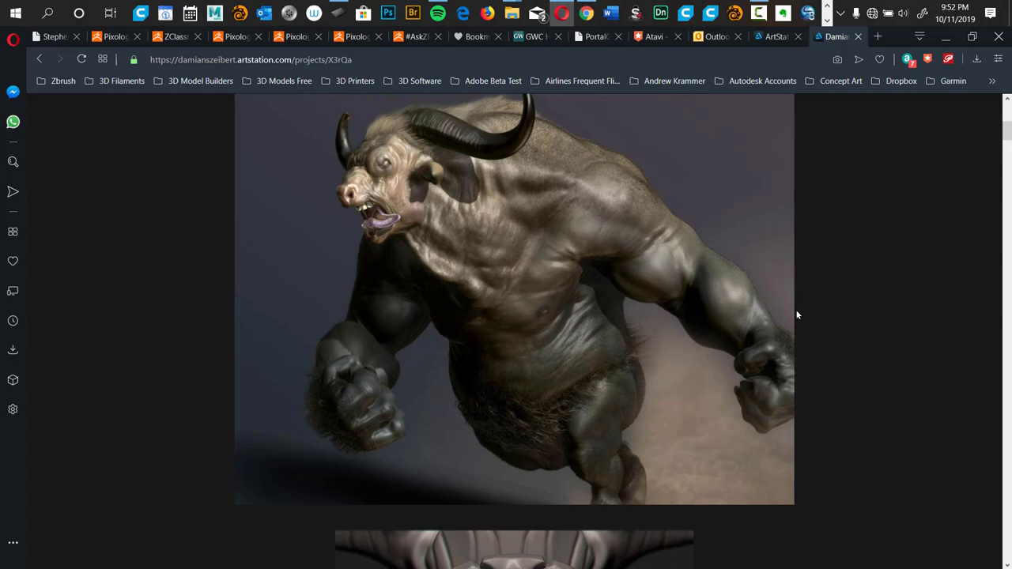
{"action": "left_click_drag", "start_coordinate": [1007, 136], "coordinate": [983, 231]}
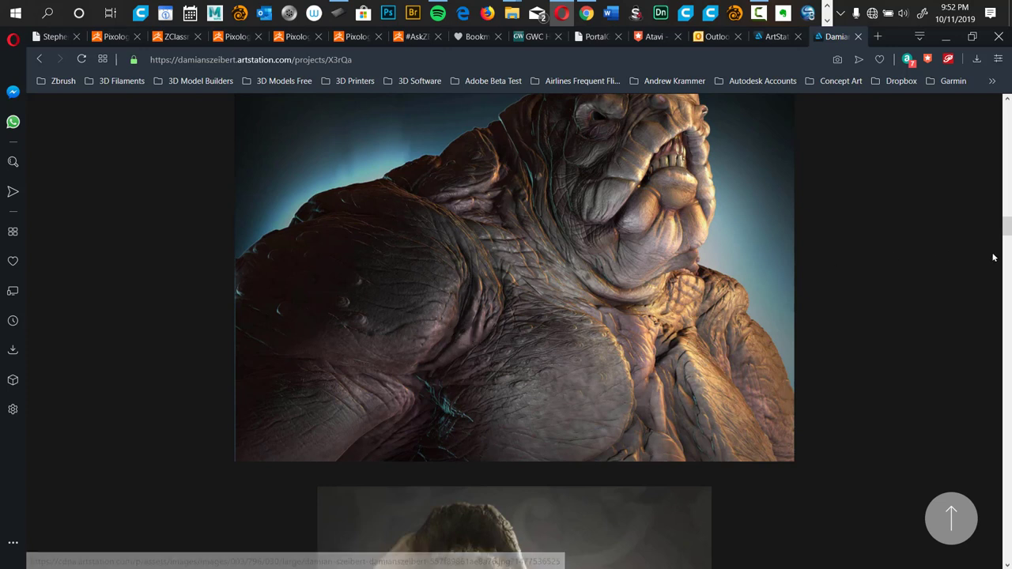
{"action": "scroll", "coordinate": [1005, 238], "scroll_direction": "down", "scroll_amount": 1}
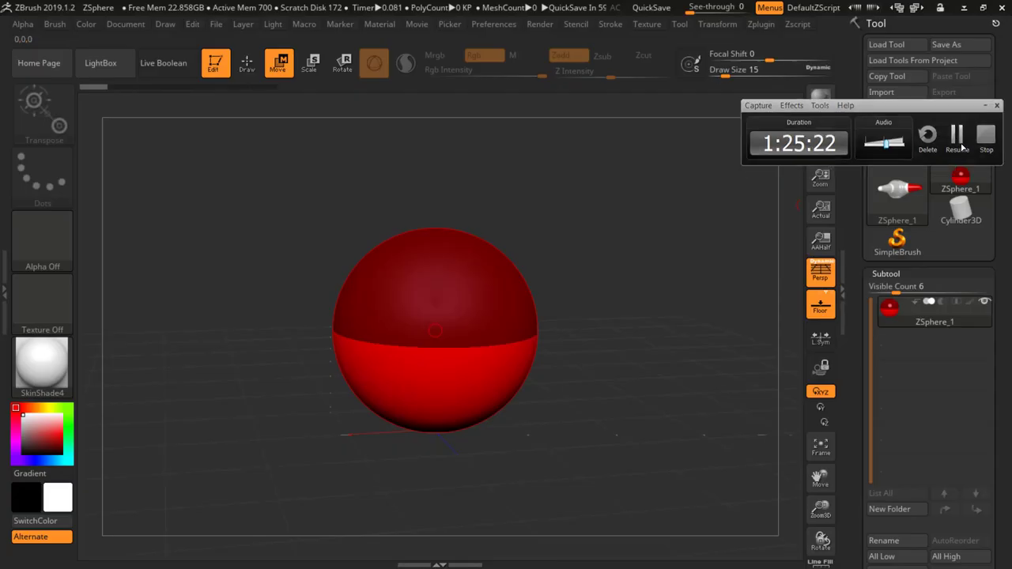
Switch to ZBrush and move the root ZSphere slightly upward along the center line
{"action": "left_click", "coordinate": [957, 141]}
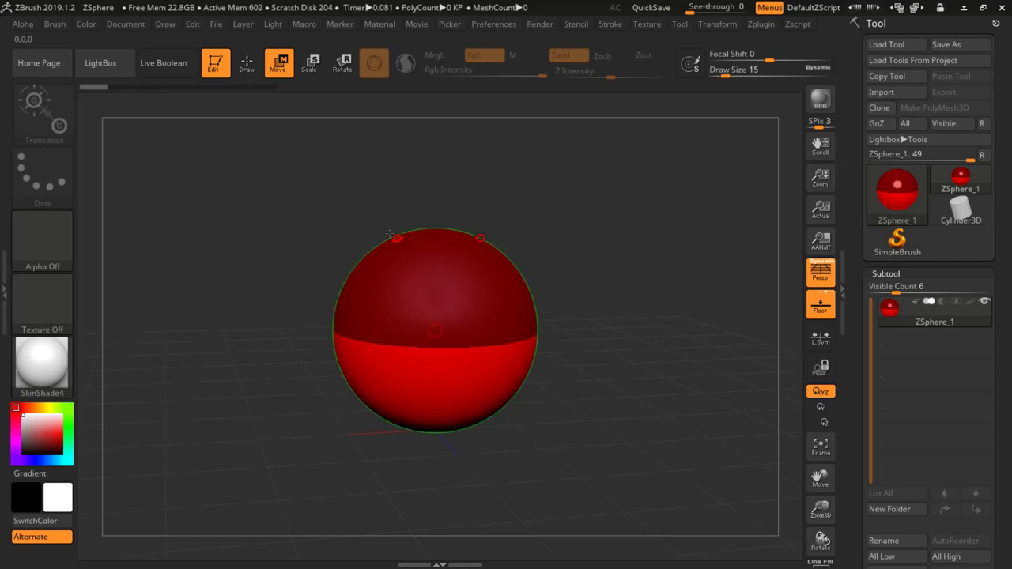
{"action": "left_click_drag", "start_coordinate": [452, 212], "coordinate": [419, 194], "text": "alt"}
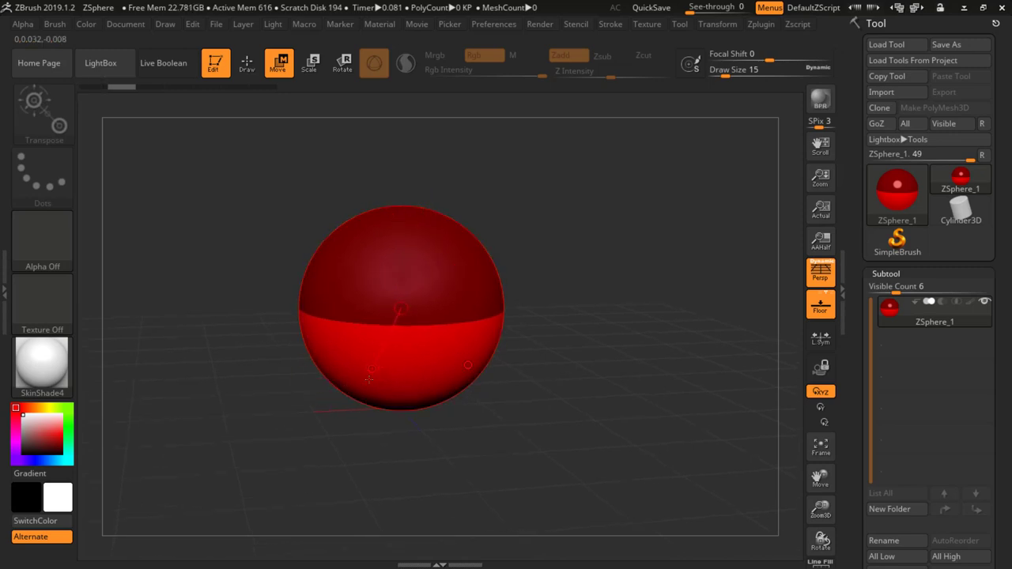
{"action": "left_click_drag", "start_coordinate": [401, 314], "coordinate": [373, 303]}
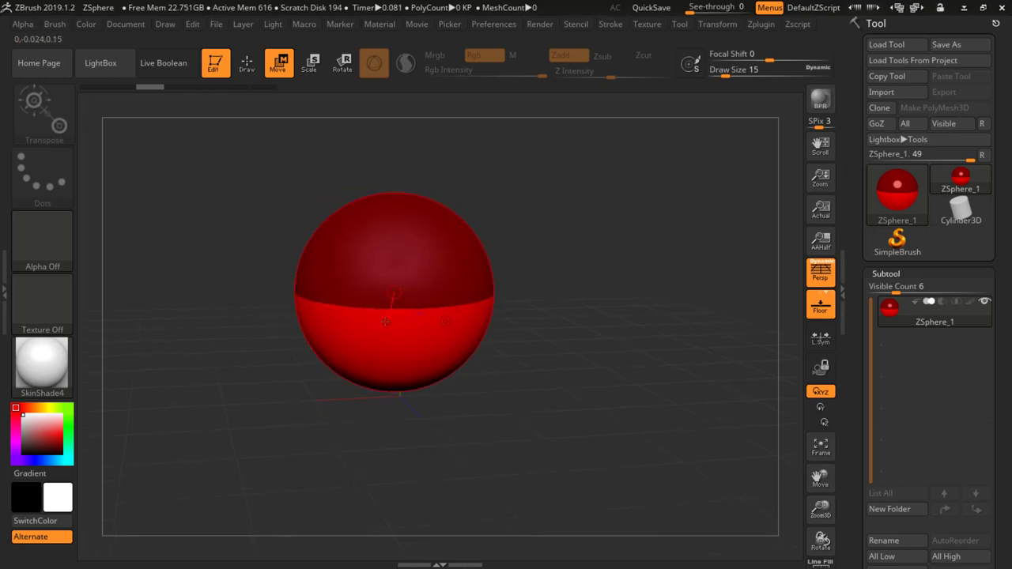
{"action": "mouse_move", "coordinate": [385, 321]}
{"action": "right_mouse_down"}
{"action": "mouse_move", "coordinate": [329, 338]}
{"action": "mouse_move", "coordinate": [417, 311]}
{"action": "right_mouse_up"}
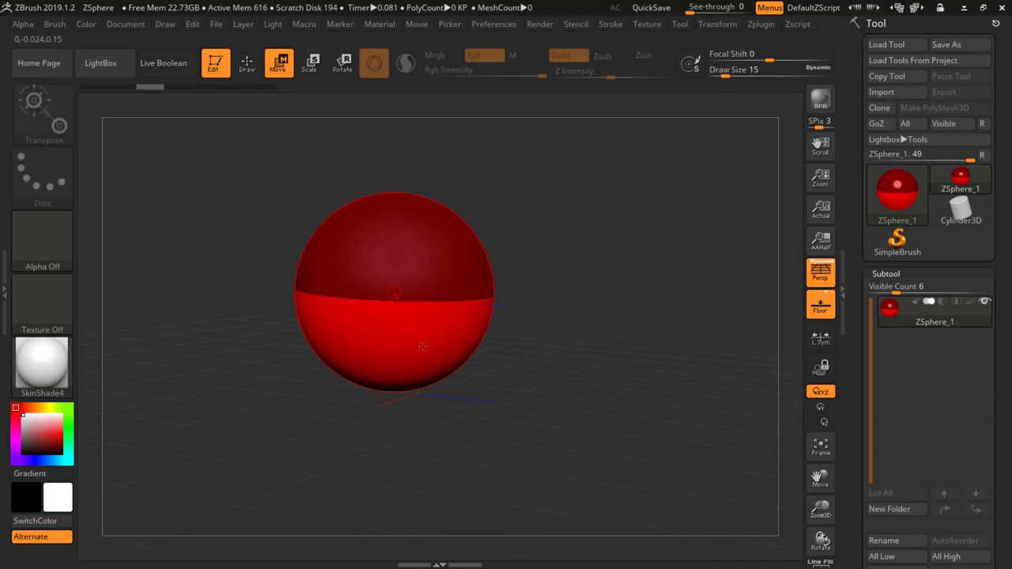
{"action": "key", "text": "c"}
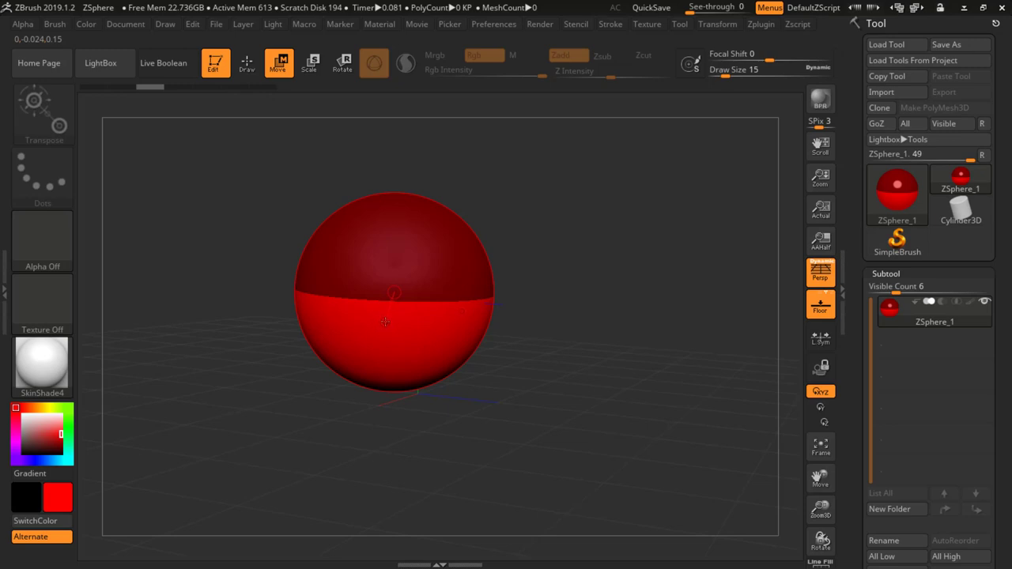
{"action": "mouse_move", "coordinate": [385, 322]}
{"action": "left_mouse_down"}
{"action": "mouse_move", "coordinate": [394, 346]}
{"action": "mouse_move", "coordinate": [388, 317]}
{"action": "left_mouse_up"}
Add a mirrored pair of hip ZSpheres on the lower sides of the root sphere and move them outward
{"action": "key", "text": "q"}
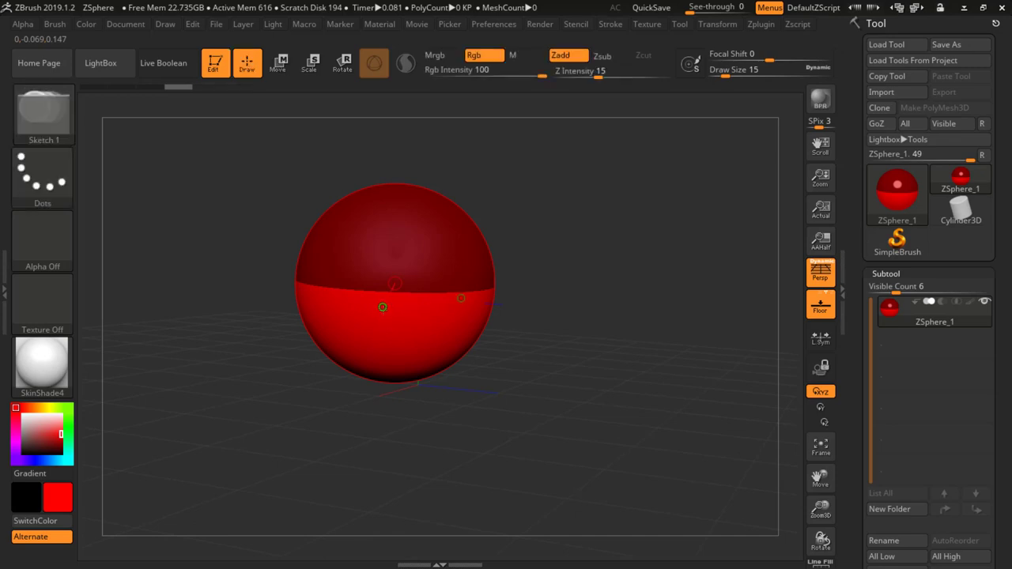
{"action": "left_click_drag", "start_coordinate": [387, 310], "coordinate": [421, 355]}
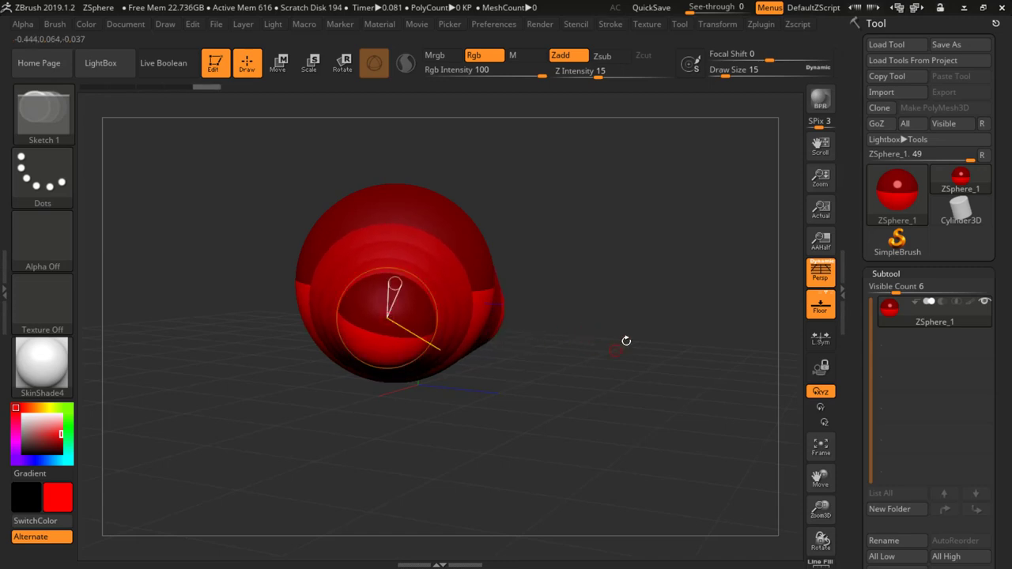
{"action": "key", "text": "a"}
{"action": "key", "text": "a"}
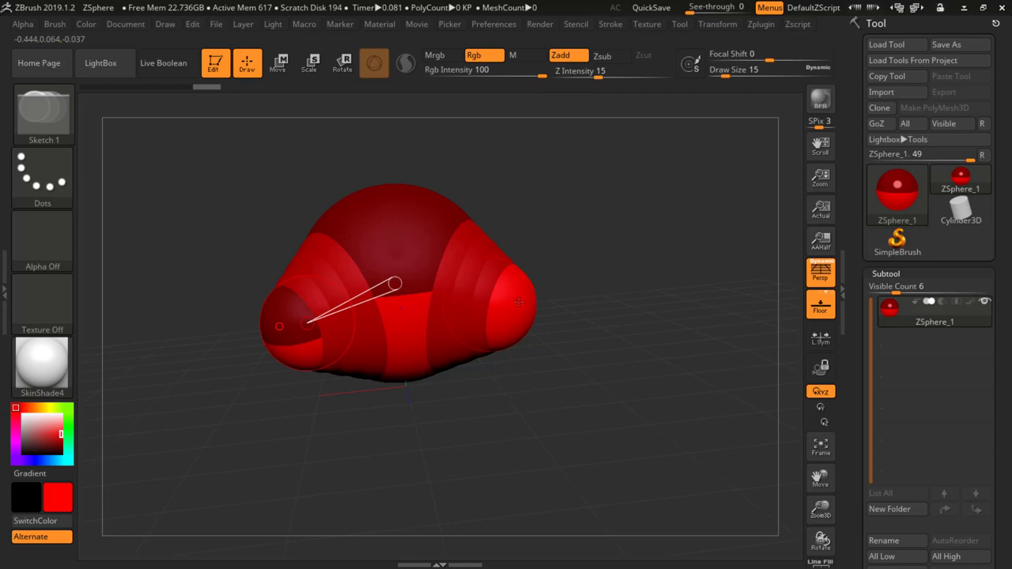
{"action": "key", "text": "w"}
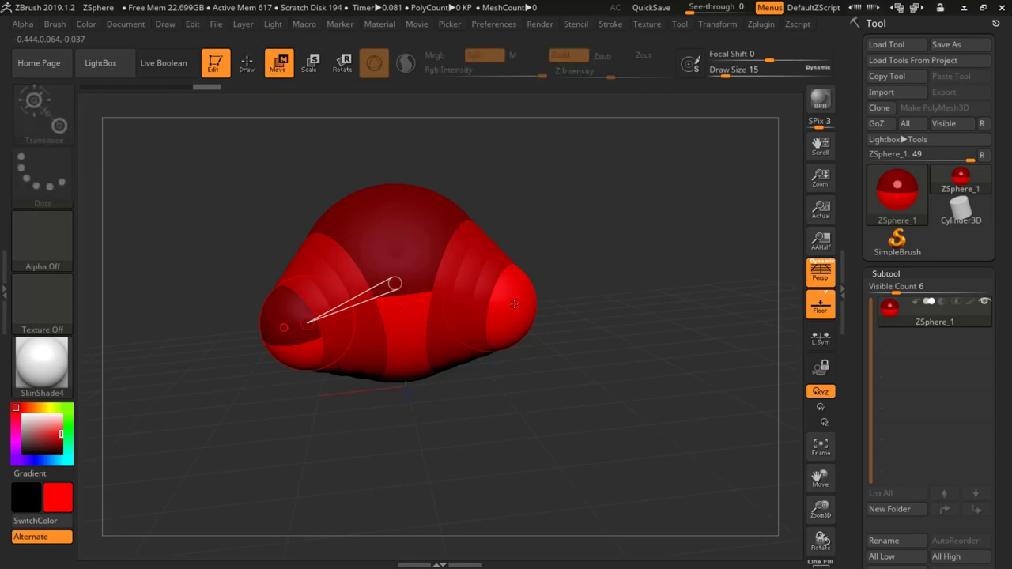
{"action": "mouse_move", "coordinate": [519, 303]}
{"action": "left_mouse_down"}
{"action": "mouse_move", "coordinate": [540, 320]}
{"action": "mouse_move", "coordinate": [618, 310]}
{"action": "mouse_move", "coordinate": [608, 331]}
{"action": "mouse_move", "coordinate": [594, 237]}
{"action": "mouse_move", "coordinate": [716, 273]}
{"action": "mouse_move", "coordinate": [530, 277]}
{"action": "mouse_move", "coordinate": [548, 327]}
{"action": "mouse_move", "coordinate": [581, 229]}
{"action": "mouse_move", "coordinate": [522, 332]}
{"action": "mouse_move", "coordinate": [537, 379]}
{"action": "mouse_move", "coordinate": [601, 359]}
{"action": "mouse_move", "coordinate": [597, 285]}
{"action": "mouse_move", "coordinate": [495, 304]}
{"action": "mouse_move", "coordinate": [515, 286]}
{"action": "mouse_move", "coordinate": [522, 316]}
{"action": "mouse_move", "coordinate": [534, 324]}
{"action": "mouse_move", "coordinate": [539, 308]}
{"action": "mouse_move", "coordinate": [530, 326]}
{"action": "mouse_move", "coordinate": [548, 334]}
{"action": "left_mouse_up"}
Add a smaller ZSphere to each hip, pull the pair outward into upper legs, and enlarge their end spheres
{"action": "key", "text": "q"}
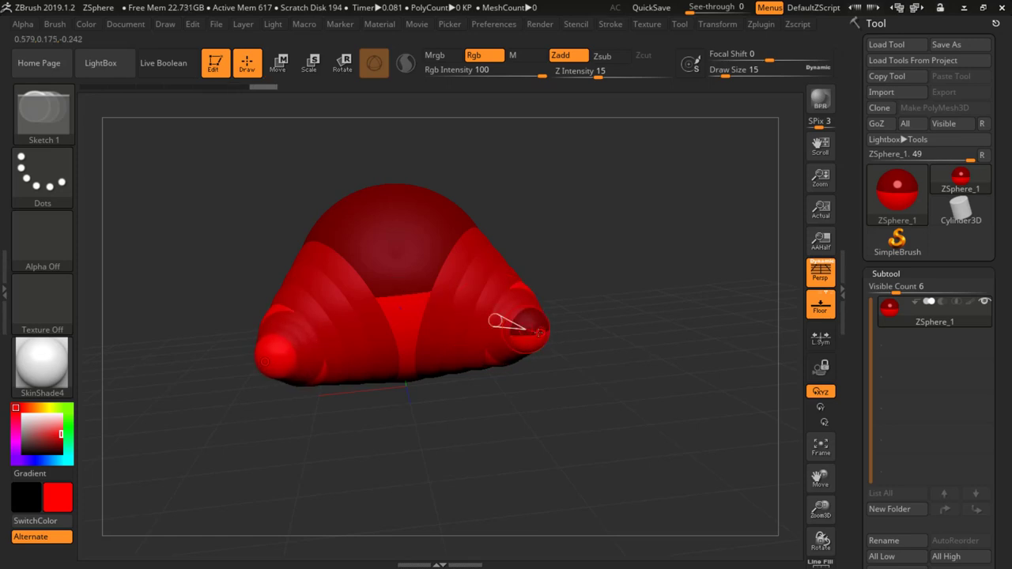
{"action": "key", "text": "w"}
{"action": "mouse_move", "coordinate": [529, 327]}
{"action": "left_mouse_down"}
{"action": "mouse_move", "coordinate": [649, 368]}
{"action": "mouse_move", "coordinate": [692, 365]}
{"action": "mouse_move", "coordinate": [685, 362]}
{"action": "left_mouse_up"}
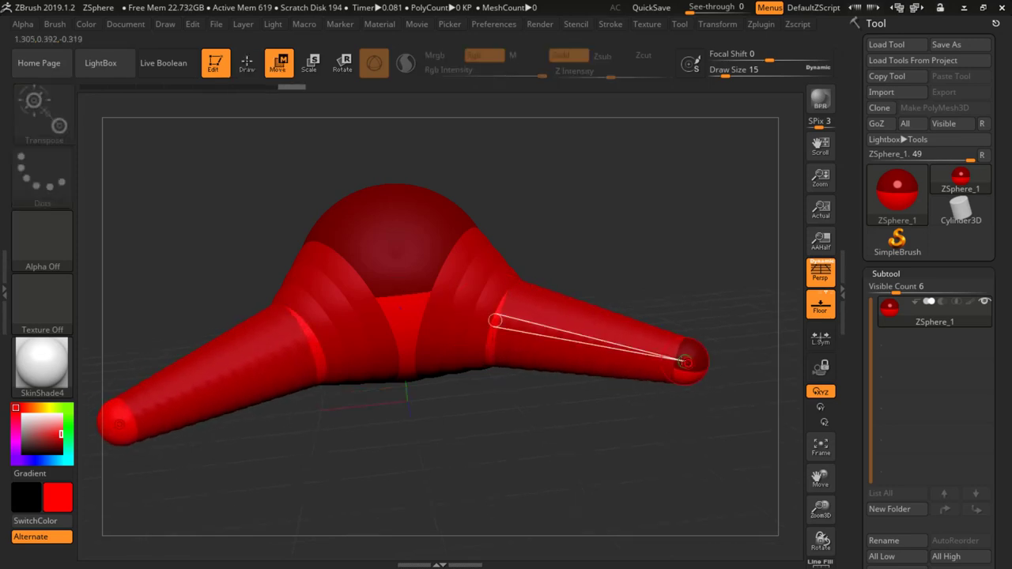
{"action": "key", "text": "e"}
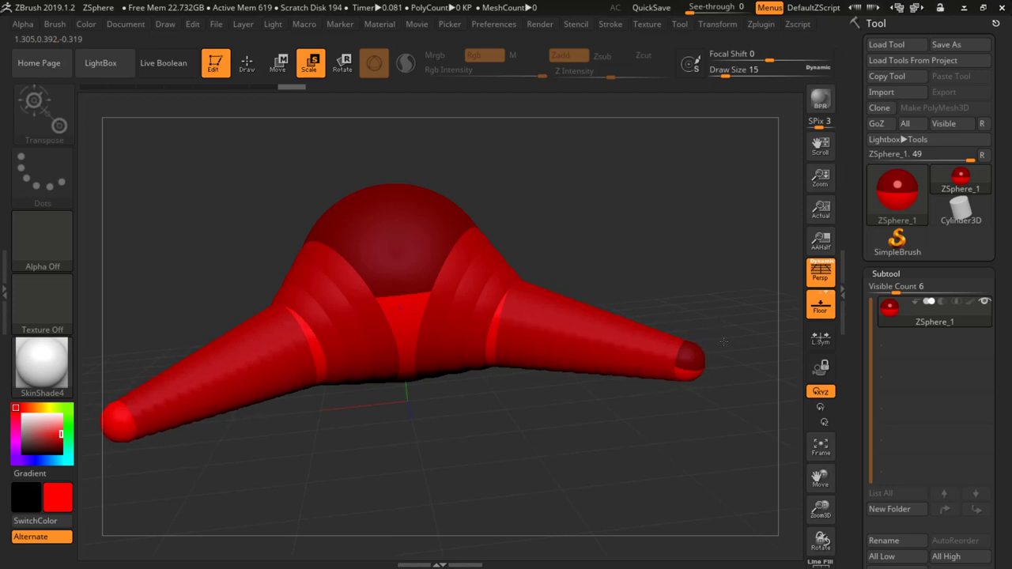
{"action": "left_click_drag", "start_coordinate": [853, 408], "coordinate": [851, 375]}
{"action": "left_click_drag", "start_coordinate": [690, 359], "coordinate": [635, 566]}
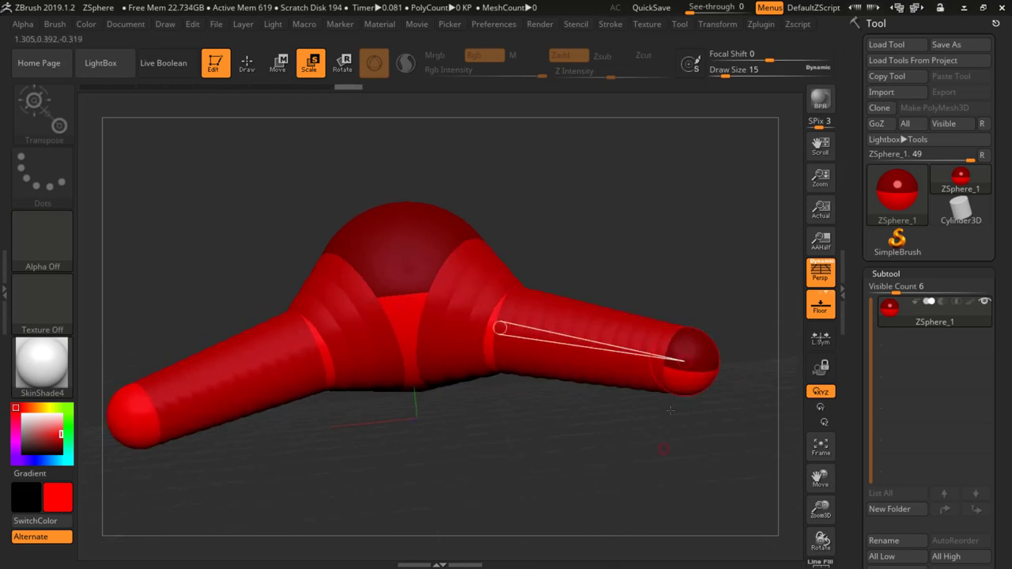
{"action": "left_click_drag", "start_coordinate": [676, 358], "coordinate": [618, 284]}
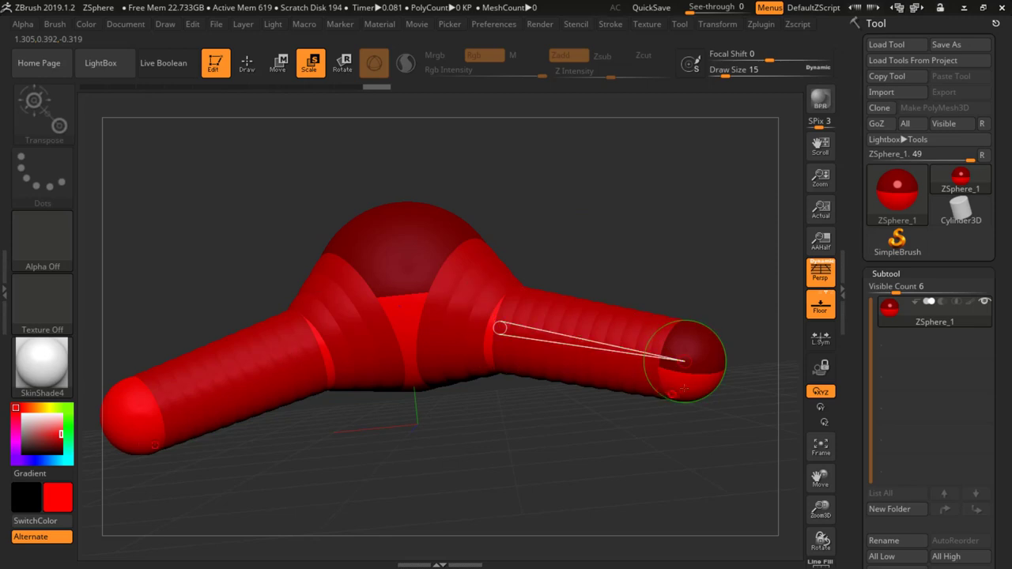
Move the upper legs' end ZSpheres down and inward so the thighs angle beneath the body
{"action": "key", "text": "w"}
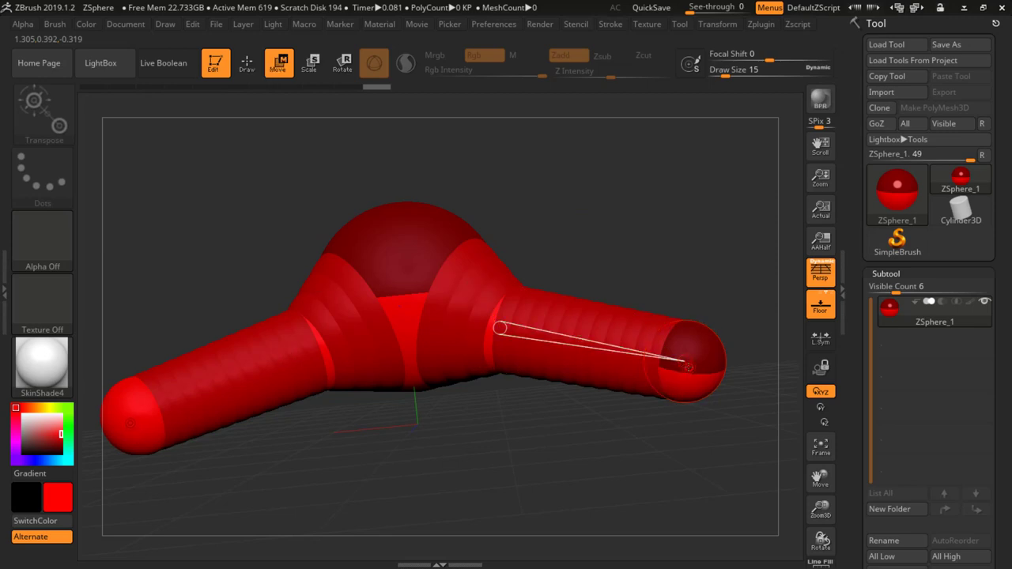
{"action": "left_click_drag", "start_coordinate": [689, 365], "coordinate": [568, 444]}
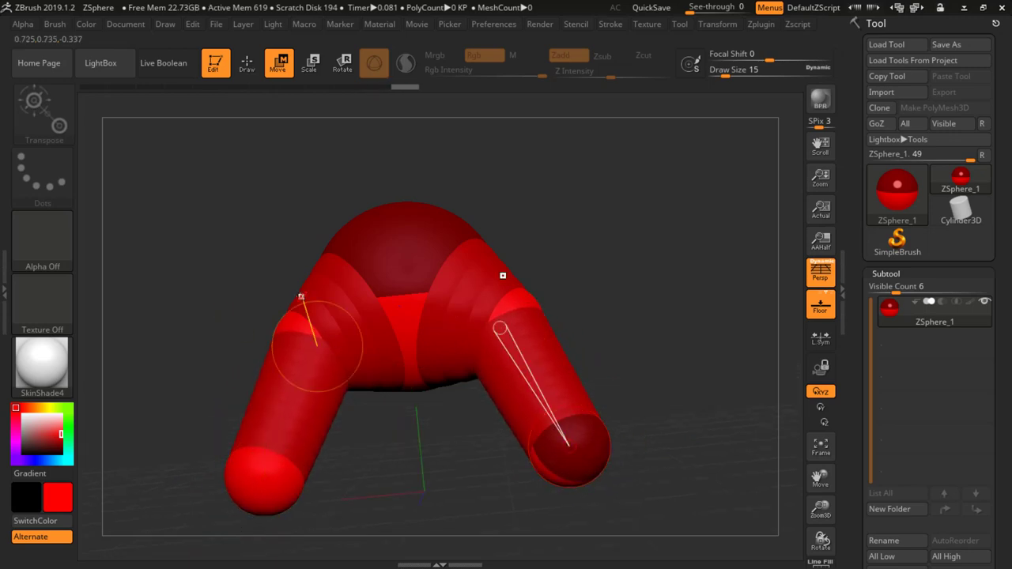
{"action": "left_click_drag", "start_coordinate": [215, 310], "coordinate": [446, 375]}
{"action": "left_click_drag", "start_coordinate": [471, 446], "coordinate": [497, 513]}
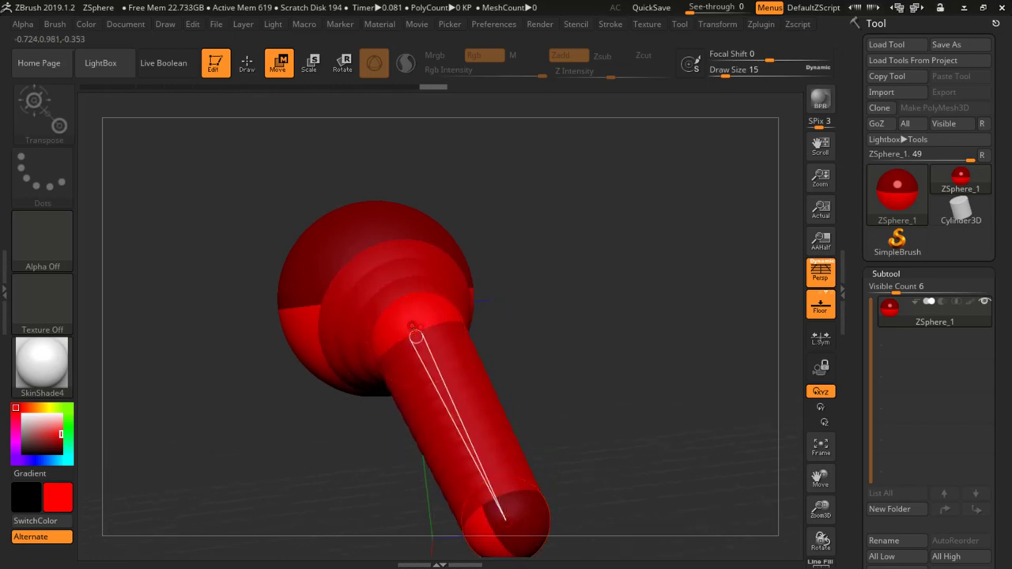
Reposition the hip ZSpheres toward the middle of the root sphere and realign the knee ZSpheres beneath them
{"action": "left_click_drag", "start_coordinate": [416, 336], "coordinate": [389, 315]}
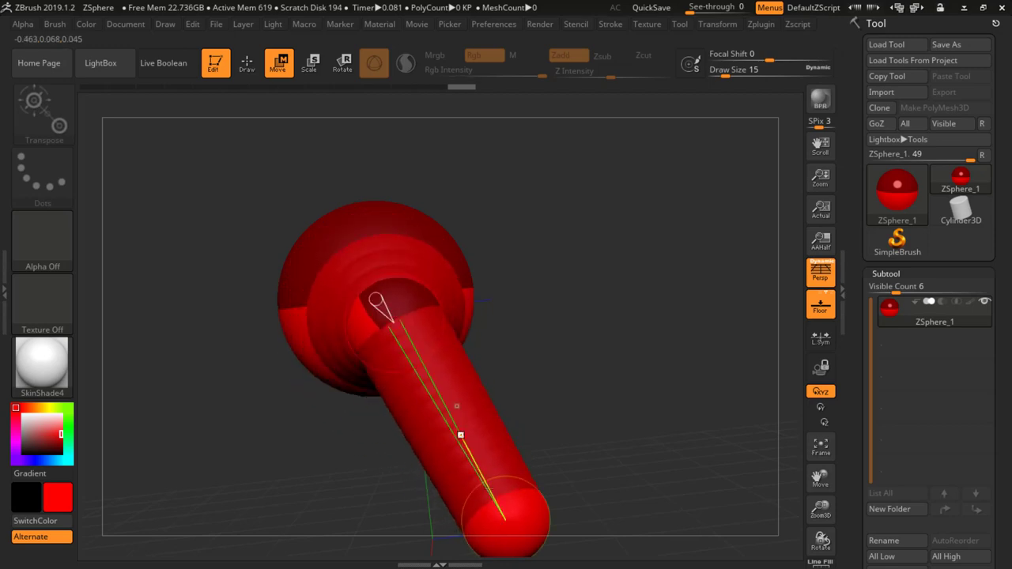
{"action": "left_click_drag", "start_coordinate": [512, 516], "coordinate": [449, 536]}
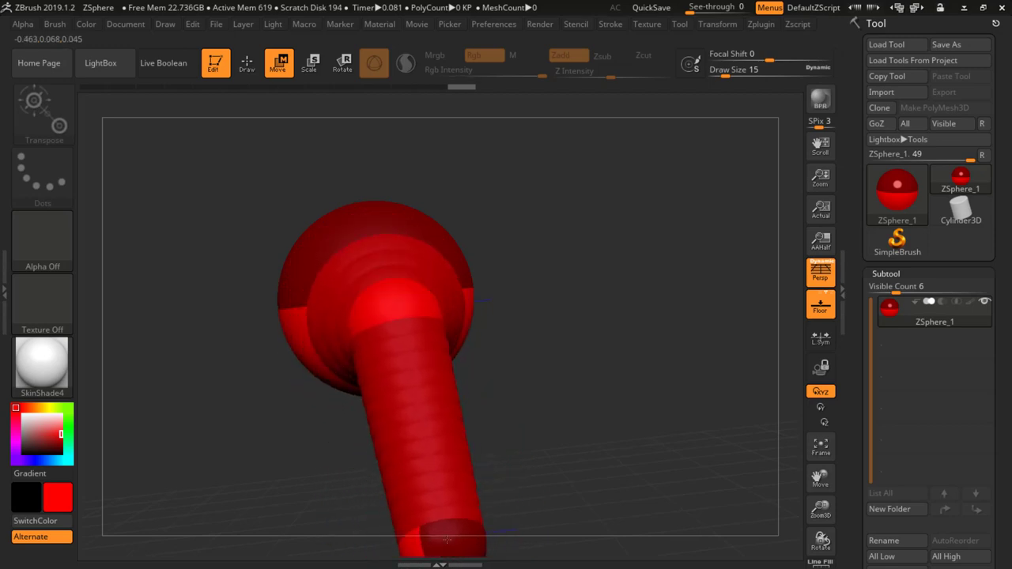
{"action": "left_click_drag", "start_coordinate": [242, 292], "coordinate": [515, 327]}
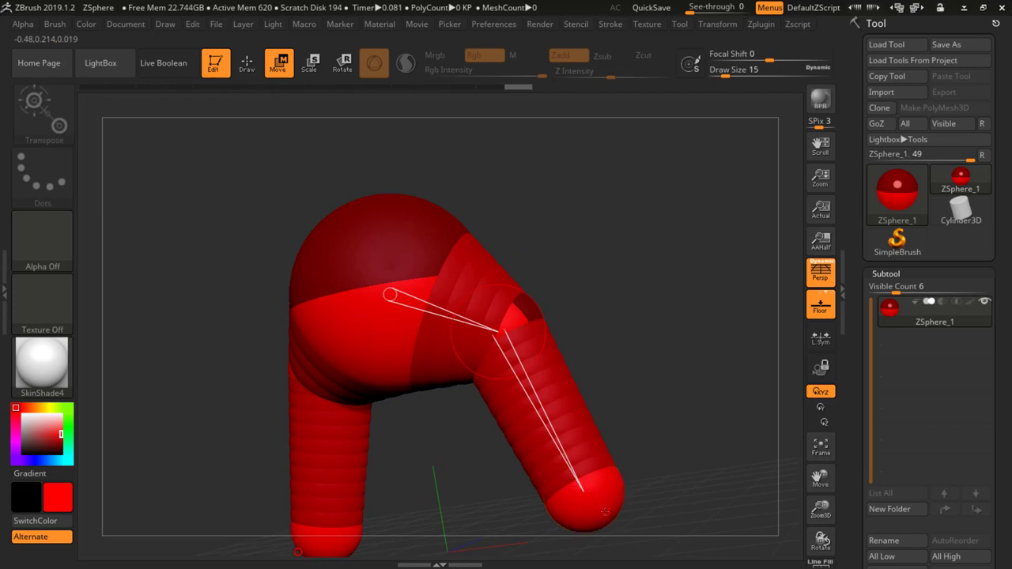
{"action": "mouse_move", "coordinate": [592, 490]}
{"action": "left_mouse_down"}
{"action": "mouse_move", "coordinate": [587, 498]}
{"action": "mouse_move", "coordinate": [601, 482]}
{"action": "mouse_move", "coordinate": [596, 492]}
{"action": "left_mouse_up"}
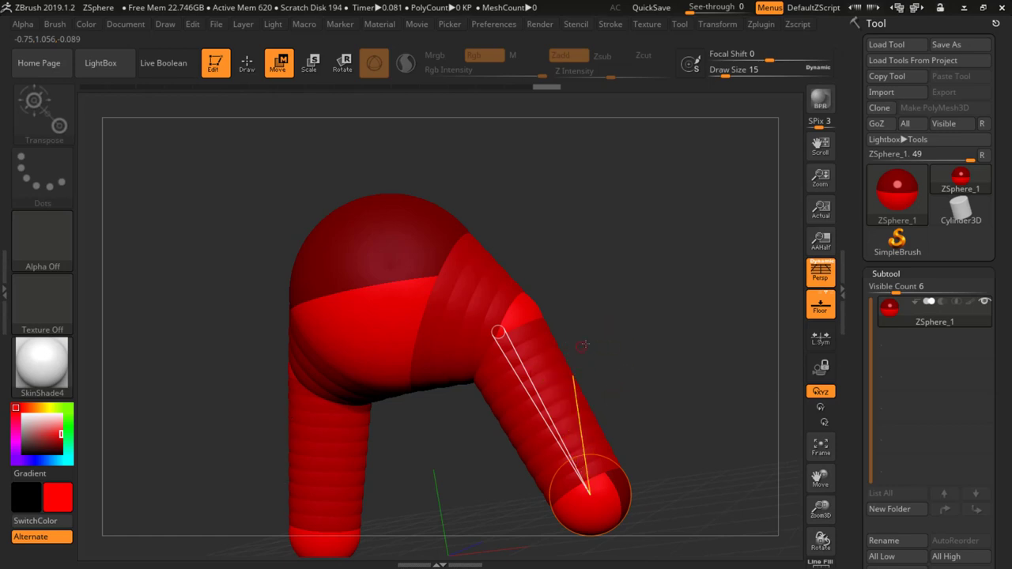
Add a child ZSphere to each knee and pull the pair straight down to form the lower legs
{"action": "left_click_drag", "start_coordinate": [593, 366], "coordinate": [621, 324]}
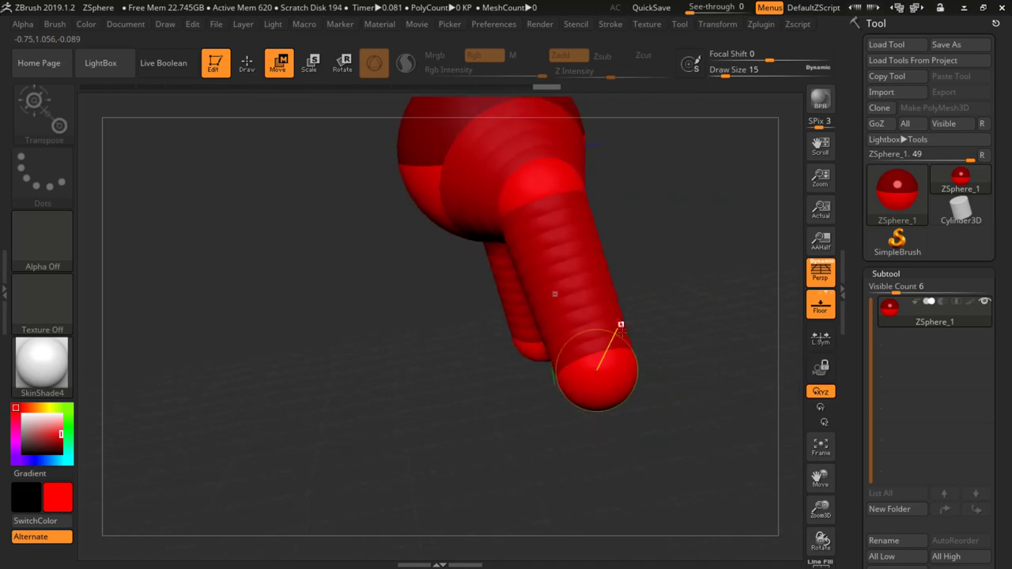
{"action": "key", "text": "q"}
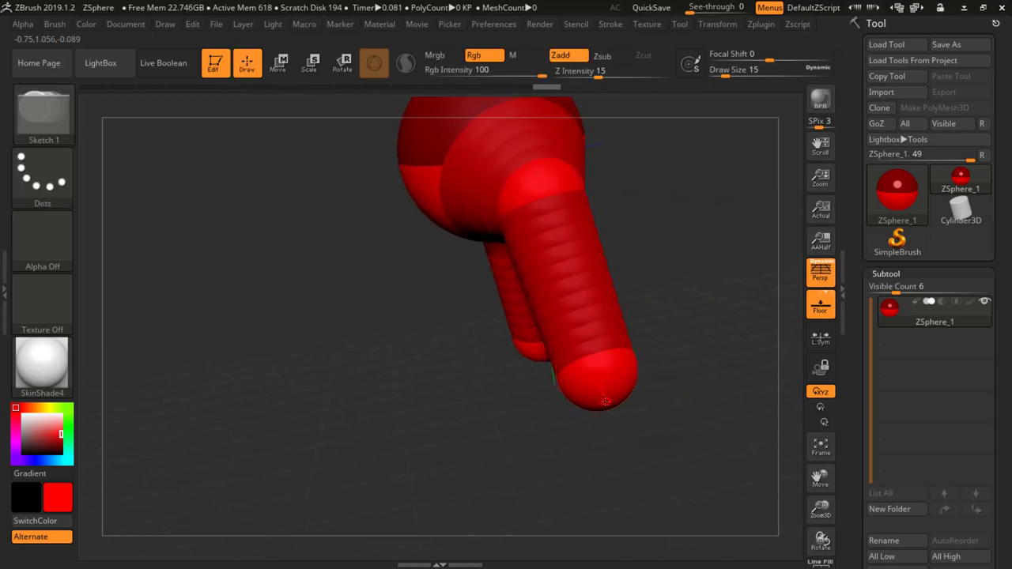
{"action": "left_click_drag", "start_coordinate": [605, 401], "coordinate": [611, 427]}
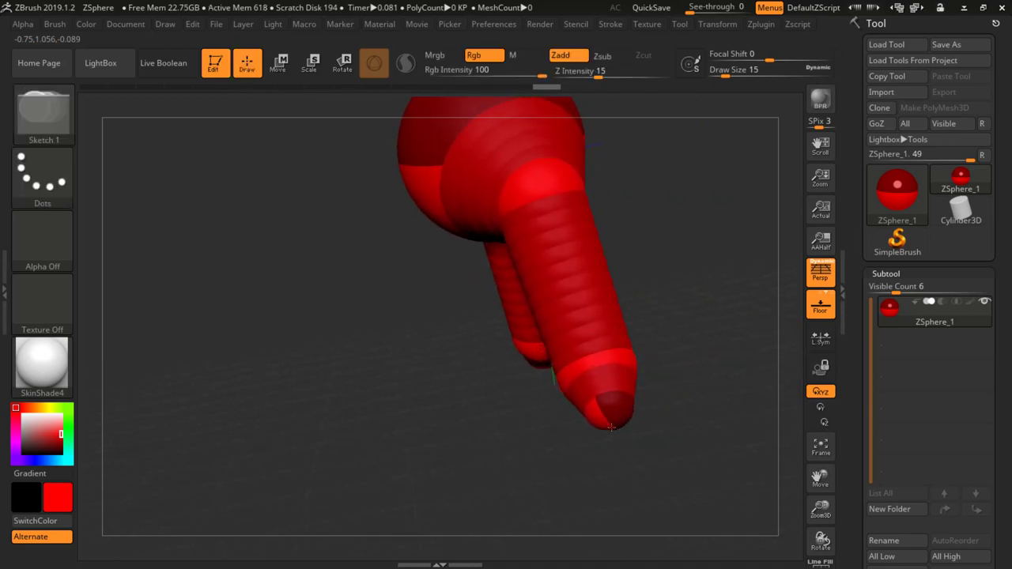
{"action": "key", "text": "w"}
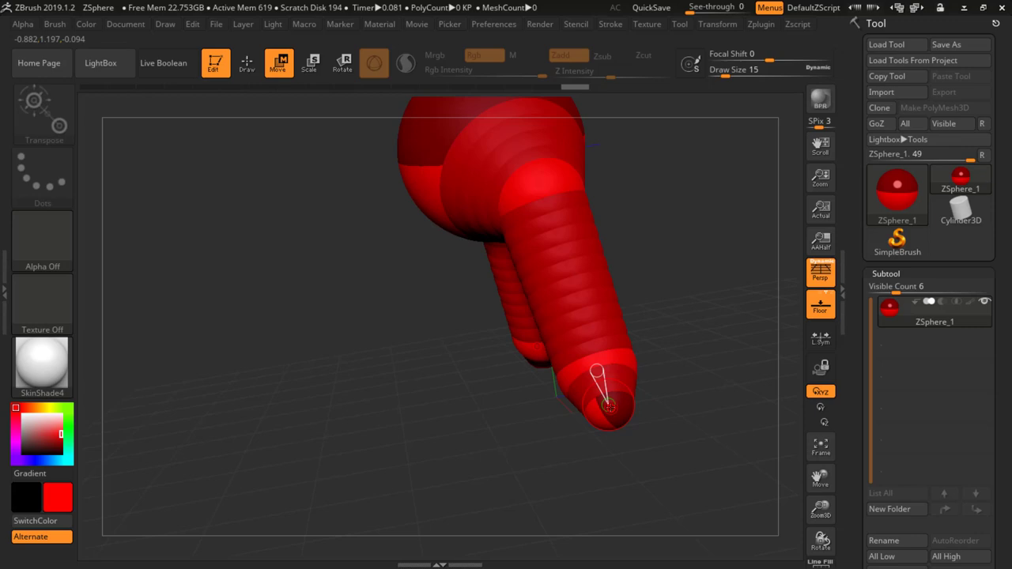
{"action": "left_click_drag", "start_coordinate": [612, 411], "coordinate": [617, 563]}
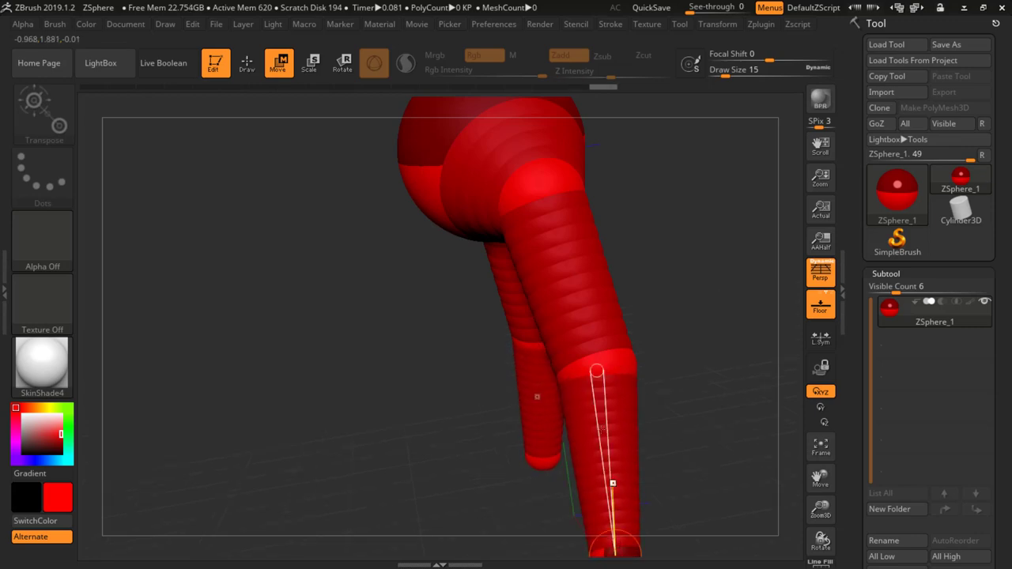
Preview the skinned mesh briefly, then move the knee ZSpheres backward so the legs bend at the knees
{"action": "key", "text": "a"}
{"action": "key", "text": "a"}
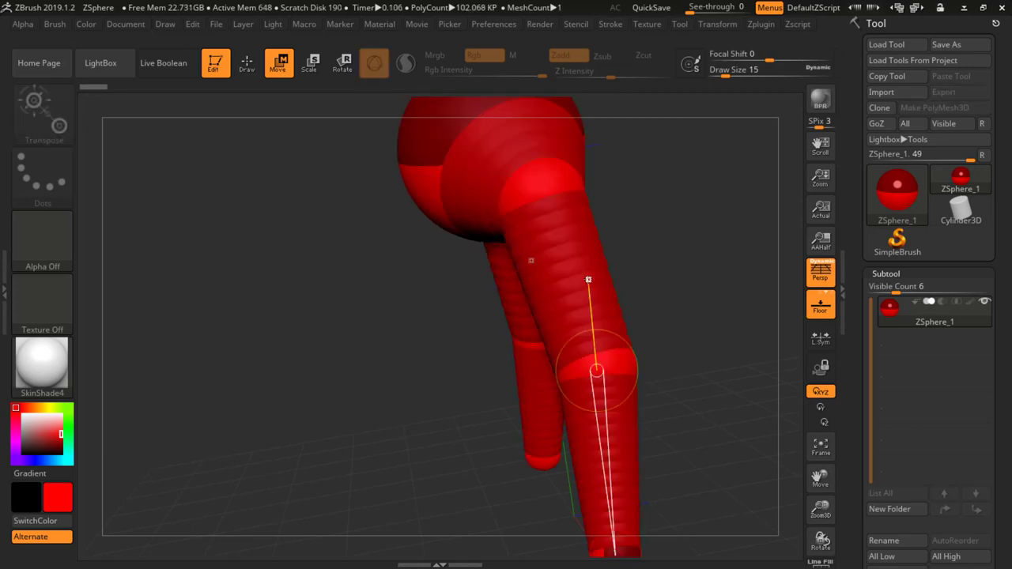
{"action": "key", "text": "f"}
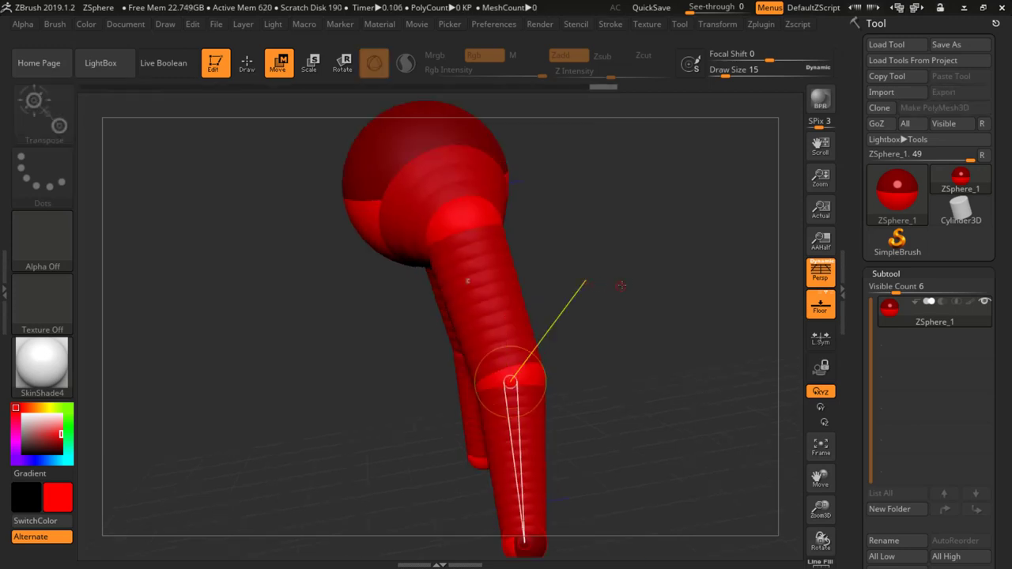
{"action": "mouse_move", "coordinate": [622, 285]}
{"action": "left_mouse_down"}
{"action": "mouse_move", "coordinate": [492, 278]}
{"action": "mouse_move", "coordinate": [621, 297]}
{"action": "mouse_move", "coordinate": [620, 284]}
{"action": "mouse_move", "coordinate": [610, 288]}
{"action": "left_mouse_up"}
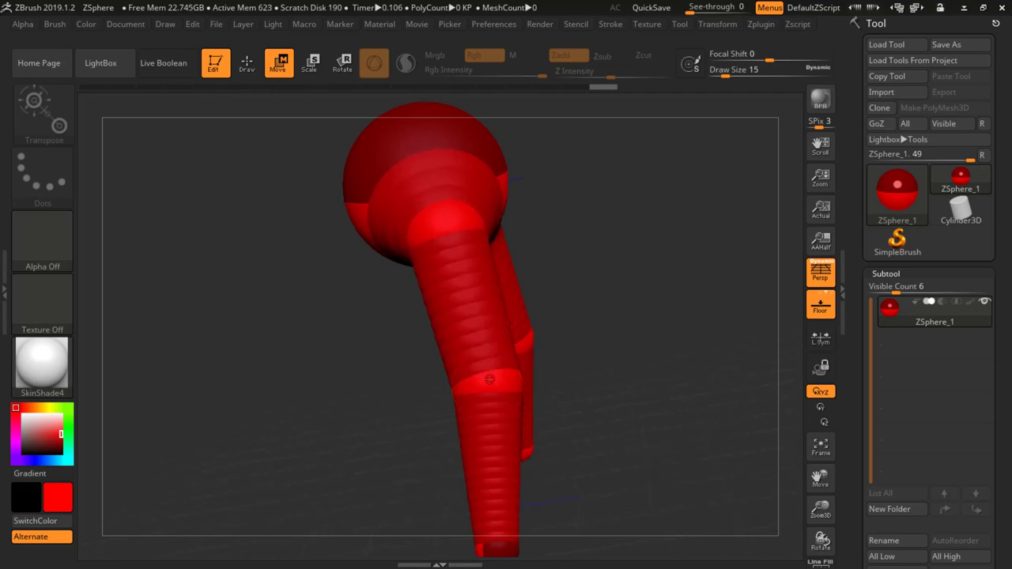
{"action": "left_click_drag", "start_coordinate": [490, 380], "coordinate": [383, 402]}
{"action": "mouse_move", "coordinate": [547, 320]}
{"action": "left_mouse_down"}
{"action": "mouse_move", "coordinate": [552, 341]}
{"action": "mouse_move", "coordinate": [518, 279]}
{"action": "left_mouse_up"}
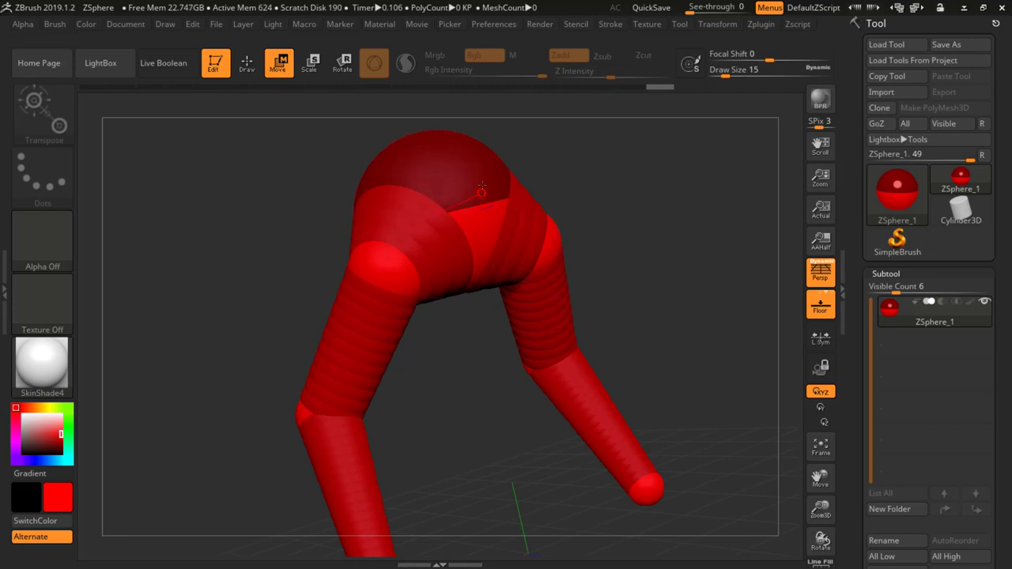
{"action": "left_click_drag", "start_coordinate": [518, 154], "coordinate": [526, 170]}
{"action": "key", "text": "super"}
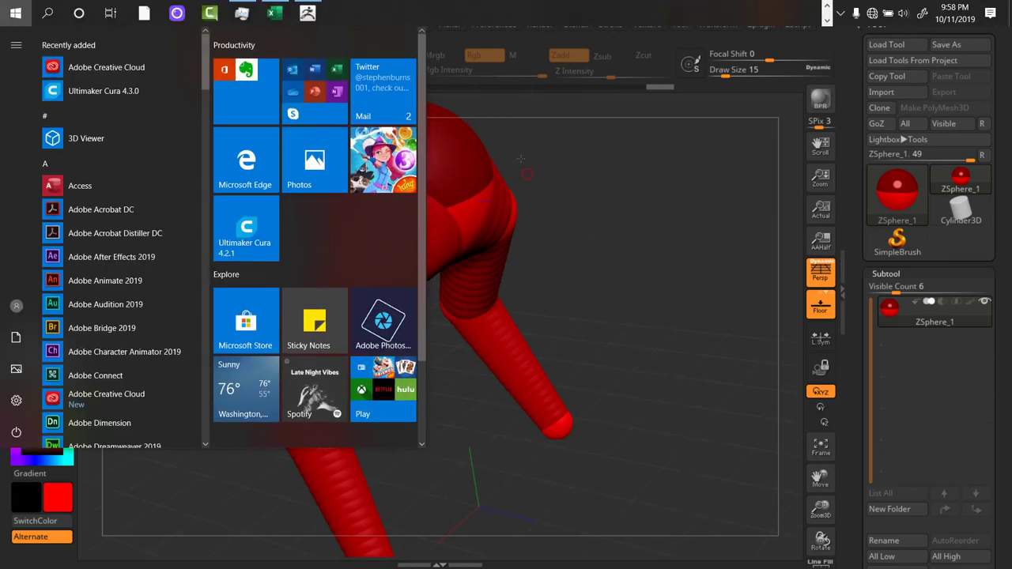
{"action": "key", "text": "super"}
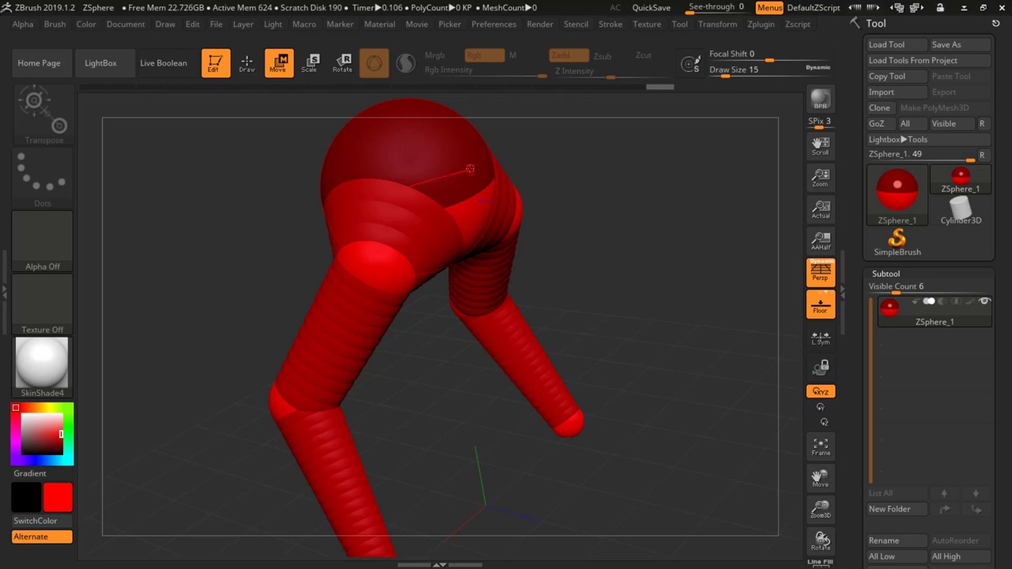
Add a child ZSphere to the front of the root sphere, pull it outward, and enlarge it for the torso base
{"action": "key", "text": "q"}
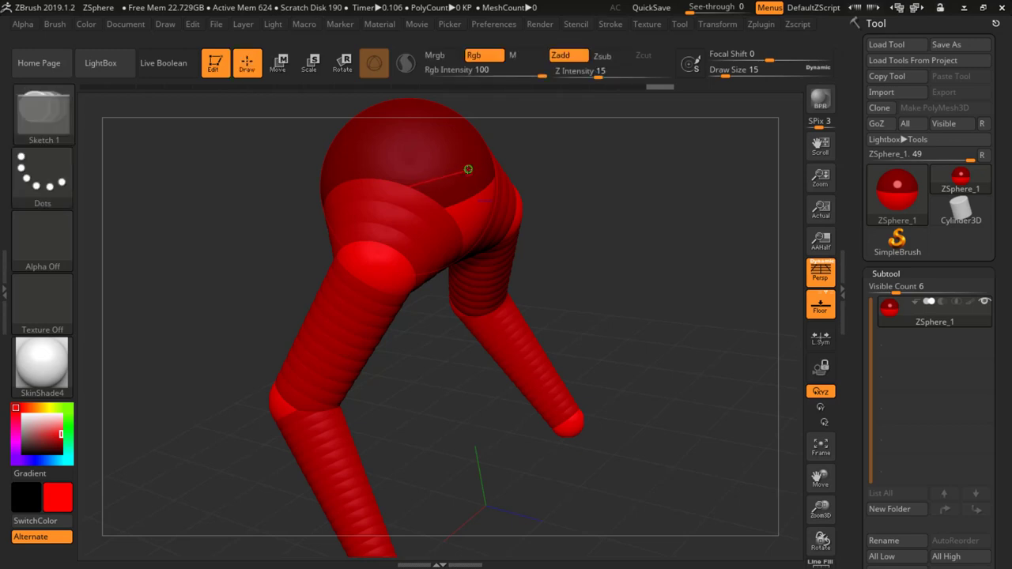
{"action": "mouse_move", "coordinate": [468, 170]}
{"action": "left_mouse_down"}
{"action": "mouse_move", "coordinate": [502, 164]}
{"action": "mouse_move", "coordinate": [478, 121]}
{"action": "mouse_move", "coordinate": [484, 149]}
{"action": "left_mouse_up"}
{"action": "key", "text": "w"}
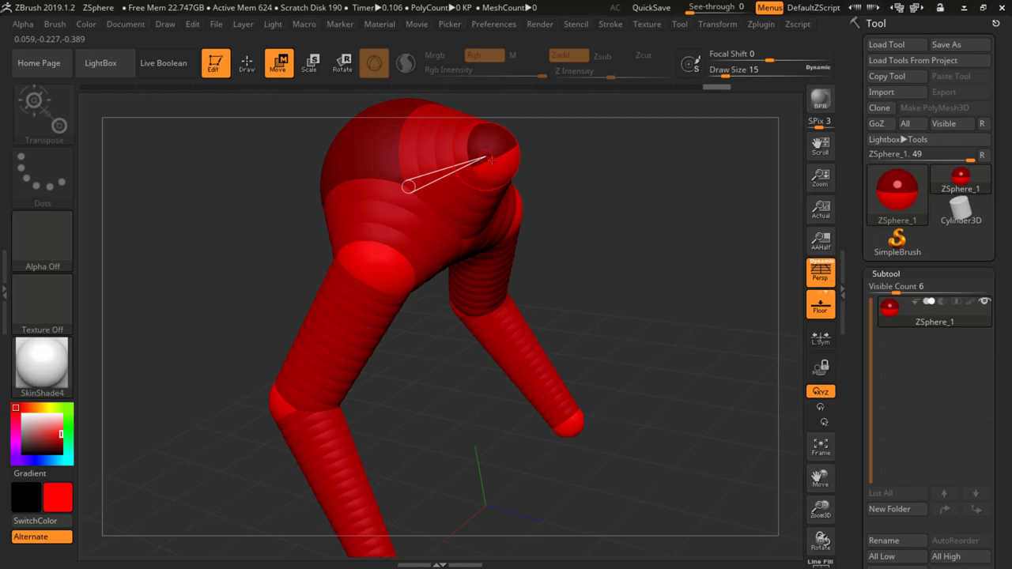
{"action": "key", "text": "r"}
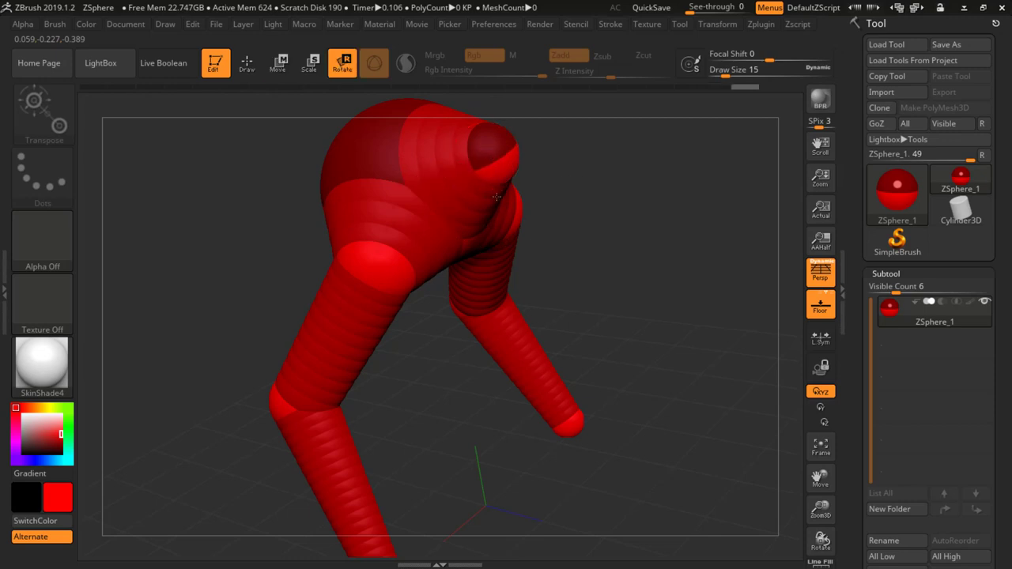
{"action": "key", "text": "e"}
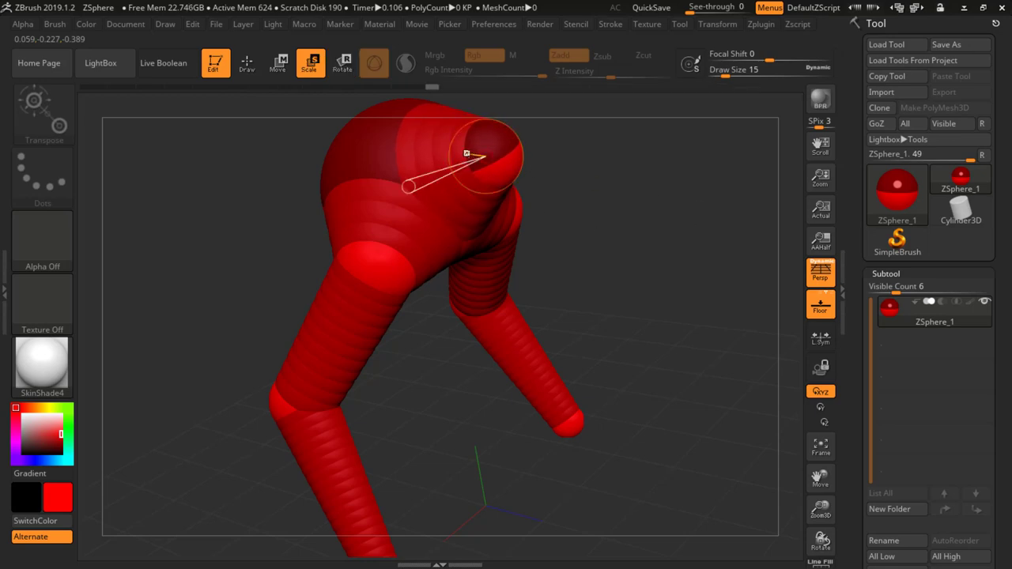
{"action": "left_click_drag", "start_coordinate": [492, 164], "coordinate": [560, 434]}
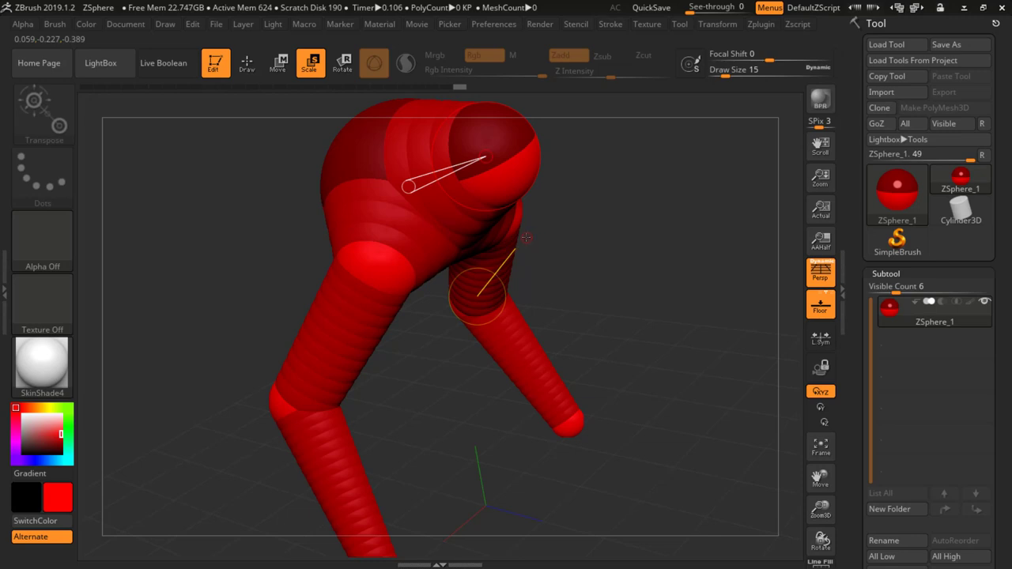
Move the torso base ZSphere upward so the body rises forward from the root sphere
{"action": "left_click_drag", "start_coordinate": [526, 237], "coordinate": [532, 238]}
{"action": "left_click_drag", "start_coordinate": [484, 261], "coordinate": [504, 274]}
{"action": "right_click_drag", "start_coordinate": [505, 275], "coordinate": [495, 271]}
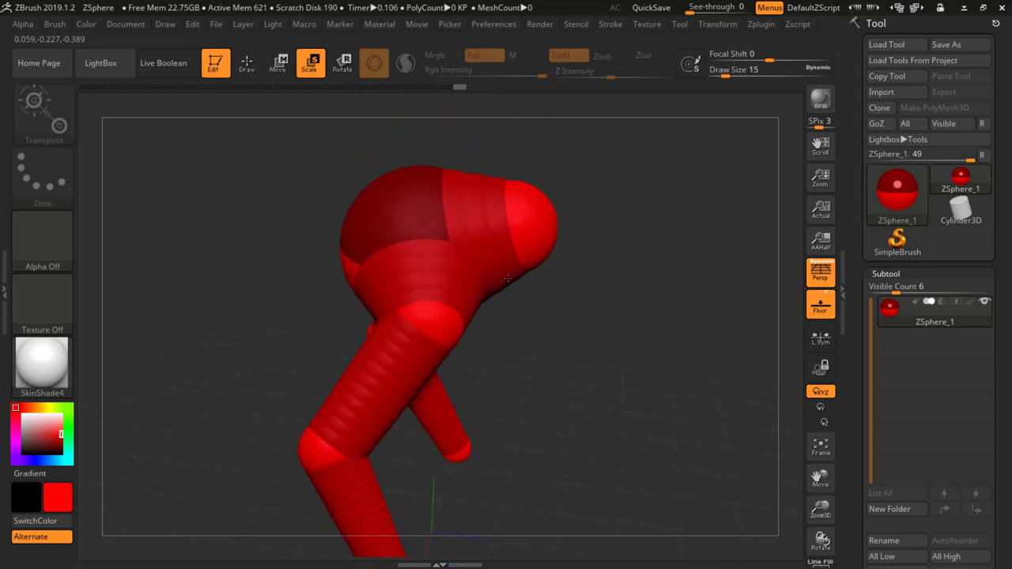
{"action": "left_click", "coordinate": [538, 229]}
{"action": "right_click_drag", "start_coordinate": [538, 229], "coordinate": [538, 231]}
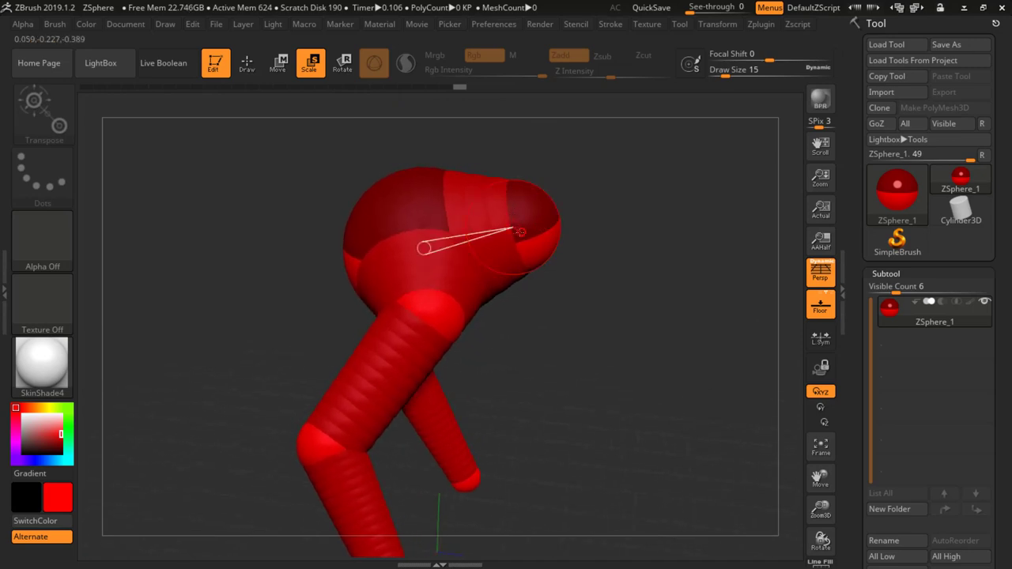
{"action": "key", "text": "w"}
{"action": "left_click_drag", "start_coordinate": [509, 228], "coordinate": [493, 204]}
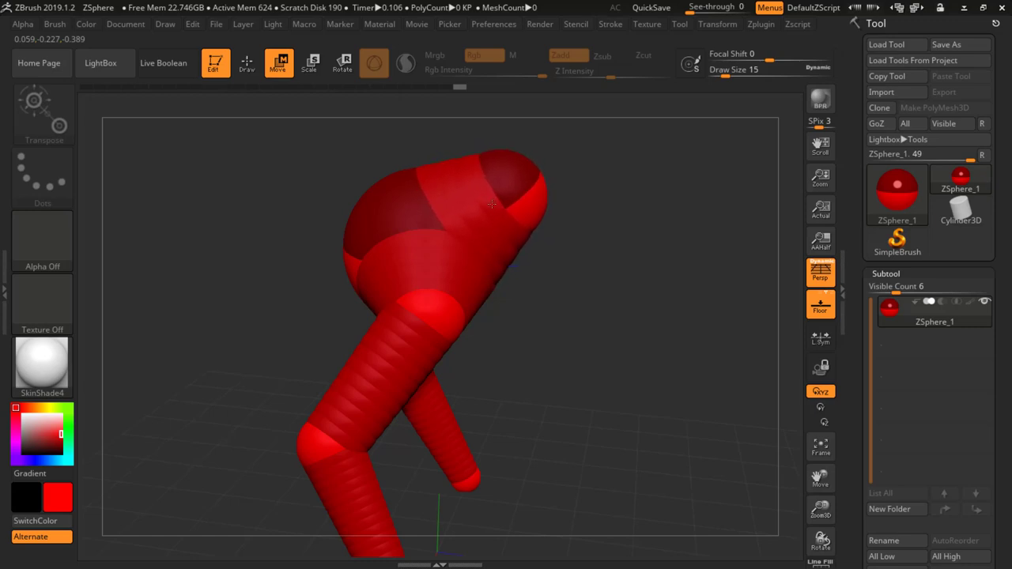
Add a child ZSphere to the torso base and pull it upward to extend the torso
{"action": "key", "text": "q"}
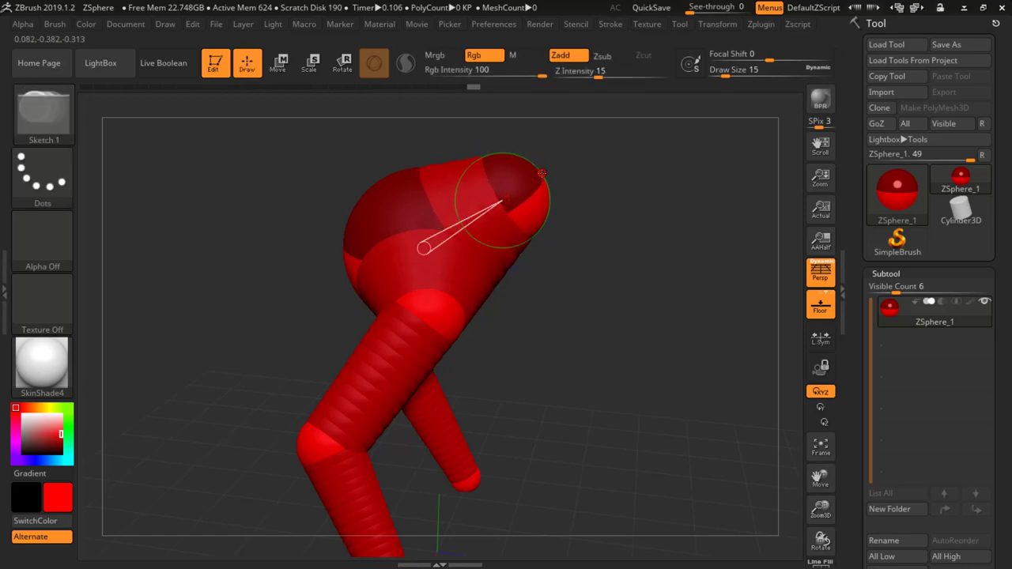
{"action": "mouse_move", "coordinate": [540, 176]}
{"action": "left_mouse_down"}
{"action": "mouse_move", "coordinate": [581, 166]}
{"action": "mouse_move", "coordinate": [640, 121]}
{"action": "mouse_move", "coordinate": [566, 111]}
{"action": "mouse_move", "coordinate": [569, 130]}
{"action": "mouse_move", "coordinate": [512, 94]}
{"action": "mouse_move", "coordinate": [530, 94]}
{"action": "left_mouse_up"}
{"action": "key", "text": "w"}
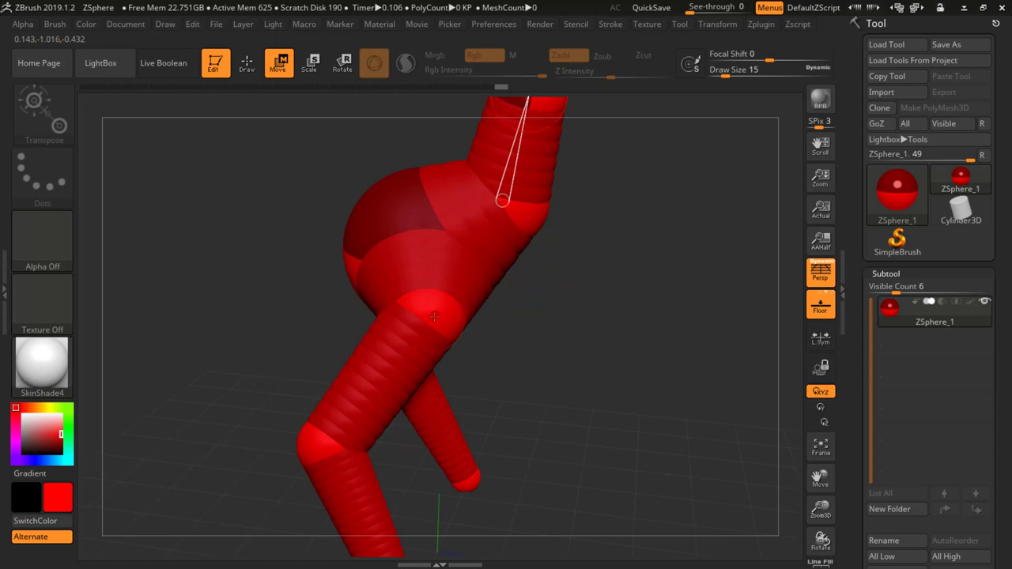
Pull one leg's hip ZSphere forward and down, and shift the same leg's knee ZSphere forward
{"action": "left_click_drag", "start_coordinate": [435, 316], "coordinate": [532, 364]}
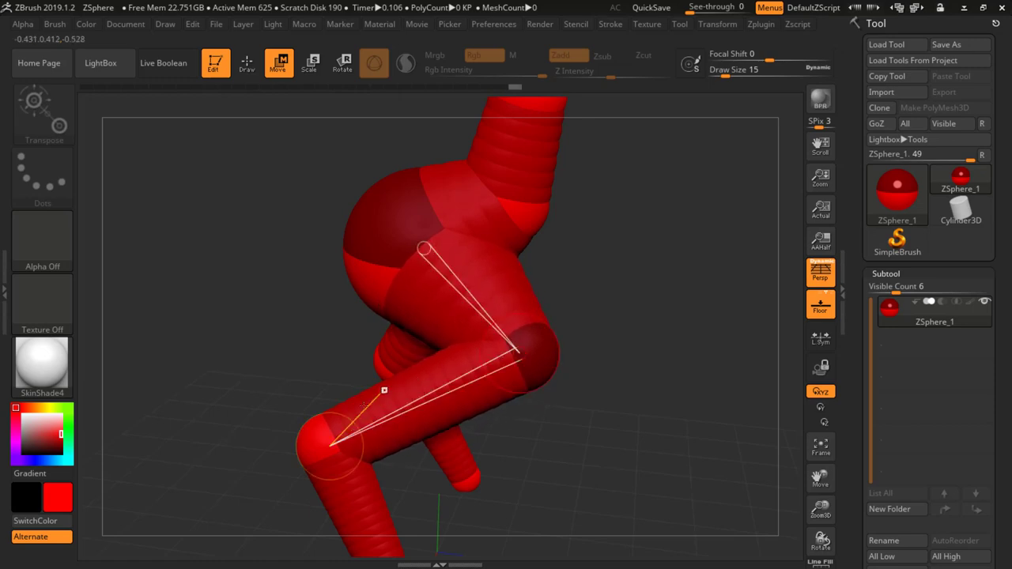
{"action": "left_click_drag", "start_coordinate": [365, 404], "coordinate": [426, 392]}
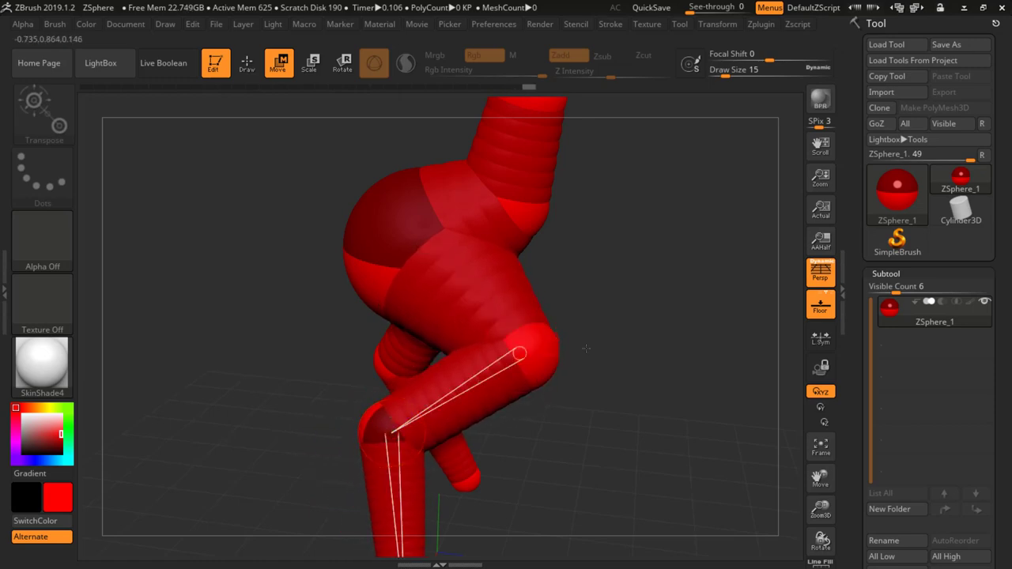
{"action": "left_click_drag", "start_coordinate": [586, 348], "coordinate": [517, 293]}
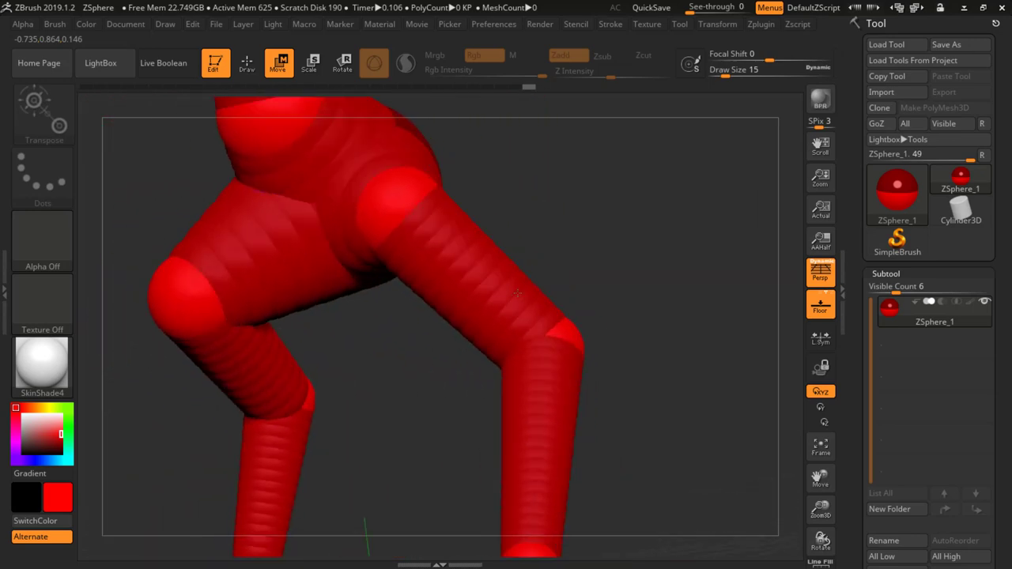
Swing the other leg's knee ZSphere forward and outward, and pull its ankle ZSphere back behind the body
{"action": "right_click_drag", "start_coordinate": [515, 321], "coordinate": [487, 328]}
{"action": "left_click_drag", "start_coordinate": [504, 329], "coordinate": [296, 295]}
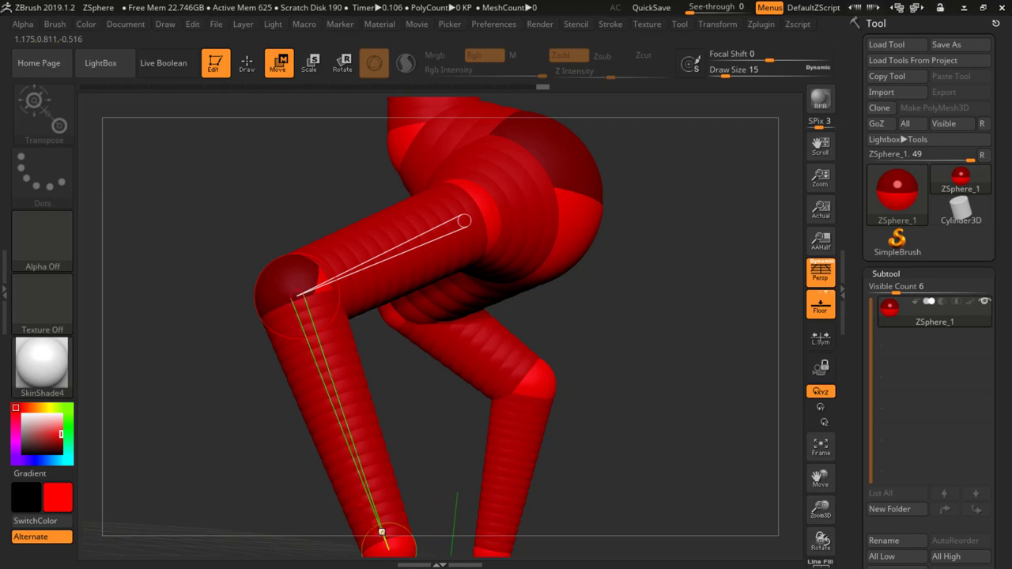
{"action": "left_click_drag", "start_coordinate": [382, 532], "coordinate": [503, 495]}
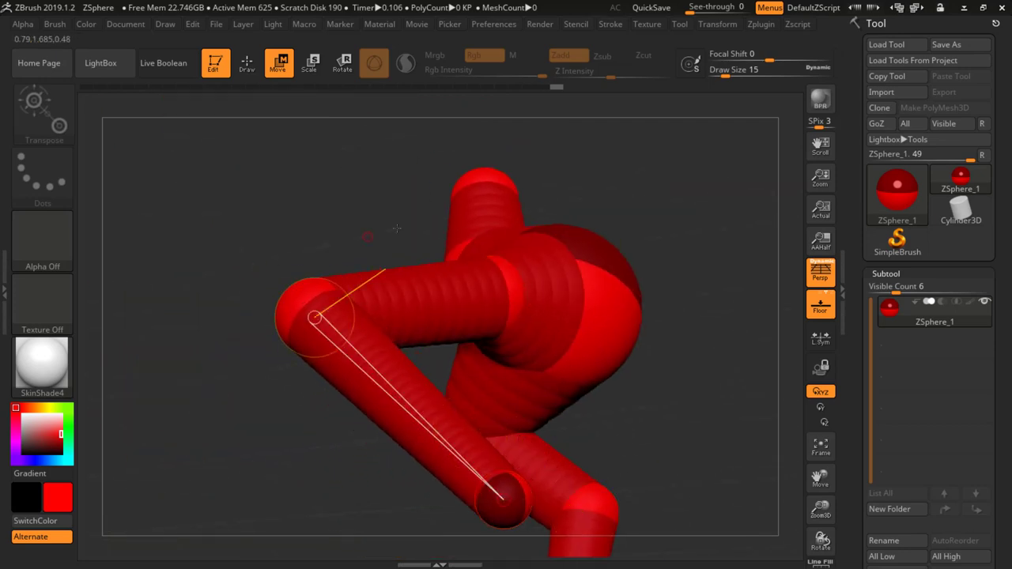
Move the outstretched leg's knee ZSphere closer to the body to shorten its thigh
{"action": "key", "text": "f"}
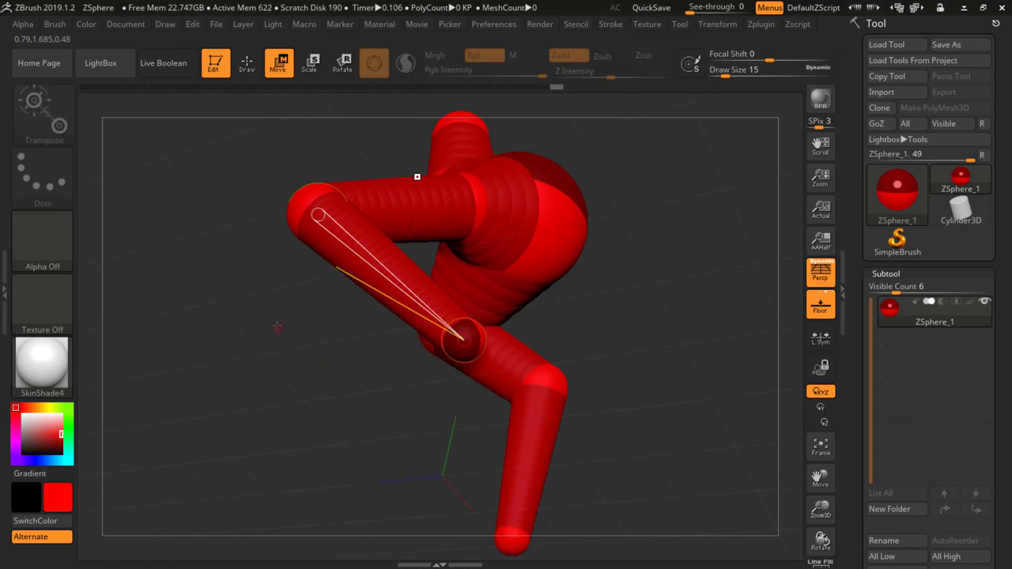
{"action": "left_click_drag", "start_coordinate": [277, 327], "coordinate": [364, 300]}
{"action": "left_click_drag", "start_coordinate": [259, 290], "coordinate": [657, 162]}
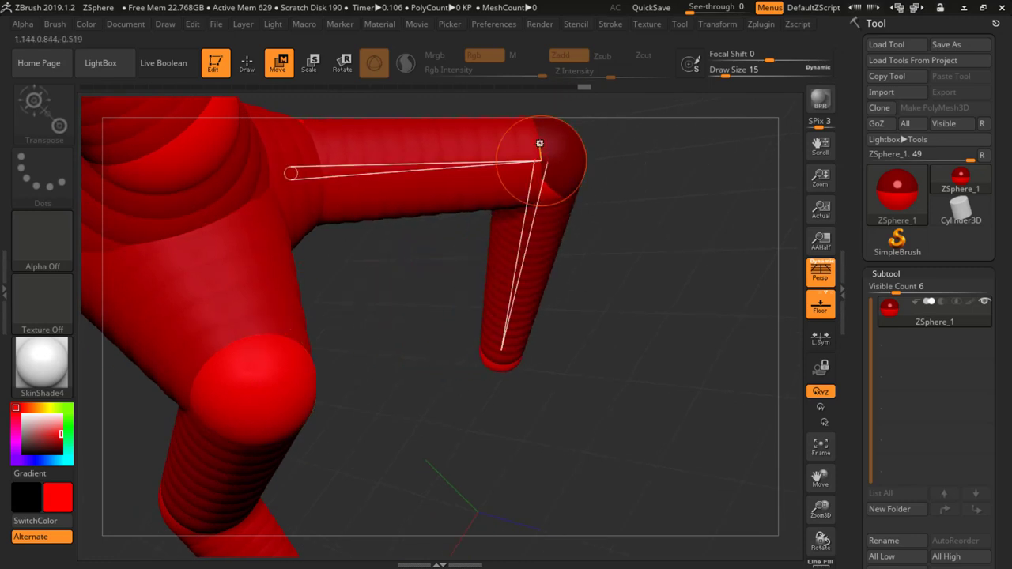
{"action": "left_click_drag", "start_coordinate": [538, 146], "coordinate": [486, 161]}
Swing the outstretched leg away from the front leg and reposition its hip ZSphere against the root sphere
{"action": "key", "text": "f"}
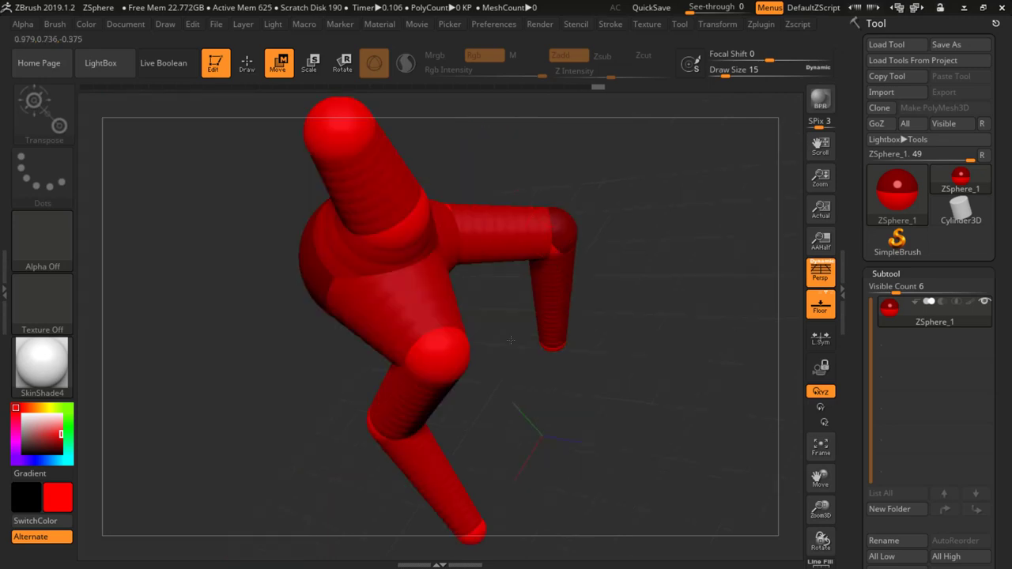
{"action": "mouse_move", "coordinate": [511, 340]}
{"action": "left_mouse_down"}
{"action": "mouse_move", "coordinate": [475, 304]}
{"action": "mouse_move", "coordinate": [479, 338]}
{"action": "mouse_move", "coordinate": [506, 324]}
{"action": "mouse_move", "coordinate": [505, 344]}
{"action": "left_mouse_up"}
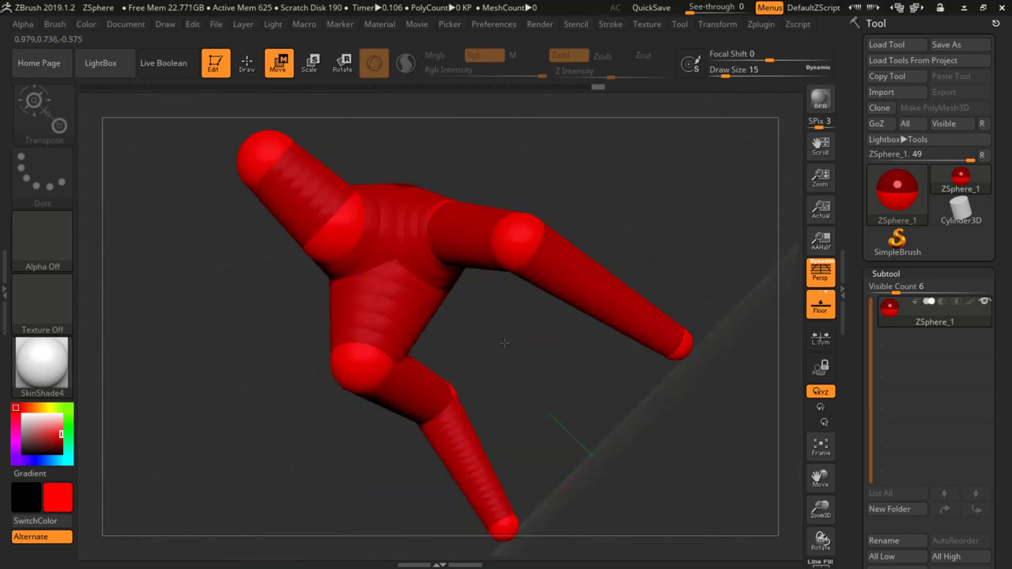
{"action": "right_click_drag", "start_coordinate": [505, 343], "coordinate": [440, 342]}
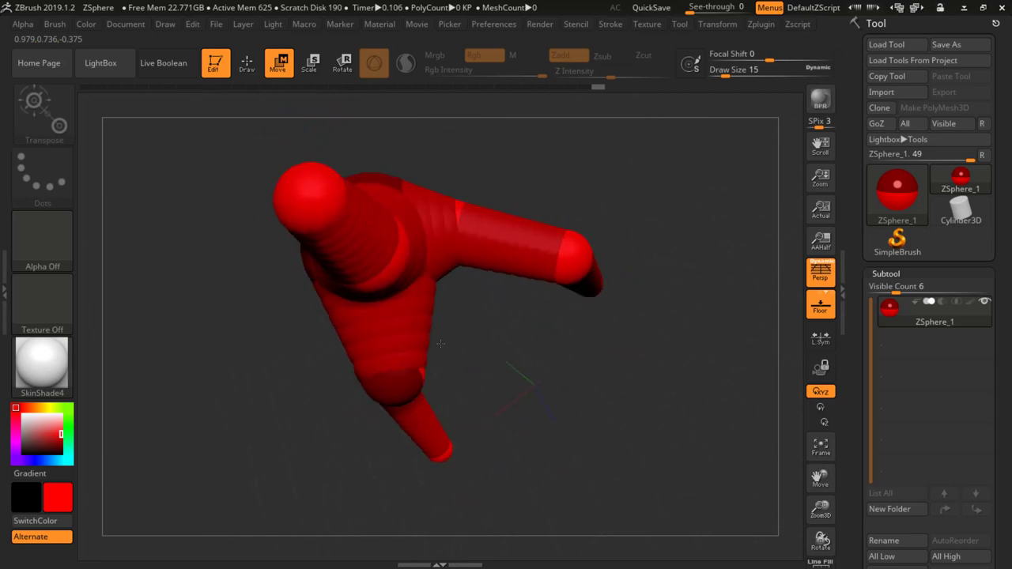
{"action": "mouse_move", "coordinate": [440, 344]}
{"action": "left_mouse_down"}
{"action": "mouse_move", "coordinate": [413, 370]}
{"action": "mouse_move", "coordinate": [441, 337]}
{"action": "left_mouse_up"}
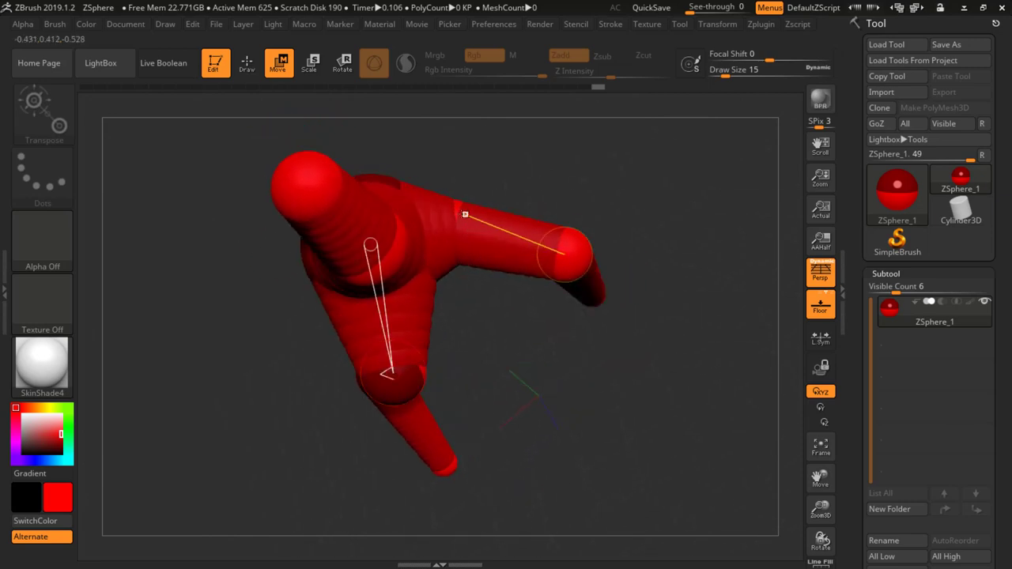
{"action": "left_click_drag", "start_coordinate": [498, 225], "coordinate": [512, 194]}
{"action": "left_click_drag", "start_coordinate": [452, 228], "coordinate": [442, 215]}
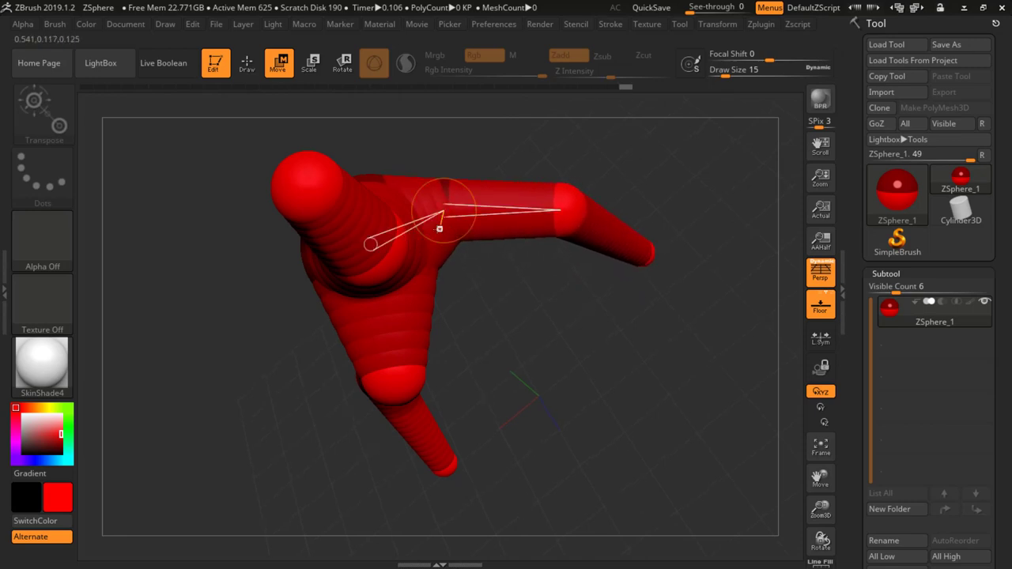
Adjust the scale of the outstretched leg, slightly enlarging its knee ZSphere
{"action": "key", "text": "e"}
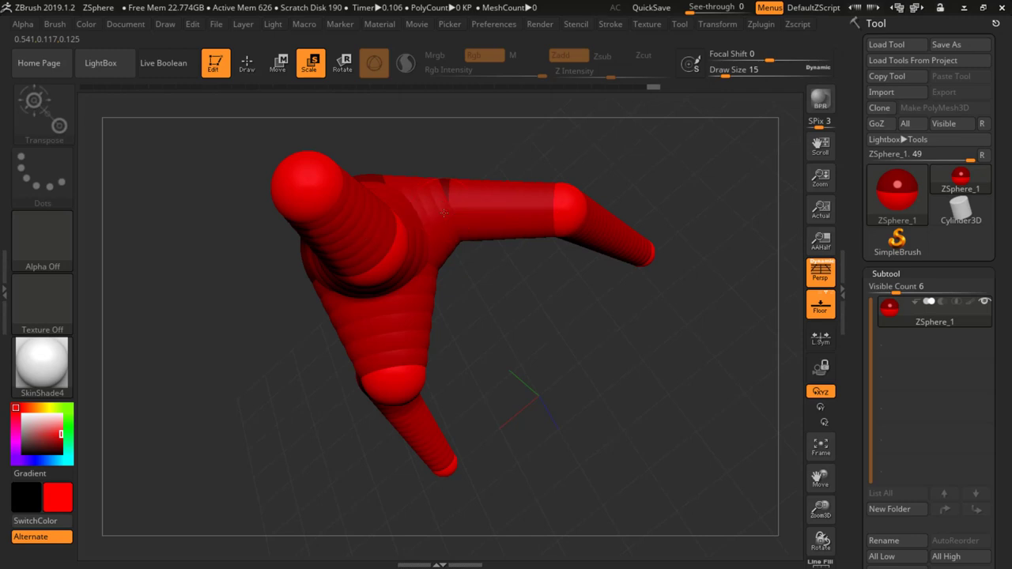
{"action": "right_click_drag", "start_coordinate": [480, 193], "coordinate": [449, 209]}
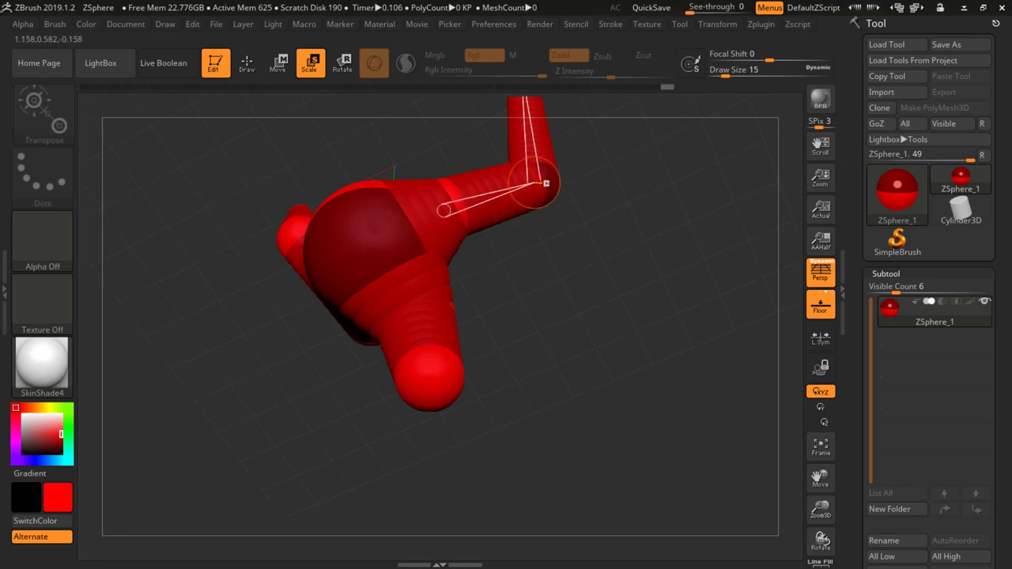
{"action": "left_click_drag", "start_coordinate": [576, 173], "coordinate": [503, 193]}
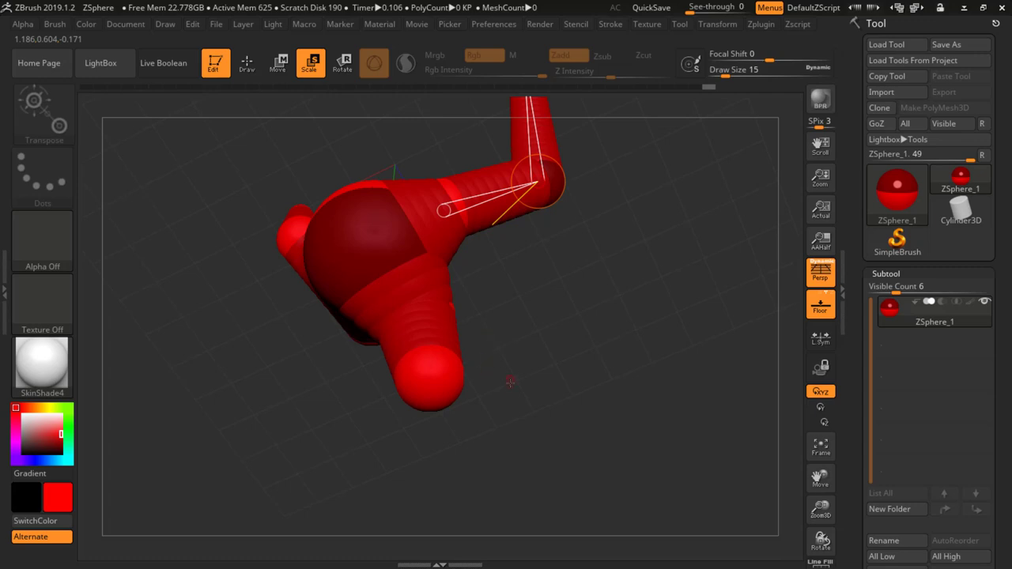
Enlarge the torso's top ZSphere into a broad, rounded upper body wider than the hips
{"action": "left_click_drag", "start_coordinate": [510, 382], "coordinate": [509, 334]}
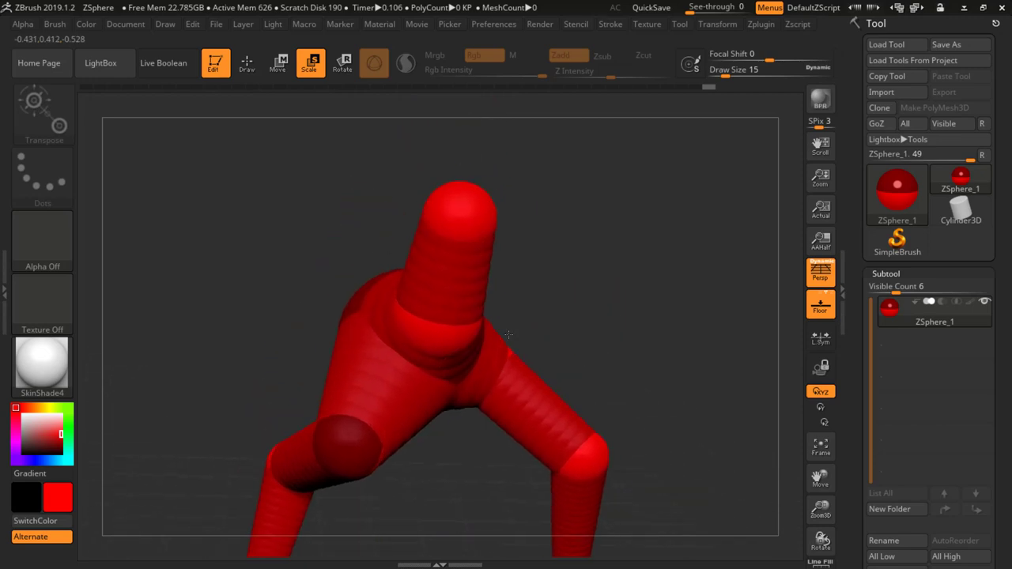
{"action": "right_click_drag", "start_coordinate": [440, 276], "coordinate": [436, 254]}
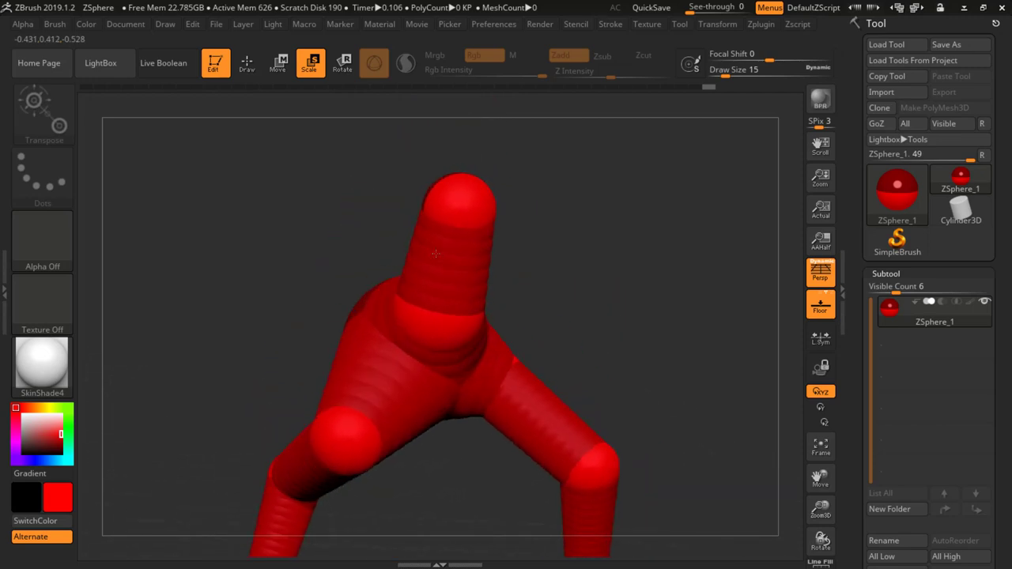
{"action": "left_click_drag", "start_coordinate": [435, 253], "coordinate": [448, 228]}
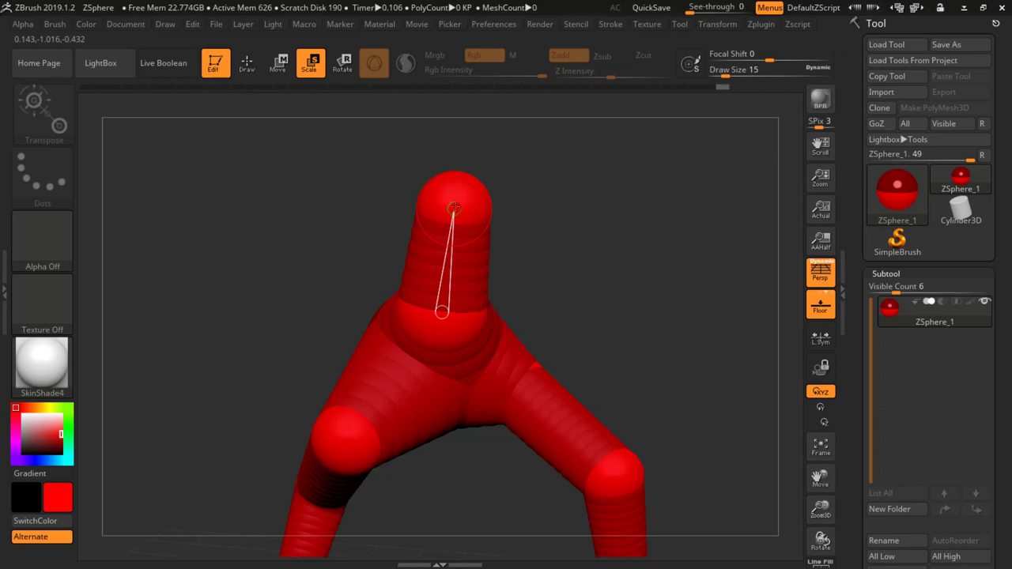
{"action": "left_click_drag", "start_coordinate": [454, 209], "coordinate": [528, 225]}
{"action": "left_click_drag", "start_coordinate": [454, 210], "coordinate": [455, 273]}
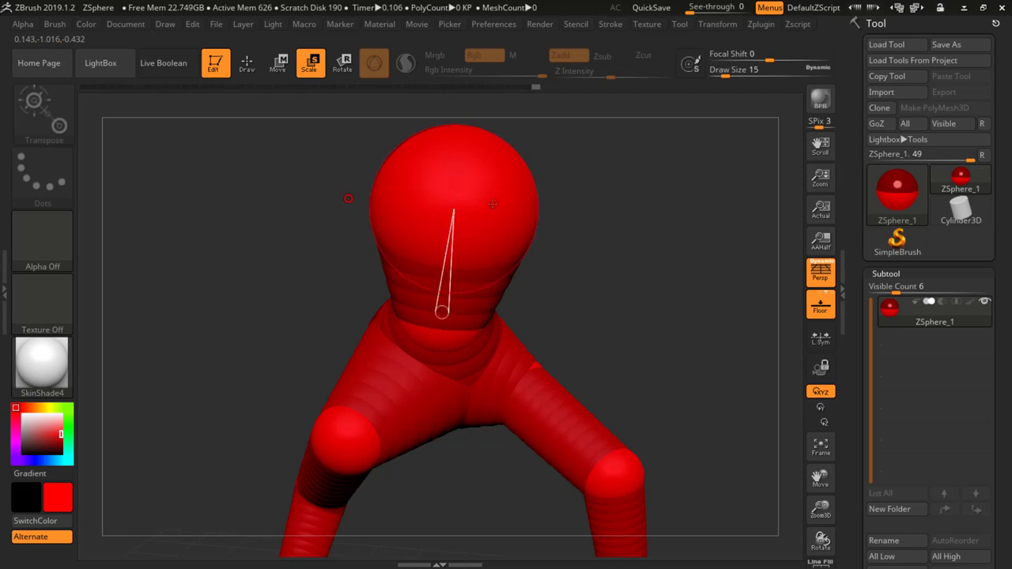
Add the missing second shoulder ZSphere to the upper body and pull both shoulder ZSpheres in close to the chest
{"action": "key", "text": "q"}
{"action": "left_click_drag", "start_coordinate": [497, 205], "coordinate": [507, 219]}
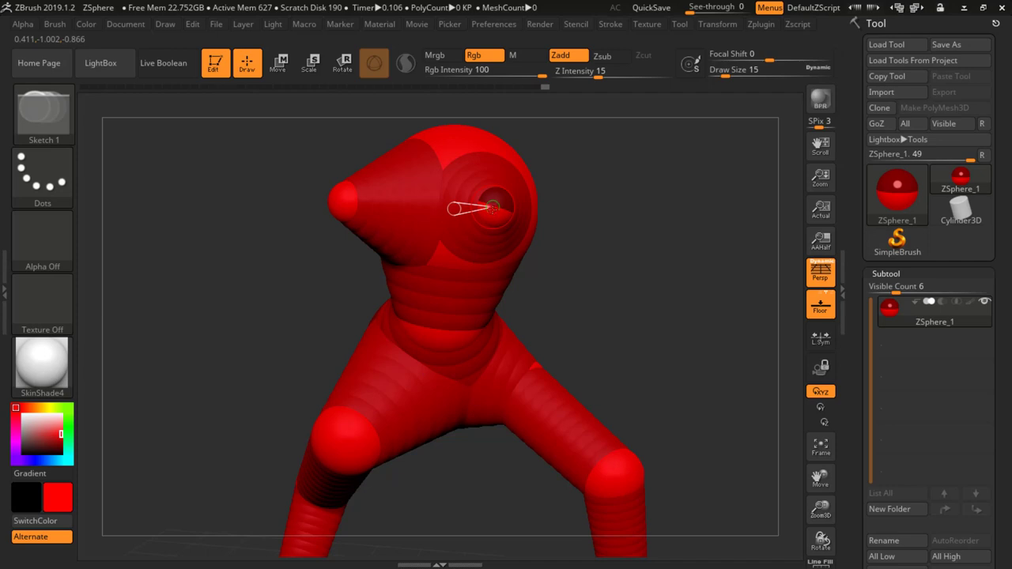
{"action": "key", "text": "w"}
{"action": "left_click_drag", "start_coordinate": [492, 207], "coordinate": [575, 219]}
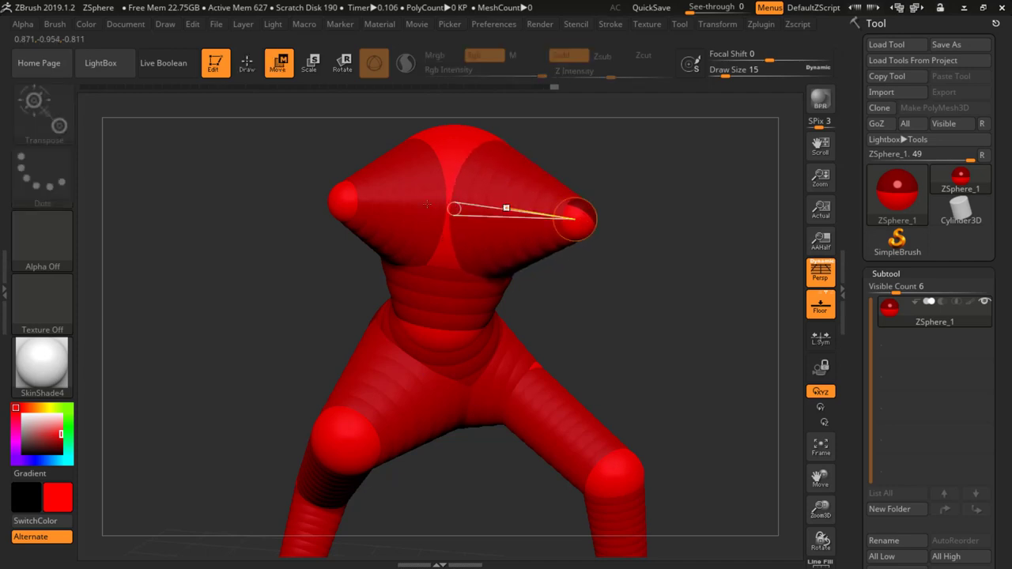
{"action": "left_click_drag", "start_coordinate": [355, 203], "coordinate": [388, 185]}
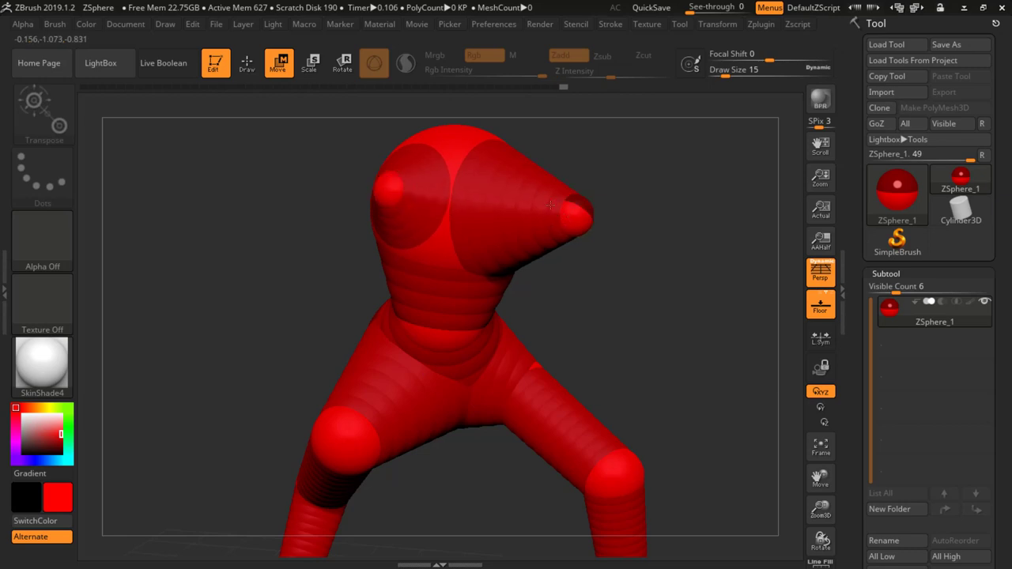
{"action": "left_click_drag", "start_coordinate": [551, 205], "coordinate": [526, 208]}
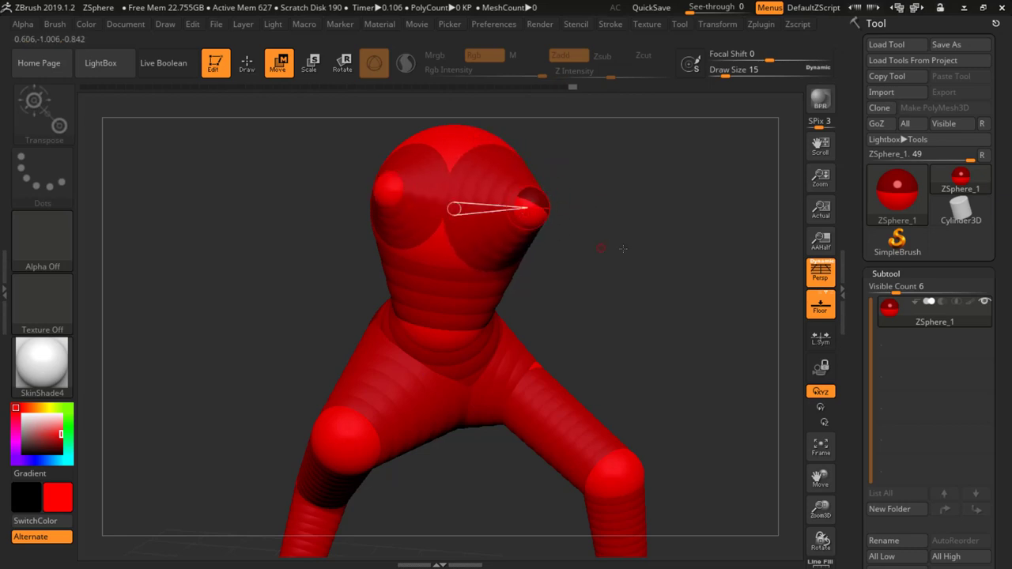
Draw a new ZSphere out of one shoulder and move it forward to form a short upper arm
{"action": "left_click_drag", "start_coordinate": [567, 240], "coordinate": [628, 181]}
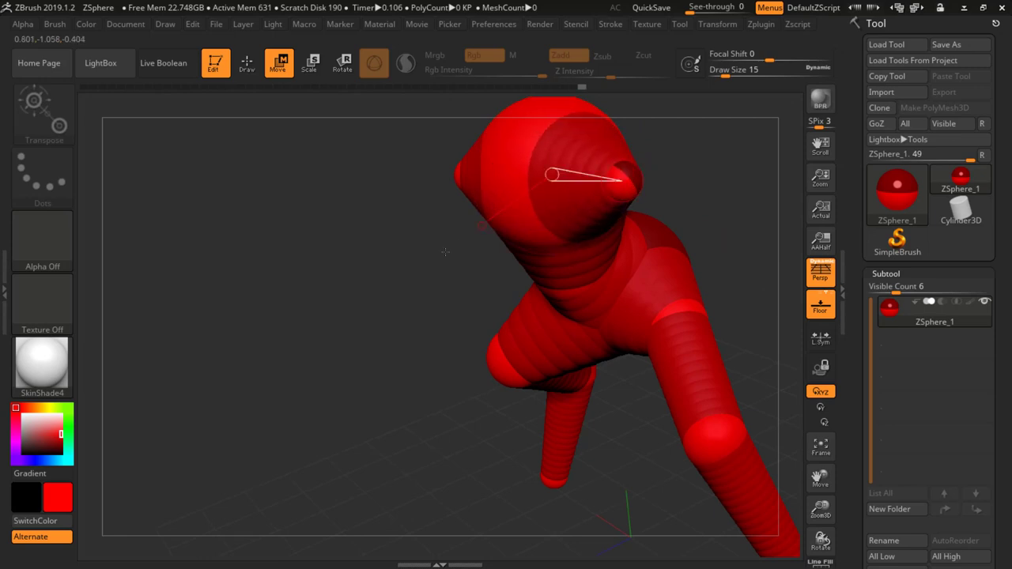
{"action": "left_click_drag", "start_coordinate": [445, 247], "coordinate": [518, 207]}
{"action": "left_click_drag", "start_coordinate": [445, 174], "coordinate": [393, 223]}
{"action": "key", "text": "q"}
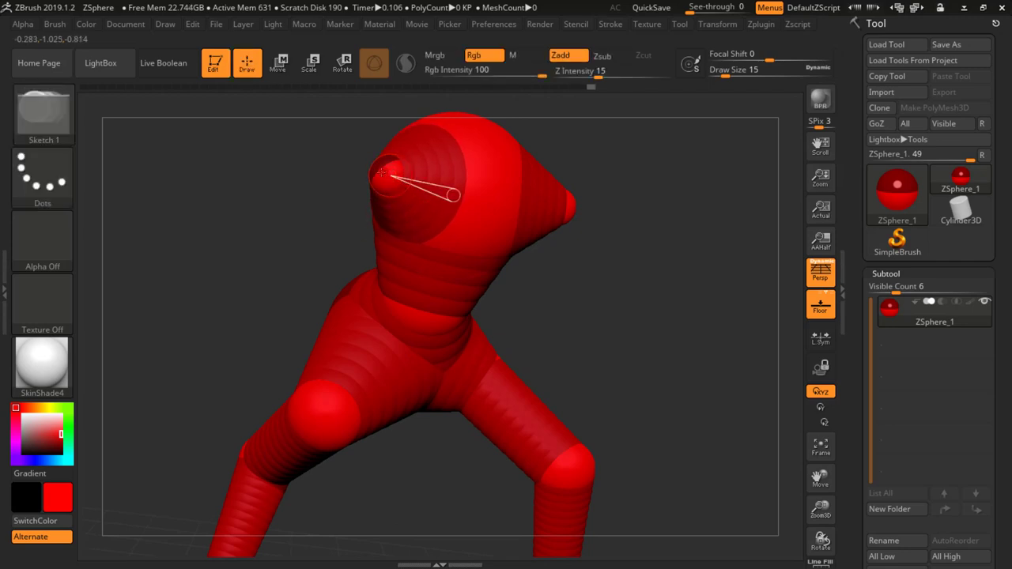
{"action": "mouse_move", "coordinate": [381, 173]}
{"action": "left_mouse_down"}
{"action": "mouse_move", "coordinate": [254, 191]}
{"action": "mouse_move", "coordinate": [286, 200]}
{"action": "left_mouse_up"}
{"action": "key", "text": "w"}
{"action": "left_click_drag", "start_coordinate": [544, 250], "coordinate": [572, 236]}
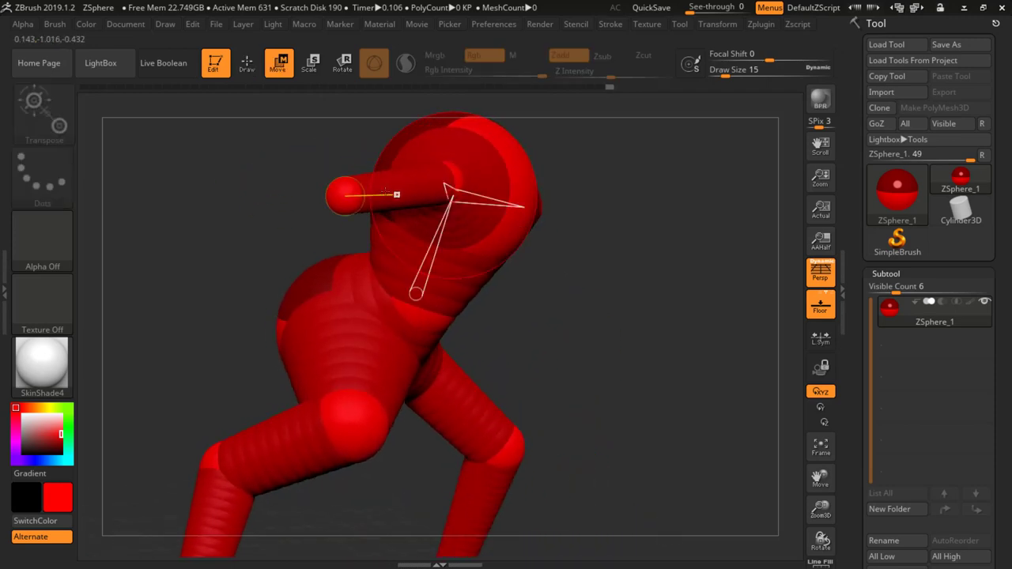
{"action": "left_click_drag", "start_coordinate": [346, 199], "coordinate": [488, 227]}
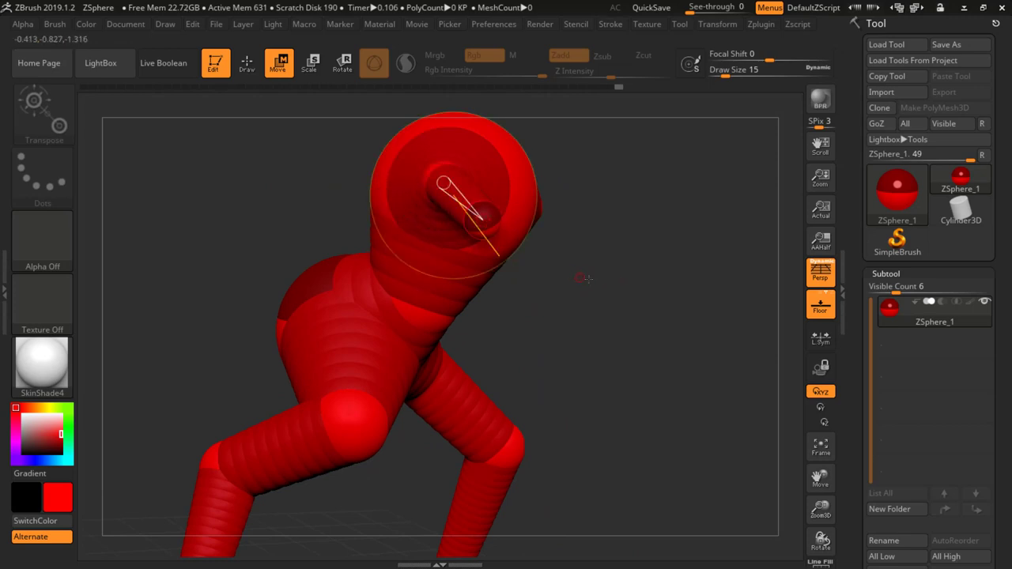
{"action": "left_click_drag", "start_coordinate": [585, 279], "coordinate": [563, 305]}
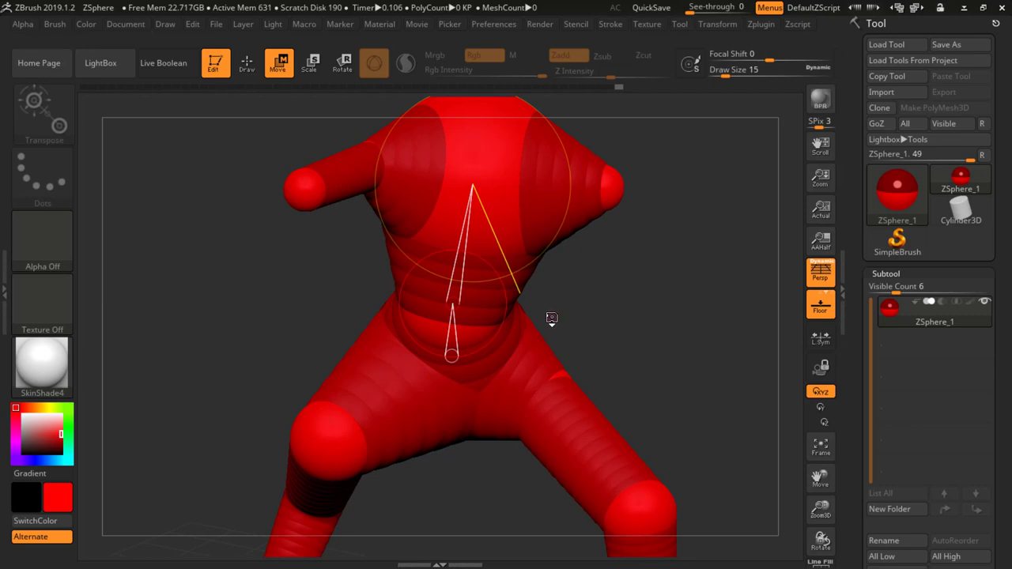
Preview the ZSphere figure as a skin mesh and choose the ClayBuildup brush with a draw size of 120
{"action": "key", "text": "a"}
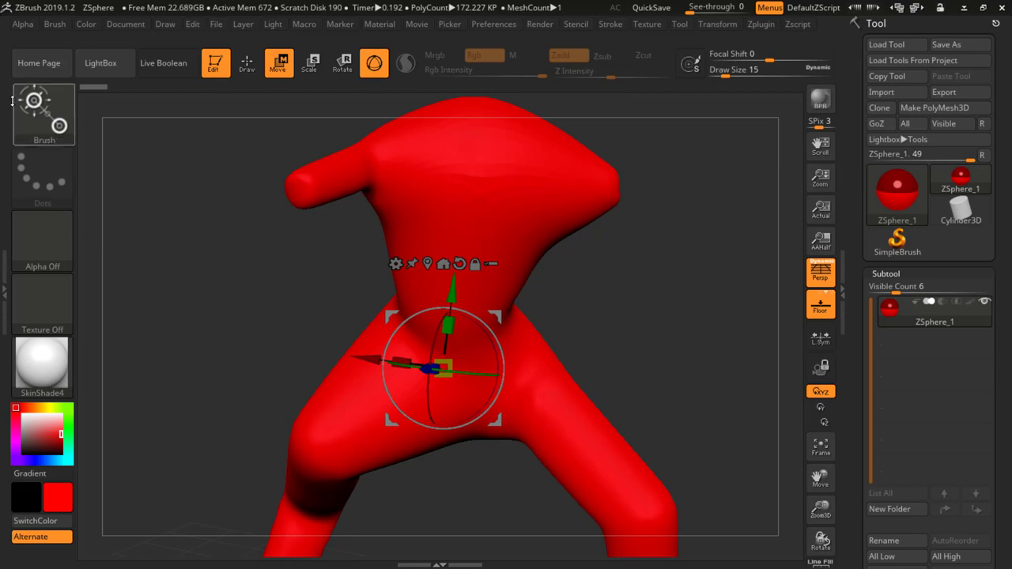
{"action": "left_click", "coordinate": [45, 120]}
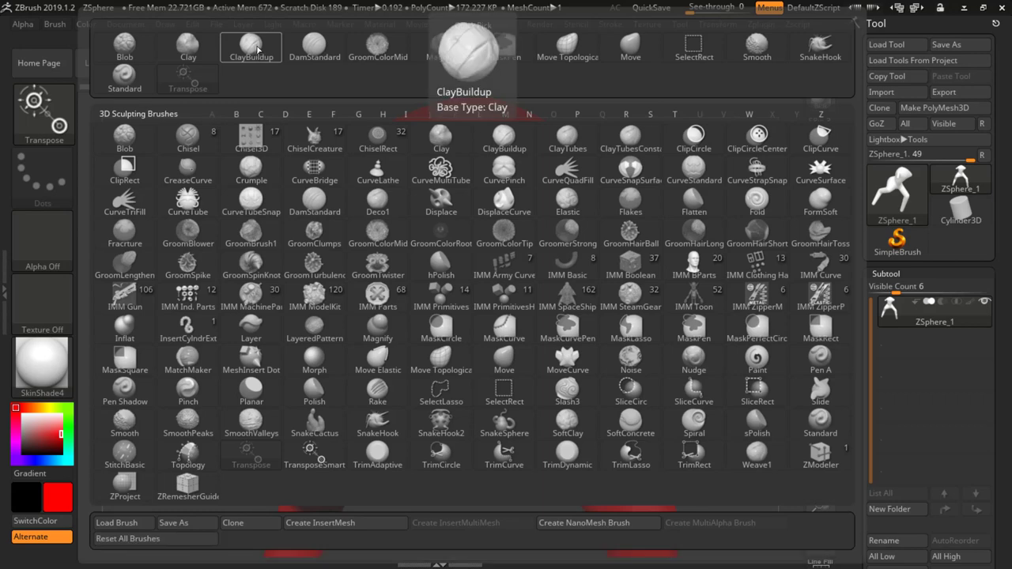
{"action": "left_click", "coordinate": [260, 55]}
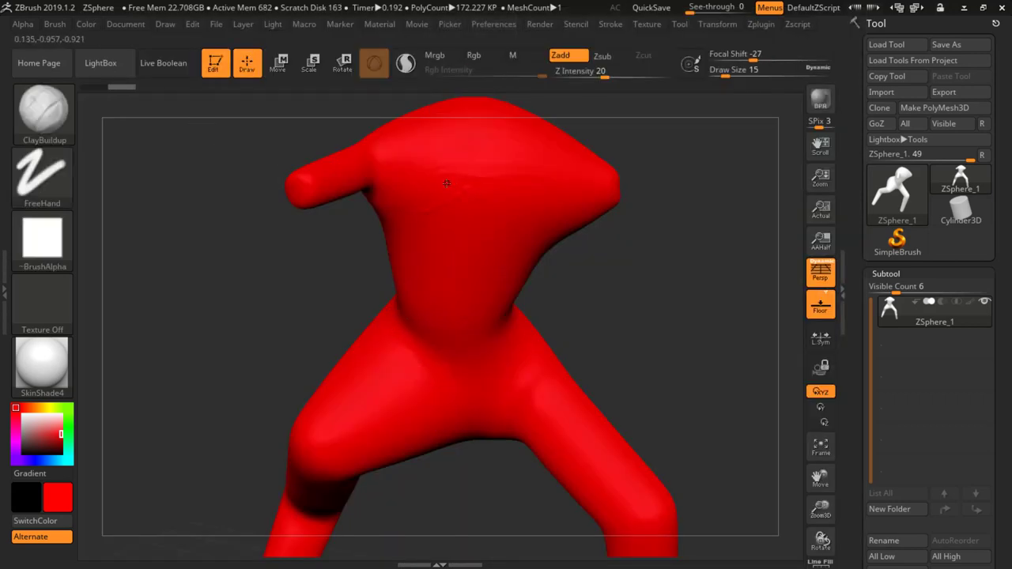
{"action": "key", "text": "space"}
{"action": "key", "text": "space"}
{"action": "mouse_move", "coordinate": [452, 193]}
{"action": "left_mouse_down"}
{"action": "mouse_move", "coordinate": [486, 200]}
{"action": "mouse_move", "coordinate": [475, 200]}
{"action": "left_mouse_up"}
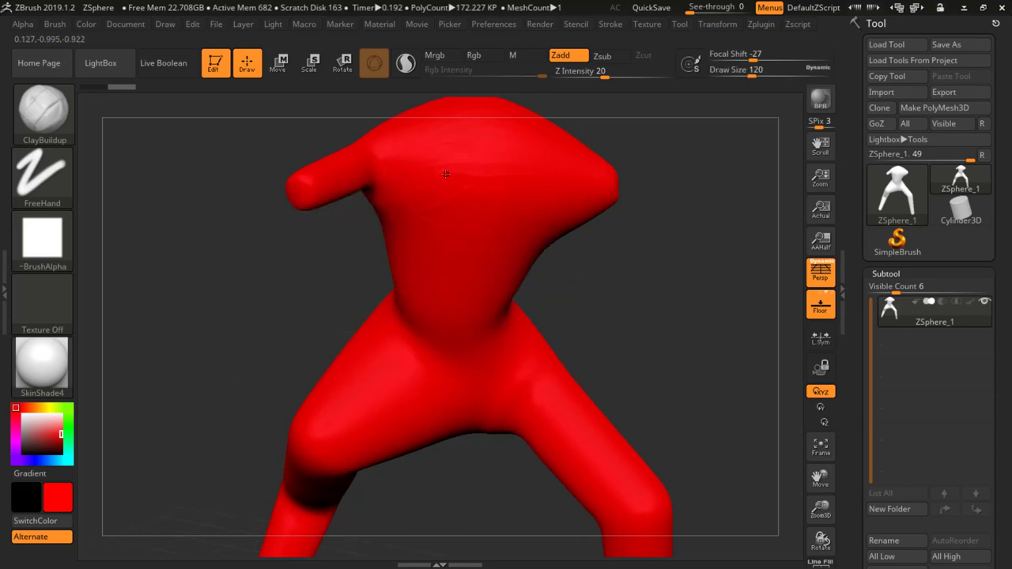
Sculpt trial ClayBuildup strokes over the chest, abdomen and one side of the waist
{"action": "left_click_drag", "start_coordinate": [460, 332], "coordinate": [416, 298]}
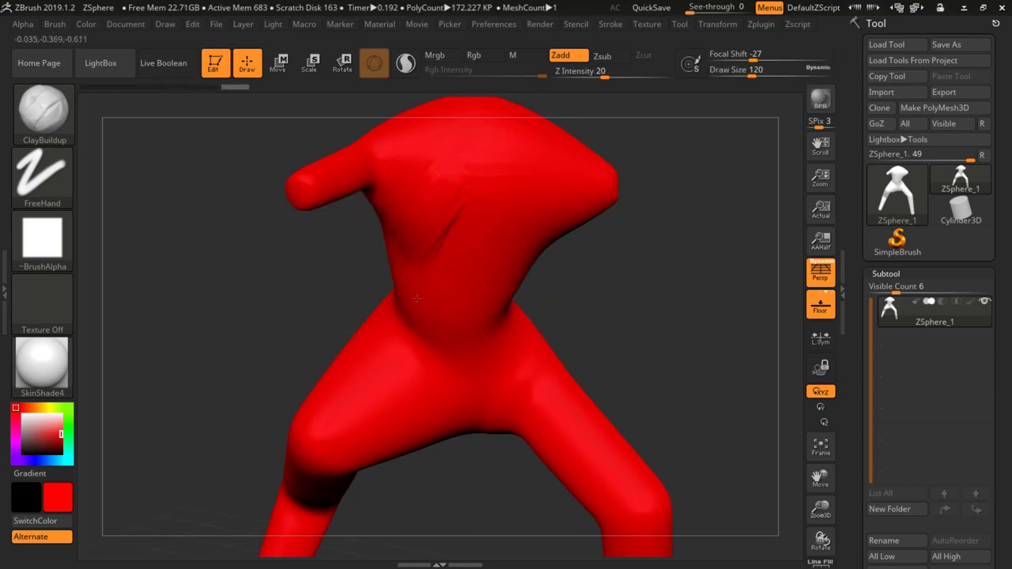
{"action": "mouse_move", "coordinate": [490, 340]}
{"action": "left_mouse_down"}
{"action": "mouse_move", "coordinate": [522, 269]}
{"action": "mouse_move", "coordinate": [502, 332]}
{"action": "mouse_move", "coordinate": [513, 298]}
{"action": "left_mouse_up"}
{"action": "left_click_drag", "start_coordinate": [542, 237], "coordinate": [532, 251]}
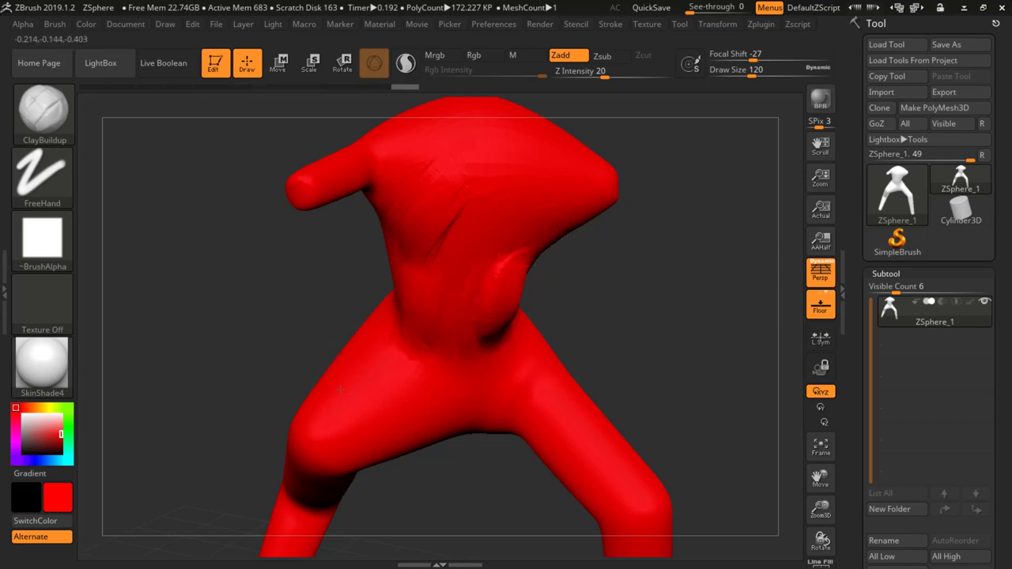
Build up trial muscle strokes with ClayBuildup on the front leg's thigh and hip
{"action": "left_click_drag", "start_coordinate": [341, 390], "coordinate": [403, 360]}
{"action": "mouse_move", "coordinate": [360, 415]}
{"action": "left_mouse_down"}
{"action": "mouse_move", "coordinate": [427, 431]}
{"action": "mouse_move", "coordinate": [341, 448]}
{"action": "mouse_move", "coordinate": [402, 352]}
{"action": "mouse_move", "coordinate": [291, 438]}
{"action": "left_mouse_up"}
{"action": "mouse_move", "coordinate": [257, 299]}
{"action": "left_mouse_down"}
{"action": "mouse_move", "coordinate": [294, 335]}
{"action": "mouse_move", "coordinate": [292, 401]}
{"action": "left_mouse_up"}
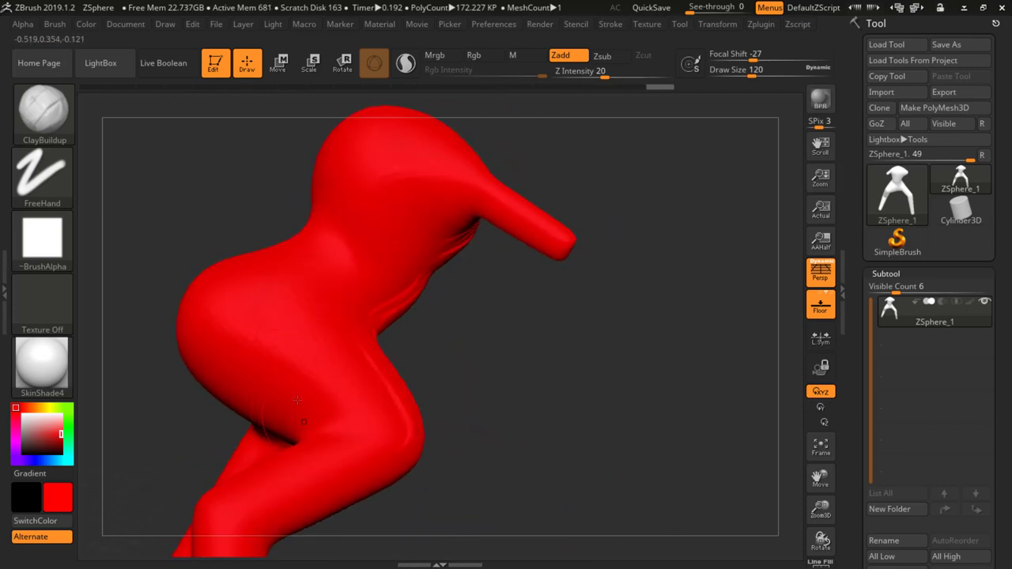
{"action": "right_click_drag", "start_coordinate": [293, 402], "coordinate": [315, 368]}
{"action": "mouse_move", "coordinate": [315, 369]}
{"action": "left_mouse_down"}
{"action": "mouse_move", "coordinate": [255, 329]}
{"action": "mouse_move", "coordinate": [330, 388]}
{"action": "left_mouse_up"}
{"action": "mouse_move", "coordinate": [295, 305]}
{"action": "left_mouse_down"}
{"action": "mouse_move", "coordinate": [345, 347]}
{"action": "mouse_move", "coordinate": [340, 310]}
{"action": "mouse_move", "coordinate": [409, 329]}
{"action": "left_mouse_up"}
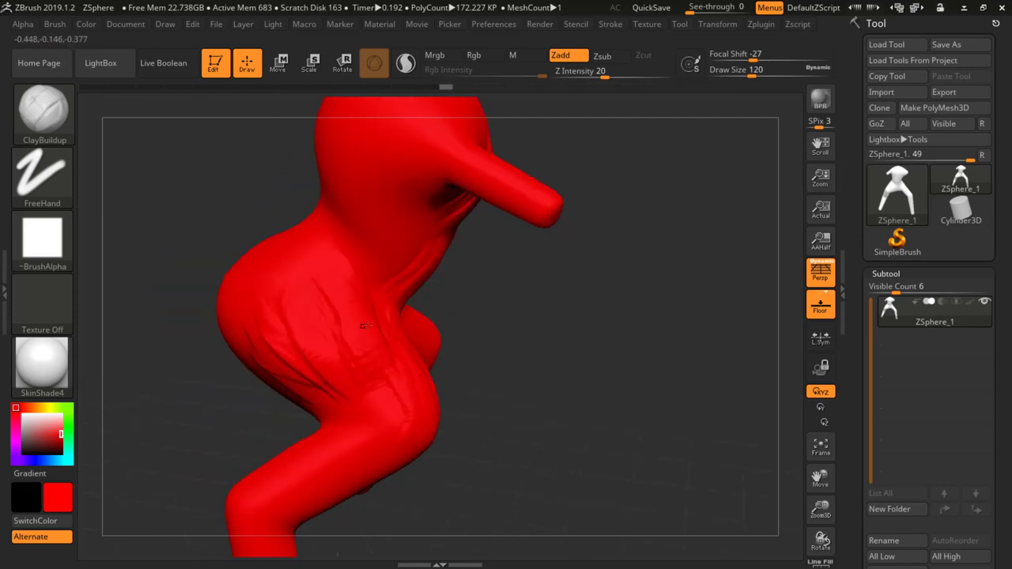
Return to the ZSpheres discarding the sculpted changes, and preview the clean skin mesh again
{"action": "key", "text": "a"}
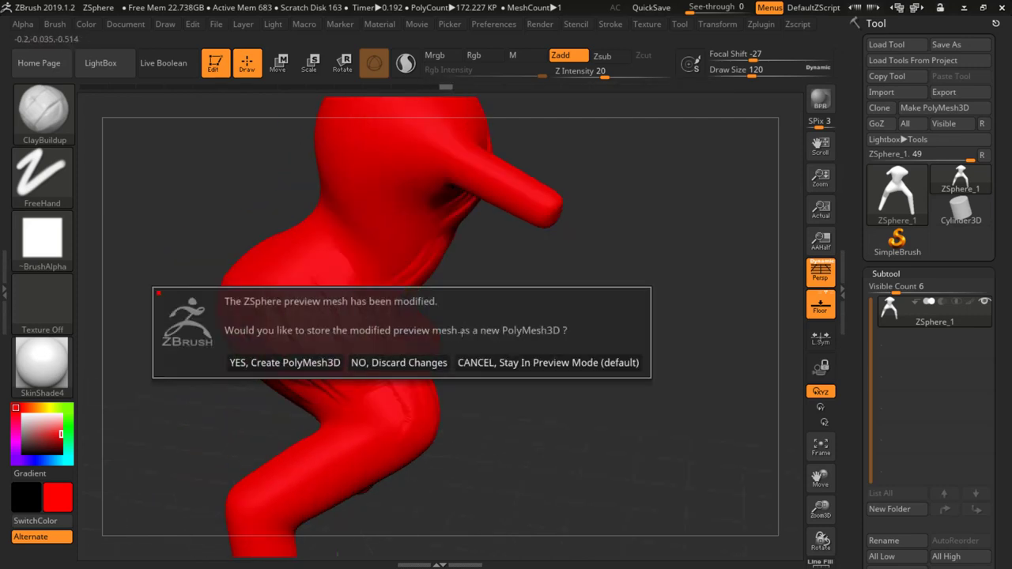
{"action": "left_click", "coordinate": [396, 362]}
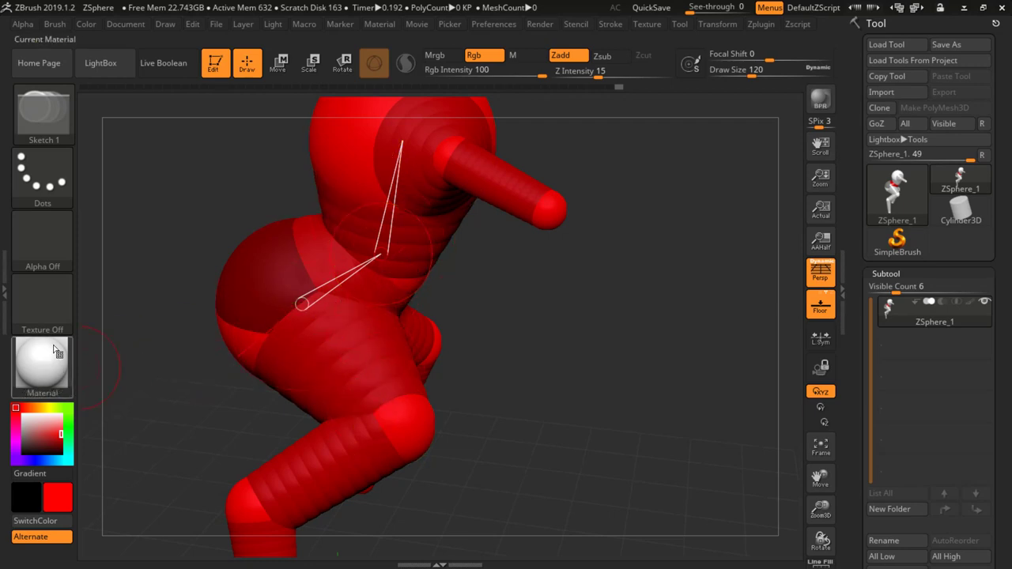
{"action": "key", "text": "ctrl+z"}
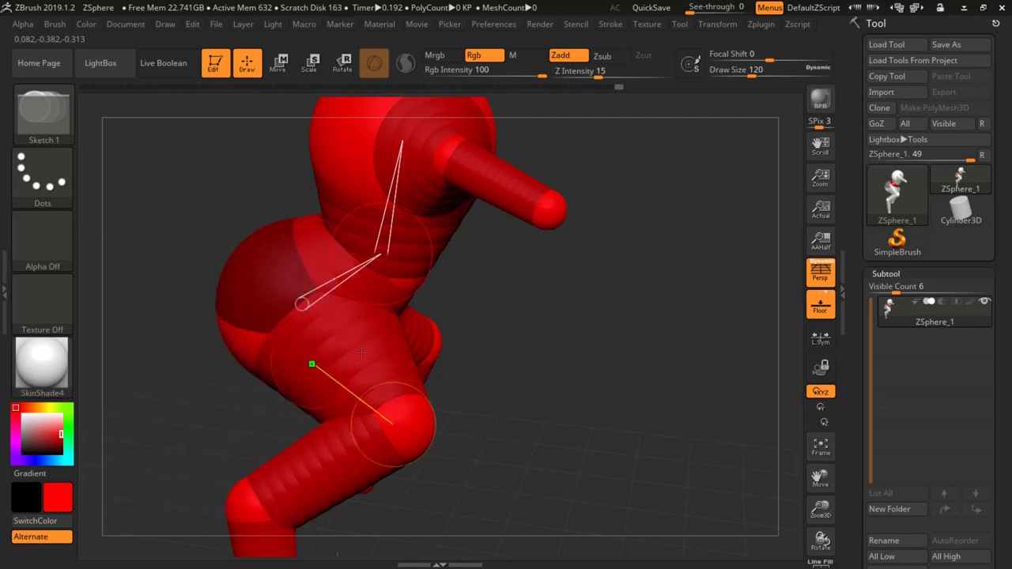
{"action": "key", "text": "a"}
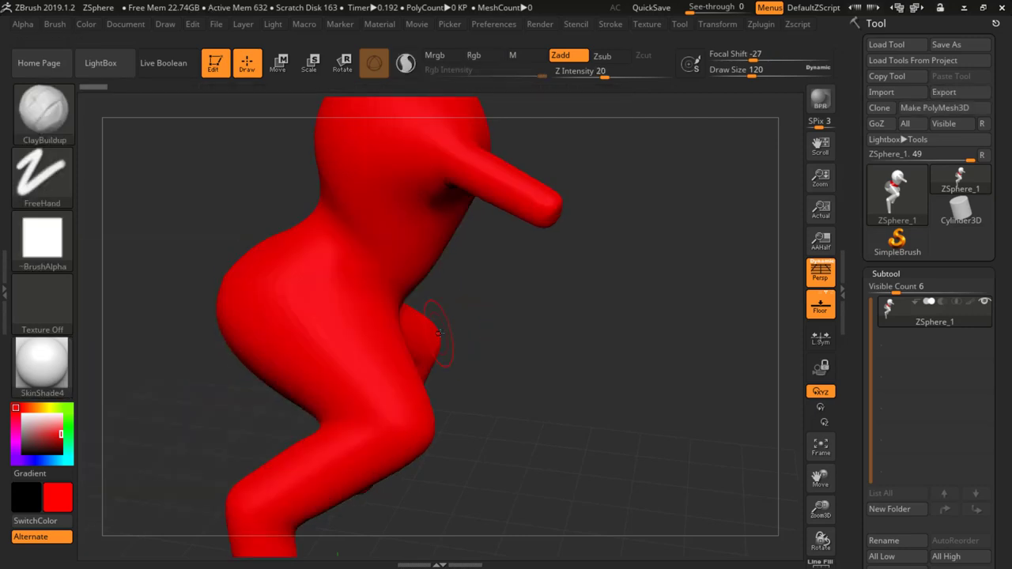
Apply the SketchToyPlastic material to the figure and change its colour to a muted sage green
{"action": "left_click", "coordinate": [35, 371]}
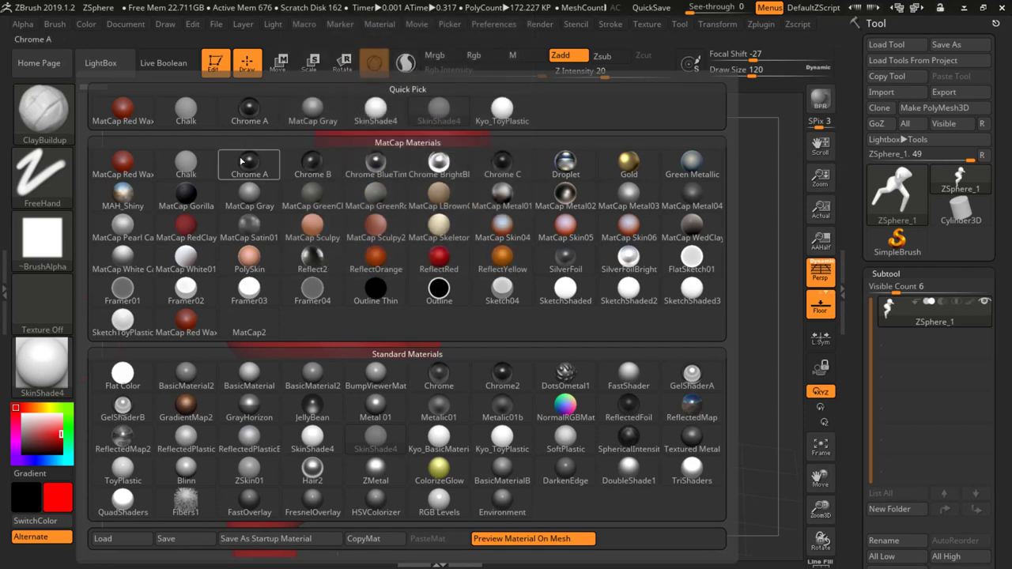
{"action": "left_click", "coordinate": [441, 112]}
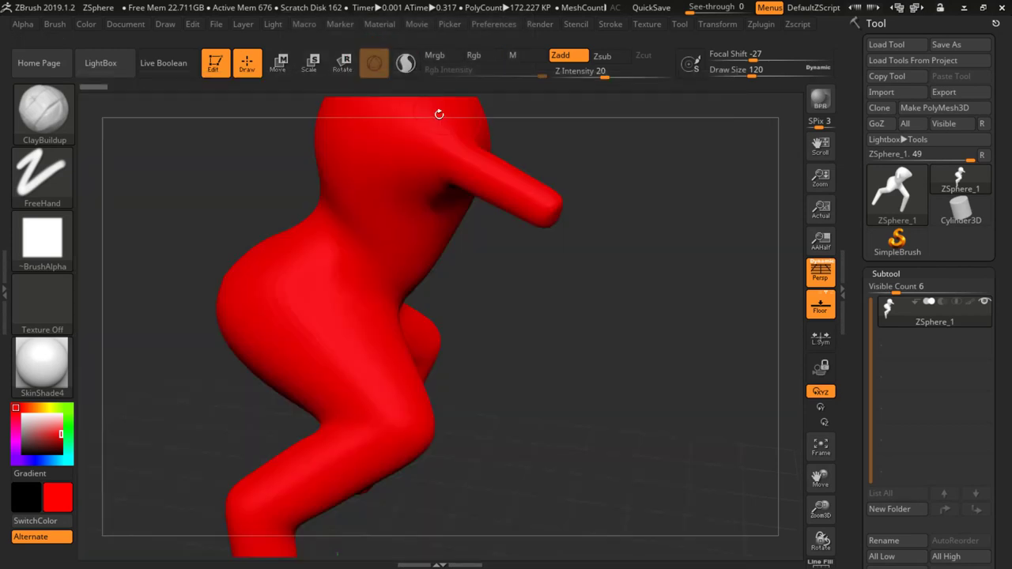
{"action": "left_click", "coordinate": [43, 368]}
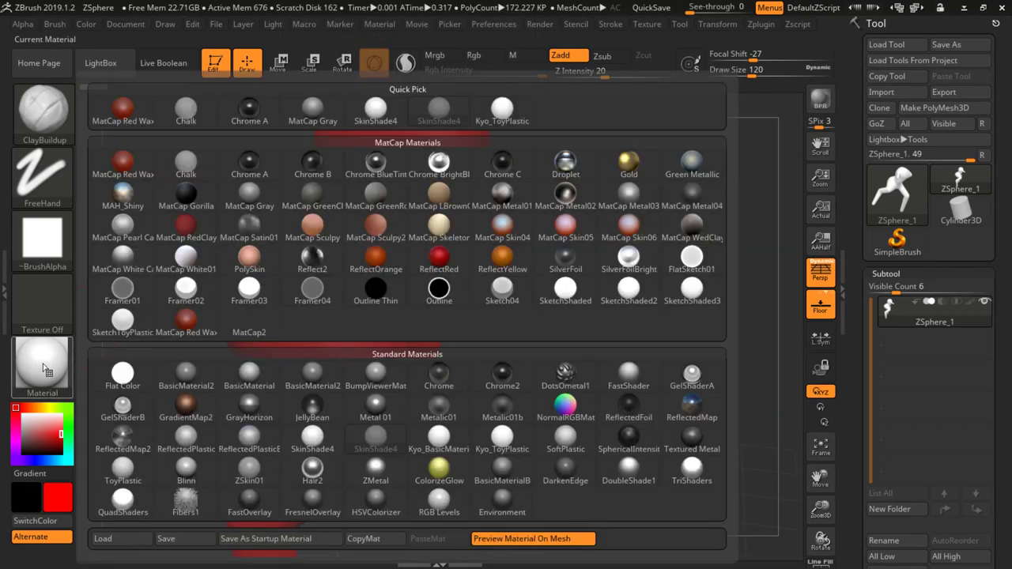
{"action": "left_click", "coordinate": [122, 320]}
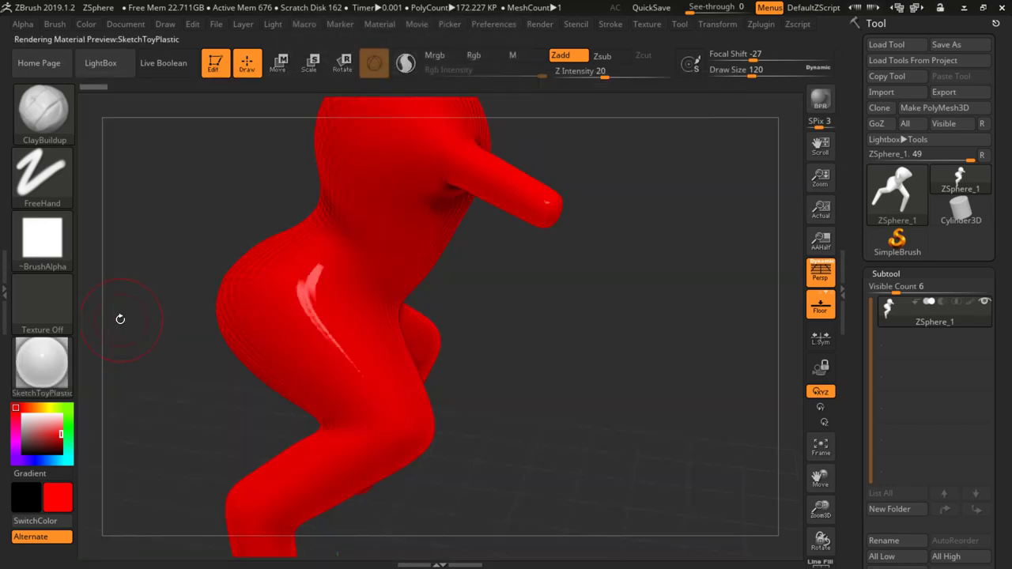
{"action": "left_click_drag", "start_coordinate": [464, 260], "coordinate": [465, 282]}
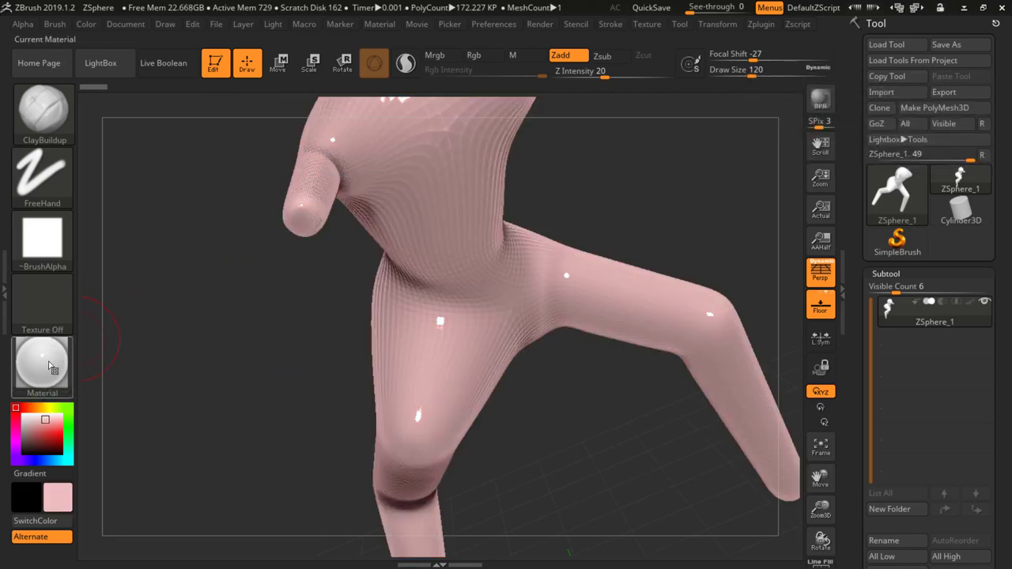
{"action": "mouse_move", "coordinate": [43, 419]}
{"action": "left_mouse_down"}
{"action": "mouse_move", "coordinate": [29, 418]}
{"action": "mouse_move", "coordinate": [42, 430]}
{"action": "mouse_move", "coordinate": [30, 427]}
{"action": "mouse_move", "coordinate": [57, 409]}
{"action": "mouse_move", "coordinate": [41, 423]}
{"action": "mouse_move", "coordinate": [52, 419]}
{"action": "left_mouse_up"}
{"action": "left_click", "coordinate": [40, 408]}
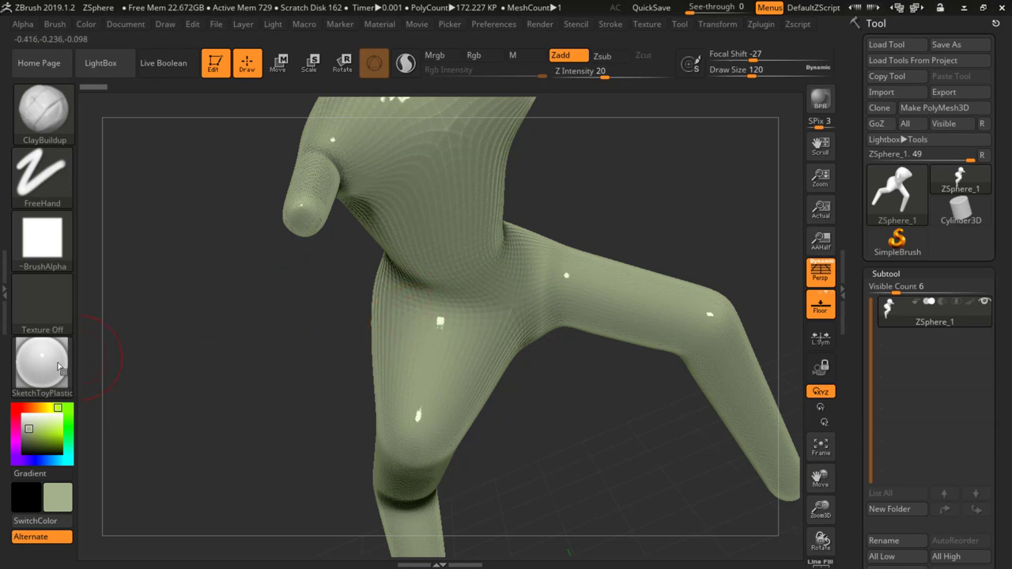
Try the Chrome A and MatCap Gorilla materials on the figure
{"action": "mouse_move", "coordinate": [45, 376]}
{"action": "left_click", "coordinate": [38, 368]}
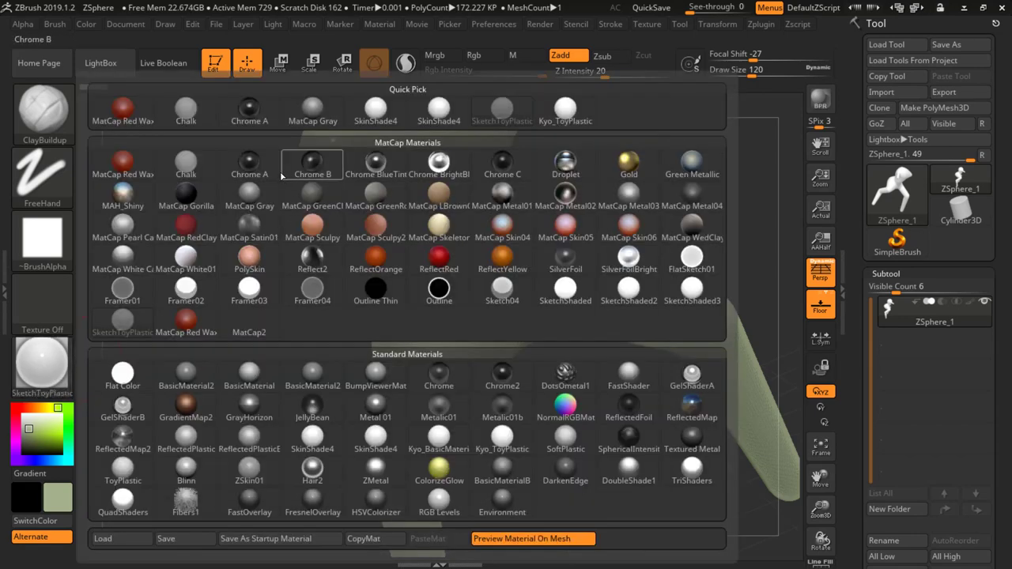
{"action": "left_click", "coordinate": [257, 168]}
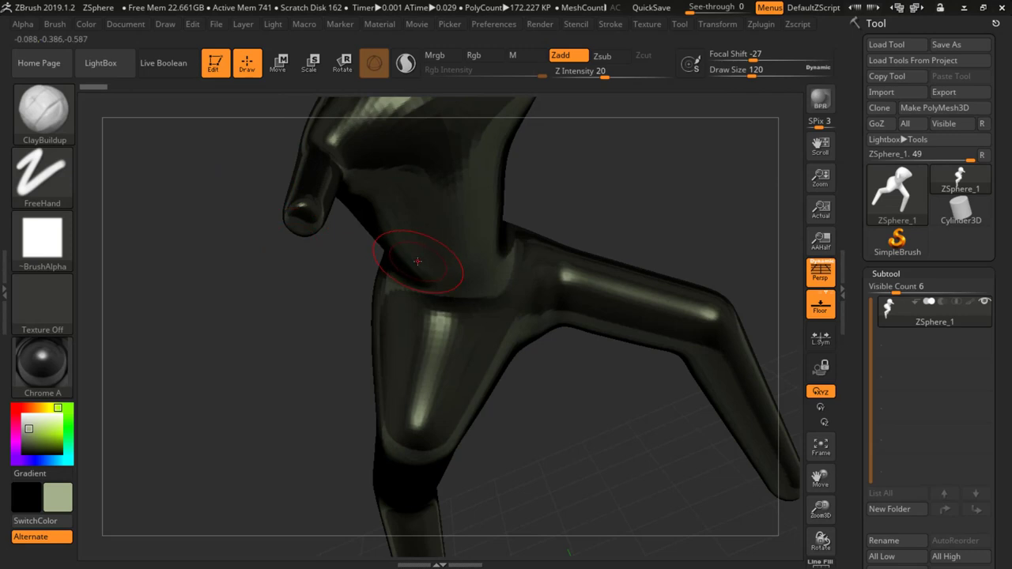
{"action": "left_click", "coordinate": [42, 365]}
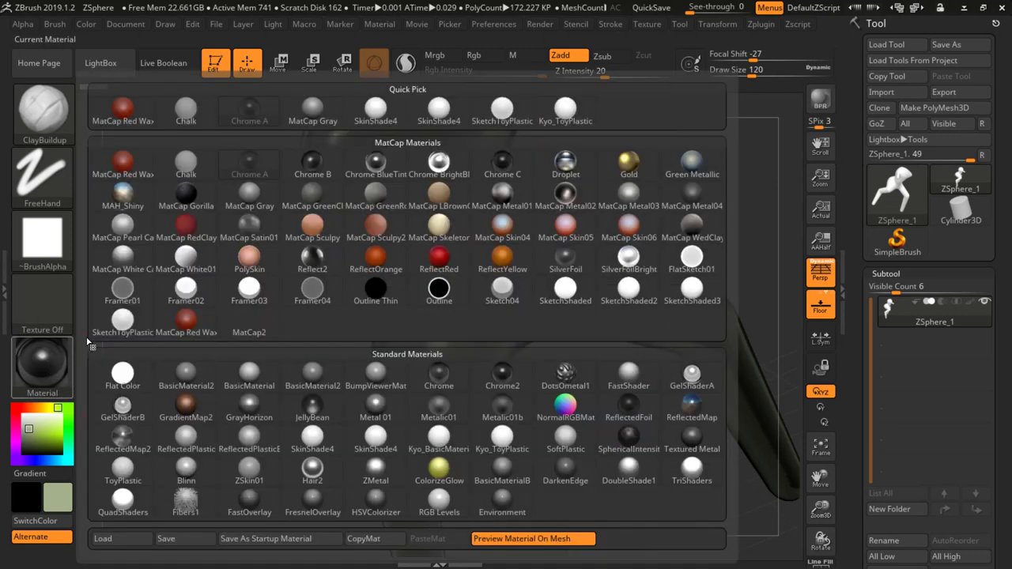
{"action": "left_click", "coordinate": [186, 198]}
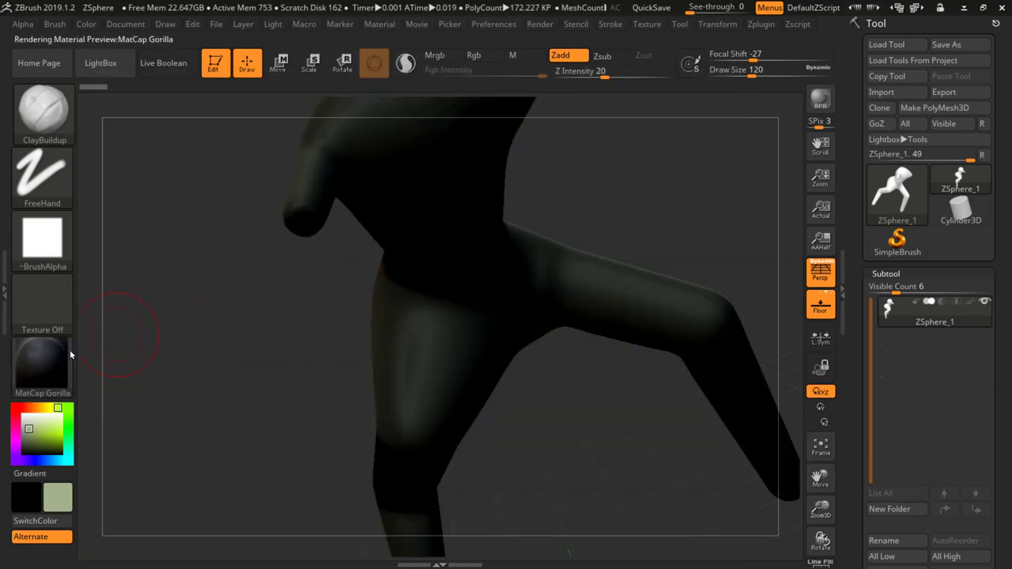
Apply the MatCap Metal01 material and set the figure's colour to a golden tan
{"action": "left_click", "coordinate": [46, 365]}
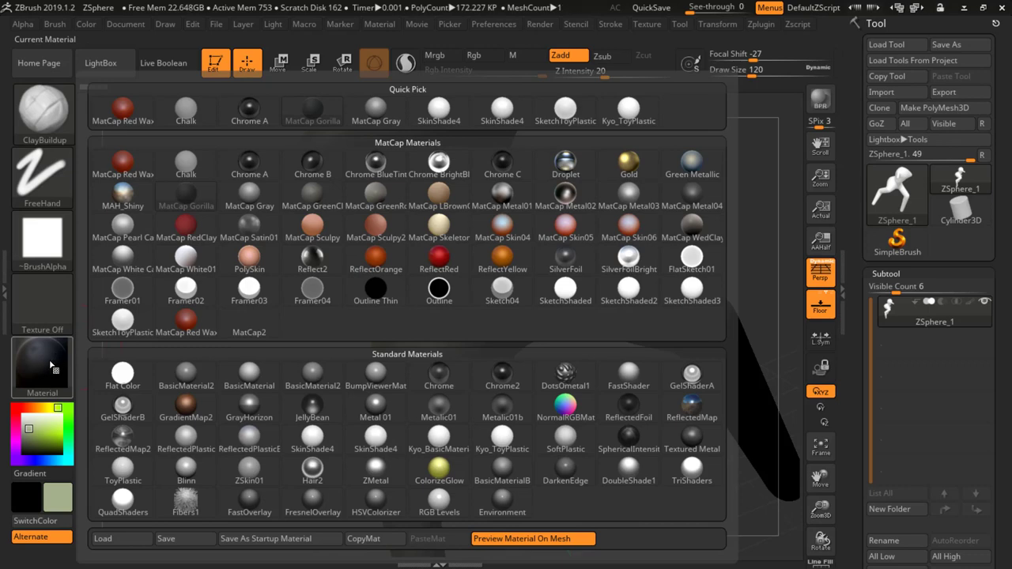
{"action": "left_click", "coordinate": [503, 195]}
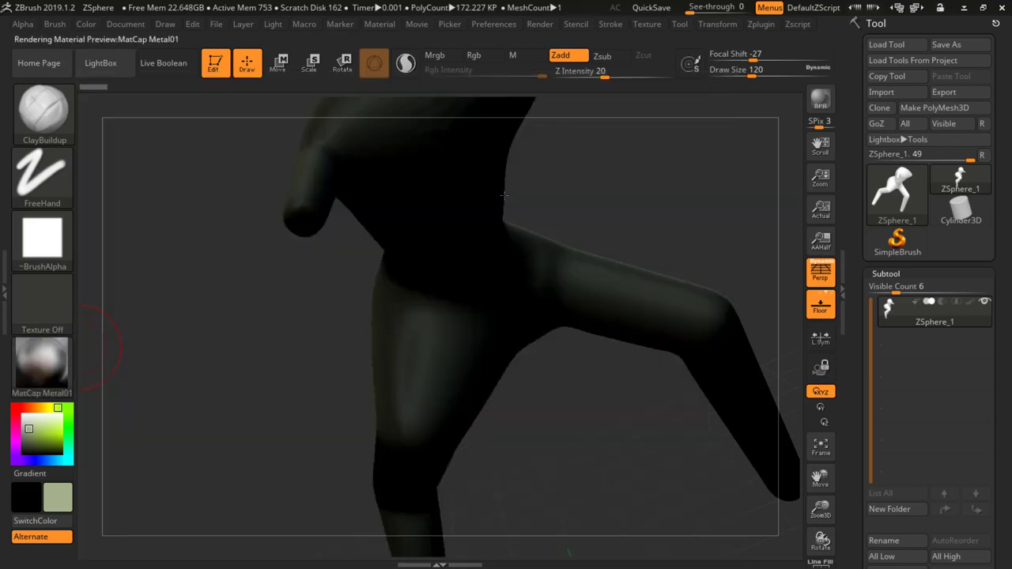
{"action": "left_click_drag", "start_coordinate": [280, 350], "coordinate": [204, 355]}
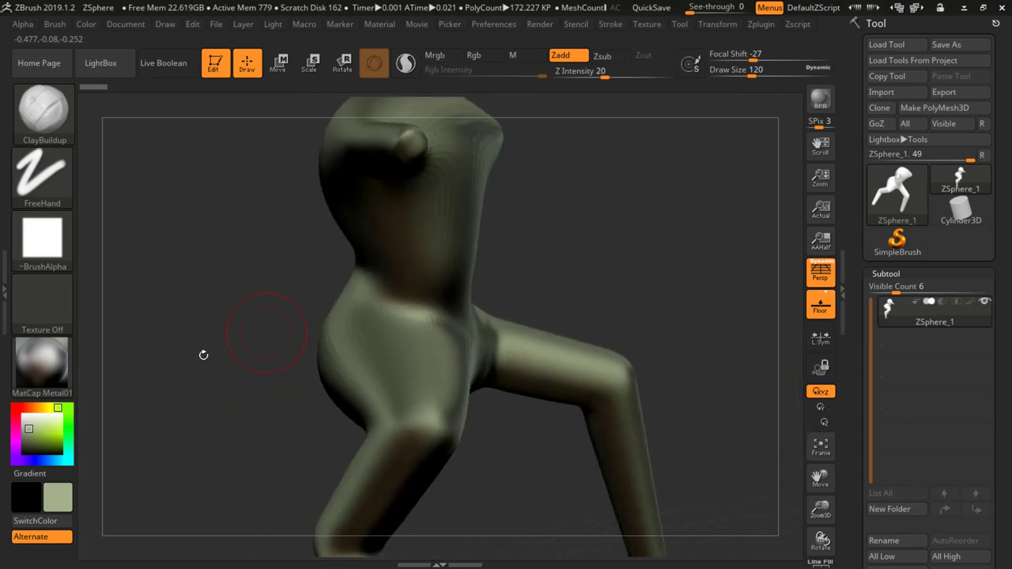
{"action": "left_click", "coordinate": [48, 427]}
{"action": "left_click", "coordinate": [40, 408]}
{"action": "left_click", "coordinate": [32, 436]}
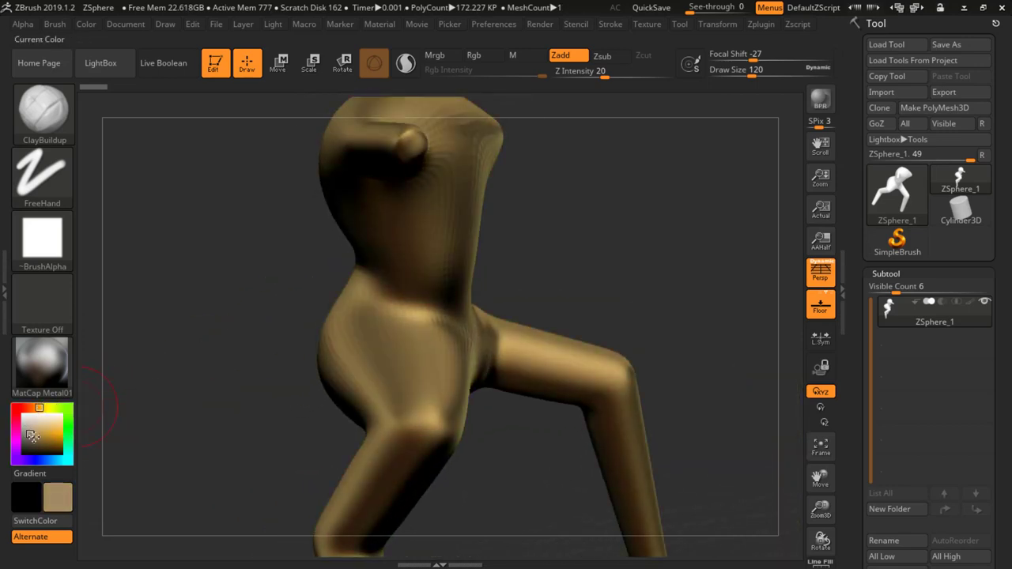
Apply the MatCap Gray material to the figure and set its colour to white
{"action": "left_click_drag", "start_coordinate": [31, 436], "coordinate": [53, 422]}
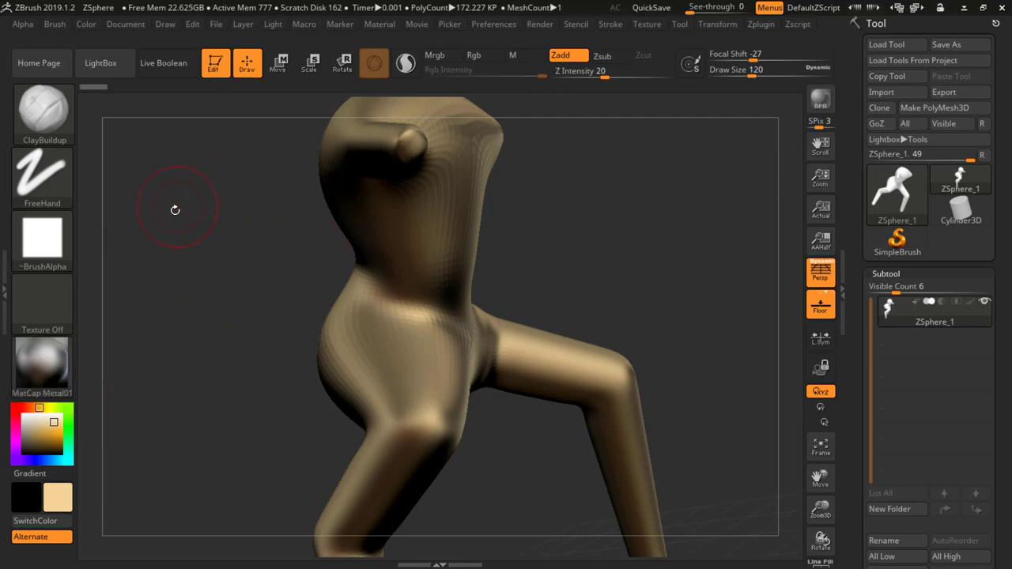
{"action": "left_click", "coordinate": [25, 416]}
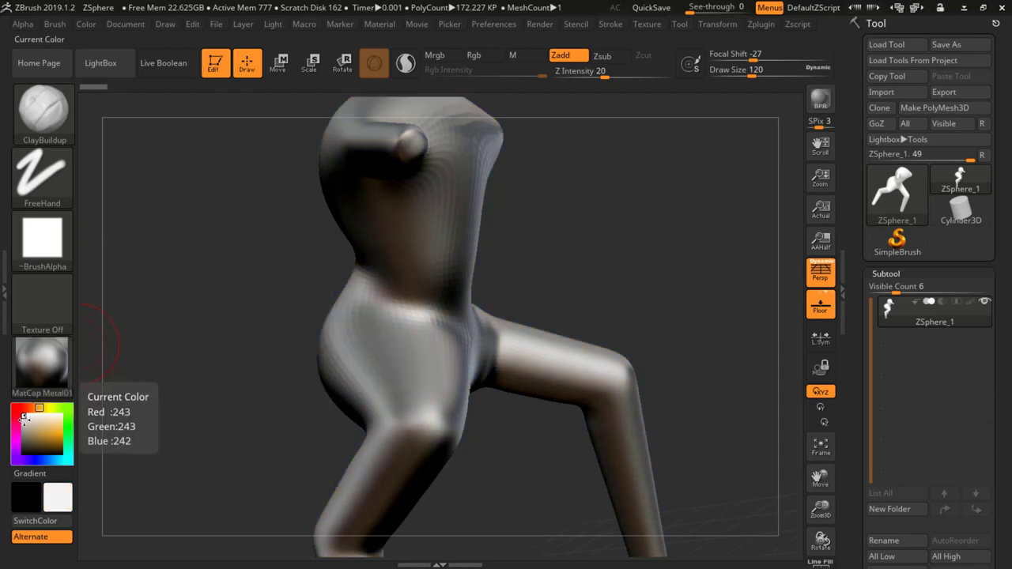
{"action": "left_click", "coordinate": [45, 366]}
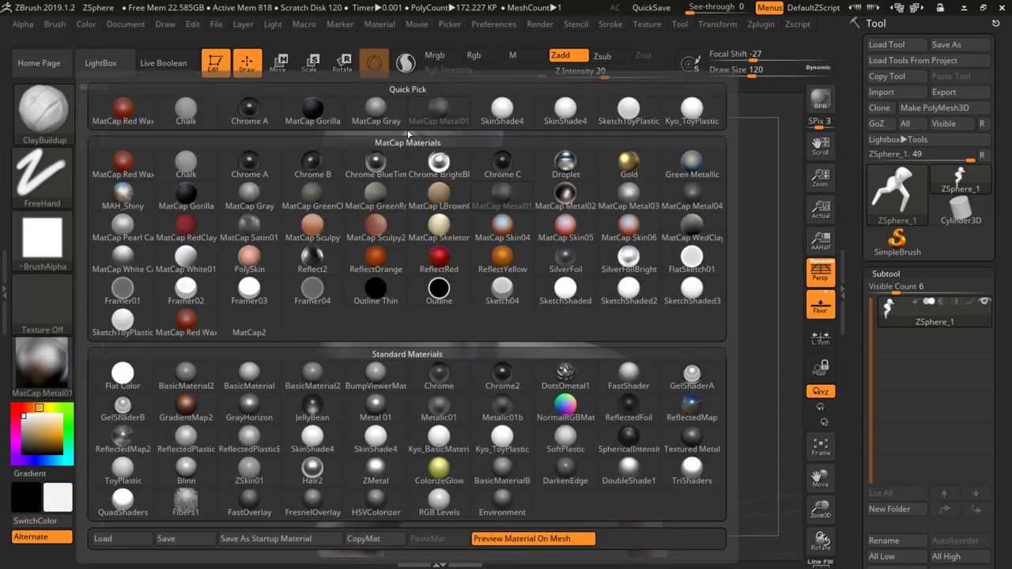
{"action": "left_click", "coordinate": [376, 109]}
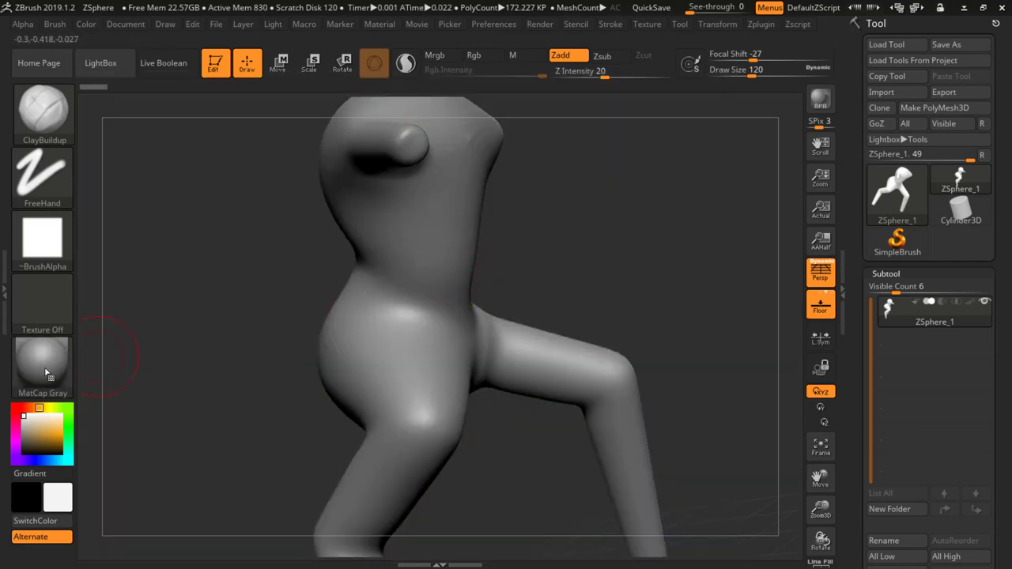
{"action": "left_click_drag", "start_coordinate": [26, 420], "coordinate": [23, 415]}
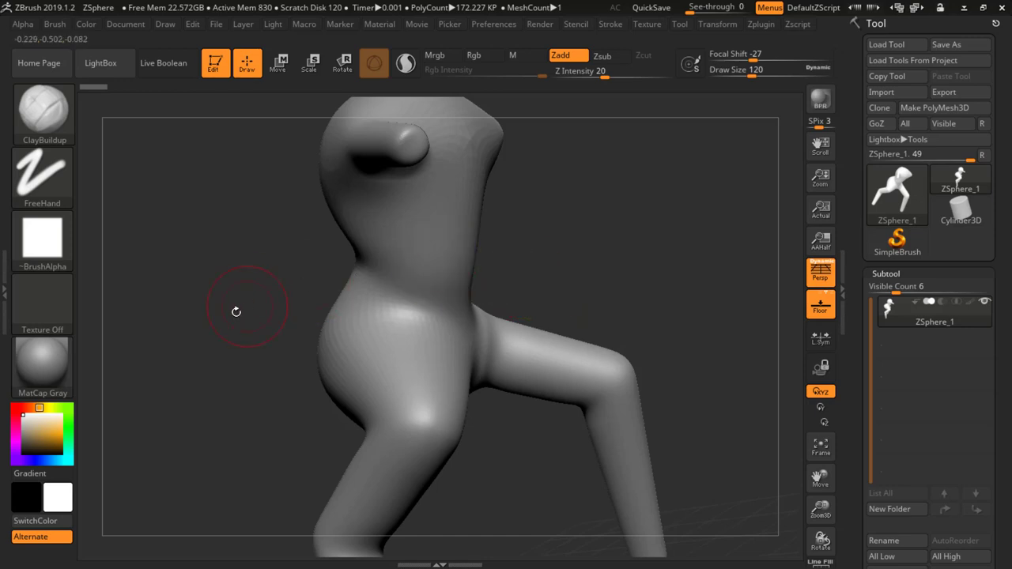
{"action": "left_click_drag", "start_coordinate": [235, 312], "coordinate": [317, 305]}
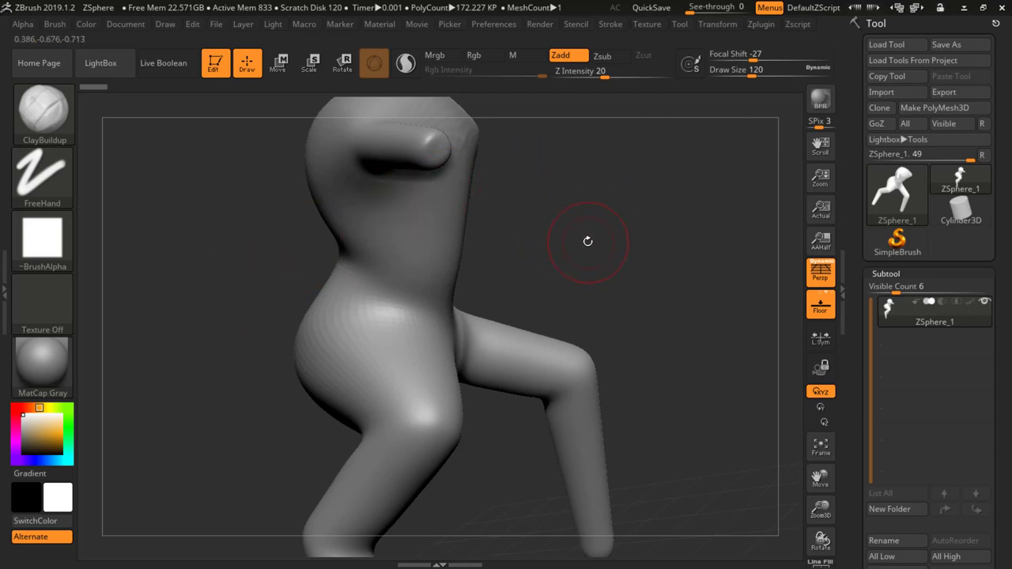
Try white and then tan as the document background colour, and change the figure's colour to deep blue
{"action": "left_click", "coordinate": [124, 24]}
{"action": "left_click", "coordinate": [126, 26]}
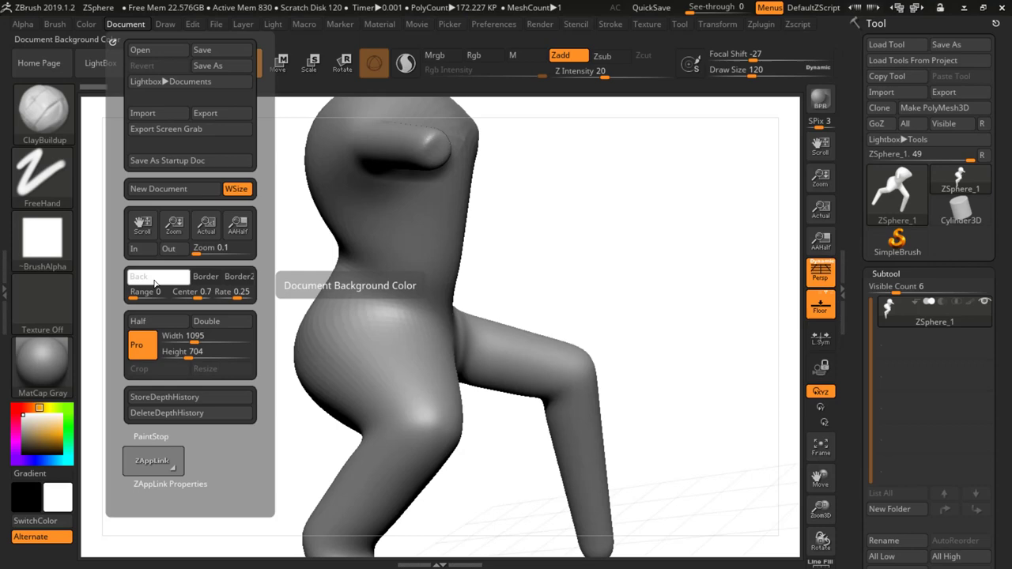
{"action": "left_click", "coordinate": [156, 282]}
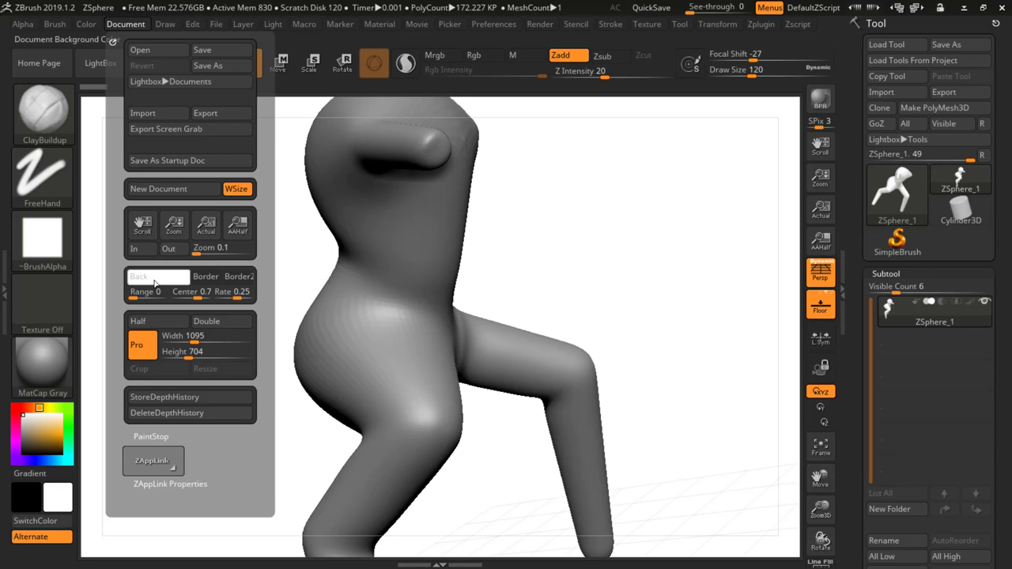
{"action": "mouse_move", "coordinate": [156, 282]}
{"action": "left_mouse_down"}
{"action": "mouse_move", "coordinate": [76, 274]}
{"action": "mouse_move", "coordinate": [67, 239]}
{"action": "mouse_move", "coordinate": [47, 356]}
{"action": "mouse_move", "coordinate": [60, 417]}
{"action": "mouse_move", "coordinate": [46, 456]}
{"action": "mouse_move", "coordinate": [68, 459]}
{"action": "mouse_move", "coordinate": [36, 463]}
{"action": "mouse_move", "coordinate": [38, 428]}
{"action": "mouse_move", "coordinate": [237, 356]}
{"action": "mouse_move", "coordinate": [295, 317]}
{"action": "mouse_move", "coordinate": [344, 255]}
{"action": "mouse_move", "coordinate": [530, 214]}
{"action": "mouse_move", "coordinate": [574, 55]}
{"action": "mouse_move", "coordinate": [382, 44]}
{"action": "mouse_move", "coordinate": [189, 174]}
{"action": "mouse_move", "coordinate": [15, 443]}
{"action": "mouse_move", "coordinate": [29, 431]}
{"action": "mouse_move", "coordinate": [50, 438]}
{"action": "left_mouse_up"}
{"action": "left_click", "coordinate": [38, 460]}
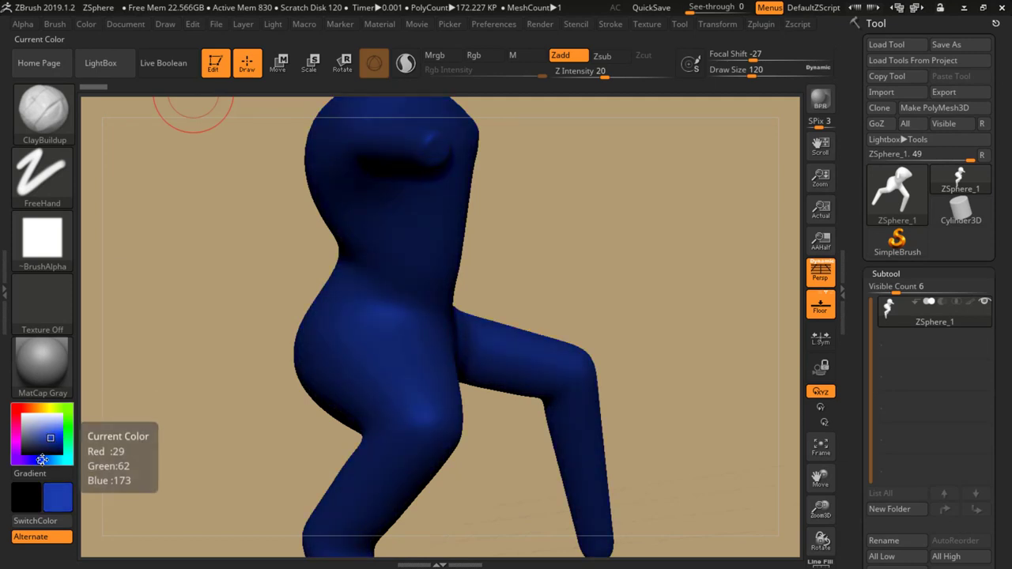
Apply the current blue as the document background colour, and sample another background shade from the colour picker
{"action": "left_click", "coordinate": [123, 25]}
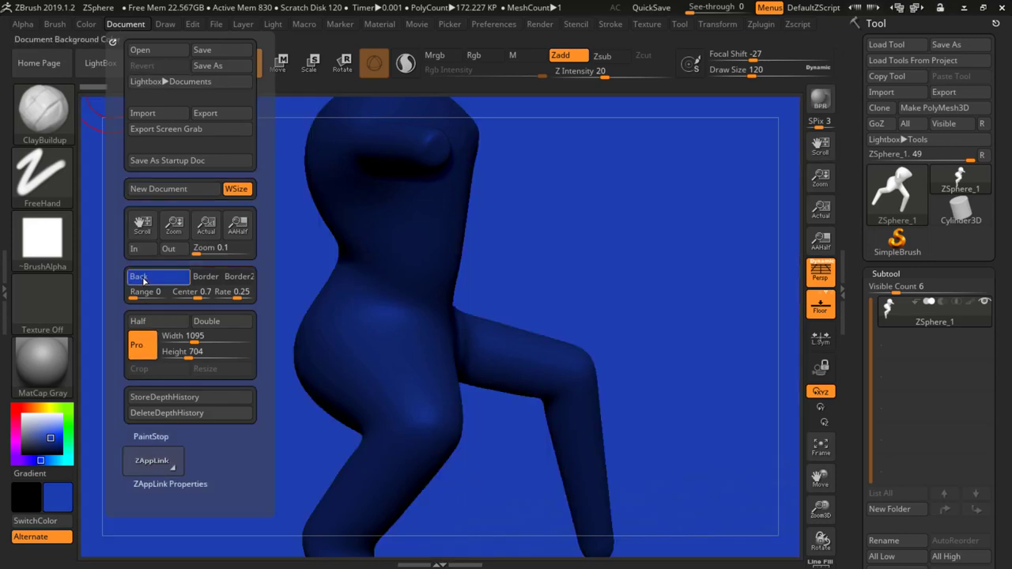
{"action": "left_click", "coordinate": [141, 279]}
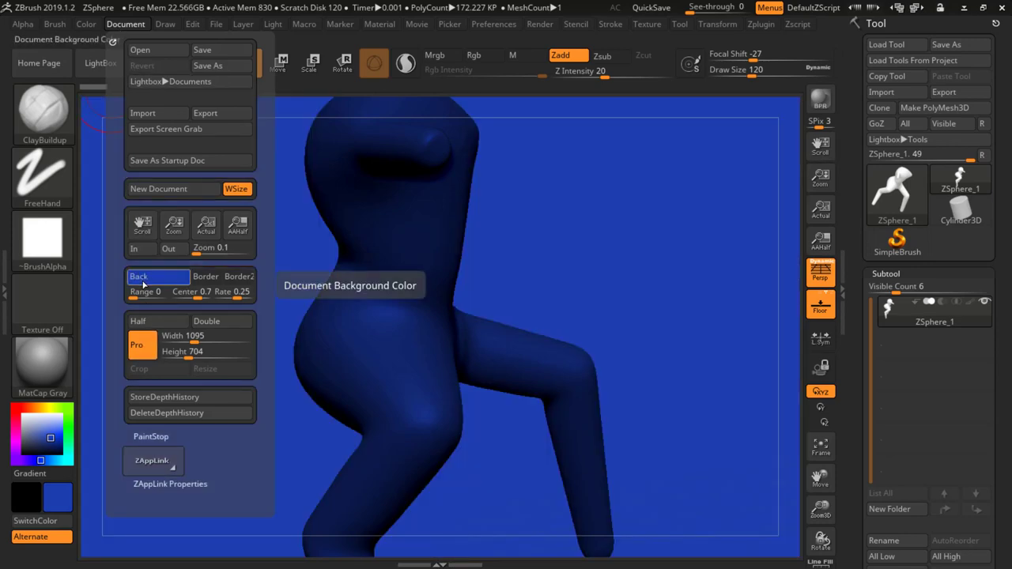
{"action": "left_click_drag", "start_coordinate": [140, 283], "coordinate": [25, 443]}
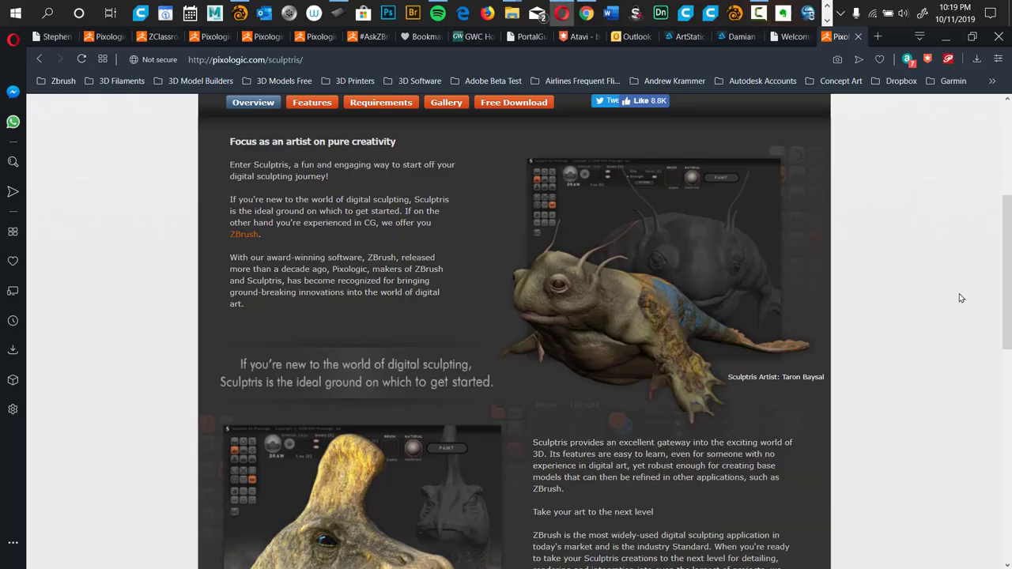
Examine the Sculptris overview page on the Pixologic site, from the banner down to the Explore the World of Sculptris section
{"action": "left_click_drag", "start_coordinate": [1007, 257], "coordinate": [1009, 168]}
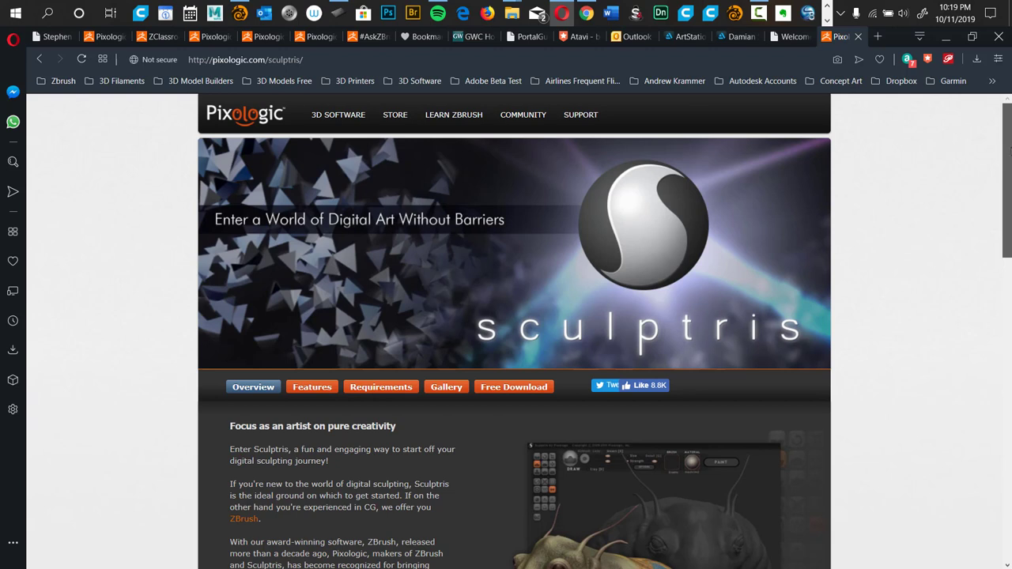
{"action": "mouse_move", "coordinate": [582, 112]}
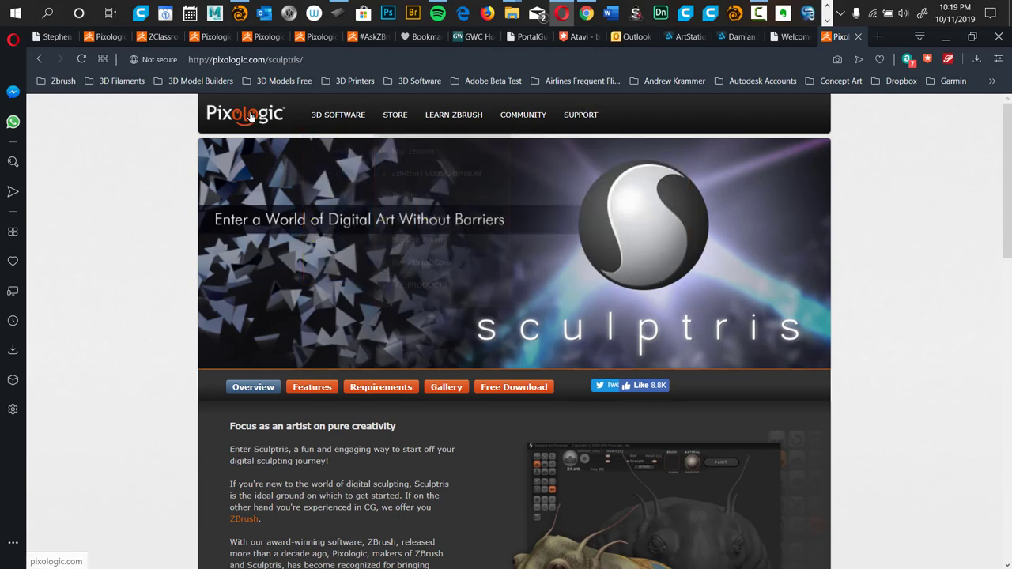
{"action": "mouse_move", "coordinate": [356, 121]}
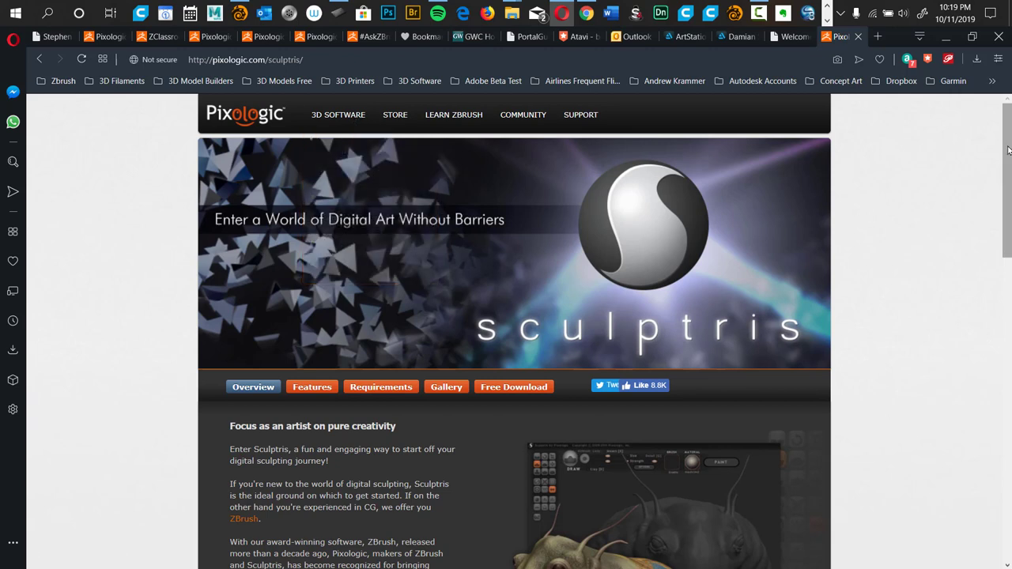
{"action": "scroll", "coordinate": [1006, 193], "scroll_direction": "down", "scroll_amount": 2}
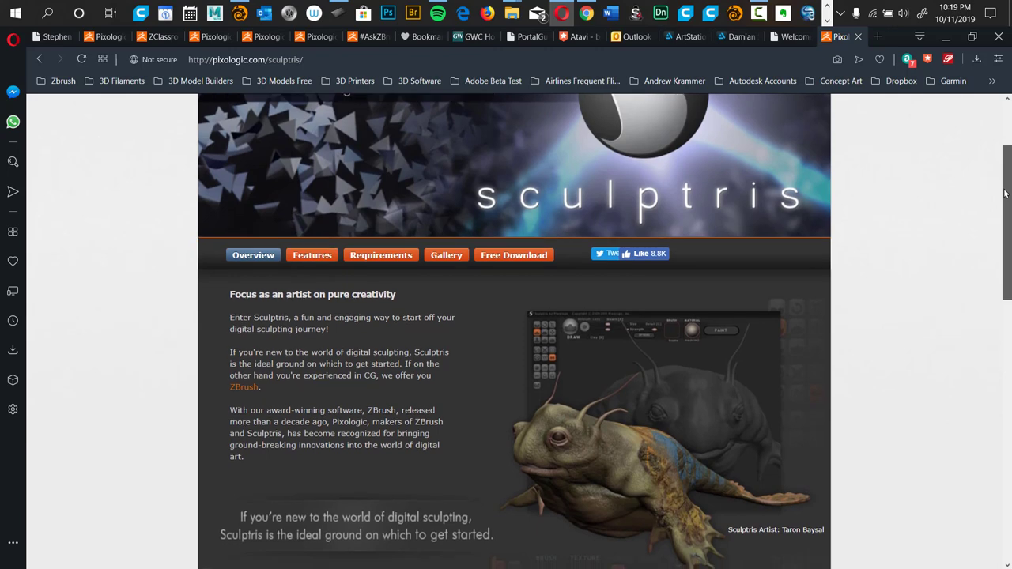
{"action": "mouse_move", "coordinate": [1006, 192]}
{"action": "left_mouse_down"}
{"action": "mouse_move", "coordinate": [993, 373]}
{"action": "mouse_move", "coordinate": [983, 227]}
{"action": "left_mouse_up"}
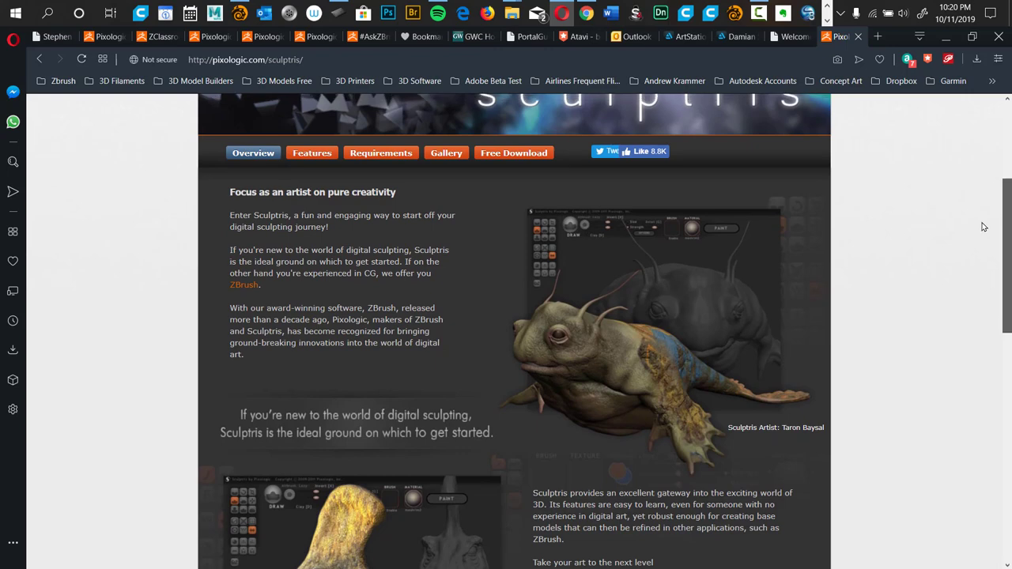
{"action": "mouse_move", "coordinate": [984, 226]}
{"action": "left_mouse_down"}
{"action": "mouse_move", "coordinate": [988, 206]}
{"action": "mouse_move", "coordinate": [988, 217]}
{"action": "left_mouse_up"}
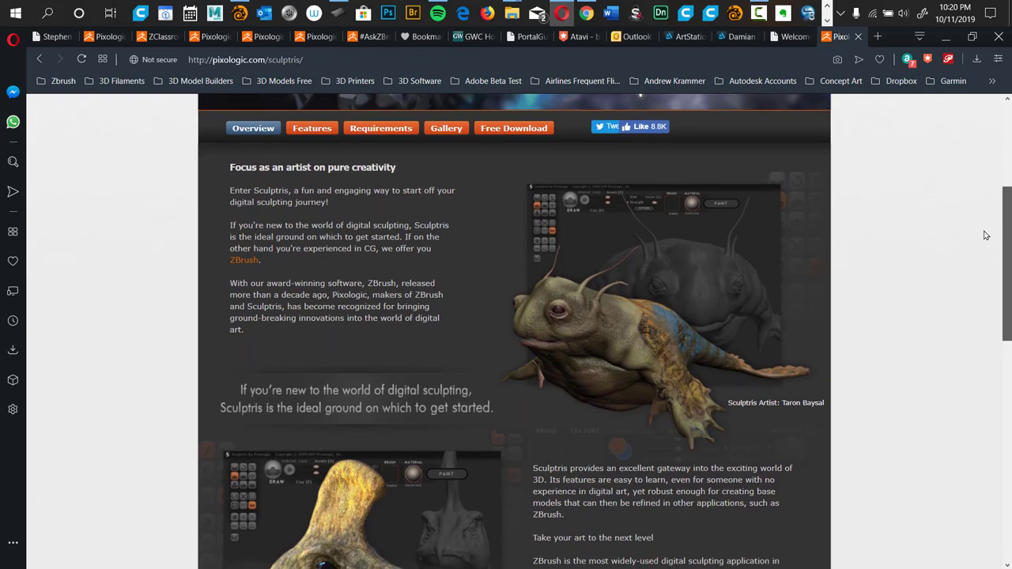
{"action": "scroll", "coordinate": [985, 236], "scroll_direction": "down", "scroll_amount": 1}
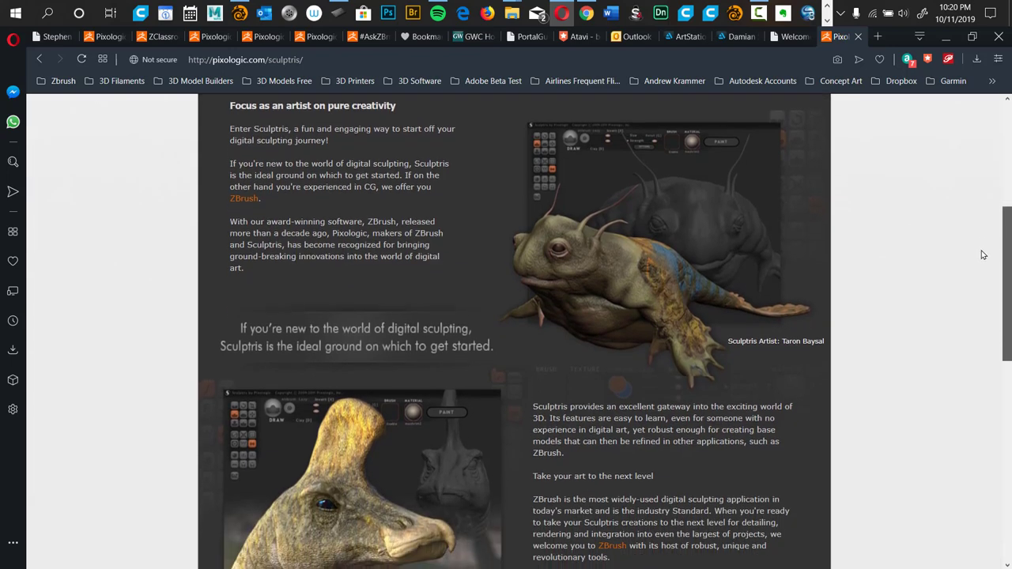
{"action": "scroll", "coordinate": [983, 254], "scroll_direction": "down", "scroll_amount": 1}
{"action": "scroll", "coordinate": [982, 257], "scroll_direction": "down", "scroll_amount": 1}
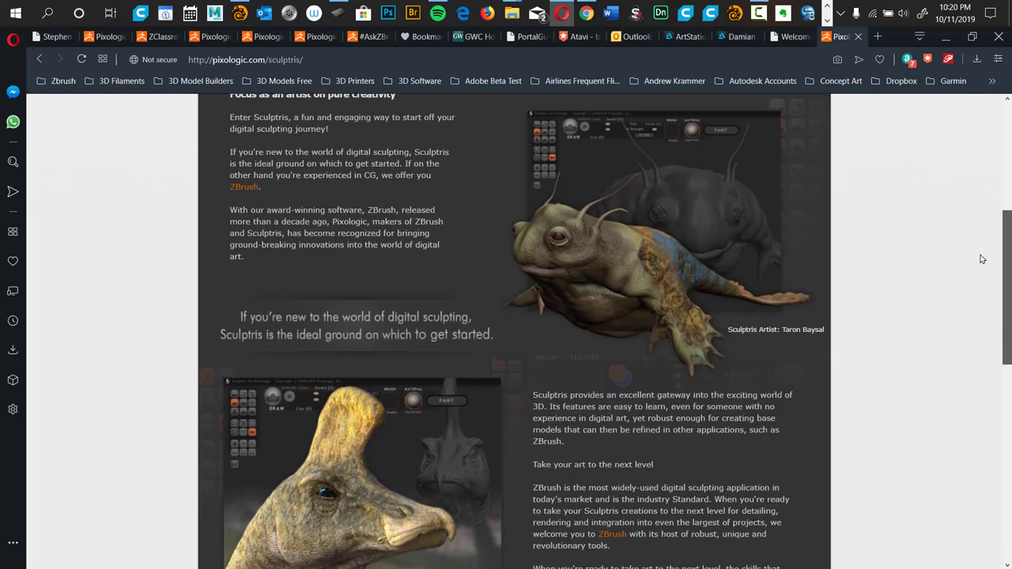
{"action": "scroll", "coordinate": [982, 269], "scroll_direction": "down", "scroll_amount": 3}
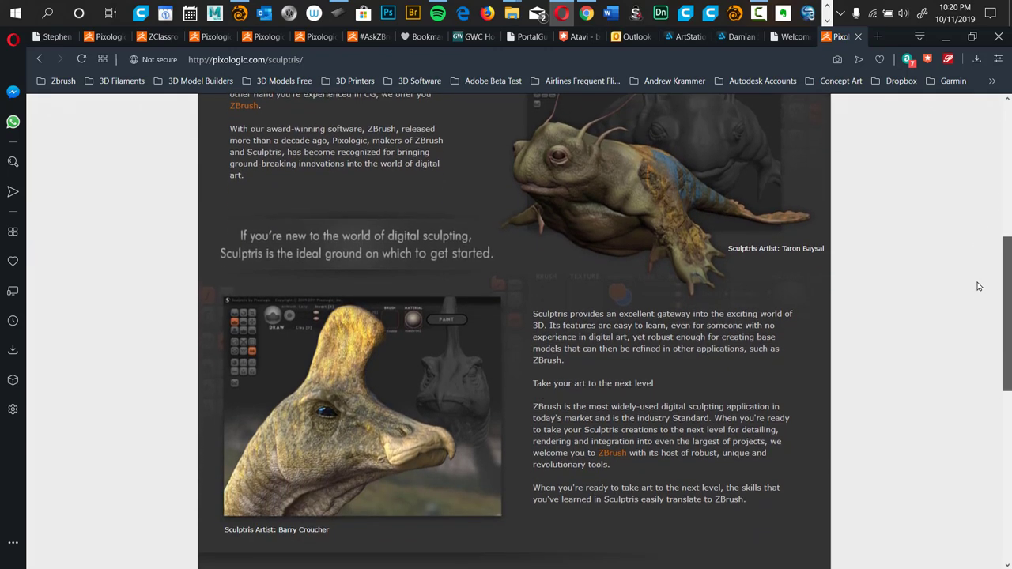
{"action": "scroll", "coordinate": [990, 321], "scroll_direction": "down", "scroll_amount": 4}
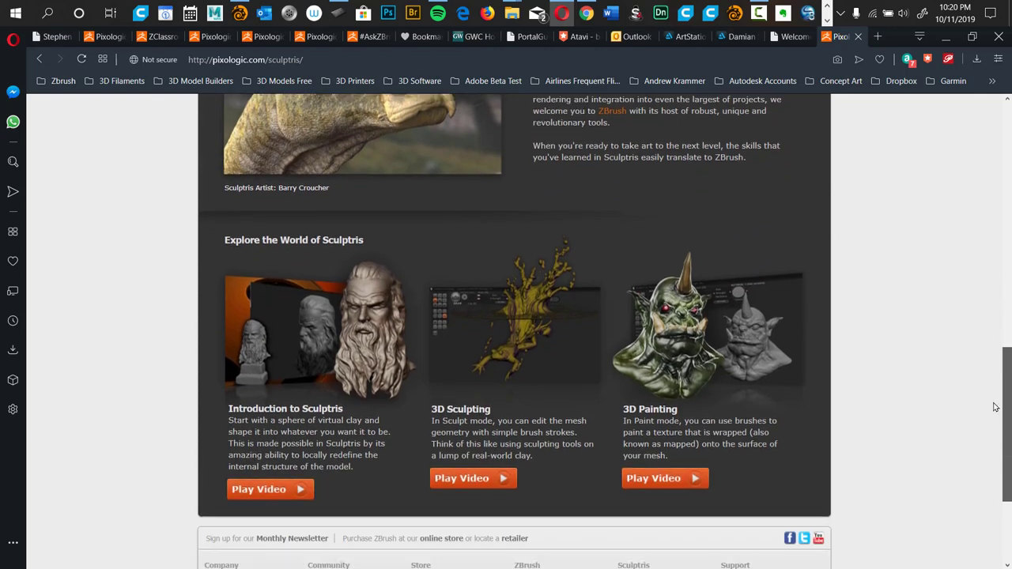
{"action": "left_click_drag", "start_coordinate": [1003, 413], "coordinate": [1005, 143]}
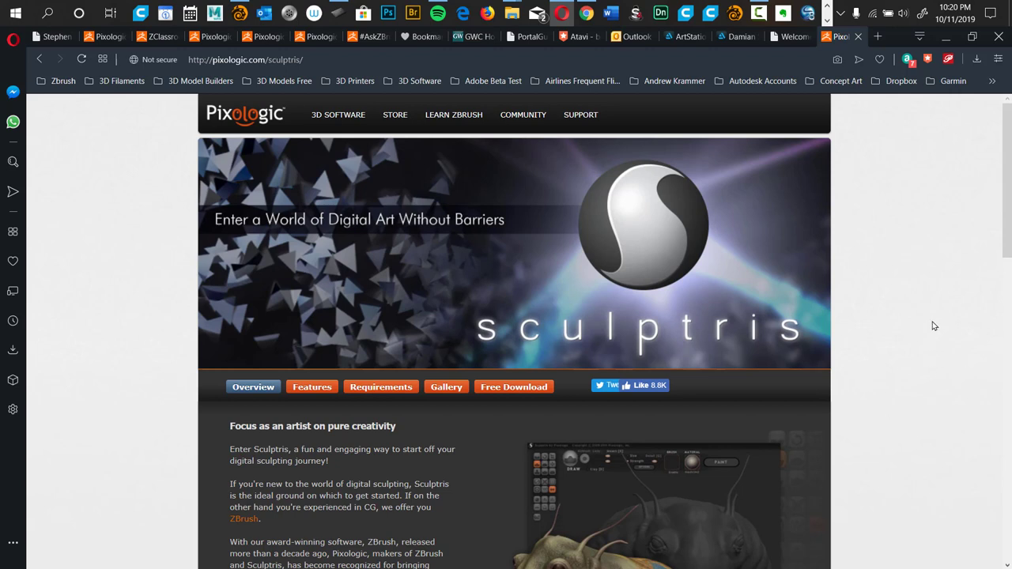
Review the Sculptris introduction again, along with how its skills and base models carry over to ZBrush
{"action": "left_click_drag", "start_coordinate": [1009, 203], "coordinate": [1003, 224]}
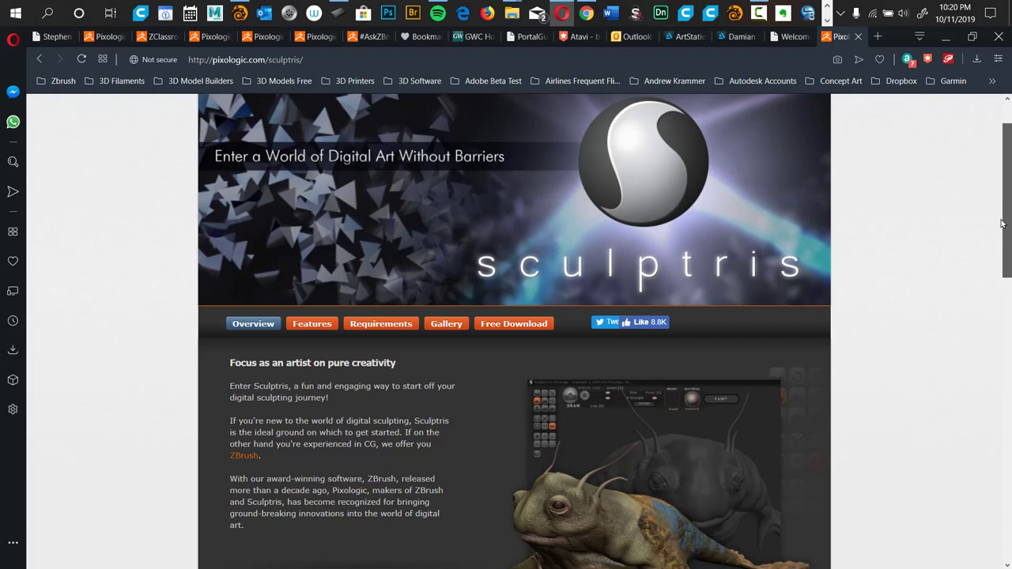
{"action": "left_click_drag", "start_coordinate": [1002, 224], "coordinate": [1007, 162]}
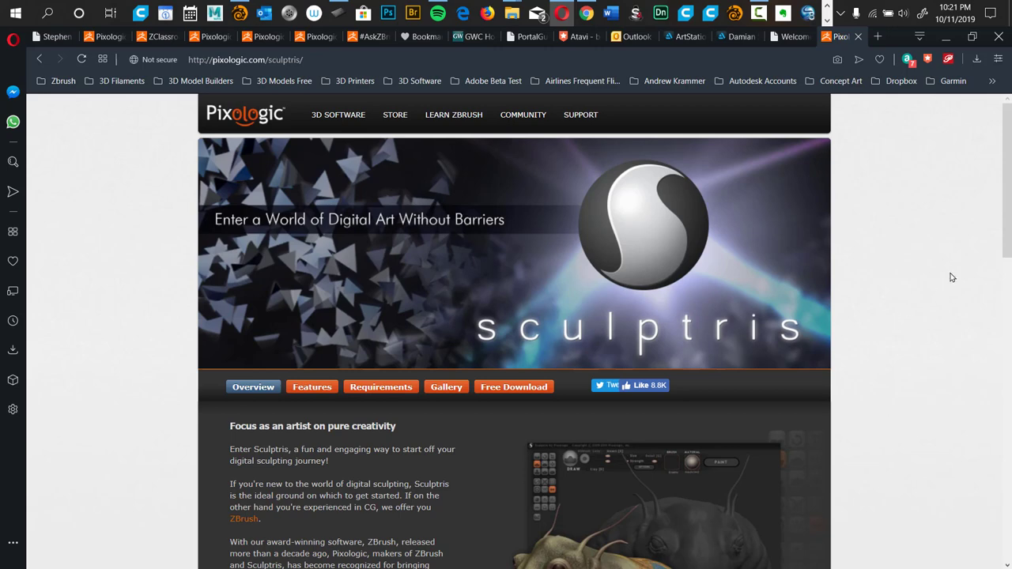
{"action": "scroll", "coordinate": [1006, 222], "scroll_direction": "down", "scroll_amount": 1}
{"action": "scroll", "coordinate": [1006, 222], "scroll_direction": "down", "scroll_amount": 2}
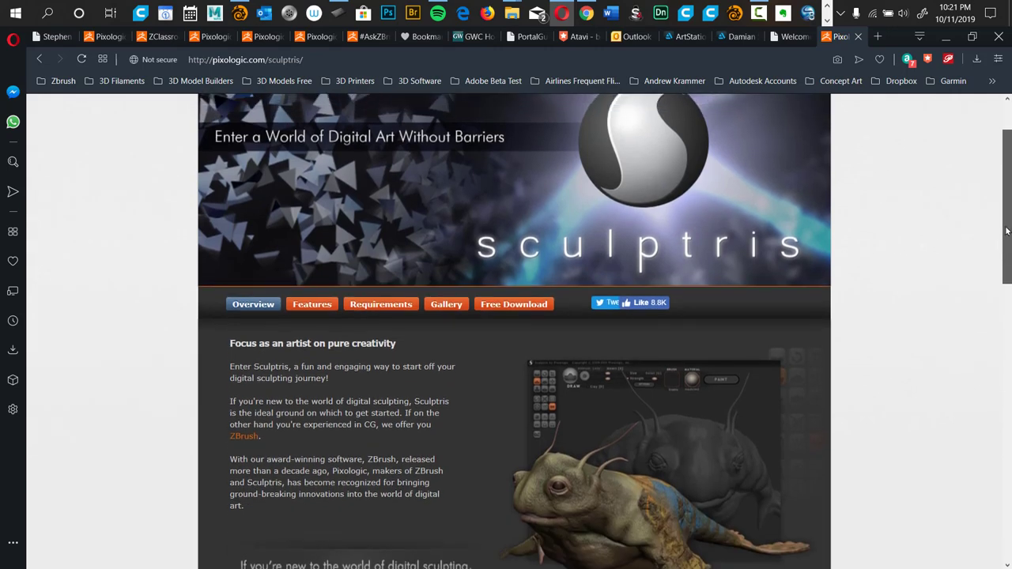
{"action": "scroll", "coordinate": [998, 246], "scroll_direction": "down", "scroll_amount": 4}
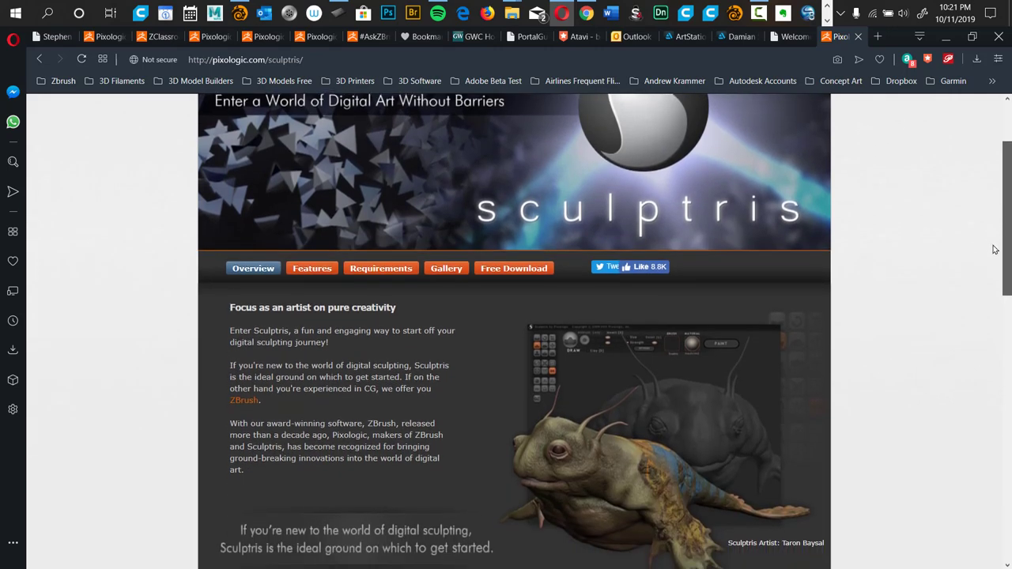
{"action": "scroll", "coordinate": [987, 317], "scroll_direction": "down", "scroll_amount": 2}
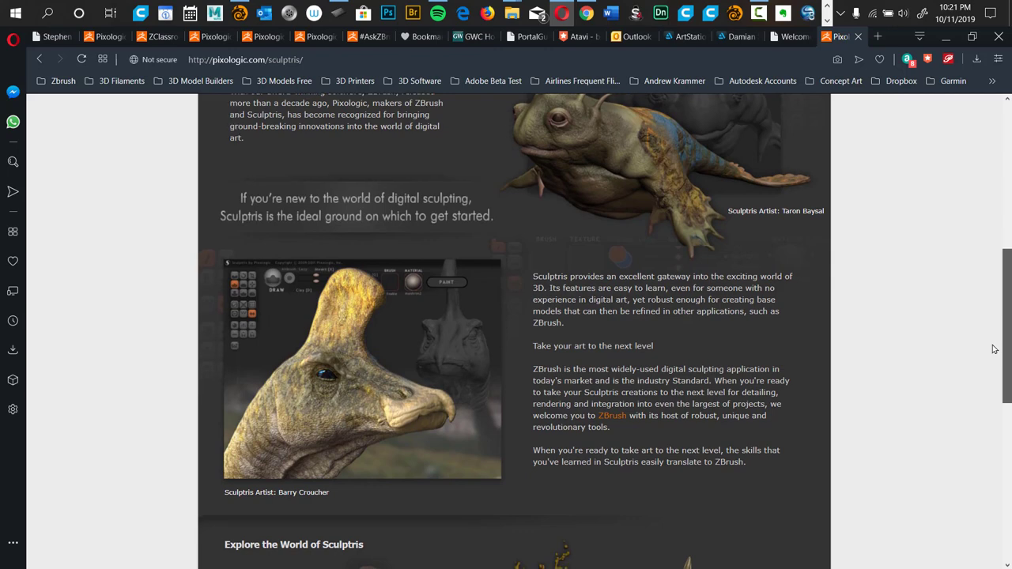
{"action": "scroll", "coordinate": [990, 352], "scroll_direction": "down", "scroll_amount": 1}
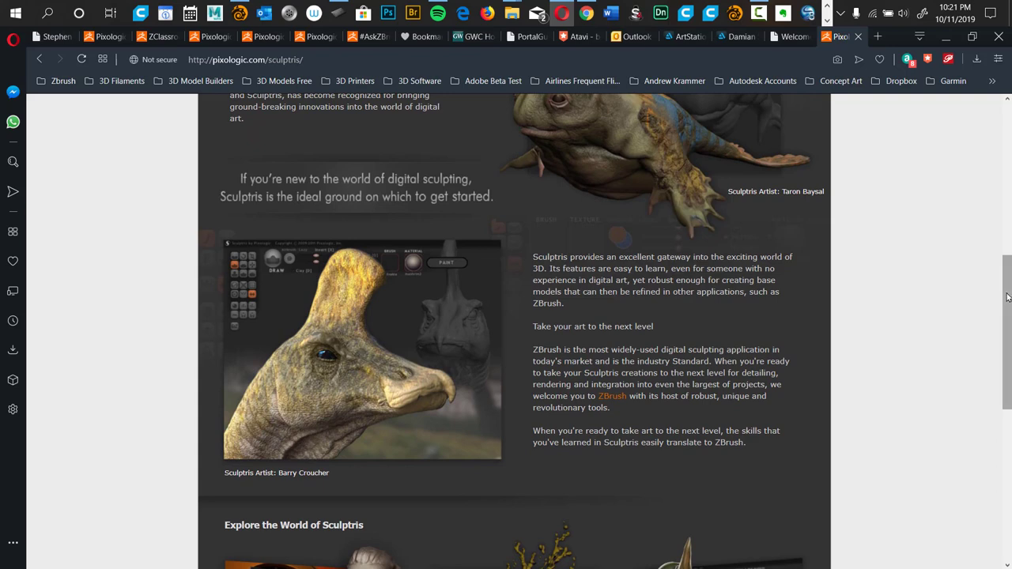
{"action": "left_click_drag", "start_coordinate": [1004, 265], "coordinate": [1003, 145]}
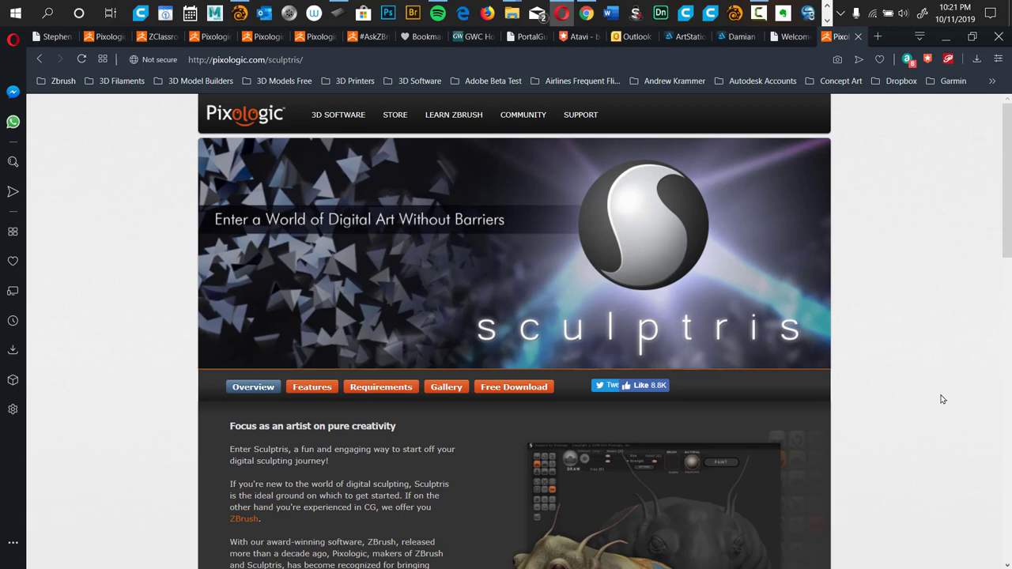
{"action": "mouse_move", "coordinate": [1005, 200]}
{"action": "left_mouse_down"}
{"action": "mouse_move", "coordinate": [1004, 271]}
{"action": "mouse_move", "coordinate": [1002, 261]}
{"action": "left_mouse_up"}
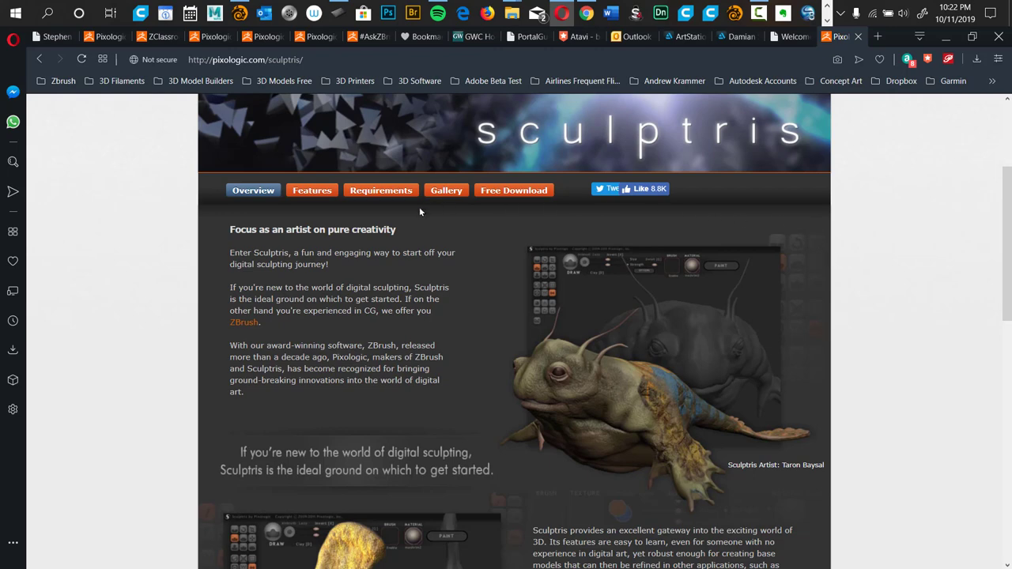
{"action": "scroll", "coordinate": [1010, 229], "scroll_direction": "up", "scroll_amount": 3}
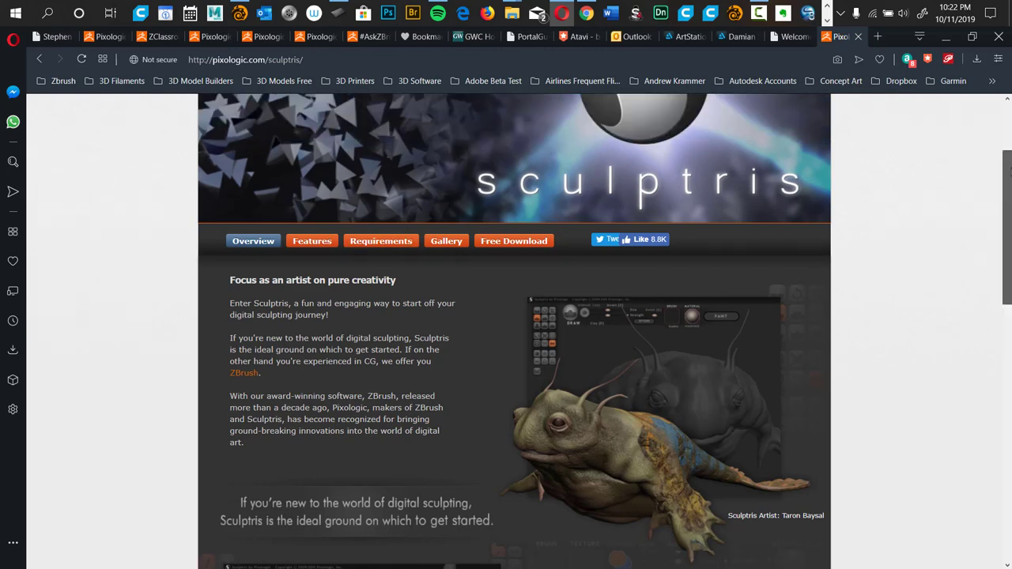
Open the ZBrush product page on the Pixologic site and go to its Get ZBrush page
{"action": "mouse_move", "coordinate": [340, 115]}
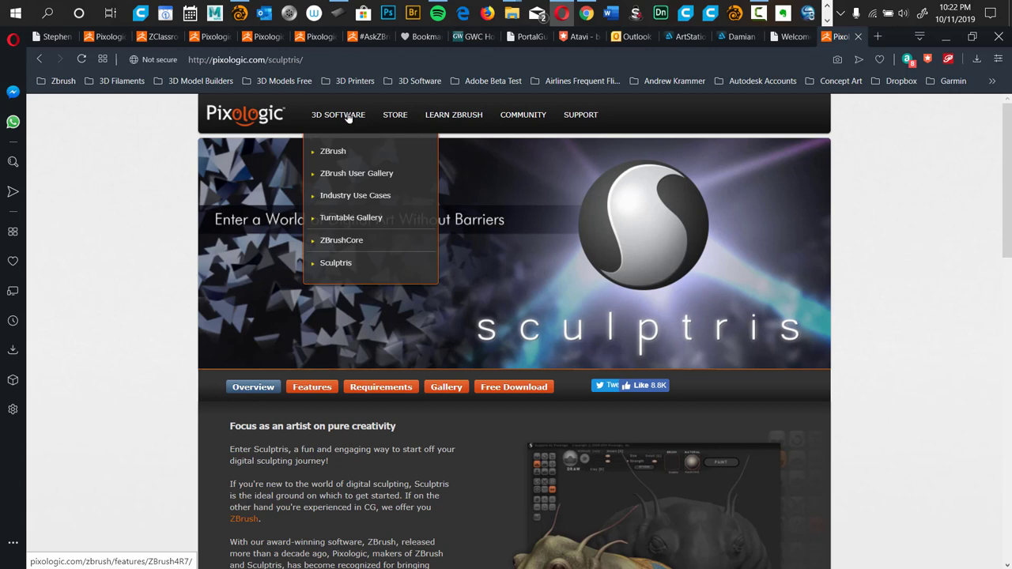
{"action": "left_click", "coordinate": [334, 153]}
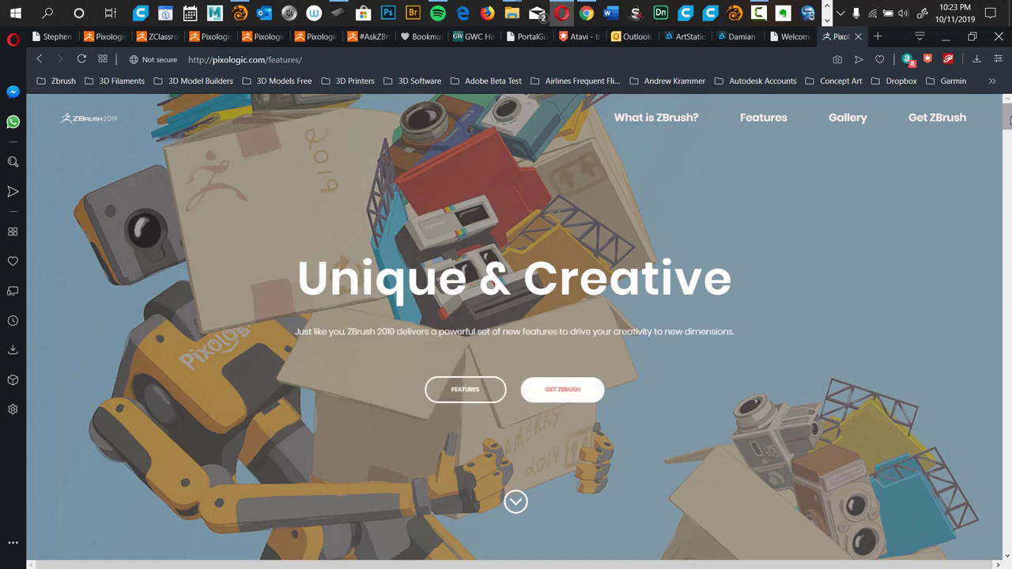
{"action": "mouse_move", "coordinate": [1010, 121]}
{"action": "left_mouse_down"}
{"action": "mouse_move", "coordinate": [1011, 136]}
{"action": "mouse_move", "coordinate": [1010, 128]}
{"action": "left_mouse_up"}
{"action": "left_click", "coordinate": [576, 299]}
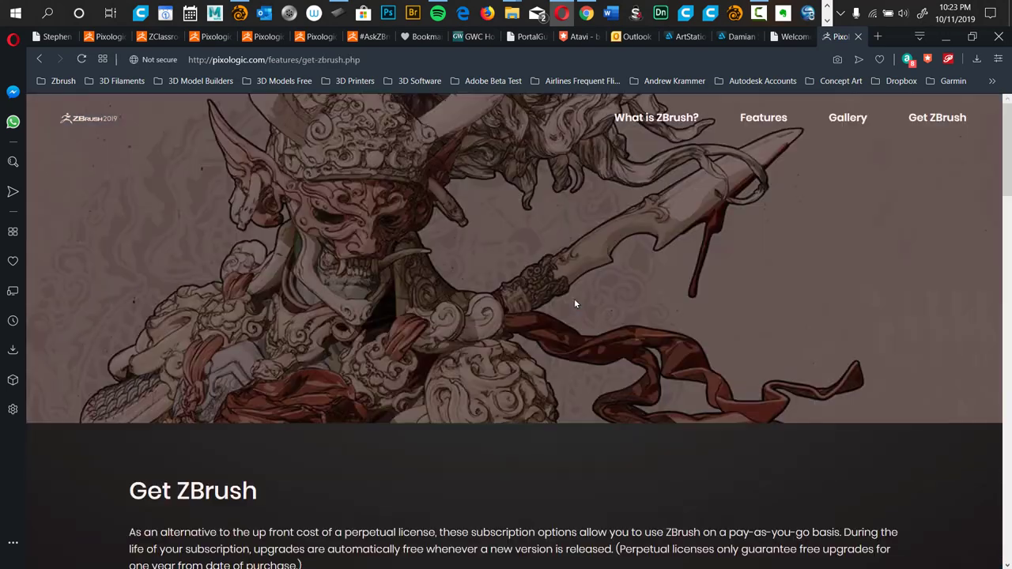
Open the ZBrush 2019 store page from the Get ZBrush page and examine the six-month subscription and perpetual license prices
{"action": "scroll", "coordinate": [996, 182], "scroll_direction": "down", "scroll_amount": 5}
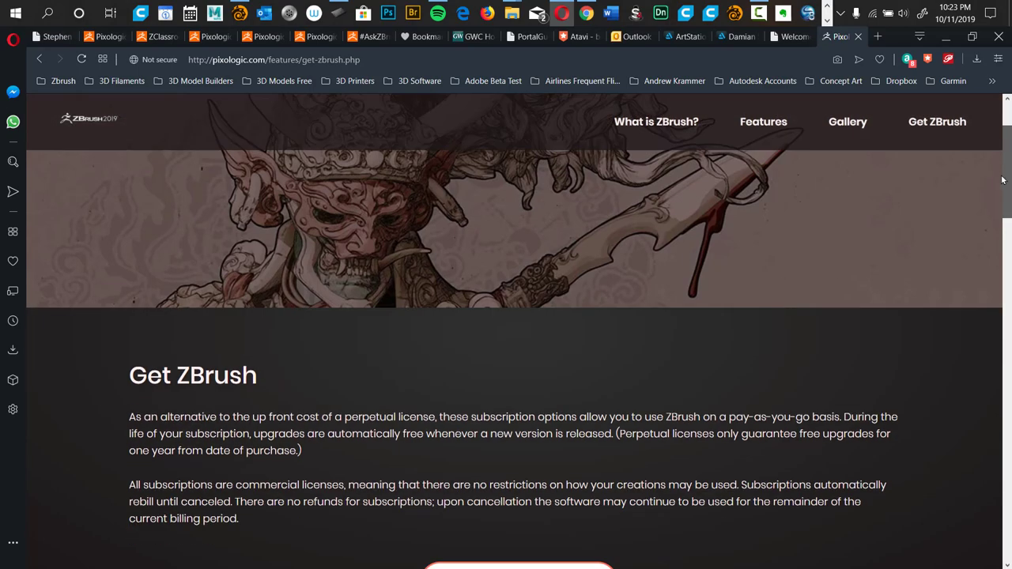
{"action": "scroll", "coordinate": [996, 208], "scroll_direction": "down", "scroll_amount": 7}
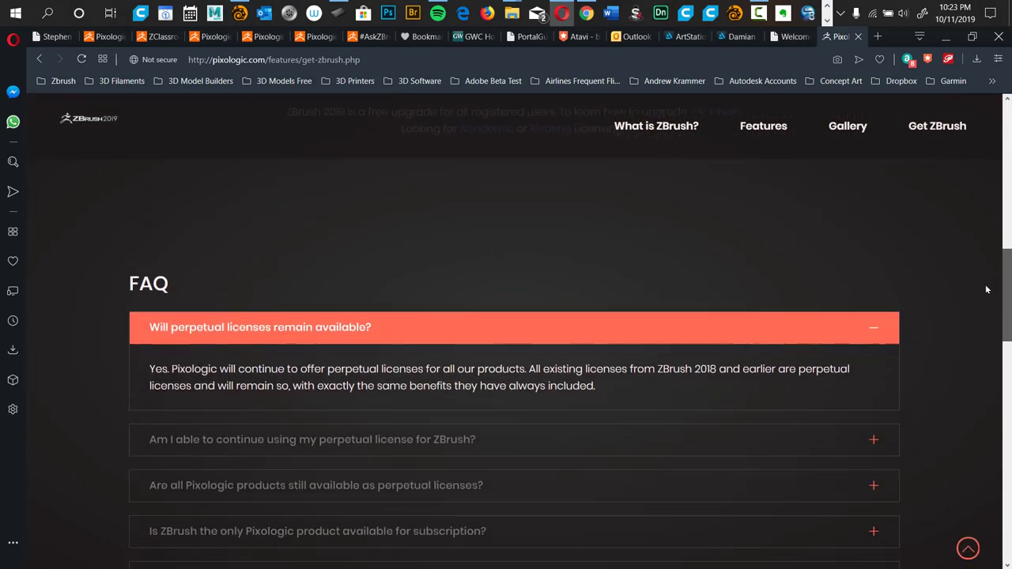
{"action": "left_click_drag", "start_coordinate": [983, 315], "coordinate": [974, 151]}
{"action": "scroll", "coordinate": [909, 216], "scroll_direction": "down", "scroll_amount": 3}
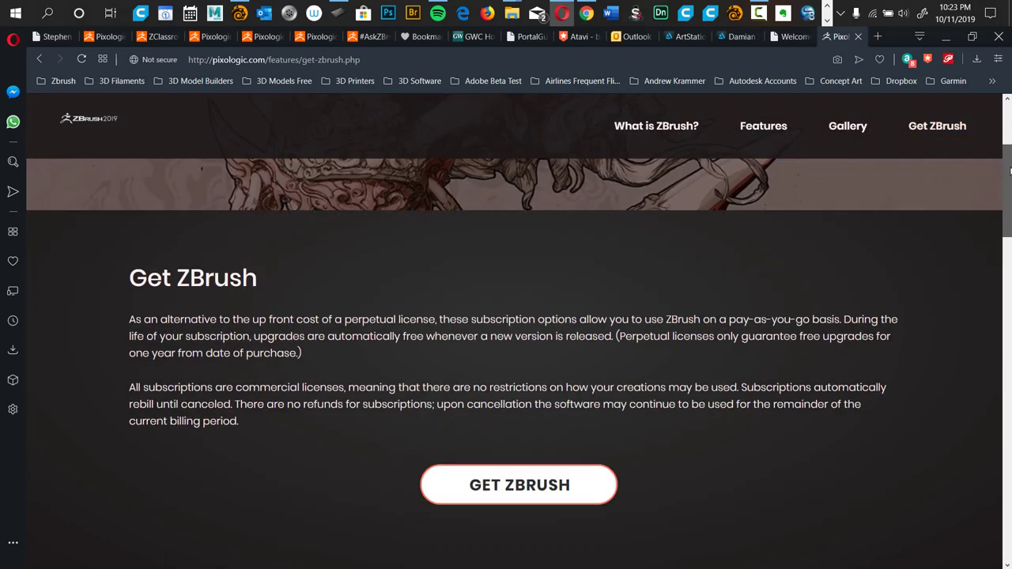
{"action": "left_click", "coordinate": [550, 382]}
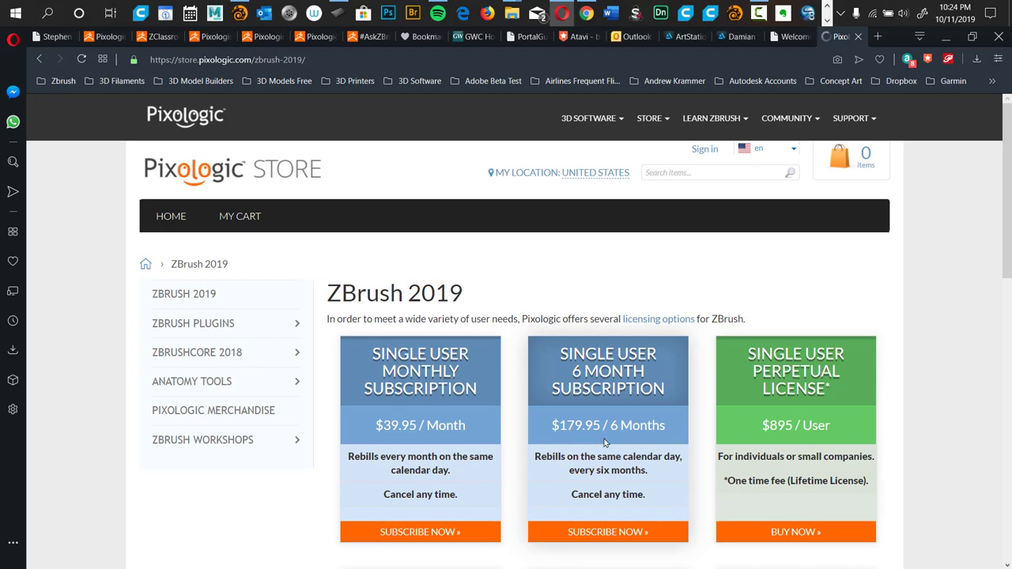
{"action": "left_click_drag", "start_coordinate": [623, 457], "coordinate": [620, 426]}
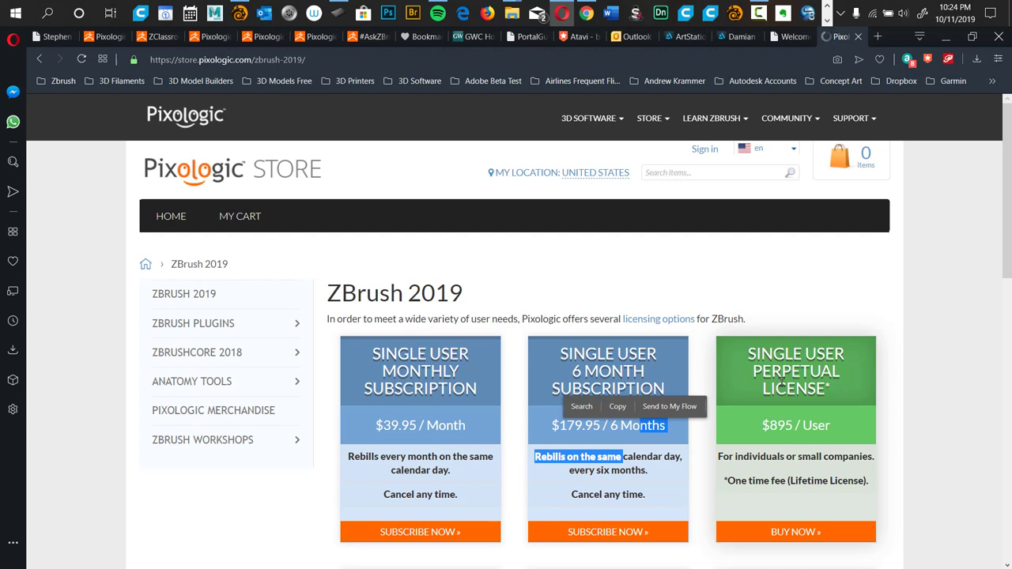
{"action": "left_click_drag", "start_coordinate": [762, 426], "coordinate": [836, 427]}
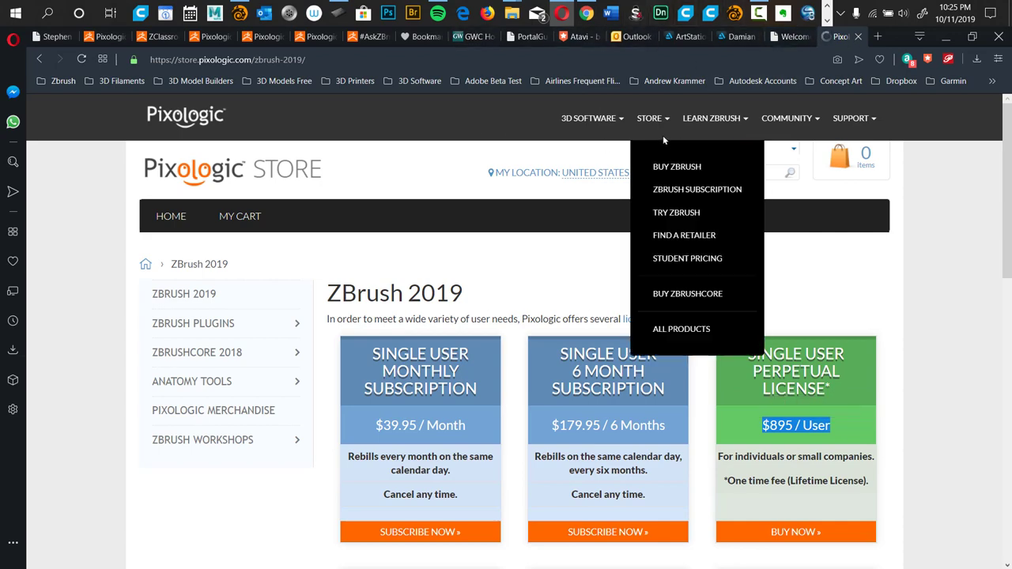
Switch back to ZBrush, apply the MatCap GreenRoma material to the ZSphere creature and set the colour to near white
{"action": "key", "text": "alt+Tab"}
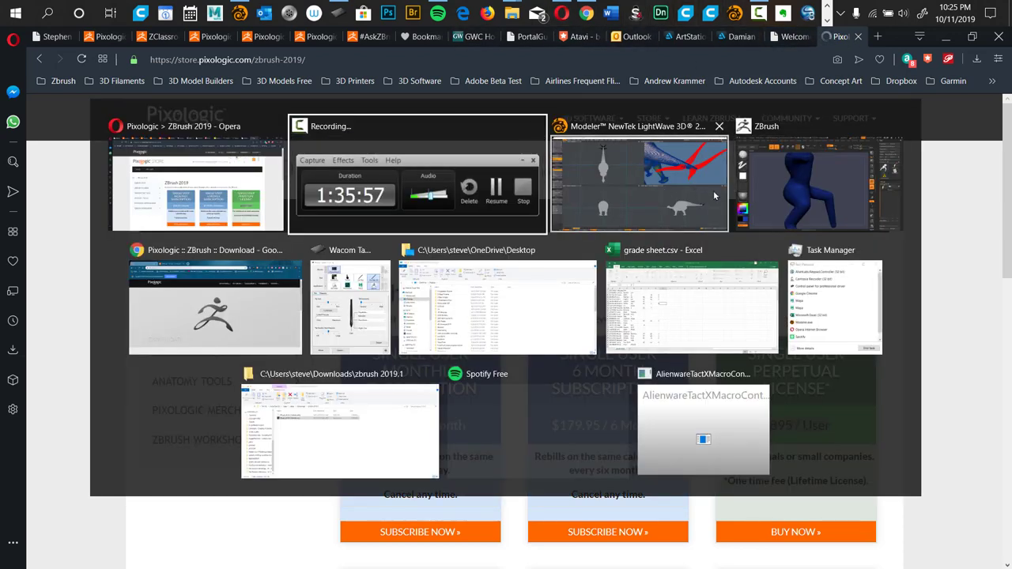
{"action": "left_click", "coordinate": [800, 192]}
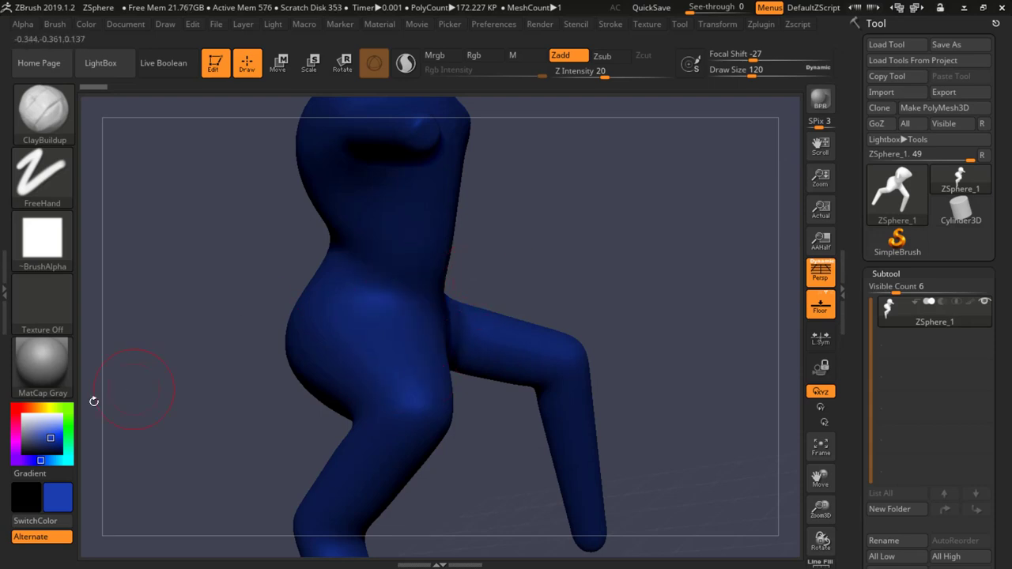
{"action": "left_click", "coordinate": [52, 365]}
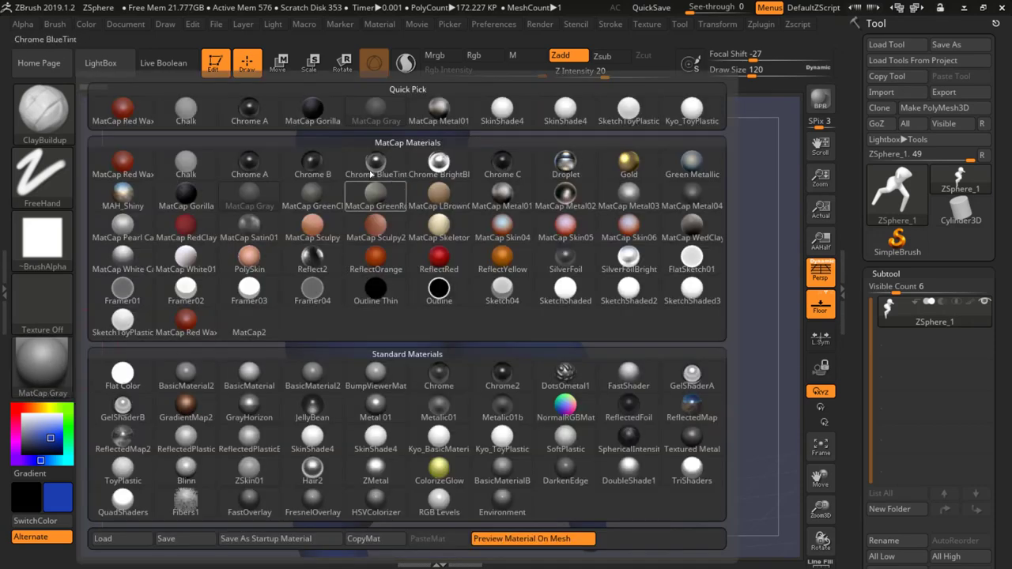
{"action": "left_click", "coordinate": [382, 195]}
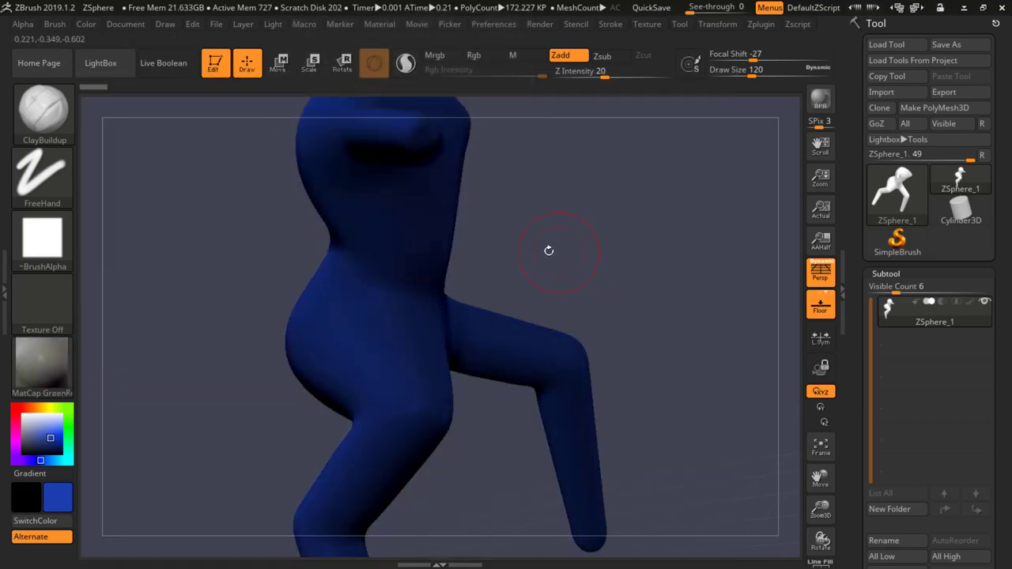
{"action": "left_click_drag", "start_coordinate": [42, 427], "coordinate": [23, 415]}
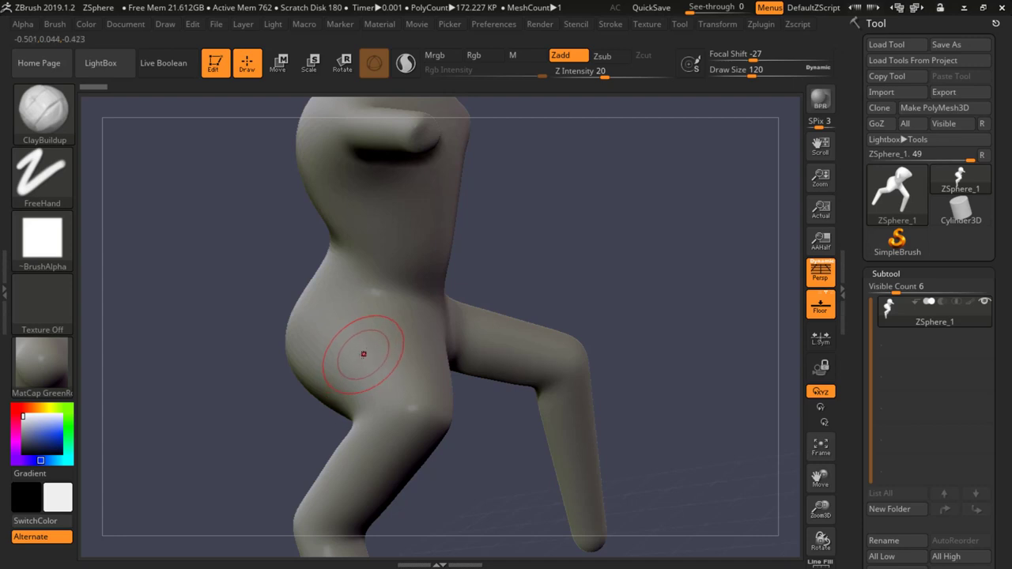
Mask a rounded patch on the side of the creature's hip and build up clay around its edge with ClayBuildup
{"action": "key", "text": "ctrl"}
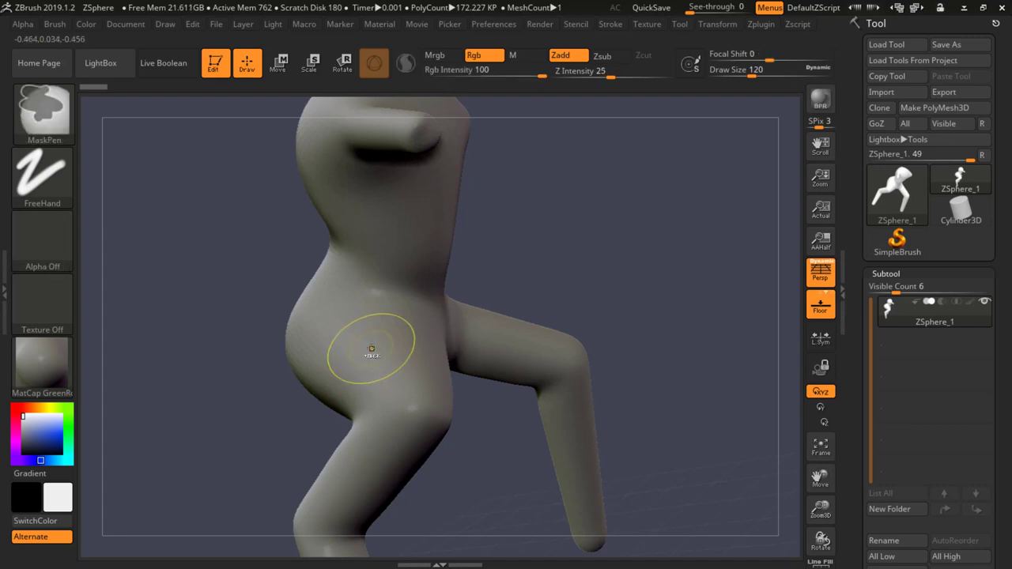
{"action": "key", "text": "ctrl"}
{"action": "key", "text": "ctrl"}
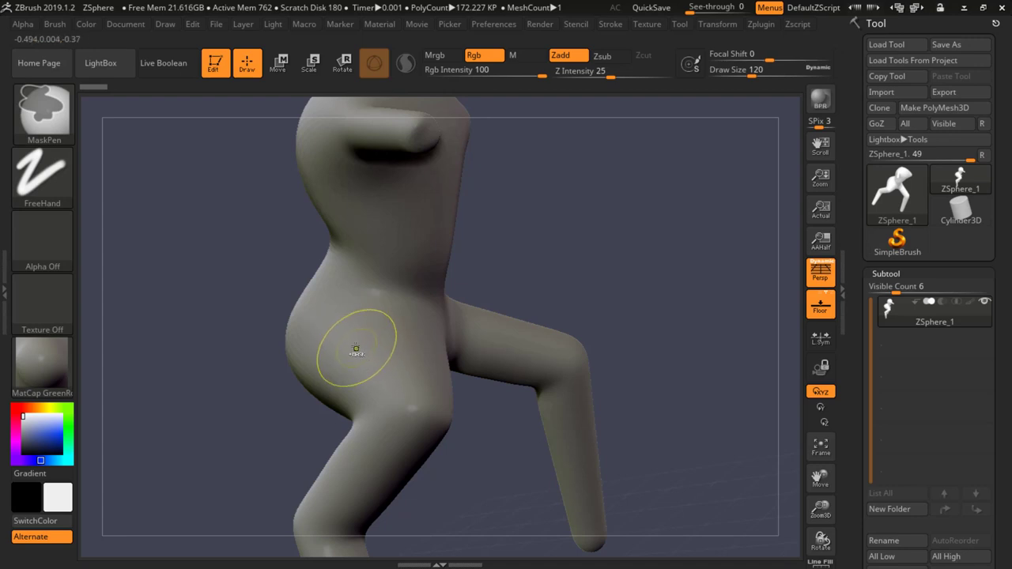
{"action": "mouse_move", "coordinate": [348, 342]}
{"action": "left_mouse_down", "text": "ctrl"}
{"action": "mouse_move", "coordinate": [332, 330]}
{"action": "mouse_move", "coordinate": [324, 368]}
{"action": "mouse_move", "coordinate": [359, 379]}
{"action": "mouse_move", "coordinate": [375, 316]}
{"action": "mouse_move", "coordinate": [363, 336]}
{"action": "mouse_move", "coordinate": [391, 310]}
{"action": "left_mouse_up", "text": "ctrl"}
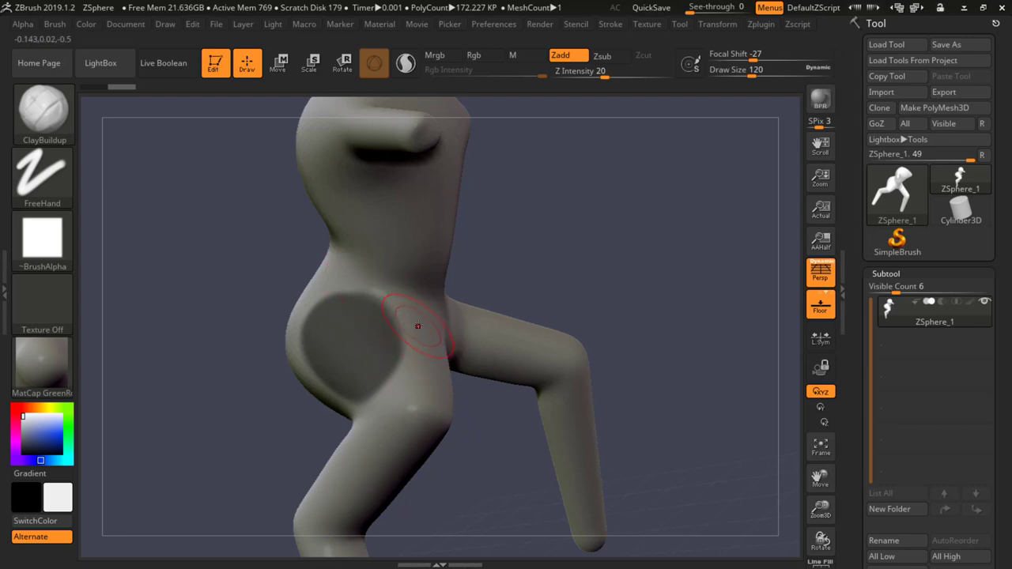
{"action": "mouse_move", "coordinate": [393, 291]}
{"action": "left_mouse_down"}
{"action": "mouse_move", "coordinate": [418, 360]}
{"action": "mouse_move", "coordinate": [391, 399]}
{"action": "mouse_move", "coordinate": [400, 407]}
{"action": "mouse_move", "coordinate": [376, 297]}
{"action": "mouse_move", "coordinate": [409, 326]}
{"action": "mouse_move", "coordinate": [395, 286]}
{"action": "mouse_move", "coordinate": [357, 283]}
{"action": "mouse_move", "coordinate": [371, 289]}
{"action": "left_mouse_up"}
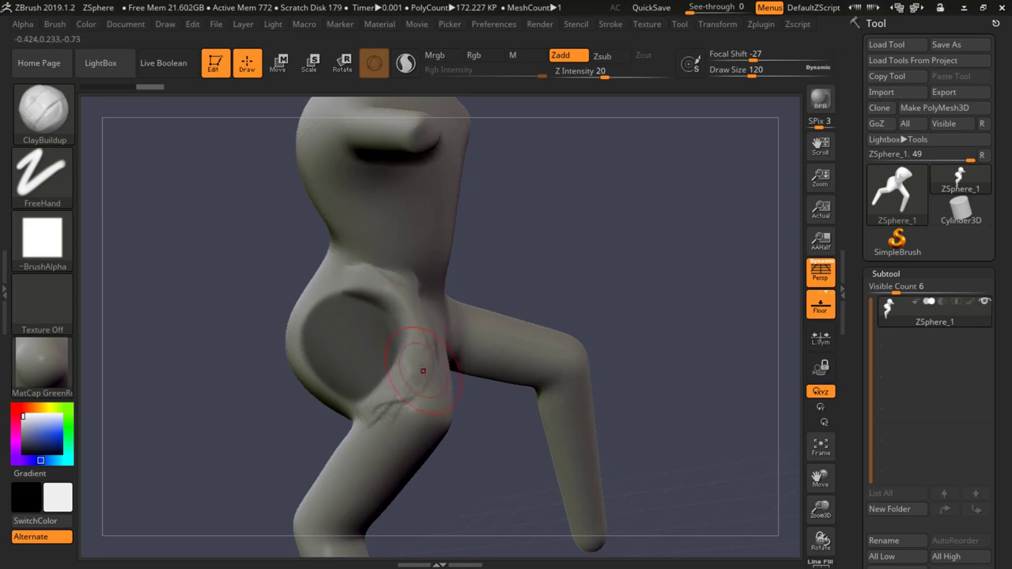
{"action": "right_click_drag", "start_coordinate": [398, 420], "coordinate": [474, 332], "text": "alt"}
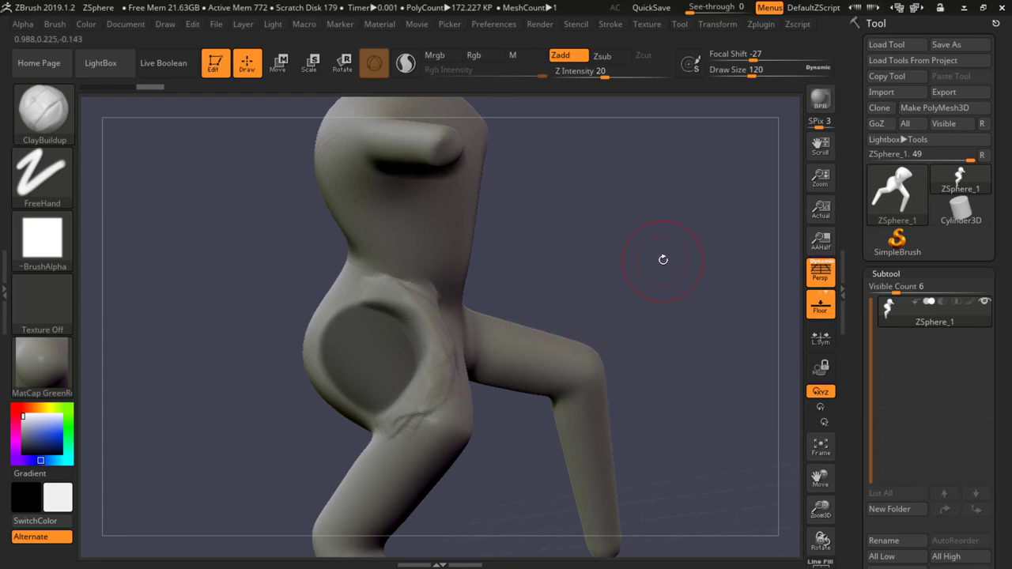
Invert the mask and build up vertical clay strokes inside the rounded hip patch
{"action": "key", "text": "ctrl"}
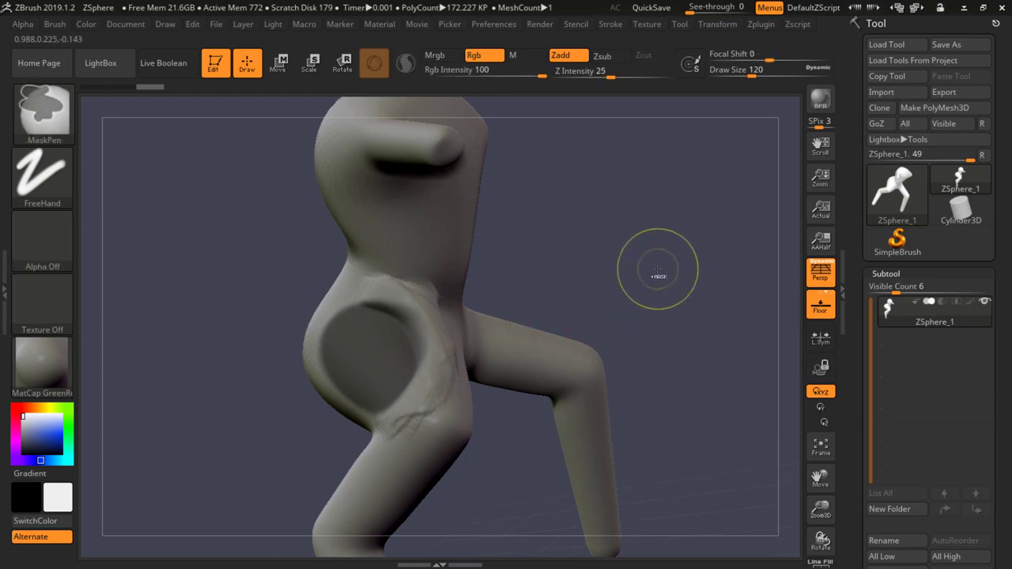
{"action": "left_click", "coordinate": [660, 273], "text": "ctrl"}
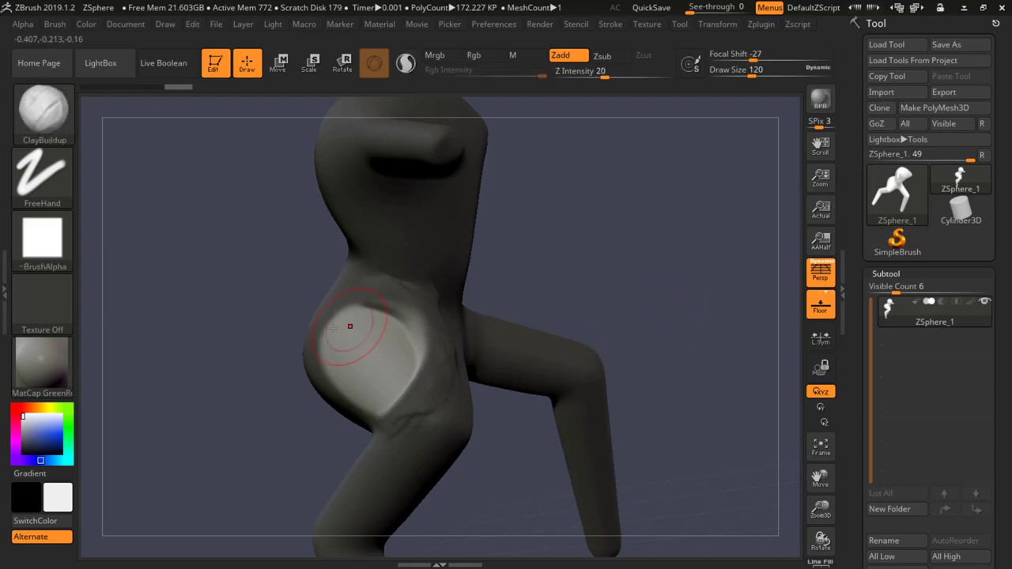
{"action": "mouse_move", "coordinate": [360, 326]}
{"action": "left_mouse_down"}
{"action": "mouse_move", "coordinate": [361, 366]}
{"action": "mouse_move", "coordinate": [383, 393]}
{"action": "mouse_move", "coordinate": [340, 329]}
{"action": "mouse_move", "coordinate": [396, 340]}
{"action": "mouse_move", "coordinate": [370, 347]}
{"action": "mouse_move", "coordinate": [366, 386]}
{"action": "mouse_move", "coordinate": [344, 372]}
{"action": "mouse_move", "coordinate": [395, 356]}
{"action": "mouse_move", "coordinate": [368, 348]}
{"action": "mouse_move", "coordinate": [363, 333]}
{"action": "mouse_move", "coordinate": [417, 344]}
{"action": "mouse_move", "coordinate": [356, 386]}
{"action": "mouse_move", "coordinate": [369, 339]}
{"action": "mouse_move", "coordinate": [401, 339]}
{"action": "mouse_move", "coordinate": [381, 371]}
{"action": "mouse_move", "coordinate": [379, 407]}
{"action": "mouse_move", "coordinate": [387, 368]}
{"action": "left_mouse_up"}
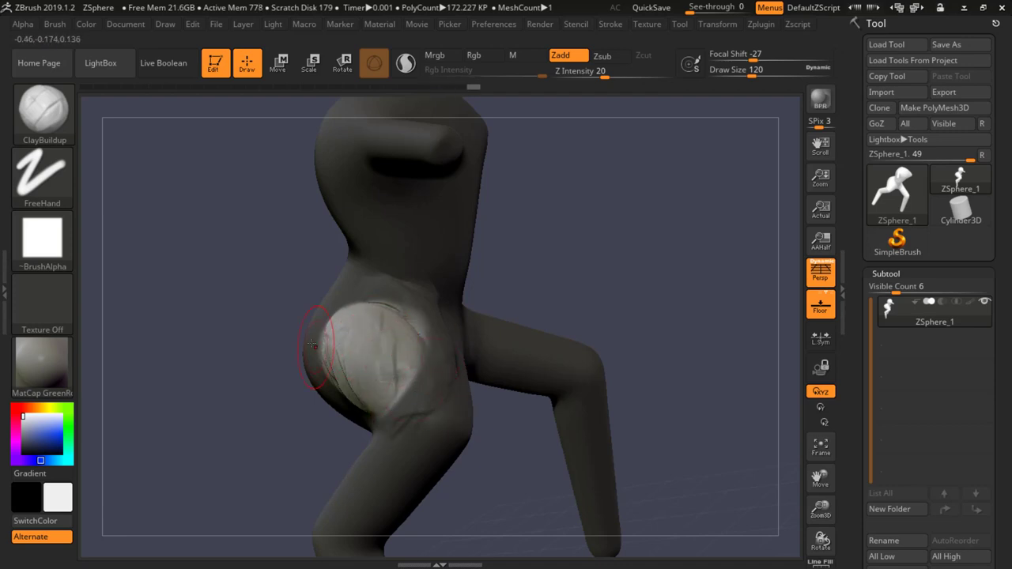
Clear the mask from the whole creature
{"action": "mouse_move", "coordinate": [247, 335]}
{"action": "left_mouse_down"}
{"action": "mouse_move", "coordinate": [326, 327]}
{"action": "mouse_move", "coordinate": [230, 334]}
{"action": "left_mouse_up"}
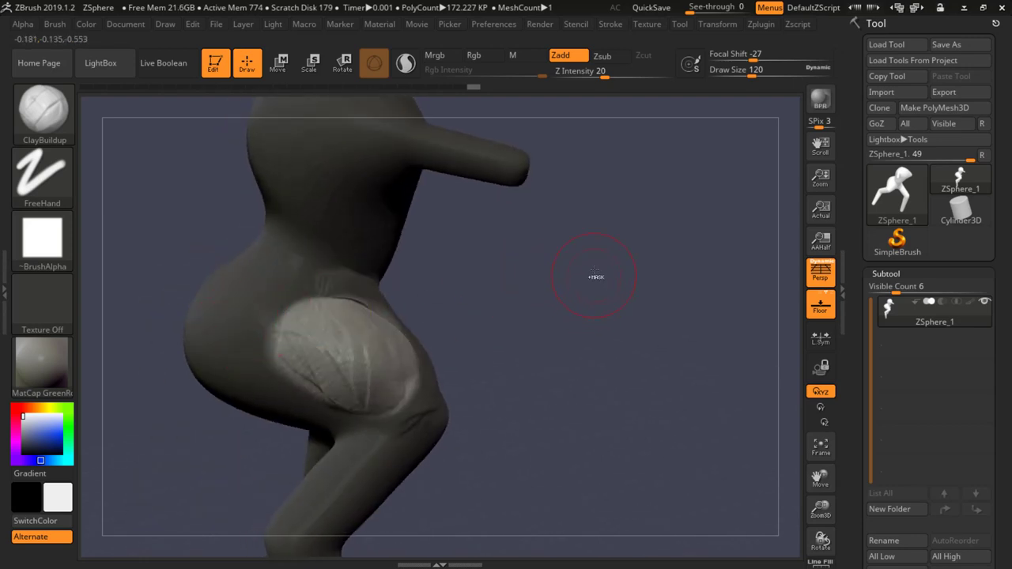
{"action": "key", "text": "ctrl"}
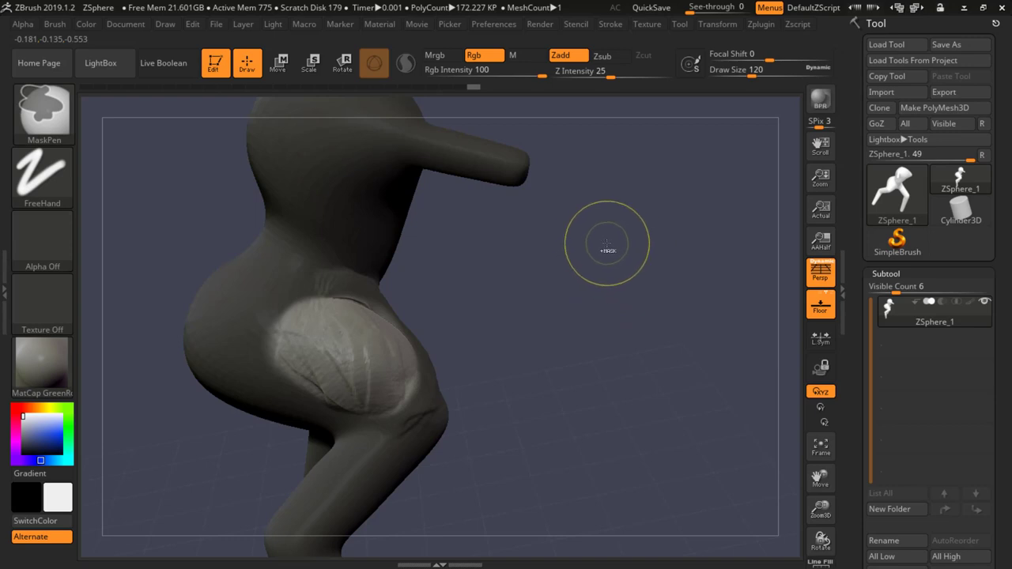
{"action": "left_click_drag", "start_coordinate": [564, 231], "coordinate": [669, 475], "text": "ctrl"}
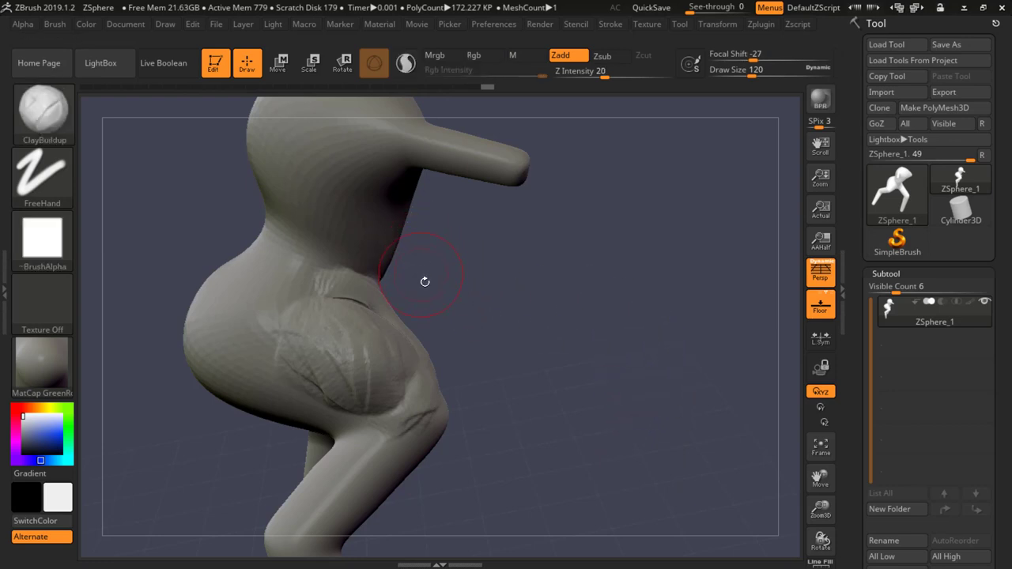
Paint a mask over the rounded rear of the creature's pelvis, behind the sculpted hip muscle, covering it down to the underside
{"action": "mouse_move", "coordinate": [423, 283]}
{"action": "left_mouse_down"}
{"action": "mouse_move", "coordinate": [626, 288]}
{"action": "mouse_move", "coordinate": [565, 285]}
{"action": "left_mouse_up"}
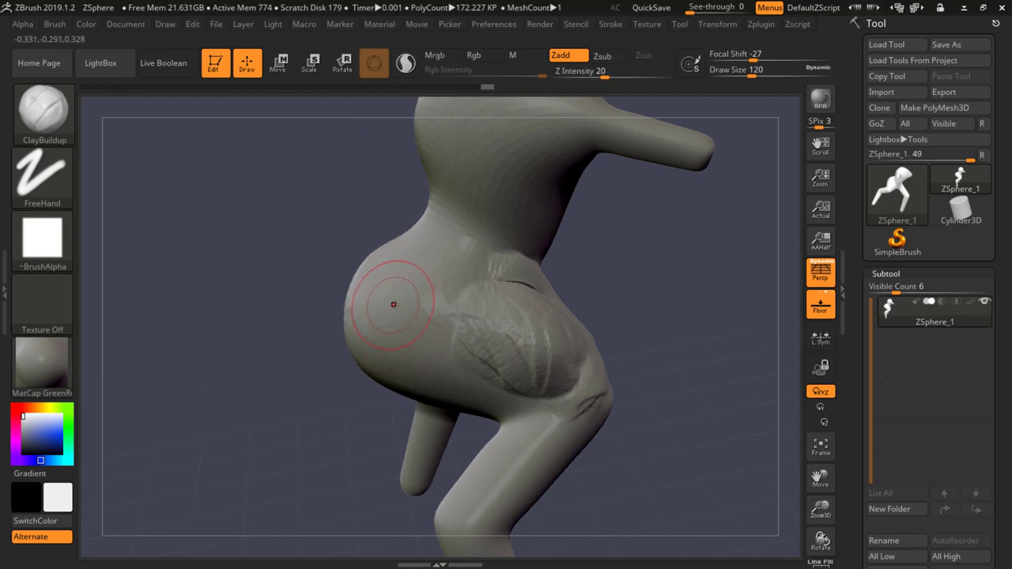
{"action": "key", "text": "ctrl"}
{"action": "mouse_move", "coordinate": [378, 299]}
{"action": "left_mouse_down", "text": "ctrl"}
{"action": "mouse_move", "coordinate": [391, 348]}
{"action": "mouse_move", "coordinate": [431, 340]}
{"action": "left_mouse_up", "text": "ctrl"}
{"action": "mouse_move", "coordinate": [415, 334]}
{"action": "left_mouse_down", "text": "ctrl"}
{"action": "mouse_move", "coordinate": [394, 348]}
{"action": "mouse_move", "coordinate": [392, 340]}
{"action": "mouse_move", "coordinate": [407, 348]}
{"action": "left_mouse_up", "text": "ctrl"}
{"action": "left_click_drag", "start_coordinate": [425, 266], "coordinate": [444, 261], "text": "ctrl"}
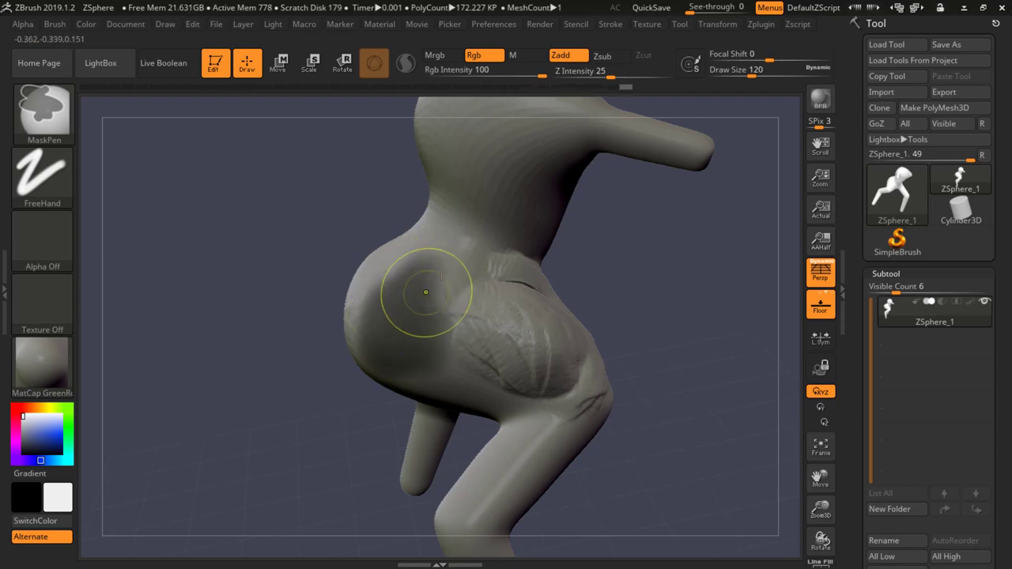
{"action": "mouse_move", "coordinate": [427, 295]}
{"action": "left_mouse_down", "text": "ctrl"}
{"action": "mouse_move", "coordinate": [389, 348]}
{"action": "mouse_move", "coordinate": [387, 286]}
{"action": "left_mouse_up", "text": "ctrl"}
{"action": "left_click_drag", "start_coordinate": [431, 333], "coordinate": [450, 328], "text": "ctrl"}
{"action": "right_click_drag", "start_coordinate": [450, 328], "coordinate": [392, 355]}
{"action": "left_click_drag", "start_coordinate": [364, 320], "coordinate": [386, 396], "text": "ctrl"}
{"action": "mouse_move", "coordinate": [363, 358]}
{"action": "left_mouse_down", "text": "ctrl"}
{"action": "mouse_move", "coordinate": [391, 384]}
{"action": "mouse_move", "coordinate": [427, 381]}
{"action": "mouse_move", "coordinate": [441, 395]}
{"action": "mouse_move", "coordinate": [431, 354]}
{"action": "mouse_move", "coordinate": [404, 384]}
{"action": "mouse_move", "coordinate": [414, 368]}
{"action": "left_mouse_up", "text": "ctrl"}
{"action": "right_click_drag", "start_coordinate": [379, 343], "coordinate": [402, 353]}
{"action": "left_click_drag", "start_coordinate": [371, 376], "coordinate": [385, 382], "text": "ctrl"}
{"action": "right_click_drag", "start_coordinate": [396, 370], "coordinate": [361, 336]}
{"action": "mouse_move", "coordinate": [353, 357]}
{"action": "left_mouse_down", "text": "ctrl"}
{"action": "mouse_move", "coordinate": [363, 384]}
{"action": "mouse_move", "coordinate": [434, 389]}
{"action": "left_mouse_up", "text": "ctrl"}
{"action": "left_click_drag", "start_coordinate": [409, 301], "coordinate": [400, 356], "text": "ctrl"}
{"action": "left_click_drag", "start_coordinate": [404, 407], "coordinate": [441, 346], "text": "ctrl"}
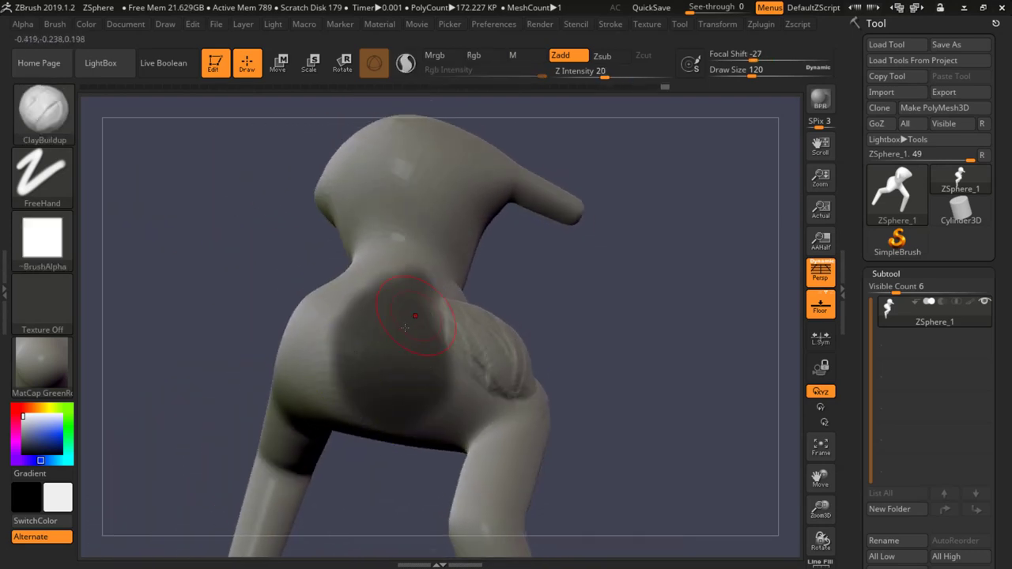
Invert the mask and build up muscle mass on the exposed rear with ClayBuildup strokes at draw size 152
{"action": "right_click_drag", "start_coordinate": [413, 310], "coordinate": [608, 278]}
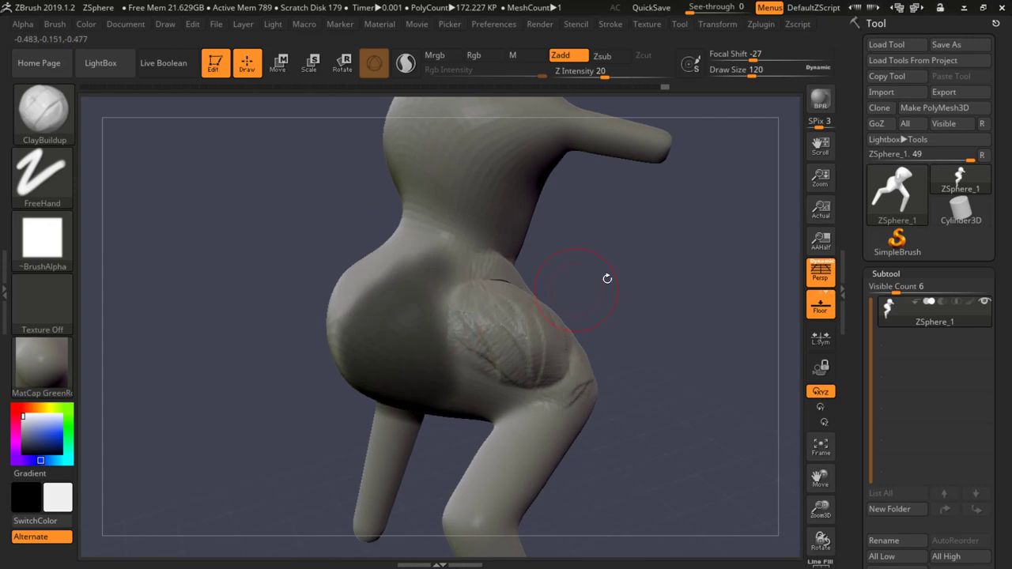
{"action": "left_click", "coordinate": [670, 269], "text": "ctrl"}
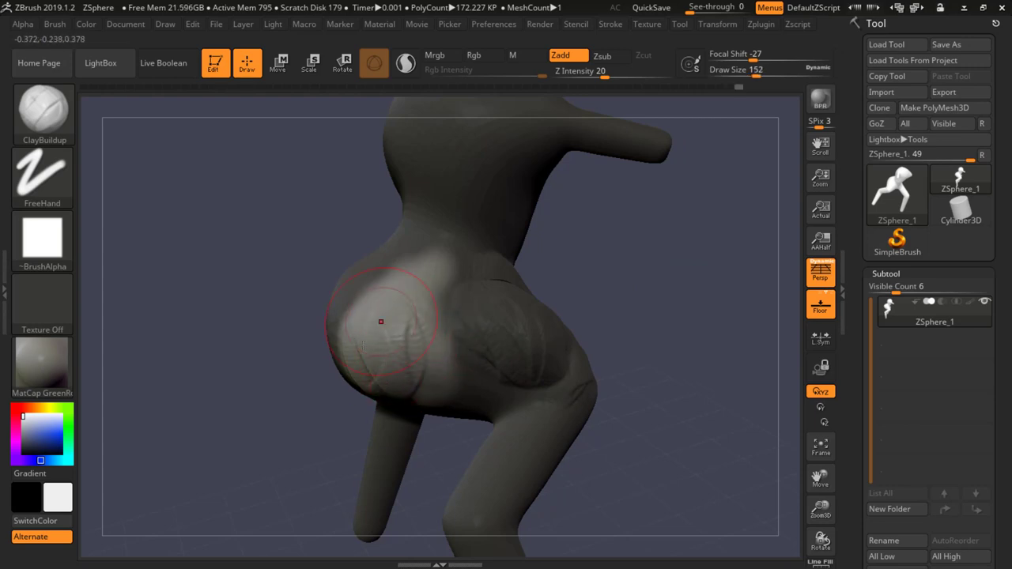
{"action": "left_click_drag", "start_coordinate": [415, 386], "coordinate": [419, 391]}
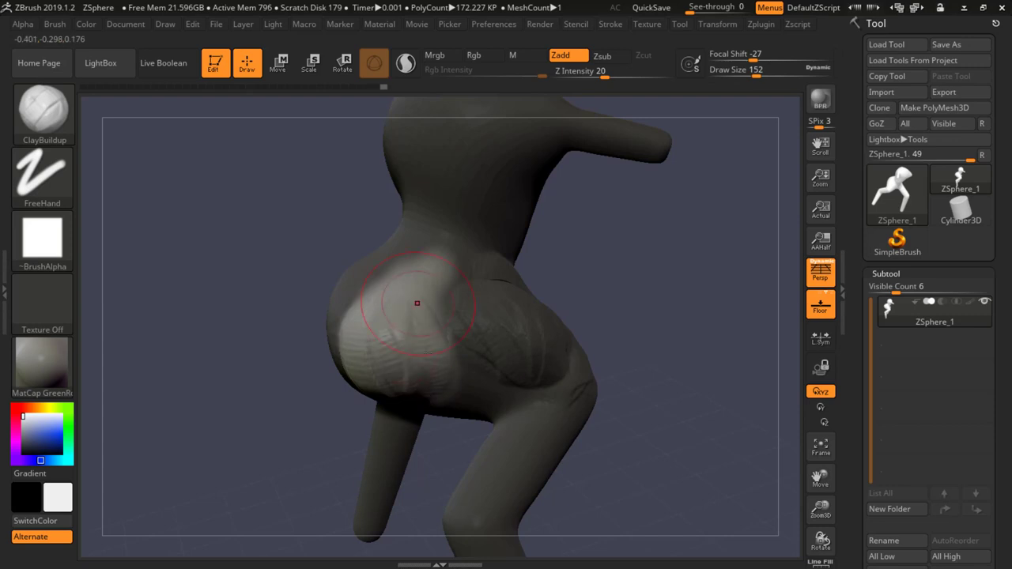
{"action": "left_click_drag", "start_coordinate": [416, 305], "coordinate": [406, 389]}
{"action": "left_click_drag", "start_coordinate": [398, 348], "coordinate": [411, 387]}
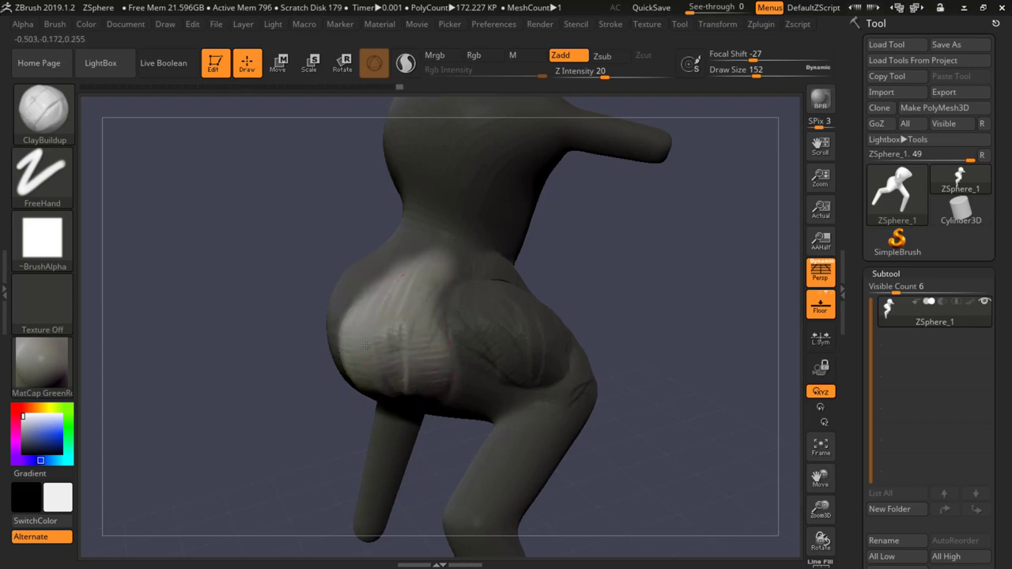
{"action": "left_click_drag", "start_coordinate": [366, 346], "coordinate": [382, 288]}
{"action": "mouse_move", "coordinate": [422, 337]}
{"action": "left_mouse_down"}
{"action": "mouse_move", "coordinate": [376, 386]}
{"action": "mouse_move", "coordinate": [427, 395]}
{"action": "mouse_move", "coordinate": [372, 371]}
{"action": "left_mouse_up"}
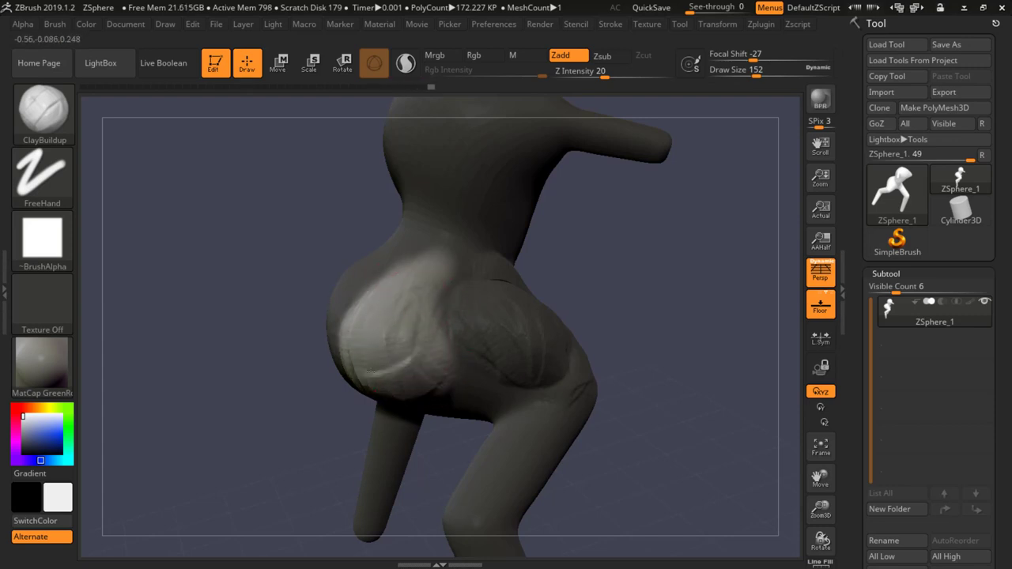
{"action": "left_click_drag", "start_coordinate": [318, 345], "coordinate": [376, 340]}
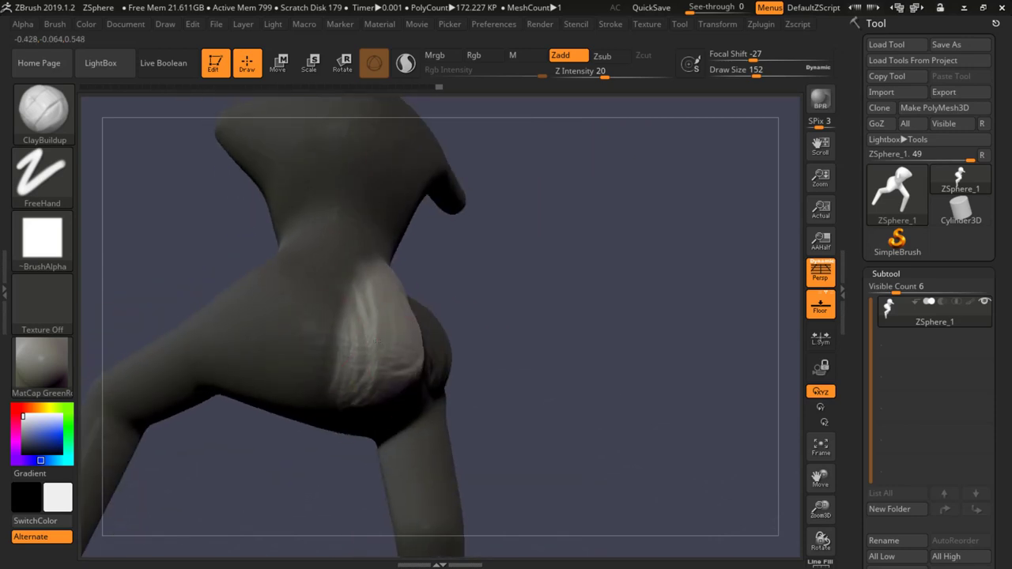
{"action": "left_click_drag", "start_coordinate": [411, 381], "coordinate": [380, 386]}
{"action": "mouse_move", "coordinate": [541, 407]}
{"action": "left_mouse_down"}
{"action": "mouse_move", "coordinate": [440, 409]}
{"action": "mouse_move", "coordinate": [452, 407]}
{"action": "mouse_move", "coordinate": [457, 325]}
{"action": "mouse_move", "coordinate": [461, 388]}
{"action": "left_mouse_up"}
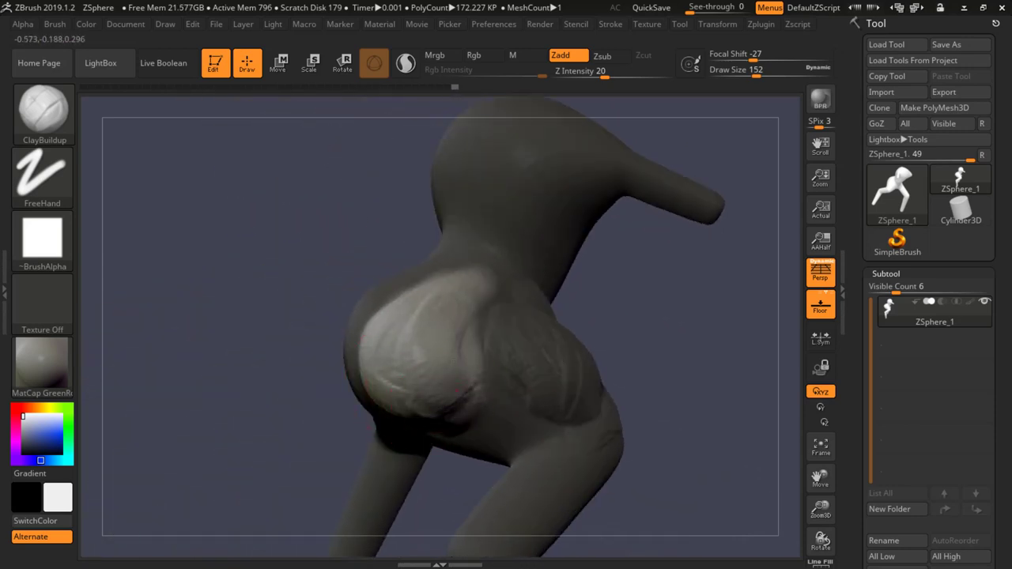
{"action": "right_click_drag", "start_coordinate": [482, 339], "coordinate": [542, 282]}
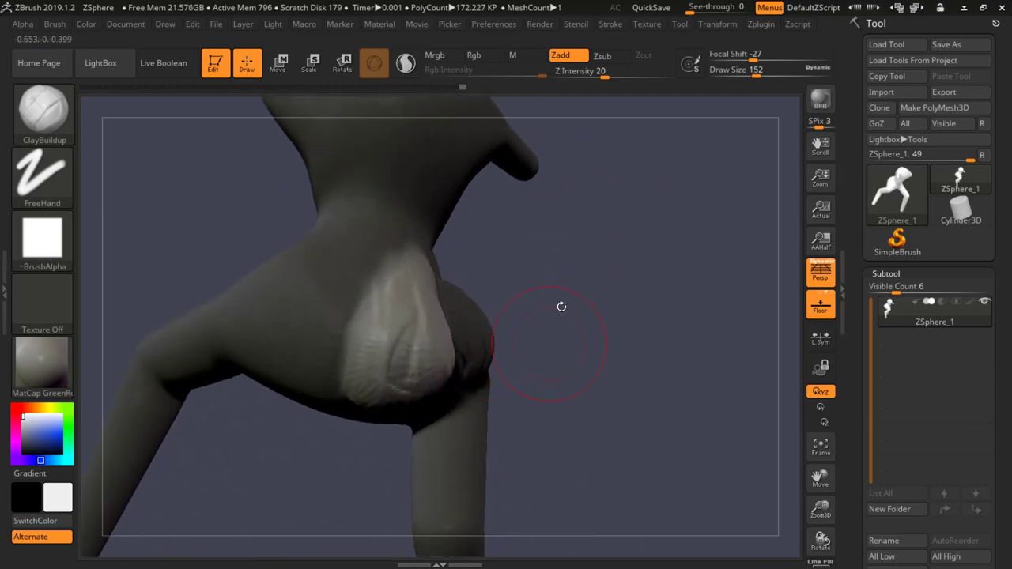
Smooth the clay strokes on the unmasked rear muscle
{"action": "right_click_drag", "start_coordinate": [543, 247], "coordinate": [481, 296]}
{"action": "key", "text": "shift"}
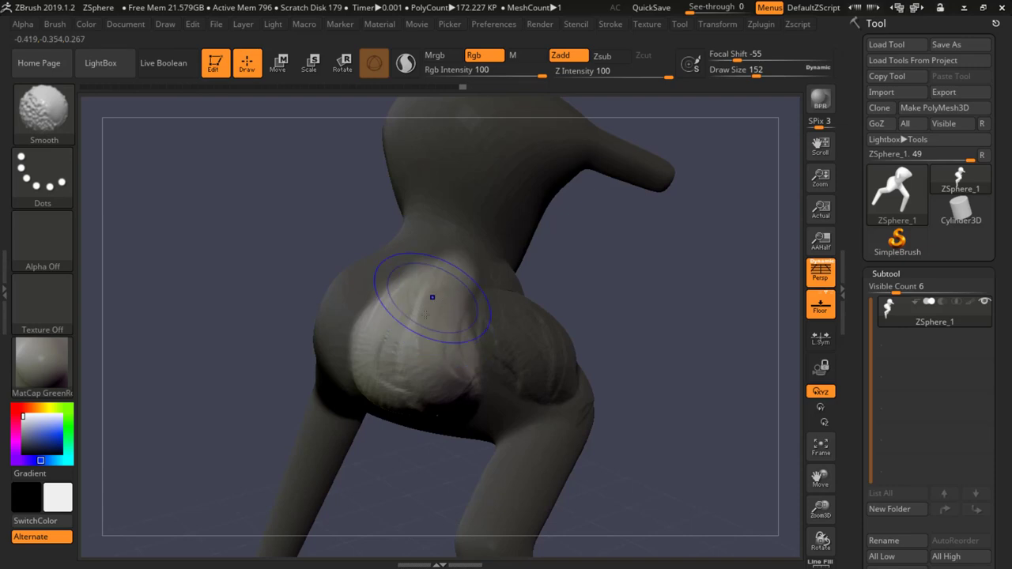
{"action": "left_click_drag", "start_coordinate": [430, 362], "coordinate": [383, 333], "text": "shift"}
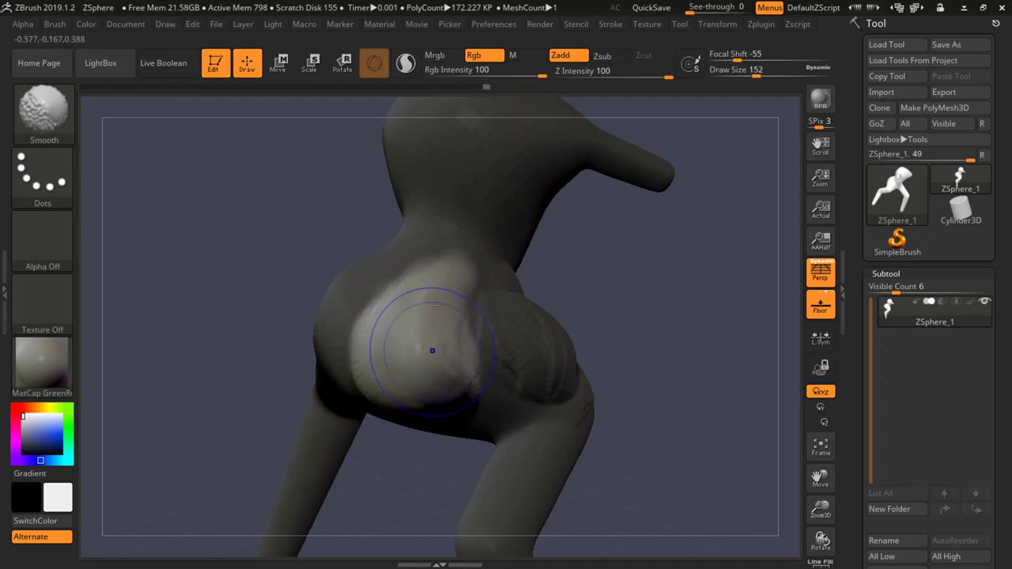
Finish smoothing the creature's rear muscle and clear the mask from the whole body
{"action": "left_click_drag", "start_coordinate": [419, 426], "coordinate": [378, 321], "text": "shift"}
{"action": "mouse_move", "coordinate": [696, 323]}
{"action": "right_mouse_down"}
{"action": "mouse_move", "coordinate": [546, 323]}
{"action": "mouse_move", "coordinate": [656, 318]}
{"action": "mouse_move", "coordinate": [585, 317]}
{"action": "mouse_move", "coordinate": [607, 317]}
{"action": "right_mouse_up"}
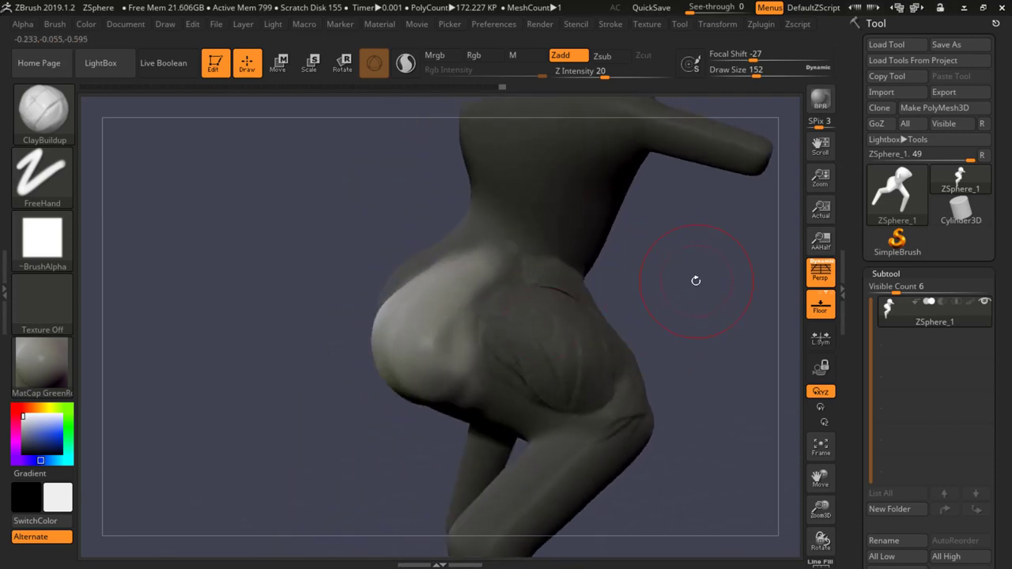
{"action": "left_click_drag", "start_coordinate": [706, 248], "coordinate": [682, 403], "text": "ctrl"}
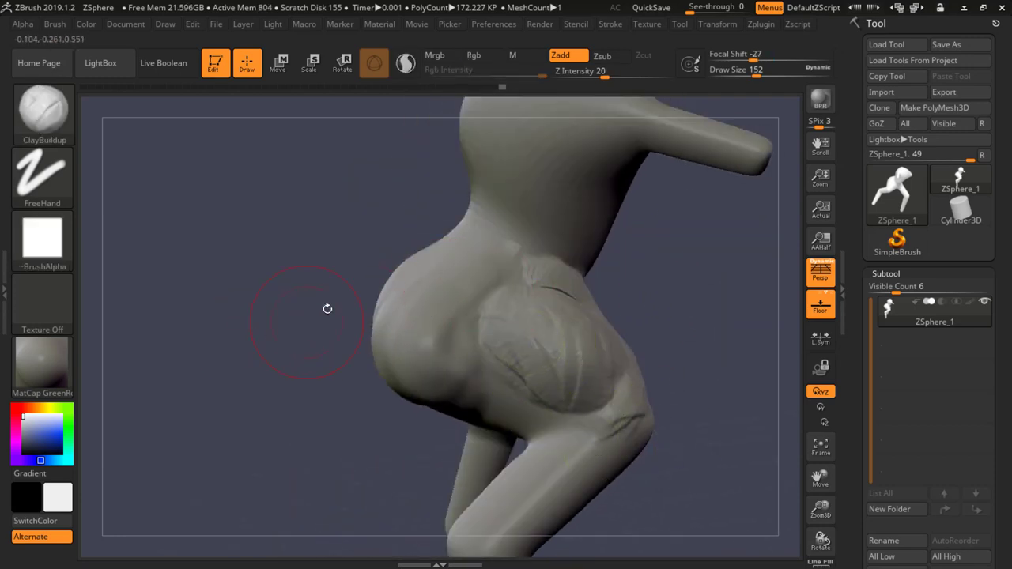
Paint three short, wavy mask bands stacked on the side of the torso above the hip, using draw size 41
{"action": "mouse_move", "coordinate": [327, 308]}
{"action": "left_mouse_down"}
{"action": "mouse_move", "coordinate": [346, 377]}
{"action": "mouse_move", "coordinate": [457, 297]}
{"action": "mouse_move", "coordinate": [507, 299]}
{"action": "mouse_move", "coordinate": [407, 316]}
{"action": "mouse_move", "coordinate": [520, 227]}
{"action": "mouse_move", "coordinate": [495, 226]}
{"action": "left_mouse_up"}
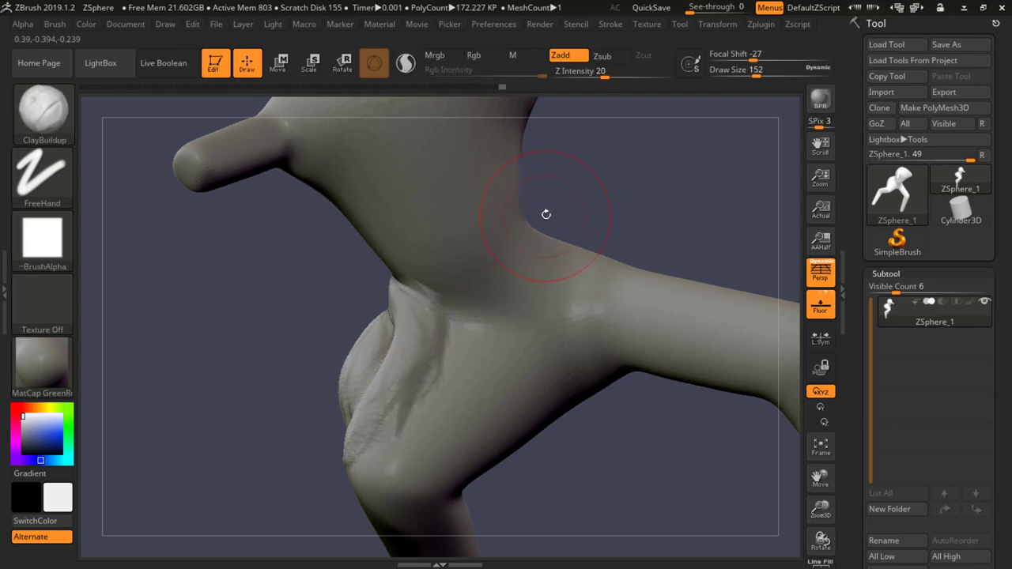
{"action": "key", "text": "space"}
{"action": "left_click_drag", "start_coordinate": [585, 190], "coordinate": [558, 196]}
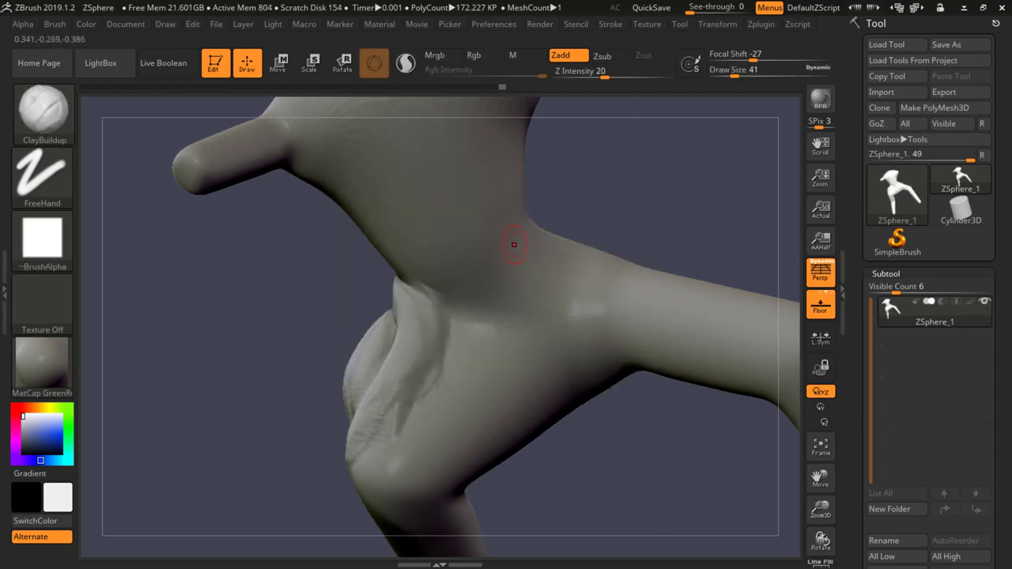
{"action": "key", "text": "ctrl"}
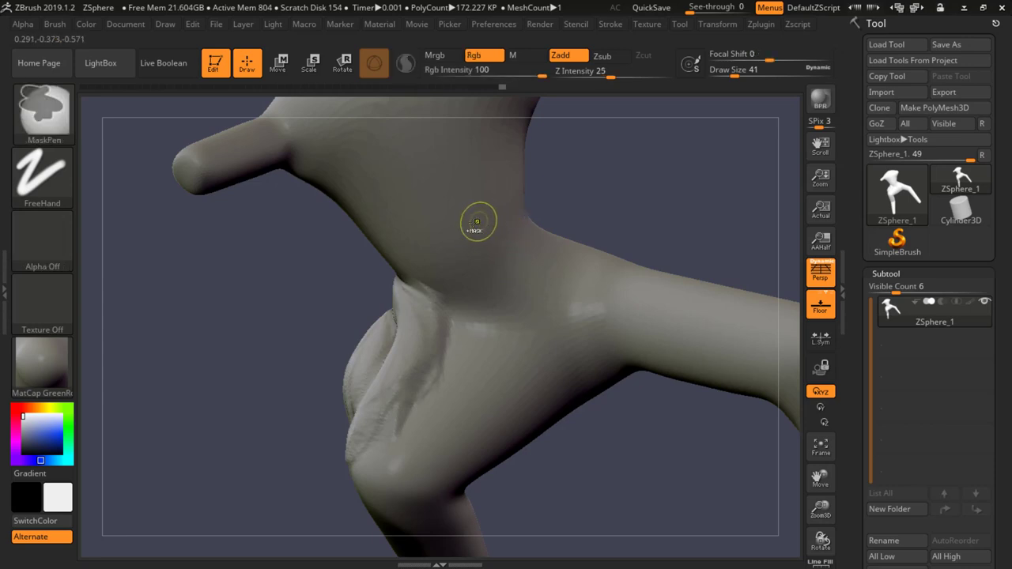
{"action": "mouse_move", "coordinate": [465, 243]}
{"action": "left_mouse_down", "text": "ctrl"}
{"action": "mouse_move", "coordinate": [468, 214]}
{"action": "mouse_move", "coordinate": [516, 186]}
{"action": "left_mouse_up", "text": "ctrl"}
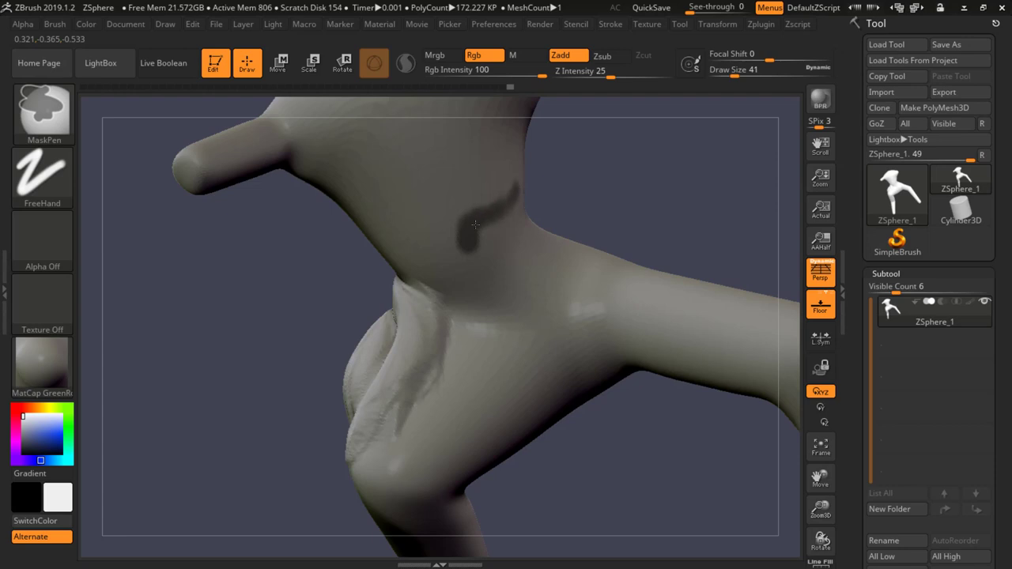
{"action": "mouse_move", "coordinate": [475, 225]}
{"action": "left_mouse_down", "text": "ctrl"}
{"action": "mouse_move", "coordinate": [479, 241]}
{"action": "mouse_move", "coordinate": [514, 194]}
{"action": "left_mouse_up", "text": "ctrl"}
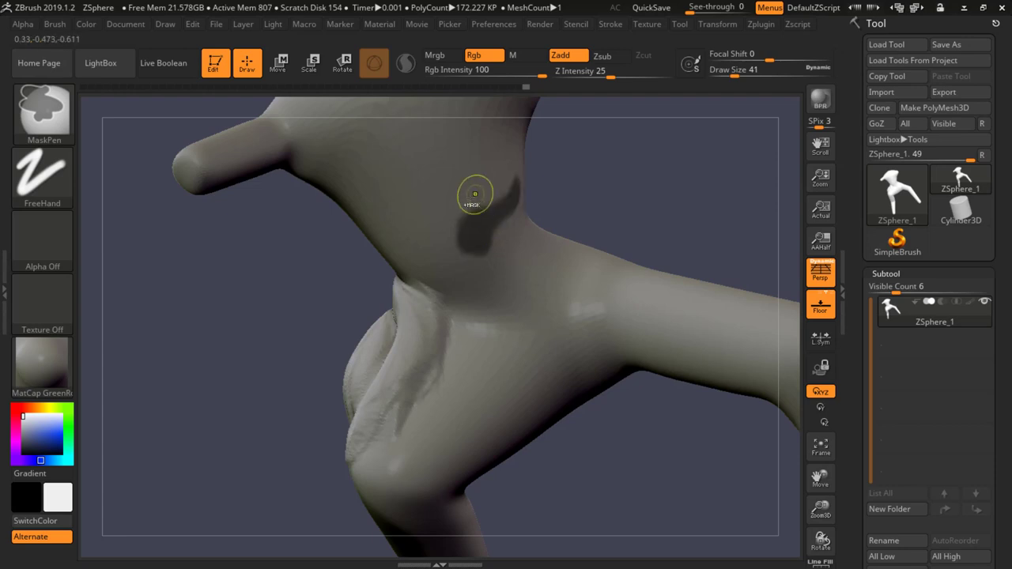
{"action": "mouse_move", "coordinate": [447, 197]}
{"action": "left_mouse_down", "text": "ctrl"}
{"action": "mouse_move", "coordinate": [503, 169]}
{"action": "mouse_move", "coordinate": [459, 189]}
{"action": "mouse_move", "coordinate": [440, 136]}
{"action": "mouse_move", "coordinate": [455, 159]}
{"action": "mouse_move", "coordinate": [502, 141]}
{"action": "left_mouse_up", "text": "ctrl"}
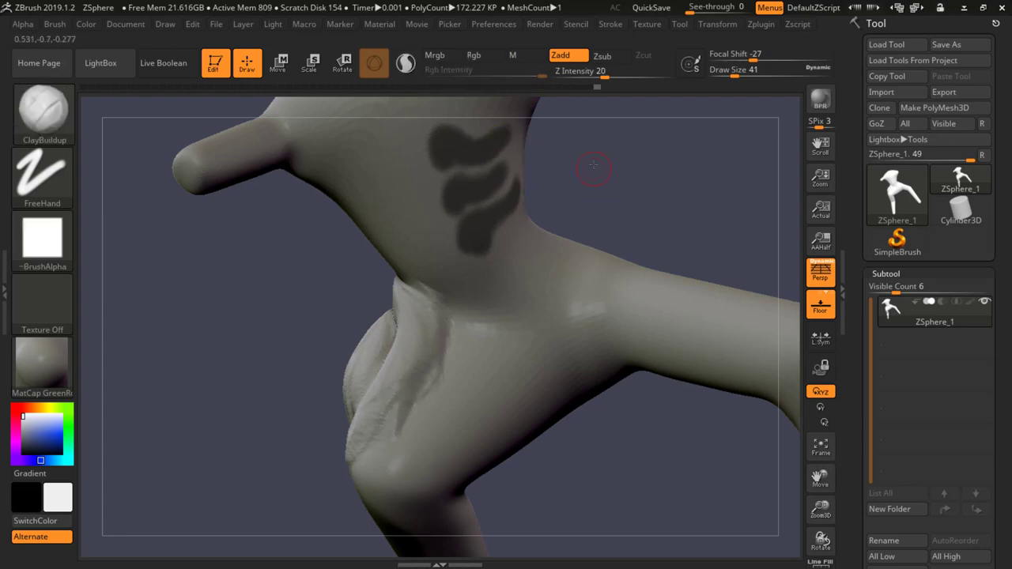
Extend the three mask bands into thin tapering tails running up toward the back, using draw size 13
{"action": "left_click_drag", "start_coordinate": [592, 161], "coordinate": [529, 148]}
{"action": "left_click_drag", "start_coordinate": [560, 184], "coordinate": [478, 327]}
{"action": "key", "text": "ctrl"}
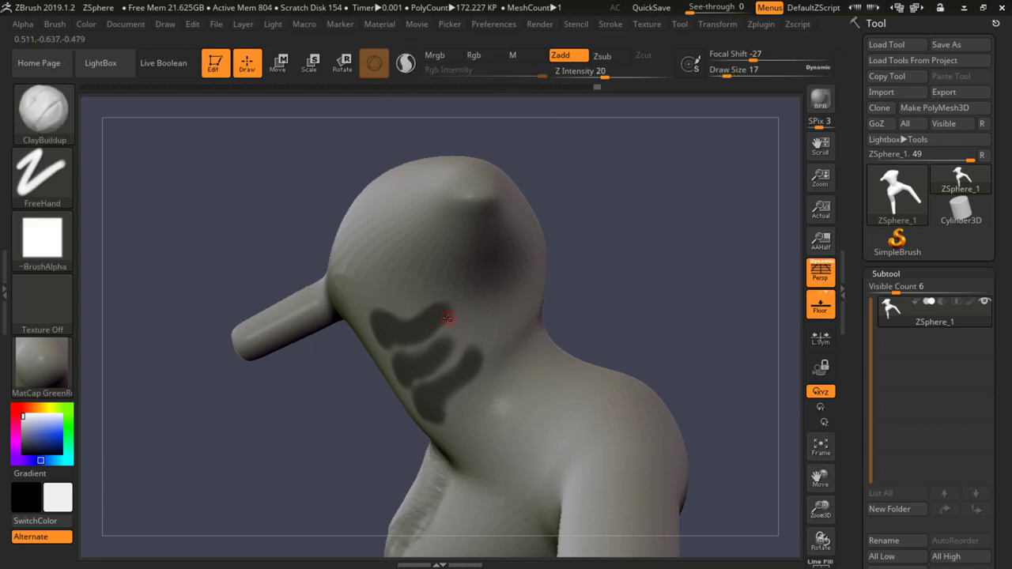
{"action": "key", "text": "ctrl"}
{"action": "key", "text": "ctrl"}
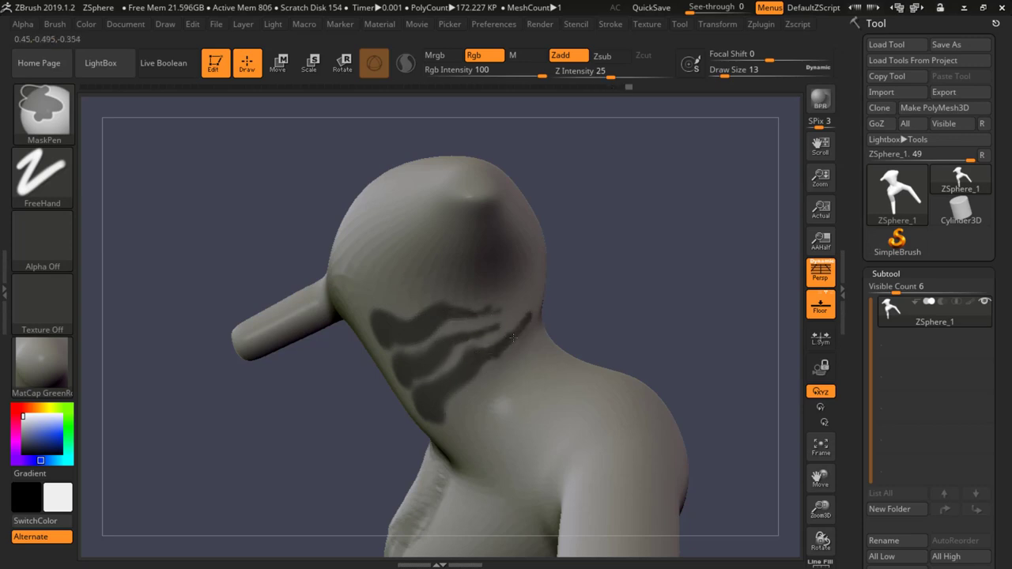
{"action": "mouse_move", "coordinate": [480, 336]}
{"action": "left_mouse_down", "text": "ctrl"}
{"action": "mouse_move", "coordinate": [516, 308]}
{"action": "mouse_move", "coordinate": [504, 298]}
{"action": "left_mouse_up", "text": "ctrl"}
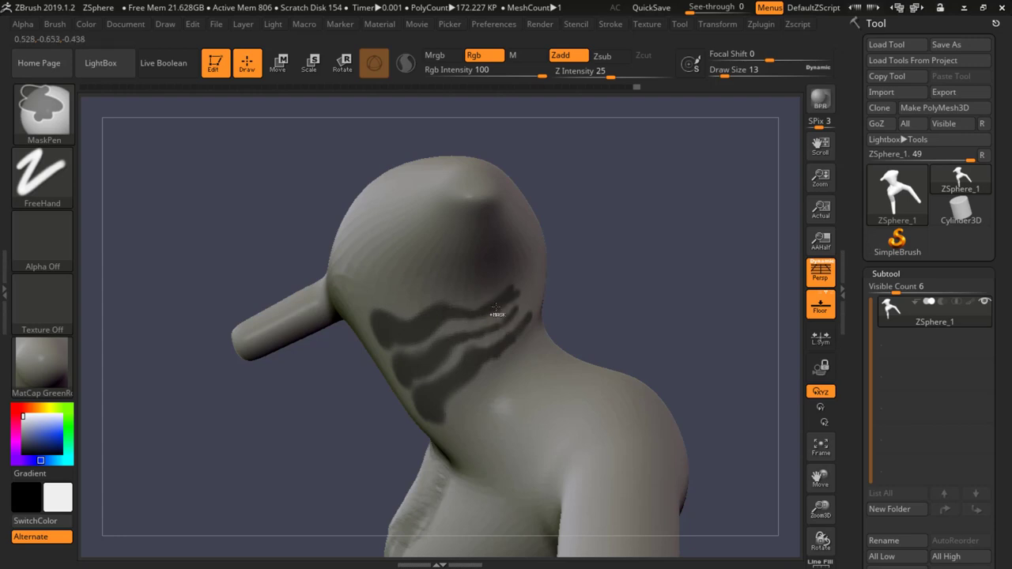
Invert the mask and build up the three exposed side bands with ClayBuildup strokes at draw size 81
{"action": "left_click", "coordinate": [678, 245], "text": "ctrl"}
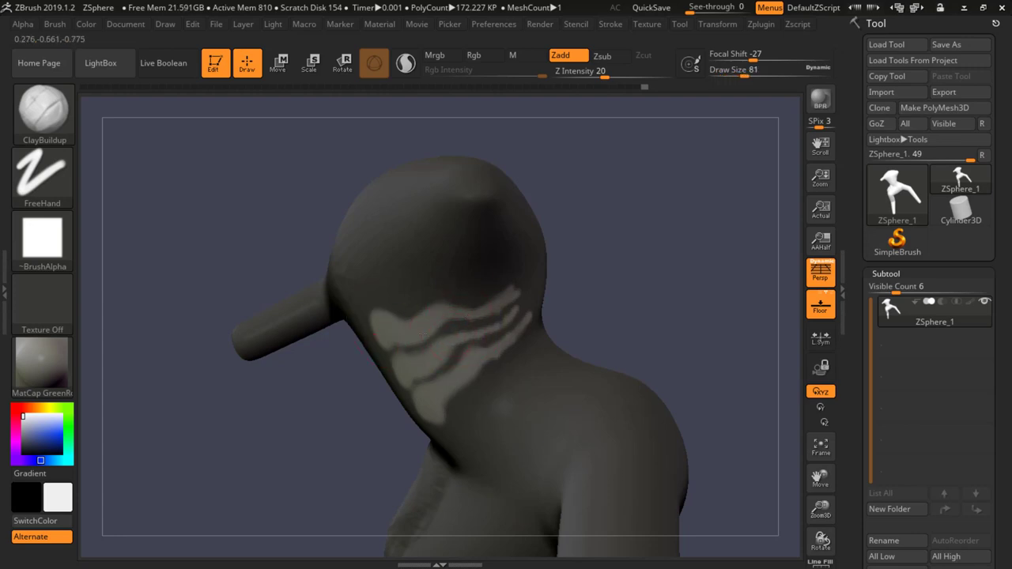
{"action": "mouse_move", "coordinate": [423, 333]}
{"action": "left_mouse_down"}
{"action": "mouse_move", "coordinate": [386, 334]}
{"action": "mouse_move", "coordinate": [516, 298]}
{"action": "left_mouse_up"}
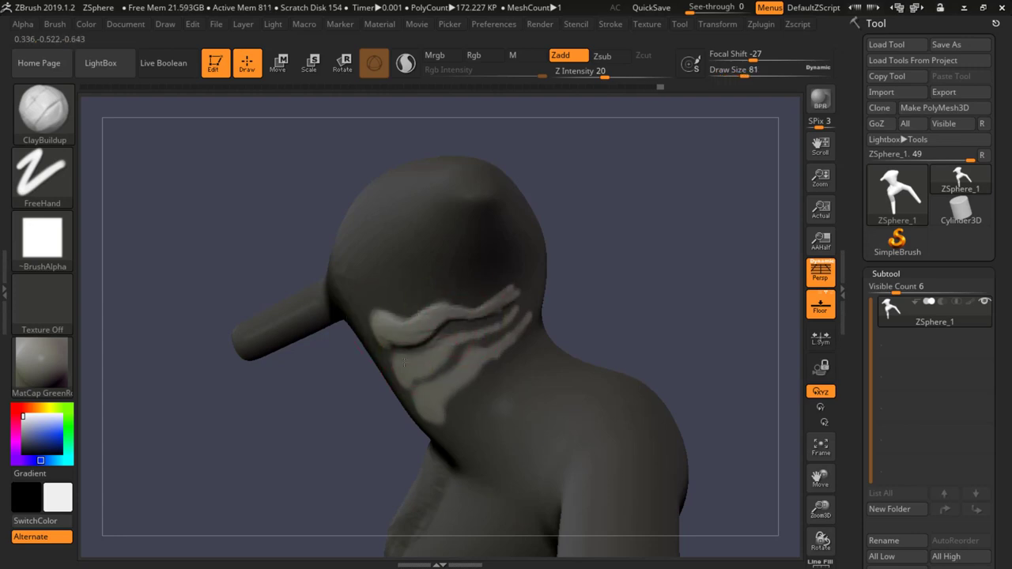
{"action": "mouse_move", "coordinate": [437, 353]}
{"action": "left_mouse_down"}
{"action": "mouse_move", "coordinate": [412, 367]}
{"action": "mouse_move", "coordinate": [529, 317]}
{"action": "left_mouse_up"}
{"action": "left_click_drag", "start_coordinate": [422, 404], "coordinate": [529, 336]}
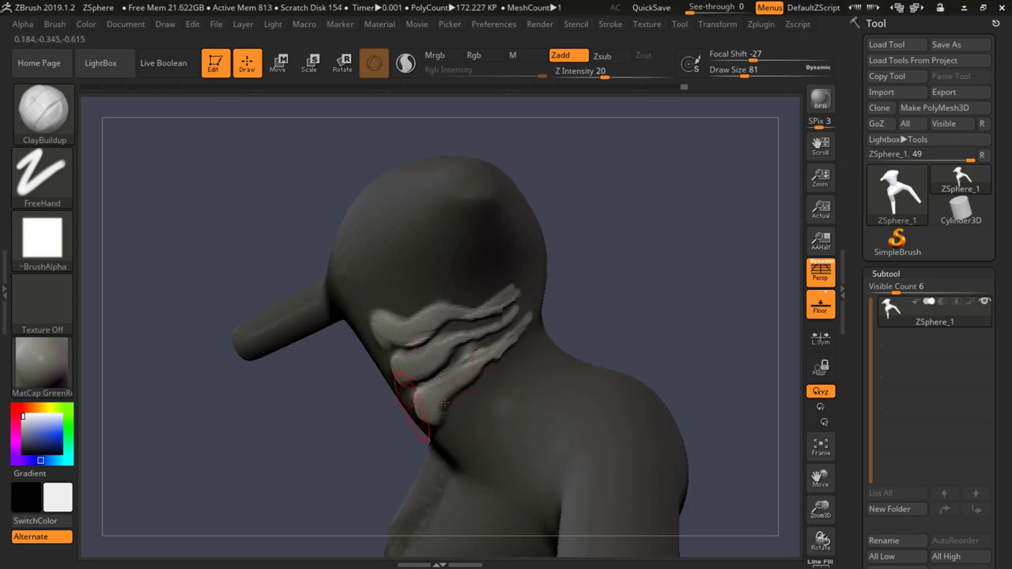
{"action": "left_click_drag", "start_coordinate": [446, 405], "coordinate": [494, 338]}
{"action": "mouse_move", "coordinate": [380, 404]}
{"action": "left_mouse_down"}
{"action": "mouse_move", "coordinate": [506, 388]}
{"action": "mouse_move", "coordinate": [444, 352]}
{"action": "left_mouse_up"}
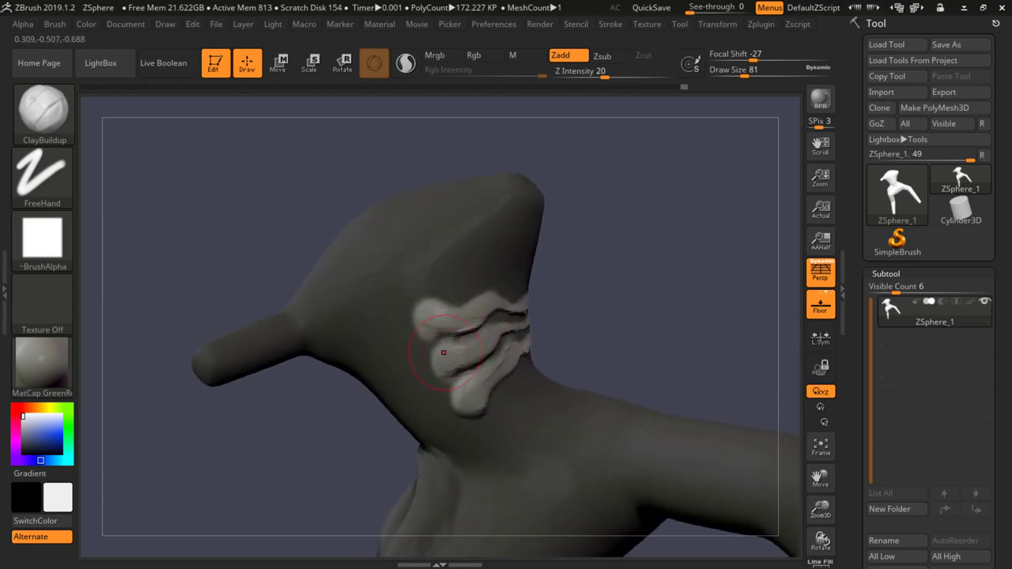
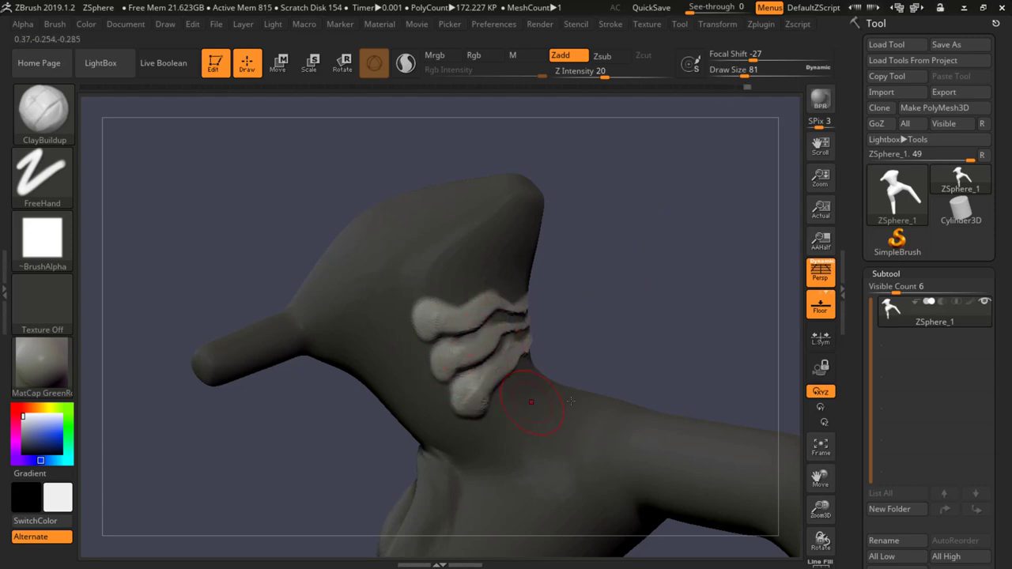
Smooth the clay on the three raised bands along the side of the torso
{"action": "mouse_move", "coordinate": [590, 305]}
{"action": "left_mouse_down"}
{"action": "mouse_move", "coordinate": [546, 332]}
{"action": "mouse_move", "coordinate": [574, 329]}
{"action": "mouse_move", "coordinate": [491, 347]}
{"action": "left_mouse_up"}
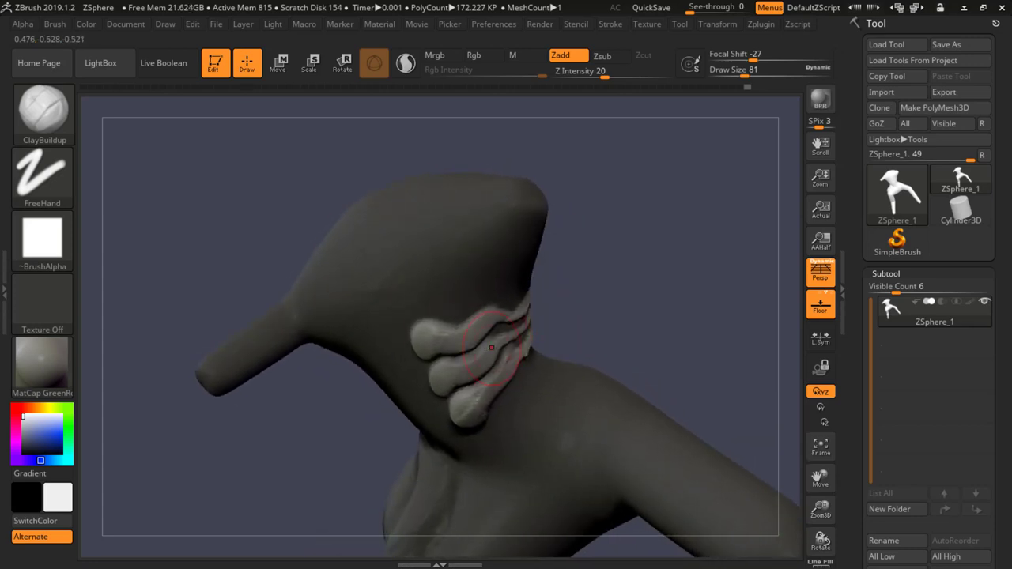
{"action": "key", "text": "shift"}
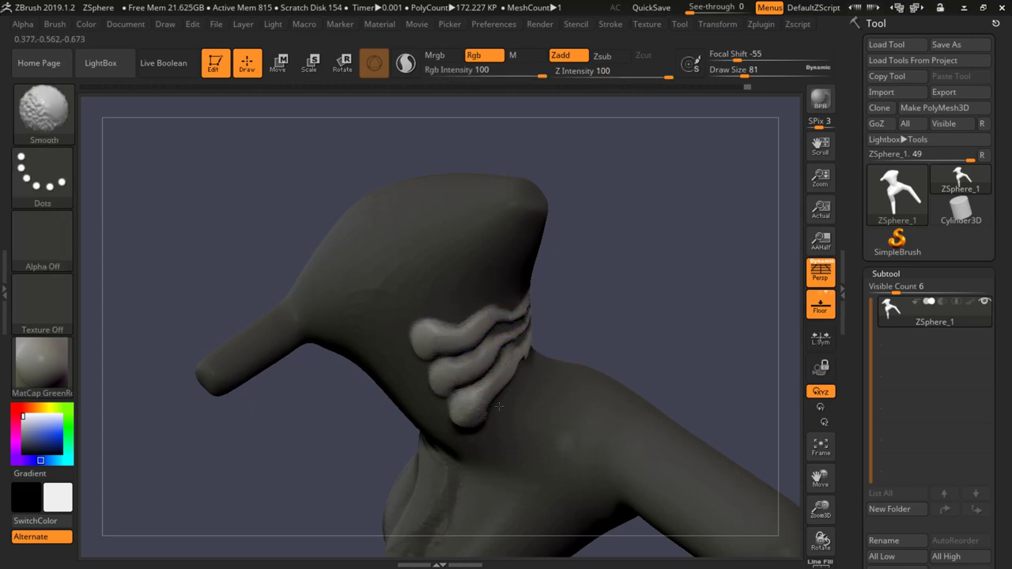
{"action": "mouse_move", "coordinate": [625, 277]}
{"action": "left_mouse_down"}
{"action": "mouse_move", "coordinate": [507, 317]}
{"action": "mouse_move", "coordinate": [571, 323]}
{"action": "mouse_move", "coordinate": [559, 329]}
{"action": "left_mouse_up"}
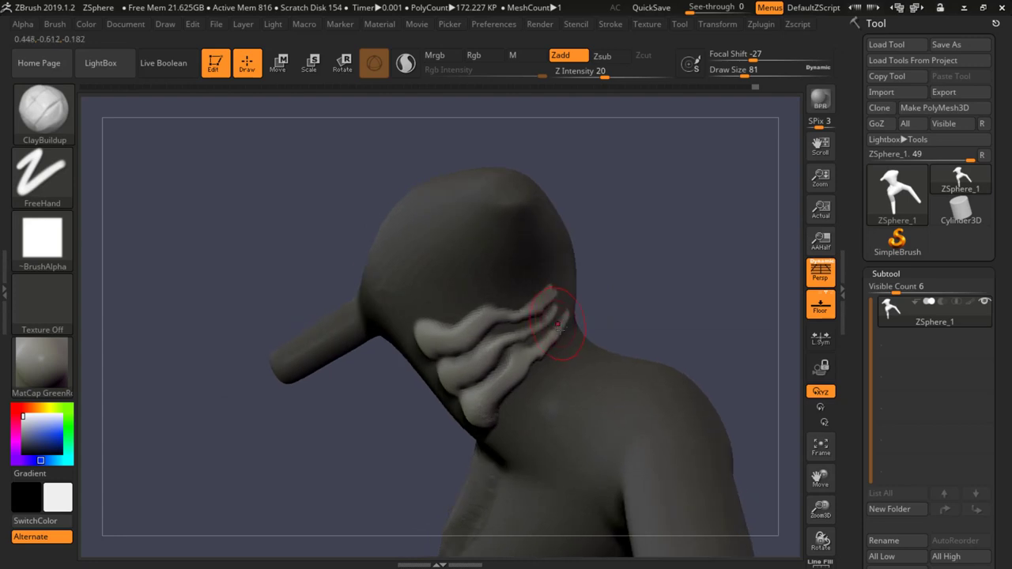
Invert the mask onto the three raised bands and clear it from the creature
{"action": "left_click", "coordinate": [673, 258], "text": "ctrl"}
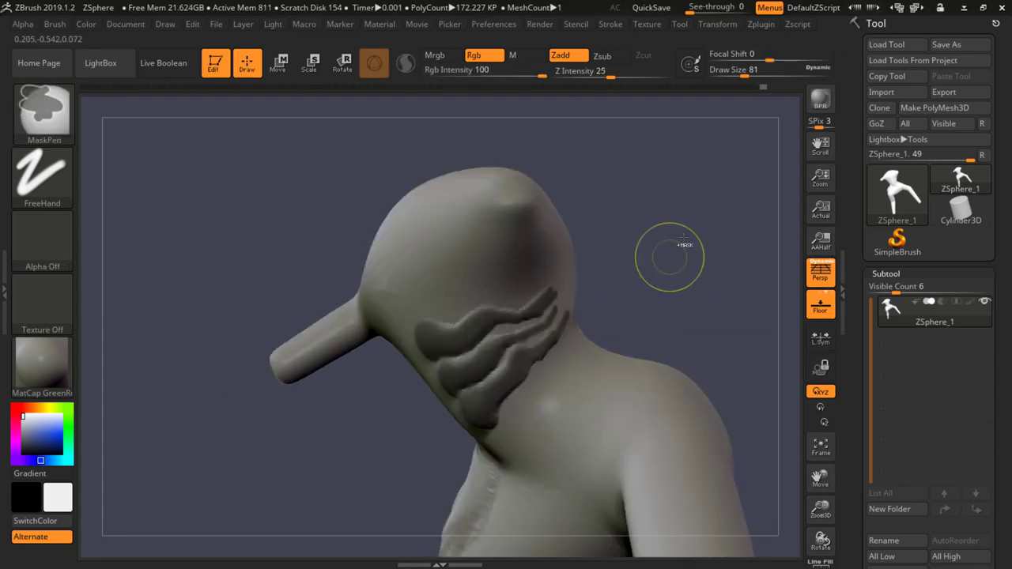
{"action": "mouse_move", "coordinate": [636, 261]}
{"action": "left_mouse_down"}
{"action": "mouse_move", "coordinate": [628, 266]}
{"action": "mouse_move", "coordinate": [637, 264]}
{"action": "left_mouse_up"}
{"action": "key", "text": "ctrl"}
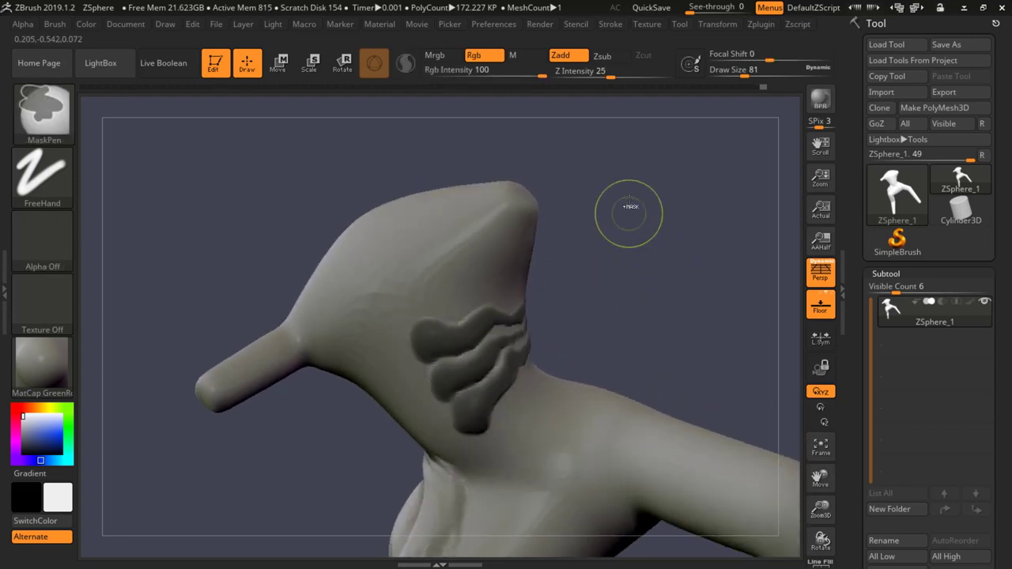
Blend the raised side bands into the surrounding torso with ClayBuildup strokes above, across and around their front ends
{"action": "mouse_move", "coordinate": [587, 305]}
{"action": "left_mouse_down"}
{"action": "mouse_move", "coordinate": [533, 340]}
{"action": "mouse_move", "coordinate": [427, 342]}
{"action": "mouse_move", "coordinate": [563, 302]}
{"action": "left_mouse_up"}
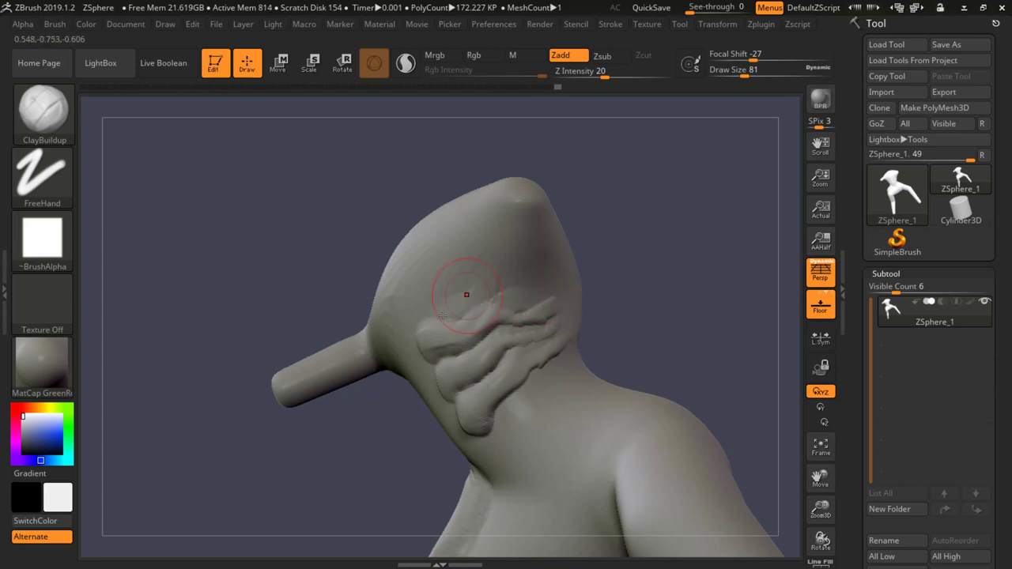
{"action": "mouse_move", "coordinate": [467, 294]}
{"action": "left_mouse_down"}
{"action": "mouse_move", "coordinate": [500, 284]}
{"action": "mouse_move", "coordinate": [553, 291]}
{"action": "left_mouse_up"}
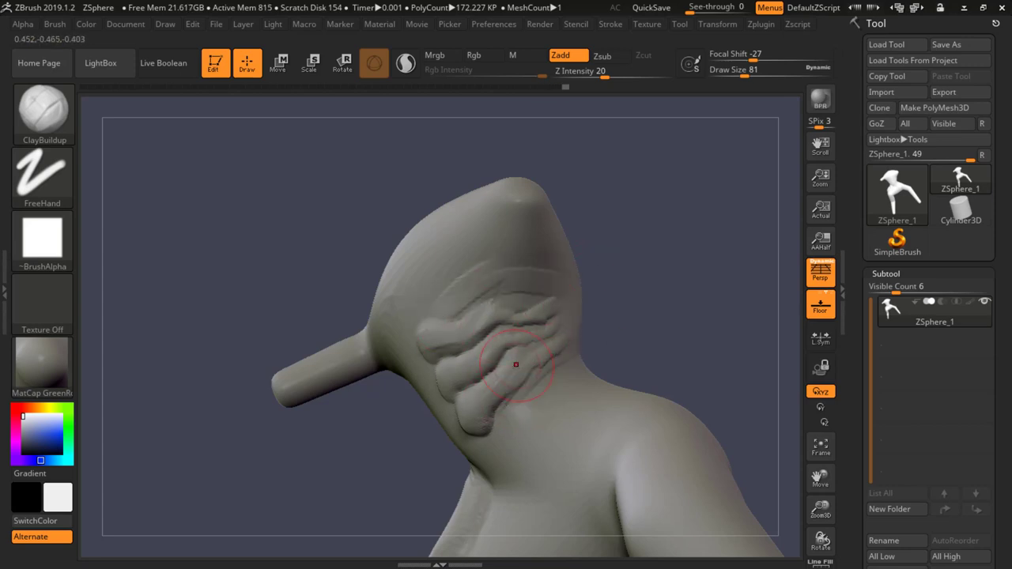
{"action": "left_click_drag", "start_coordinate": [471, 427], "coordinate": [528, 389]}
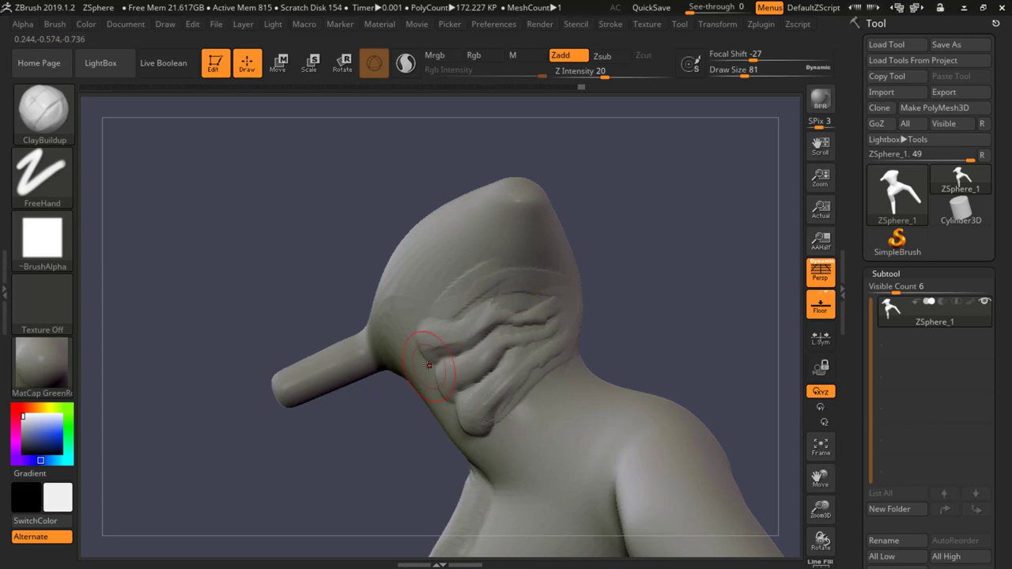
{"action": "mouse_move", "coordinate": [438, 346]}
{"action": "right_mouse_down"}
{"action": "mouse_move", "coordinate": [510, 348]}
{"action": "mouse_move", "coordinate": [474, 351]}
{"action": "right_mouse_up"}
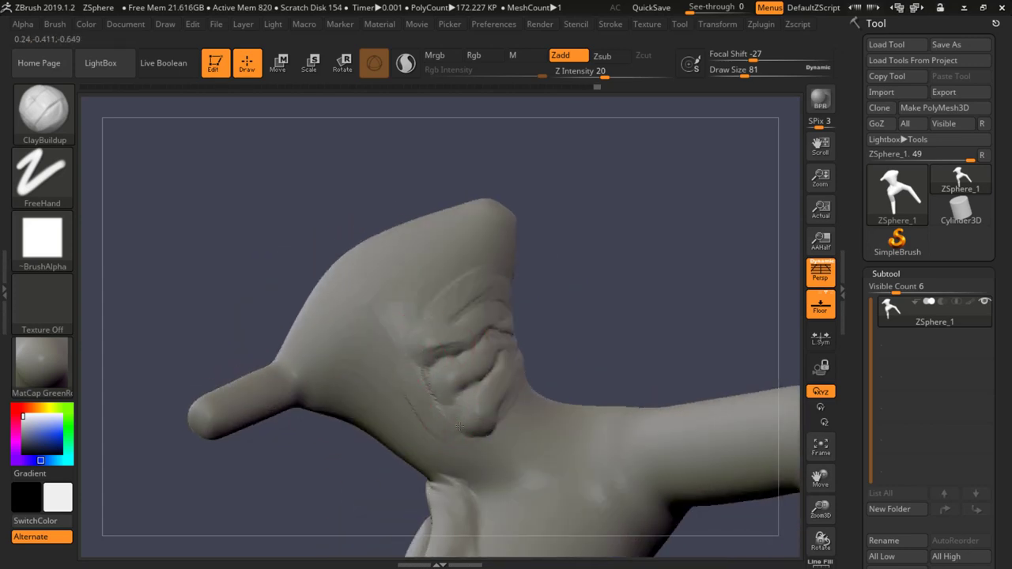
{"action": "left_click_drag", "start_coordinate": [447, 405], "coordinate": [493, 450]}
{"action": "left_click_drag", "start_coordinate": [440, 369], "coordinate": [478, 433]}
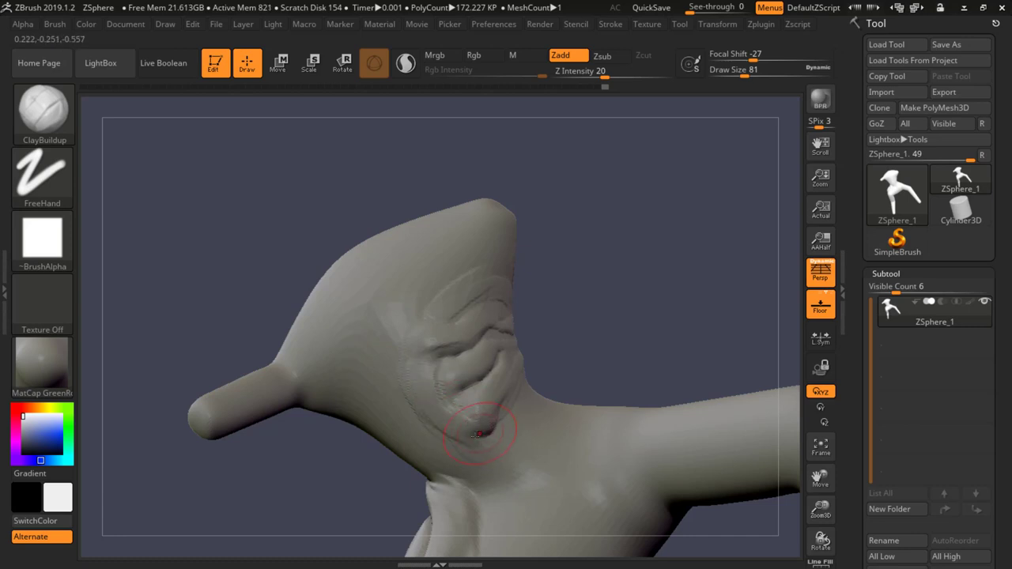
Paint a round mask patch on the upper front of the torso at draw size 81 and invert the mask
{"action": "mouse_move", "coordinate": [506, 402]}
{"action": "right_mouse_down"}
{"action": "mouse_move", "coordinate": [602, 305]}
{"action": "mouse_move", "coordinate": [571, 332]}
{"action": "right_mouse_up"}
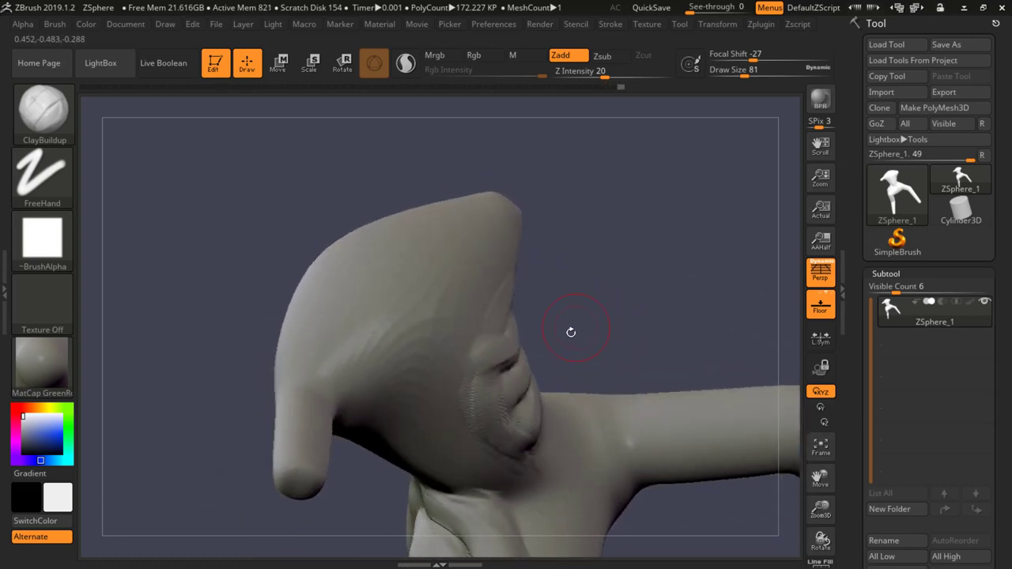
{"action": "right_click_drag", "start_coordinate": [390, 280], "coordinate": [357, 267]}
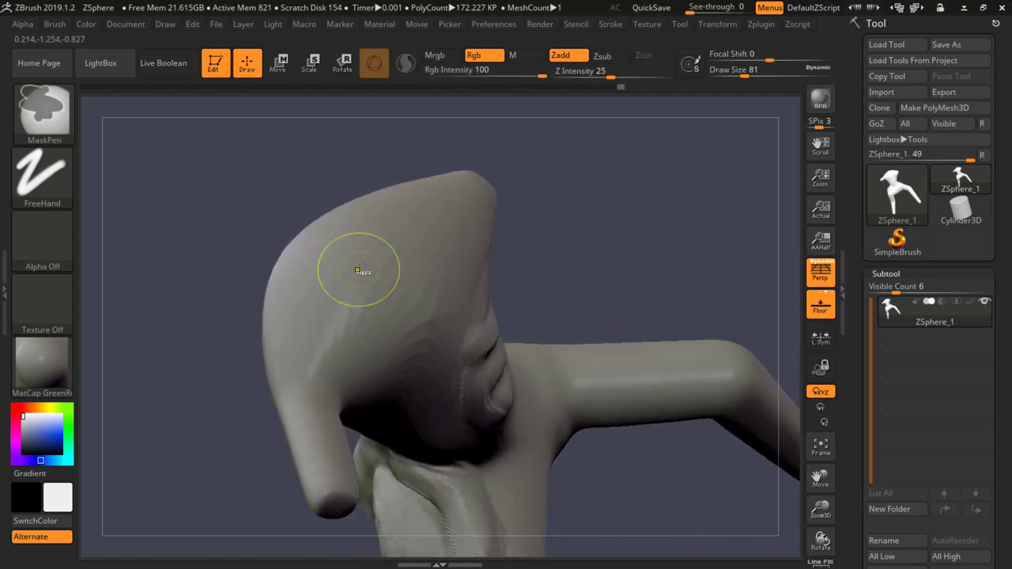
{"action": "mouse_move", "coordinate": [351, 269]}
{"action": "left_mouse_down", "text": "ctrl"}
{"action": "mouse_move", "coordinate": [368, 261]}
{"action": "mouse_move", "coordinate": [375, 272]}
{"action": "mouse_move", "coordinate": [340, 261]}
{"action": "mouse_move", "coordinate": [356, 242]}
{"action": "mouse_move", "coordinate": [379, 277]}
{"action": "left_mouse_up", "text": "ctrl"}
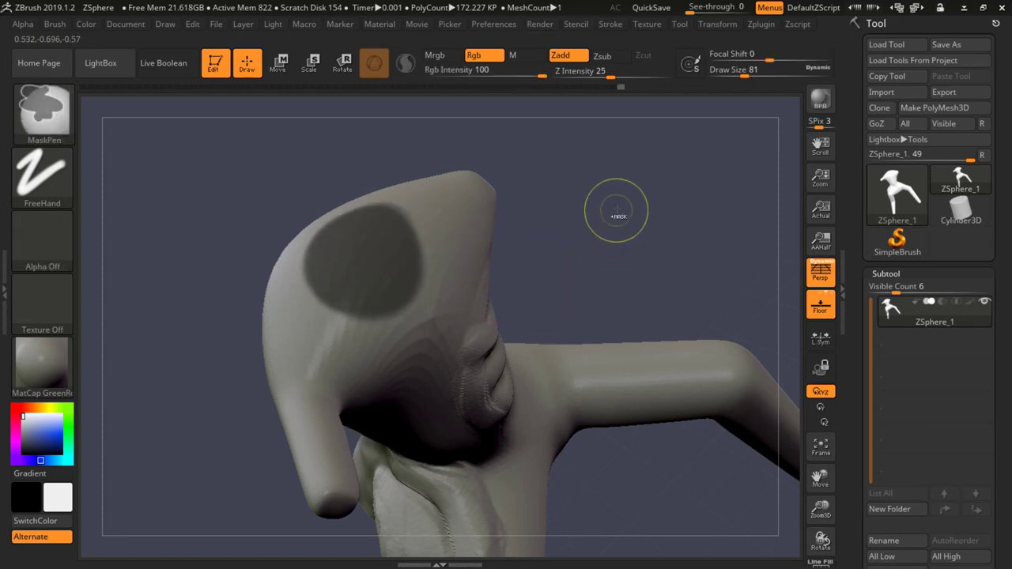
{"action": "left_click", "coordinate": [608, 221], "text": "ctrl"}
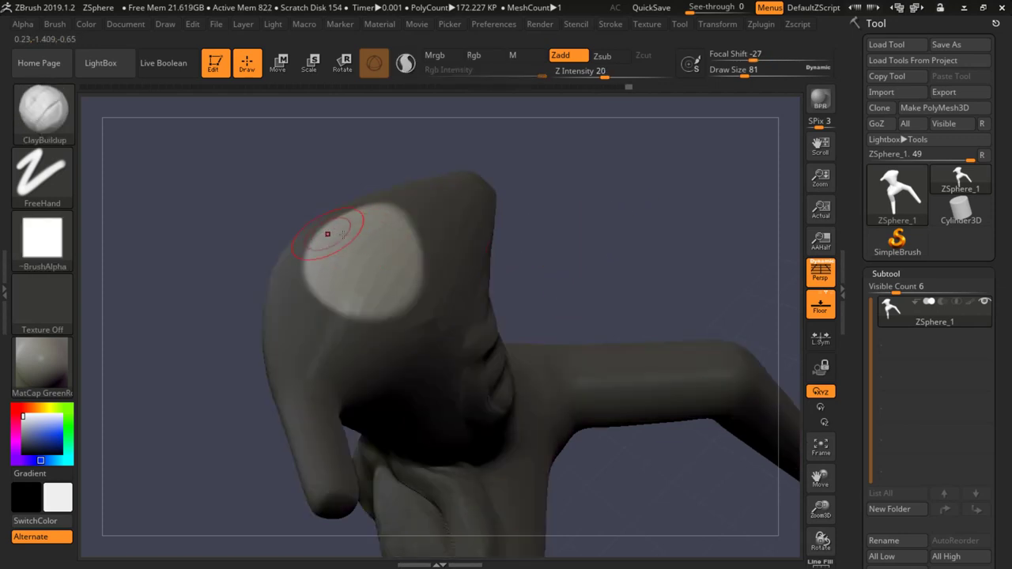
Build up the exposed round patch into a thick, protruding mass with repeated ClayBuildup strokes
{"action": "mouse_move", "coordinate": [343, 234]}
{"action": "right_mouse_down"}
{"action": "mouse_move", "coordinate": [419, 237]}
{"action": "mouse_move", "coordinate": [355, 242]}
{"action": "right_mouse_up"}
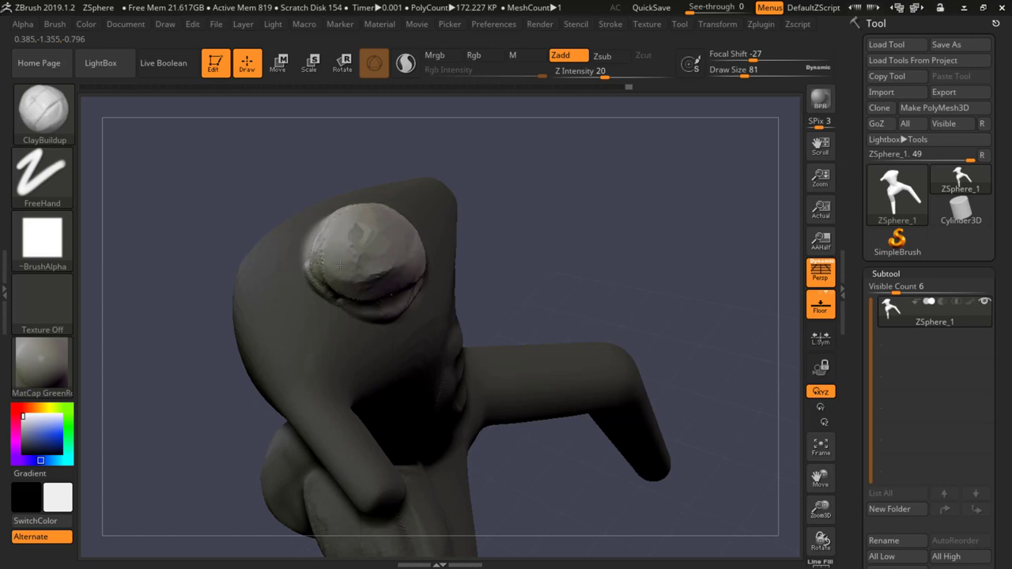
{"action": "left_click_drag", "start_coordinate": [561, 256], "coordinate": [387, 286]}
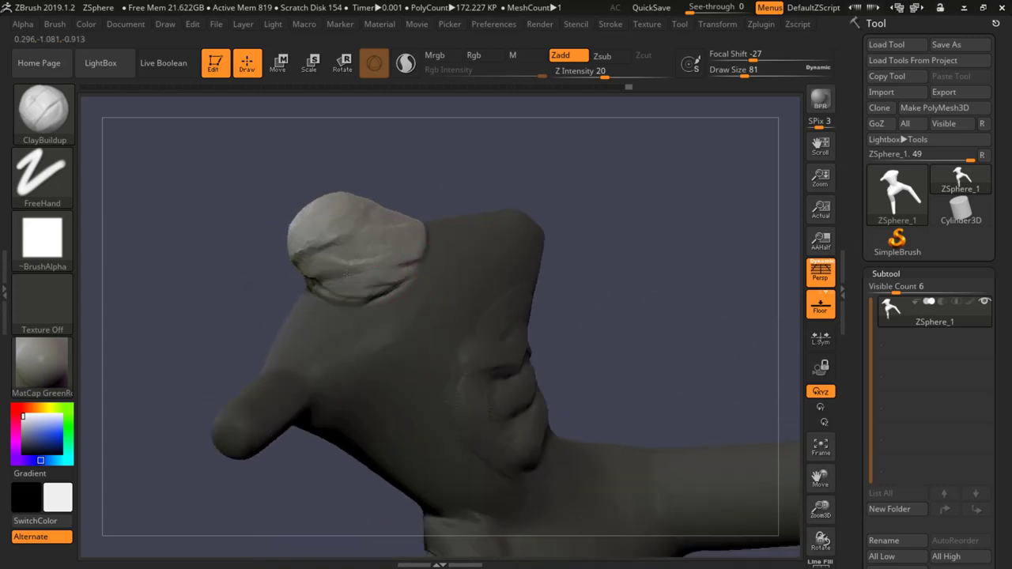
{"action": "left_click_drag", "start_coordinate": [360, 201], "coordinate": [423, 219]}
{"action": "left_click_drag", "start_coordinate": [582, 237], "coordinate": [616, 332]}
{"action": "left_click_drag", "start_coordinate": [386, 303], "coordinate": [405, 290]}
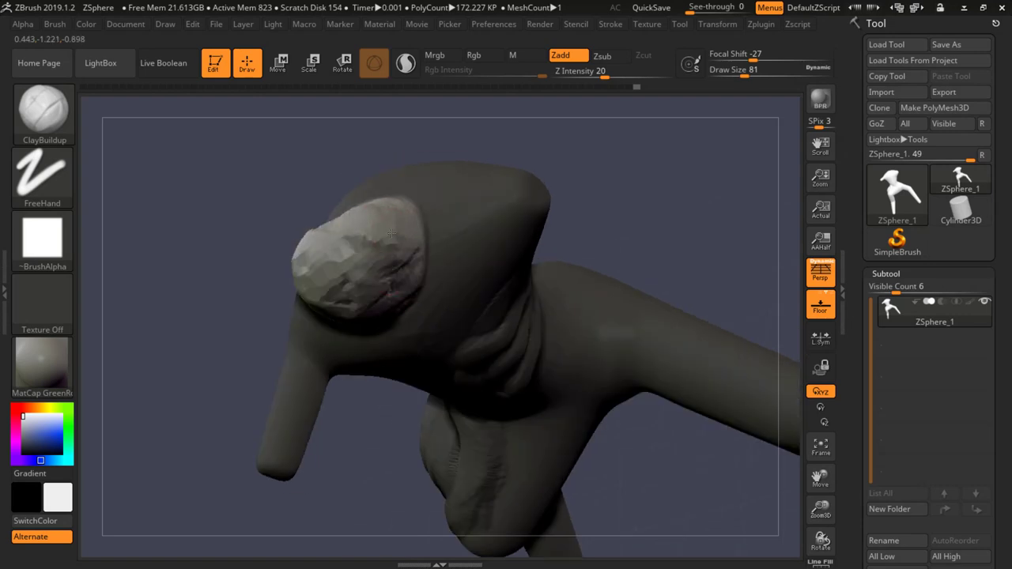
{"action": "left_click_drag", "start_coordinate": [391, 234], "coordinate": [341, 194]}
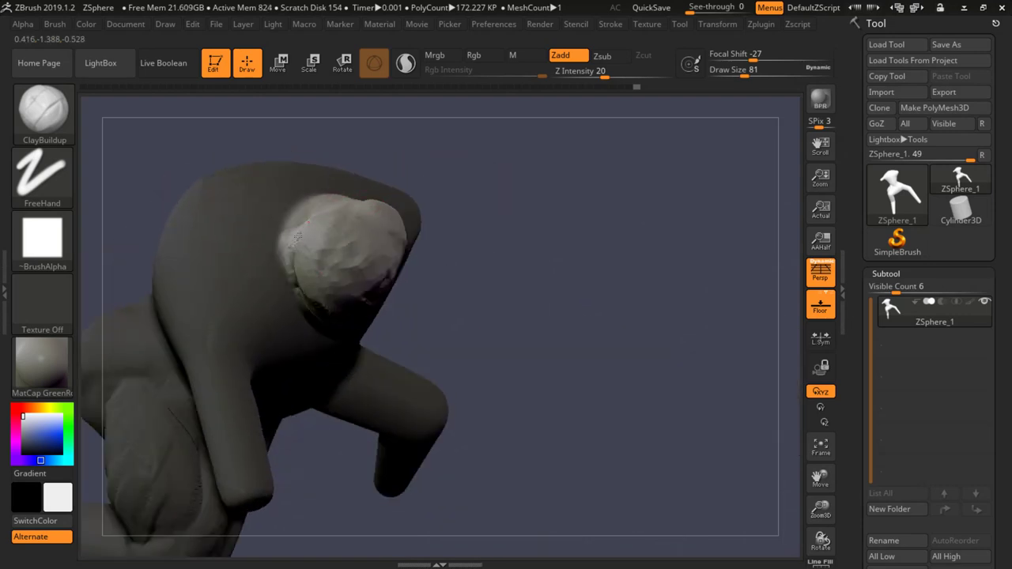
{"action": "left_click_drag", "start_coordinate": [496, 248], "coordinate": [470, 227]}
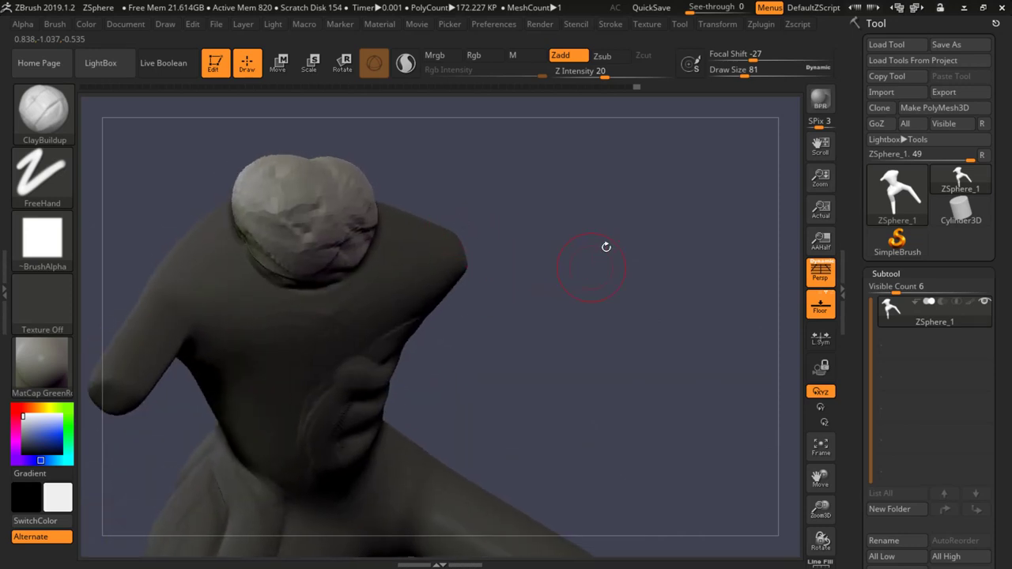
Clear the mask from the creature and smooth the protruding round mass on the upper torso into an even form
{"action": "left_click_drag", "start_coordinate": [623, 226], "coordinate": [622, 404], "text": "ctrl"}
{"action": "mouse_move", "coordinate": [549, 359]}
{"action": "left_mouse_down"}
{"action": "mouse_move", "coordinate": [520, 314]}
{"action": "mouse_move", "coordinate": [426, 265]}
{"action": "left_mouse_up"}
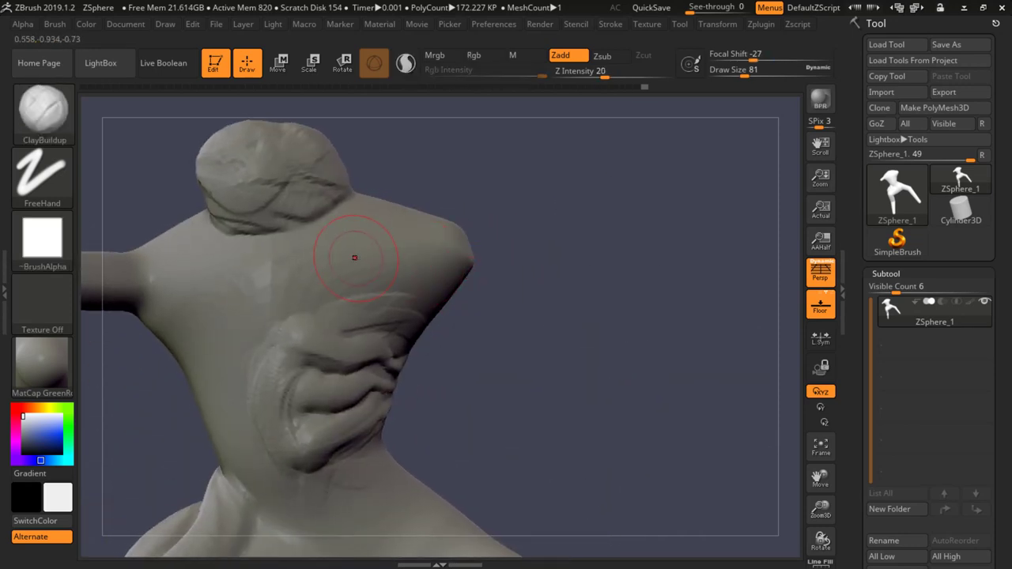
{"action": "left_click_drag", "start_coordinate": [334, 187], "coordinate": [318, 198], "text": "shift"}
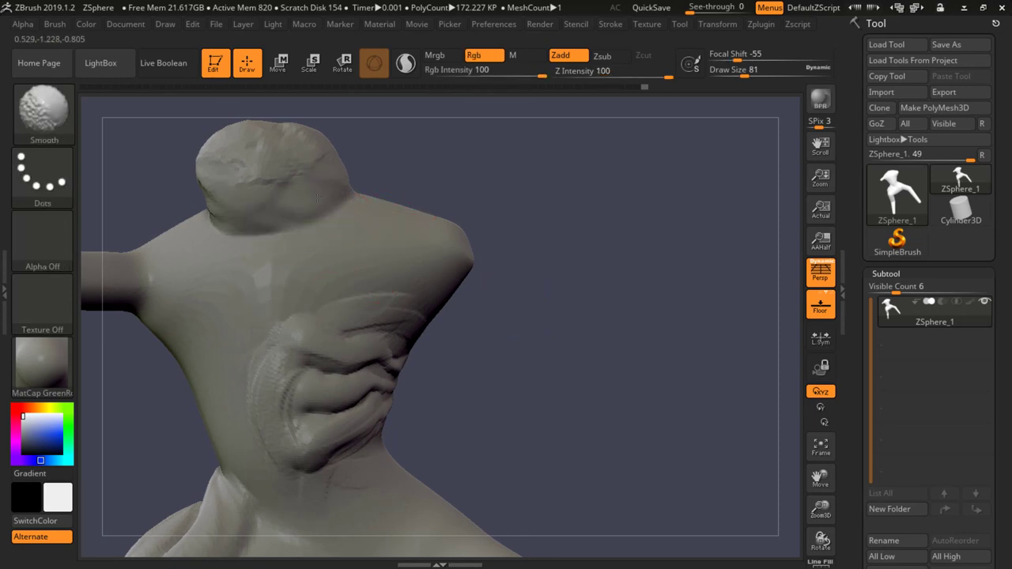
{"action": "mouse_move", "coordinate": [184, 156]}
{"action": "left_mouse_down"}
{"action": "mouse_move", "coordinate": [388, 234]}
{"action": "mouse_move", "coordinate": [391, 207]}
{"action": "left_mouse_up"}
{"action": "left_click_drag", "start_coordinate": [479, 265], "coordinate": [308, 214]}
{"action": "left_click_drag", "start_coordinate": [487, 215], "coordinate": [396, 296]}
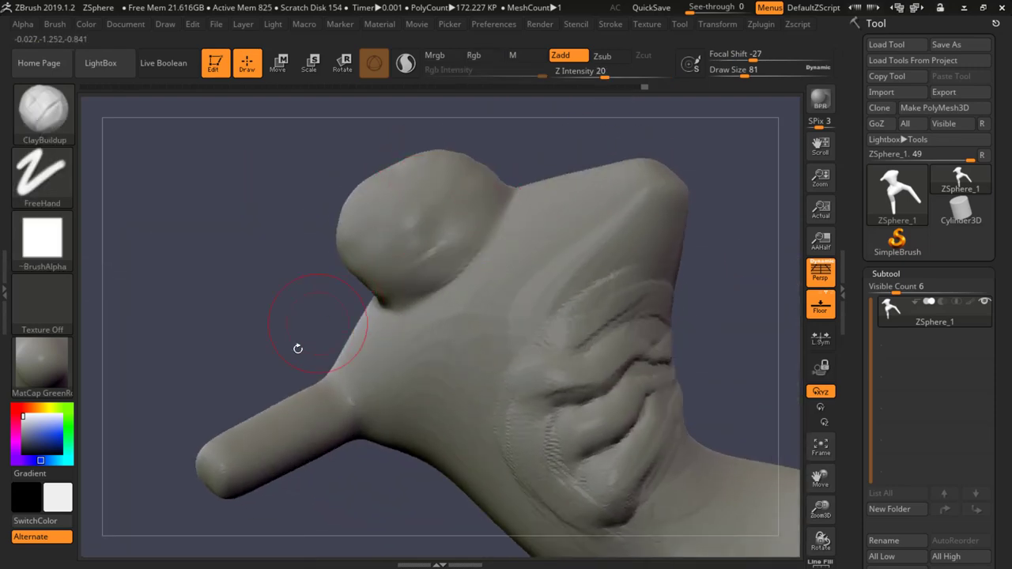
Build two raised lumps side by side on the front of the smoothed mass with ClayBuildup strokes
{"action": "mouse_move", "coordinate": [408, 205]}
{"action": "left_mouse_down"}
{"action": "mouse_move", "coordinate": [443, 188]}
{"action": "mouse_move", "coordinate": [420, 213]}
{"action": "mouse_move", "coordinate": [464, 195]}
{"action": "mouse_move", "coordinate": [435, 196]}
{"action": "left_mouse_up"}
{"action": "mouse_move", "coordinate": [361, 236]}
{"action": "left_mouse_down"}
{"action": "mouse_move", "coordinate": [352, 253]}
{"action": "mouse_move", "coordinate": [372, 238]}
{"action": "left_mouse_up"}
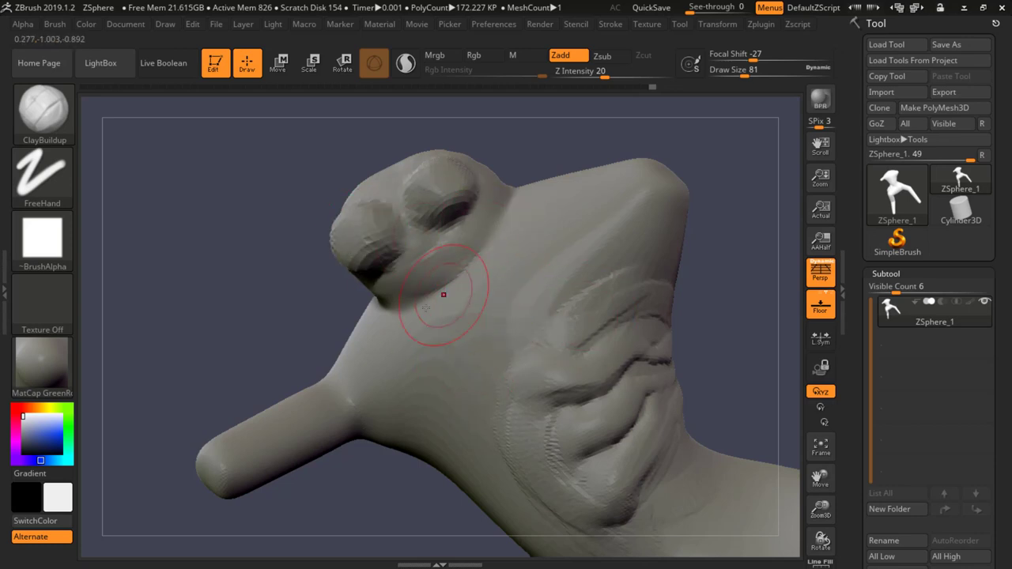
{"action": "mouse_move", "coordinate": [350, 296]}
{"action": "left_mouse_down"}
{"action": "mouse_move", "coordinate": [325, 336]}
{"action": "mouse_move", "coordinate": [358, 311]}
{"action": "mouse_move", "coordinate": [475, 327]}
{"action": "left_mouse_up"}
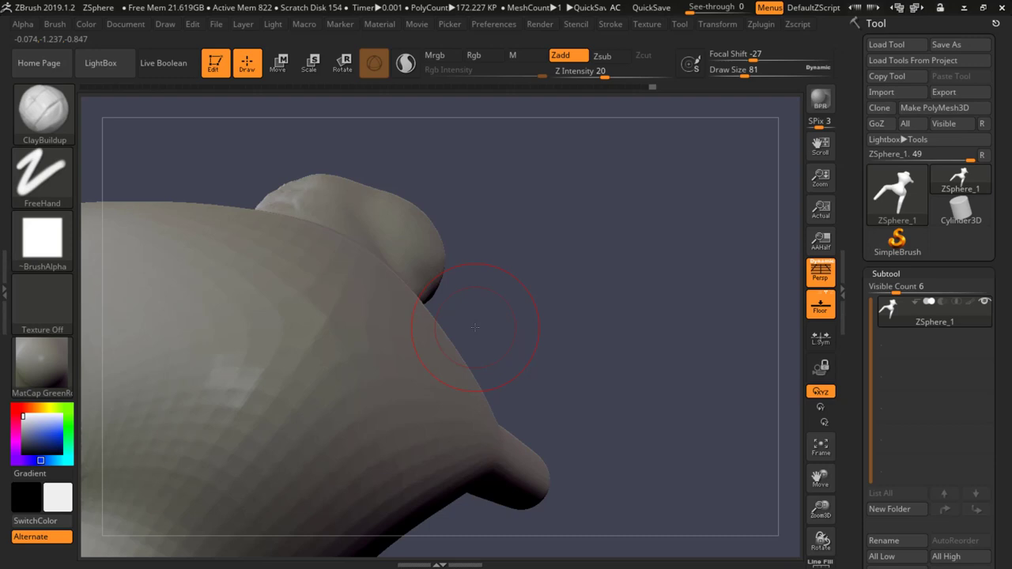
{"action": "mouse_move", "coordinate": [511, 283]}
{"action": "left_mouse_down"}
{"action": "mouse_move", "coordinate": [601, 242]}
{"action": "mouse_move", "coordinate": [615, 248]}
{"action": "left_mouse_up"}
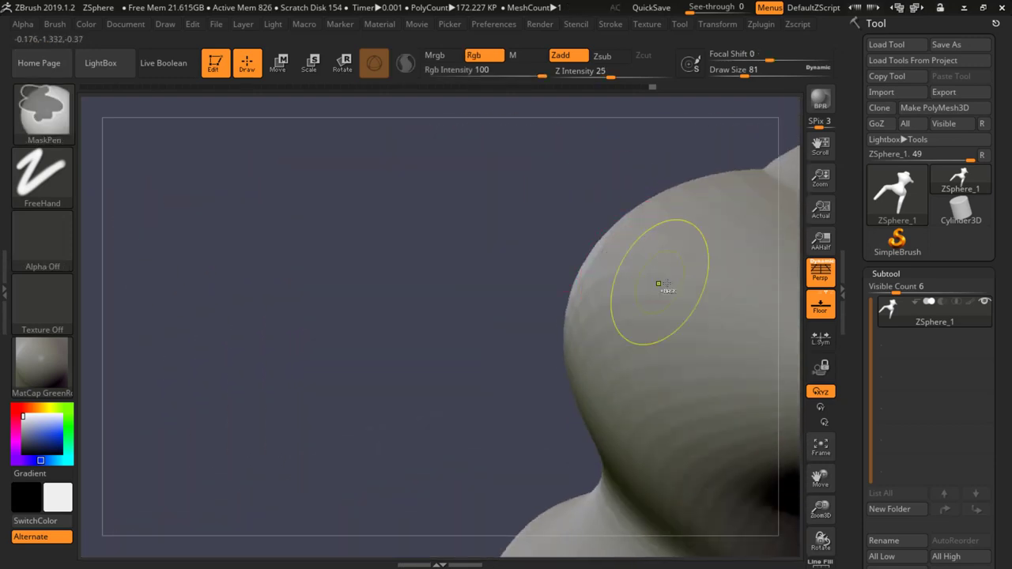
{"action": "right_click_drag", "start_coordinate": [659, 282], "coordinate": [400, 340], "text": "ctrl"}
{"action": "mouse_move", "coordinate": [643, 334]}
{"action": "right_mouse_down", "text": "alt"}
{"action": "mouse_move", "coordinate": [395, 348]}
{"action": "mouse_move", "coordinate": [427, 330]}
{"action": "right_mouse_up", "text": "alt"}
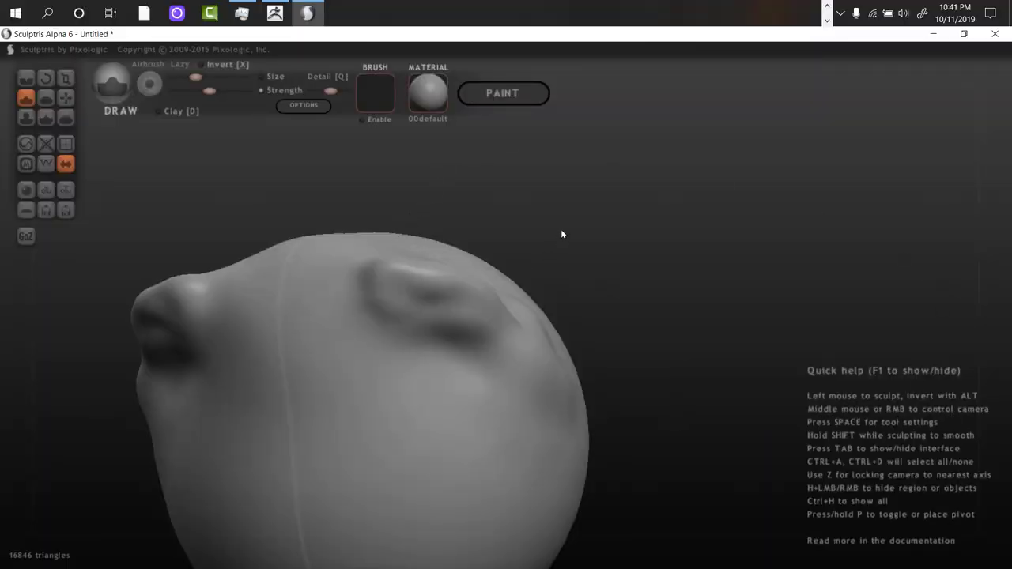
Switch to Sculptris and build thick, protruding brow ridges on both sides of the sphere head with the Draw brush
{"action": "mouse_move", "coordinate": [394, 215]}
{"action": "left_mouse_down"}
{"action": "mouse_move", "coordinate": [467, 201]}
{"action": "mouse_move", "coordinate": [544, 206]}
{"action": "mouse_move", "coordinate": [514, 300]}
{"action": "mouse_move", "coordinate": [506, 224]}
{"action": "mouse_move", "coordinate": [593, 264]}
{"action": "mouse_move", "coordinate": [508, 212]}
{"action": "mouse_move", "coordinate": [517, 229]}
{"action": "mouse_move", "coordinate": [369, 303]}
{"action": "mouse_move", "coordinate": [406, 190]}
{"action": "mouse_move", "coordinate": [666, 297]}
{"action": "mouse_move", "coordinate": [480, 228]}
{"action": "mouse_move", "coordinate": [492, 416]}
{"action": "mouse_move", "coordinate": [508, 213]}
{"action": "mouse_move", "coordinate": [488, 488]}
{"action": "left_mouse_up"}
{"action": "right_click_drag", "start_coordinate": [488, 487], "coordinate": [426, 65], "text": "ctrl"}
{"action": "left_click_drag", "start_coordinate": [427, 65], "coordinate": [464, 314]}
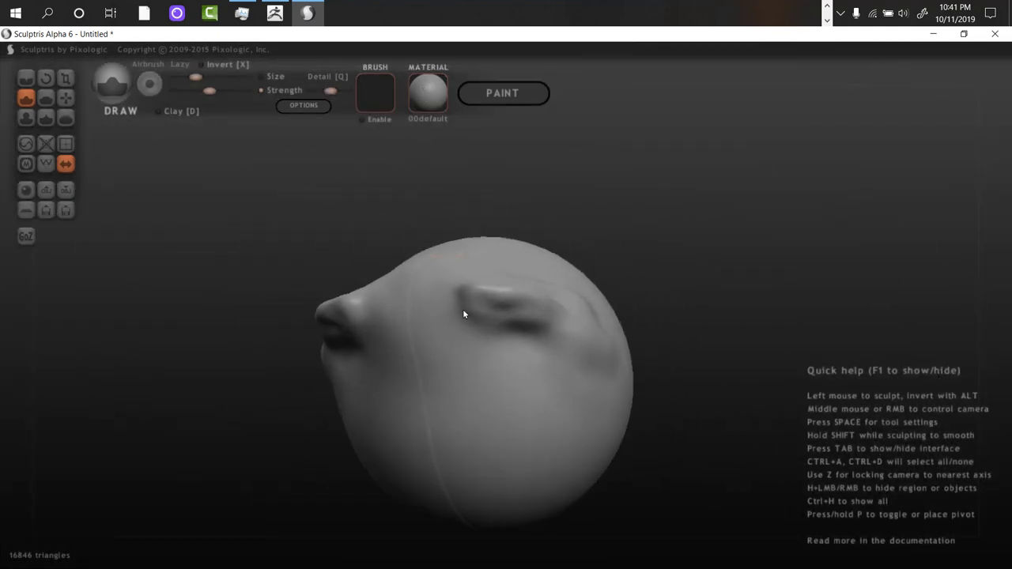
{"action": "mouse_move", "coordinate": [330, 349]}
{"action": "left_mouse_down"}
{"action": "mouse_move", "coordinate": [319, 284]}
{"action": "mouse_move", "coordinate": [485, 235]}
{"action": "mouse_move", "coordinate": [337, 335]}
{"action": "mouse_move", "coordinate": [394, 168]}
{"action": "mouse_move", "coordinate": [387, 454]}
{"action": "mouse_move", "coordinate": [181, 240]}
{"action": "mouse_move", "coordinate": [577, 359]}
{"action": "mouse_move", "coordinate": [290, 117]}
{"action": "mouse_move", "coordinate": [716, 418]}
{"action": "mouse_move", "coordinate": [447, 321]}
{"action": "mouse_move", "coordinate": [368, 179]}
{"action": "mouse_move", "coordinate": [367, 317]}
{"action": "mouse_move", "coordinate": [341, 287]}
{"action": "mouse_move", "coordinate": [640, 278]}
{"action": "mouse_move", "coordinate": [610, 251]}
{"action": "mouse_move", "coordinate": [683, 231]}
{"action": "mouse_move", "coordinate": [578, 264]}
{"action": "mouse_move", "coordinate": [716, 276]}
{"action": "mouse_move", "coordinate": [545, 321]}
{"action": "mouse_move", "coordinate": [643, 266]}
{"action": "mouse_move", "coordinate": [644, 247]}
{"action": "left_mouse_up"}
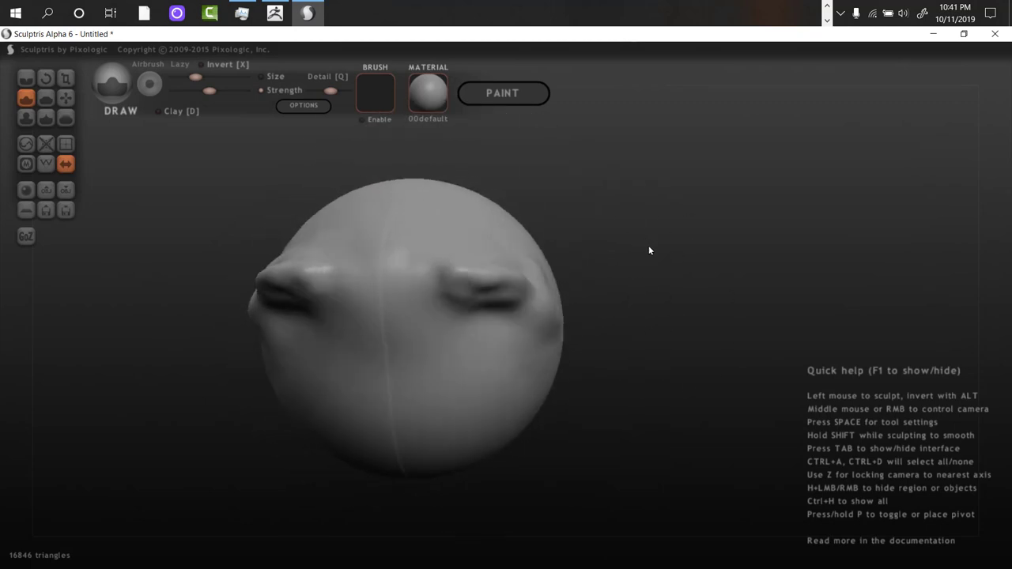
{"action": "mouse_move", "coordinate": [555, 212]}
{"action": "left_mouse_down"}
{"action": "mouse_move", "coordinate": [527, 174]}
{"action": "mouse_move", "coordinate": [535, 179]}
{"action": "mouse_move", "coordinate": [515, 177]}
{"action": "mouse_move", "coordinate": [672, 192]}
{"action": "mouse_move", "coordinate": [514, 215]}
{"action": "mouse_move", "coordinate": [350, 176]}
{"action": "mouse_move", "coordinate": [314, 203]}
{"action": "mouse_move", "coordinate": [550, 303]}
{"action": "mouse_move", "coordinate": [517, 161]}
{"action": "mouse_move", "coordinate": [509, 171]}
{"action": "mouse_move", "coordinate": [522, 150]}
{"action": "mouse_move", "coordinate": [490, 146]}
{"action": "left_mouse_up"}
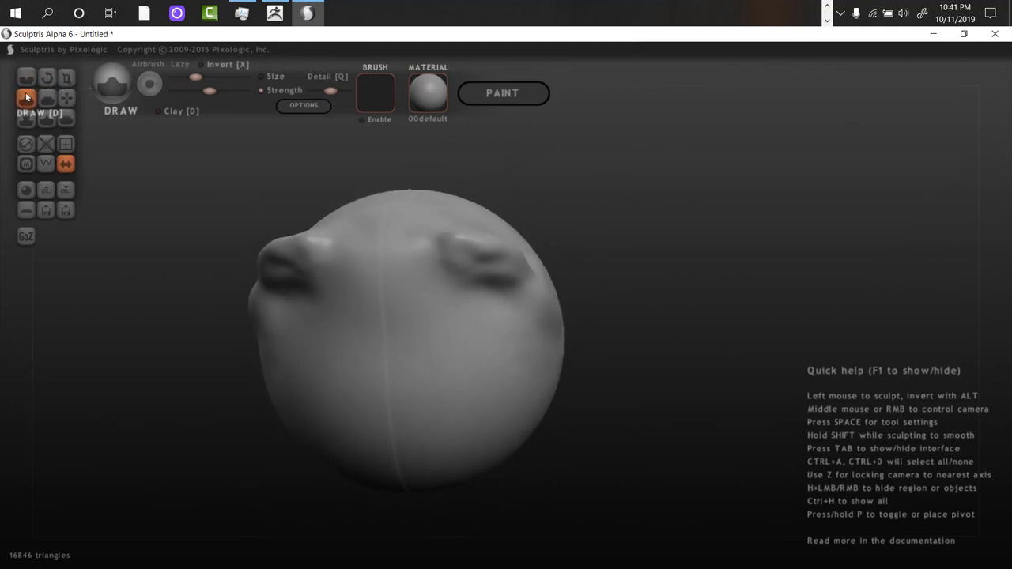
{"action": "mouse_move", "coordinate": [458, 253]}
{"action": "left_mouse_down"}
{"action": "mouse_move", "coordinate": [533, 296]}
{"action": "mouse_move", "coordinate": [502, 269]}
{"action": "left_mouse_up"}
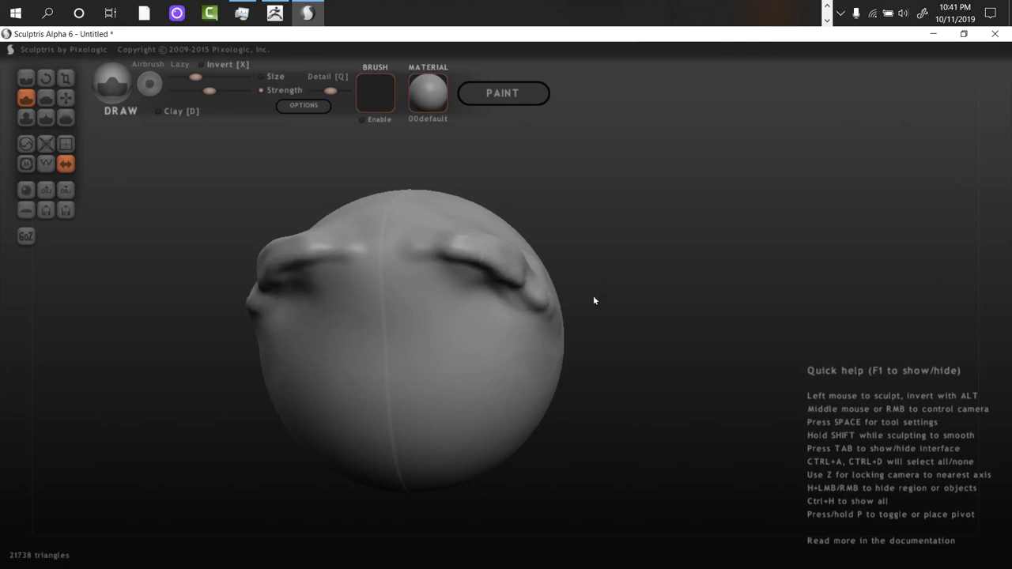
{"action": "left_click_drag", "start_coordinate": [594, 294], "coordinate": [572, 289]}
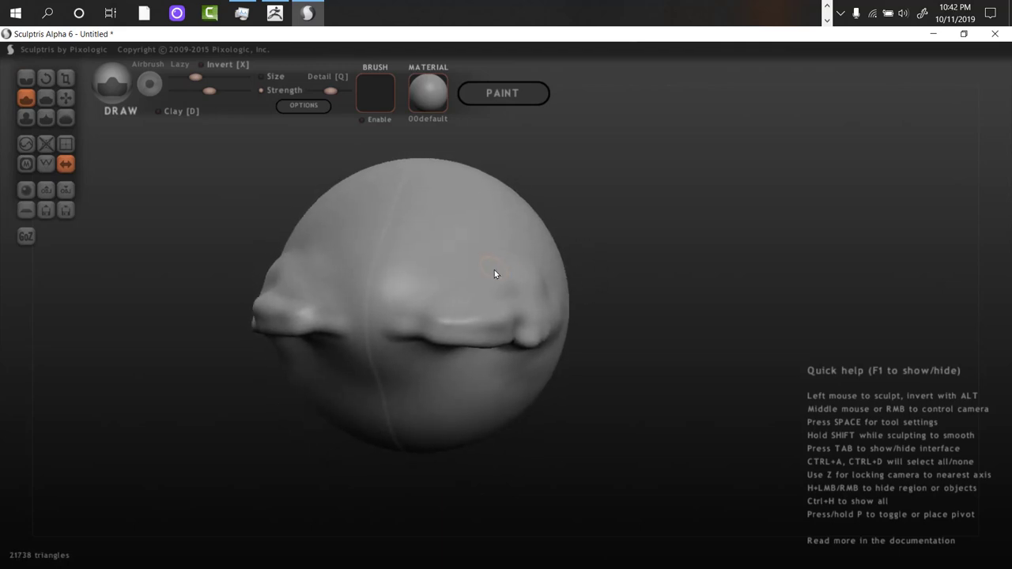
{"action": "scroll", "coordinate": [477, 277], "scroll_direction": "up", "scroll_amount": 5}
{"action": "mouse_move", "coordinate": [477, 286]}
{"action": "left_mouse_down"}
{"action": "mouse_move", "coordinate": [482, 303]}
{"action": "mouse_move", "coordinate": [529, 296]}
{"action": "mouse_move", "coordinate": [456, 290]}
{"action": "left_mouse_up"}
Reduce the Draw brush size and sculpt thin, muscle-like ridges running from the brows up the forehead
{"action": "scroll", "coordinate": [525, 267], "scroll_direction": "down", "scroll_amount": 5}
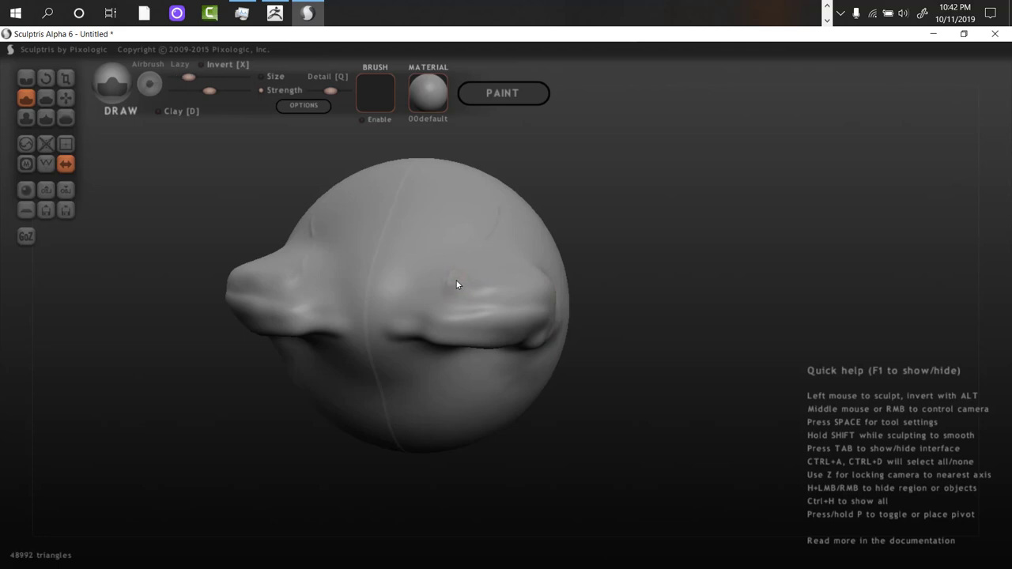
{"action": "scroll", "coordinate": [457, 270], "scroll_direction": "down", "scroll_amount": 2}
{"action": "mouse_move", "coordinate": [452, 283]}
{"action": "left_mouse_down"}
{"action": "mouse_move", "coordinate": [497, 206]}
{"action": "mouse_move", "coordinate": [422, 286]}
{"action": "mouse_move", "coordinate": [467, 262]}
{"action": "mouse_move", "coordinate": [464, 244]}
{"action": "mouse_move", "coordinate": [433, 262]}
{"action": "left_mouse_up"}
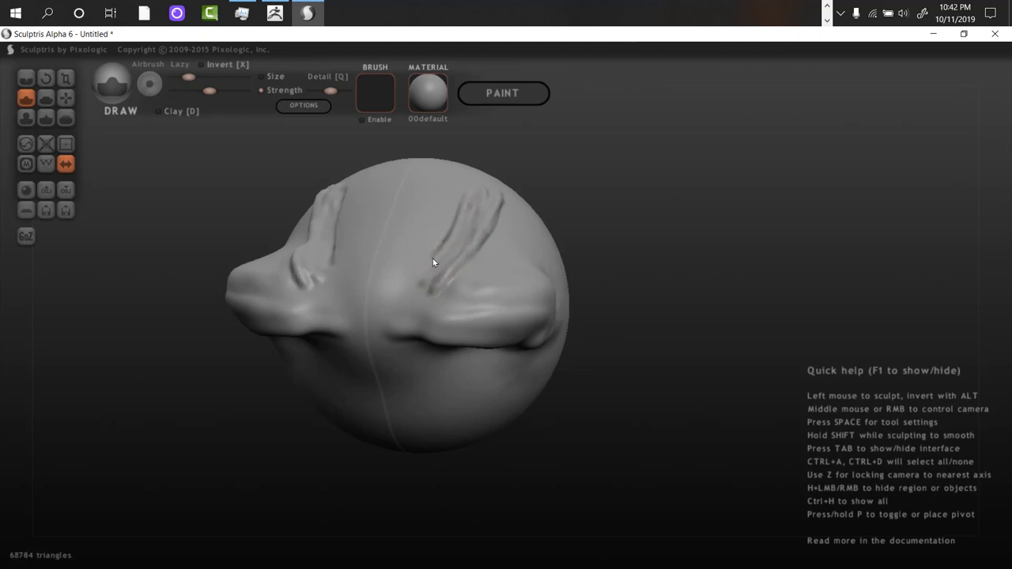
{"action": "mouse_move", "coordinate": [457, 265]}
{"action": "right_mouse_down"}
{"action": "mouse_move", "coordinate": [515, 272]}
{"action": "mouse_move", "coordinate": [527, 237]}
{"action": "mouse_move", "coordinate": [469, 268]}
{"action": "mouse_move", "coordinate": [481, 235]}
{"action": "right_mouse_up"}
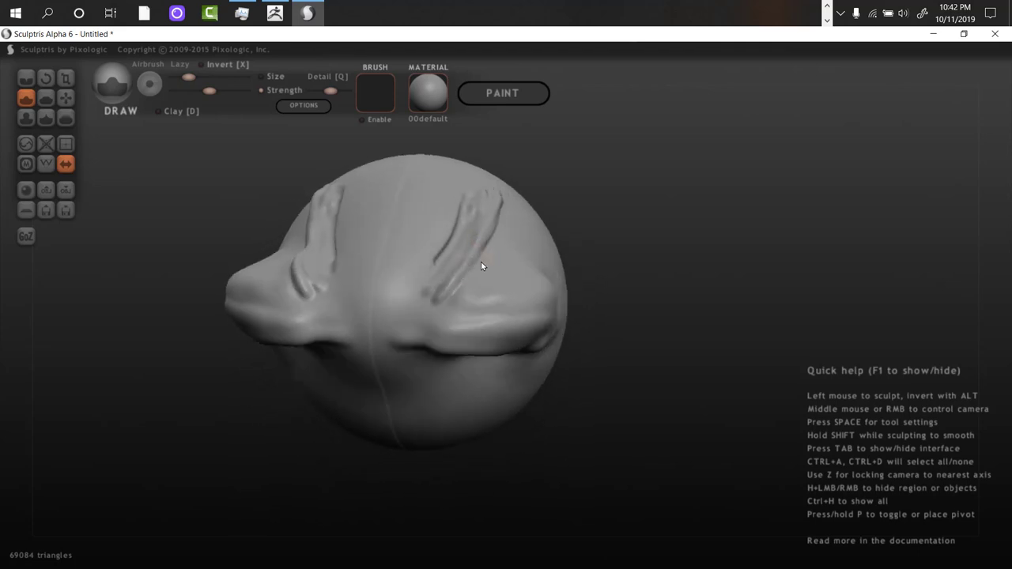
{"action": "mouse_move", "coordinate": [464, 279]}
{"action": "left_mouse_down"}
{"action": "mouse_move", "coordinate": [477, 262]}
{"action": "mouse_move", "coordinate": [466, 283]}
{"action": "mouse_move", "coordinate": [486, 269]}
{"action": "mouse_move", "coordinate": [474, 292]}
{"action": "mouse_move", "coordinate": [505, 283]}
{"action": "left_mouse_up"}
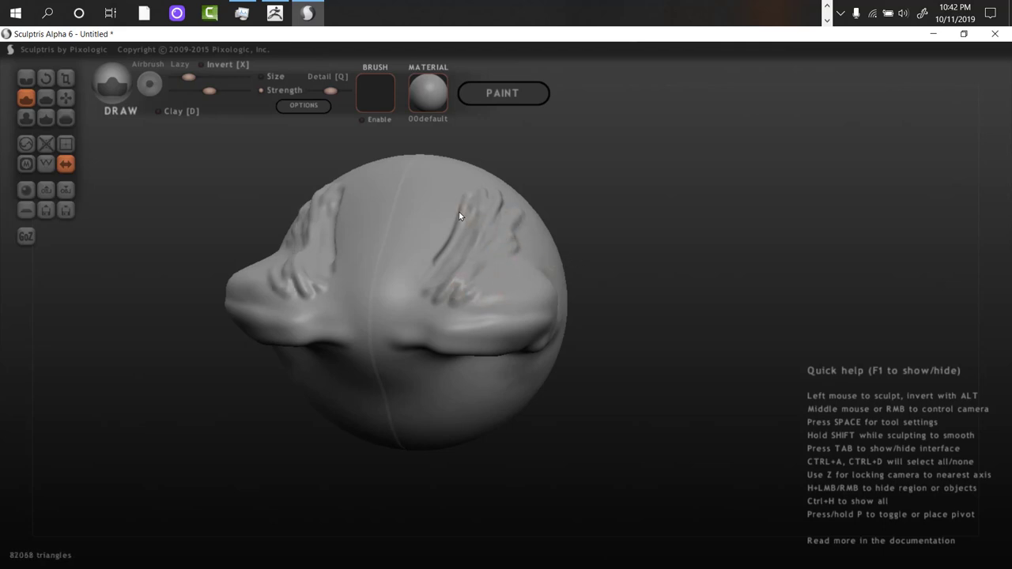
Thicken the forehead ridges near the inner brow and extend further strands above the brow toward the side of the head
{"action": "mouse_move", "coordinate": [462, 242]}
{"action": "right_mouse_down"}
{"action": "mouse_move", "coordinate": [511, 265]}
{"action": "mouse_move", "coordinate": [537, 217]}
{"action": "mouse_move", "coordinate": [495, 220]}
{"action": "mouse_move", "coordinate": [501, 229]}
{"action": "right_mouse_up"}
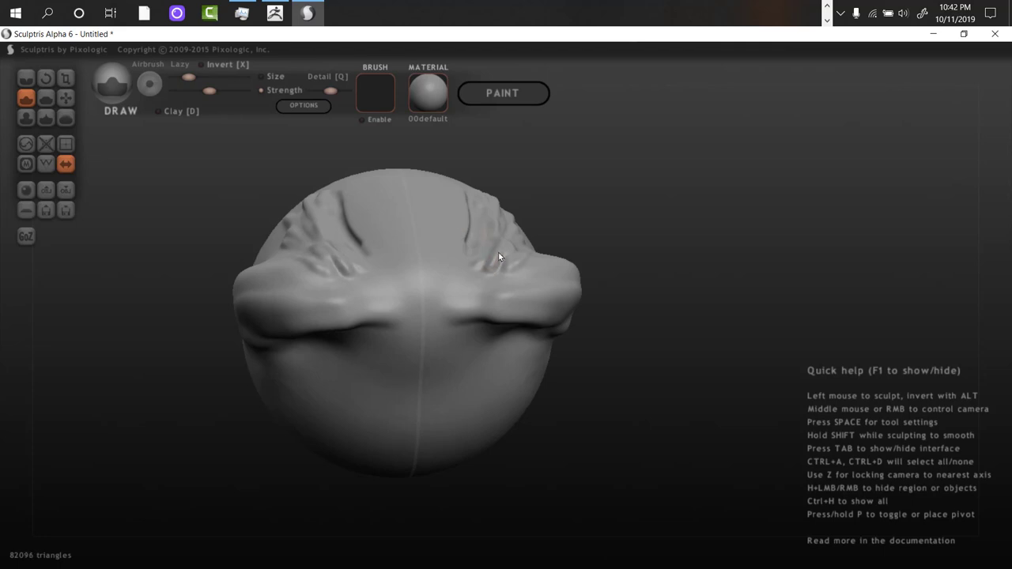
{"action": "left_click_drag", "start_coordinate": [498, 253], "coordinate": [484, 272]}
{"action": "mouse_move", "coordinate": [509, 235]}
{"action": "left_mouse_down"}
{"action": "mouse_move", "coordinate": [487, 272]}
{"action": "mouse_move", "coordinate": [499, 257]}
{"action": "left_mouse_up"}
{"action": "mouse_move", "coordinate": [508, 230]}
{"action": "right_mouse_down"}
{"action": "mouse_move", "coordinate": [447, 294]}
{"action": "mouse_move", "coordinate": [437, 260]}
{"action": "right_mouse_up"}
{"action": "mouse_move", "coordinate": [567, 230]}
{"action": "left_mouse_down"}
{"action": "mouse_move", "coordinate": [479, 233]}
{"action": "mouse_move", "coordinate": [413, 265]}
{"action": "mouse_move", "coordinate": [440, 210]}
{"action": "mouse_move", "coordinate": [388, 276]}
{"action": "mouse_move", "coordinate": [433, 213]}
{"action": "left_mouse_up"}
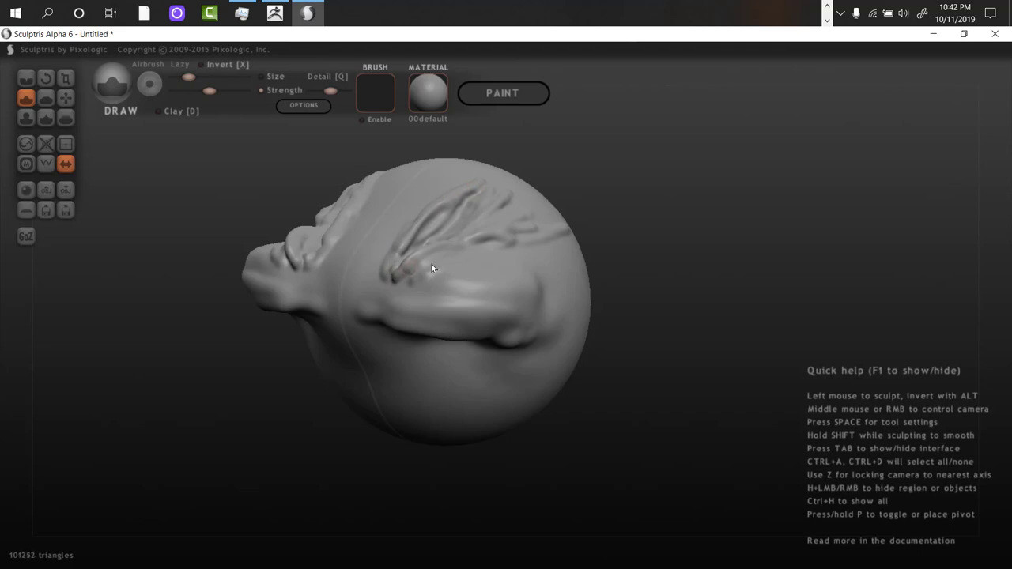
Carve sharp grooves along the long forehead ridge and its neighbouring hollow with the Crease brush
{"action": "left_click", "coordinate": [27, 78]}
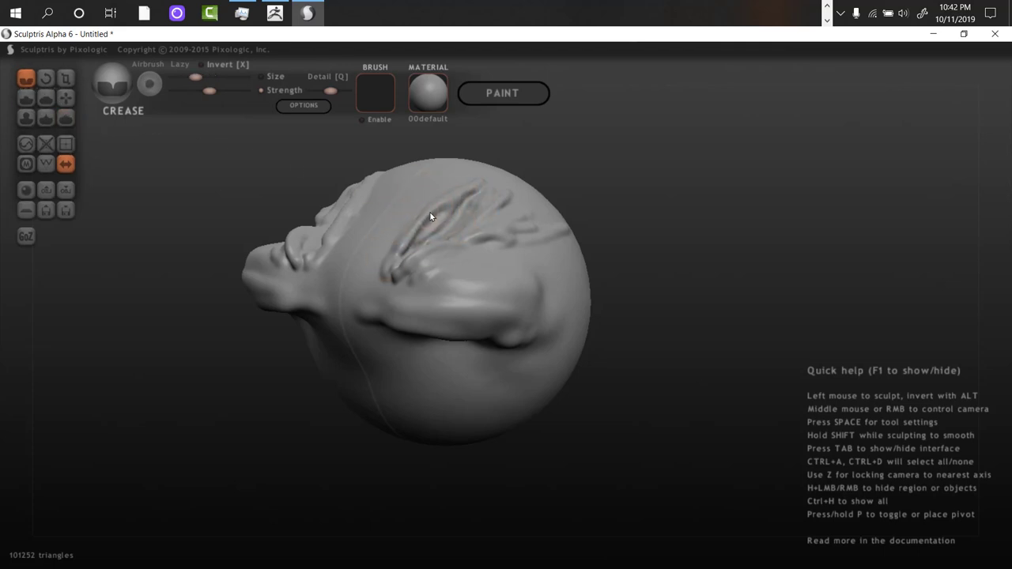
{"action": "mouse_move", "coordinate": [430, 261]}
{"action": "right_mouse_down", "text": "ctrl"}
{"action": "mouse_move", "coordinate": [574, 281]}
{"action": "mouse_move", "coordinate": [720, 240]}
{"action": "mouse_move", "coordinate": [665, 448]}
{"action": "mouse_move", "coordinate": [643, 387]}
{"action": "mouse_move", "coordinate": [409, 309]}
{"action": "mouse_move", "coordinate": [588, 485]}
{"action": "mouse_move", "coordinate": [486, 324]}
{"action": "right_mouse_up", "text": "ctrl"}
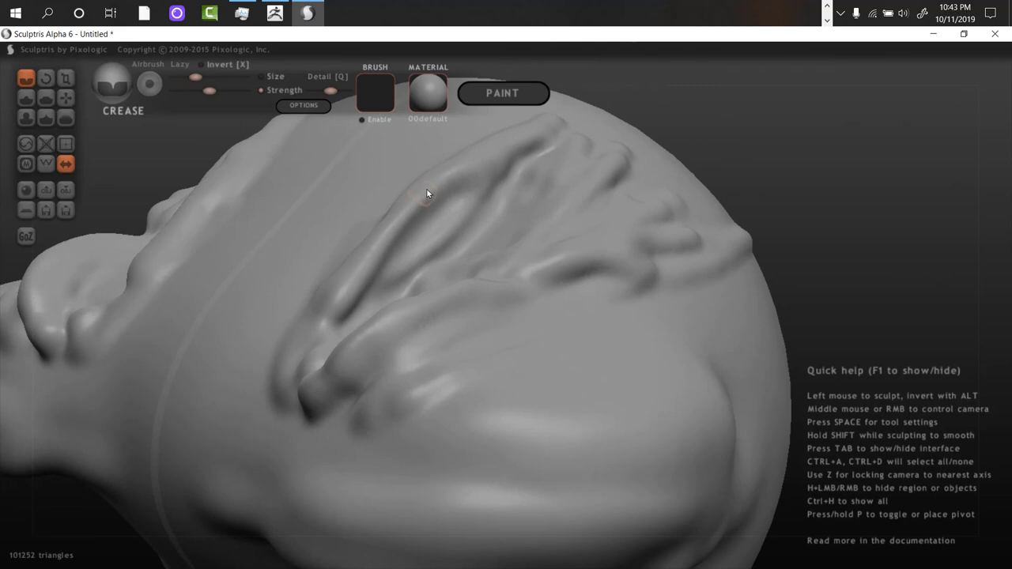
{"action": "mouse_move", "coordinate": [417, 200]}
{"action": "left_mouse_down"}
{"action": "mouse_move", "coordinate": [451, 172]}
{"action": "mouse_move", "coordinate": [450, 188]}
{"action": "left_mouse_up"}
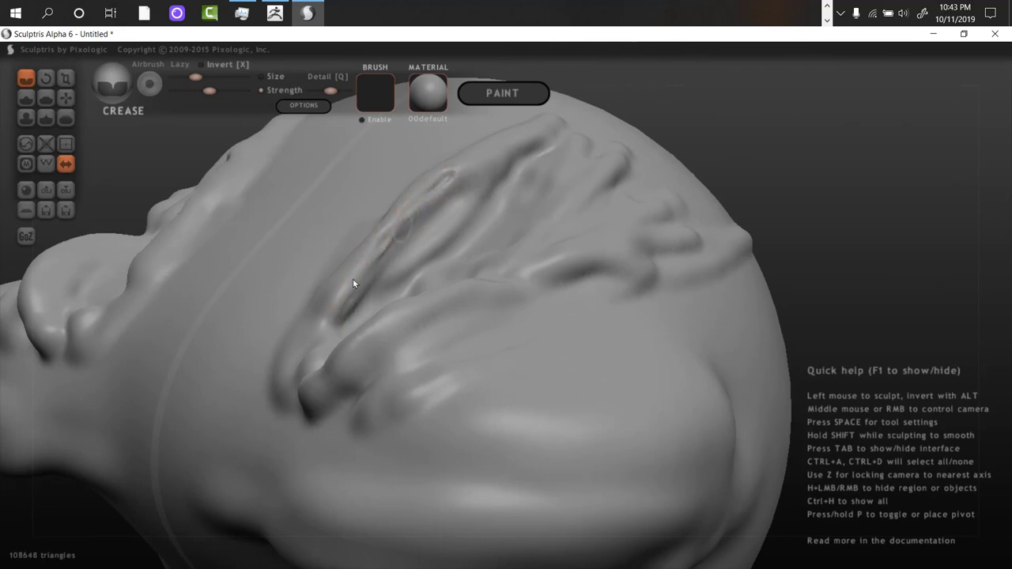
{"action": "left_click_drag", "start_coordinate": [379, 258], "coordinate": [398, 233]}
{"action": "mouse_move", "coordinate": [347, 323]}
{"action": "right_mouse_down"}
{"action": "mouse_move", "coordinate": [443, 232]}
{"action": "mouse_move", "coordinate": [454, 273]}
{"action": "mouse_move", "coordinate": [428, 204]}
{"action": "right_mouse_up"}
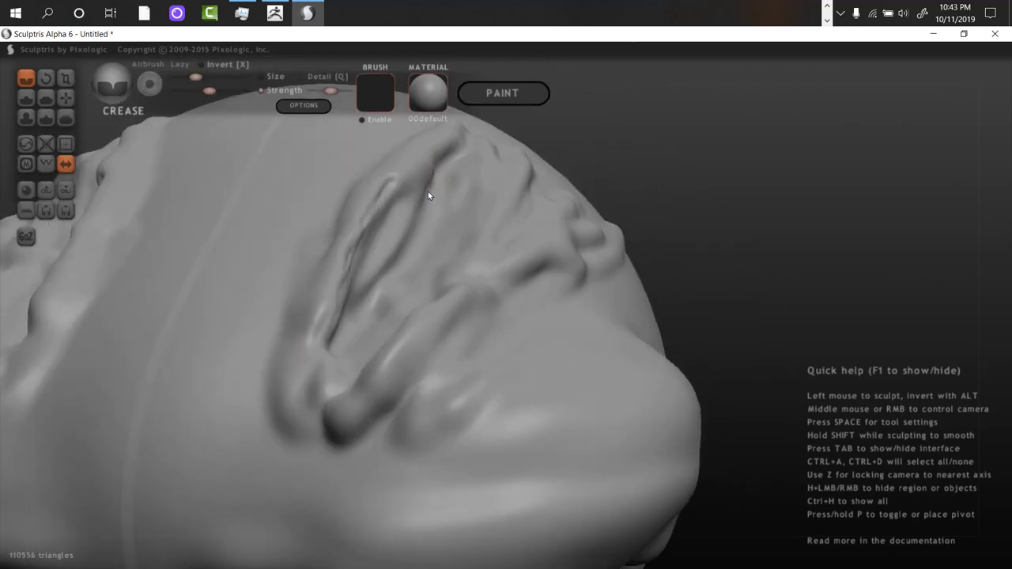
{"action": "left_click_drag", "start_coordinate": [389, 266], "coordinate": [348, 313]}
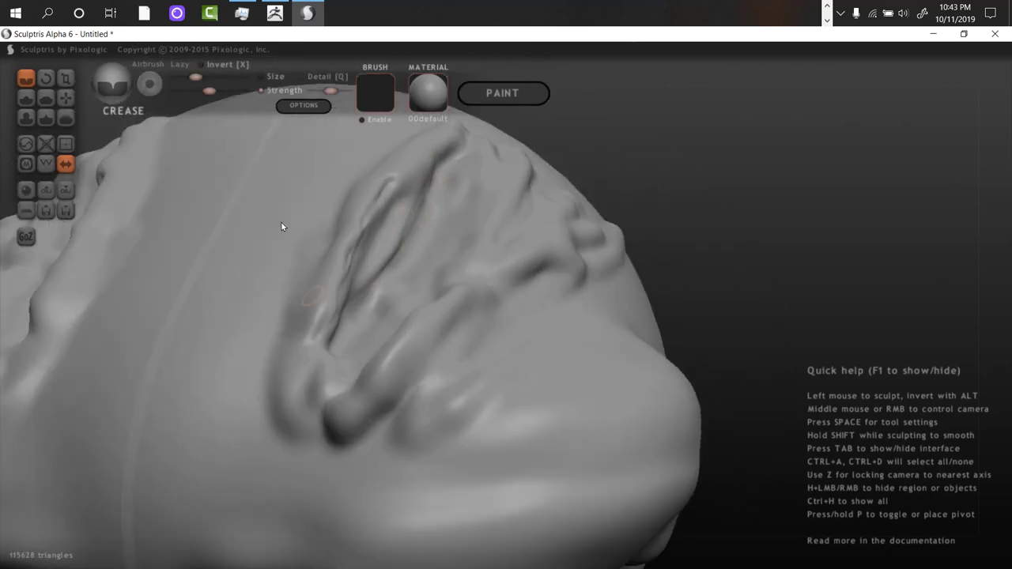
Flatten the tops of the long forehead ridges and the strand above the brow with the Flatten brush
{"action": "left_click", "coordinate": [45, 95]}
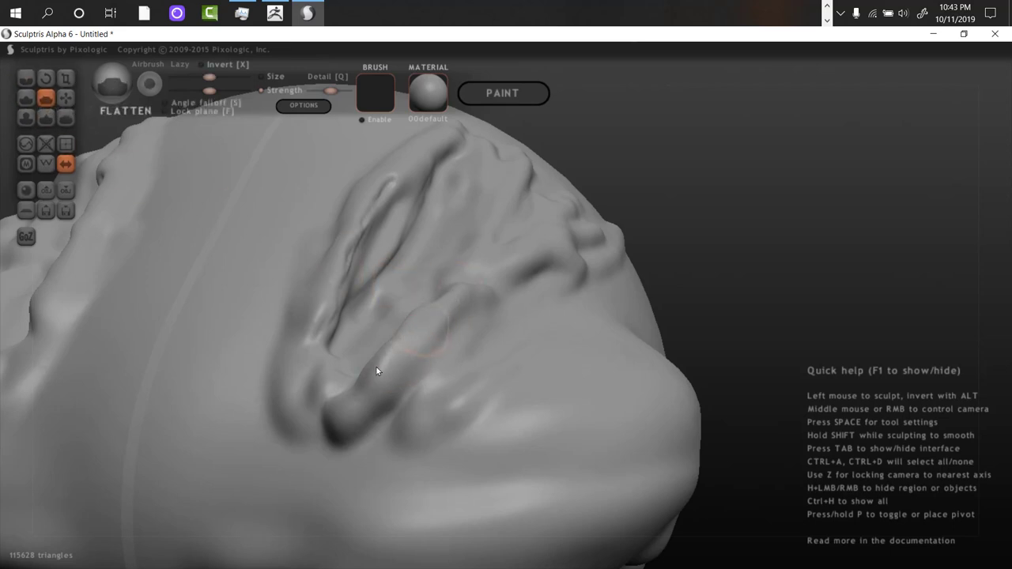
{"action": "mouse_move", "coordinate": [376, 371]}
{"action": "left_mouse_down"}
{"action": "mouse_move", "coordinate": [352, 400]}
{"action": "mouse_move", "coordinate": [469, 284]}
{"action": "mouse_move", "coordinate": [435, 318]}
{"action": "left_mouse_up"}
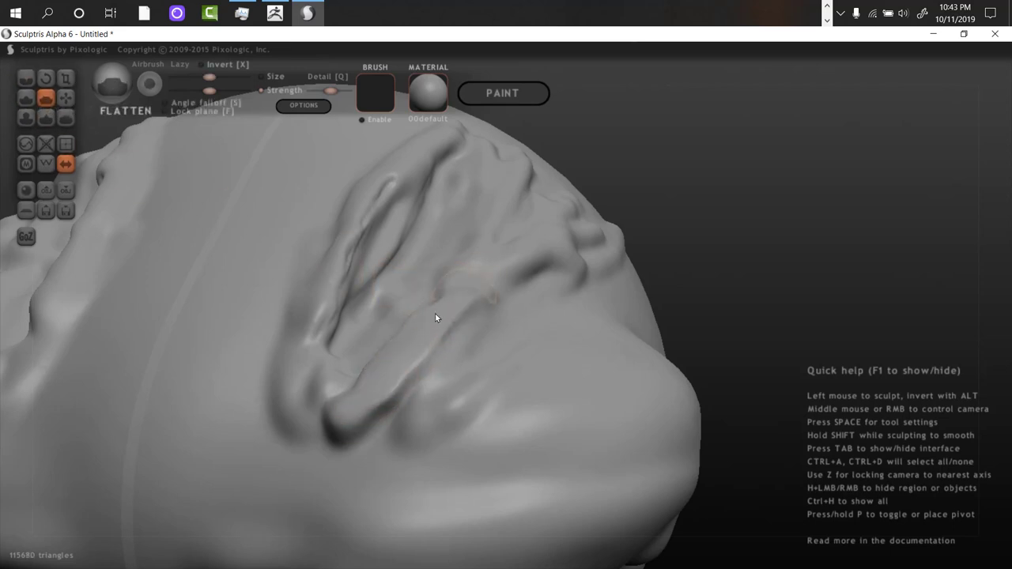
{"action": "mouse_move", "coordinate": [365, 193]}
{"action": "left_mouse_down"}
{"action": "mouse_move", "coordinate": [332, 295]}
{"action": "mouse_move", "coordinate": [331, 279]}
{"action": "mouse_move", "coordinate": [362, 331]}
{"action": "left_mouse_up"}
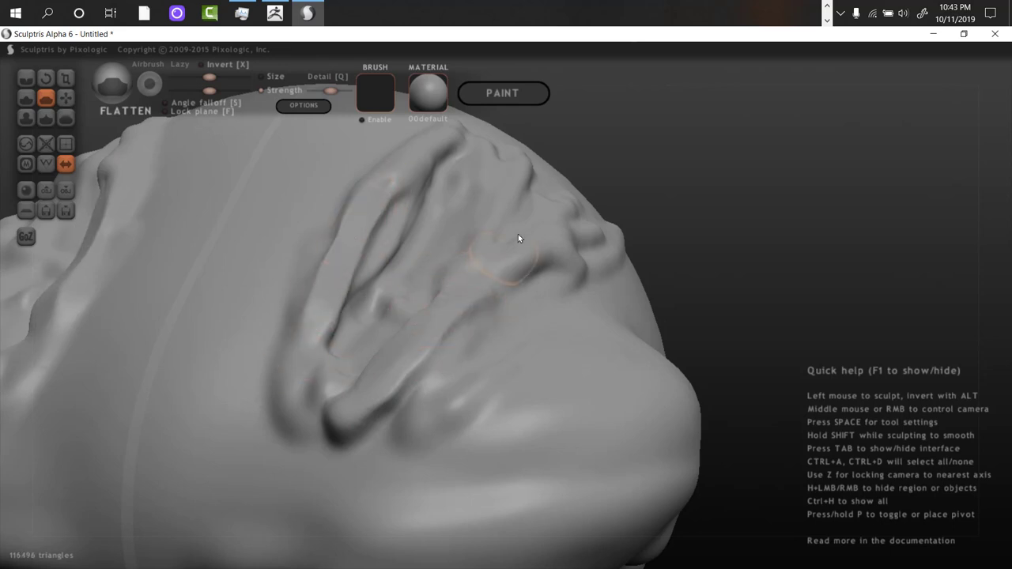
{"action": "mouse_move", "coordinate": [518, 238]}
{"action": "middle_mouse_down"}
{"action": "mouse_move", "coordinate": [633, 194]}
{"action": "mouse_move", "coordinate": [660, 226]}
{"action": "mouse_move", "coordinate": [626, 291]}
{"action": "mouse_move", "coordinate": [543, 239]}
{"action": "mouse_move", "coordinate": [508, 238]}
{"action": "middle_mouse_up"}
{"action": "mouse_move", "coordinate": [522, 187]}
{"action": "left_mouse_down"}
{"action": "mouse_move", "coordinate": [482, 226]}
{"action": "mouse_move", "coordinate": [531, 222]}
{"action": "mouse_move", "coordinate": [466, 261]}
{"action": "left_mouse_up"}
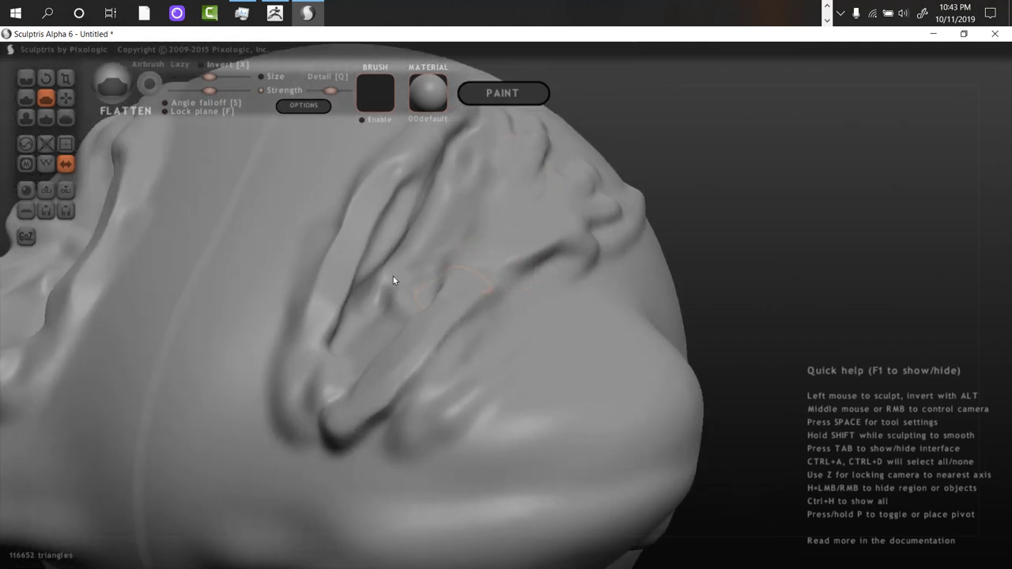
Pull two long, curved tentacles out of the lumps on the side of the head with the Grab brush
{"action": "left_click", "coordinate": [65, 96]}
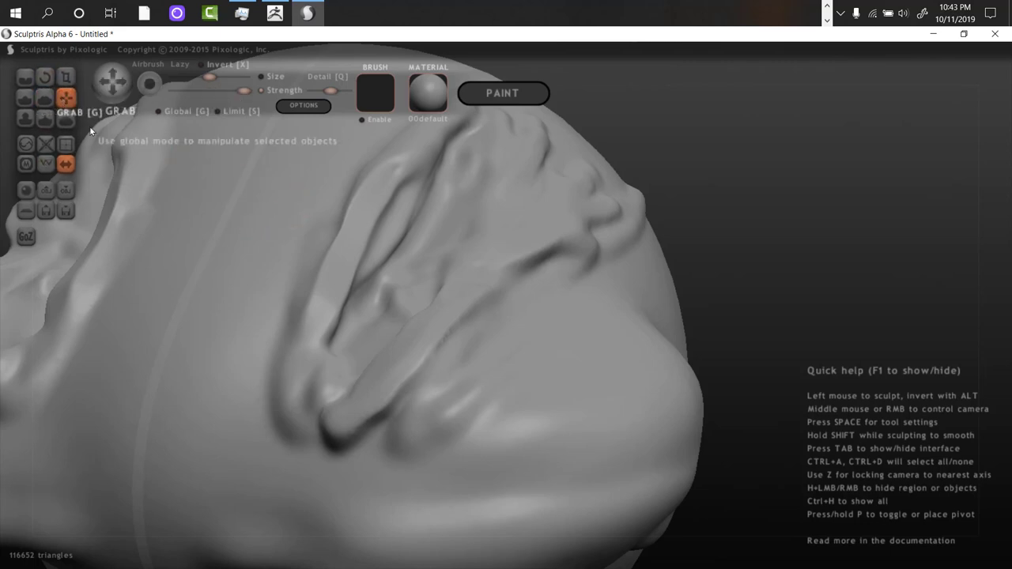
{"action": "mouse_move", "coordinate": [608, 213]}
{"action": "left_mouse_down"}
{"action": "mouse_move", "coordinate": [689, 199]}
{"action": "mouse_move", "coordinate": [601, 208]}
{"action": "mouse_move", "coordinate": [705, 165]}
{"action": "left_mouse_up"}
{"action": "mouse_move", "coordinate": [646, 183]}
{"action": "left_mouse_down"}
{"action": "mouse_move", "coordinate": [611, 181]}
{"action": "mouse_move", "coordinate": [643, 129]}
{"action": "mouse_move", "coordinate": [774, 115]}
{"action": "left_mouse_up"}
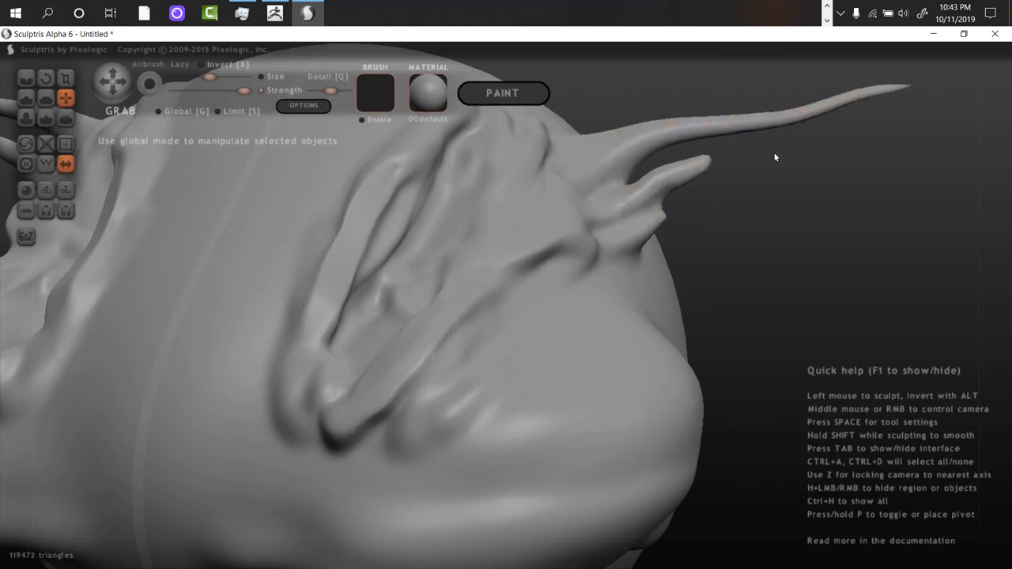
{"action": "mouse_move", "coordinate": [686, 175]}
{"action": "left_mouse_down"}
{"action": "mouse_move", "coordinate": [802, 161]}
{"action": "mouse_move", "coordinate": [922, 165]}
{"action": "mouse_move", "coordinate": [968, 143]}
{"action": "left_mouse_up"}
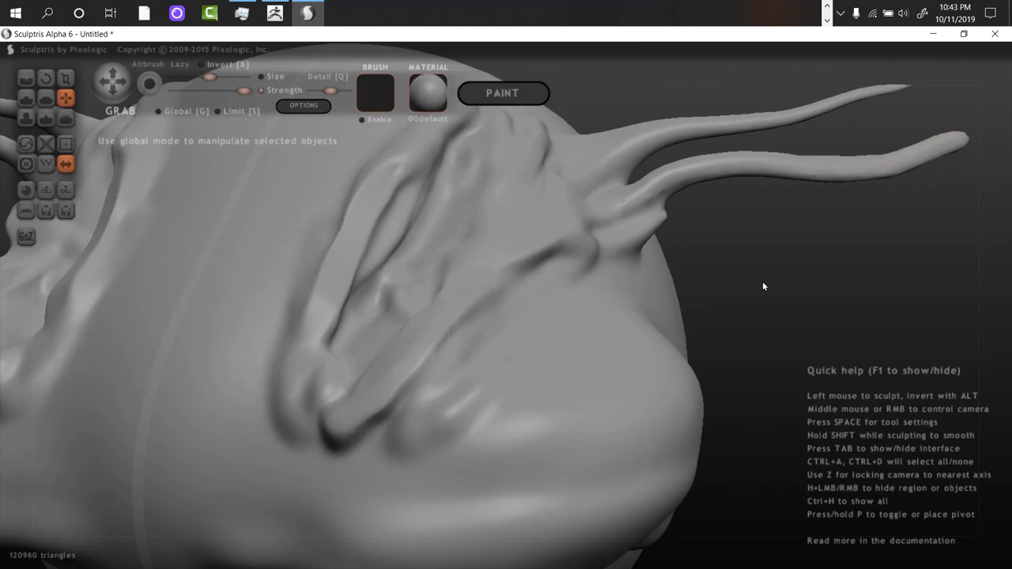
{"action": "mouse_move", "coordinate": [764, 286]}
{"action": "left_mouse_down"}
{"action": "mouse_move", "coordinate": [745, 264]}
{"action": "mouse_move", "coordinate": [623, 252]}
{"action": "mouse_move", "coordinate": [643, 256]}
{"action": "mouse_move", "coordinate": [598, 240]}
{"action": "mouse_move", "coordinate": [67, 195]}
{"action": "mouse_move", "coordinate": [71, 388]}
{"action": "left_mouse_up"}
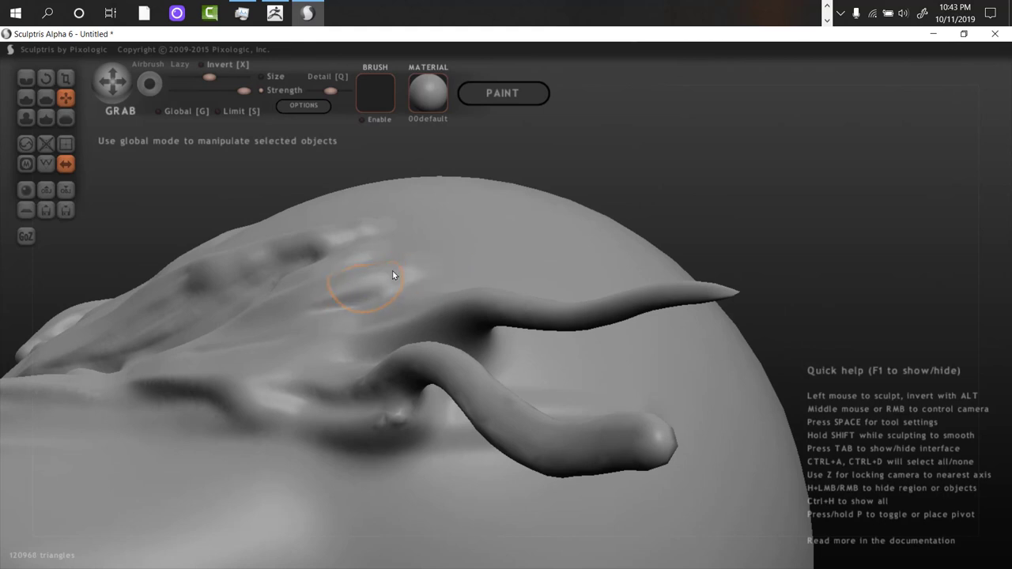
Grab the upper ends of the remaining forehead ridges and pull them out into further long, swept-back spikes
{"action": "mouse_move", "coordinate": [393, 275]}
{"action": "left_mouse_down"}
{"action": "mouse_move", "coordinate": [648, 204]}
{"action": "mouse_move", "coordinate": [794, 238]}
{"action": "left_mouse_up"}
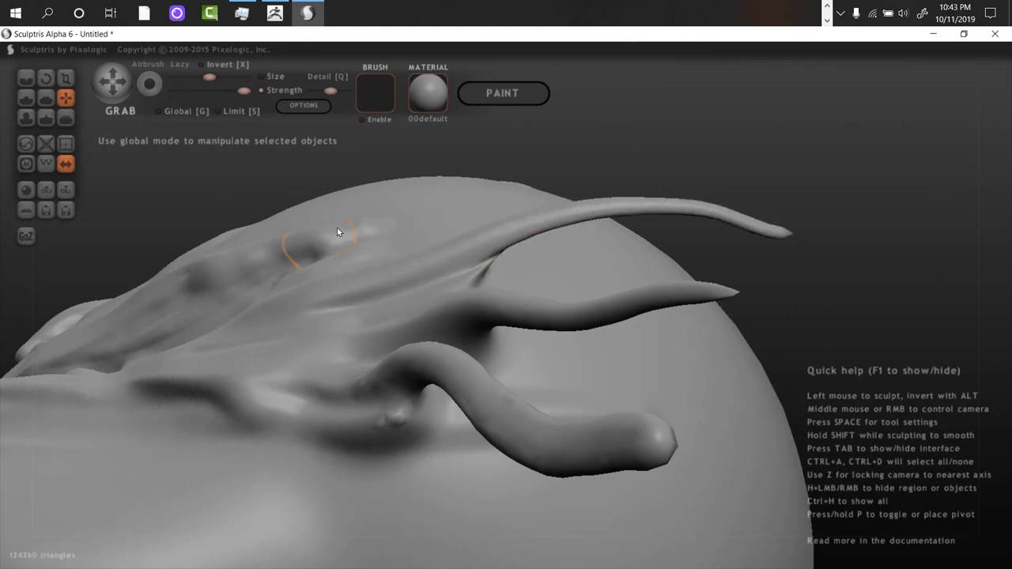
{"action": "left_click_drag", "start_coordinate": [337, 232], "coordinate": [615, 156]}
{"action": "middle_click_drag", "start_coordinate": [465, 323], "coordinate": [476, 270]}
{"action": "mouse_move", "coordinate": [475, 272]}
{"action": "right_mouse_down"}
{"action": "mouse_move", "coordinate": [414, 285]}
{"action": "mouse_move", "coordinate": [598, 369]}
{"action": "mouse_move", "coordinate": [605, 343]}
{"action": "mouse_move", "coordinate": [471, 310]}
{"action": "mouse_move", "coordinate": [464, 294]}
{"action": "mouse_move", "coordinate": [339, 272]}
{"action": "right_mouse_up"}
{"action": "mouse_move", "coordinate": [300, 271]}
{"action": "left_mouse_down"}
{"action": "mouse_move", "coordinate": [526, 134]}
{"action": "mouse_move", "coordinate": [611, 138]}
{"action": "left_mouse_up"}
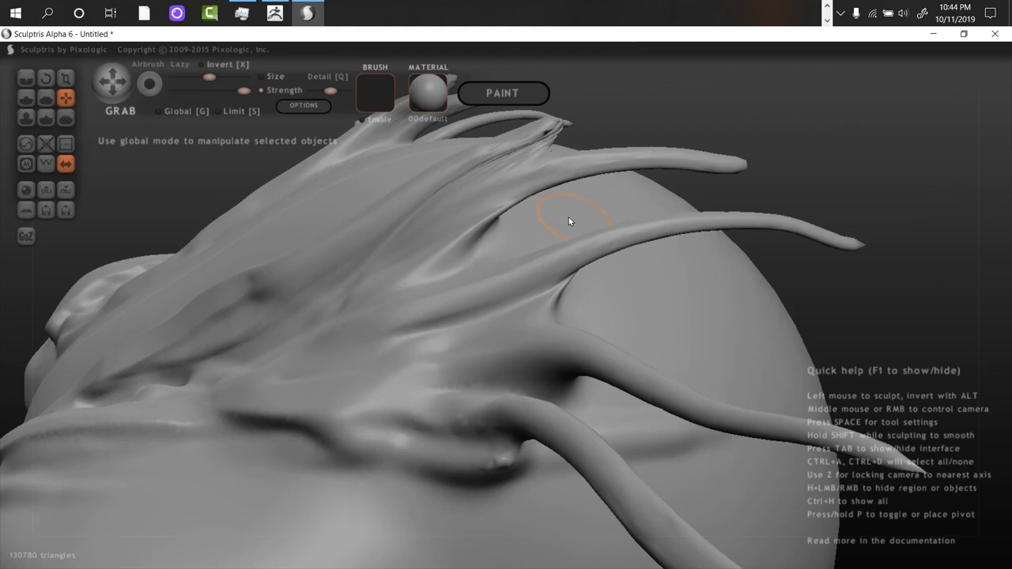
Shrink the Grab brush and pull small spikes out of the smooth surface between the tentacles
{"action": "key", "text": "bracketleft"}
{"action": "key", "text": "bracketleft"}
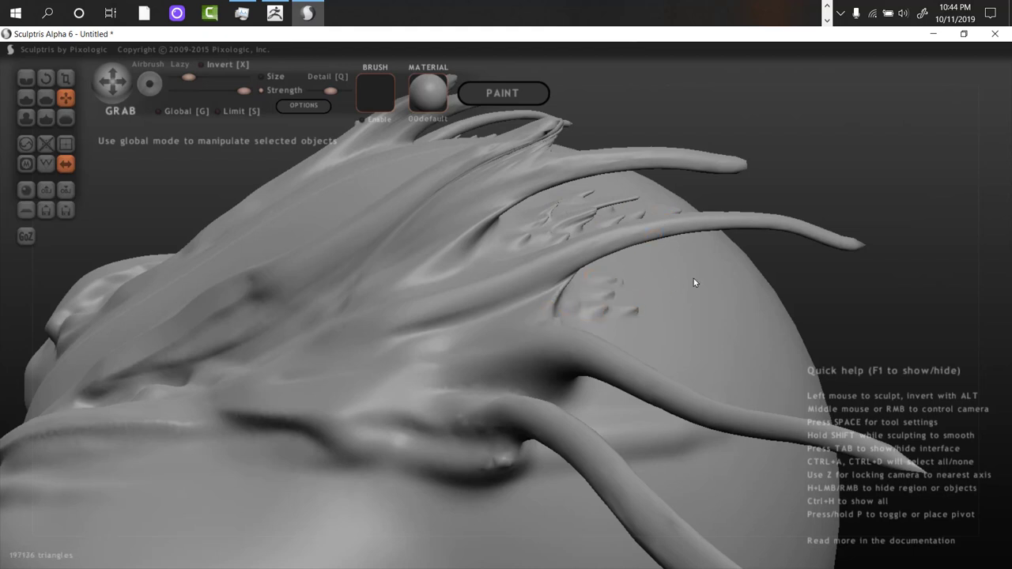
{"action": "key", "text": "bracketright"}
{"action": "left_click_drag", "start_coordinate": [624, 283], "coordinate": [701, 281]}
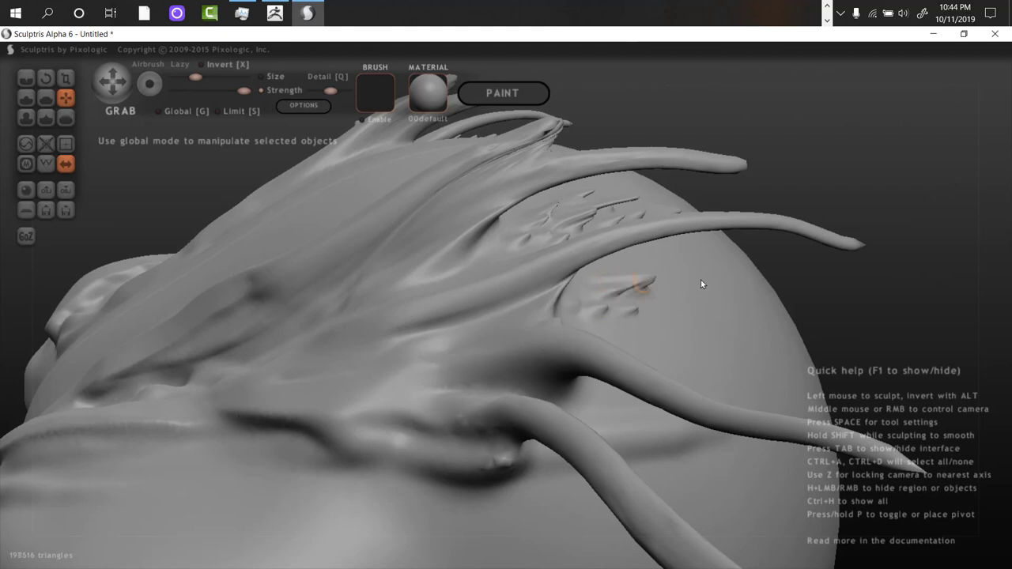
Pull a fan of small swept-back spikes out of the smooth surface behind the tentacle base with the Grab brush
{"action": "mouse_move", "coordinate": [632, 314]}
{"action": "left_mouse_down"}
{"action": "mouse_move", "coordinate": [683, 311]}
{"action": "mouse_move", "coordinate": [705, 335]}
{"action": "mouse_move", "coordinate": [734, 322]}
{"action": "left_mouse_up"}
{"action": "mouse_move", "coordinate": [606, 277]}
{"action": "left_mouse_down"}
{"action": "mouse_move", "coordinate": [698, 284]}
{"action": "mouse_move", "coordinate": [736, 308]}
{"action": "left_mouse_up"}
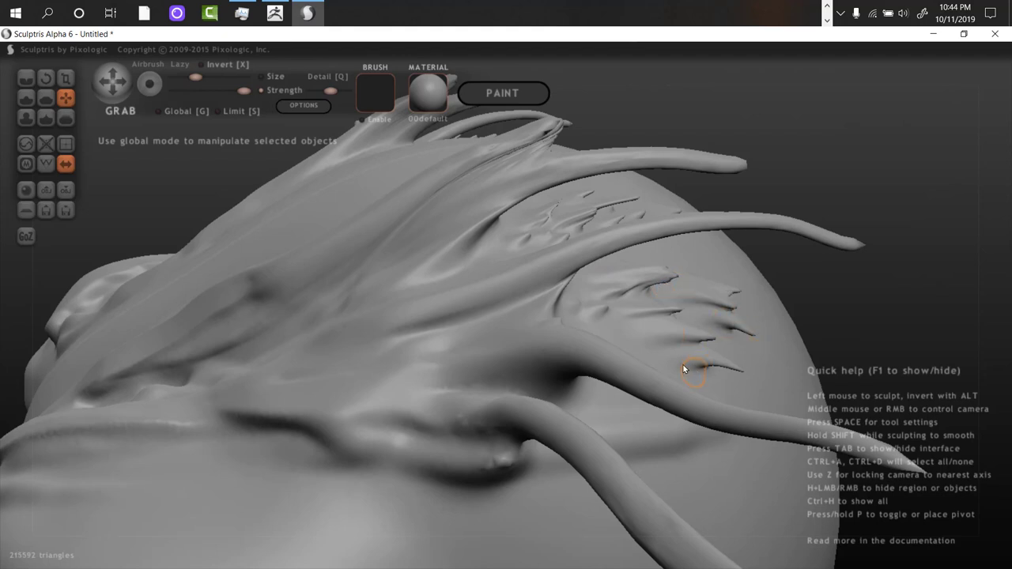
{"action": "left_click_drag", "start_coordinate": [684, 369], "coordinate": [720, 391]}
{"action": "left_click_drag", "start_coordinate": [771, 363], "coordinate": [772, 388]}
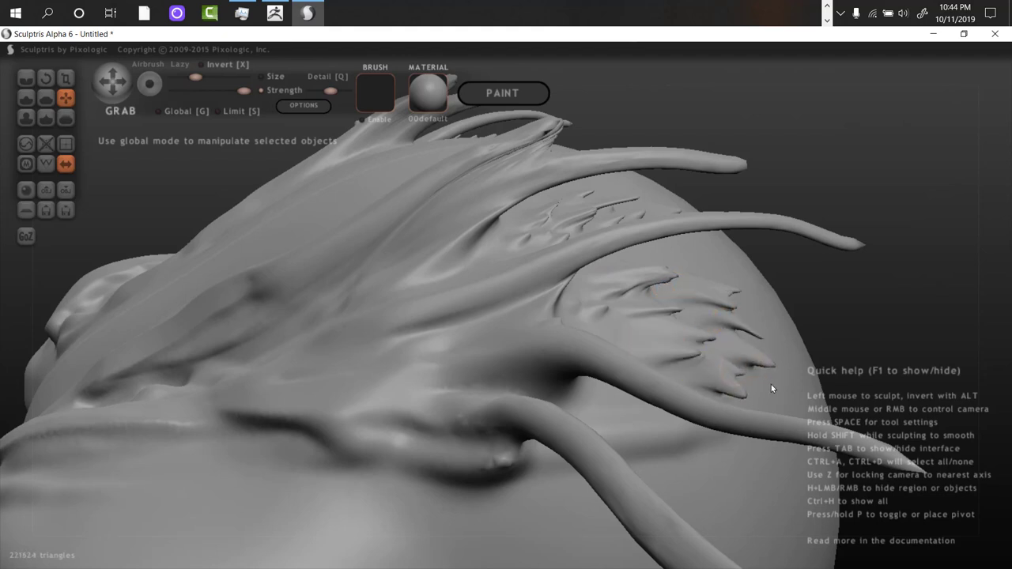
{"action": "left_click_drag", "start_coordinate": [685, 277], "coordinate": [724, 273]}
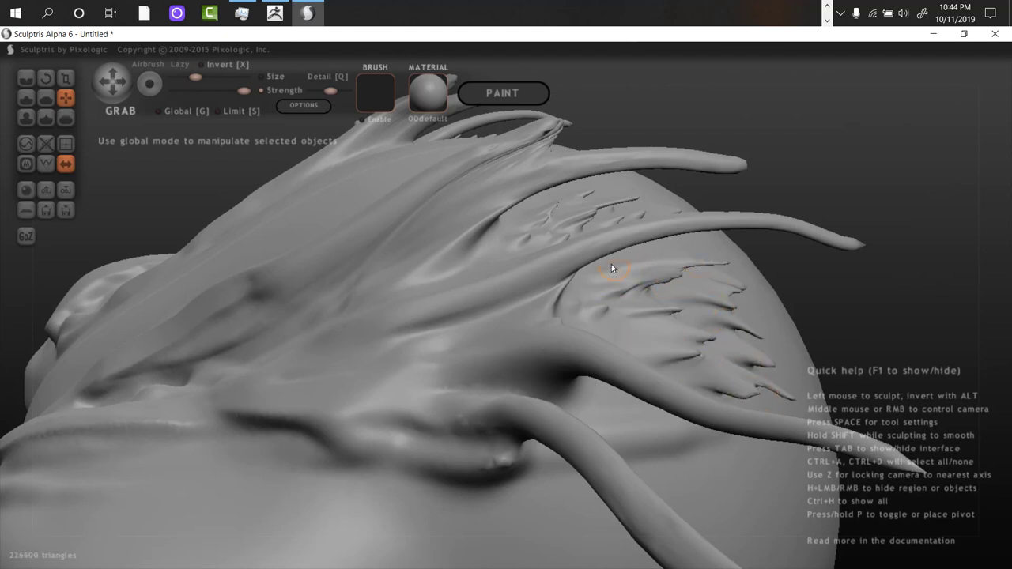
Add more small spikes along the lower and inner edge of the fan behind the tentacles with the Grab brush
{"action": "mouse_move", "coordinate": [596, 278]}
{"action": "middle_mouse_down"}
{"action": "mouse_move", "coordinate": [587, 293]}
{"action": "mouse_move", "coordinate": [535, 287]}
{"action": "mouse_move", "coordinate": [461, 330]}
{"action": "mouse_move", "coordinate": [538, 378]}
{"action": "mouse_move", "coordinate": [617, 328]}
{"action": "mouse_move", "coordinate": [603, 355]}
{"action": "mouse_move", "coordinate": [665, 377]}
{"action": "middle_mouse_up"}
{"action": "left_click_drag", "start_coordinate": [684, 334], "coordinate": [763, 413]}
{"action": "left_click_drag", "start_coordinate": [756, 370], "coordinate": [806, 407]}
{"action": "left_click_drag", "start_coordinate": [642, 310], "coordinate": [711, 379]}
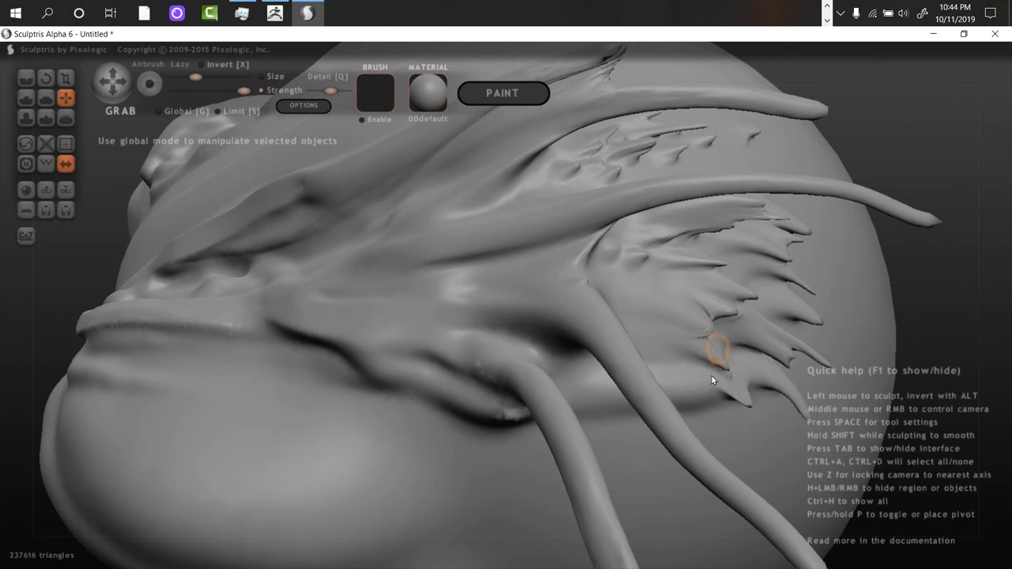
Grab the inner part of the spike fan near the tentacle base and pull it up into raised spikes
{"action": "mouse_move", "coordinate": [647, 333]}
{"action": "middle_mouse_down"}
{"action": "mouse_move", "coordinate": [622, 230]}
{"action": "mouse_move", "coordinate": [598, 228]}
{"action": "mouse_move", "coordinate": [594, 254]}
{"action": "middle_mouse_up"}
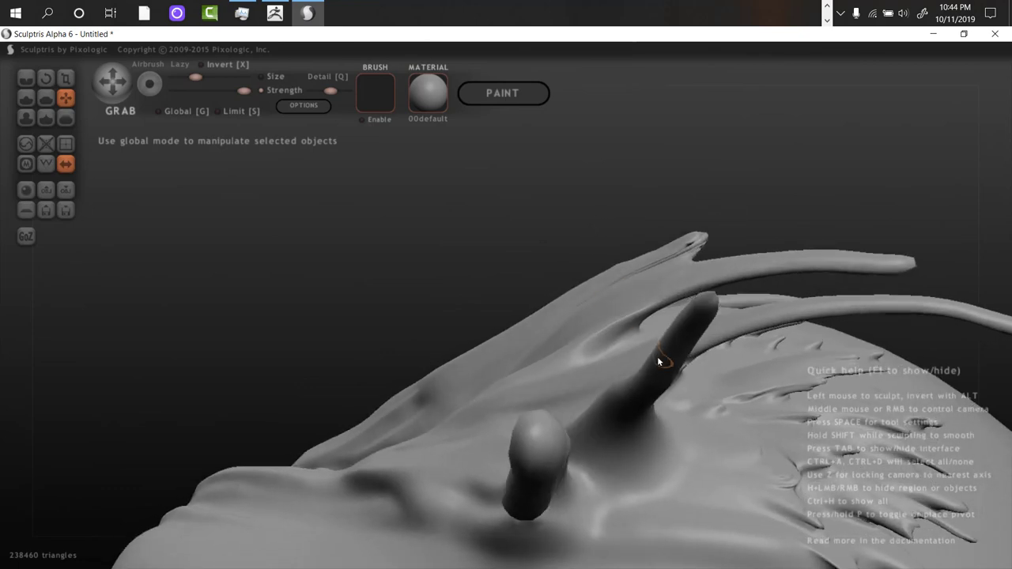
{"action": "mouse_move", "coordinate": [665, 345]}
{"action": "middle_mouse_down"}
{"action": "mouse_move", "coordinate": [581, 253]}
{"action": "mouse_move", "coordinate": [370, 152]}
{"action": "mouse_move", "coordinate": [427, 259]}
{"action": "mouse_move", "coordinate": [533, 284]}
{"action": "mouse_move", "coordinate": [422, 354]}
{"action": "middle_mouse_up"}
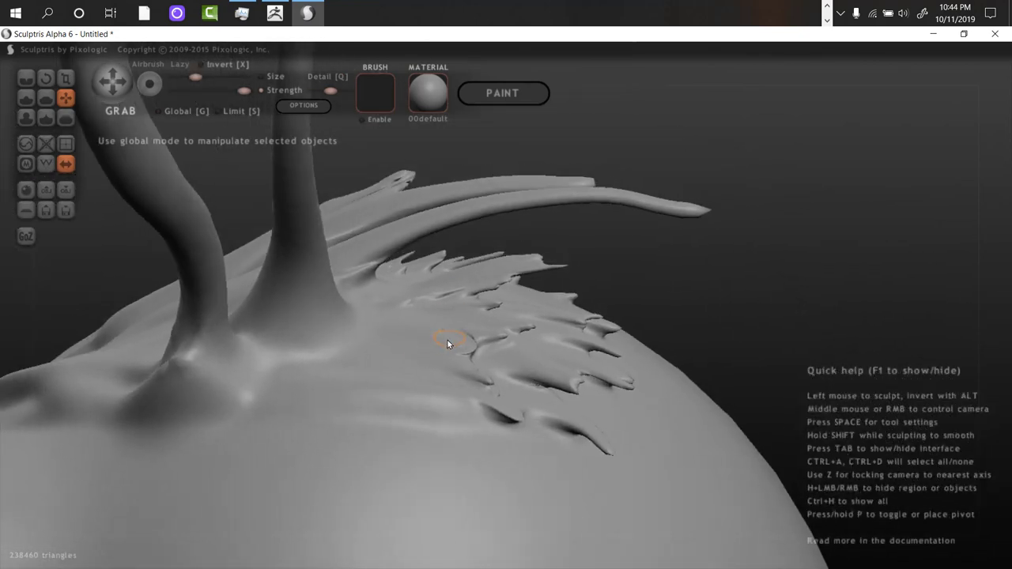
{"action": "left_click_drag", "start_coordinate": [448, 340], "coordinate": [522, 337]}
{"action": "left_click_drag", "start_coordinate": [413, 348], "coordinate": [536, 324]}
{"action": "mouse_move", "coordinate": [480, 316]}
{"action": "middle_mouse_down"}
{"action": "mouse_move", "coordinate": [452, 280]}
{"action": "mouse_move", "coordinate": [430, 295]}
{"action": "mouse_move", "coordinate": [430, 350]}
{"action": "middle_mouse_up"}
{"action": "left_click_drag", "start_coordinate": [453, 360], "coordinate": [469, 351]}
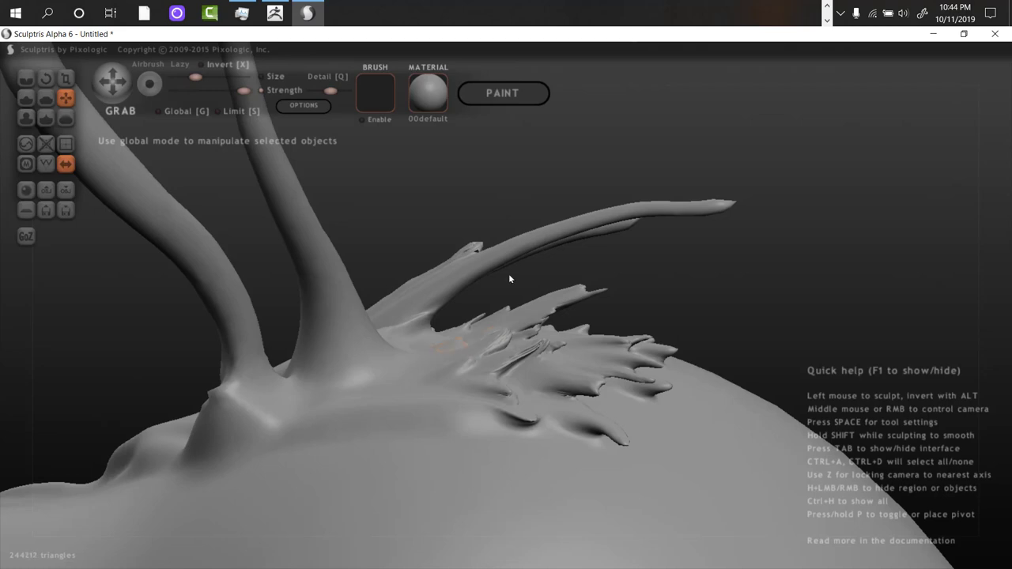
Swell the bases of the spikes behind the tentacles and one between the upper strands into round bulges with the Inflate brush
{"action": "mouse_move", "coordinate": [420, 401]}
{"action": "middle_mouse_down"}
{"action": "mouse_move", "coordinate": [505, 437]}
{"action": "mouse_move", "coordinate": [526, 435]}
{"action": "mouse_move", "coordinate": [567, 393]}
{"action": "mouse_move", "coordinate": [741, 458]}
{"action": "mouse_move", "coordinate": [372, 240]}
{"action": "mouse_move", "coordinate": [456, 307]}
{"action": "mouse_move", "coordinate": [463, 303]}
{"action": "middle_mouse_up"}
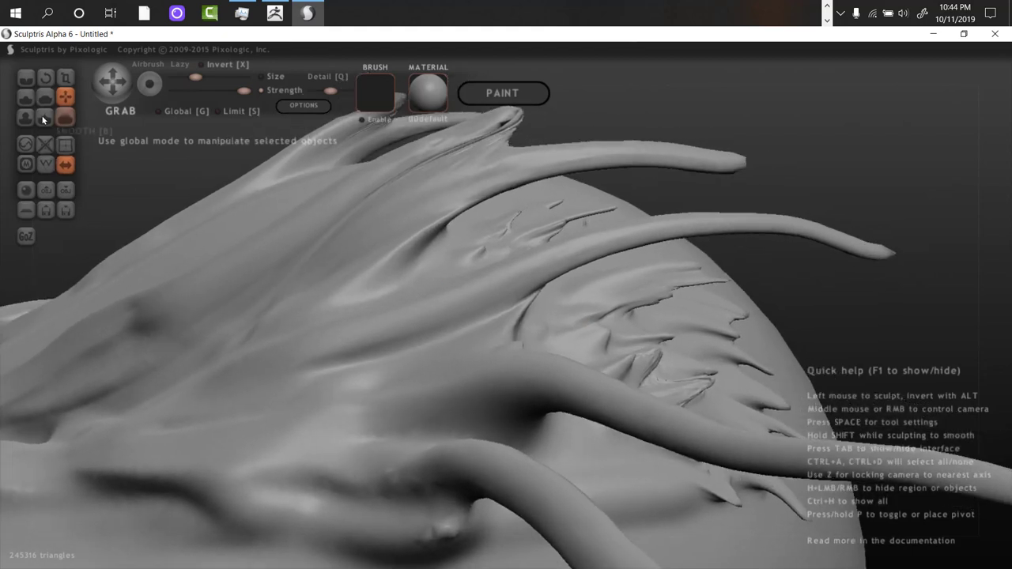
{"action": "left_click", "coordinate": [26, 117]}
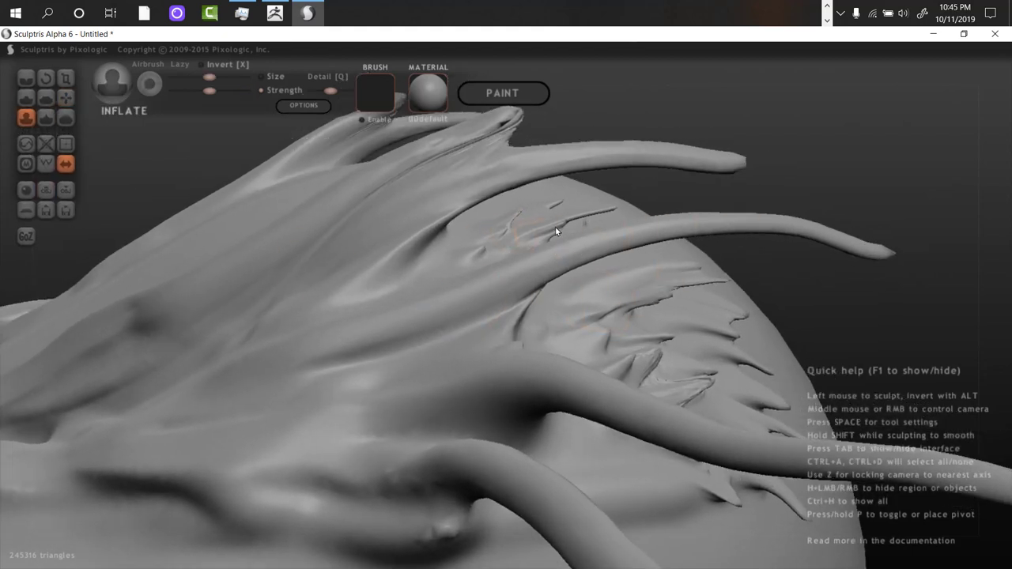
{"action": "mouse_move", "coordinate": [556, 231]}
{"action": "middle_mouse_down"}
{"action": "mouse_move", "coordinate": [524, 254]}
{"action": "mouse_move", "coordinate": [470, 244]}
{"action": "mouse_move", "coordinate": [735, 385]}
{"action": "middle_mouse_up"}
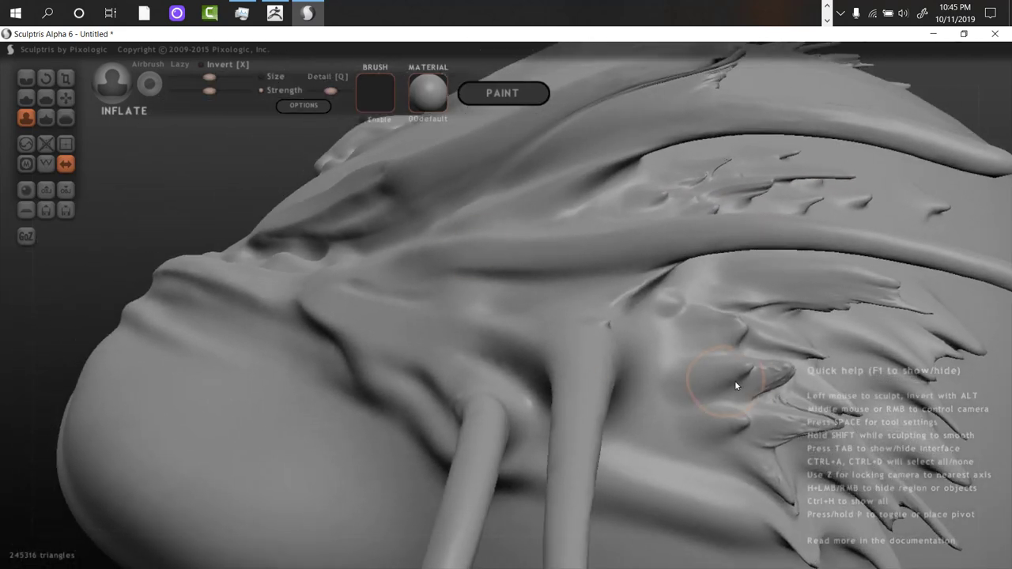
{"action": "left_click", "coordinate": [748, 372]}
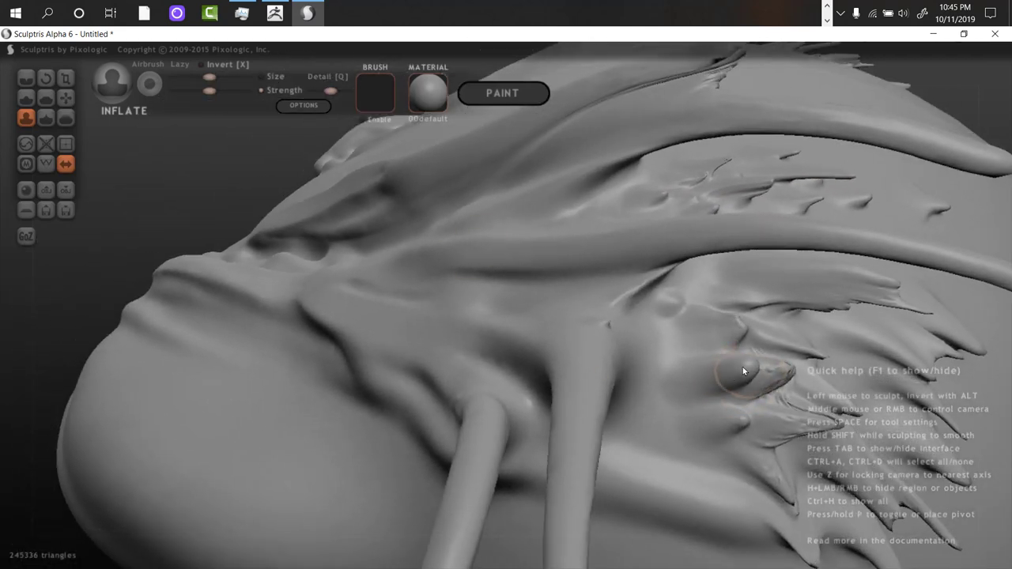
{"action": "mouse_move", "coordinate": [742, 367]}
{"action": "left_mouse_down"}
{"action": "mouse_move", "coordinate": [727, 381]}
{"action": "mouse_move", "coordinate": [736, 329]}
{"action": "mouse_move", "coordinate": [723, 316]}
{"action": "mouse_move", "coordinate": [723, 334]}
{"action": "mouse_move", "coordinate": [678, 305]}
{"action": "mouse_move", "coordinate": [768, 413]}
{"action": "mouse_move", "coordinate": [730, 417]}
{"action": "mouse_move", "coordinate": [782, 428]}
{"action": "mouse_move", "coordinate": [820, 421]}
{"action": "mouse_move", "coordinate": [804, 435]}
{"action": "mouse_move", "coordinate": [791, 372]}
{"action": "mouse_move", "coordinate": [773, 464]}
{"action": "mouse_move", "coordinate": [782, 491]}
{"action": "mouse_move", "coordinate": [767, 479]}
{"action": "left_mouse_up"}
{"action": "mouse_move", "coordinate": [766, 181]}
{"action": "left_mouse_down"}
{"action": "mouse_move", "coordinate": [745, 190]}
{"action": "mouse_move", "coordinate": [751, 169]}
{"action": "mouse_move", "coordinate": [755, 185]}
{"action": "left_mouse_up"}
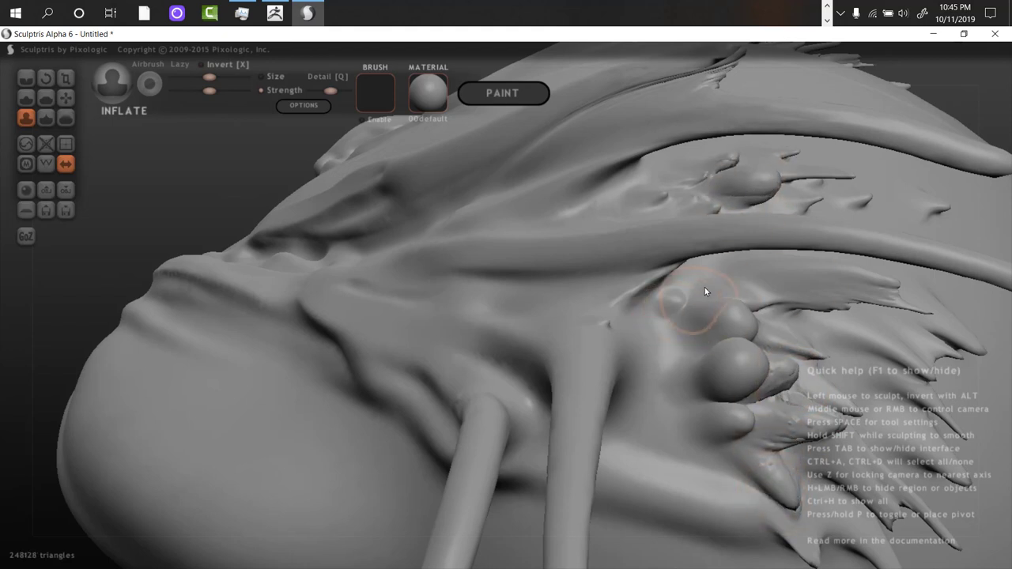
Sharpen the inflated bulges behind the tentacles with the Pinch brush
{"action": "left_click", "coordinate": [50, 114]}
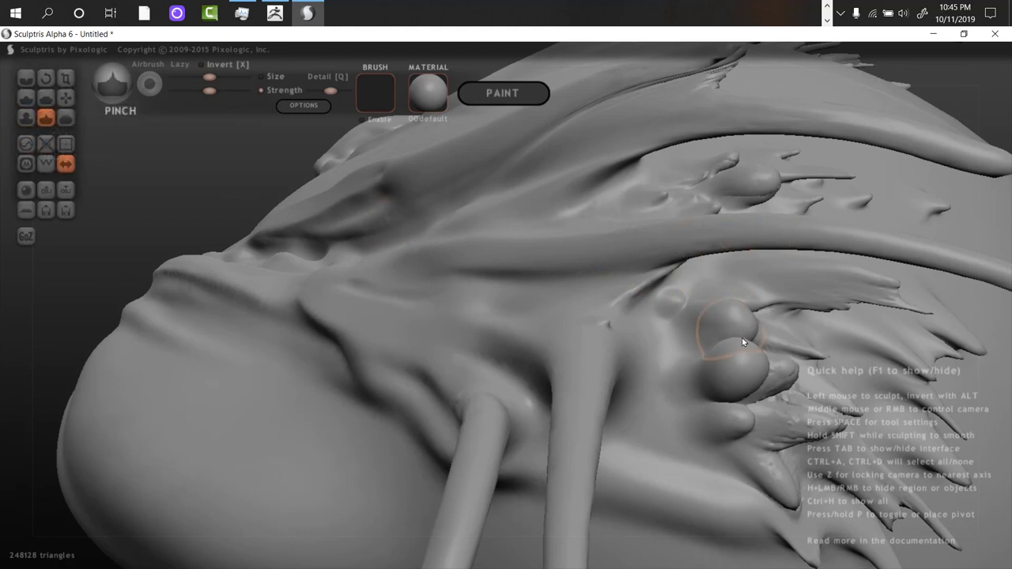
{"action": "left_click_drag", "start_coordinate": [742, 363], "coordinate": [736, 374]}
{"action": "mouse_move", "coordinate": [723, 420]}
{"action": "left_mouse_down"}
{"action": "mouse_move", "coordinate": [750, 421]}
{"action": "mouse_move", "coordinate": [734, 434]}
{"action": "mouse_move", "coordinate": [774, 363]}
{"action": "mouse_move", "coordinate": [739, 318]}
{"action": "left_mouse_up"}
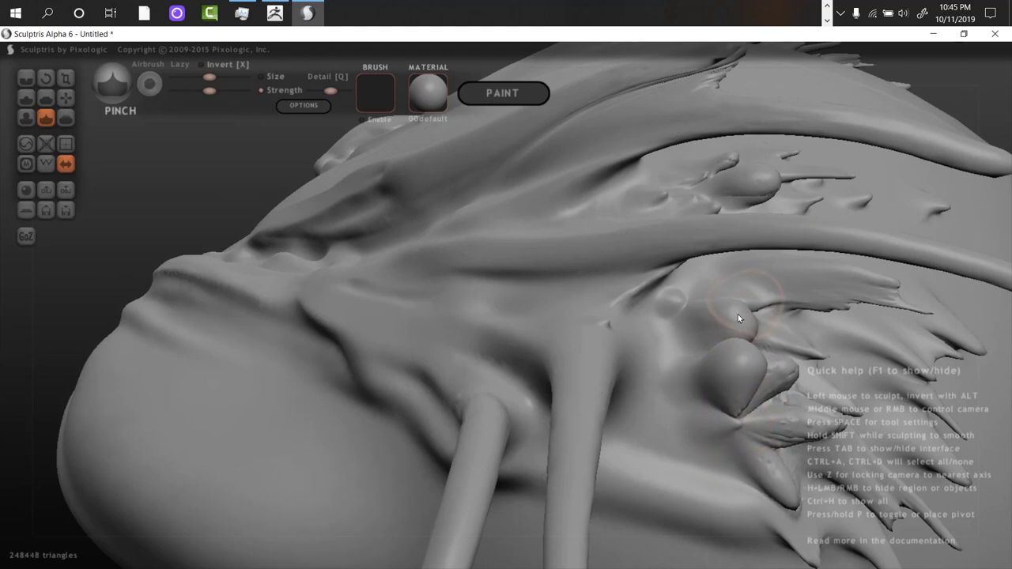
{"action": "mouse_move", "coordinate": [679, 306]}
{"action": "left_mouse_down"}
{"action": "mouse_move", "coordinate": [689, 301]}
{"action": "mouse_move", "coordinate": [672, 310]}
{"action": "mouse_move", "coordinate": [732, 295]}
{"action": "mouse_move", "coordinate": [663, 325]}
{"action": "left_mouse_up"}
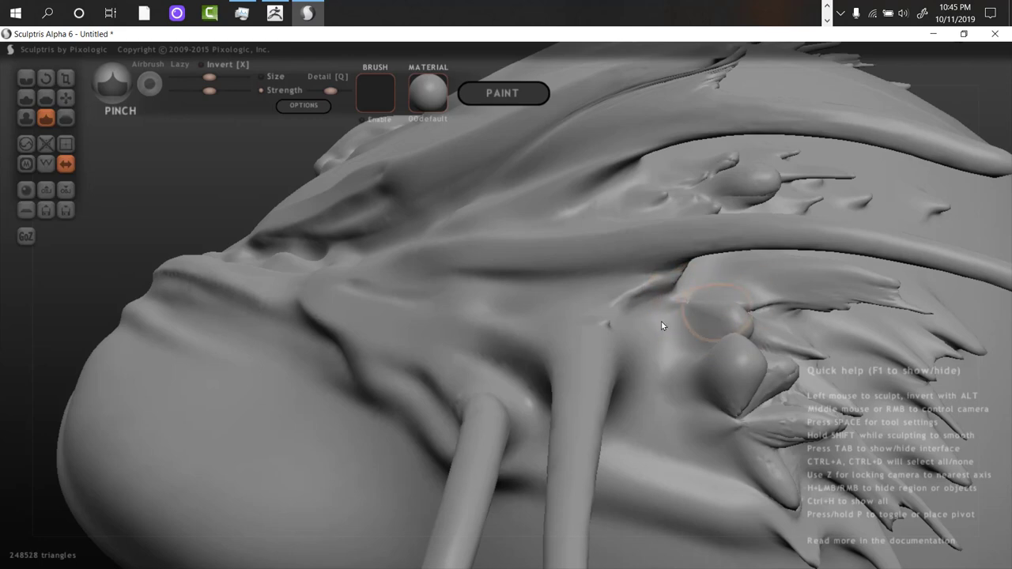
Soften the pinched bulges and the surrounding spikes of the fan with the Smooth brush
{"action": "mouse_move", "coordinate": [621, 368]}
{"action": "middle_mouse_down"}
{"action": "mouse_move", "coordinate": [647, 313]}
{"action": "mouse_move", "coordinate": [637, 294]}
{"action": "mouse_move", "coordinate": [626, 354]}
{"action": "middle_mouse_up"}
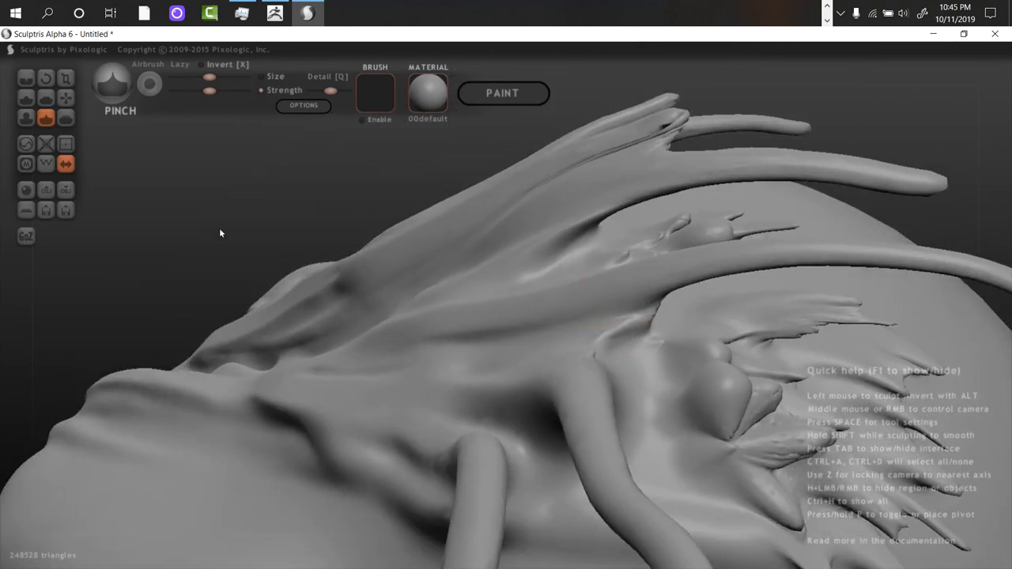
{"action": "left_click", "coordinate": [67, 117]}
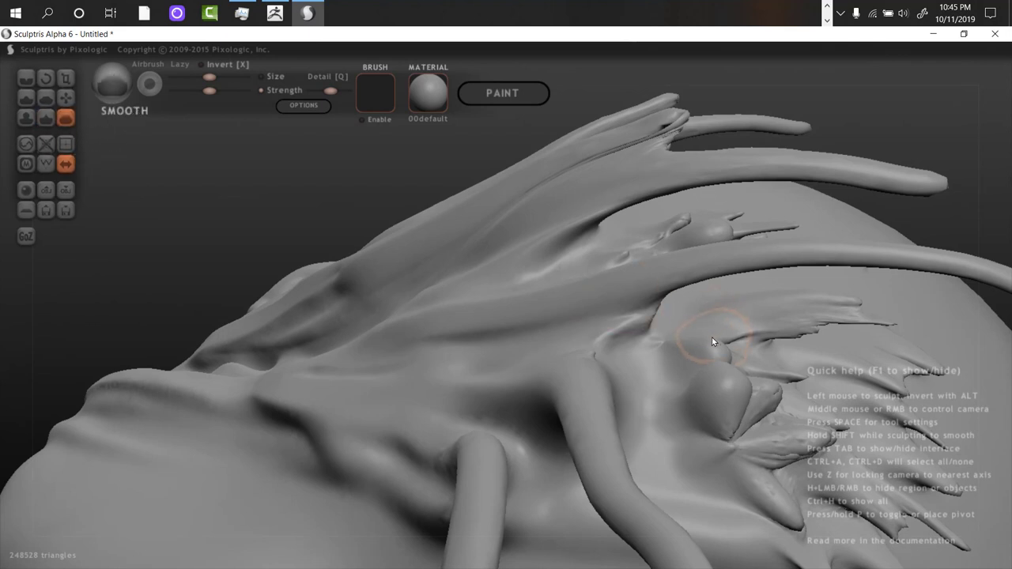
{"action": "mouse_move", "coordinate": [727, 345]}
{"action": "left_mouse_down"}
{"action": "mouse_move", "coordinate": [705, 384]}
{"action": "mouse_move", "coordinate": [752, 373]}
{"action": "mouse_move", "coordinate": [714, 424]}
{"action": "mouse_move", "coordinate": [812, 431]}
{"action": "mouse_move", "coordinate": [789, 314]}
{"action": "mouse_move", "coordinate": [862, 343]}
{"action": "left_mouse_up"}
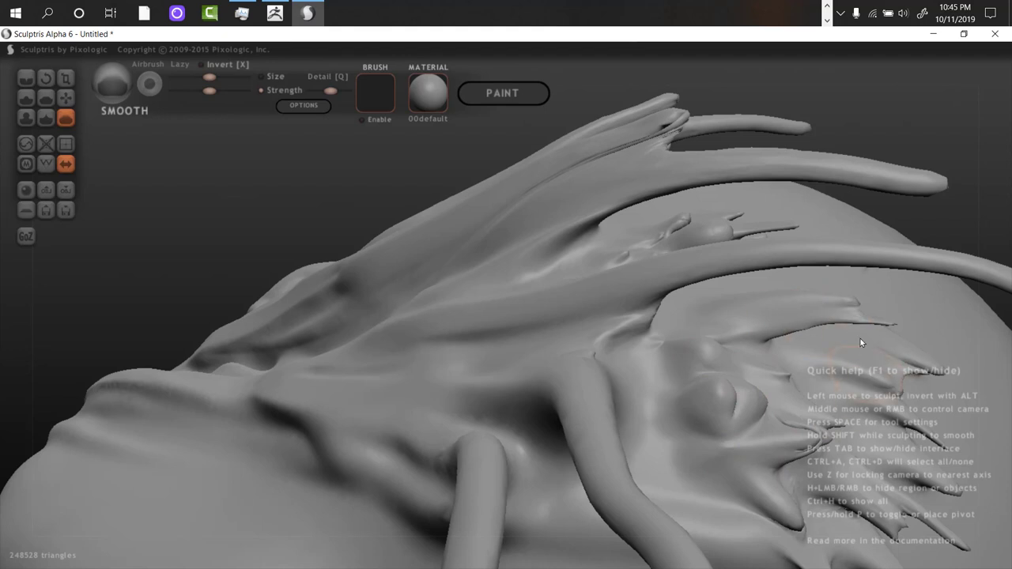
{"action": "mouse_move", "coordinate": [889, 423]}
{"action": "left_mouse_down"}
{"action": "mouse_move", "coordinate": [878, 379]}
{"action": "mouse_move", "coordinate": [821, 454]}
{"action": "mouse_move", "coordinate": [656, 349]}
{"action": "left_mouse_up"}
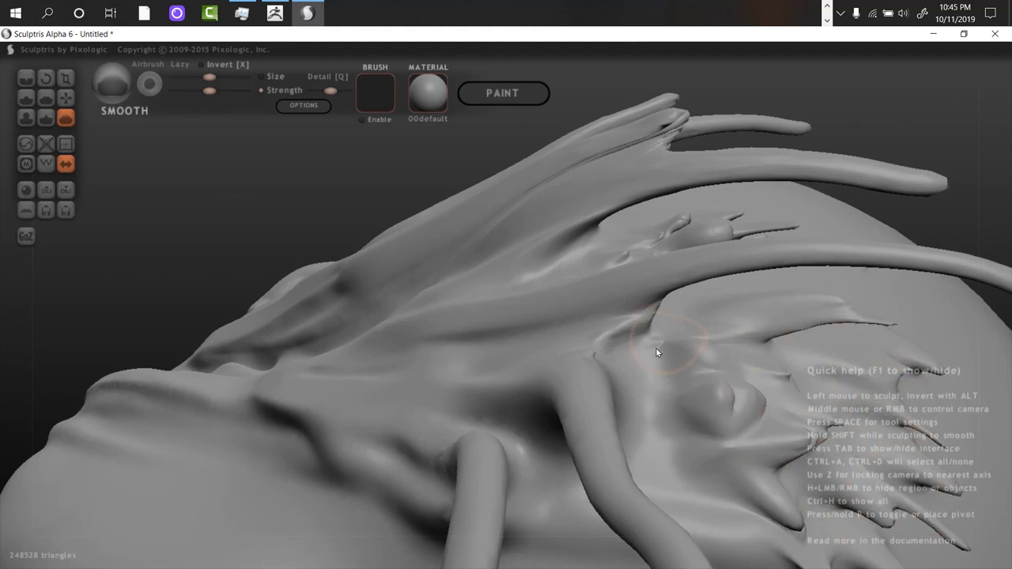
Enlarge the Draw brush and sculpt over the smoothed bulge behind the tentacles
{"action": "left_click", "coordinate": [26, 97]}
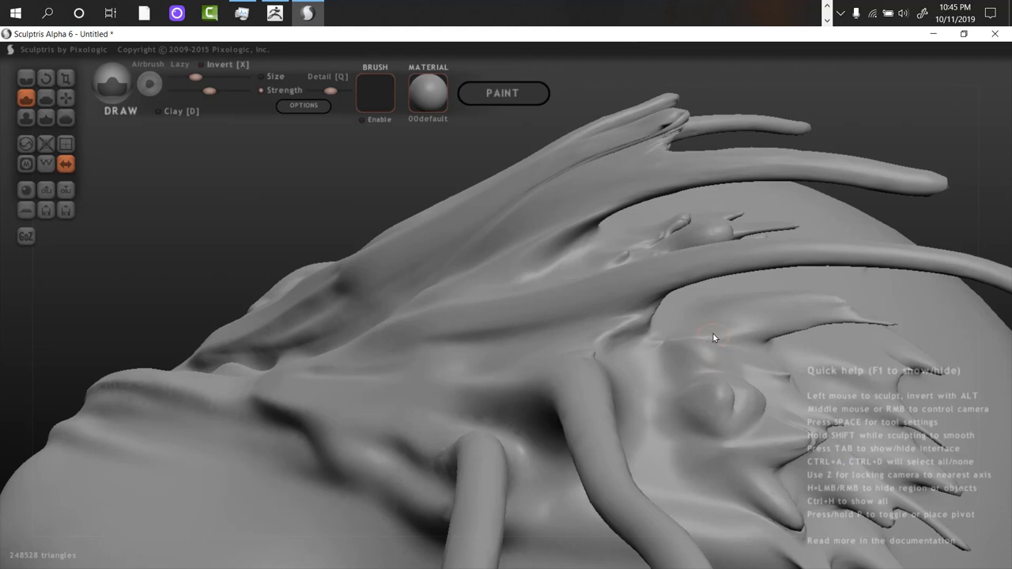
{"action": "scroll", "coordinate": [713, 335], "scroll_direction": "up", "scroll_amount": 6}
{"action": "scroll", "coordinate": [716, 339], "scroll_direction": "down", "scroll_amount": 3}
{"action": "scroll", "coordinate": [726, 346], "scroll_direction": "down", "scroll_amount": 1}
{"action": "left_click_drag", "start_coordinate": [717, 358], "coordinate": [700, 385]}
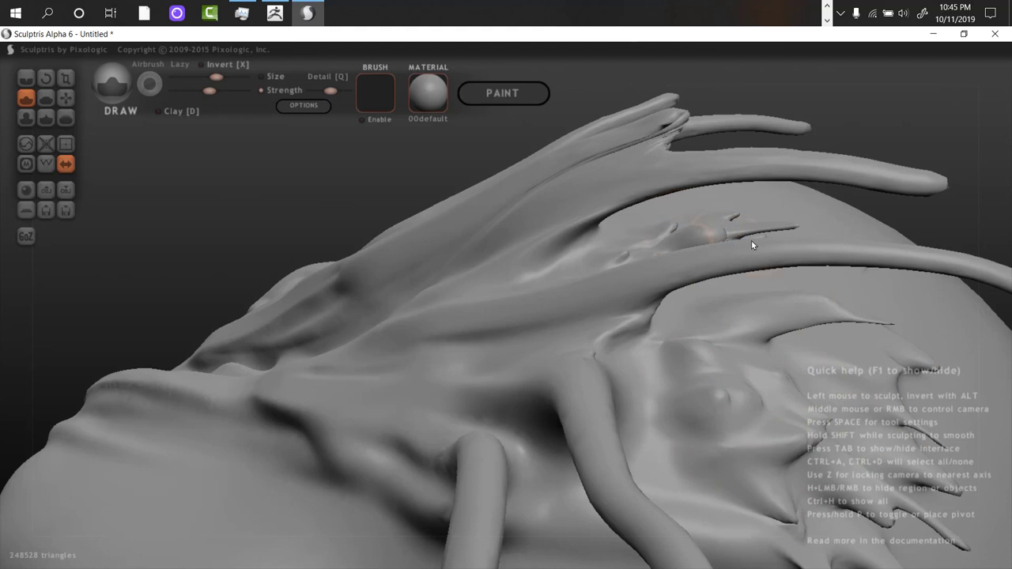
{"action": "mouse_move", "coordinate": [712, 318]}
{"action": "middle_mouse_down"}
{"action": "mouse_move", "coordinate": [696, 301]}
{"action": "mouse_move", "coordinate": [845, 321]}
{"action": "middle_mouse_up"}
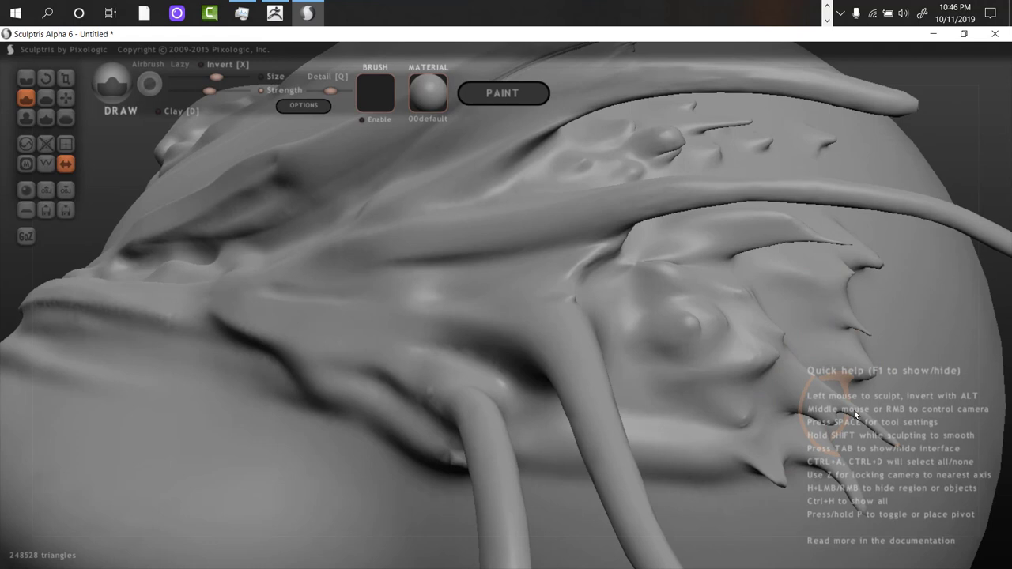
Turn off symmetry for the model and enable the Airbrush option for the brush
{"action": "left_click", "coordinate": [63, 165]}
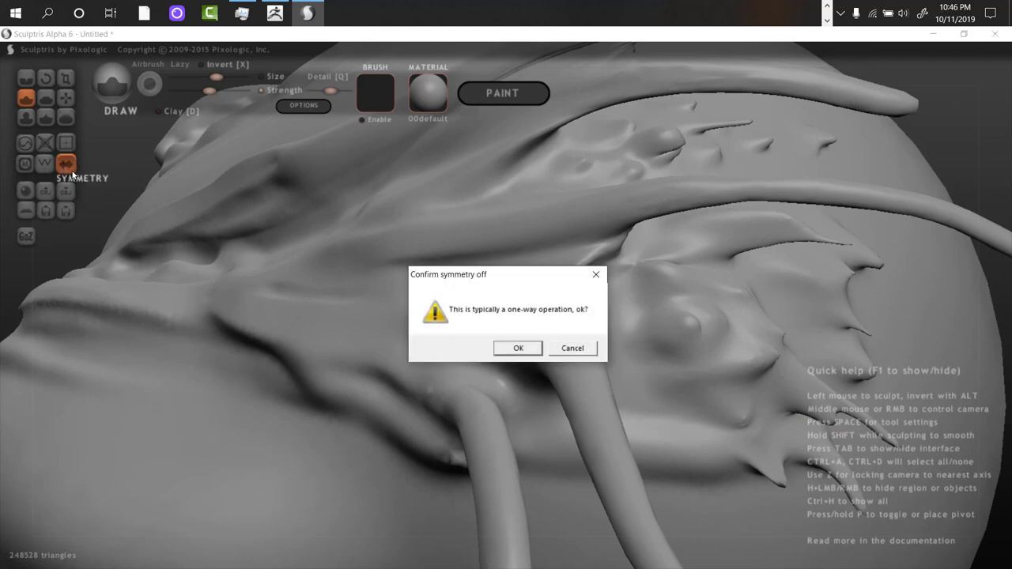
{"action": "left_click", "coordinate": [518, 350]}
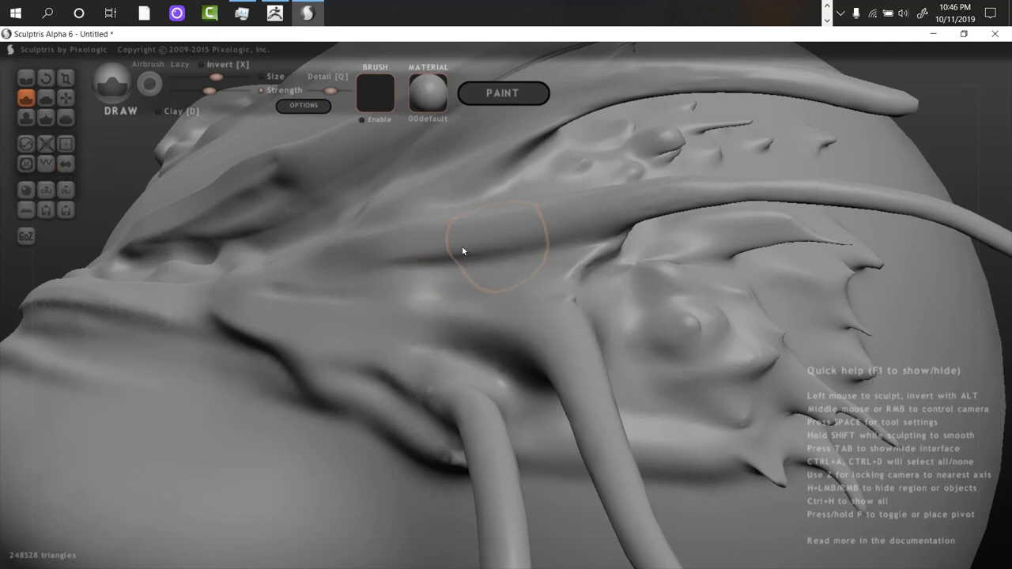
{"action": "key", "text": "a"}
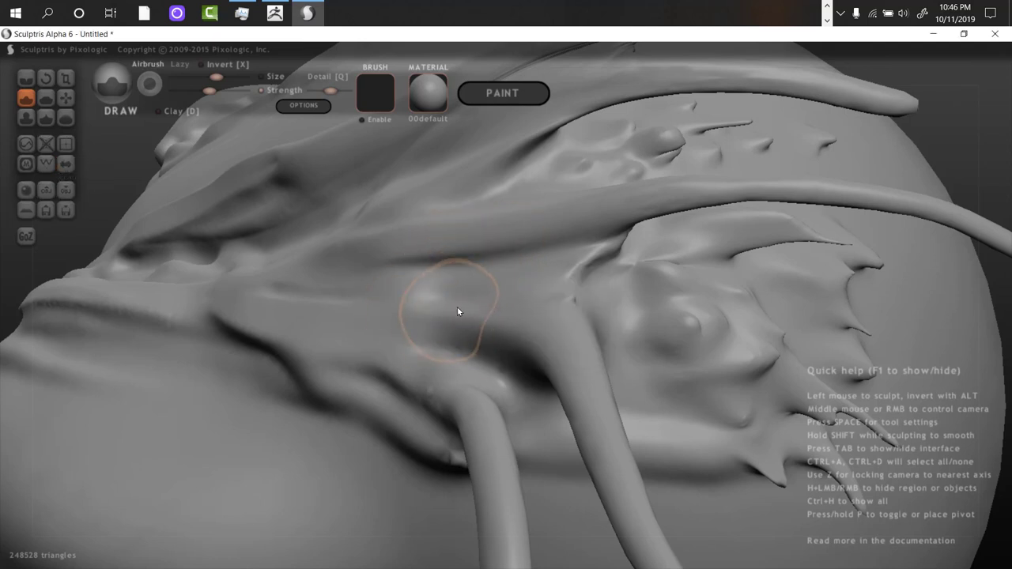
{"action": "mouse_move", "coordinate": [520, 295]}
{"action": "right_mouse_down"}
{"action": "mouse_move", "coordinate": [429, 295]}
{"action": "mouse_move", "coordinate": [156, 256]}
{"action": "mouse_move", "coordinate": [370, 276]}
{"action": "mouse_move", "coordinate": [121, 233]}
{"action": "mouse_move", "coordinate": [337, 290]}
{"action": "mouse_move", "coordinate": [341, 127]}
{"action": "mouse_move", "coordinate": [455, 268]}
{"action": "right_mouse_up"}
{"action": "scroll", "coordinate": [340, 189], "scroll_direction": "down", "scroll_amount": 4}
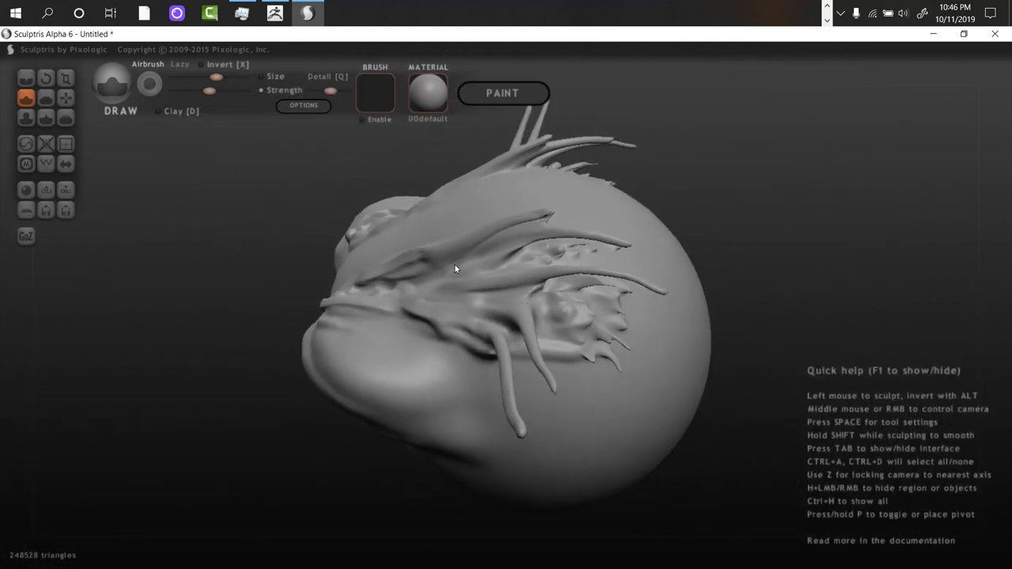
{"action": "scroll", "coordinate": [456, 269], "scroll_direction": "up", "scroll_amount": 5}
Flatten the smooth forehead between the two groups of ridges with the Flatten brush, without symmetry
{"action": "key", "text": "5"}
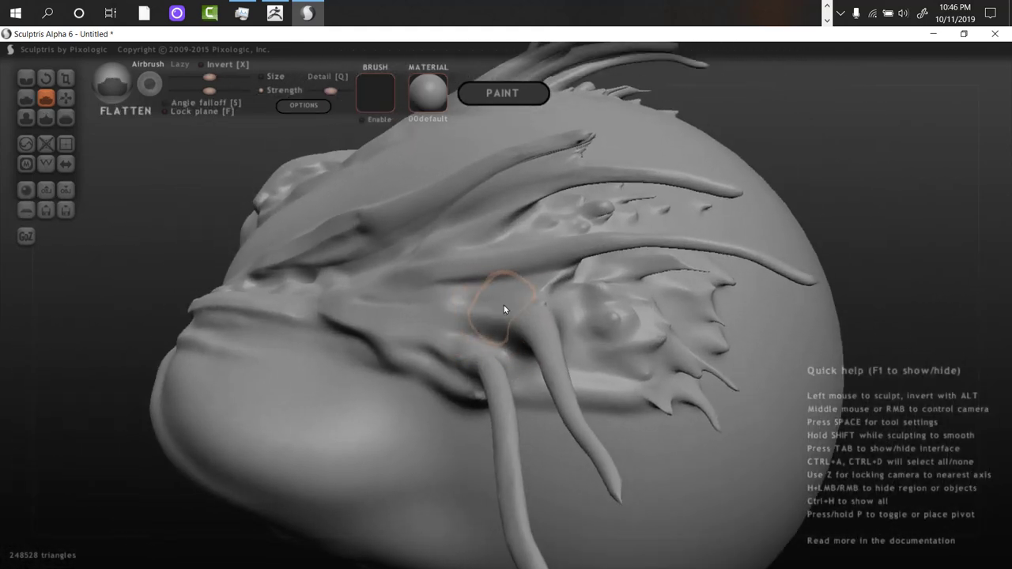
{"action": "scroll", "coordinate": [507, 277], "scroll_direction": "down", "scroll_amount": 4}
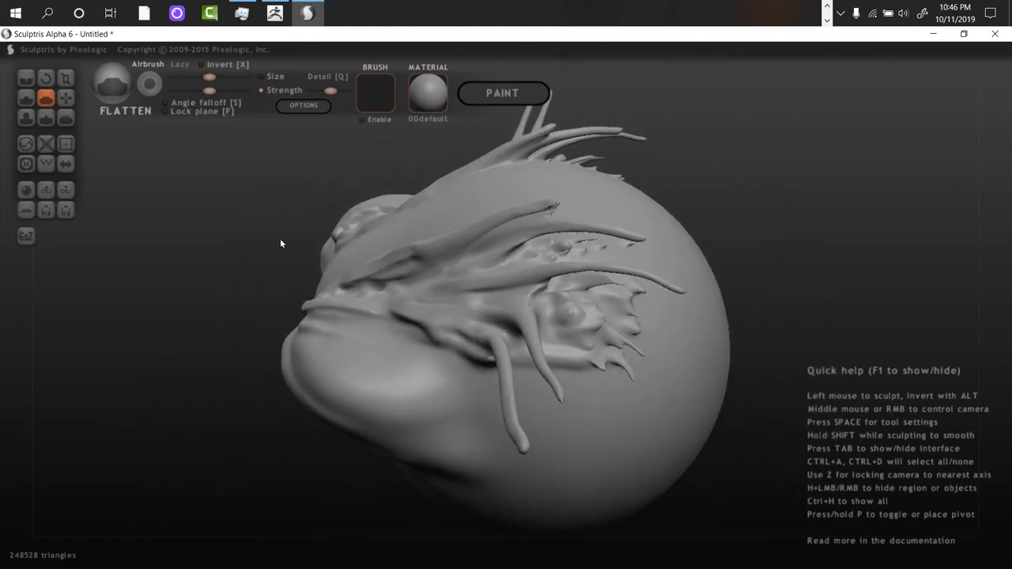
{"action": "mouse_move", "coordinate": [280, 238]}
{"action": "right_mouse_down"}
{"action": "mouse_move", "coordinate": [364, 277]}
{"action": "mouse_move", "coordinate": [486, 284]}
{"action": "mouse_move", "coordinate": [427, 269]}
{"action": "right_mouse_up"}
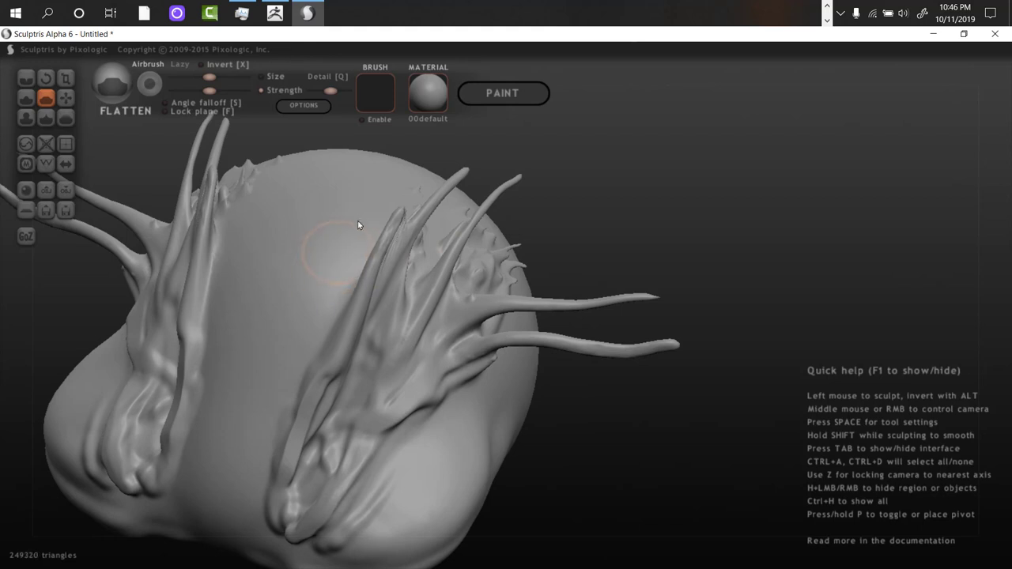
{"action": "left_click_drag", "start_coordinate": [358, 225], "coordinate": [310, 283]}
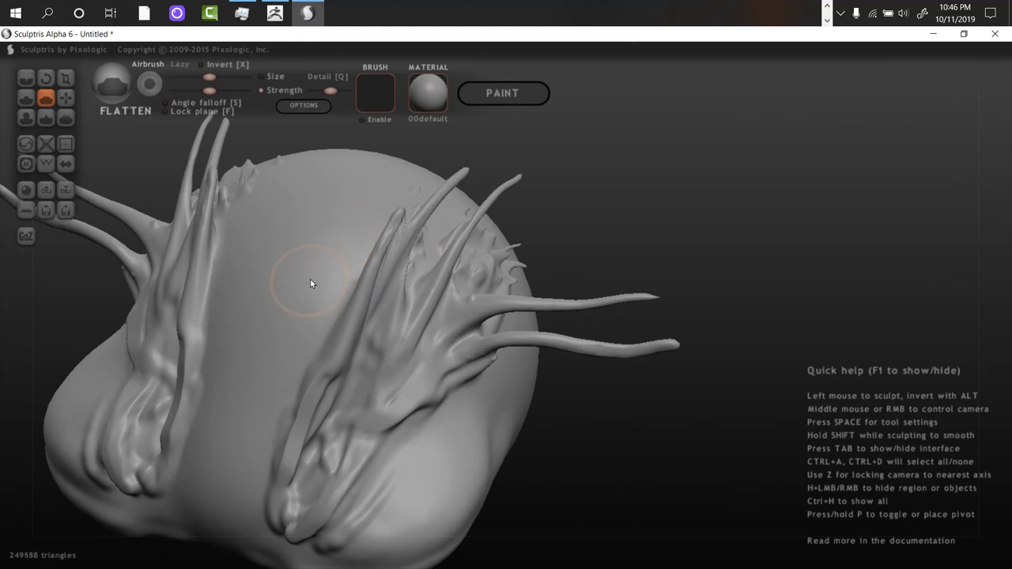
Turn symmetry back on, accepting the removal of asymmetric details, and flatten the middle of the forehead
{"action": "left_click", "coordinate": [66, 165]}
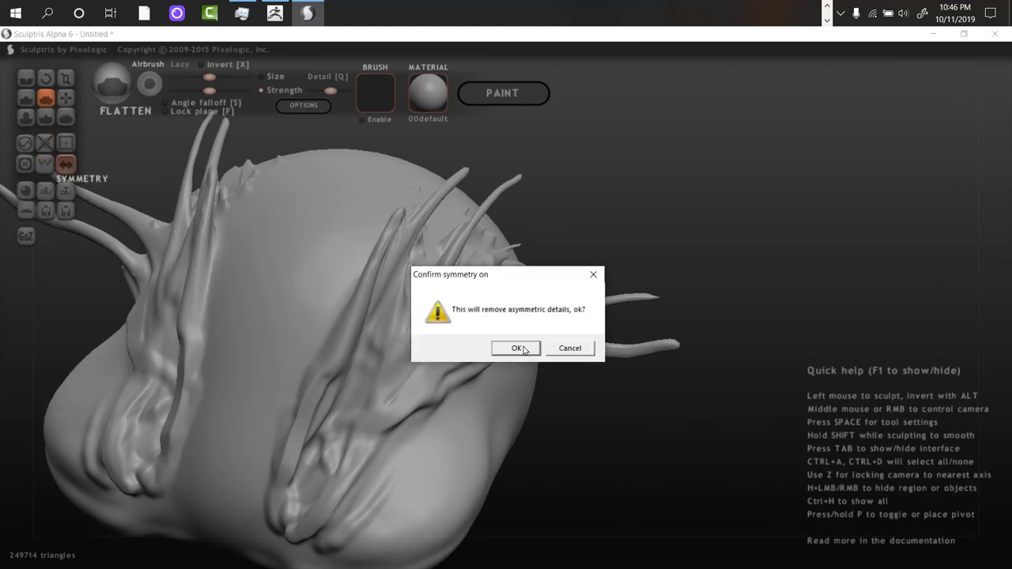
{"action": "left_click", "coordinate": [522, 349]}
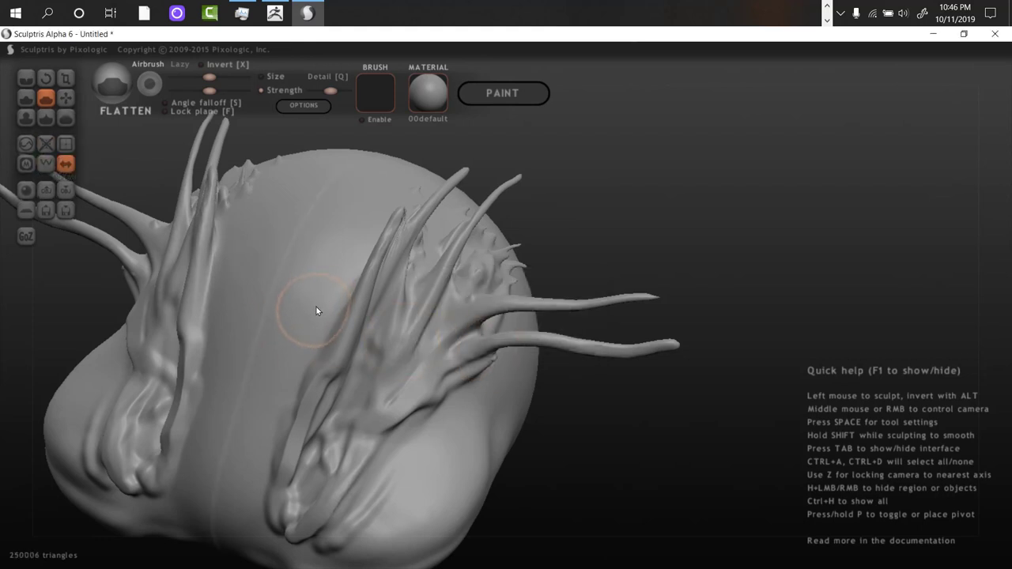
{"action": "mouse_move", "coordinate": [303, 329]}
{"action": "left_mouse_down"}
{"action": "mouse_move", "coordinate": [330, 280]}
{"action": "mouse_move", "coordinate": [299, 345]}
{"action": "mouse_move", "coordinate": [316, 293]}
{"action": "mouse_move", "coordinate": [353, 248]}
{"action": "mouse_move", "coordinate": [270, 387]}
{"action": "mouse_move", "coordinate": [323, 228]}
{"action": "left_mouse_up"}
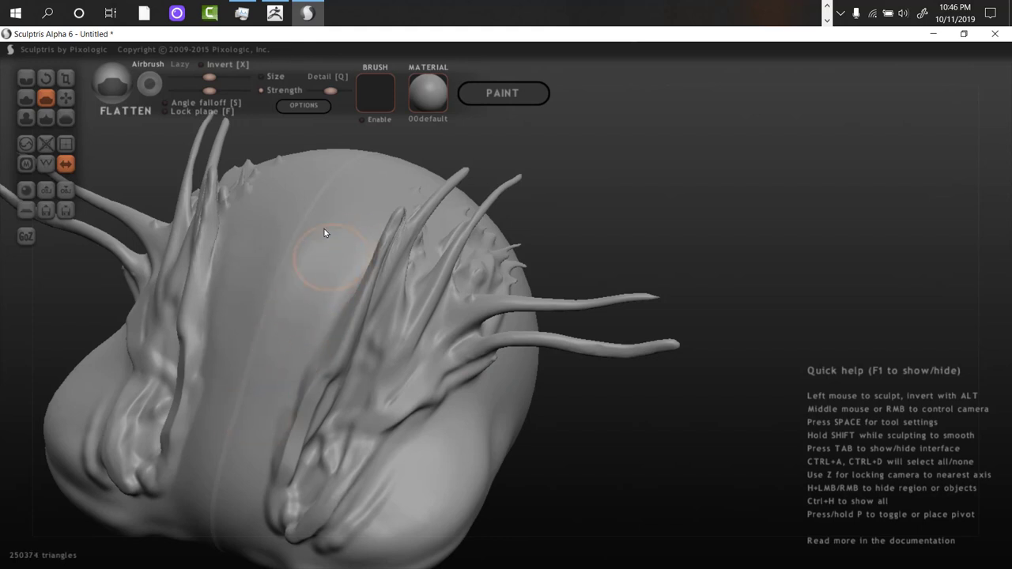
Carve a deep hollow into each of the symmetrical brow bulges with a large Draw brush
{"action": "left_click", "coordinate": [43, 121]}
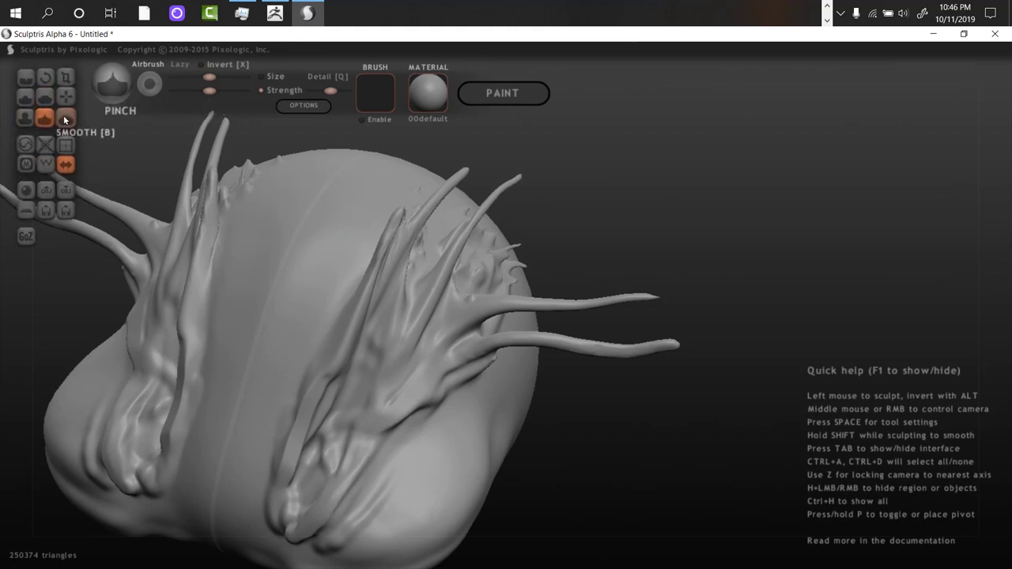
{"action": "left_click", "coordinate": [25, 98]}
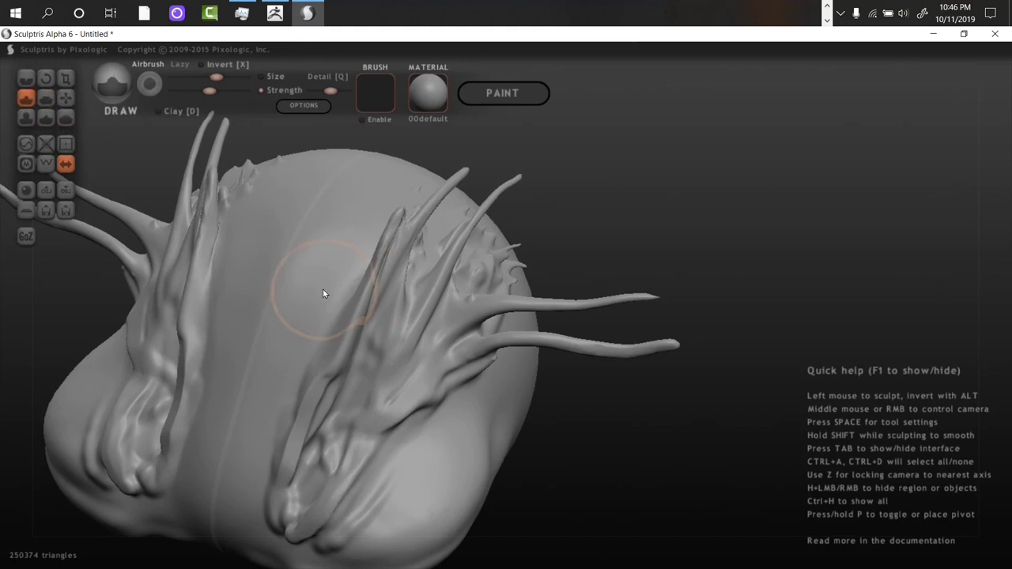
{"action": "key", "text": "bracketleft"}
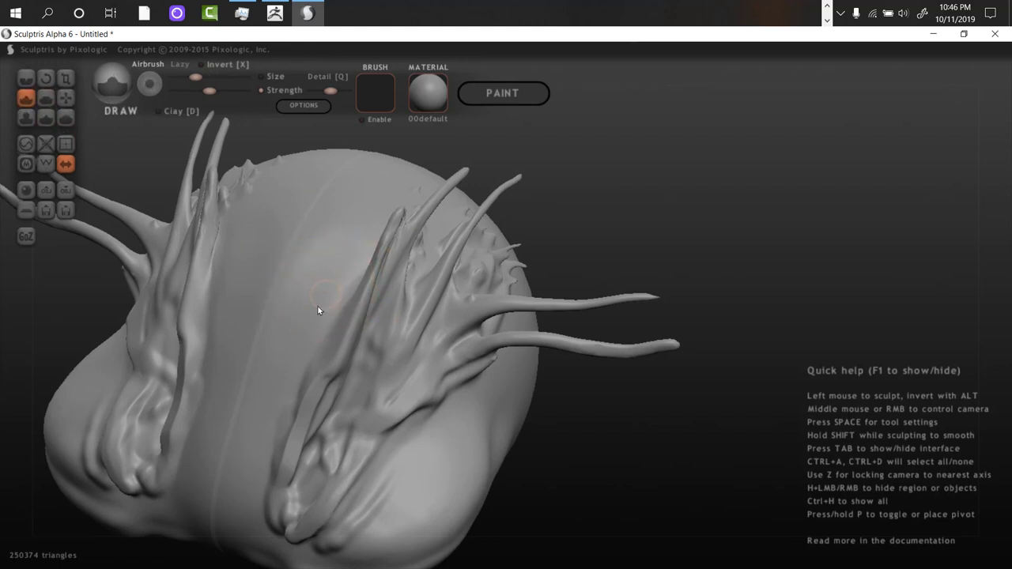
{"action": "scroll", "coordinate": [328, 315], "scroll_direction": "up", "scroll_amount": 6}
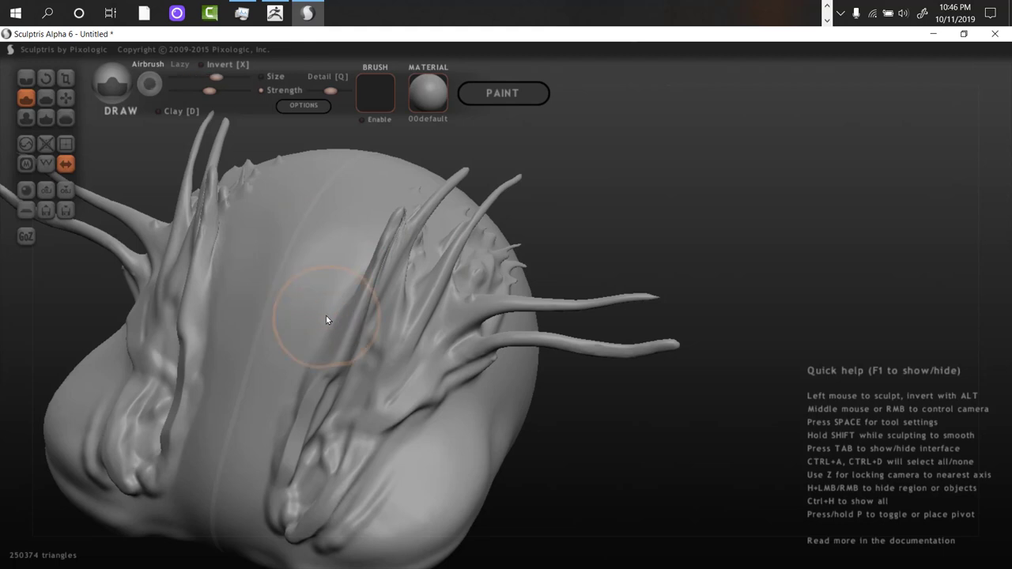
{"action": "mouse_move", "coordinate": [300, 343]}
{"action": "middle_mouse_down"}
{"action": "mouse_move", "coordinate": [334, 289]}
{"action": "mouse_move", "coordinate": [335, 261]}
{"action": "middle_mouse_up"}
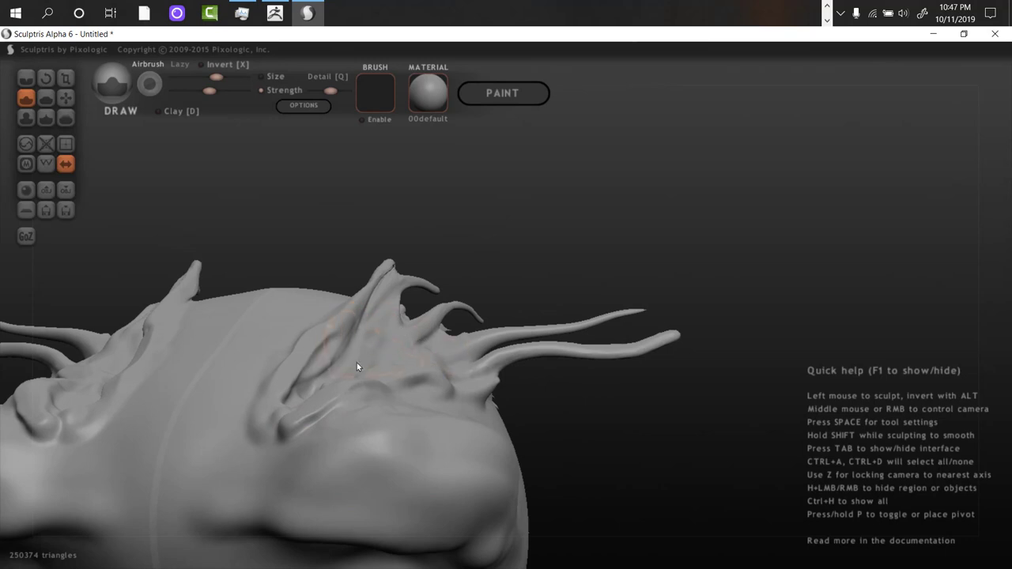
{"action": "mouse_move", "coordinate": [331, 361]}
{"action": "middle_mouse_down"}
{"action": "mouse_move", "coordinate": [562, 274]}
{"action": "mouse_move", "coordinate": [498, 290]}
{"action": "middle_mouse_up"}
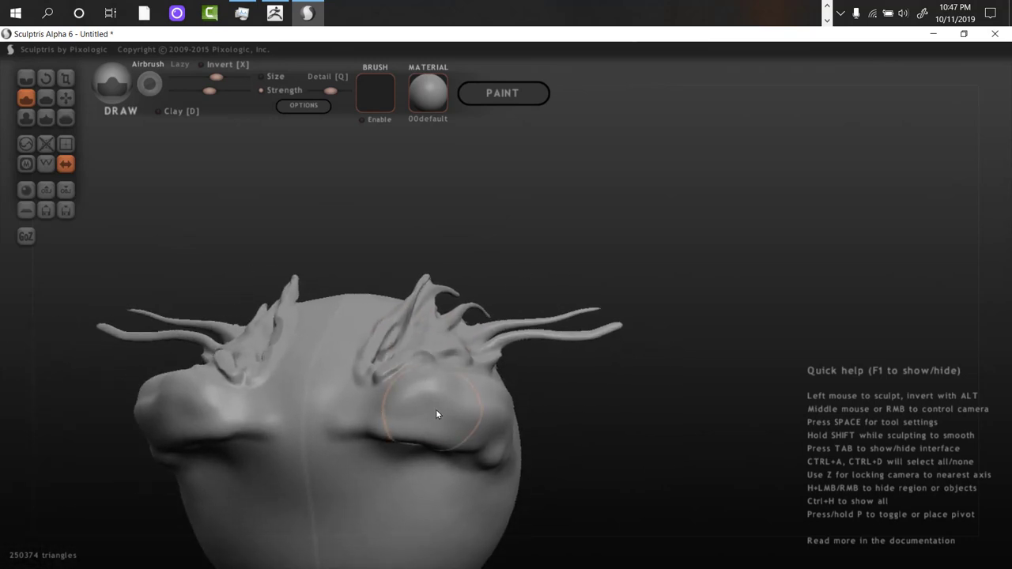
{"action": "mouse_move", "coordinate": [436, 414]}
{"action": "left_mouse_down"}
{"action": "mouse_move", "coordinate": [429, 420]}
{"action": "mouse_move", "coordinate": [471, 427]}
{"action": "mouse_move", "coordinate": [429, 414]}
{"action": "mouse_move", "coordinate": [508, 369]}
{"action": "left_mouse_up"}
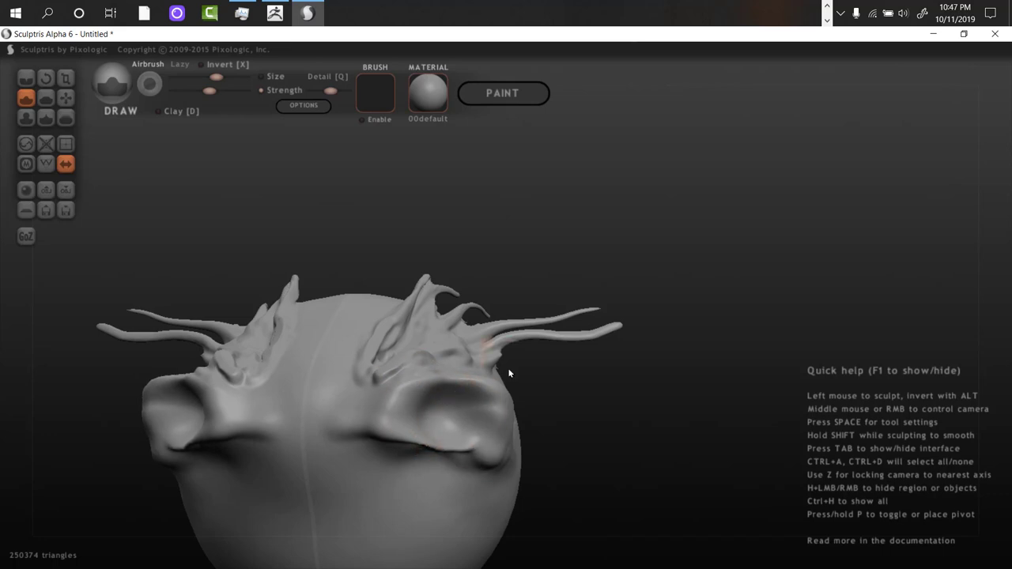
Build up a rounded, protruding snout on the lower front of the head with the Draw brush
{"action": "mouse_move", "coordinate": [508, 369]}
{"action": "middle_mouse_down"}
{"action": "mouse_move", "coordinate": [436, 342]}
{"action": "mouse_move", "coordinate": [409, 366]}
{"action": "middle_mouse_up"}
{"action": "mouse_move", "coordinate": [475, 419]}
{"action": "left_mouse_down"}
{"action": "mouse_move", "coordinate": [509, 409]}
{"action": "mouse_move", "coordinate": [586, 417]}
{"action": "mouse_move", "coordinate": [527, 418]}
{"action": "left_mouse_up"}
{"action": "mouse_move", "coordinate": [527, 419]}
{"action": "middle_mouse_down"}
{"action": "mouse_move", "coordinate": [485, 351]}
{"action": "mouse_move", "coordinate": [488, 266]}
{"action": "mouse_move", "coordinate": [418, 348]}
{"action": "middle_mouse_up"}
{"action": "mouse_move", "coordinate": [419, 349]}
{"action": "left_mouse_down"}
{"action": "mouse_move", "coordinate": [397, 356]}
{"action": "mouse_move", "coordinate": [419, 386]}
{"action": "mouse_move", "coordinate": [414, 398]}
{"action": "mouse_move", "coordinate": [461, 407]}
{"action": "mouse_move", "coordinate": [388, 388]}
{"action": "mouse_move", "coordinate": [404, 408]}
{"action": "mouse_move", "coordinate": [472, 402]}
{"action": "left_mouse_up"}
{"action": "mouse_move", "coordinate": [472, 403]}
{"action": "middle_mouse_down"}
{"action": "mouse_move", "coordinate": [488, 375]}
{"action": "mouse_move", "coordinate": [434, 368]}
{"action": "mouse_move", "coordinate": [467, 346]}
{"action": "mouse_move", "coordinate": [488, 366]}
{"action": "middle_mouse_up"}
{"action": "left_click_drag", "start_coordinate": [488, 366], "coordinate": [475, 420]}
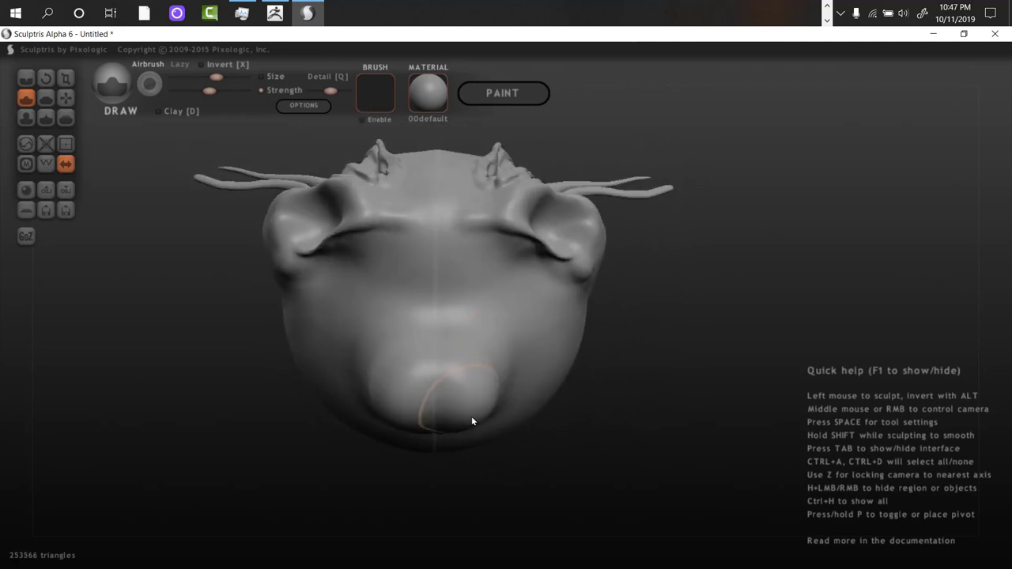
Shrink the Draw brush, hollow out an opening in the snout's tip, and raise a bulge behind each brow hollow
{"action": "middle_click_drag", "start_coordinate": [513, 356], "coordinate": [469, 344]}
{"action": "scroll", "coordinate": [429, 378], "scroll_direction": "down", "scroll_amount": 3}
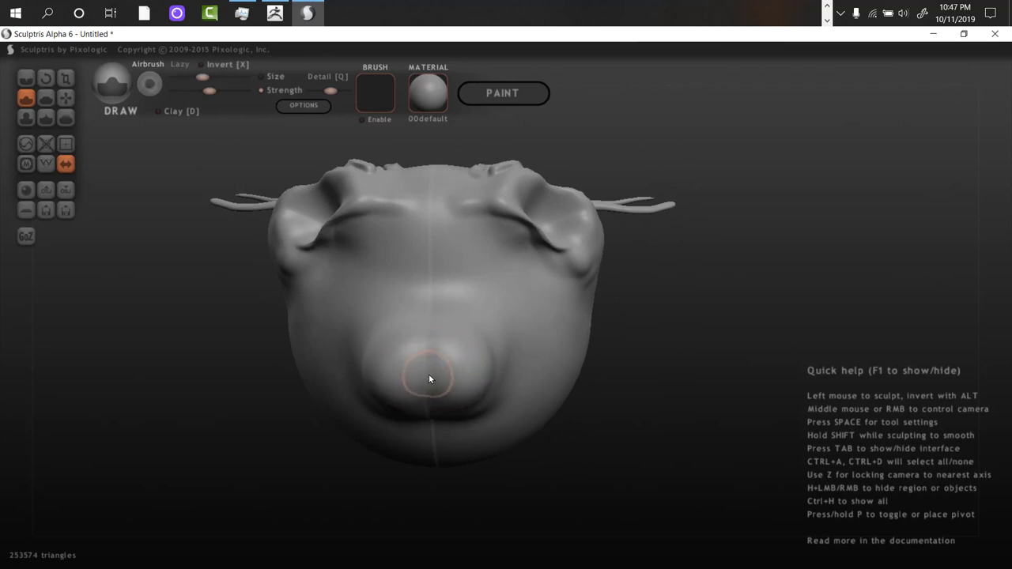
{"action": "mouse_move", "coordinate": [440, 381]}
{"action": "left_mouse_down", "text": "alt"}
{"action": "mouse_move", "coordinate": [416, 378]}
{"action": "mouse_move", "coordinate": [444, 385]}
{"action": "mouse_move", "coordinate": [439, 369]}
{"action": "mouse_move", "coordinate": [427, 369]}
{"action": "mouse_move", "coordinate": [399, 383]}
{"action": "left_mouse_up", "text": "alt"}
{"action": "mouse_move", "coordinate": [562, 350]}
{"action": "middle_mouse_down"}
{"action": "mouse_move", "coordinate": [464, 321]}
{"action": "mouse_move", "coordinate": [438, 375]}
{"action": "mouse_move", "coordinate": [398, 361]}
{"action": "mouse_move", "coordinate": [410, 378]}
{"action": "mouse_move", "coordinate": [422, 375]}
{"action": "middle_mouse_up"}
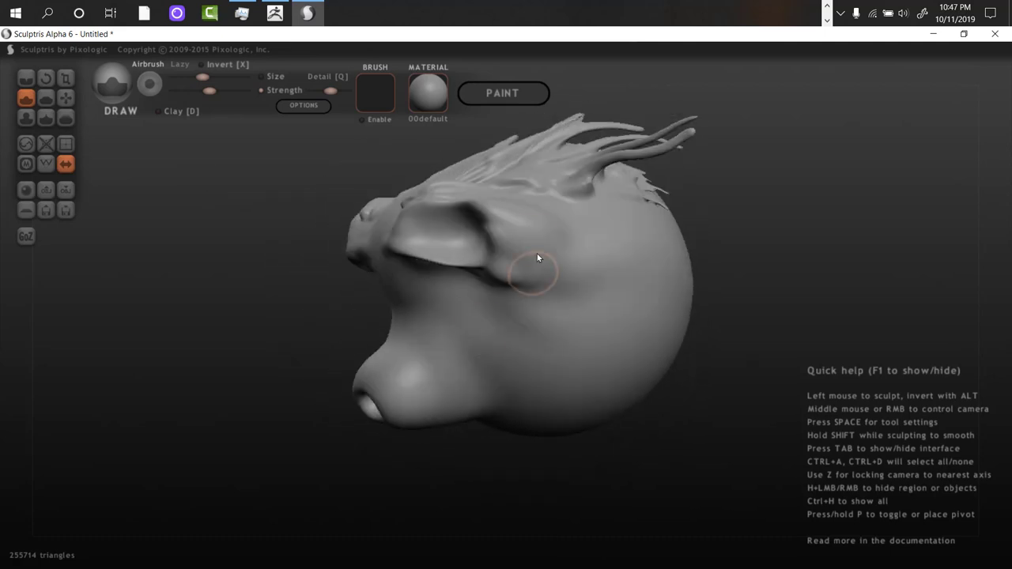
{"action": "left_click_drag", "start_coordinate": [525, 225], "coordinate": [609, 234]}
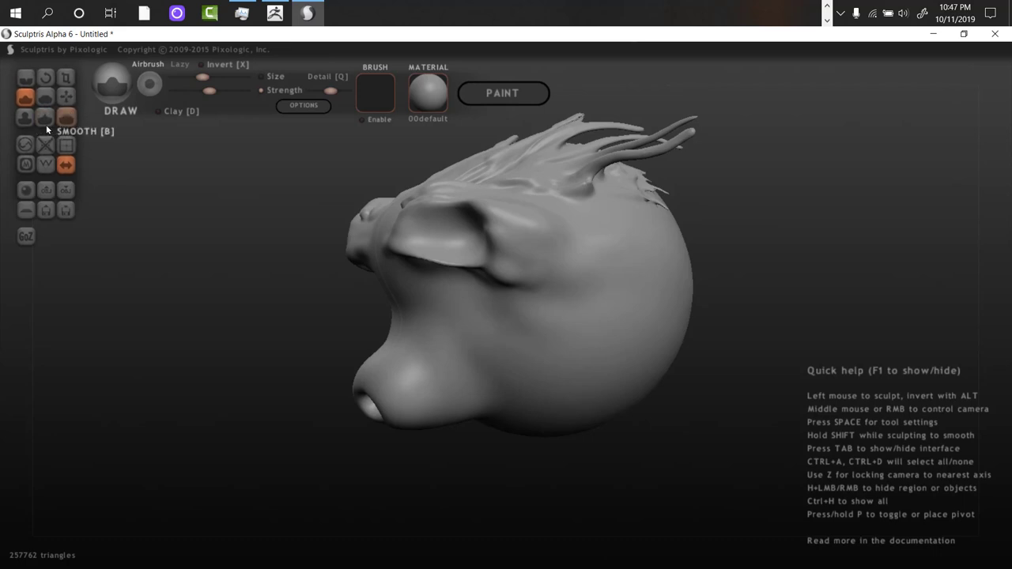
Pick the Rotate tool, try the BazC_SkinMat, 00ZBrush_Green_Clay and JG_Red materials on the head, and apply material10
{"action": "left_click", "coordinate": [45, 76]}
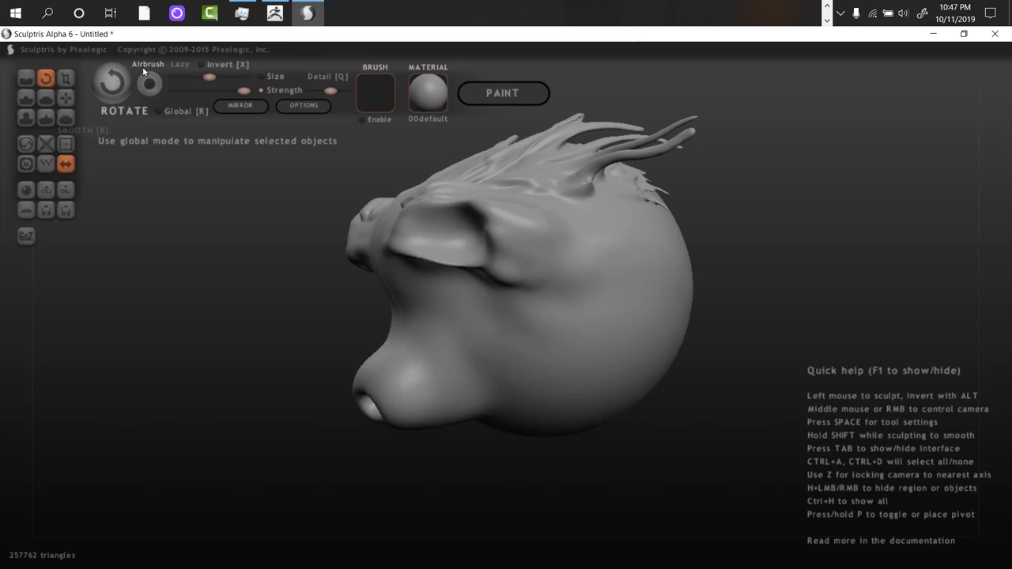
{"action": "left_click", "coordinate": [431, 92]}
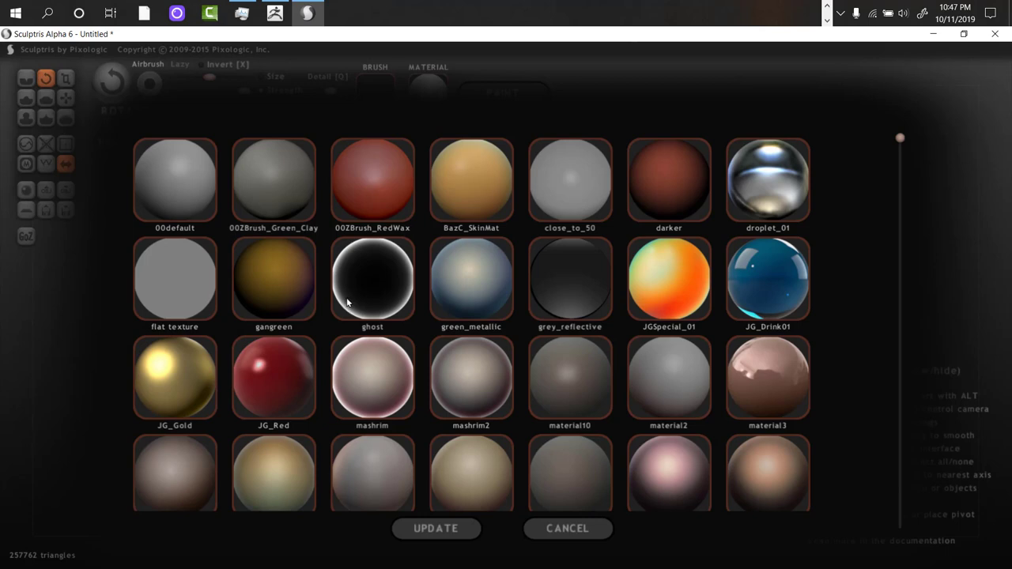
{"action": "left_click", "coordinate": [471, 199]}
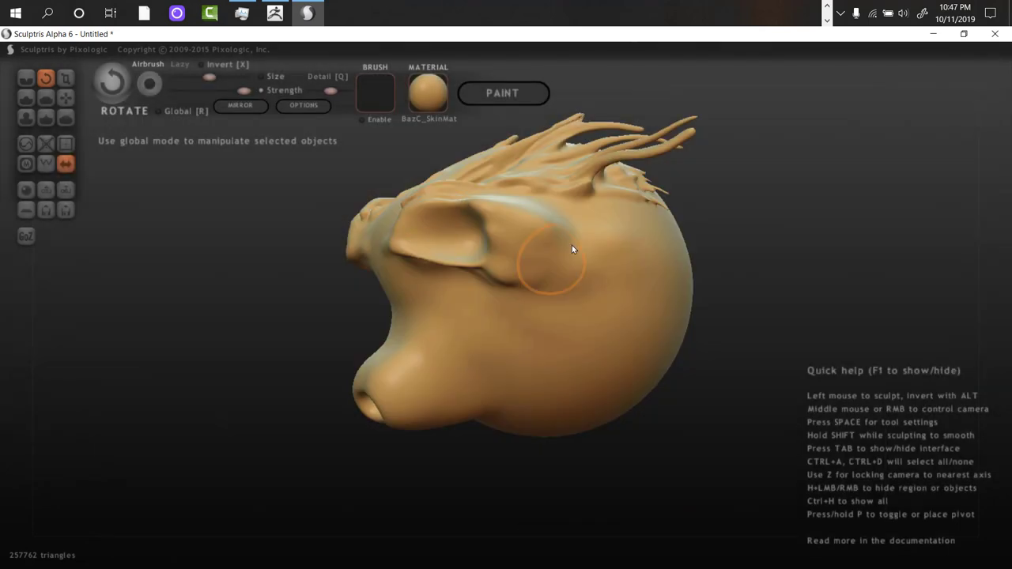
{"action": "left_click", "coordinate": [431, 93]}
{"action": "left_click", "coordinate": [279, 184]}
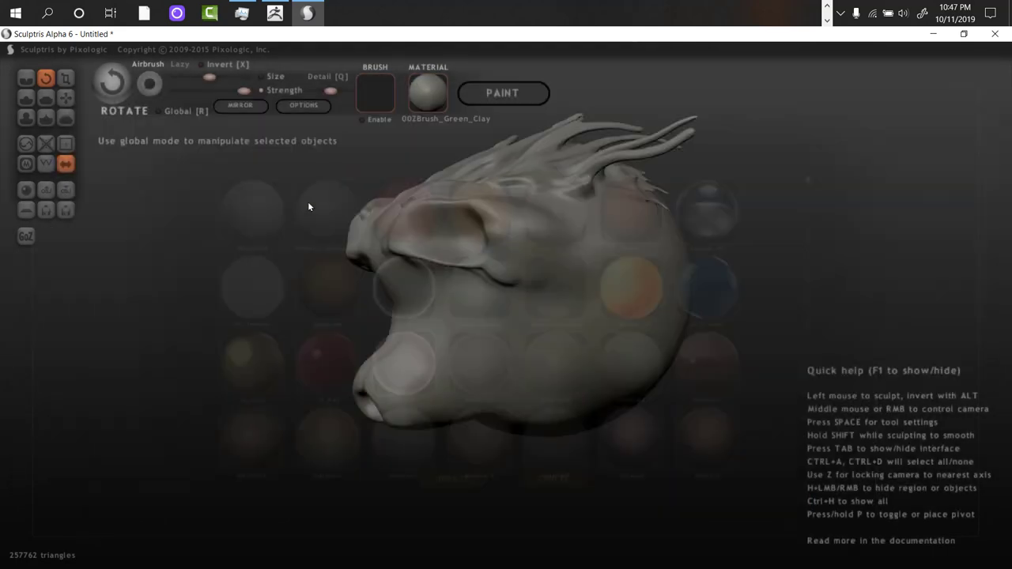
{"action": "left_click", "coordinate": [424, 105]}
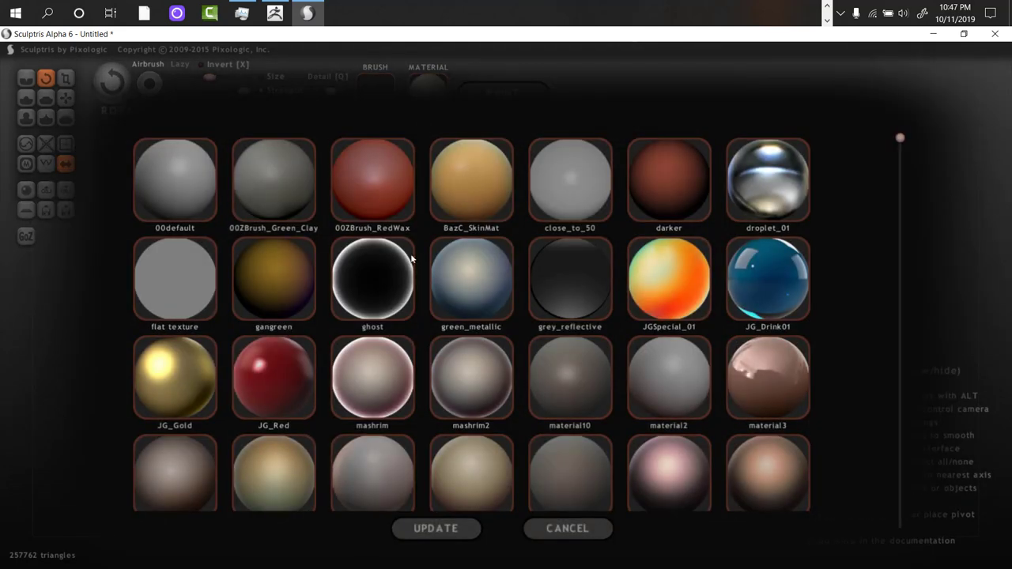
{"action": "left_click", "coordinate": [274, 378]}
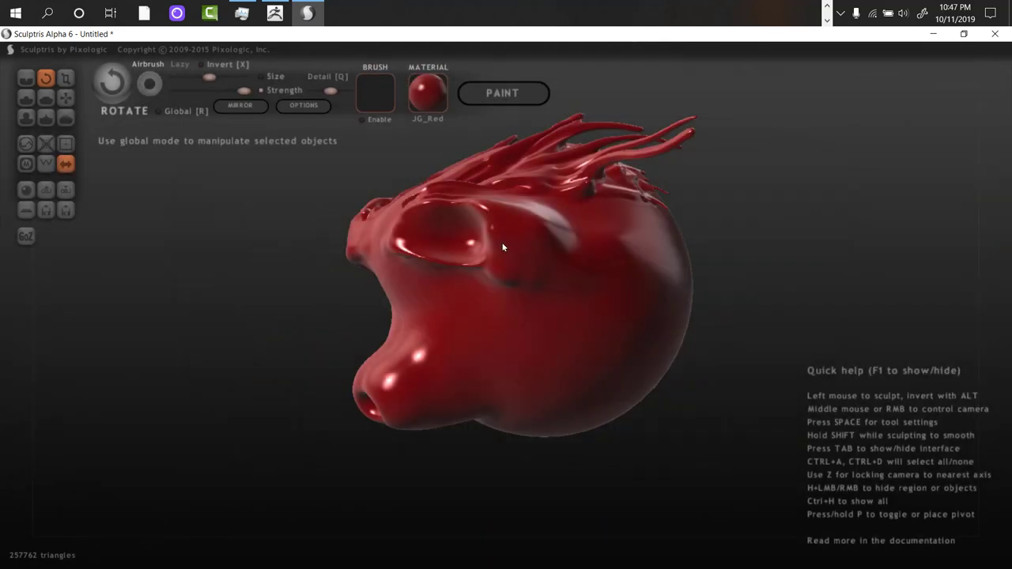
{"action": "left_click", "coordinate": [421, 95]}
{"action": "left_click", "coordinate": [595, 404]}
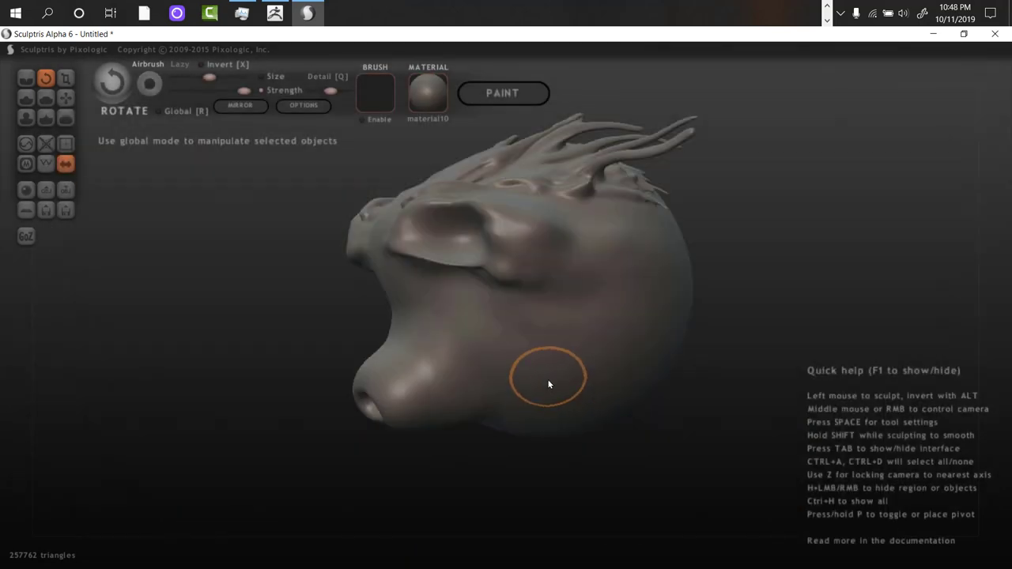
Open the brush texture library, close it without choosing one, and lower the Detail setting slightly
{"action": "left_click", "coordinate": [375, 95]}
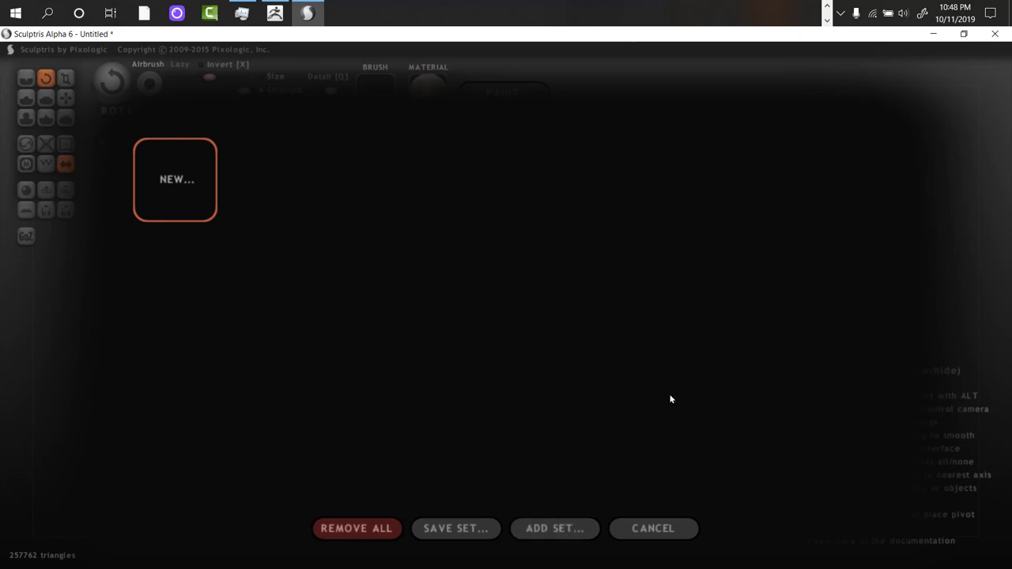
{"action": "left_click", "coordinate": [654, 526]}
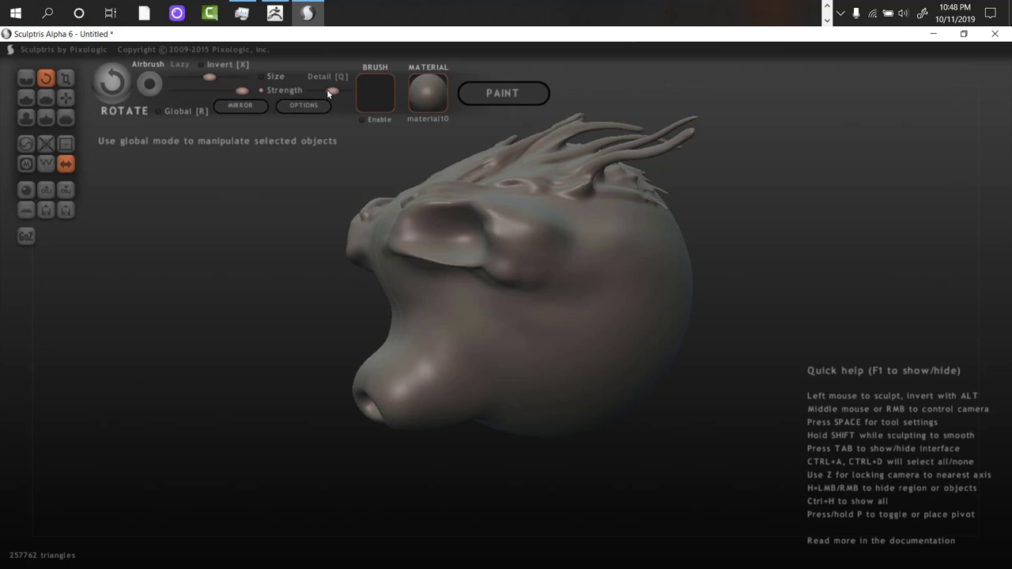
{"action": "left_click_drag", "start_coordinate": [328, 94], "coordinate": [326, 93]}
Enter Paint mode and build the head's texture mapping at resolution 512 without tight mapping
{"action": "left_click", "coordinate": [504, 94]}
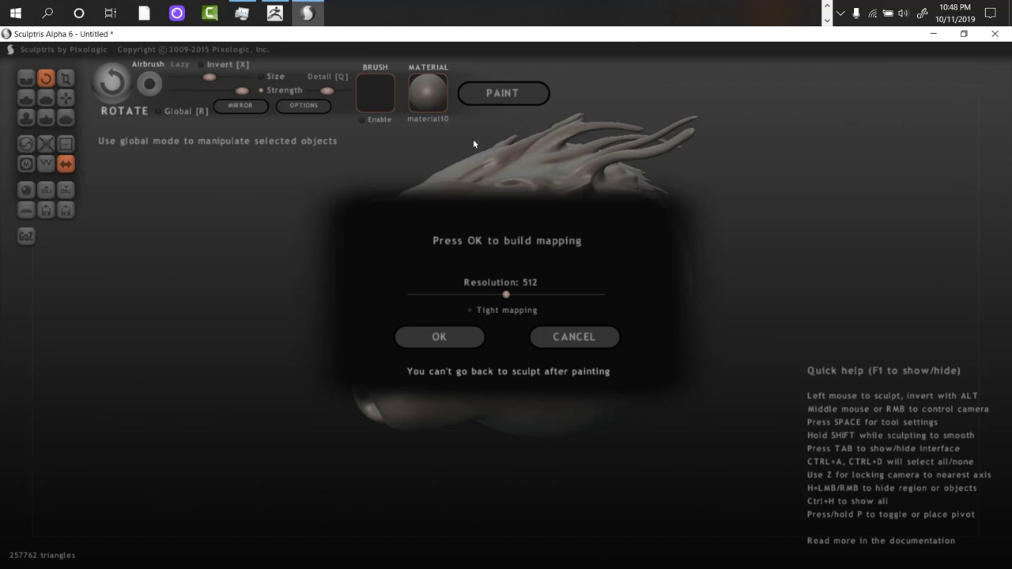
{"action": "left_click", "coordinate": [440, 337]}
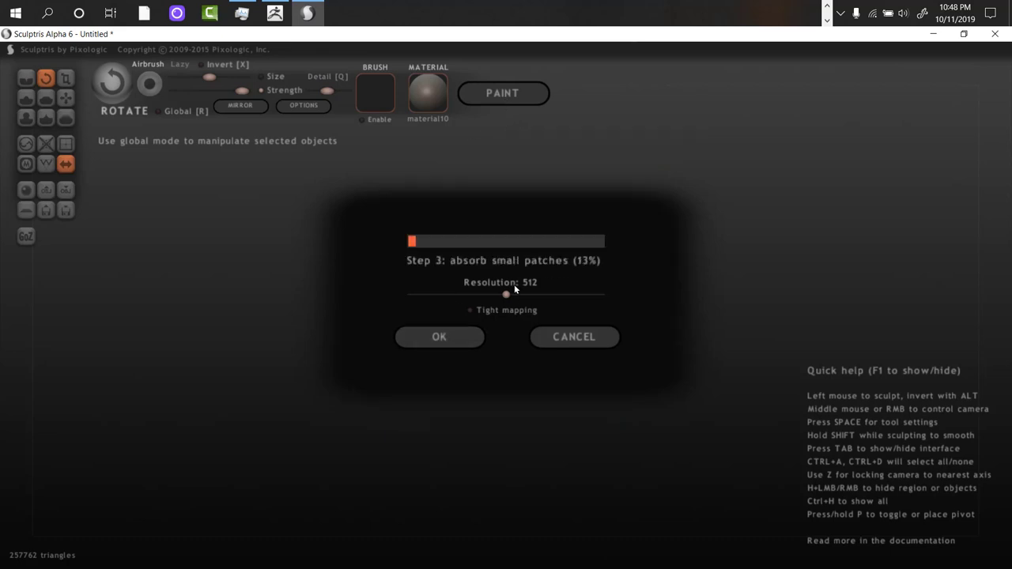